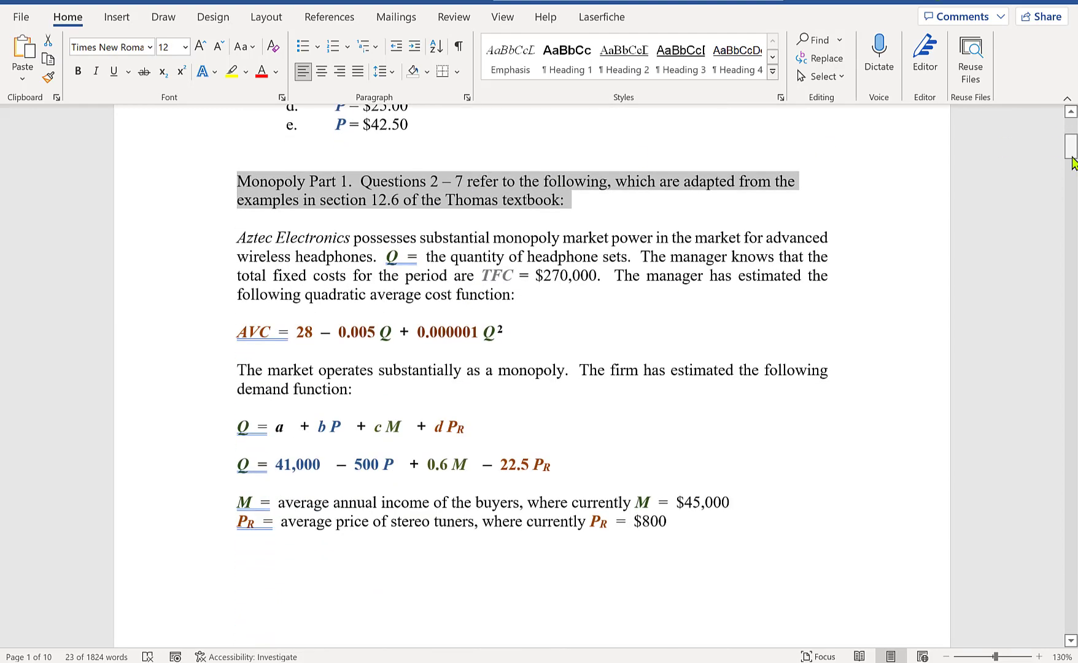
Look over the Chapter 12 problem set: question 9, question 1 with its answers, and the Monopoly Part 1 introduction
{"action": "left_click_drag", "start_coordinate": [1071, 156], "coordinate": [1072, 342]}
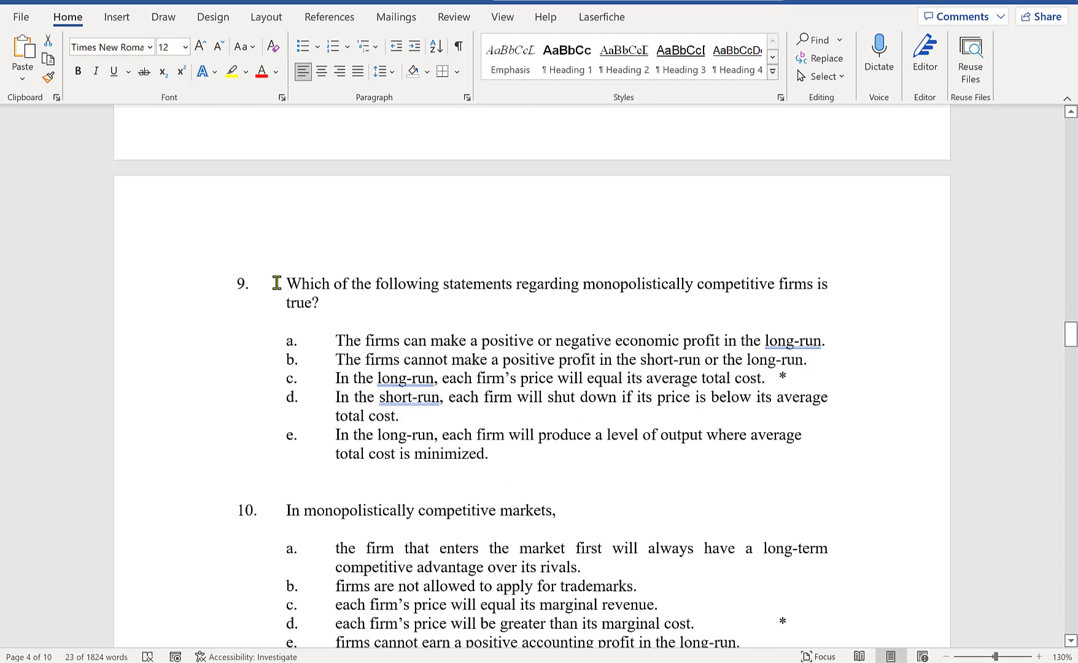
{"action": "left_click_drag", "start_coordinate": [274, 281], "coordinate": [479, 423]}
{"action": "left_click_drag", "start_coordinate": [1073, 343], "coordinate": [1071, 130]}
{"action": "left_click_drag", "start_coordinate": [262, 319], "coordinate": [417, 454]}
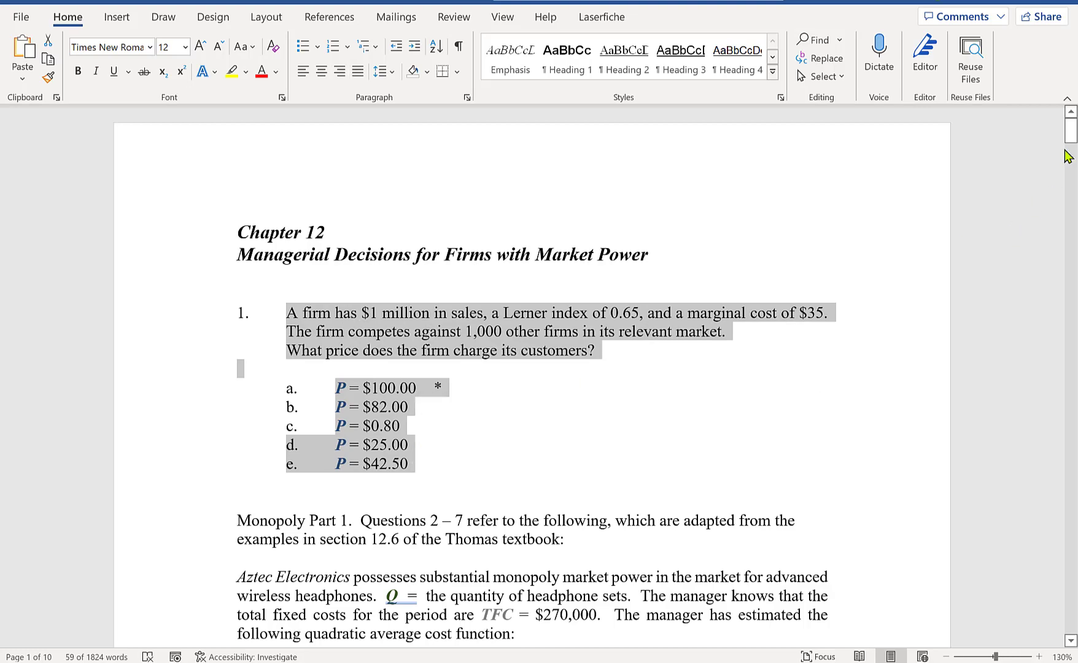
{"action": "mouse_move", "coordinate": [1071, 130]}
{"action": "left_mouse_down"}
{"action": "mouse_move", "coordinate": [1071, 195]}
{"action": "mouse_move", "coordinate": [1071, 132]}
{"action": "left_mouse_up"}
{"action": "scroll", "coordinate": [840, 353], "scroll_direction": "down", "scroll_amount": 4}
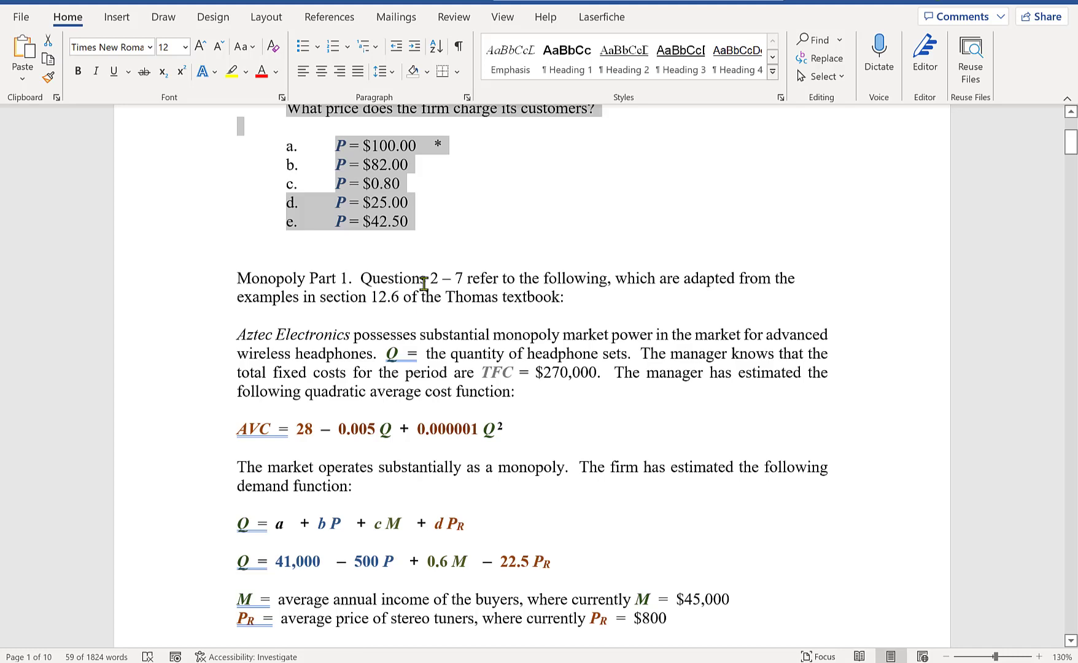
{"action": "scroll", "coordinate": [424, 283], "scroll_direction": "down", "scroll_amount": 1}
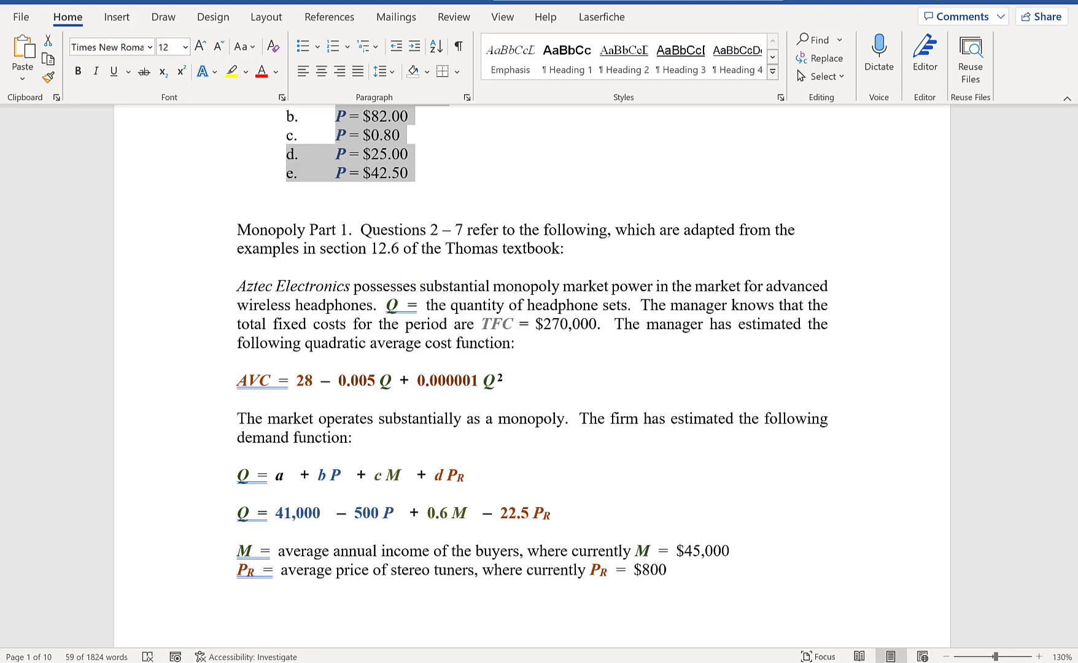
Switch to the PowerPoint lecture and go back through the Aztec Electronics slides to the Chapter 12 Part 9 title slide
{"action": "key", "text": "alt+Tab"}
{"action": "scroll", "coordinate": [123, 387], "scroll_direction": "up", "scroll_amount": 3}
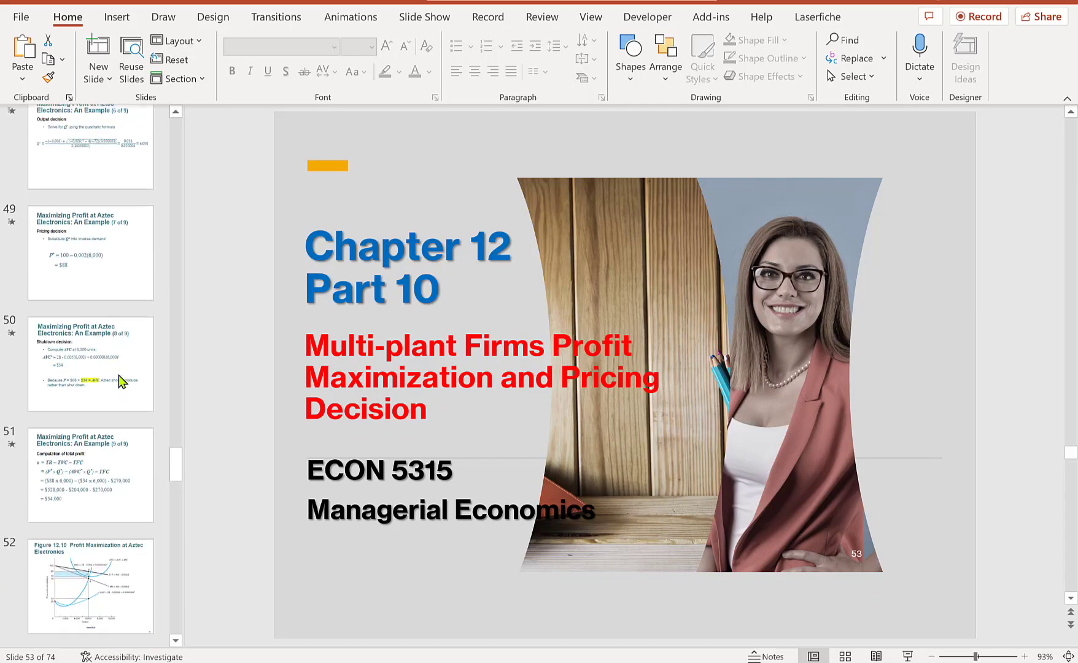
{"action": "left_click", "coordinate": [87, 280]}
{"action": "scroll", "coordinate": [98, 246], "scroll_direction": "up", "scroll_amount": 5}
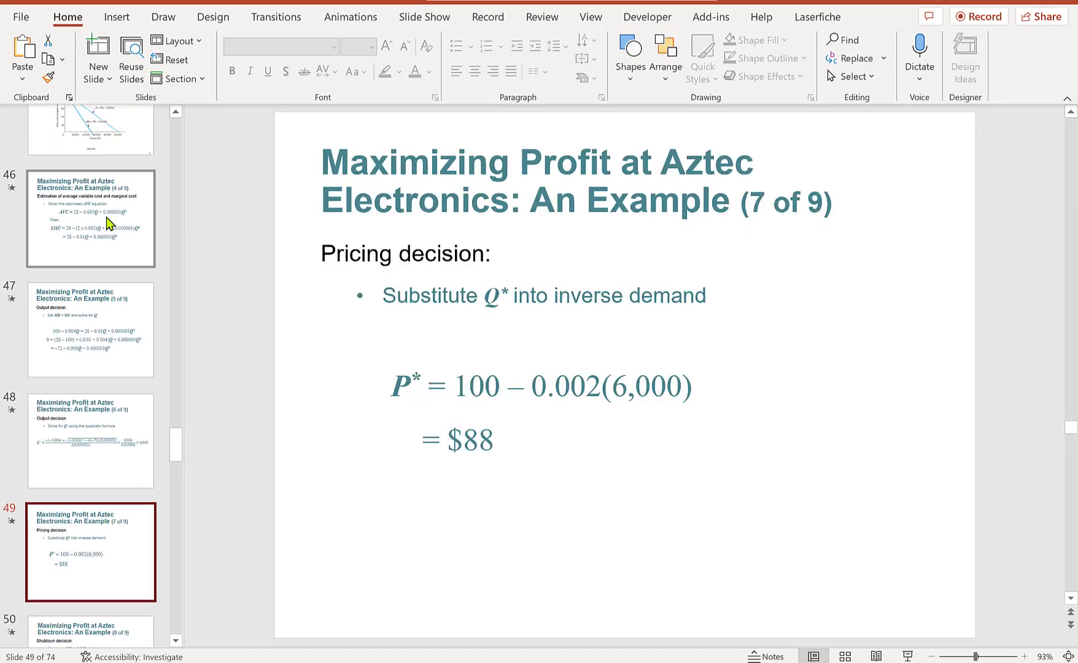
{"action": "left_click", "coordinate": [108, 222]}
{"action": "scroll", "coordinate": [101, 227], "scroll_direction": "up", "scroll_amount": 4}
{"action": "left_click", "coordinate": [96, 227]}
{"action": "scroll", "coordinate": [95, 224], "scroll_direction": "up", "scroll_amount": 2}
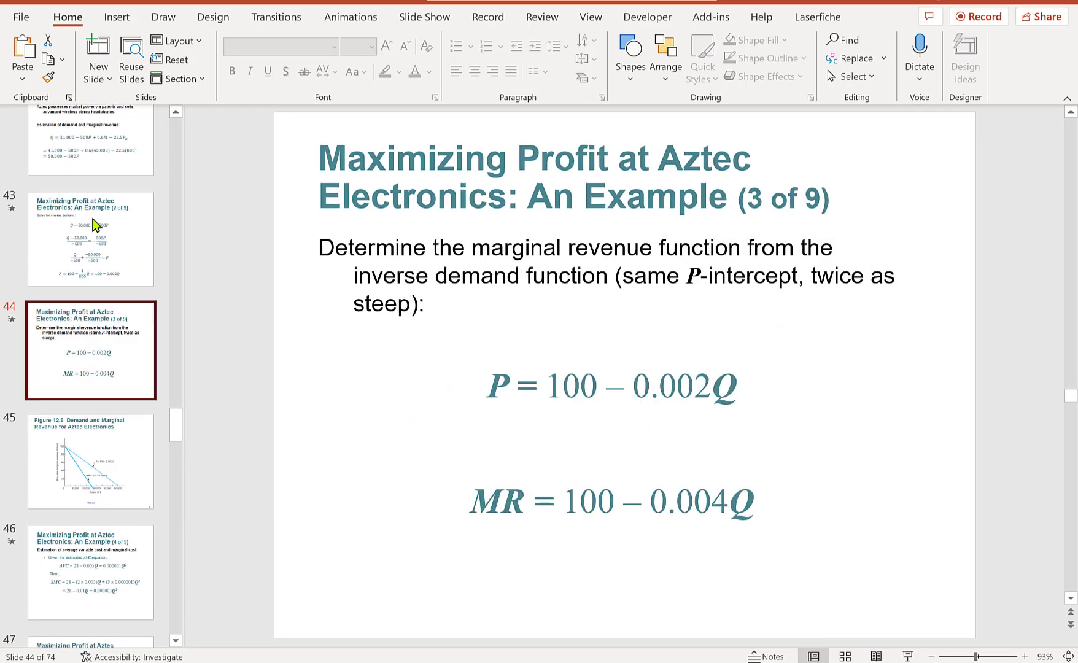
{"action": "scroll", "coordinate": [95, 225], "scroll_direction": "up", "scroll_amount": 1}
{"action": "left_click", "coordinate": [121, 160]}
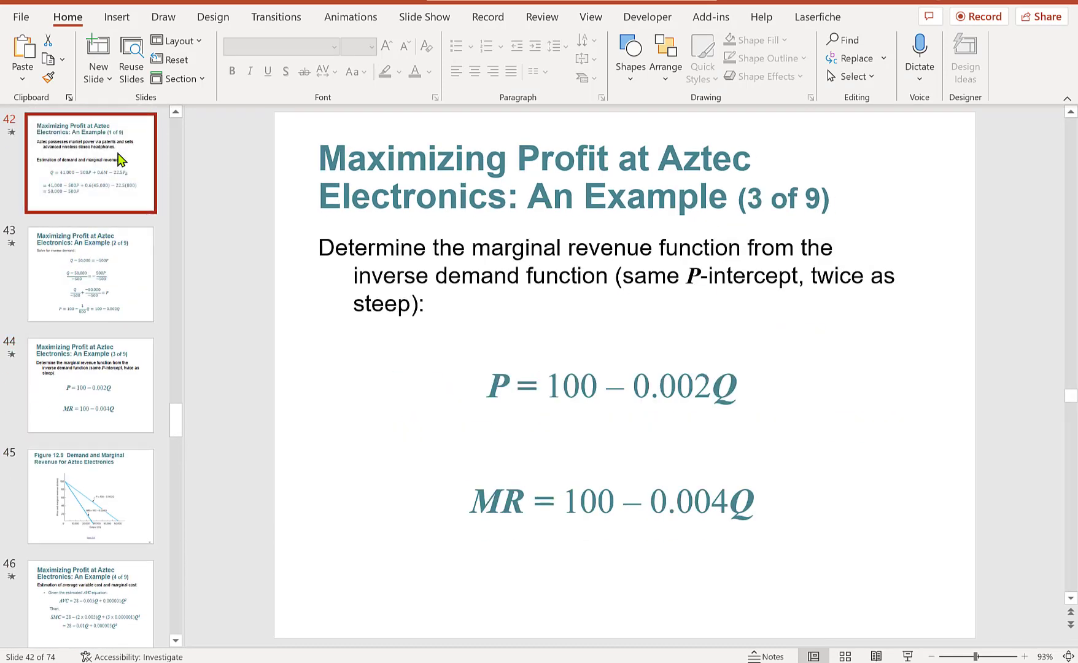
{"action": "scroll", "coordinate": [121, 160], "scroll_direction": "up", "scroll_amount": 4}
{"action": "left_click", "coordinate": [137, 334]}
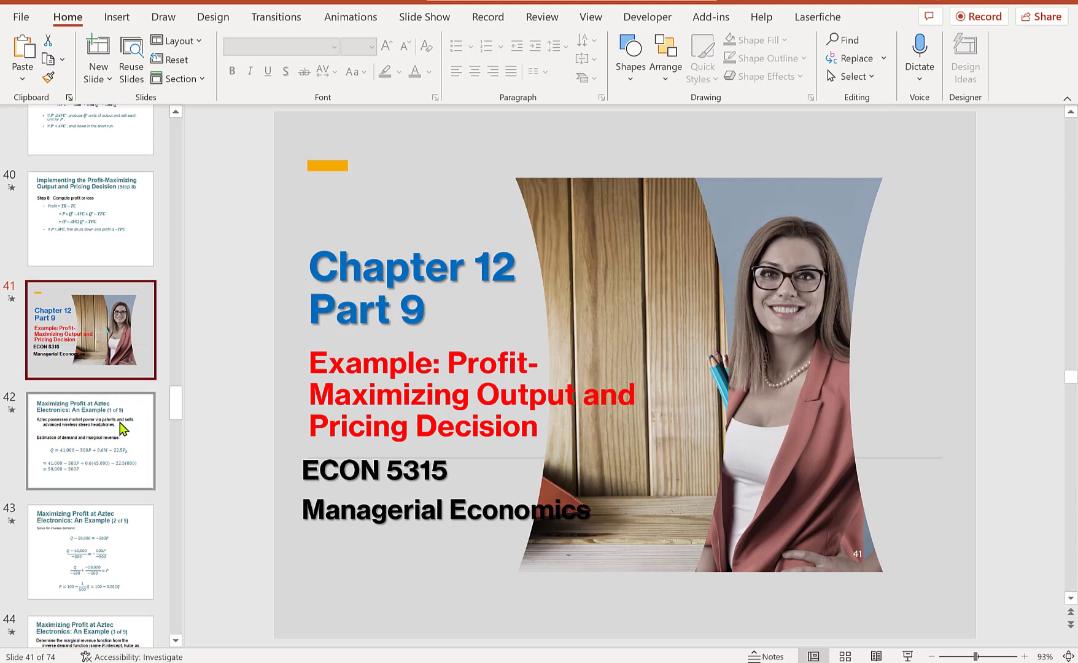
Review the Aztec Electronics example slides in order, from demand estimation through the output decision solved with the quadratic formula
{"action": "left_click", "coordinate": [123, 428]}
{"action": "scroll", "coordinate": [121, 423], "scroll_direction": "down", "scroll_amount": 2}
{"action": "left_click", "coordinate": [126, 356]}
{"action": "left_click", "coordinate": [135, 448]}
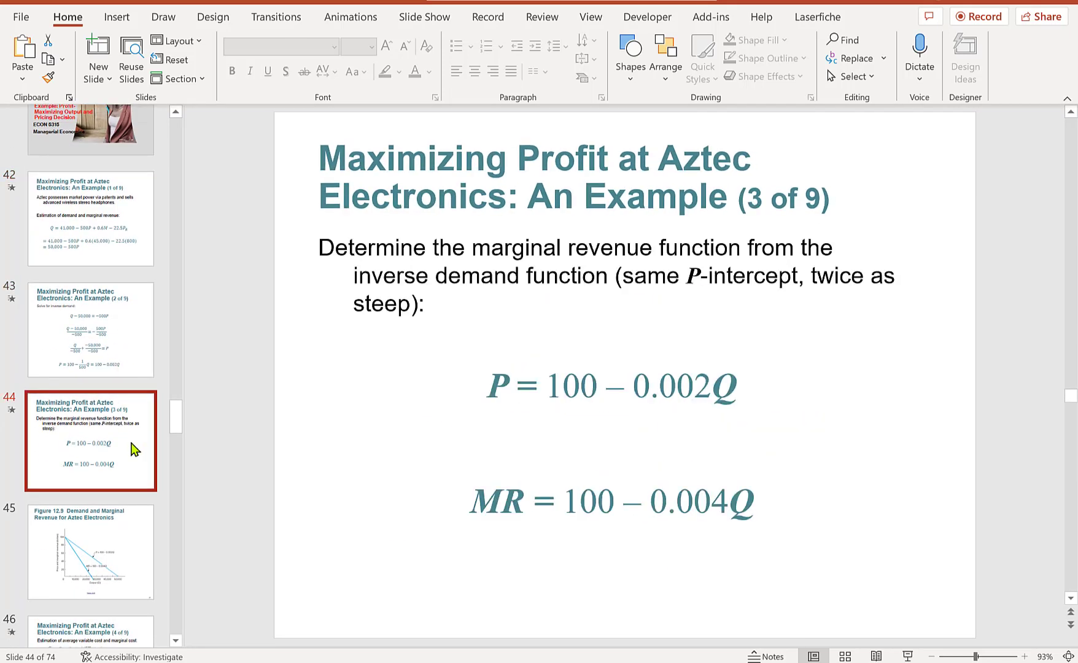
{"action": "scroll", "coordinate": [135, 448], "scroll_direction": "down", "scroll_amount": 2}
{"action": "left_click", "coordinate": [133, 463]}
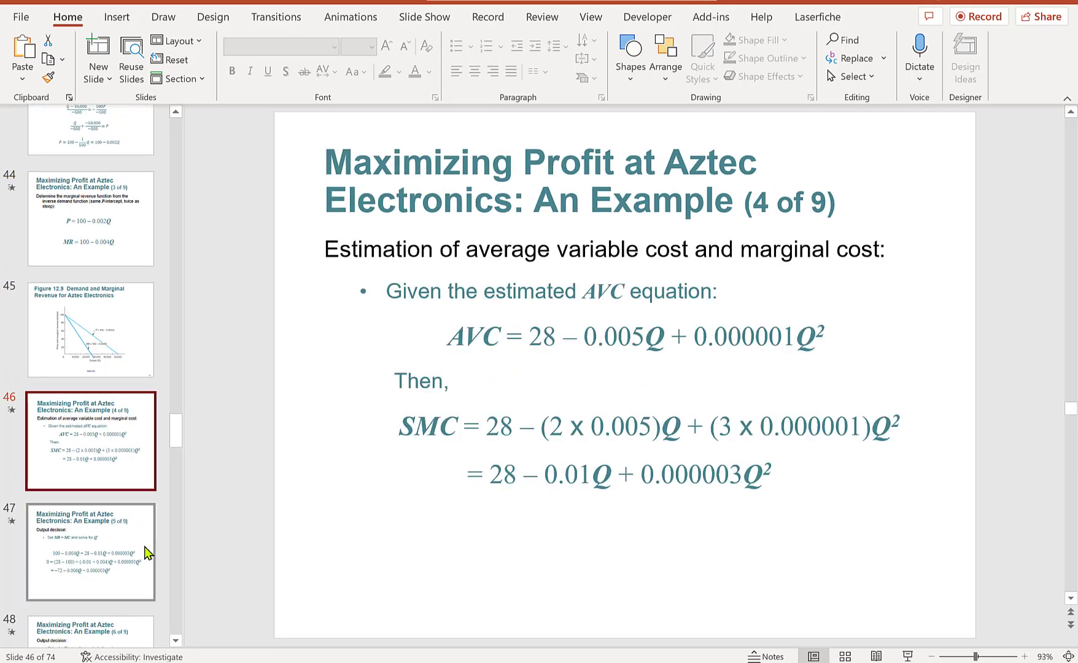
{"action": "left_click", "coordinate": [146, 550]}
{"action": "scroll", "coordinate": [145, 543], "scroll_direction": "down", "scroll_amount": 3}
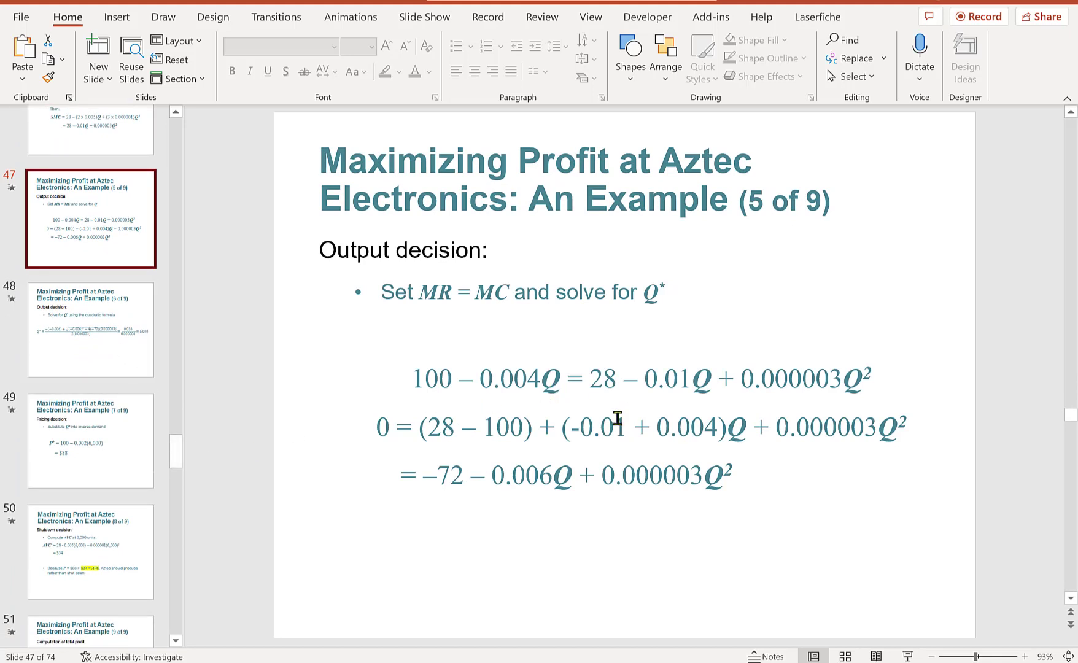
{"action": "left_click_drag", "start_coordinate": [753, 471], "coordinate": [361, 382]}
{"action": "left_click", "coordinate": [55, 351]}
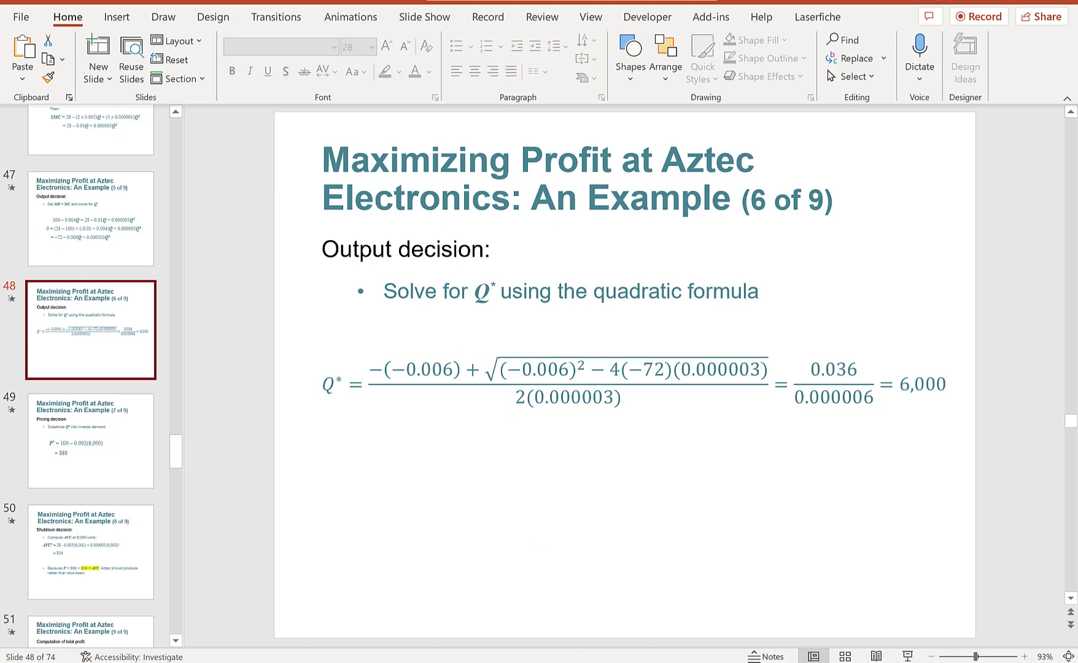
Switch back to the Word problem set and read the Monopoly Part 1 introduction and the Aztec Electronics description
{"action": "left_click", "coordinate": [589, 662]}
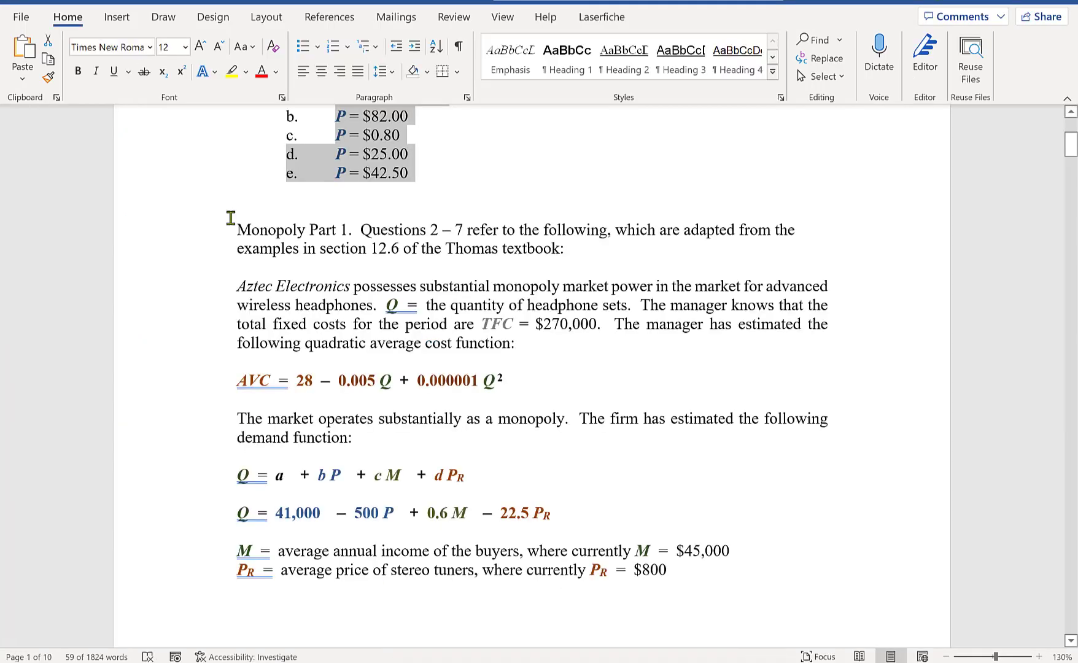
{"action": "scroll", "coordinate": [582, 252], "scroll_direction": "up", "scroll_amount": 2}
{"action": "scroll", "coordinate": [582, 255], "scroll_direction": "down", "scroll_amount": 4}
{"action": "left_click", "coordinate": [439, 183]}
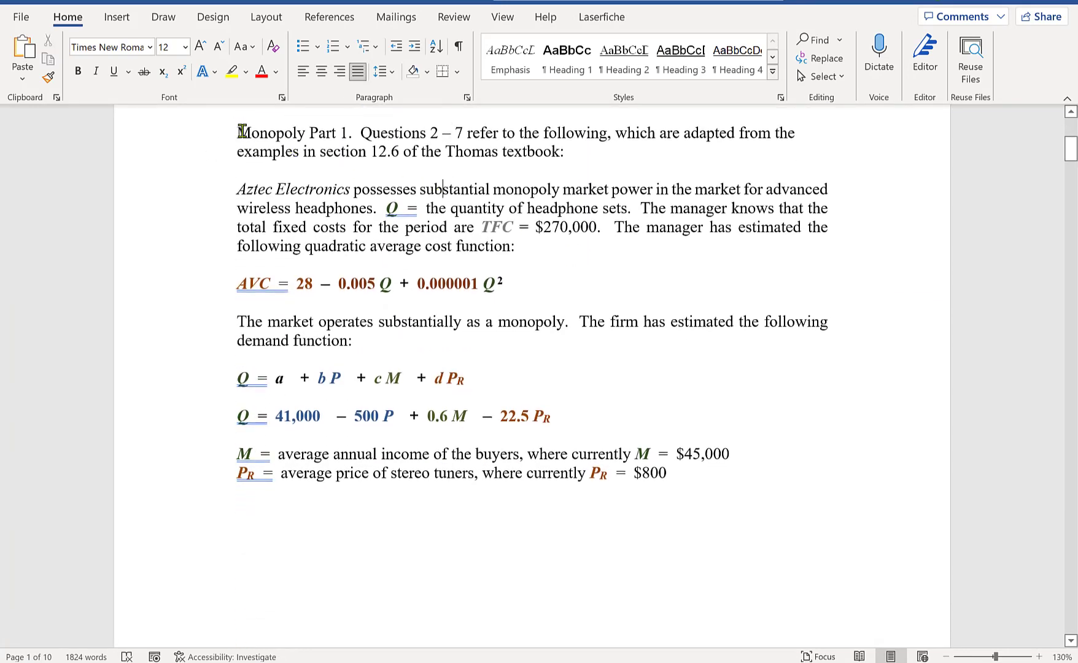
{"action": "left_click_drag", "start_coordinate": [243, 131], "coordinate": [521, 146]}
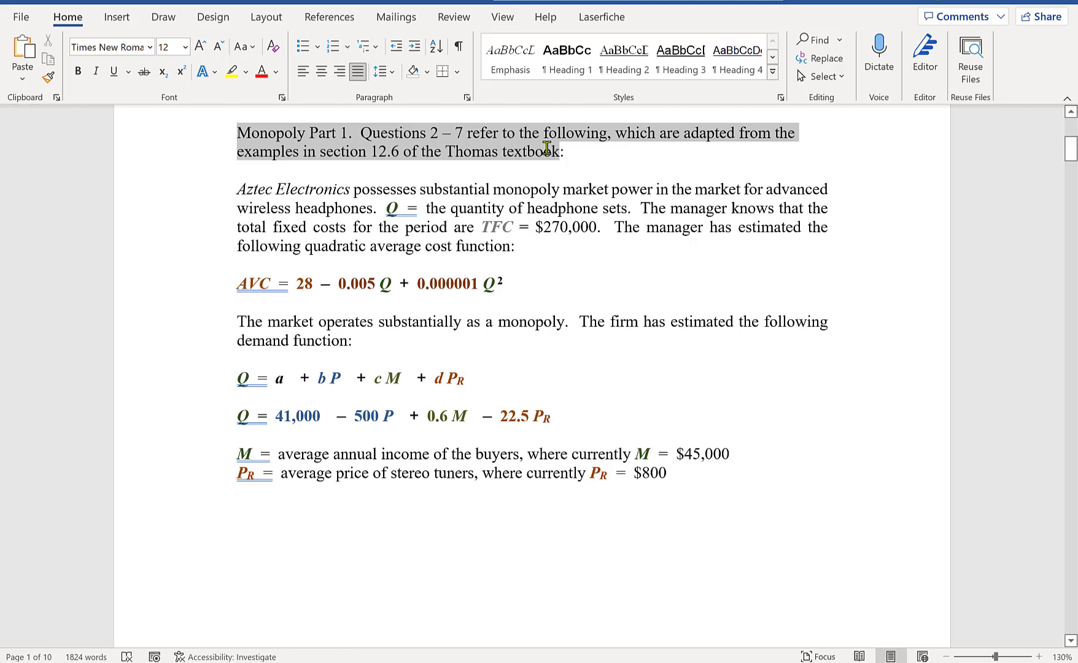
{"action": "left_click_drag", "start_coordinate": [546, 149], "coordinate": [547, 154]}
{"action": "left_click_drag", "start_coordinate": [327, 194], "coordinate": [520, 247]}
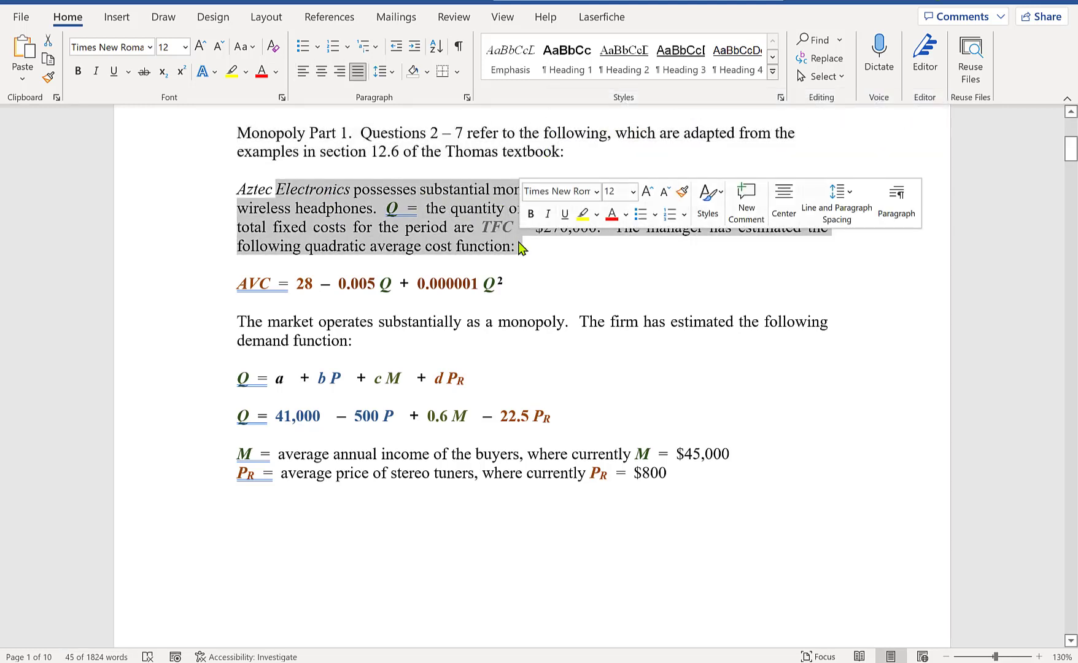
{"action": "left_click", "coordinate": [712, 246]}
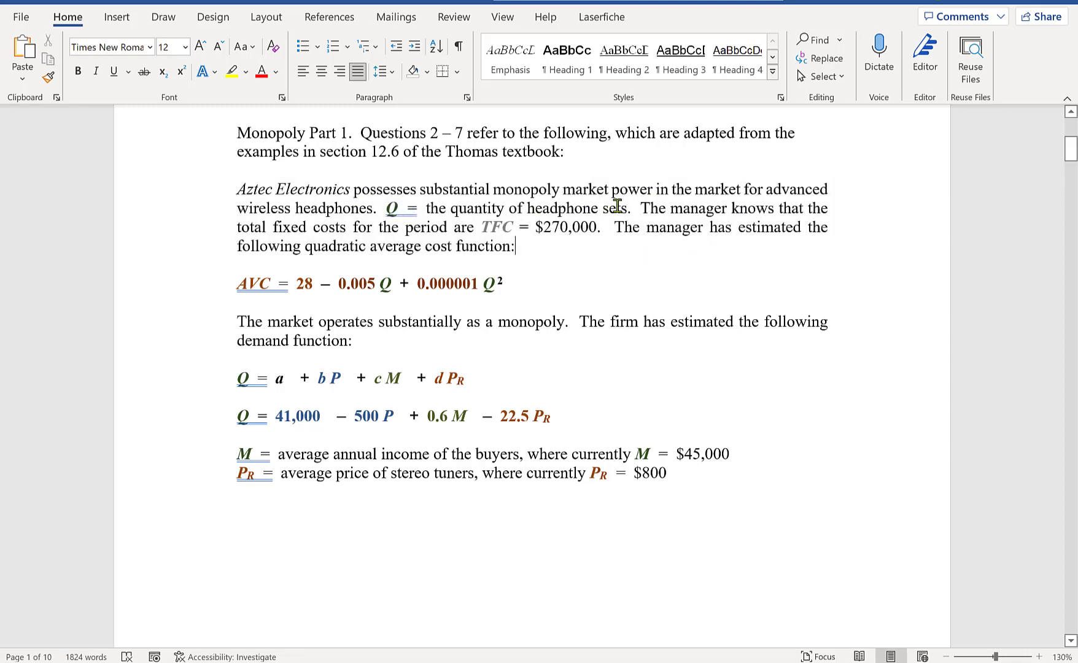
Enlarge the document to 150% and examine the total fixed cost figure and the average variable cost function
{"action": "left_click", "coordinate": [1038, 657]}
{"action": "left_click", "coordinate": [1038, 656]}
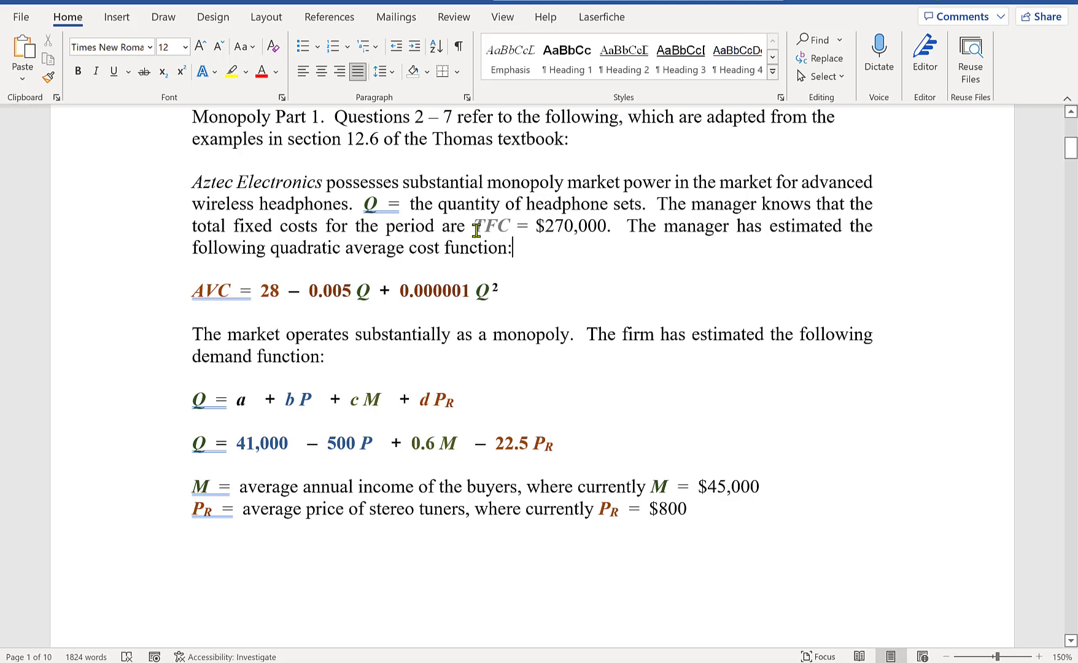
{"action": "left_click_drag", "start_coordinate": [474, 227], "coordinate": [626, 228]}
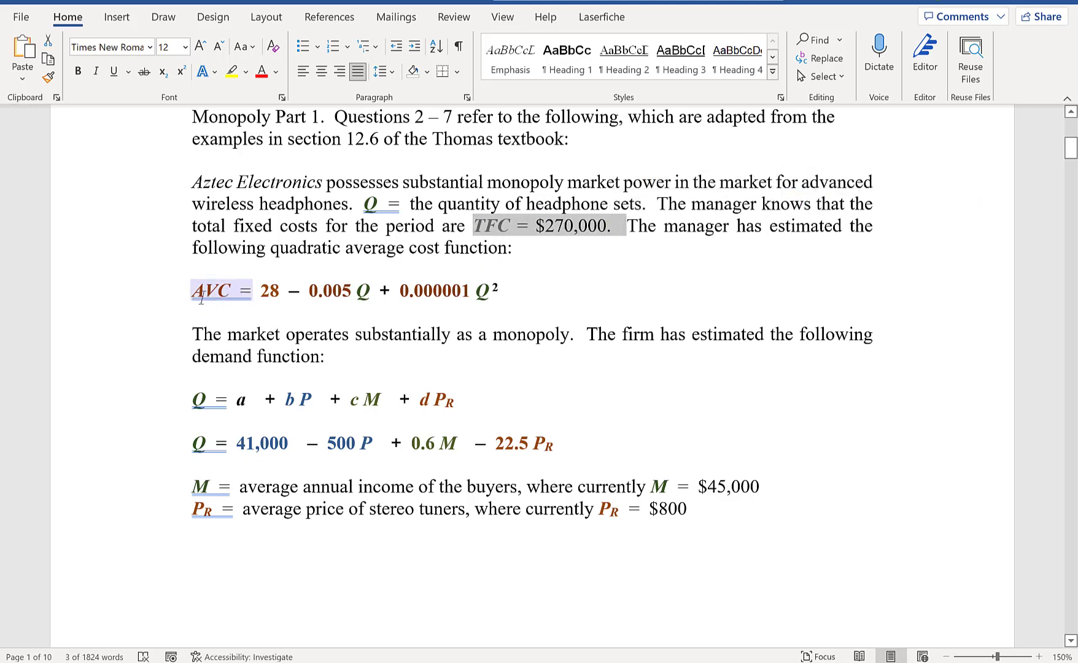
{"action": "left_click_drag", "start_coordinate": [191, 291], "coordinate": [528, 292]}
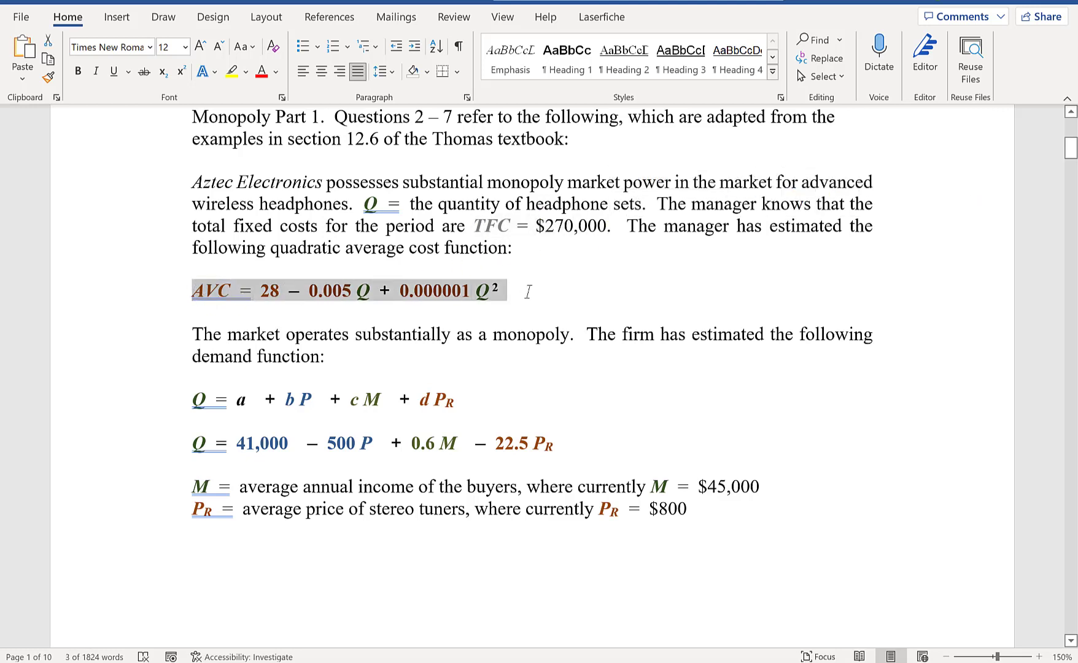
{"action": "left_click", "coordinate": [535, 299]}
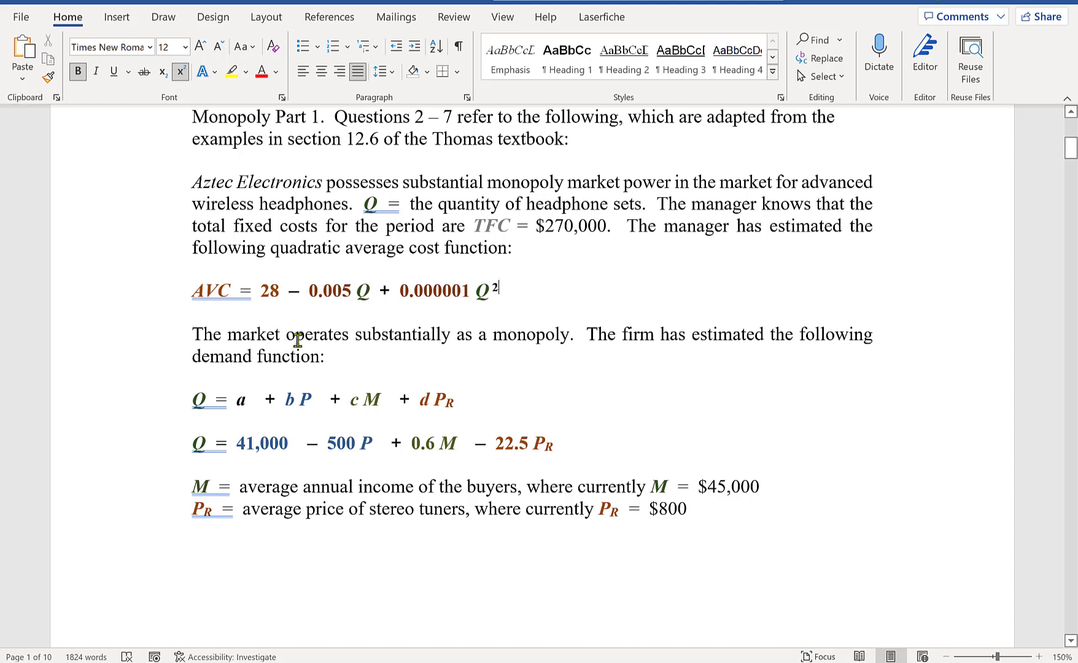
Examine the general demand function and the intercept and price coefficient of the estimated demand equation
{"action": "scroll", "coordinate": [298, 339], "scroll_direction": "down", "scroll_amount": 1}
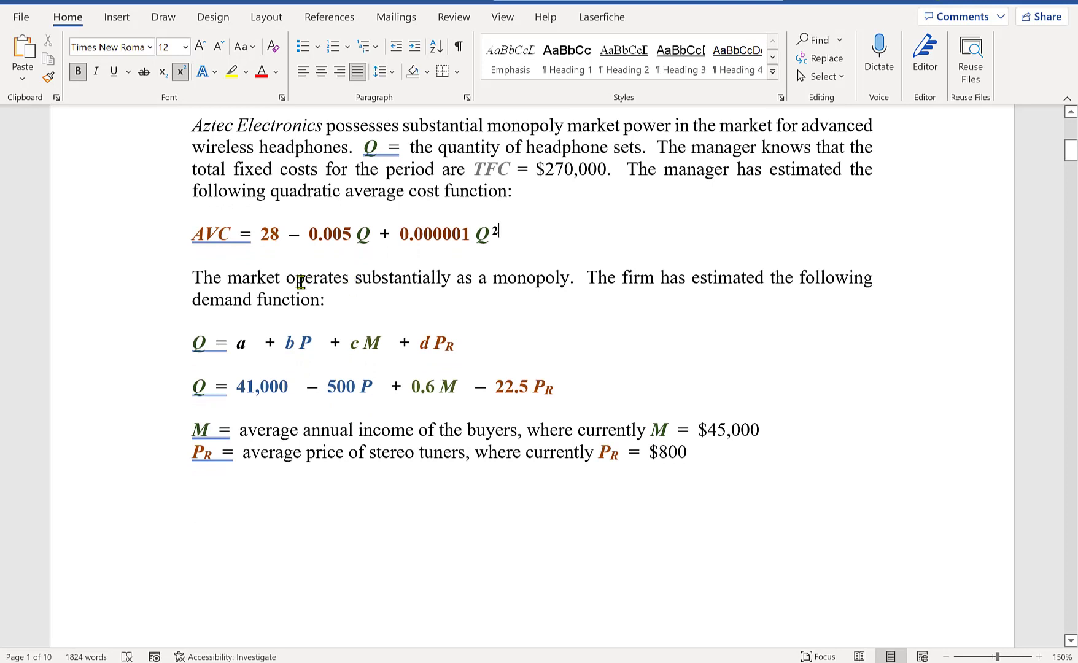
{"action": "left_click", "coordinate": [199, 335]}
{"action": "left_click_drag", "start_coordinate": [512, 336], "coordinate": [186, 344]}
{"action": "left_click", "coordinate": [198, 385]}
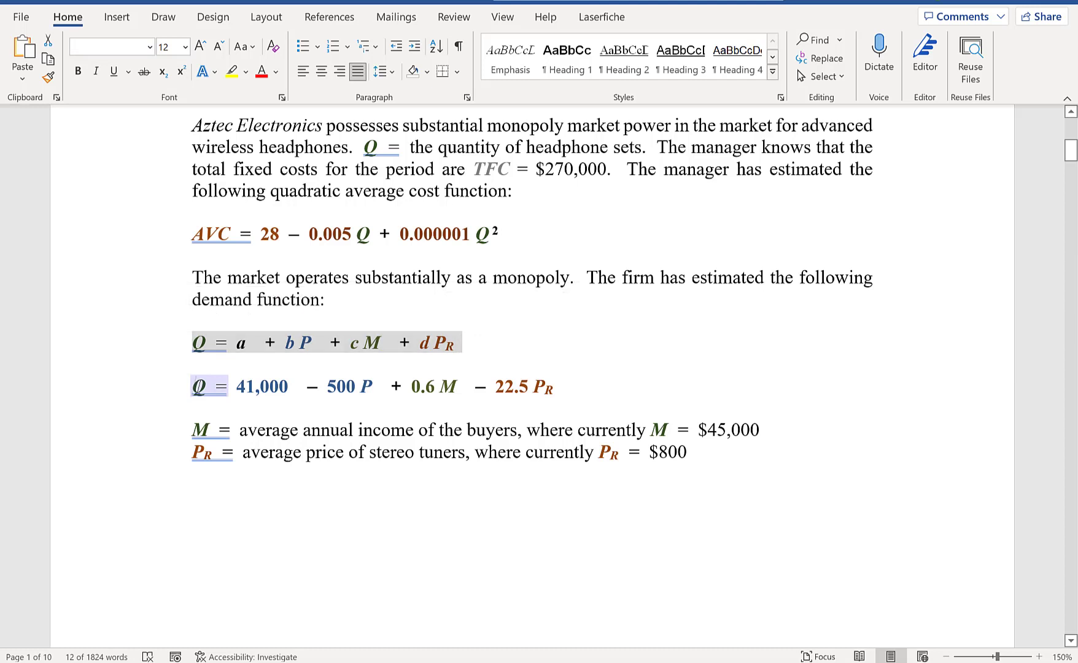
{"action": "left_click_drag", "start_coordinate": [290, 386], "coordinate": [240, 385]}
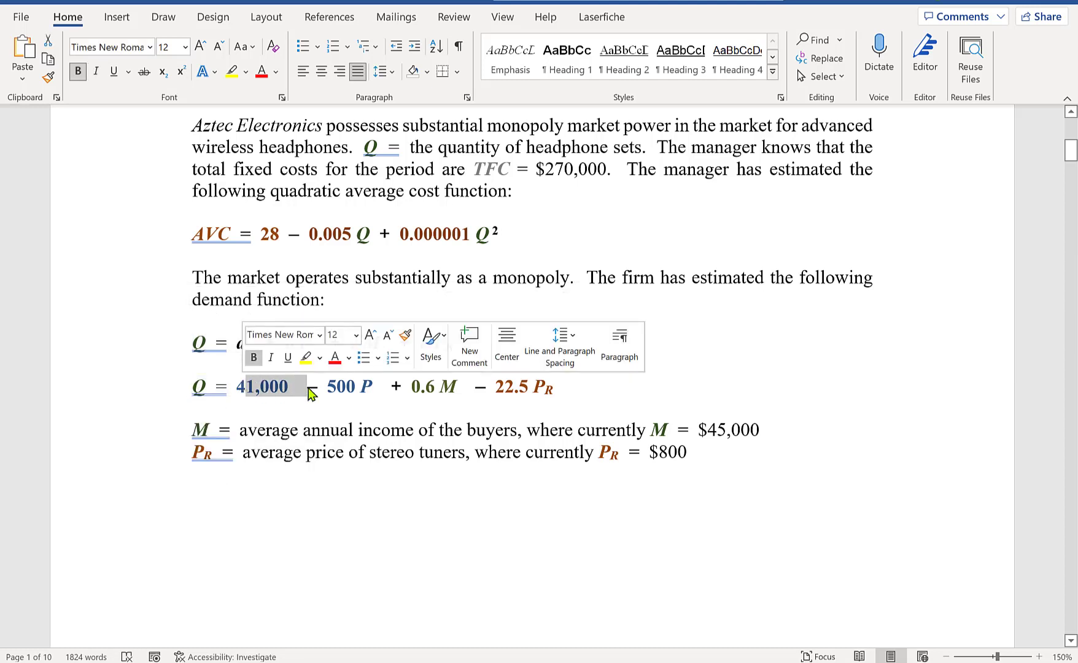
{"action": "left_click_drag", "start_coordinate": [358, 385], "coordinate": [314, 388]}
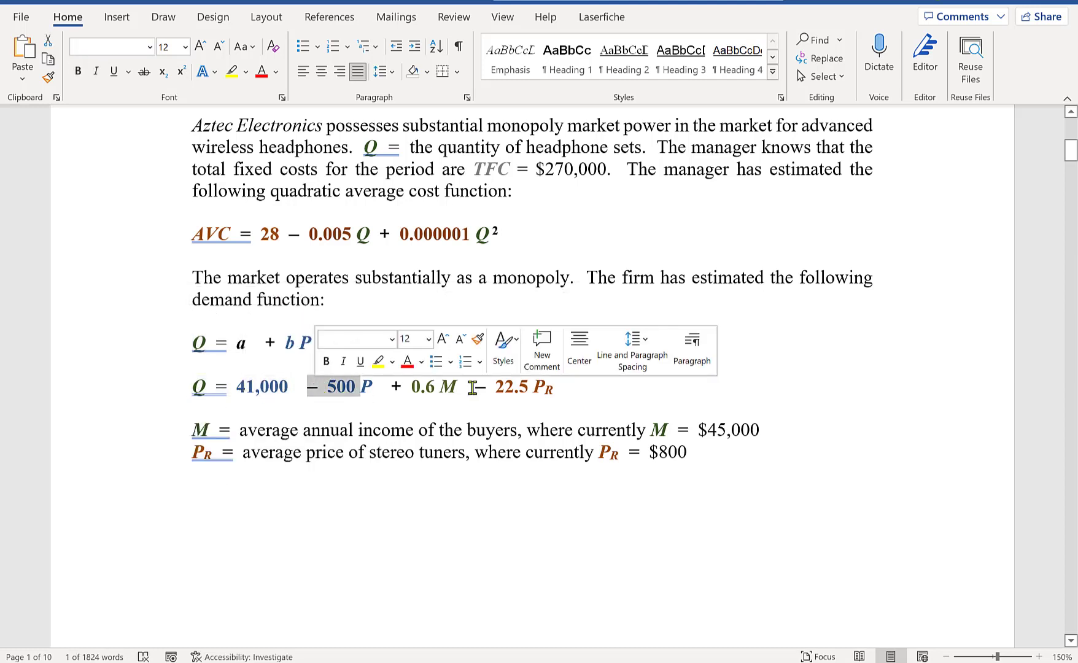
{"action": "left_click", "coordinate": [441, 401]}
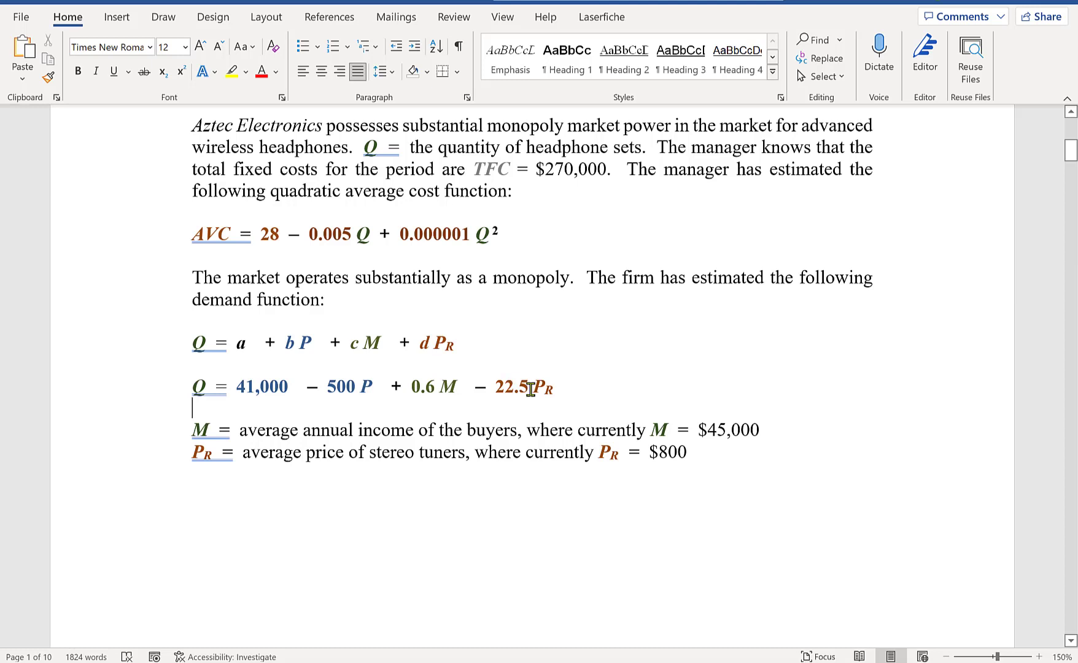
Read the definitions and current values of buyers' income M and the related-good price PR
{"action": "scroll", "coordinate": [525, 393], "scroll_direction": "down", "scroll_amount": 1}
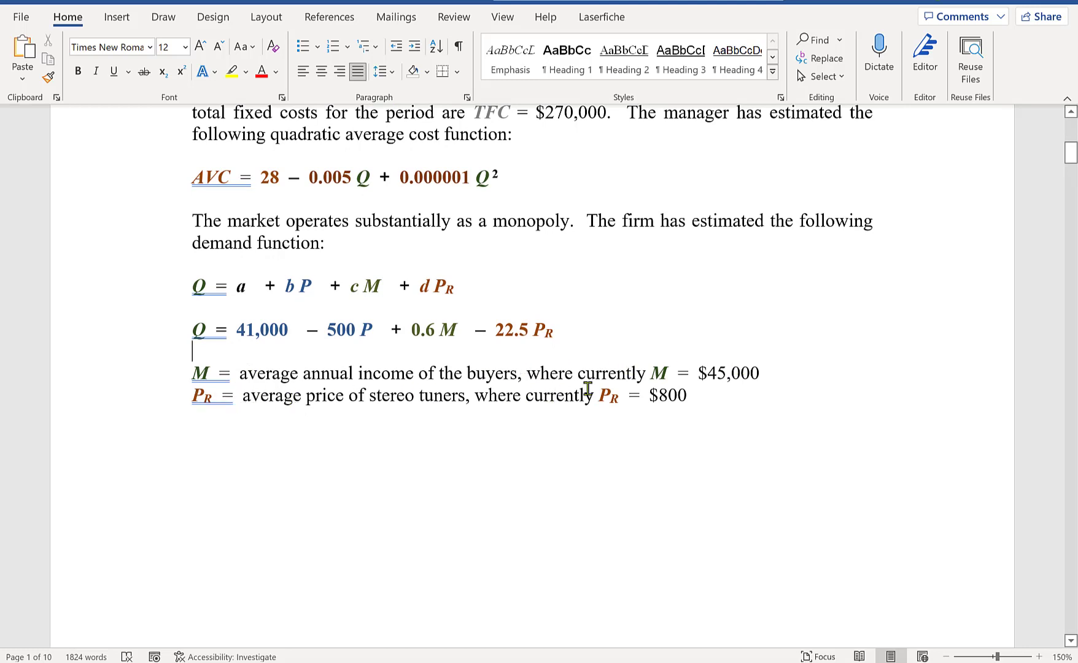
{"action": "left_click_drag", "start_coordinate": [695, 395], "coordinate": [269, 400]}
{"action": "left_click", "coordinate": [495, 456]}
Examine the graph of the firm's curves and read question 2 on average variable cost at Q = 5,000
{"action": "scroll", "coordinate": [476, 439], "scroll_direction": "down", "scroll_amount": 3}
{"action": "scroll", "coordinate": [724, 251], "scroll_direction": "down", "scroll_amount": 9}
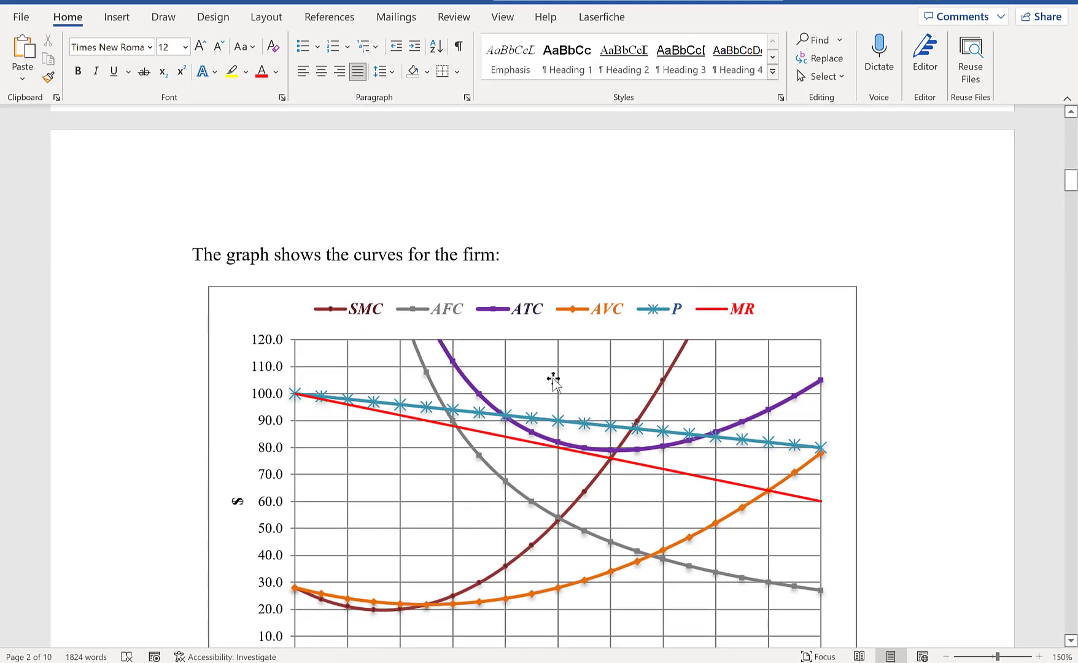
{"action": "scroll", "coordinate": [737, 392], "scroll_direction": "down", "scroll_amount": 1}
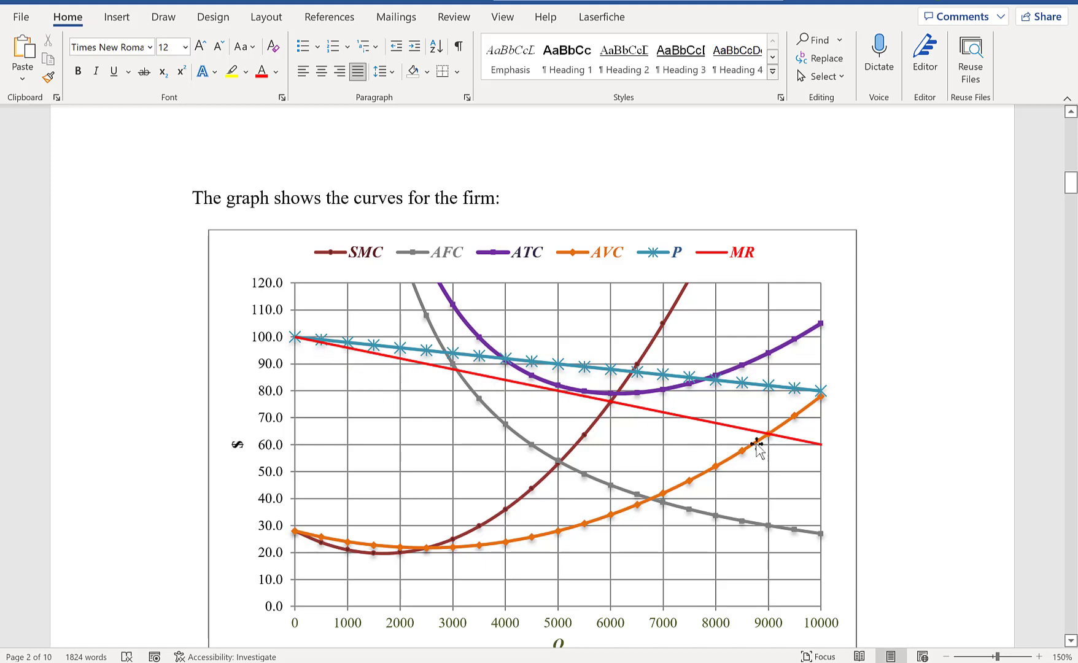
{"action": "scroll", "coordinate": [807, 455], "scroll_direction": "down", "scroll_amount": 3}
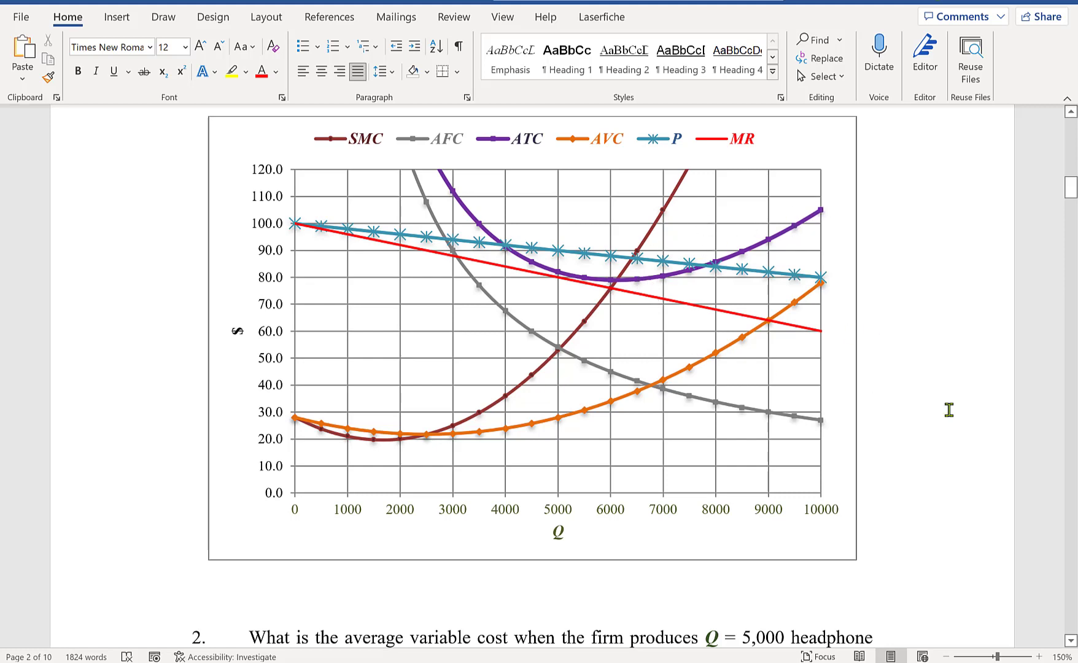
{"action": "scroll", "coordinate": [554, 307], "scroll_direction": "down", "scroll_amount": 3}
{"action": "scroll", "coordinate": [554, 307], "scroll_direction": "down", "scroll_amount": 8}
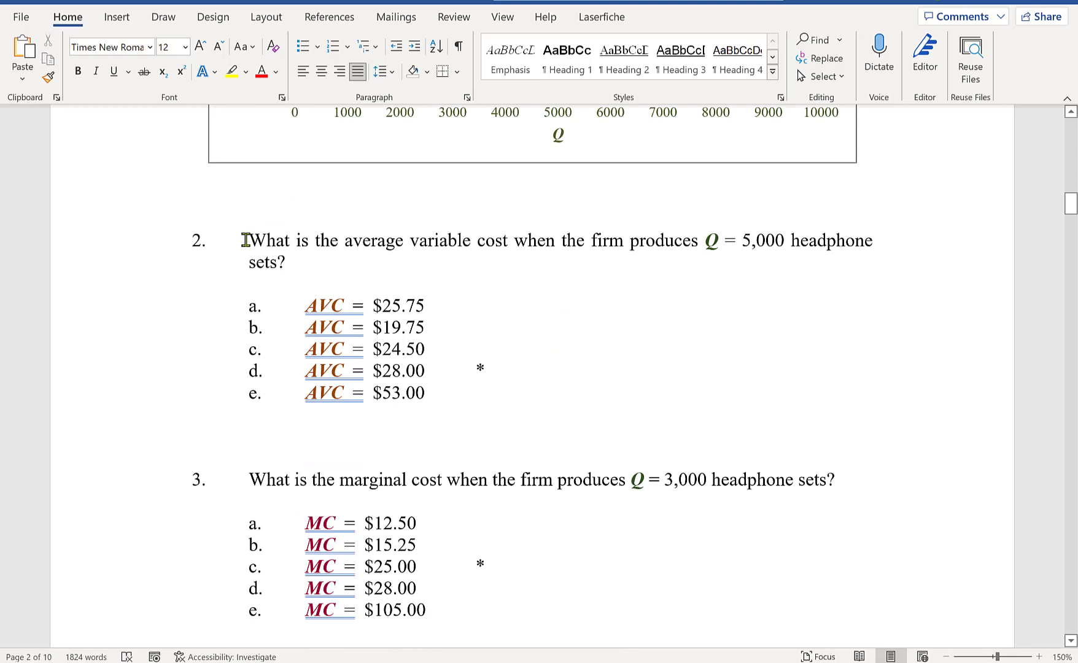
{"action": "left_click_drag", "start_coordinate": [285, 240], "coordinate": [531, 397]}
{"action": "left_click", "coordinate": [532, 397]}
Switch to the Excel workbook with the unfilled Monopoly 1 sheet and select the value of demand coefficient a
{"action": "mouse_move", "coordinate": [560, 661]}
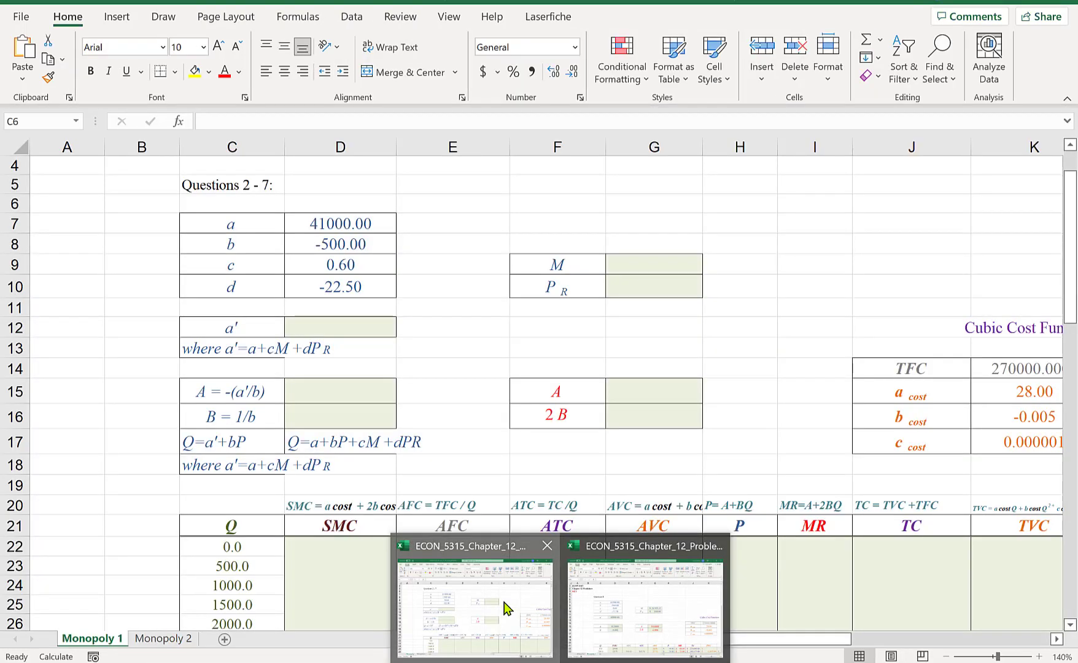
{"action": "left_click", "coordinate": [505, 608]}
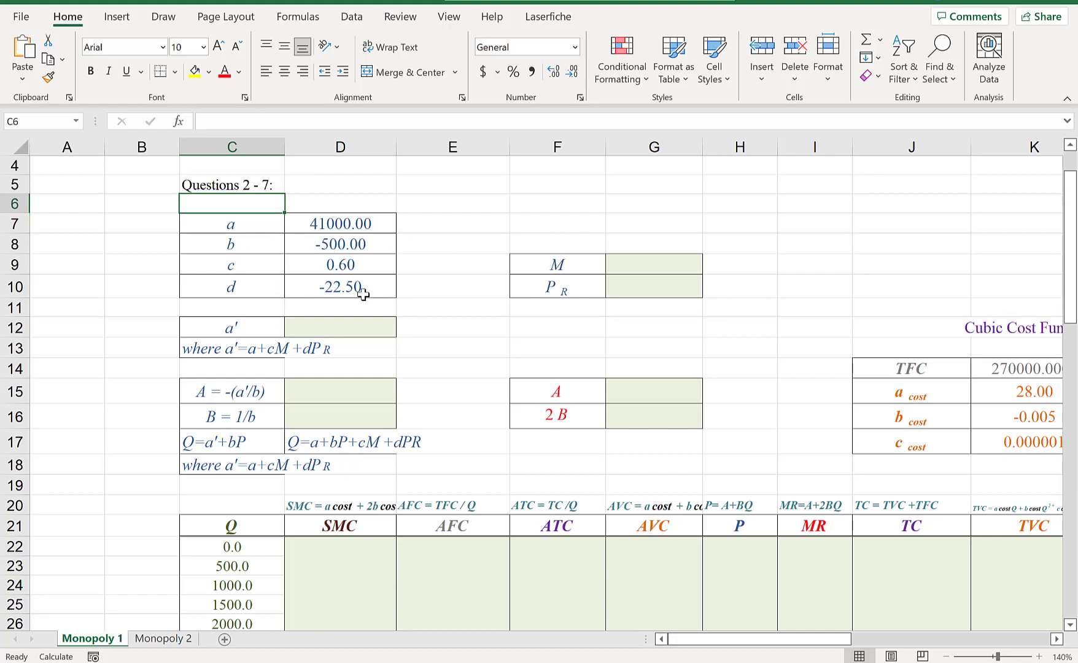
{"action": "left_click", "coordinate": [369, 224]}
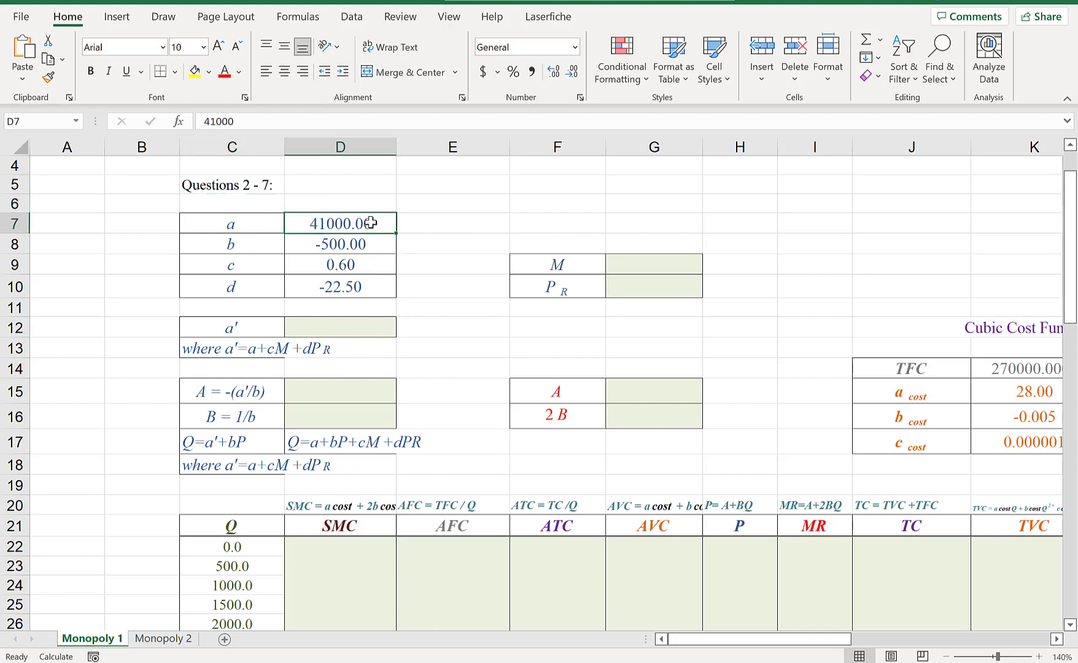
Review the labels and values of demand coefficients a, b, c and d in the questions 2–7 table
{"action": "left_click", "coordinate": [249, 225]}
{"action": "left_click", "coordinate": [320, 226]}
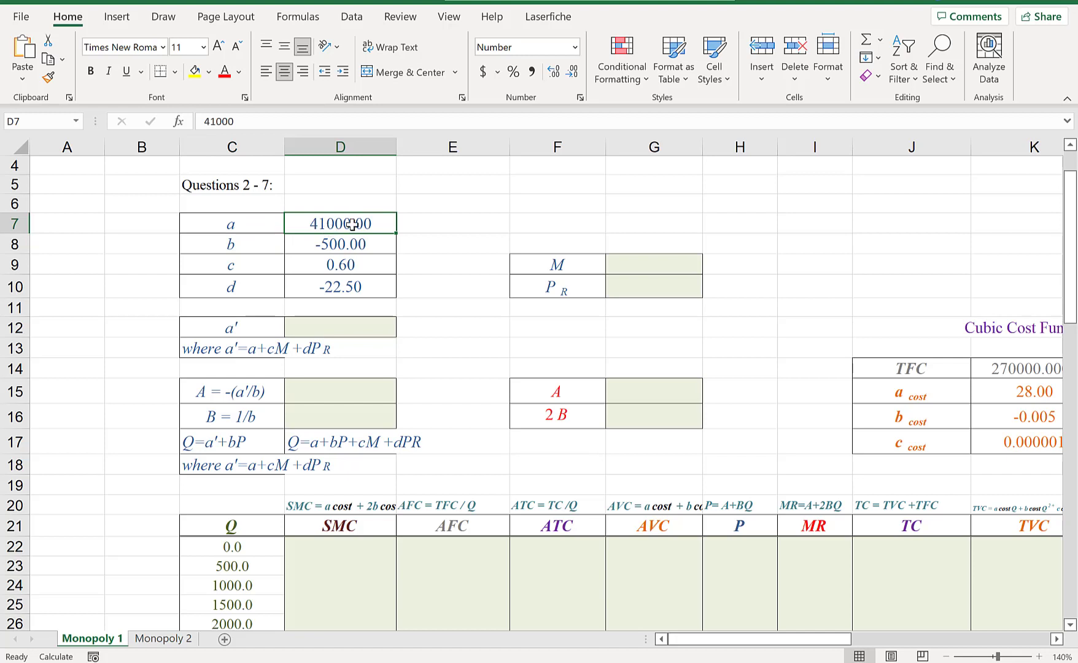
{"action": "left_click", "coordinate": [355, 243]}
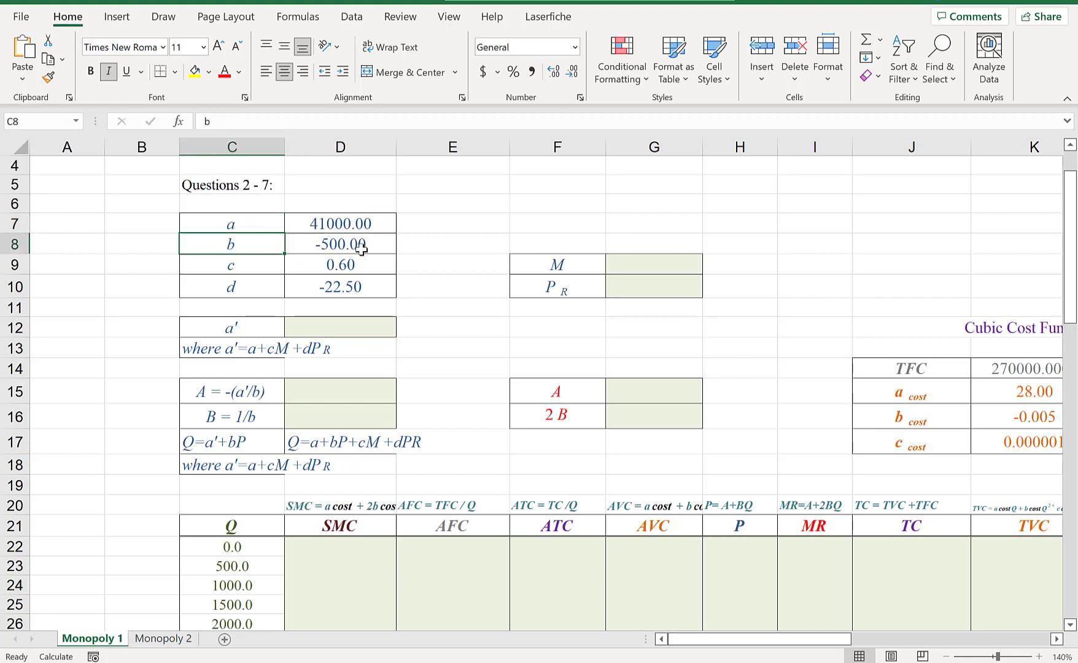
{"action": "left_click", "coordinate": [261, 274]}
{"action": "left_click", "coordinate": [335, 272]}
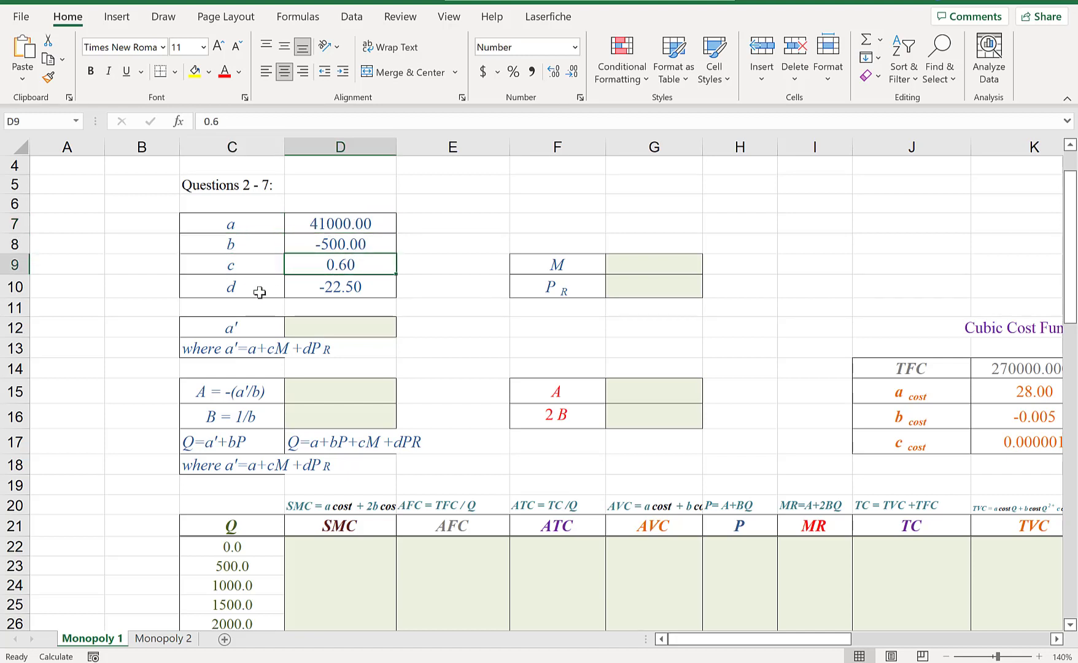
{"action": "left_click", "coordinate": [261, 289]}
{"action": "left_click", "coordinate": [332, 281]}
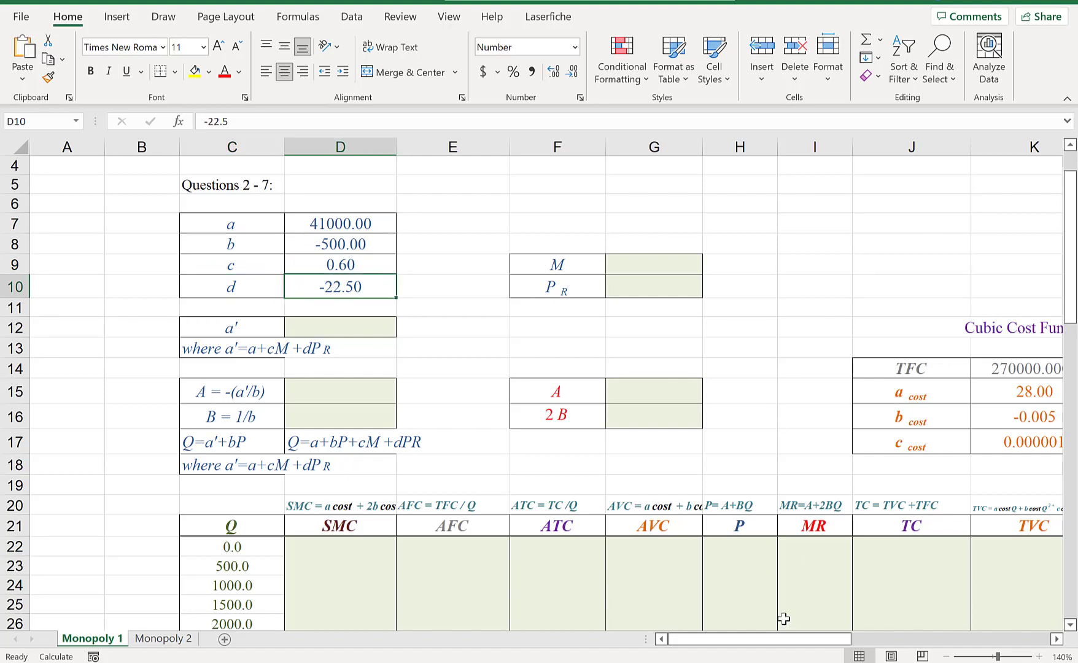
Review the cubic cost function's TFC and a, b and c cost coefficients, plus the SMC parameters block
{"action": "left_click_drag", "start_coordinate": [778, 645], "coordinate": [828, 641]}
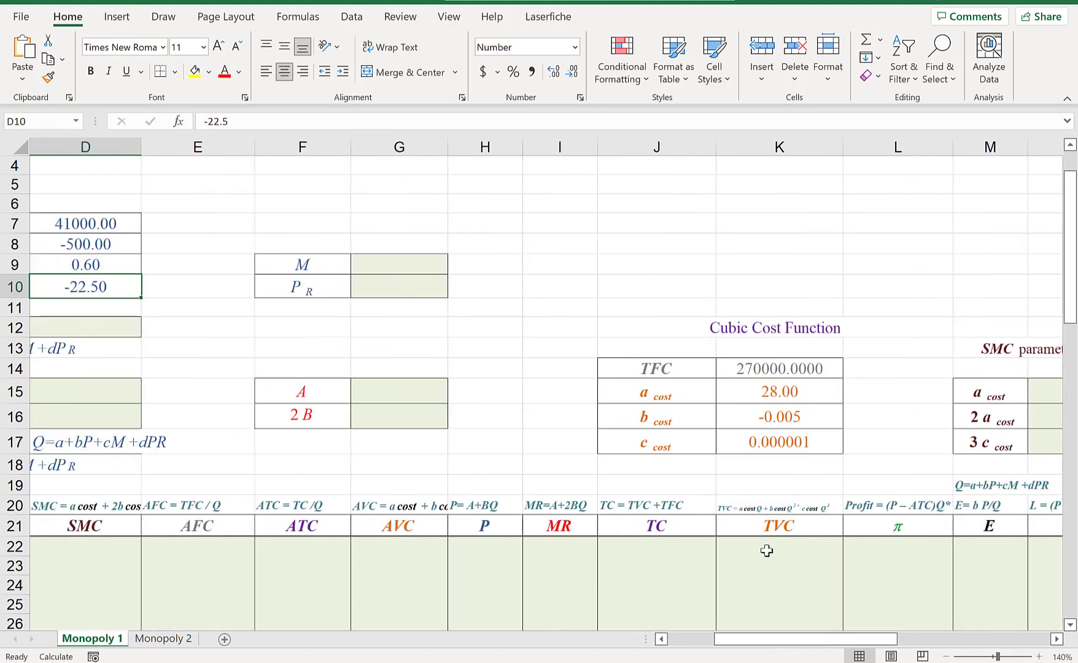
{"action": "left_click", "coordinate": [760, 367]}
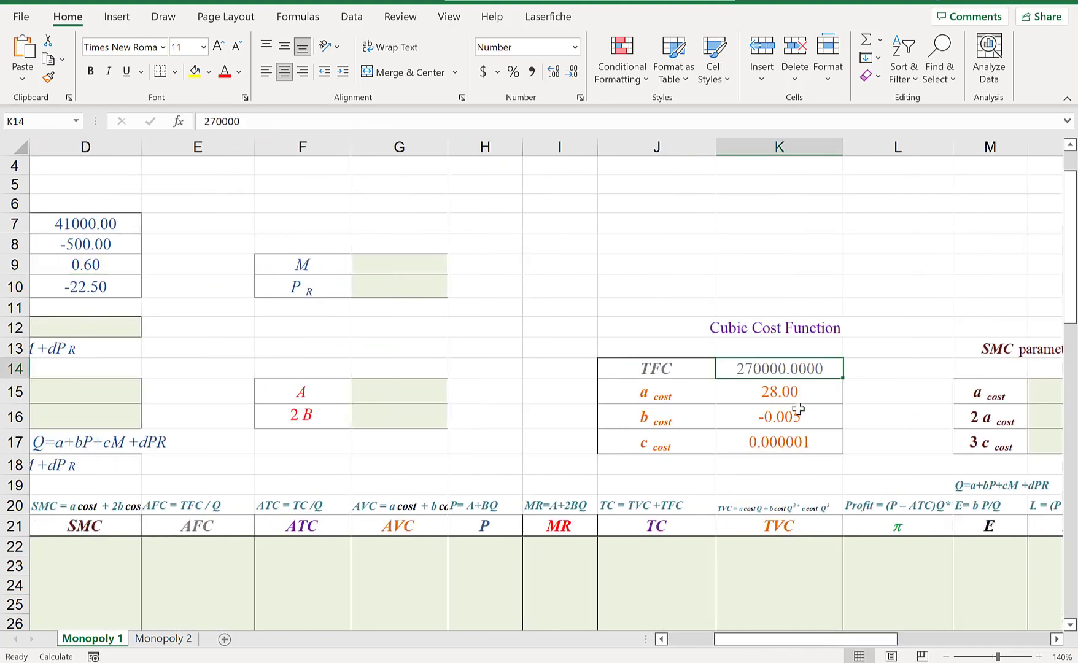
{"action": "left_click", "coordinate": [803, 393]}
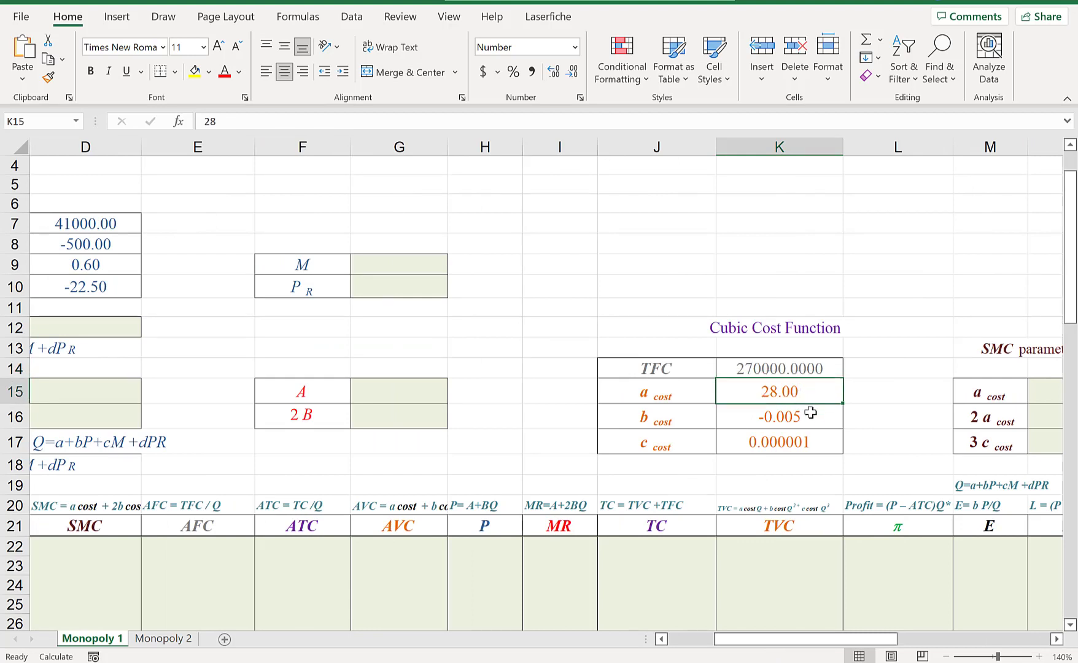
{"action": "left_click", "coordinate": [807, 420]}
{"action": "left_click", "coordinate": [809, 443]}
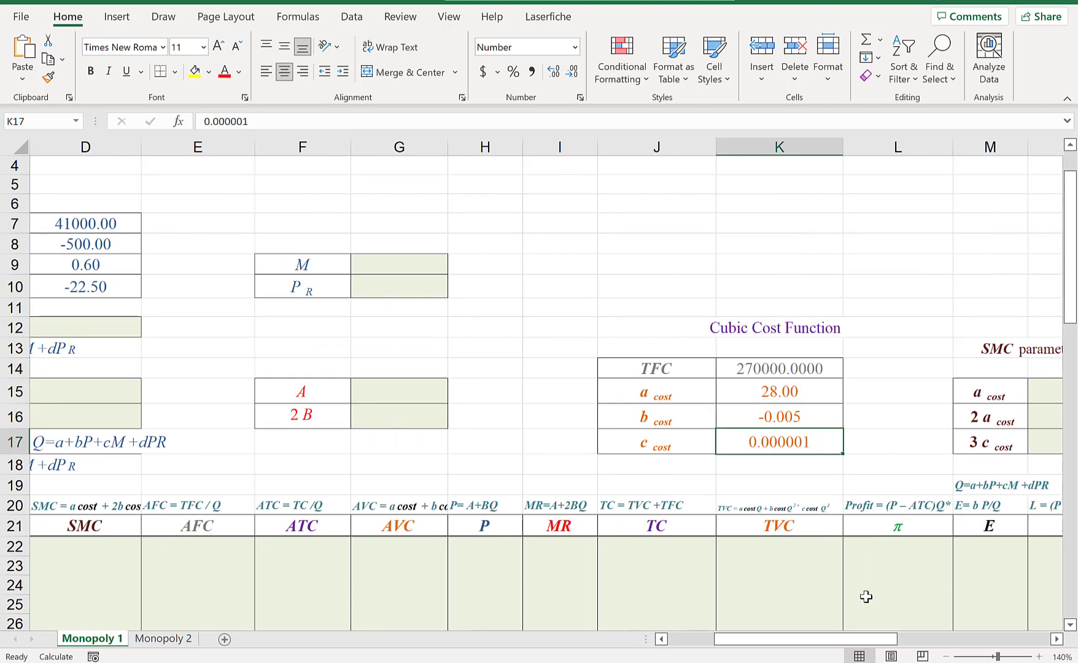
{"action": "left_click_drag", "start_coordinate": [832, 638], "coordinate": [878, 638]}
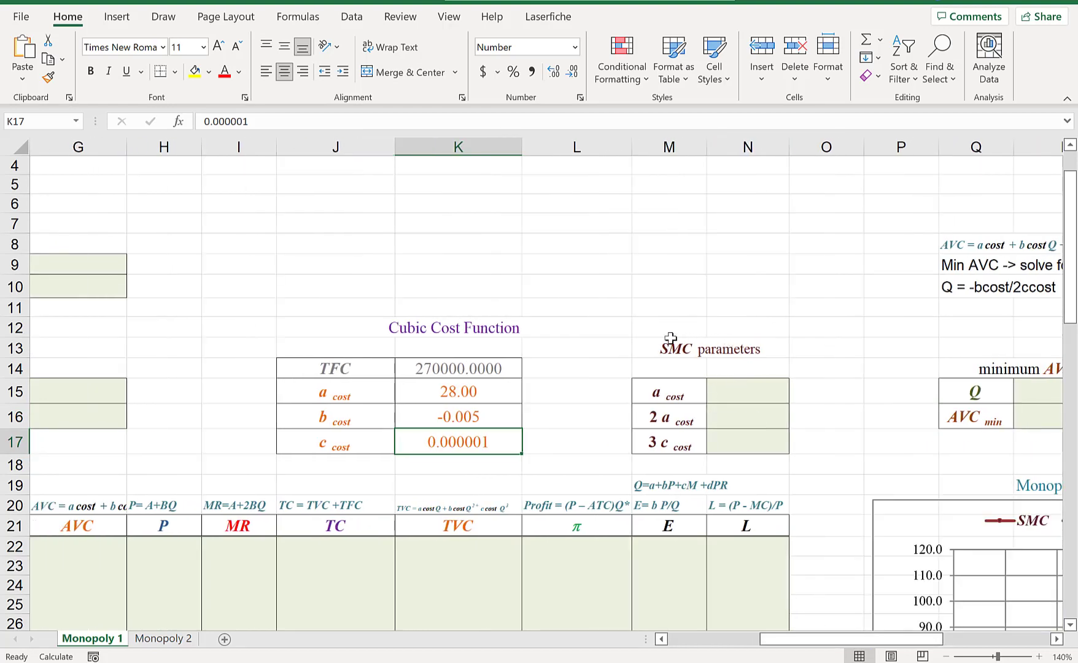
{"action": "left_click_drag", "start_coordinate": [670, 339], "coordinate": [753, 438]}
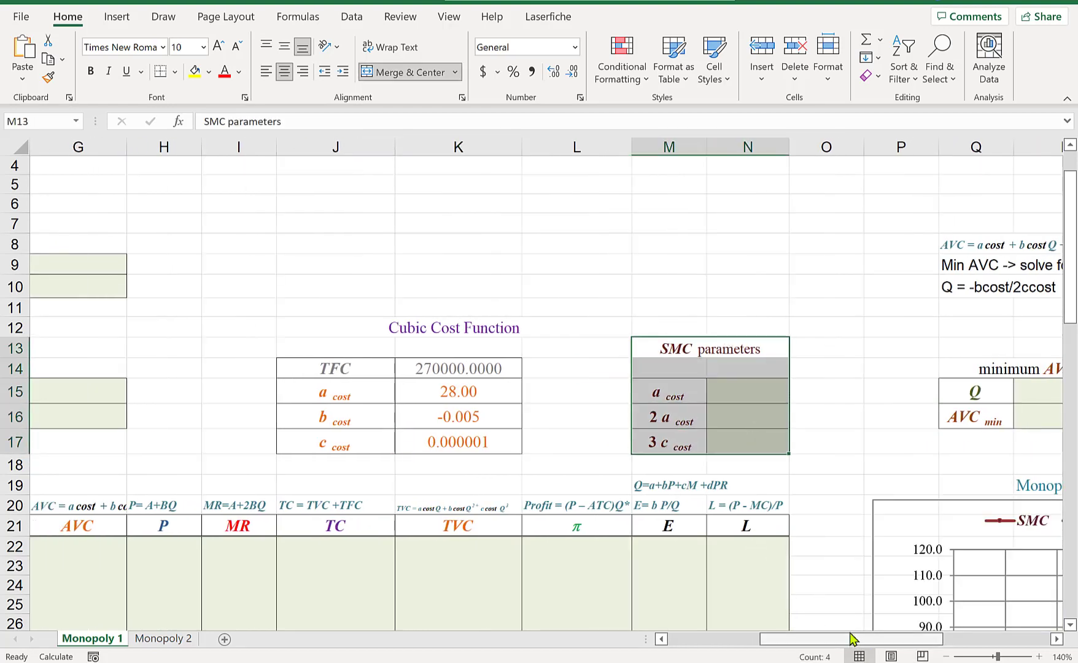
Turn off Shrink to fit for the TVC formula label in cell K20
{"action": "left_click_drag", "start_coordinate": [850, 642], "coordinate": [758, 644]}
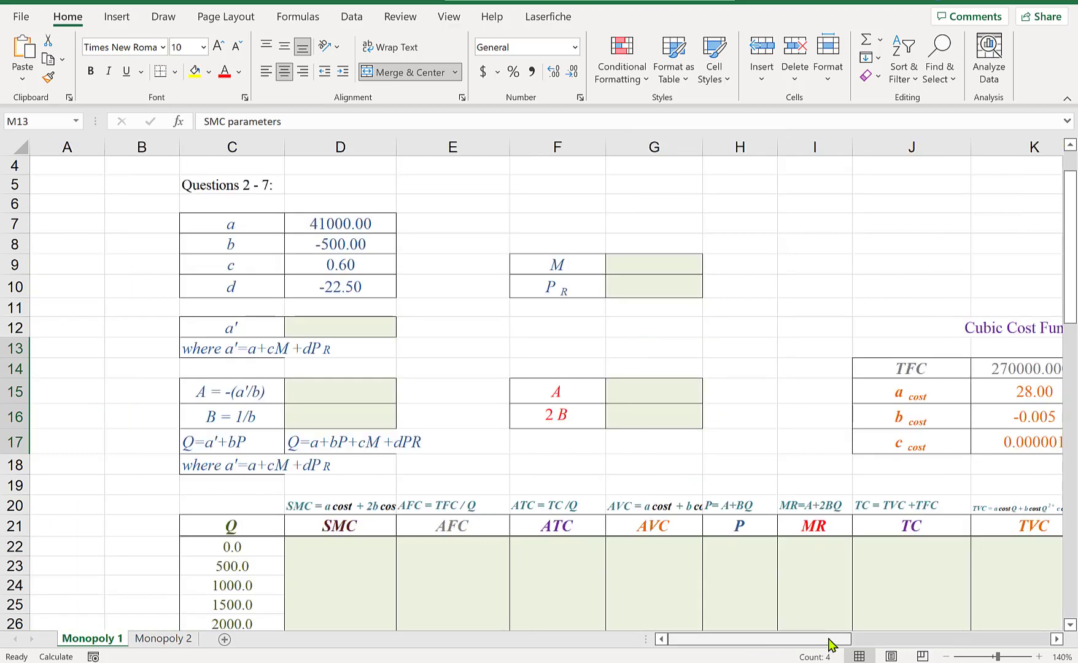
{"action": "left_click", "coordinate": [1023, 502]}
{"action": "right_click", "coordinate": [1010, 509]}
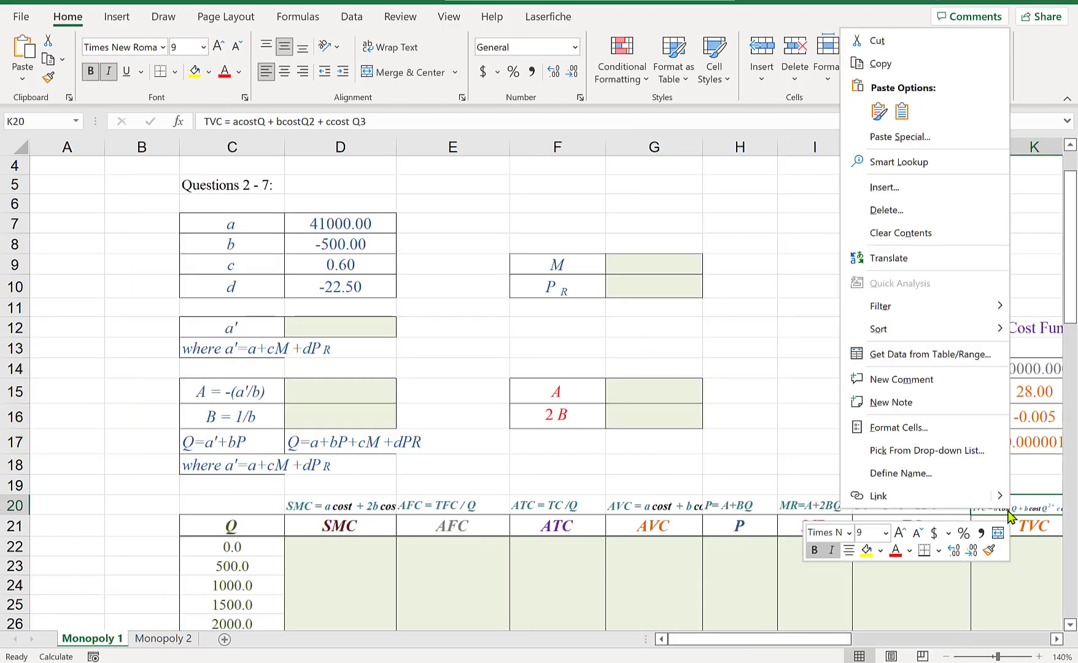
{"action": "key", "text": "Escape"}
{"action": "scroll", "coordinate": [515, 333], "scroll_direction": "right", "scroll_amount": 5}
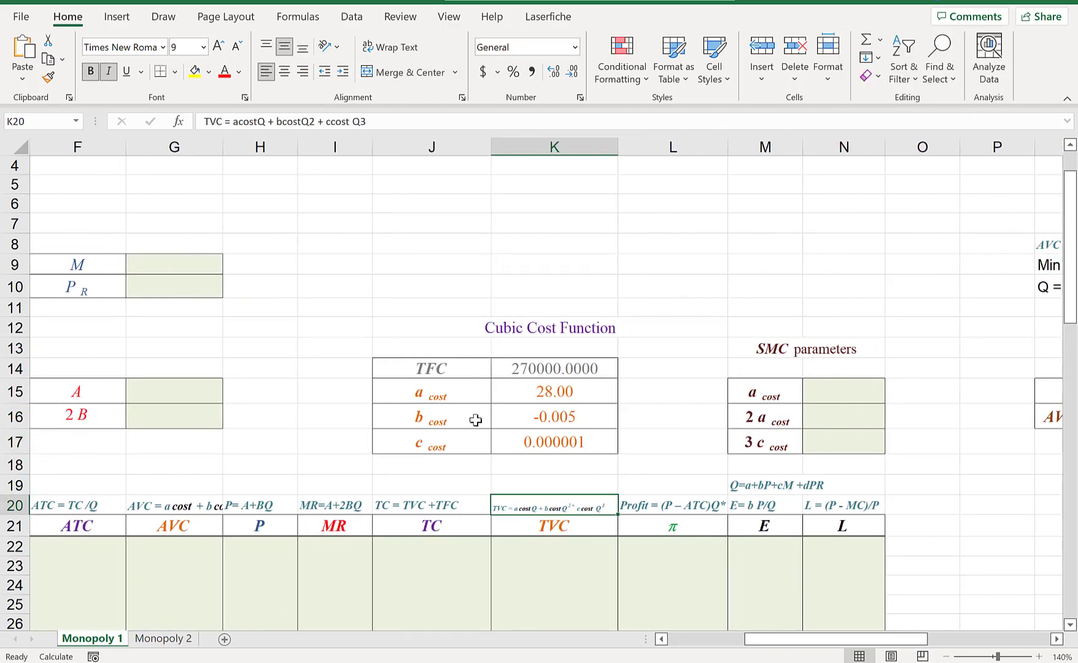
{"action": "key", "text": "ctrl+1"}
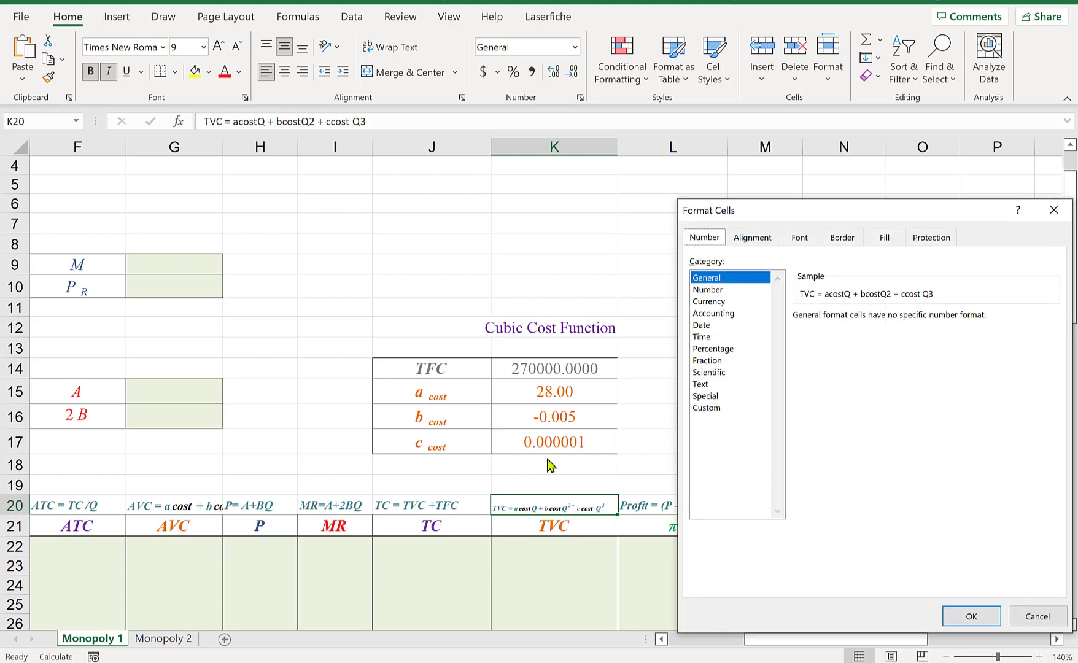
{"action": "left_click", "coordinate": [753, 238]}
{"action": "left_click", "coordinate": [701, 414]}
{"action": "left_click", "coordinate": [701, 414]}
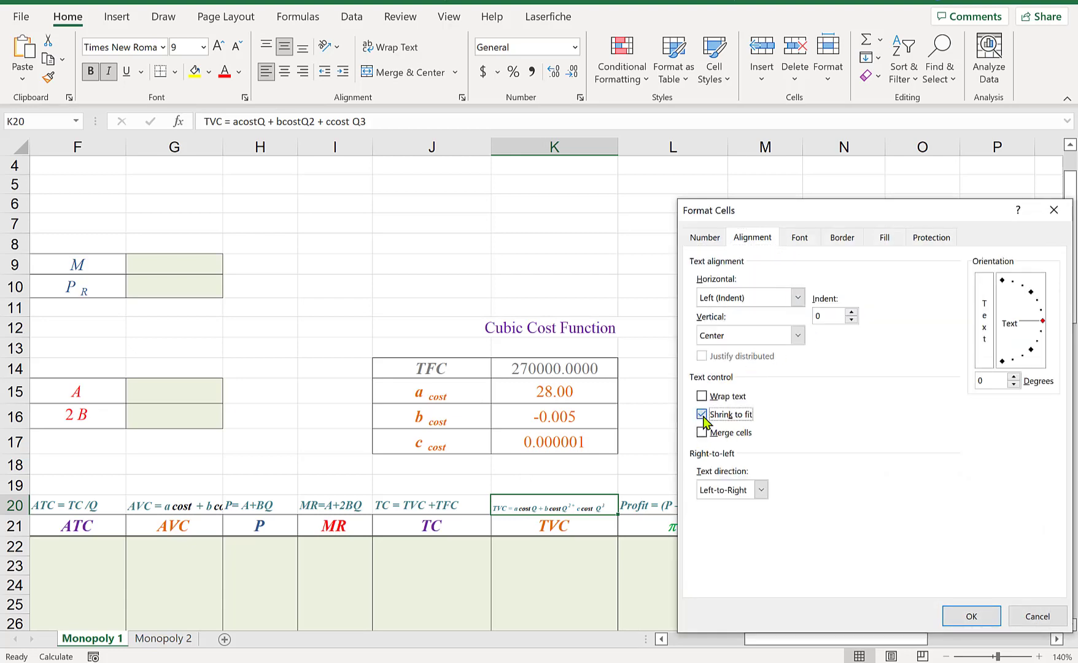
{"action": "left_click", "coordinate": [963, 616]}
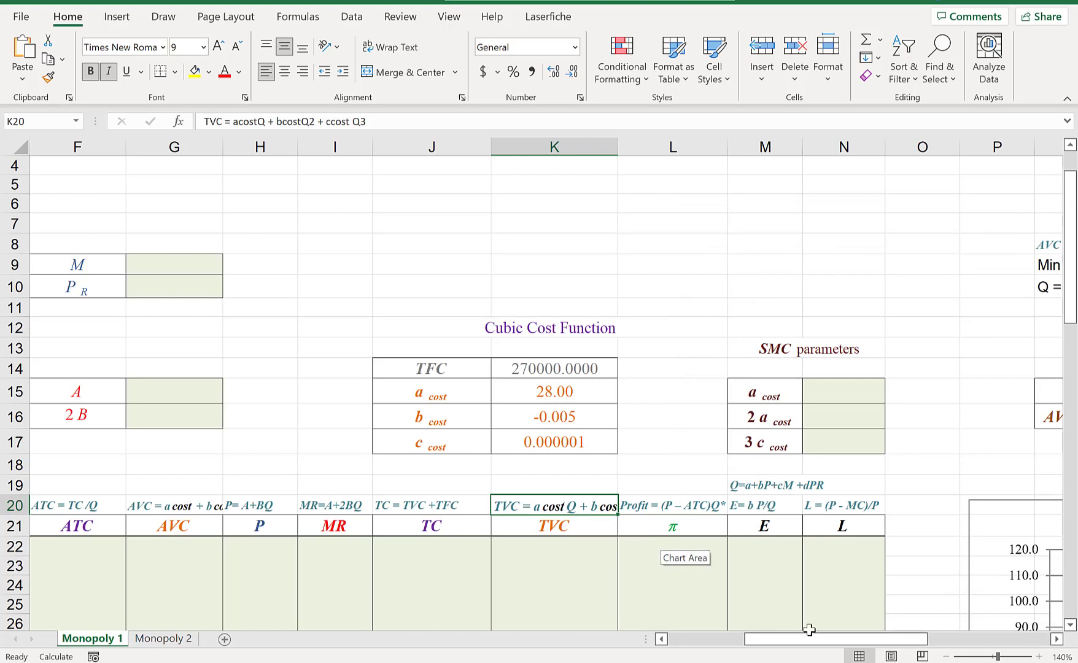
Enter 45000 for M in G9 and 800 for PR in G10
{"action": "left_click_drag", "start_coordinate": [842, 645], "coordinate": [580, 647]}
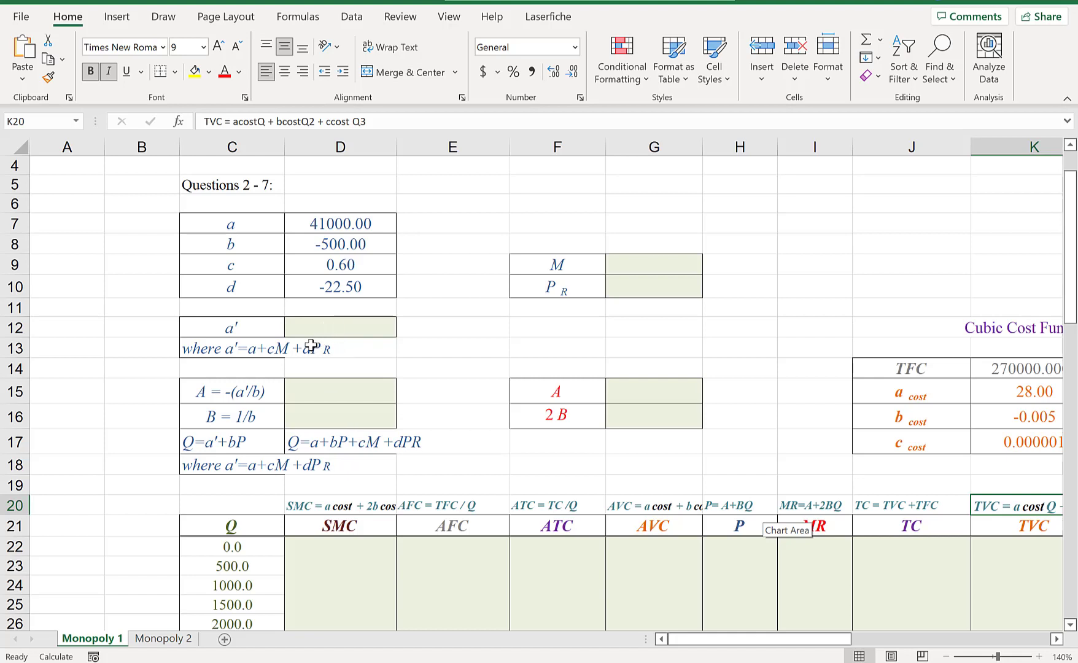
{"action": "left_click", "coordinate": [241, 330]}
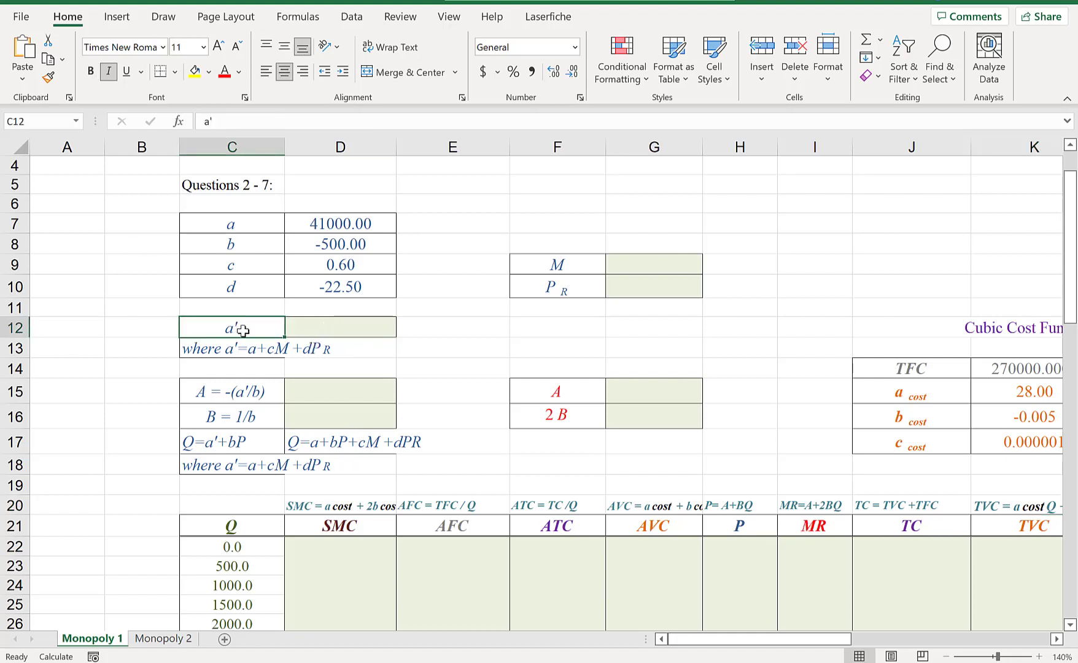
{"action": "left_click", "coordinate": [639, 267]}
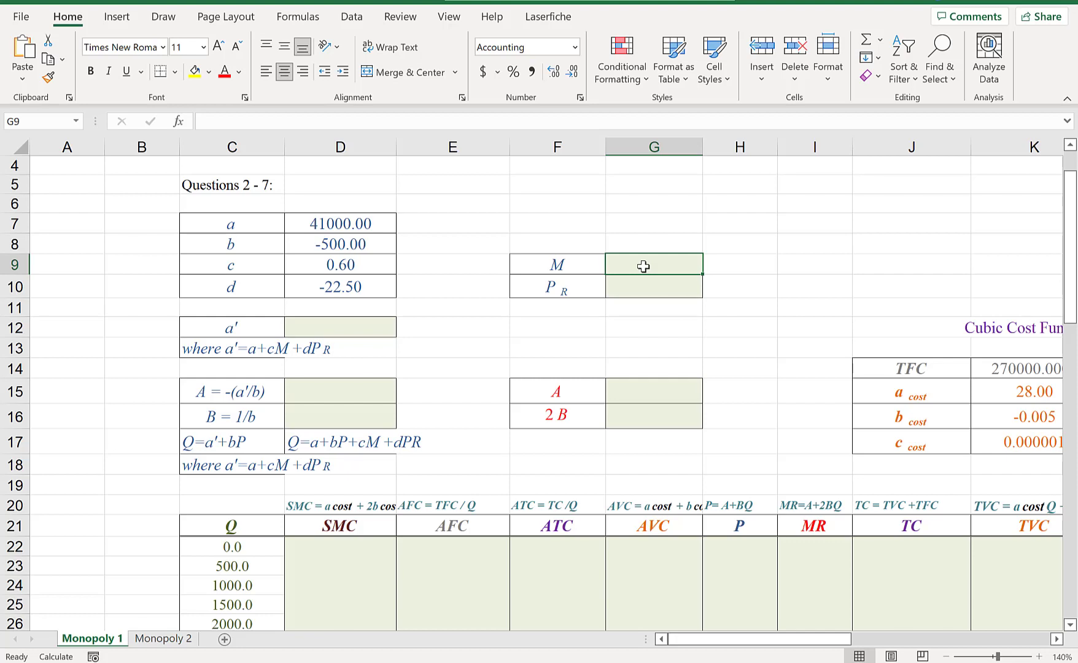
{"action": "type", "text": "45000"}
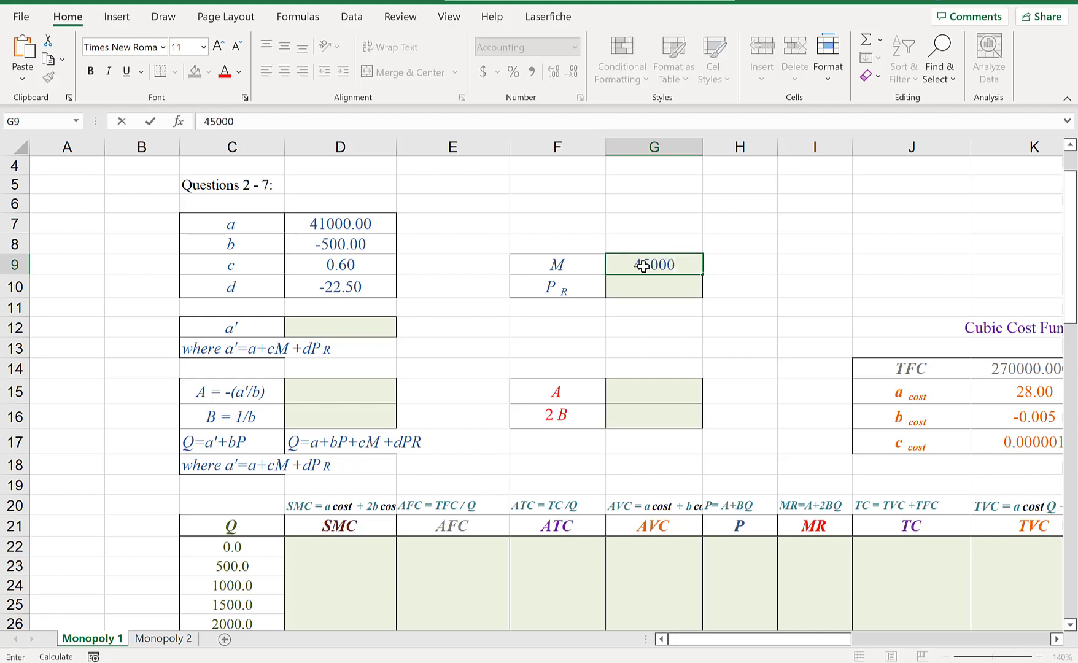
{"action": "key", "text": "Return"}
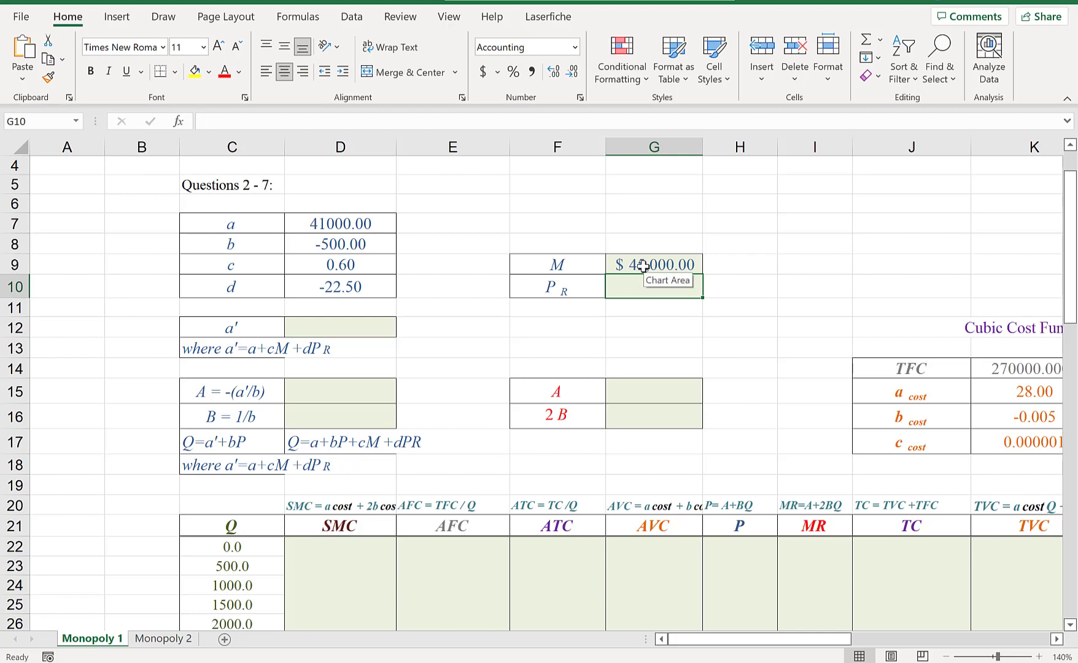
{"action": "type", "text": "800"}
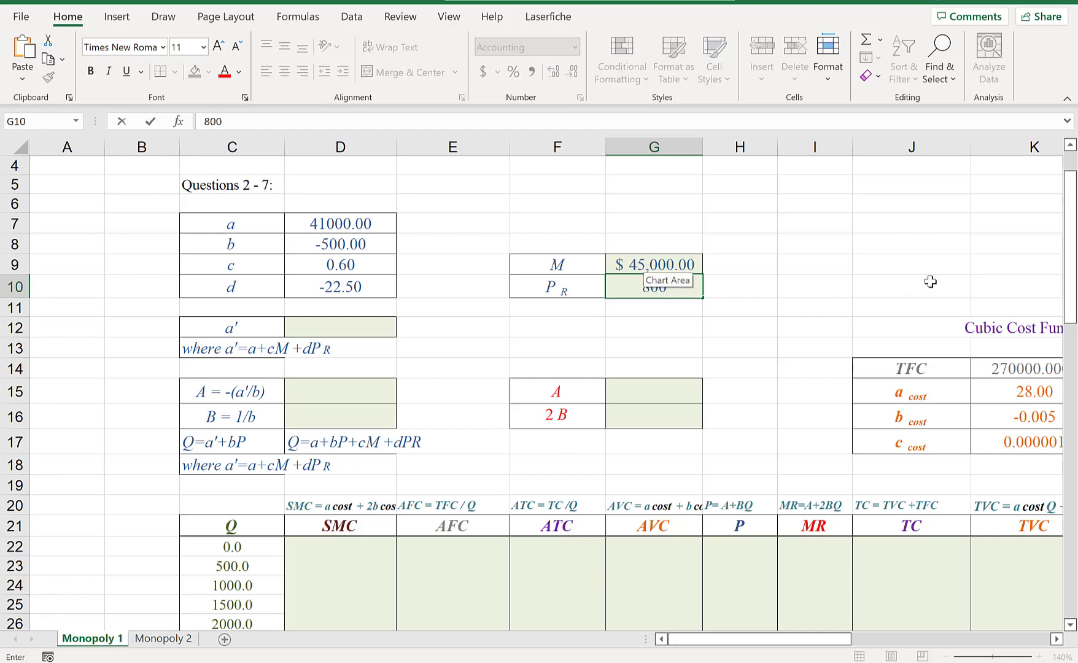
{"action": "key", "text": "Return"}
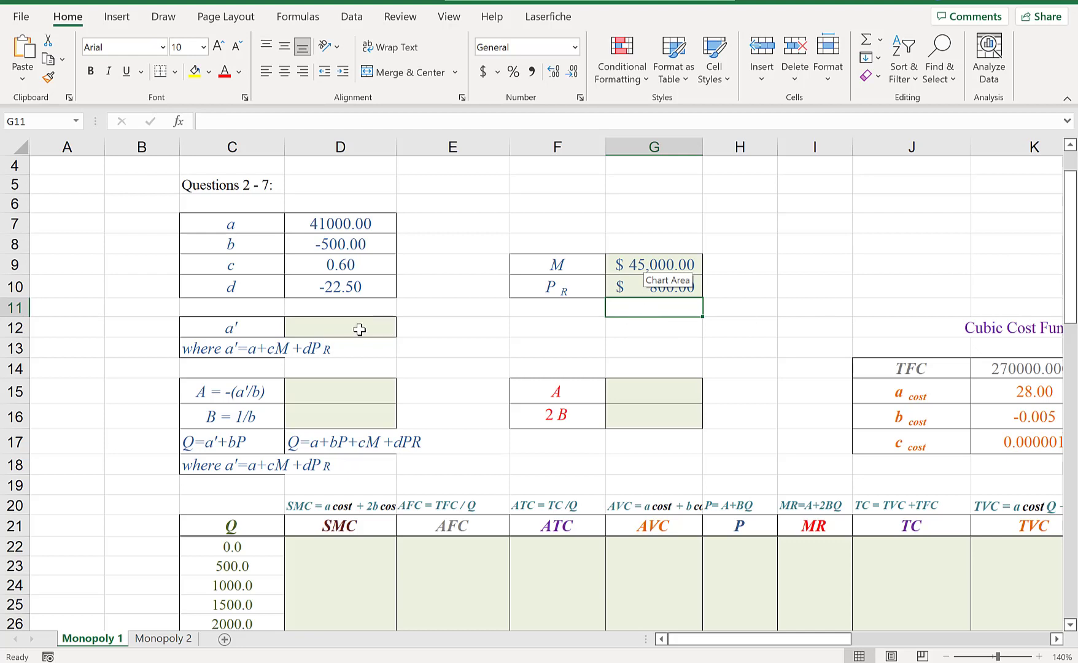
Highlight the a' definition in cell C13 with a yellow fill
{"action": "left_click", "coordinate": [359, 328]}
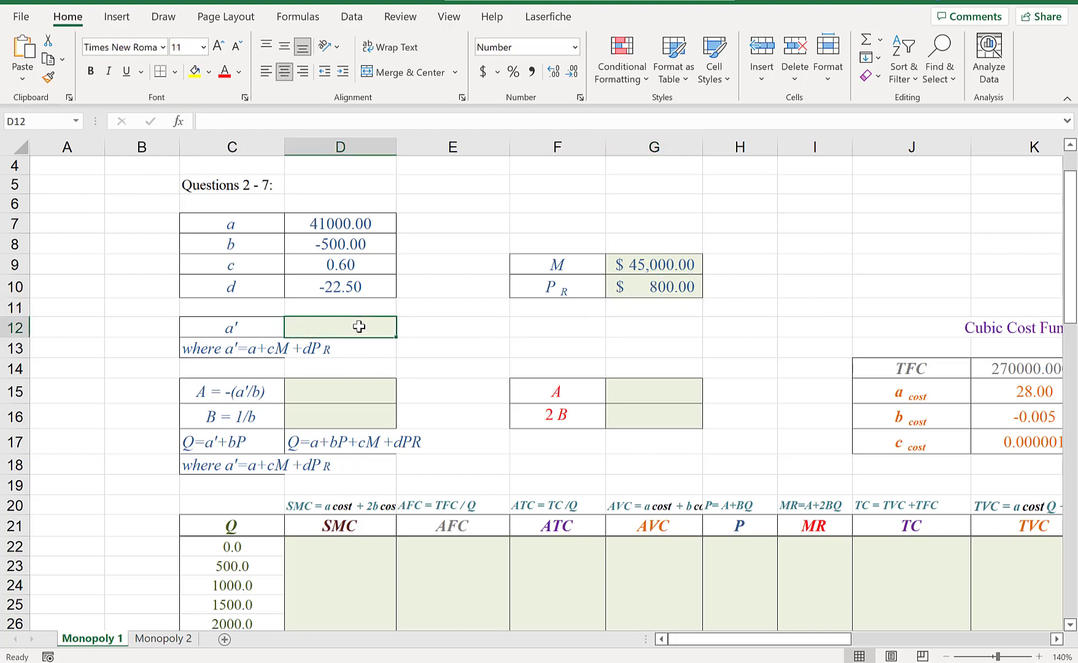
{"action": "left_click", "coordinate": [232, 346]}
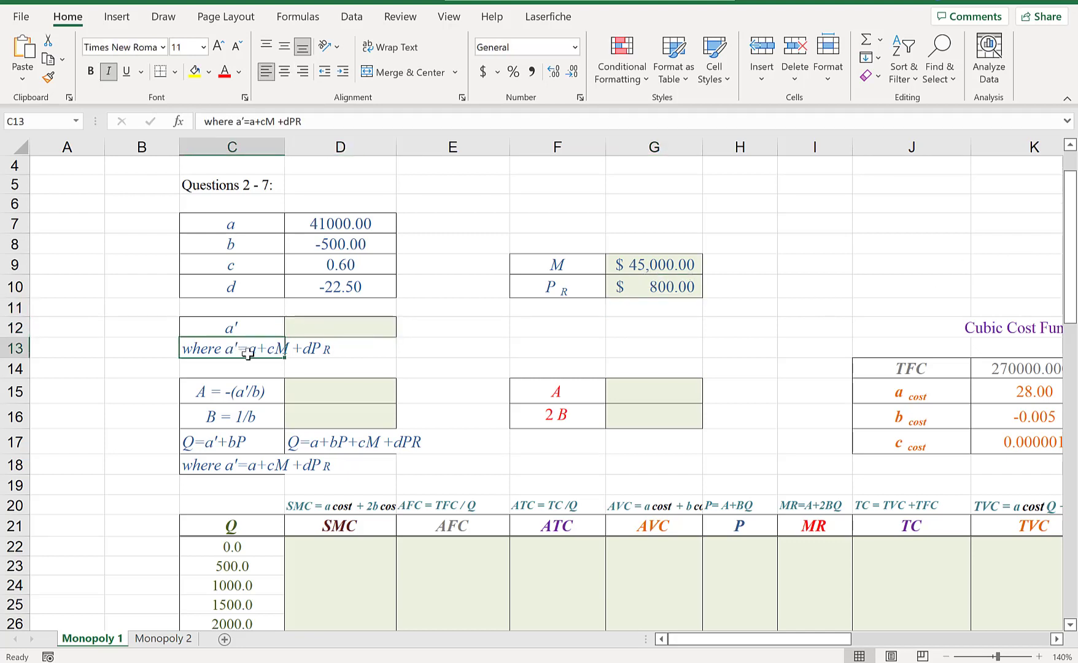
{"action": "left_click", "coordinate": [195, 72]}
Calculate a' in cell D12 with the formula =D7+D9*G9+D10*G10
{"action": "left_click", "coordinate": [326, 329]}
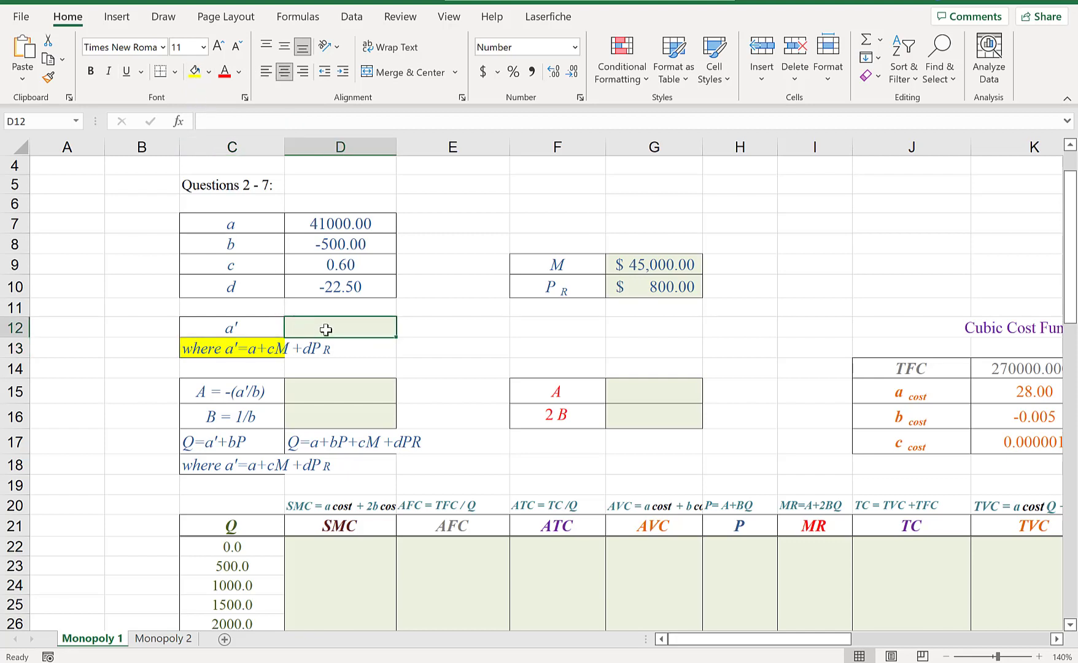
{"action": "type", "text": "="}
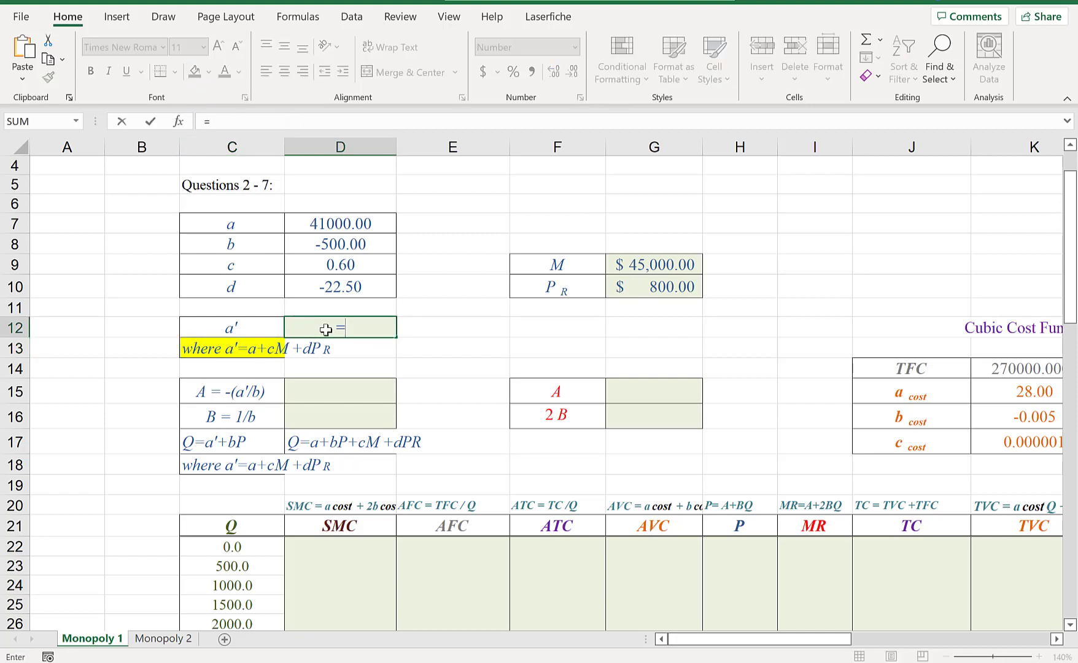
{"action": "left_click", "coordinate": [376, 224]}
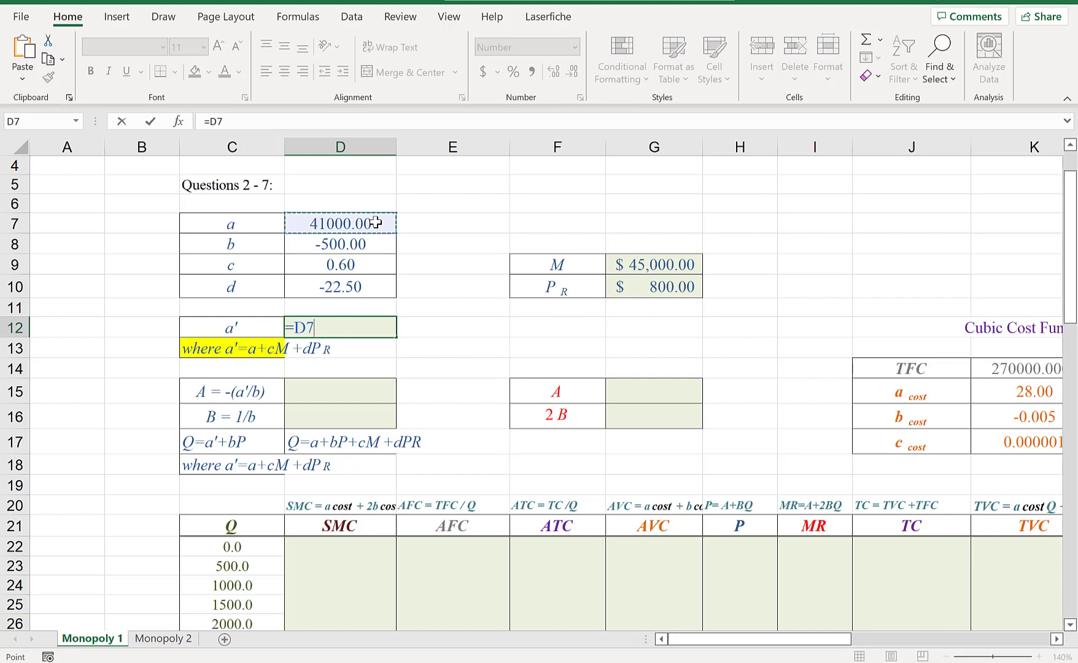
{"action": "type", "text": "+"}
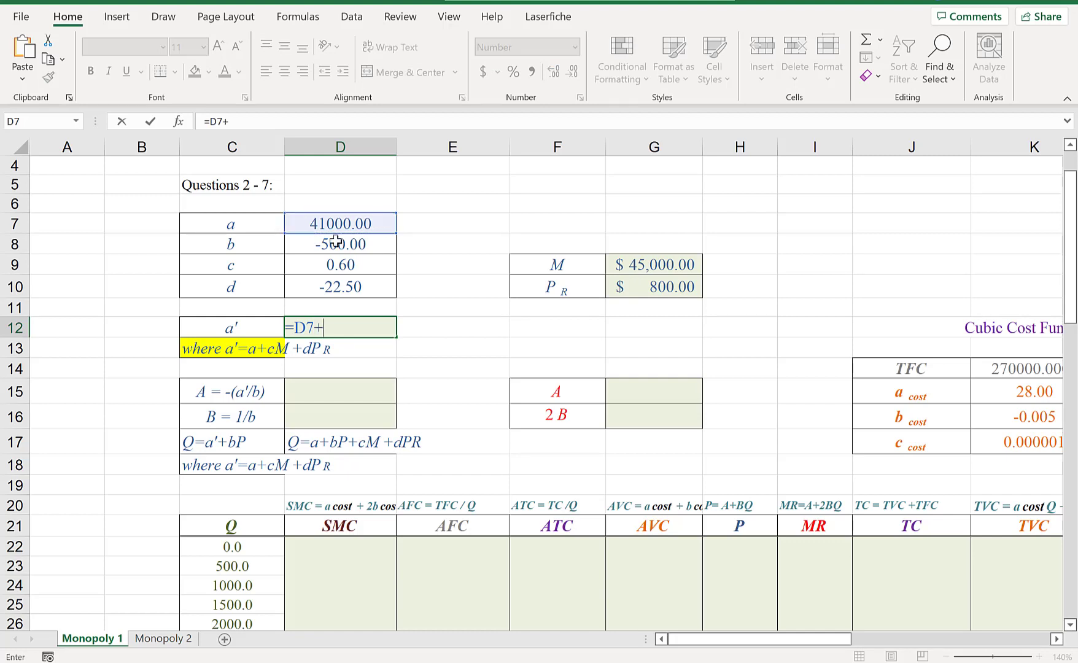
{"action": "left_click", "coordinate": [351, 264]}
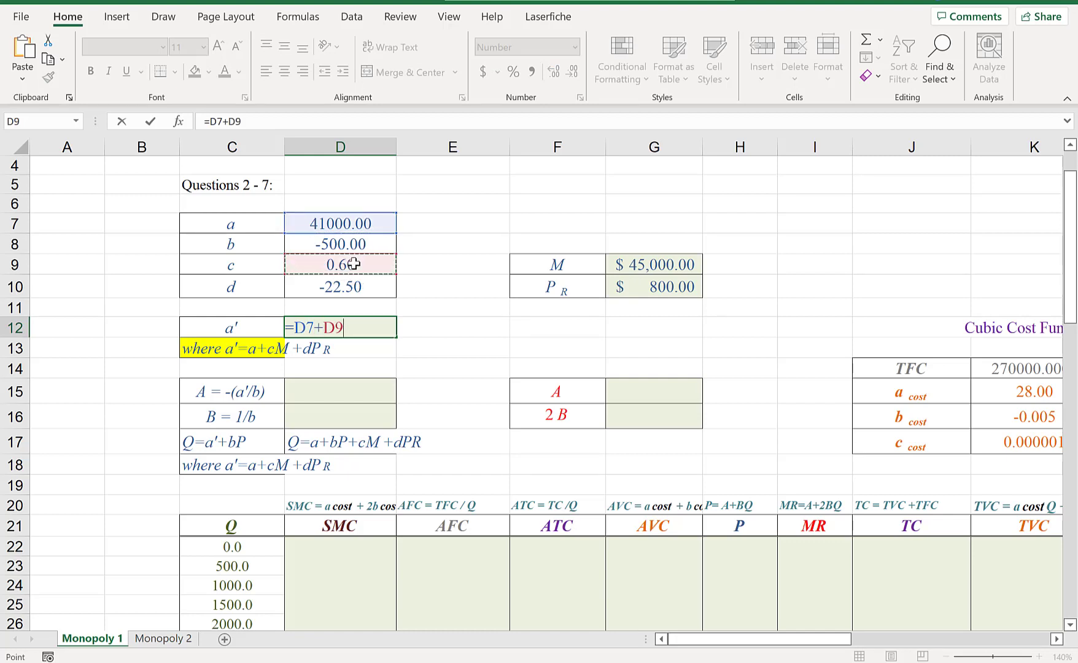
{"action": "type", "text": "*"}
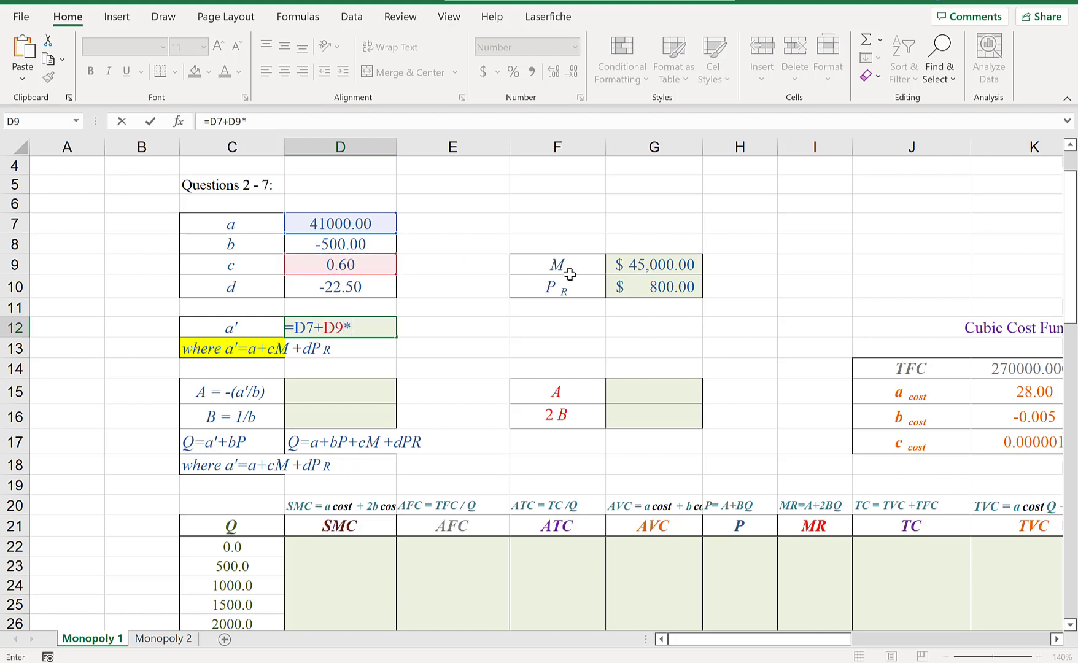
{"action": "left_click", "coordinate": [647, 267]}
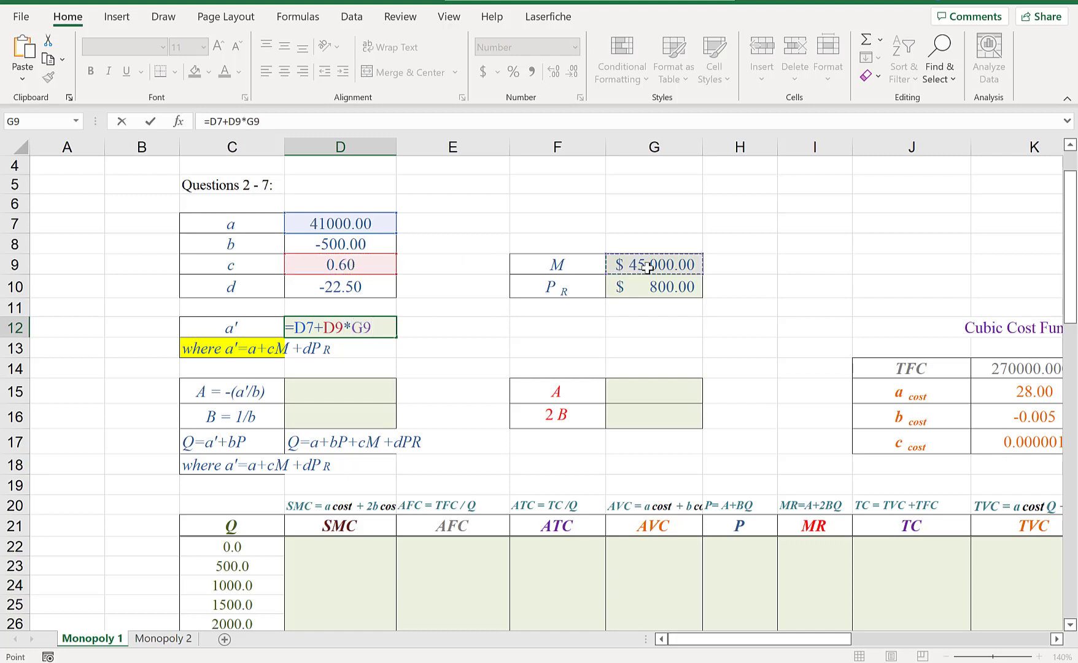
{"action": "type", "text": "+"}
{"action": "left_click", "coordinate": [359, 293]}
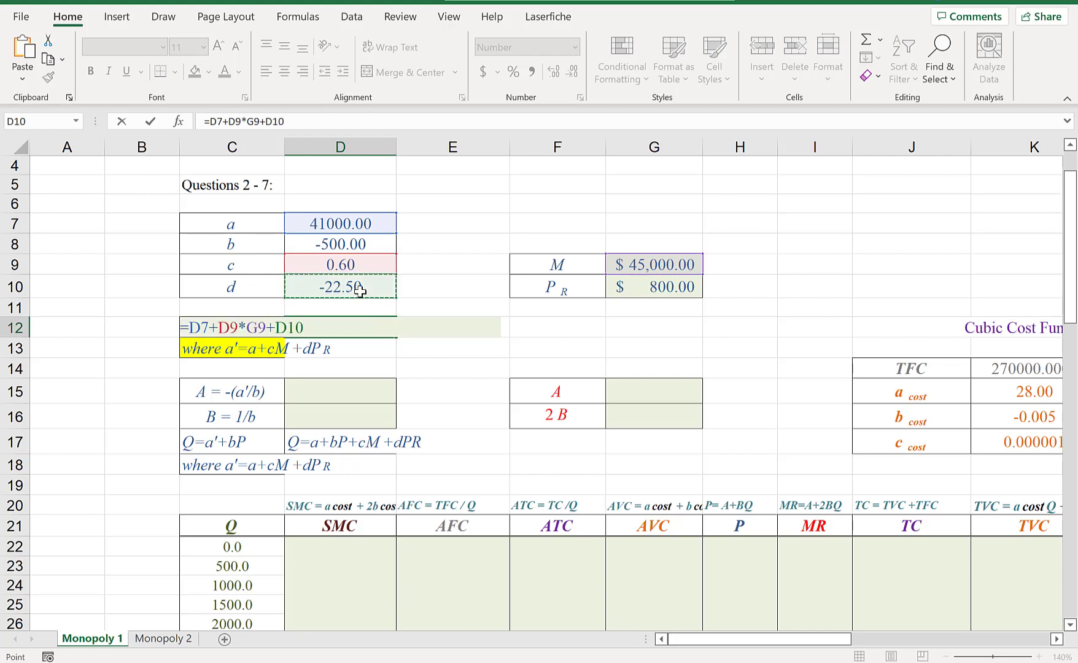
{"action": "type", "text": "*"}
{"action": "left_click", "coordinate": [691, 284]}
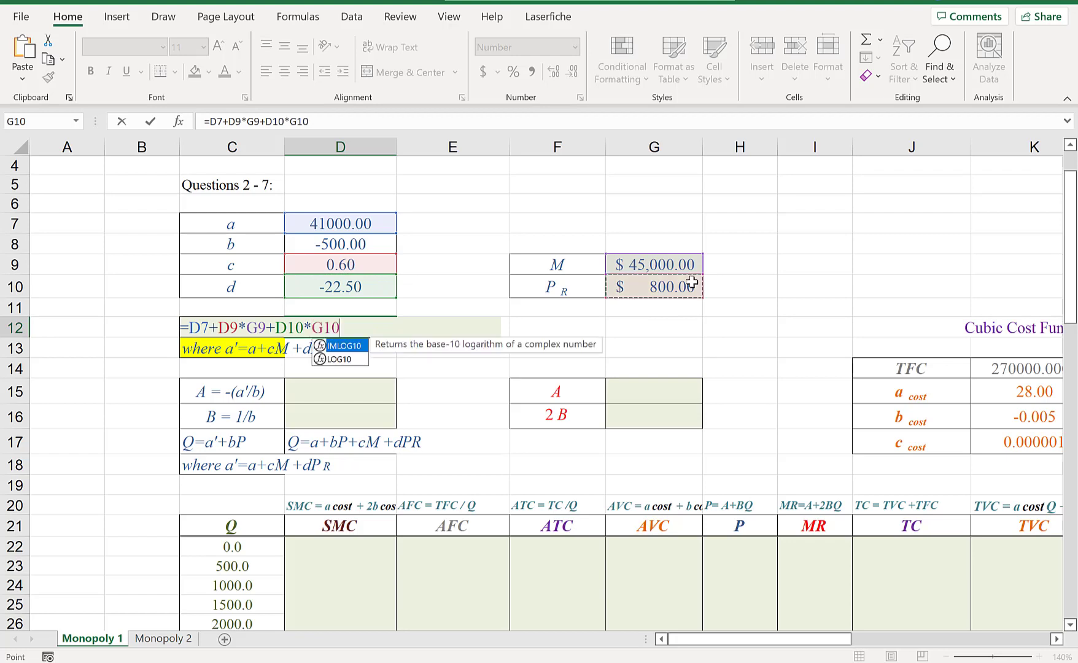
{"action": "key", "text": "Return"}
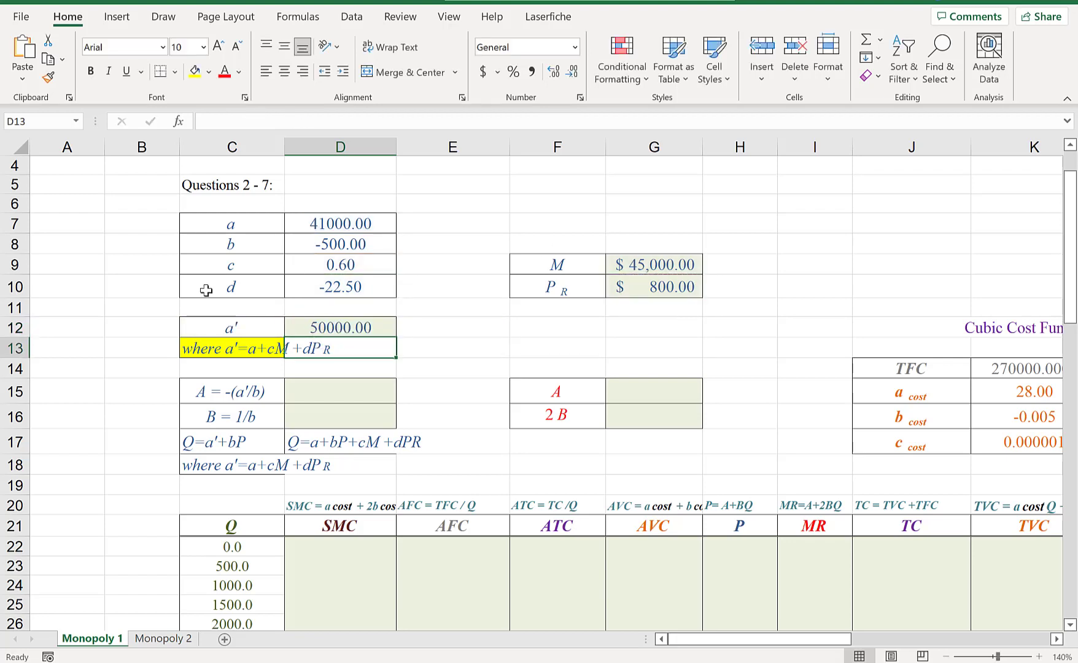
Calculate the inverse demand intercept A in cell D15 with the formula =-(D12/D8)
{"action": "left_click", "coordinate": [341, 329]}
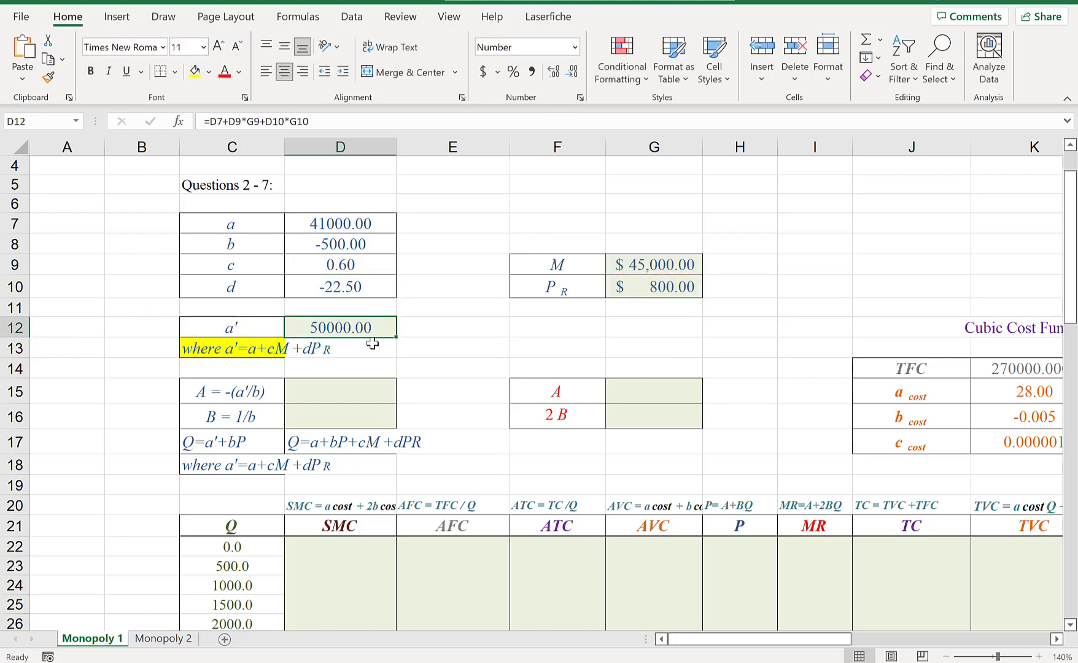
{"action": "left_click", "coordinate": [342, 394]}
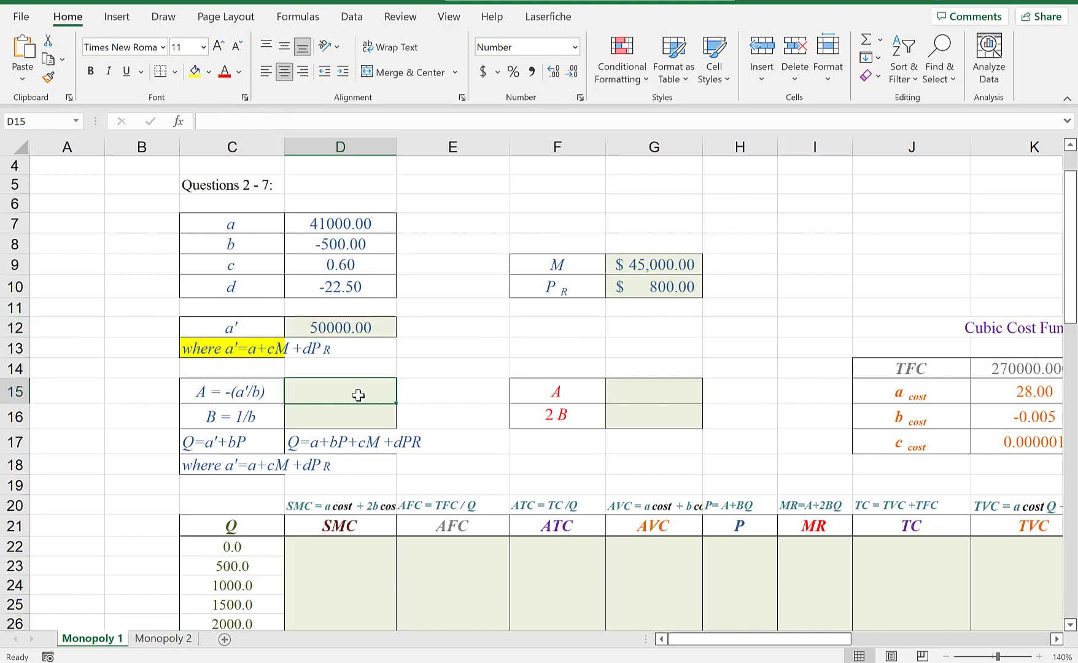
{"action": "type", "text": "-"}
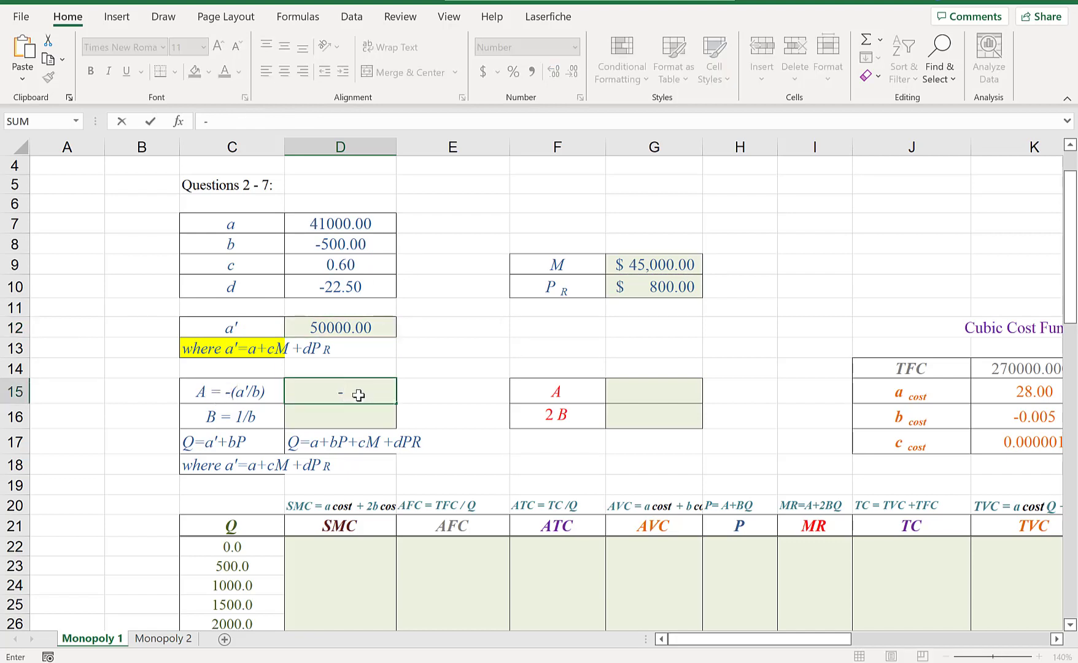
{"action": "key", "text": "Escape"}
{"action": "type", "text": "=-("}
{"action": "left_click", "coordinate": [366, 328]}
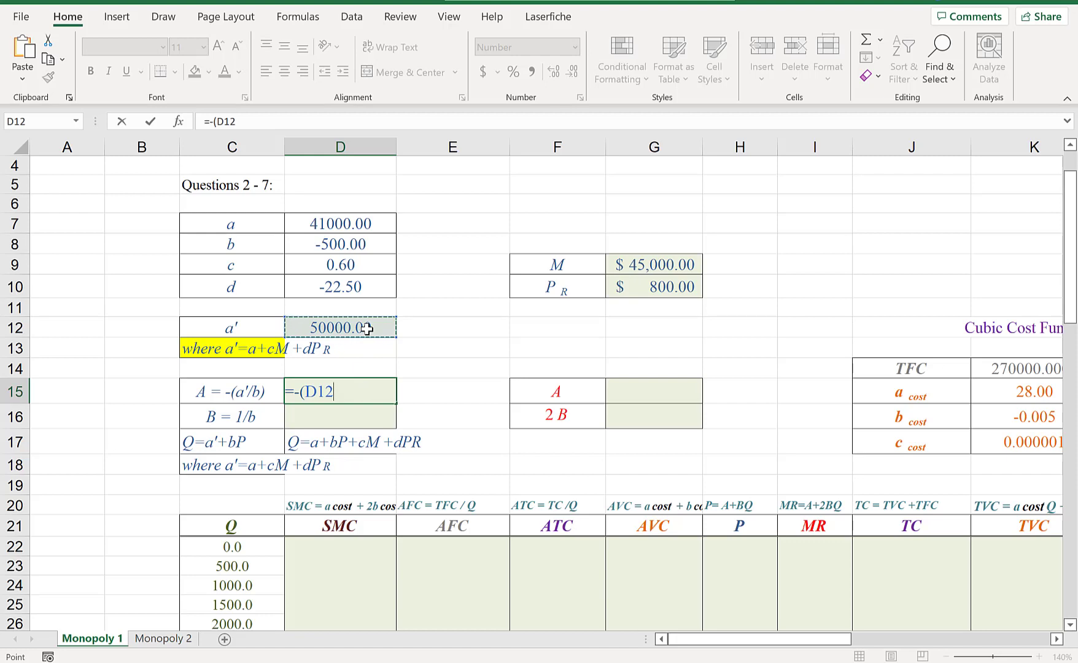
{"action": "type", "text": "/"}
{"action": "left_click", "coordinate": [365, 240]}
{"action": "key", "text": "Return"}
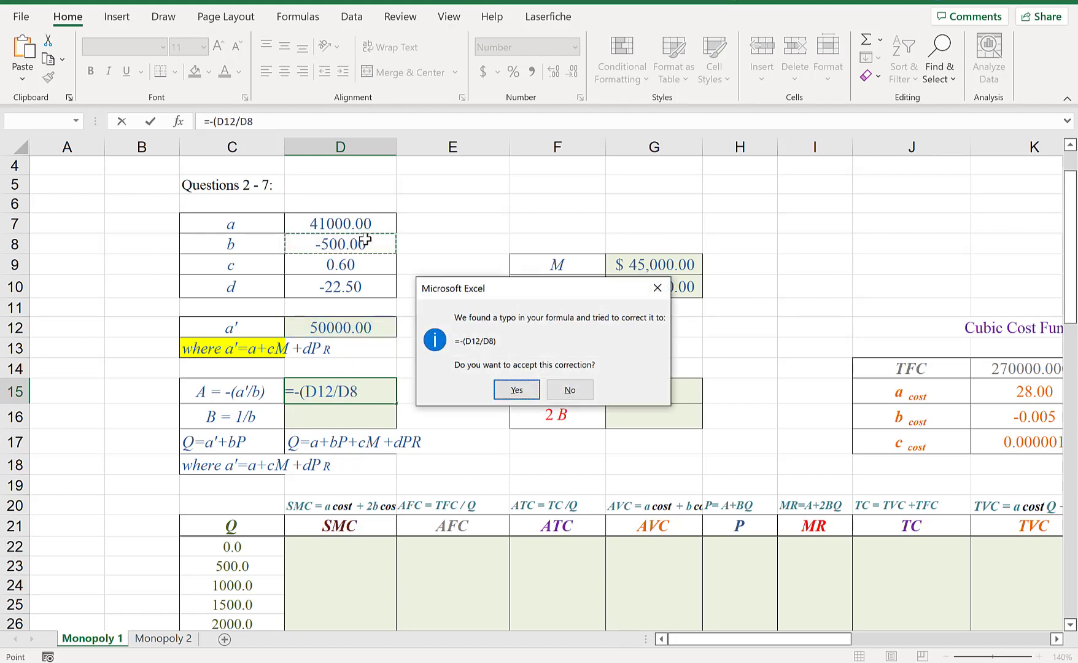
{"action": "left_click", "coordinate": [504, 389]}
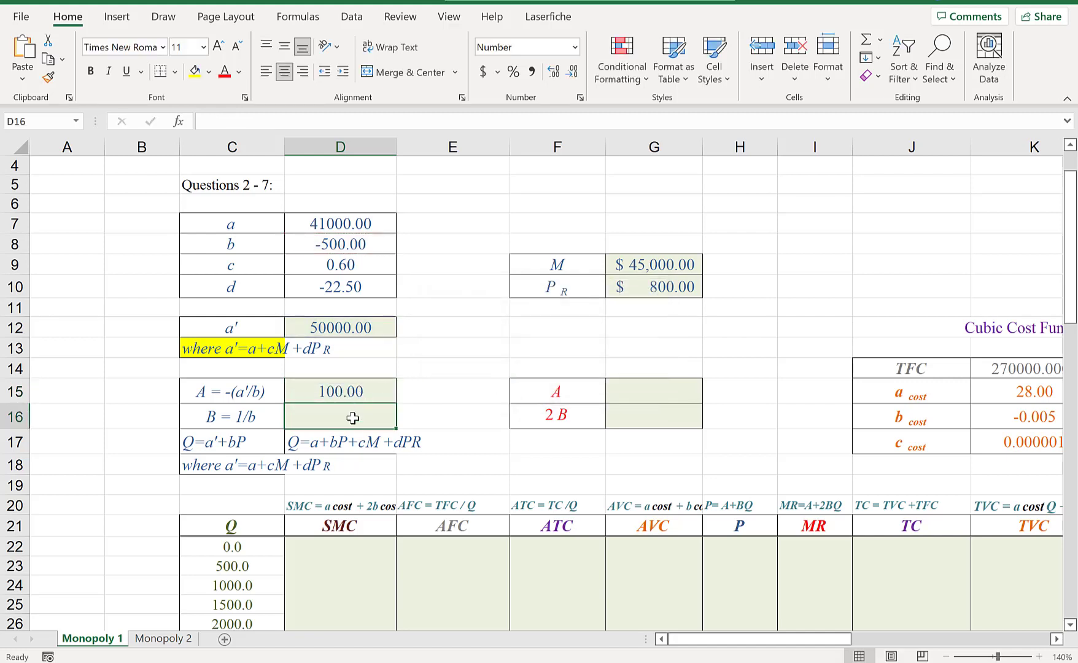
Calculate the inverse demand slope B in cell D16 with the formula =1/D8
{"action": "type", "text": "="}
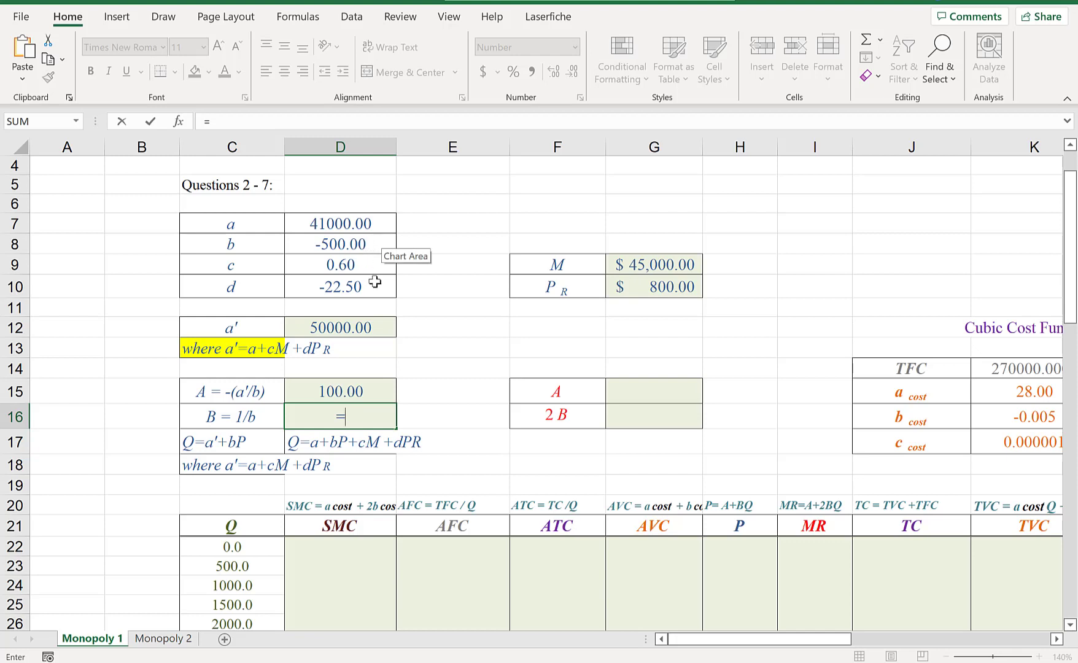
{"action": "type", "text": "1/"}
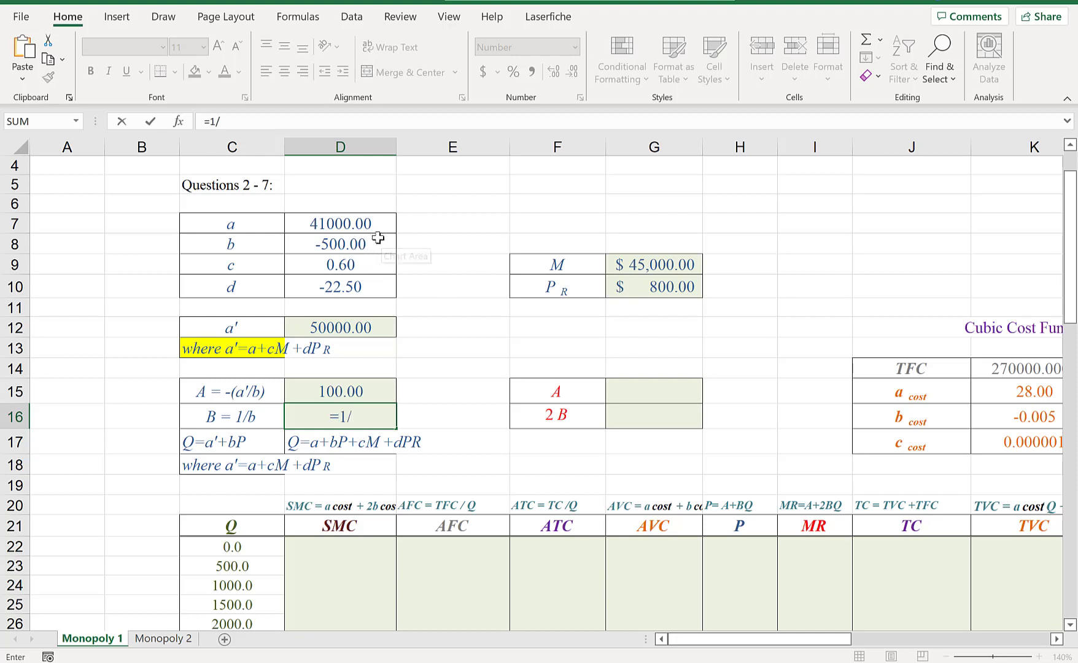
{"action": "left_click", "coordinate": [375, 242]}
{"action": "key", "text": "Return"}
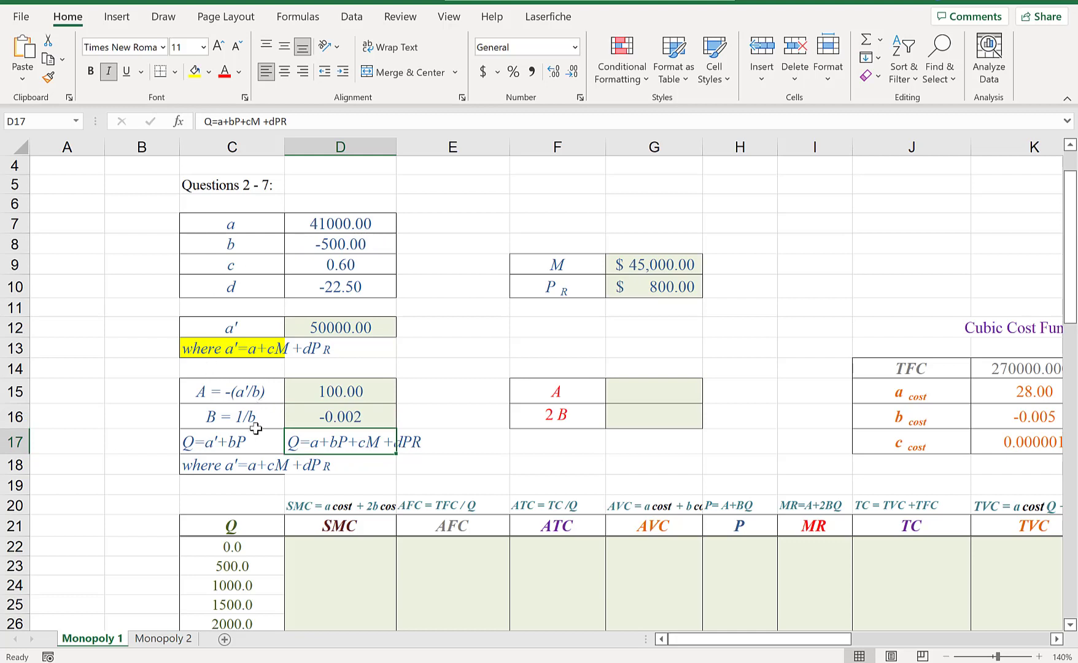
Fill in the marginal revenue parameters with =D15 for A in G15 and =2*D16 for 2B in G16
{"action": "left_click", "coordinate": [653, 389]}
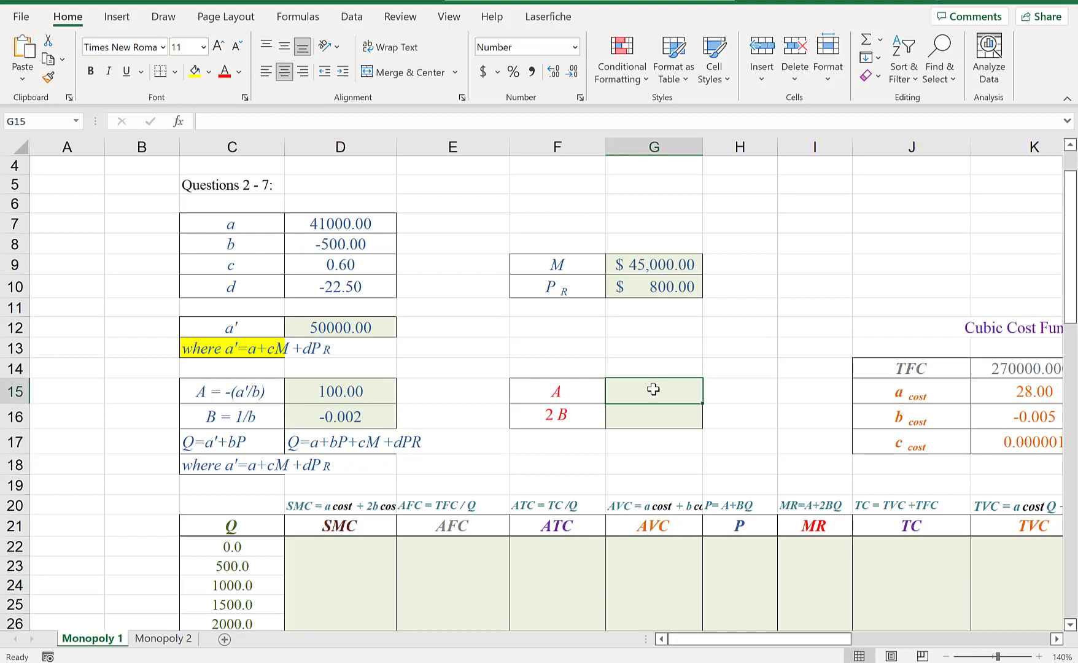
{"action": "type", "text": "="}
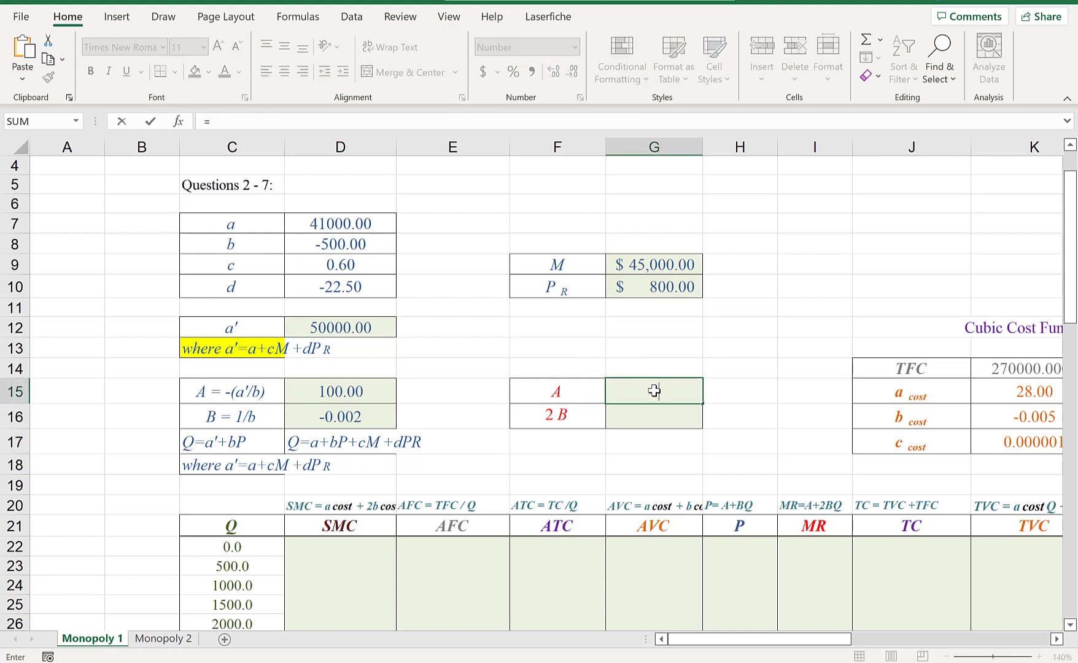
{"action": "left_click", "coordinate": [368, 391]}
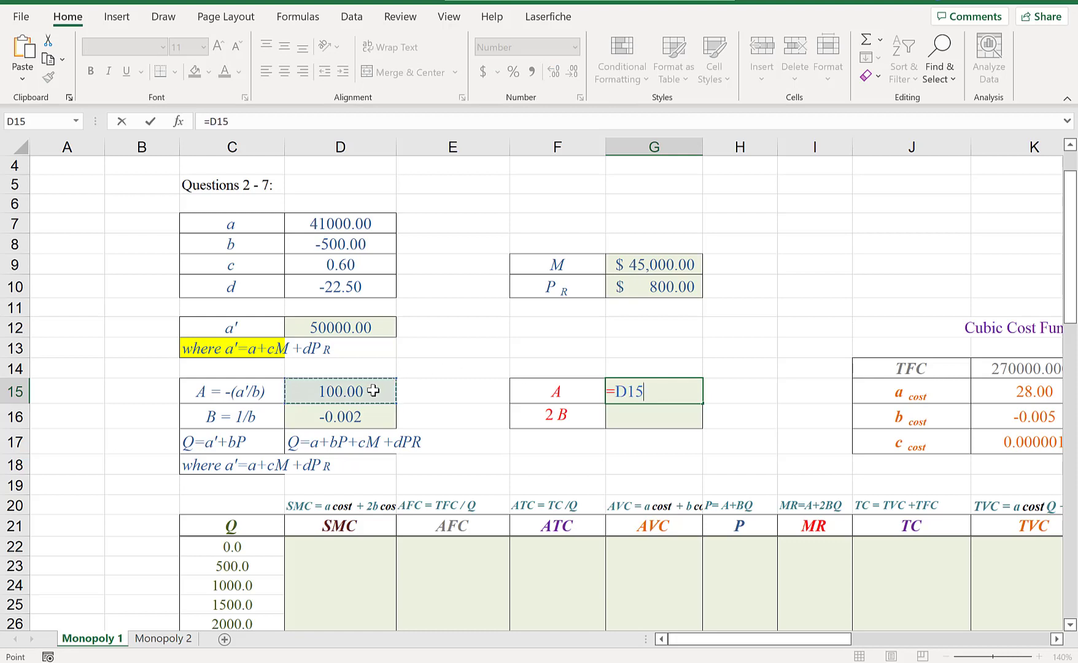
{"action": "key", "text": "Return"}
{"action": "type", "text": "="}
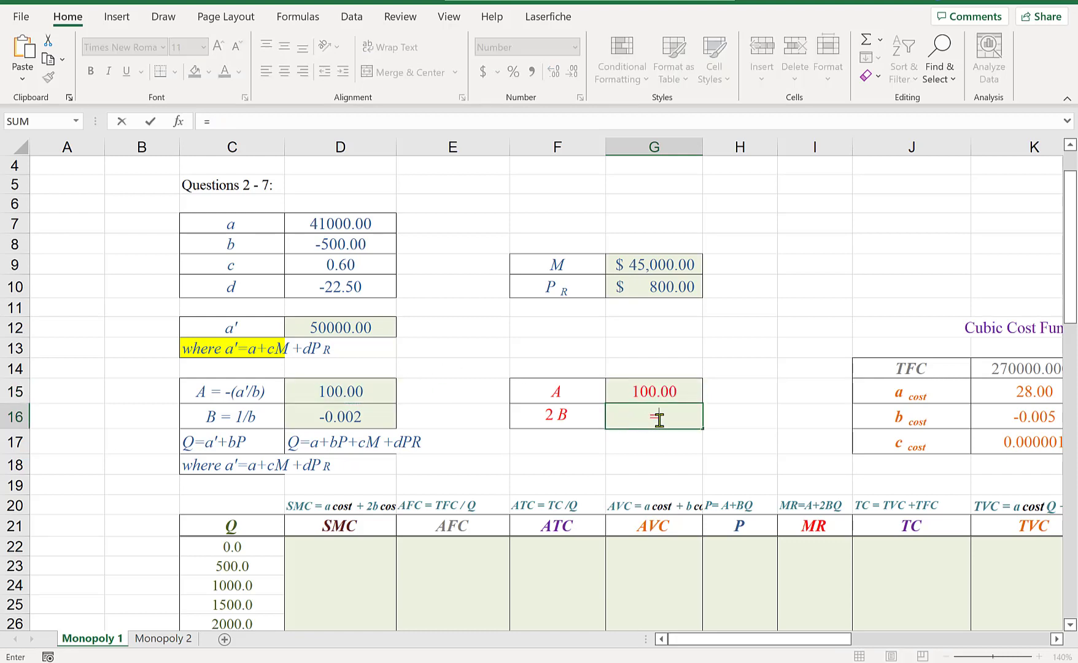
{"action": "type", "text": "2*"}
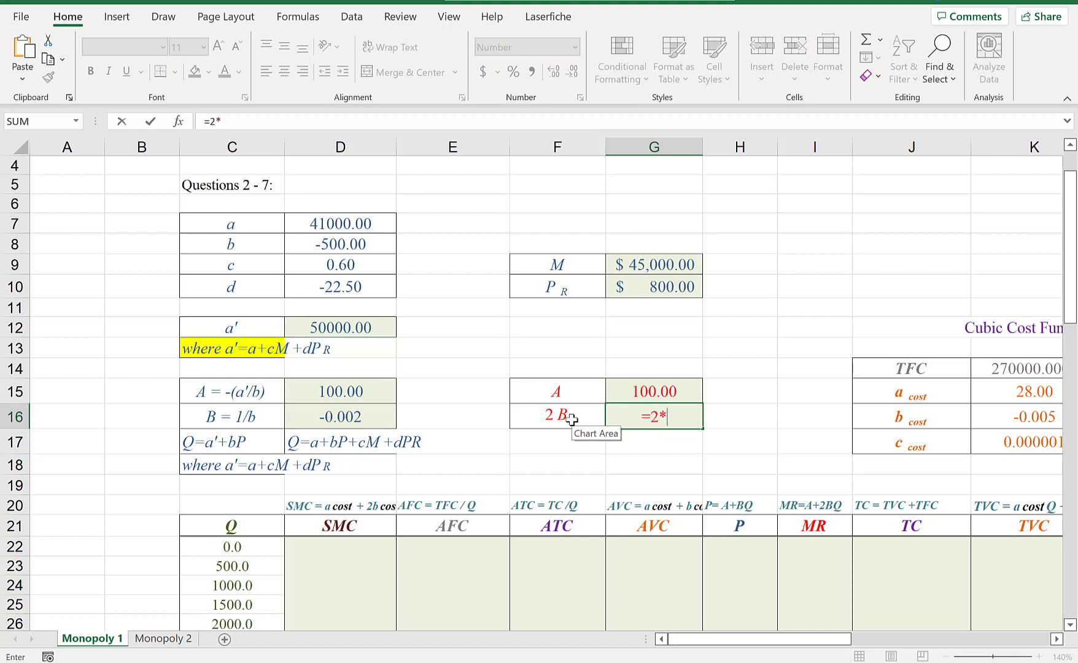
{"action": "left_click", "coordinate": [339, 417]}
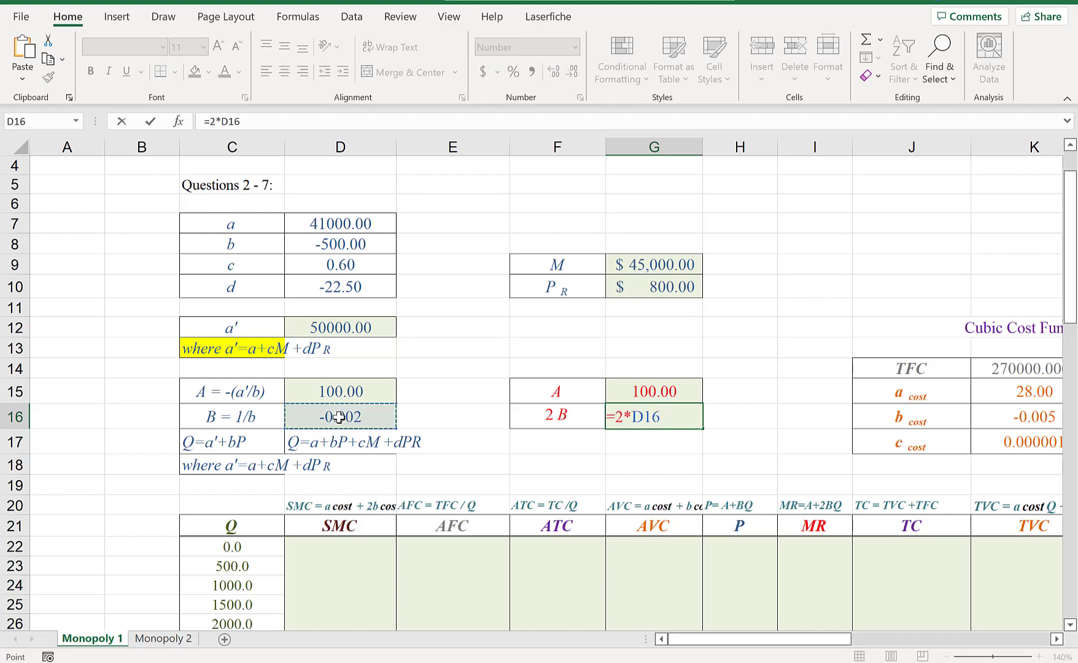
{"action": "key", "text": "Return"}
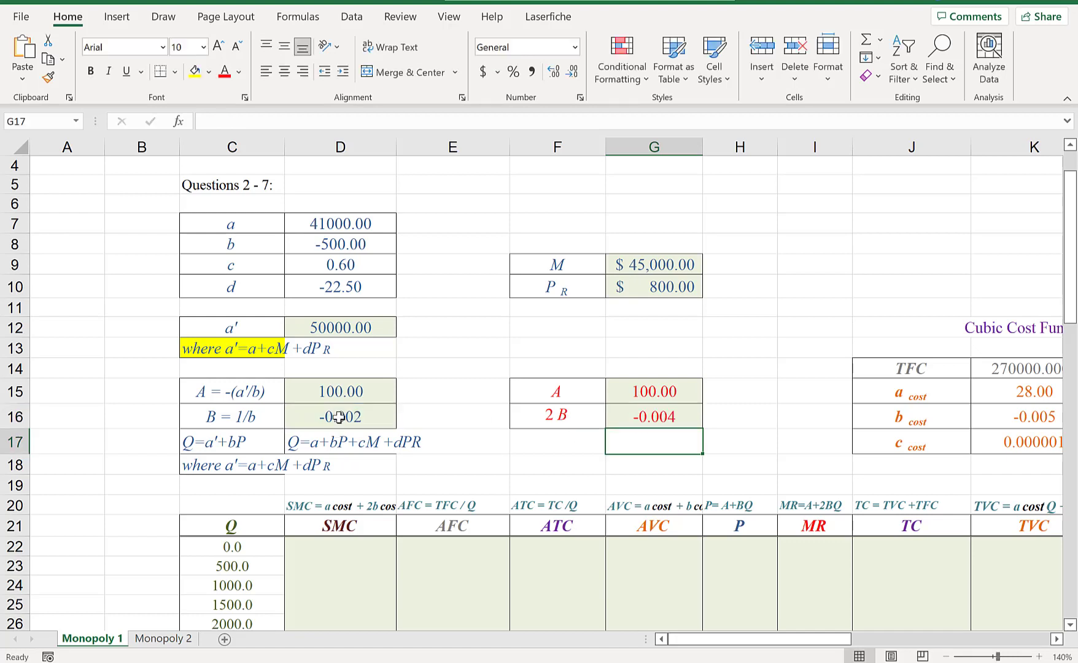
Highlight the MR formula label in cell I20 with a yellow fill
{"action": "left_click", "coordinate": [832, 502]}
{"action": "left_click", "coordinate": [195, 71]}
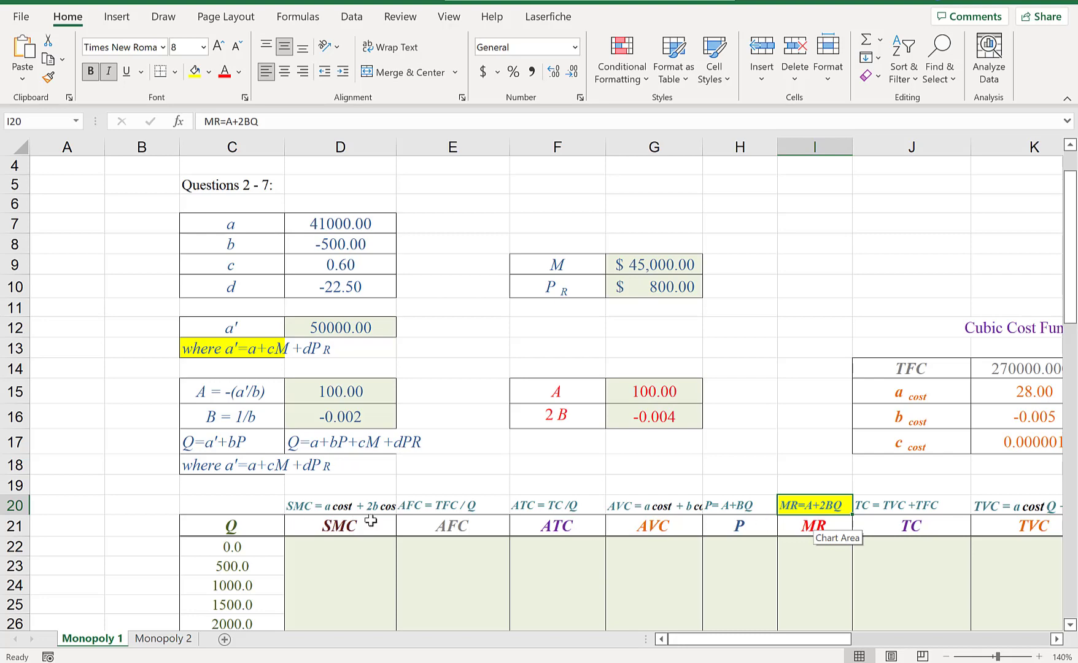
Examine the full SMC formula in cell D20 and the a and b coefficients of the cubic cost function
{"action": "left_click_drag", "start_coordinate": [767, 643], "coordinate": [806, 643]}
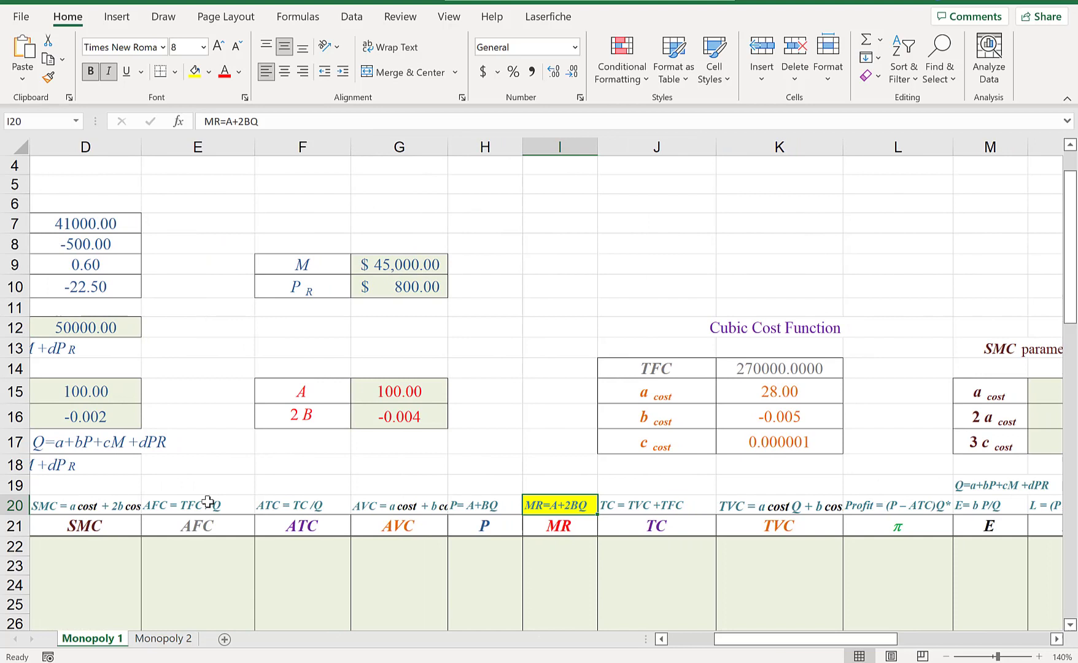
{"action": "left_click", "coordinate": [92, 505]}
{"action": "left_click", "coordinate": [387, 118]}
{"action": "left_click_drag", "start_coordinate": [388, 119], "coordinate": [175, 108]}
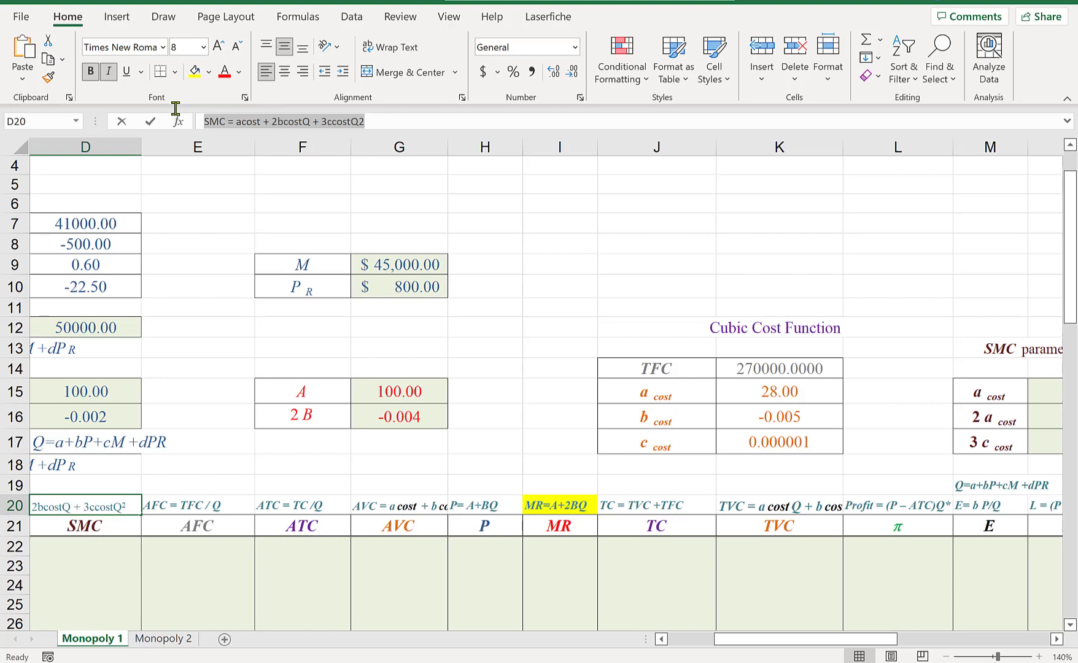
{"action": "left_click_drag", "start_coordinate": [175, 108], "coordinate": [177, 109]}
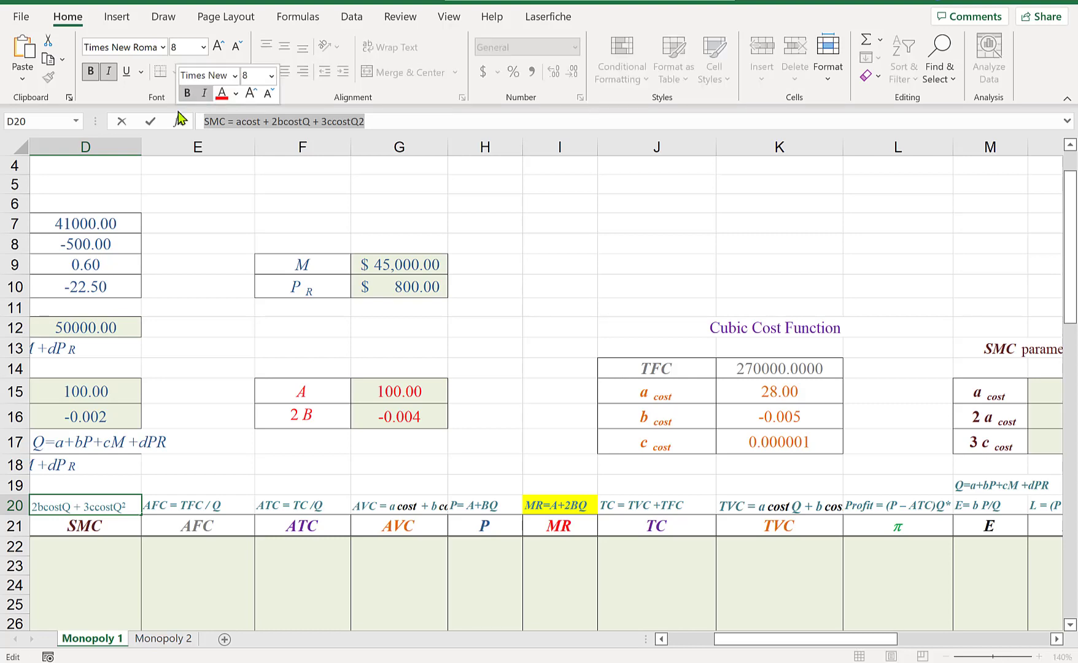
{"action": "left_click_drag", "start_coordinate": [811, 644], "coordinate": [889, 641]}
{"action": "left_click", "coordinate": [247, 385]}
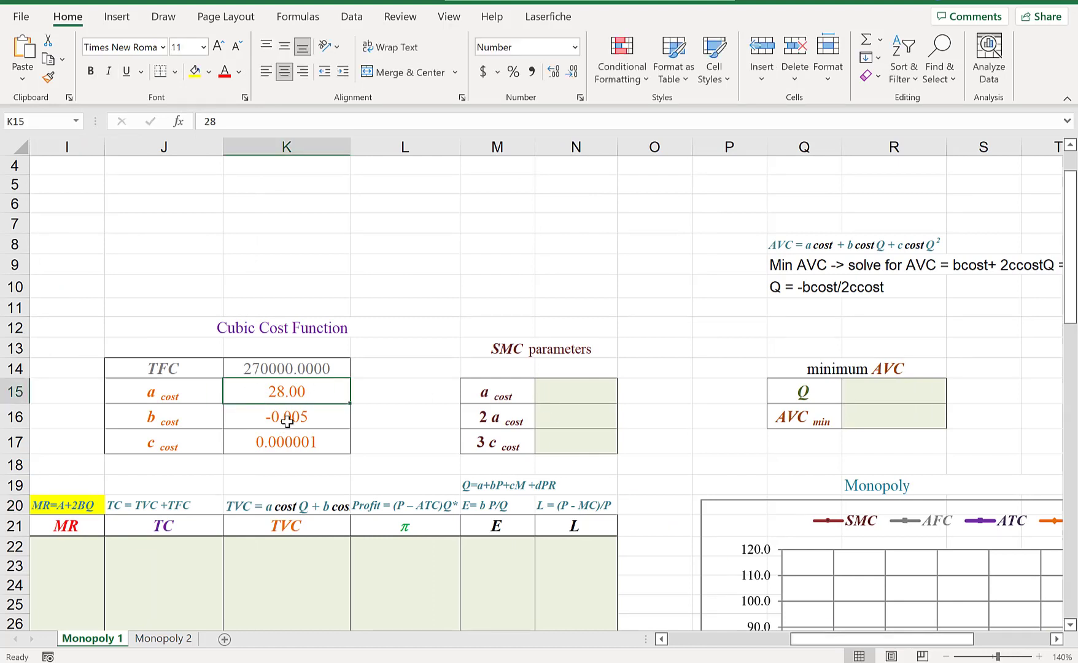
{"action": "left_click", "coordinate": [287, 420]}
Correct the SMC parameter label in cell M16 to read 2 b cost
{"action": "left_click", "coordinate": [498, 416]}
{"action": "double_click", "coordinate": [500, 418]}
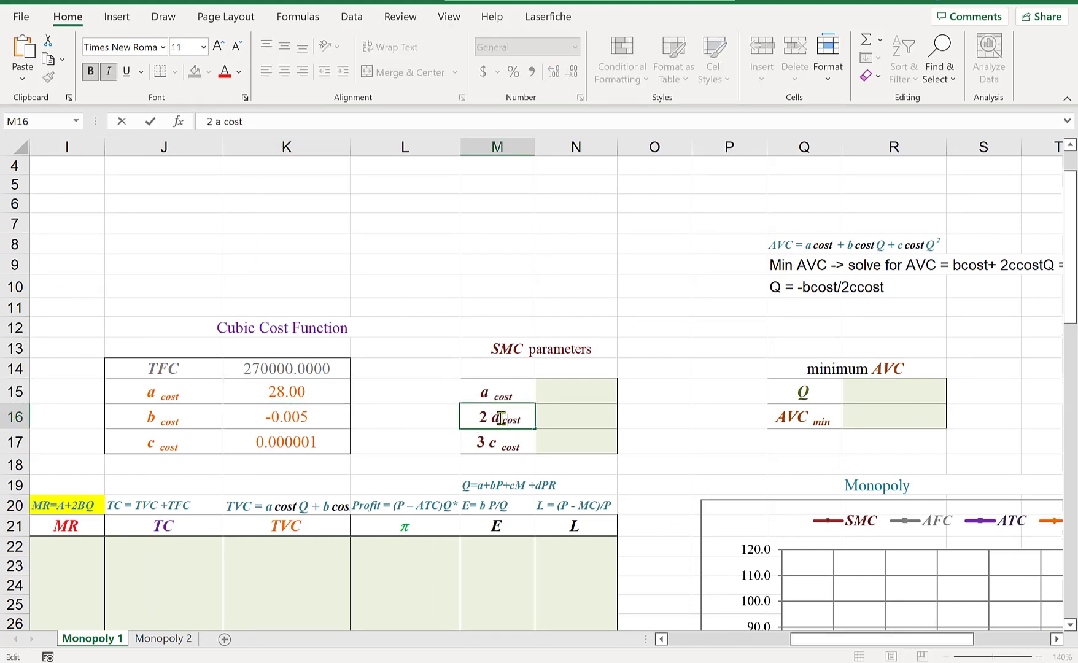
{"action": "key", "text": "BackSpace"}
{"action": "type", "text": "b"}
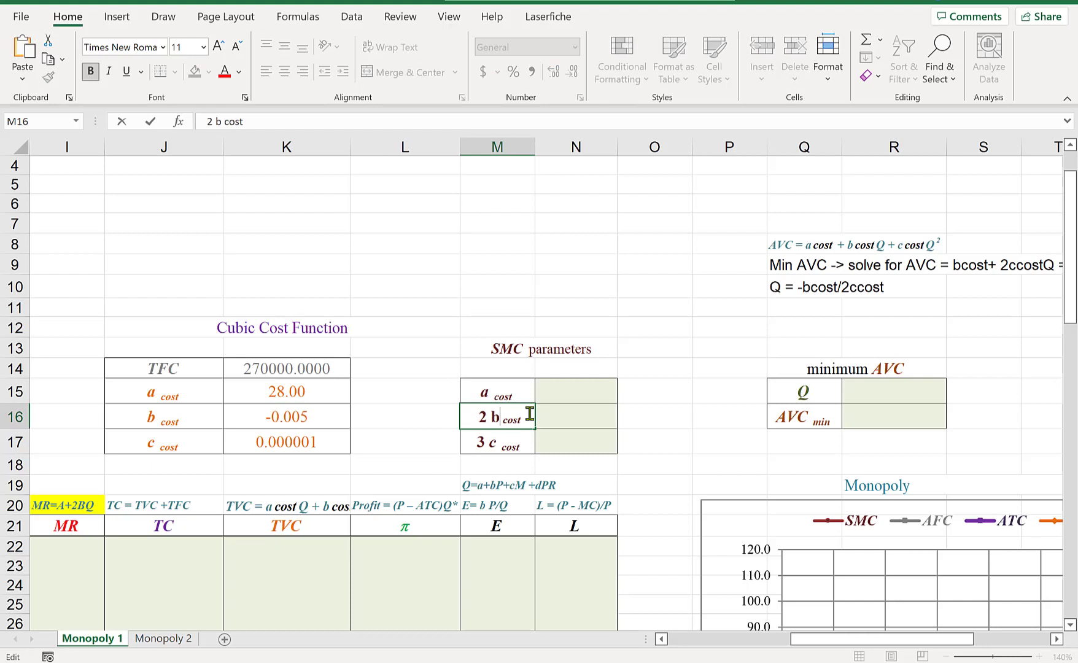
{"action": "key", "text": "Return"}
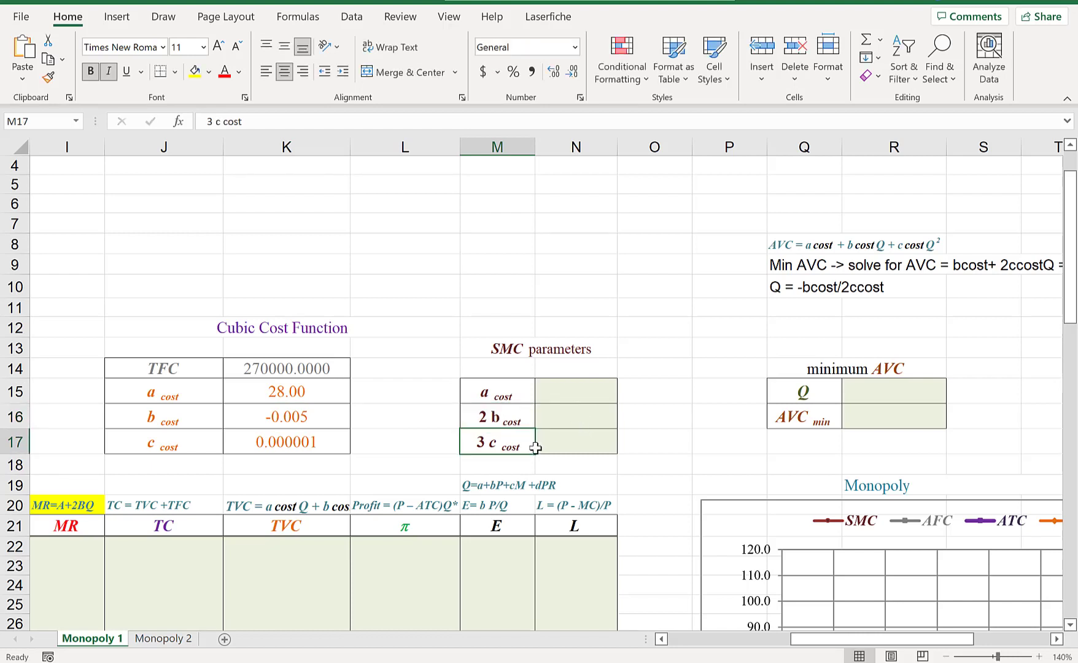
Calculate the first two SMC parameters with =K15 in N15 and =2*K16 in N16
{"action": "left_click", "coordinate": [577, 393]}
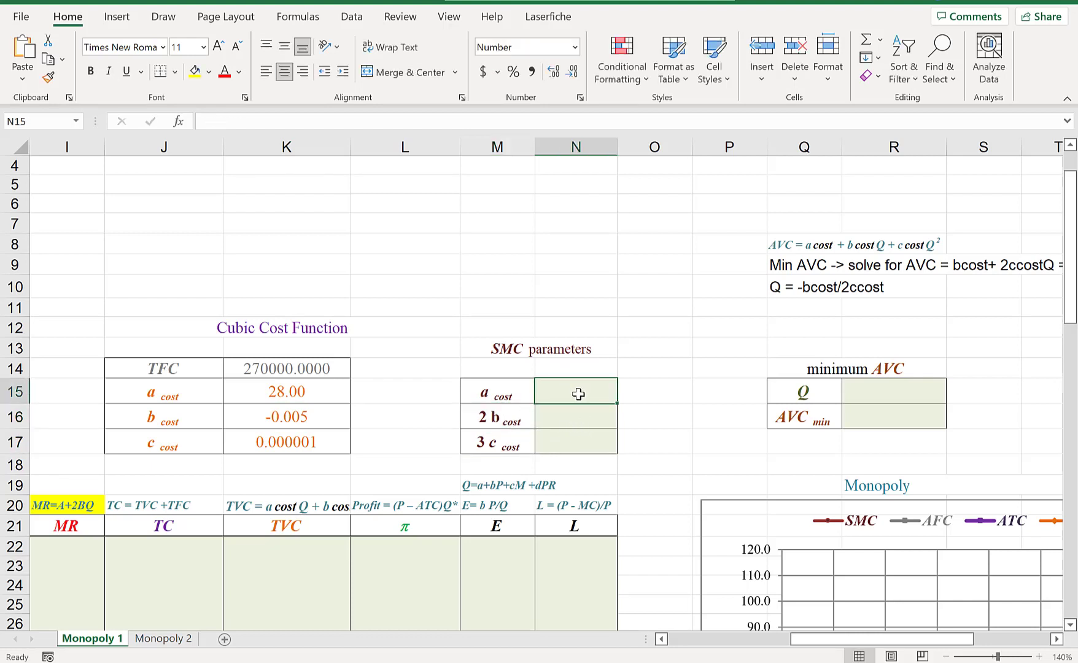
{"action": "type", "text": "="}
{"action": "left_click", "coordinate": [332, 388]}
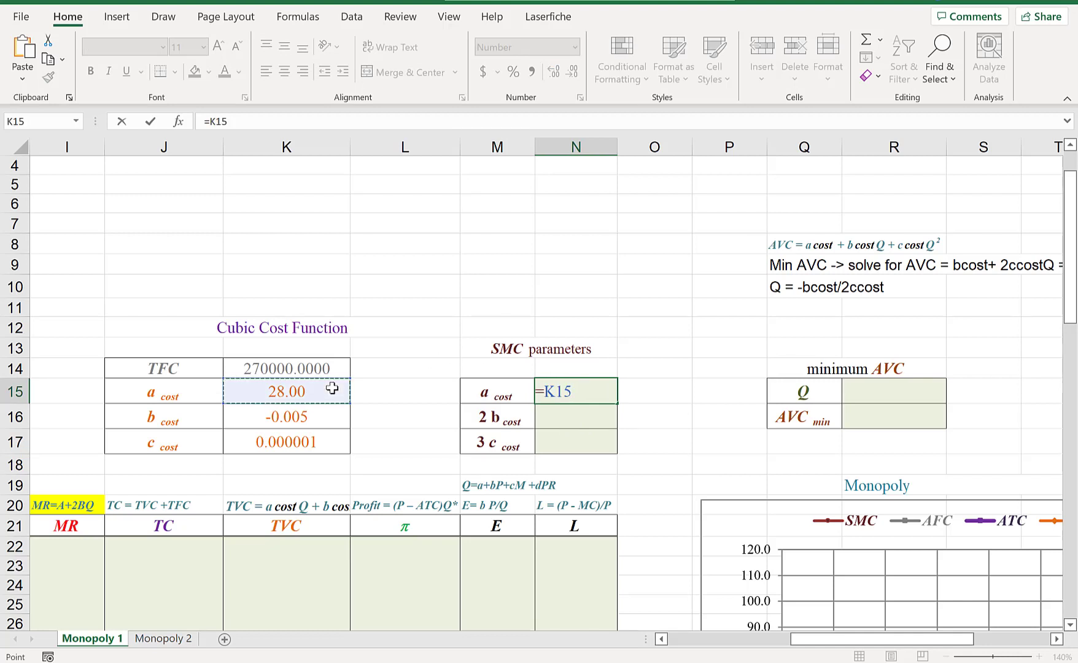
{"action": "key", "text": "Return"}
{"action": "type", "text": "="}
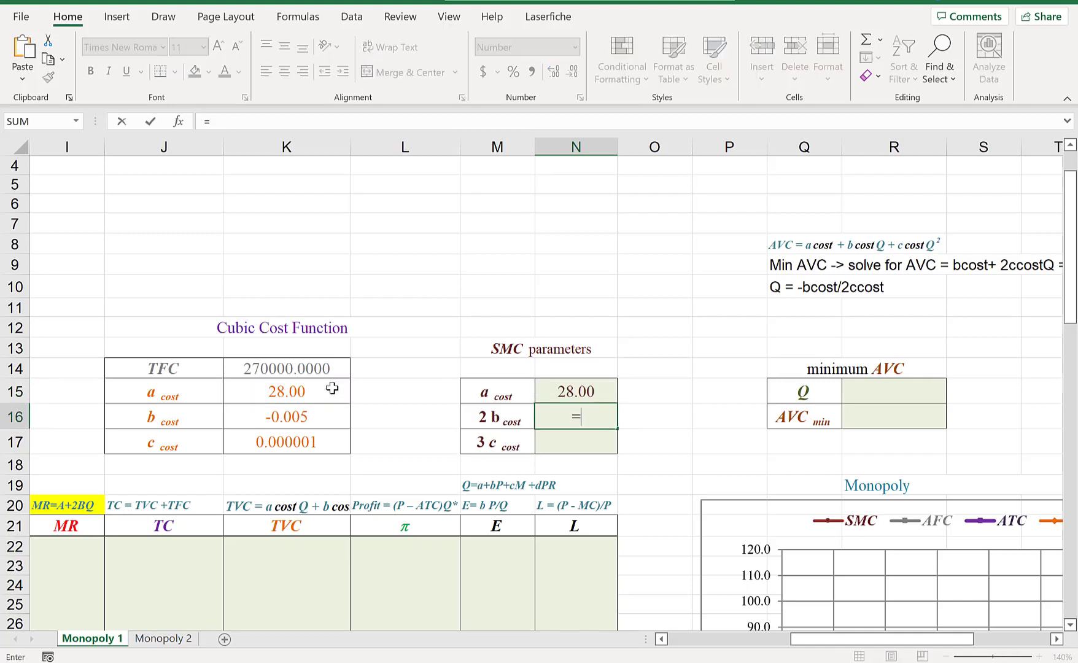
{"action": "type", "text": "2*"}
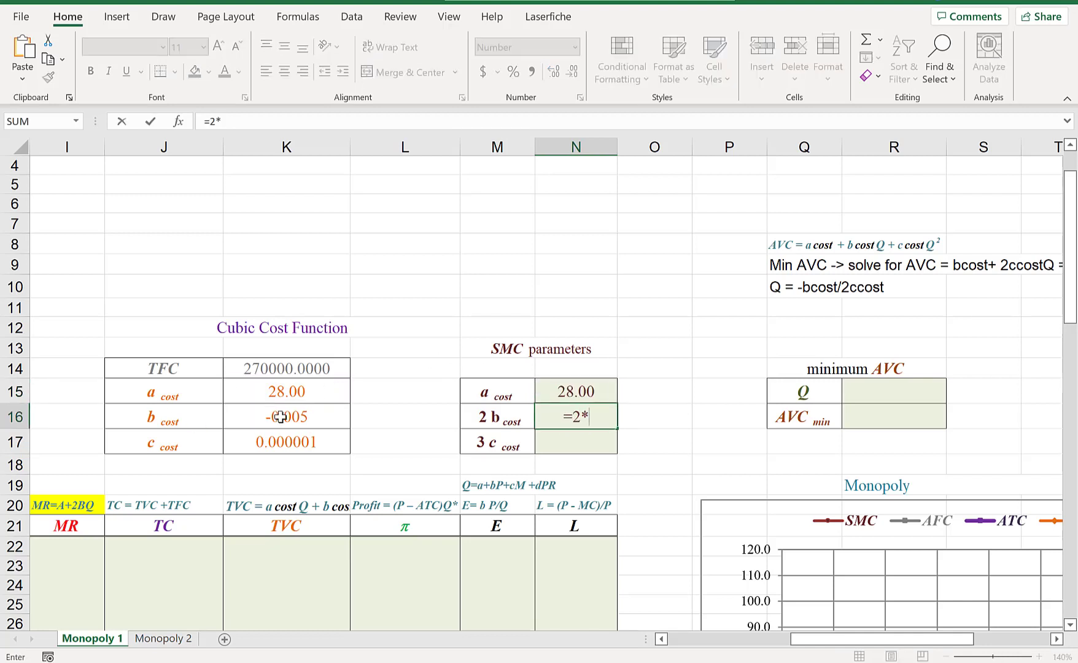
{"action": "left_click", "coordinate": [280, 416]}
{"action": "key", "text": "Return"}
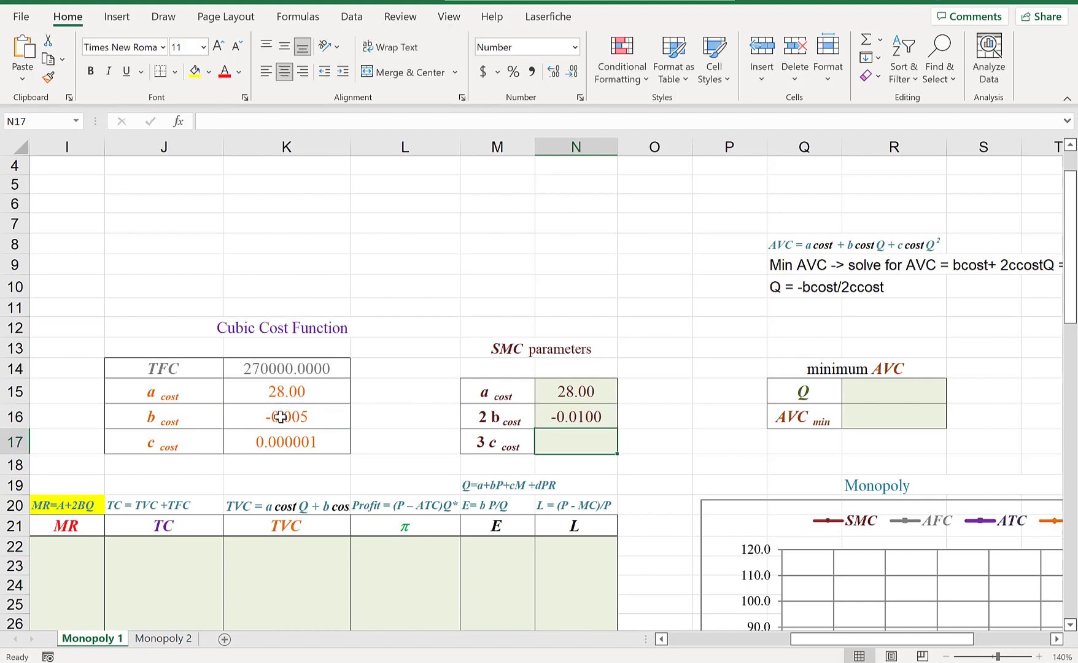
Calculate the 3 c cost parameter of SMC in cell N17 with the formula =3*K17
{"action": "type", "text": "+"}
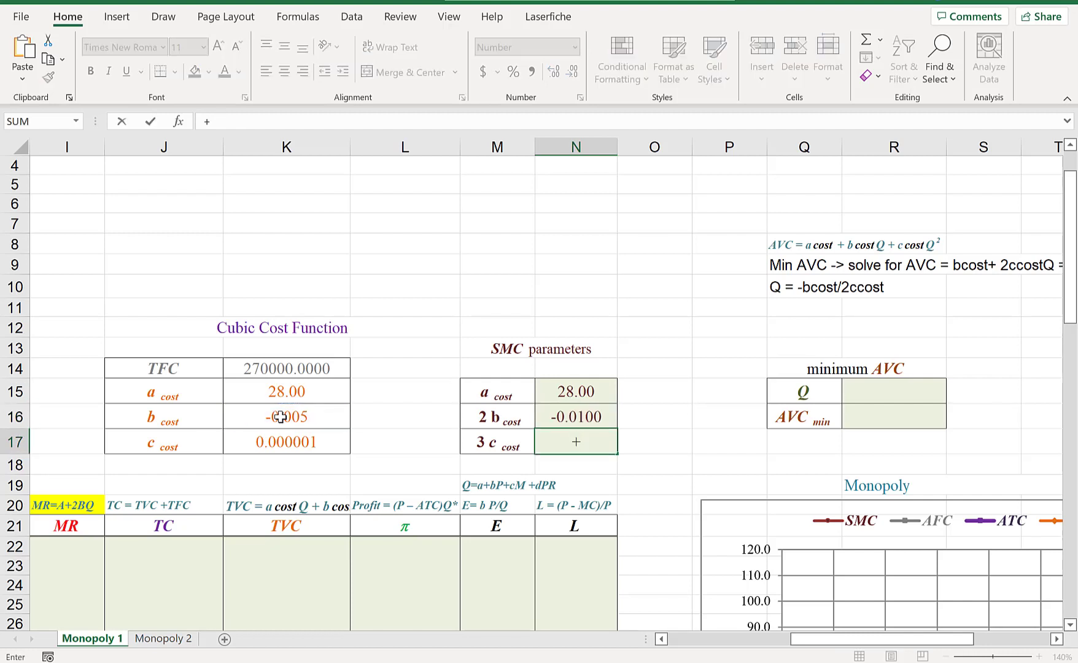
{"action": "key", "text": "BackSpace"}
{"action": "type", "text": "=3*"}
{"action": "left_click", "coordinate": [286, 441]}
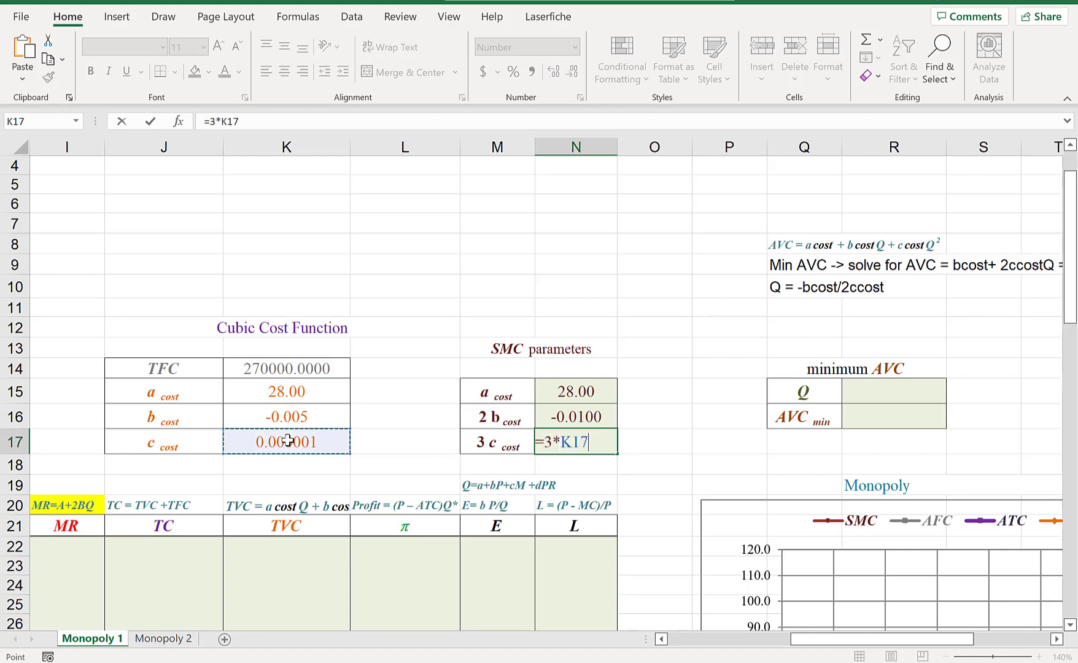
{"action": "key", "text": "Return"}
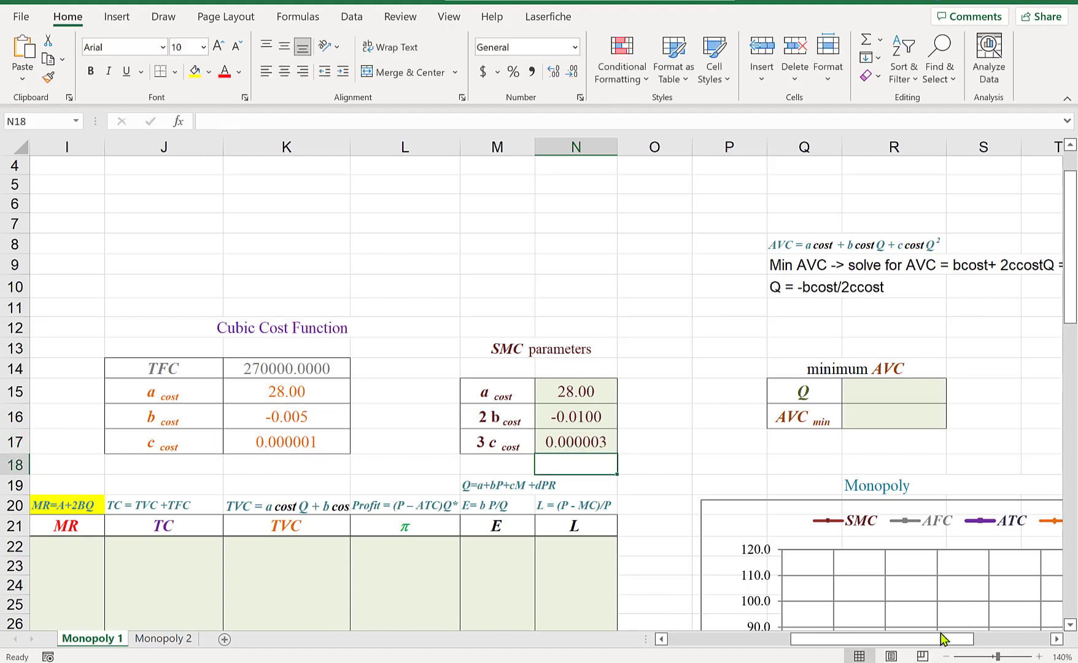
Examine the Q column values in C22 to C42 and how the quantities are built up by formula
{"action": "left_click_drag", "start_coordinate": [925, 634], "coordinate": [794, 647]}
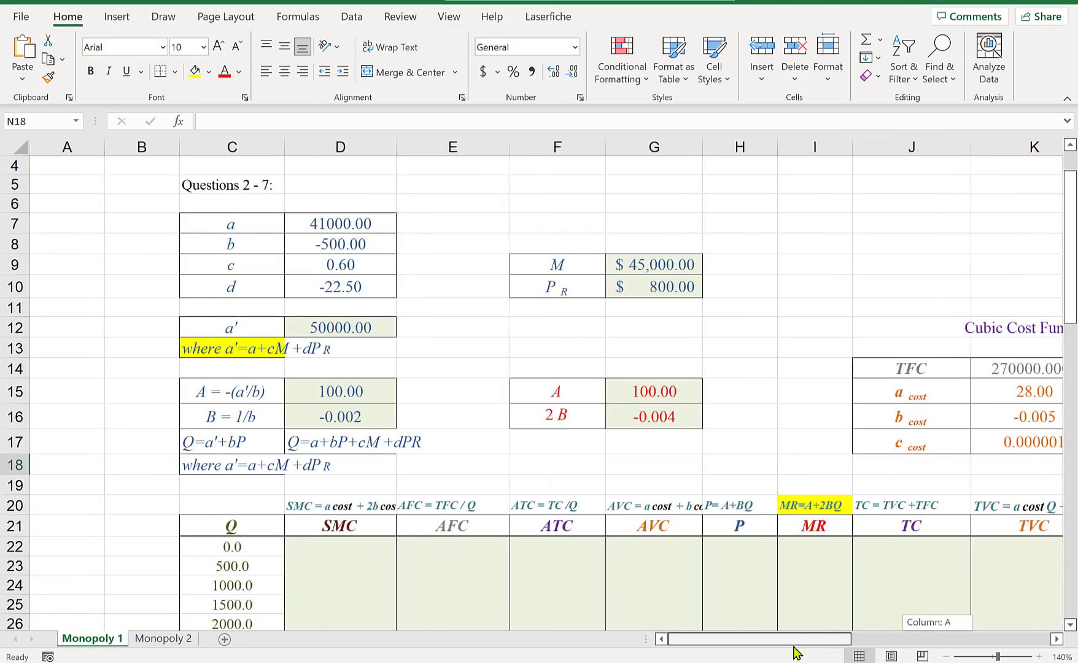
{"action": "scroll", "coordinate": [281, 315], "scroll_direction": "down", "scroll_amount": 3}
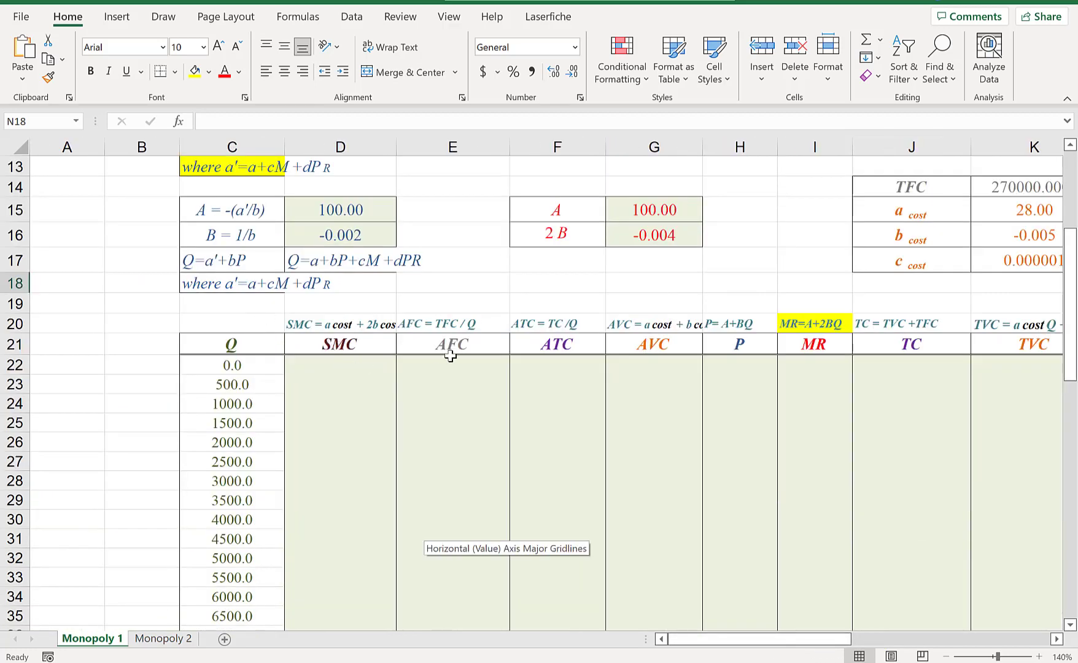
{"action": "left_click", "coordinate": [263, 364]}
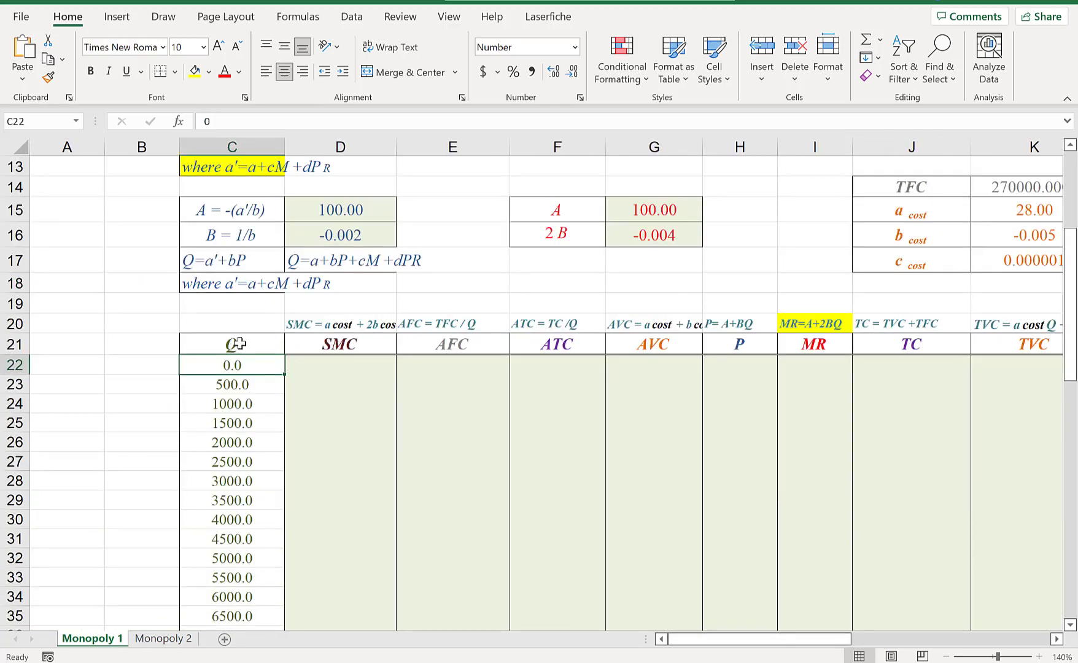
{"action": "left_click", "coordinate": [238, 343]}
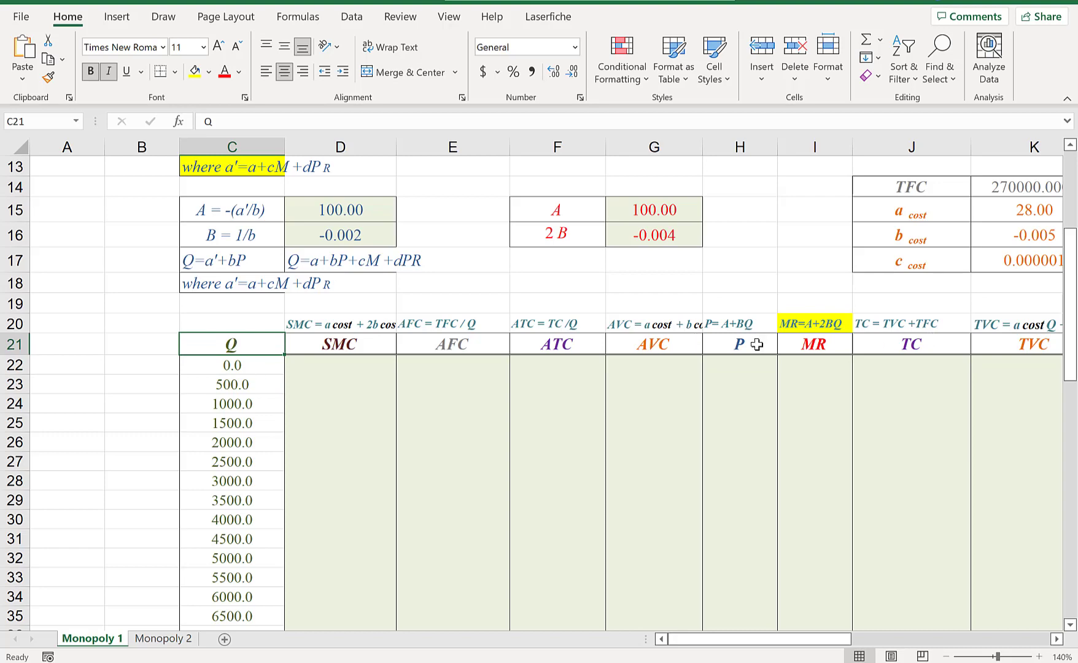
{"action": "left_click_drag", "start_coordinate": [228, 365], "coordinate": [240, 587]}
{"action": "left_click_drag", "start_coordinate": [251, 627], "coordinate": [250, 594]}
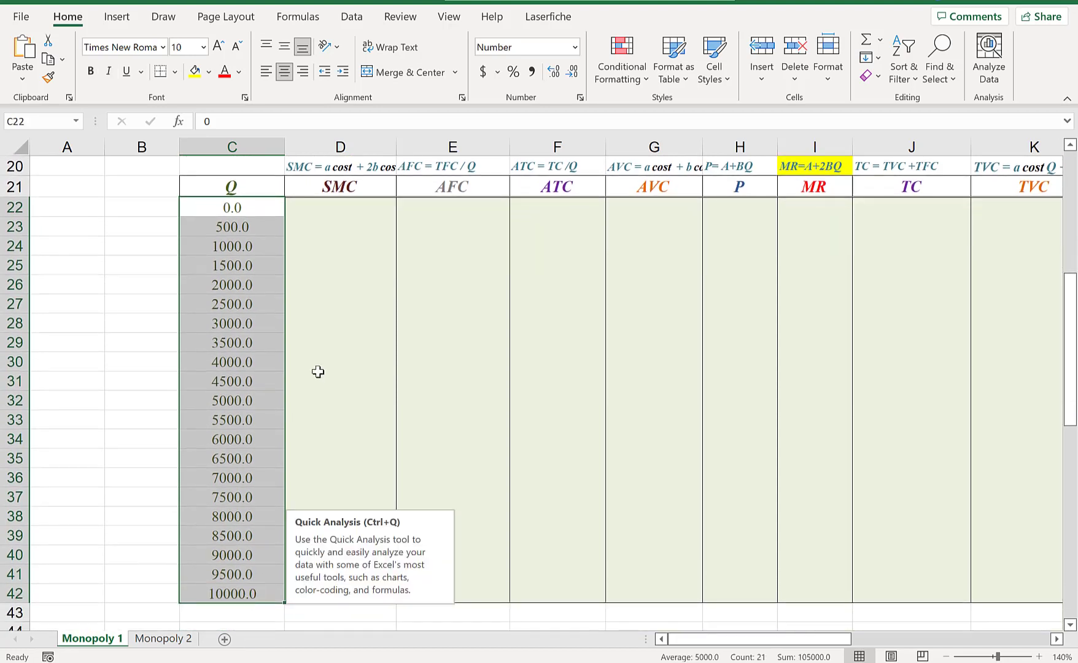
{"action": "left_click", "coordinate": [241, 258]}
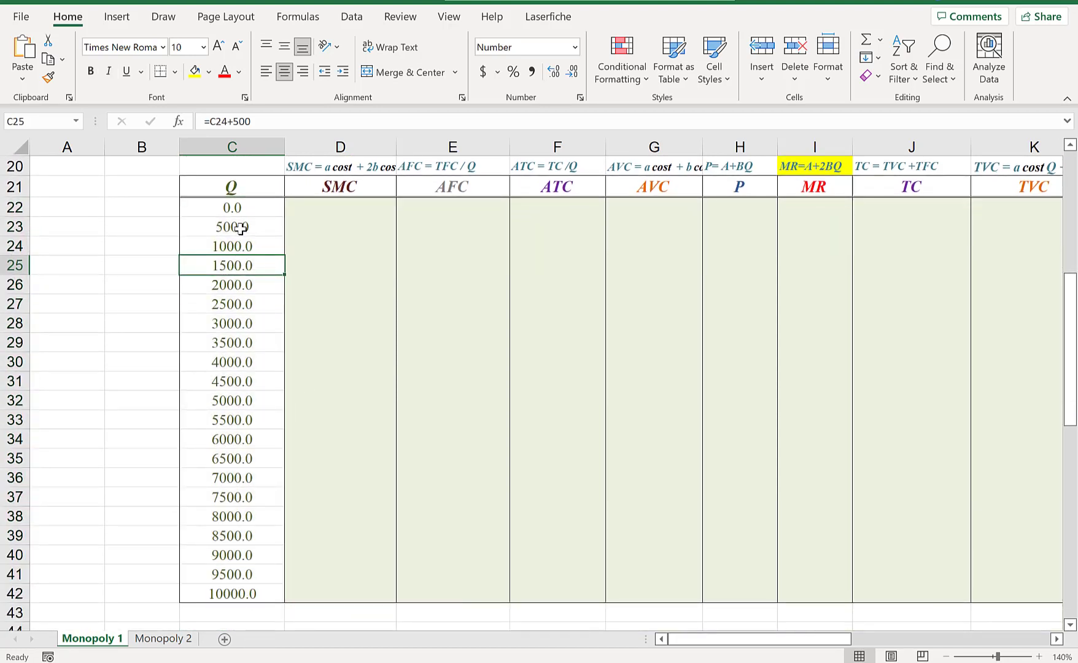
{"action": "left_click", "coordinate": [240, 228]}
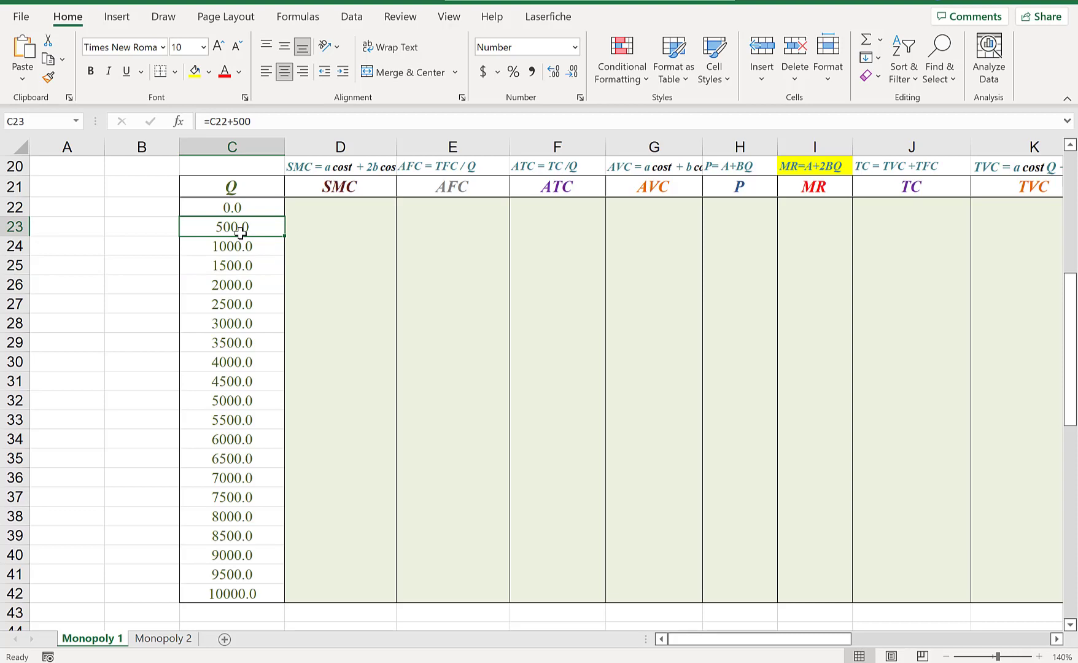
Widen column D to about twice its width so the full SMC formula in D20 fits
{"action": "left_click", "coordinate": [341, 165]}
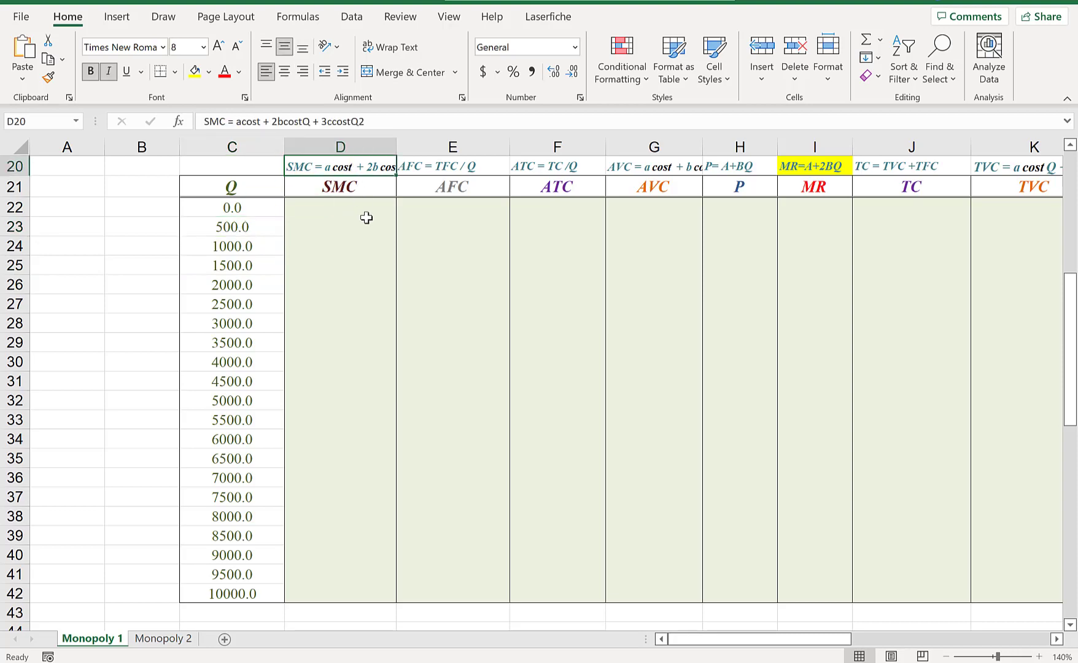
{"action": "scroll", "coordinate": [428, 258], "scroll_direction": "up", "scroll_amount": 1}
{"action": "scroll", "coordinate": [428, 258], "scroll_direction": "up", "scroll_amount": 2}
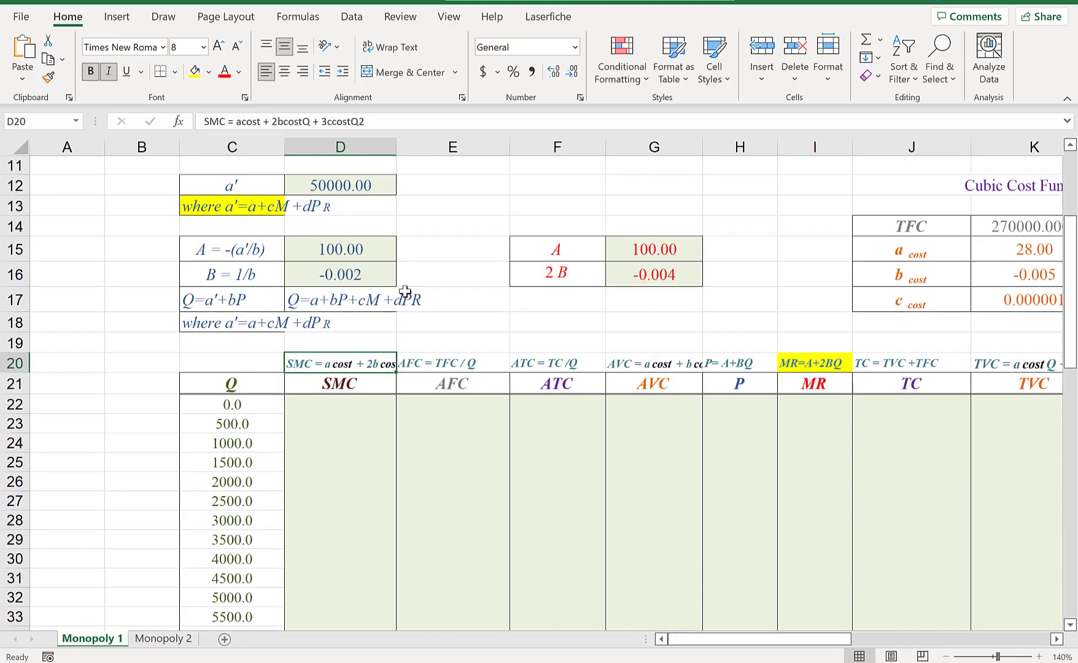
{"action": "left_click_drag", "start_coordinate": [398, 145], "coordinate": [512, 146]}
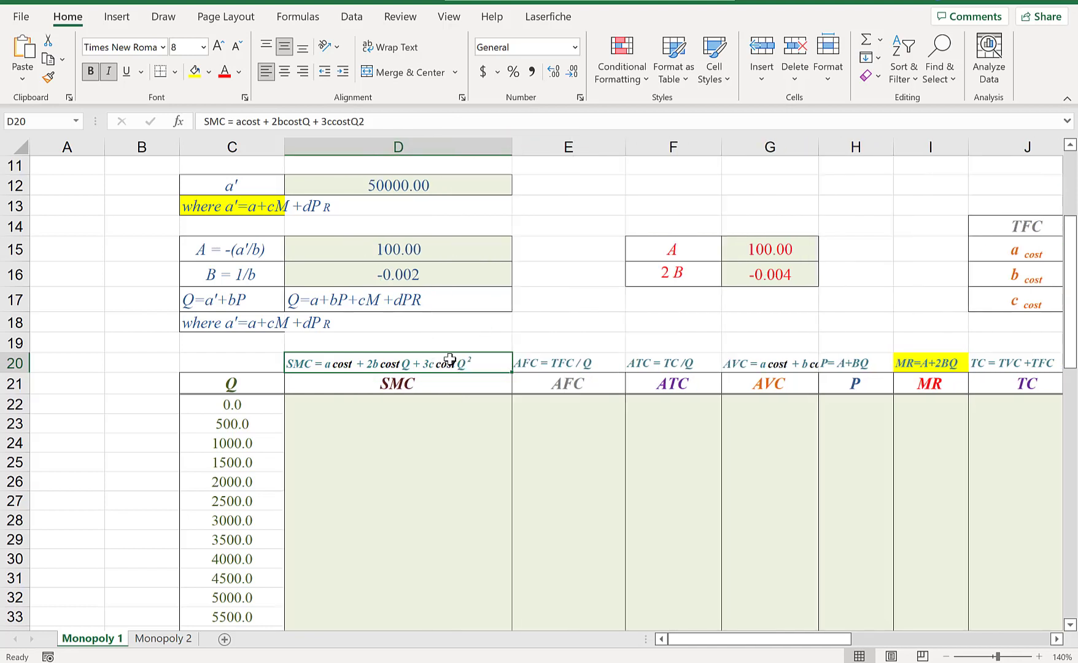
{"action": "scroll", "coordinate": [451, 367], "scroll_direction": "up", "scroll_amount": 1}
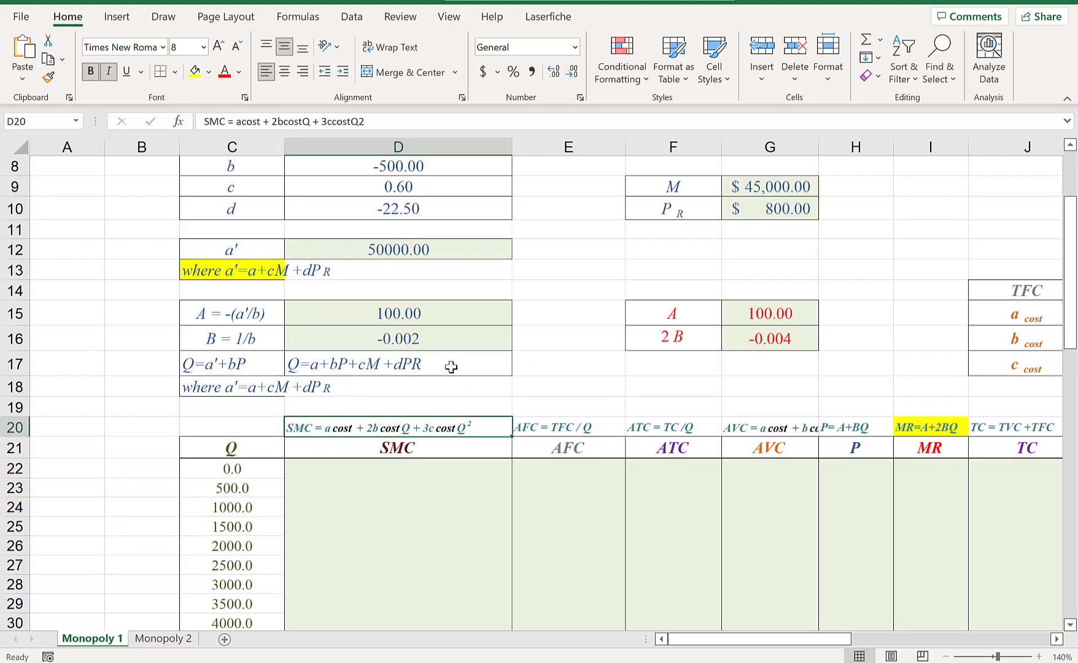
{"action": "scroll", "coordinate": [451, 367], "scroll_direction": "up", "scroll_amount": 2}
{"action": "scroll", "coordinate": [458, 361], "scroll_direction": "down", "scroll_amount": 2}
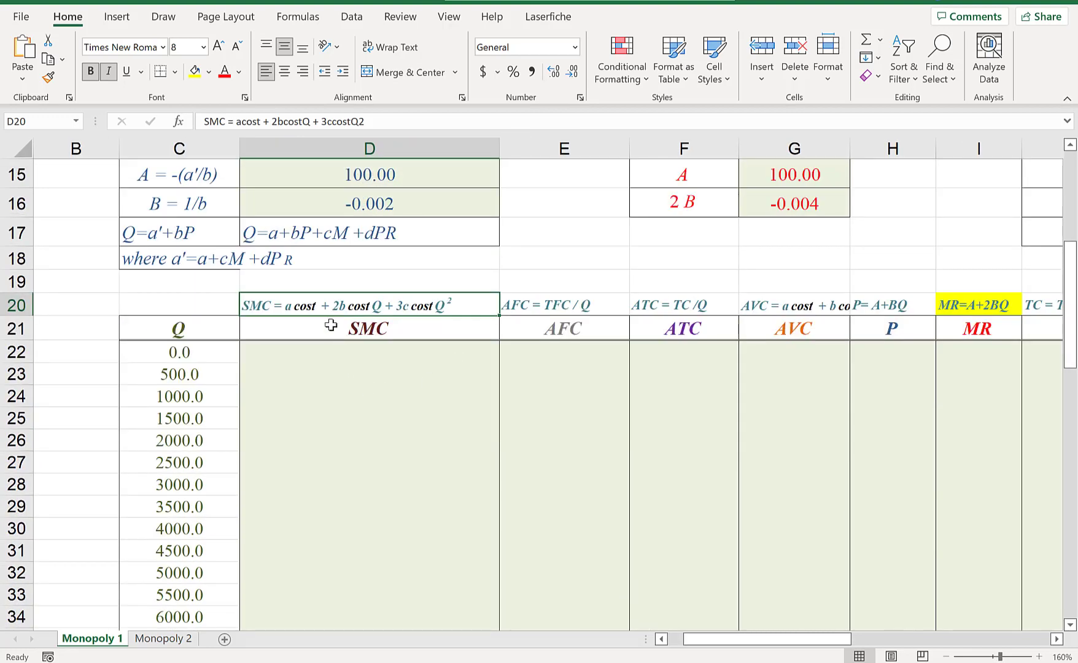
Start the SMC formula in cell D22 with the absolute a cost reference, =$K$15+
{"action": "left_click", "coordinate": [322, 356]}
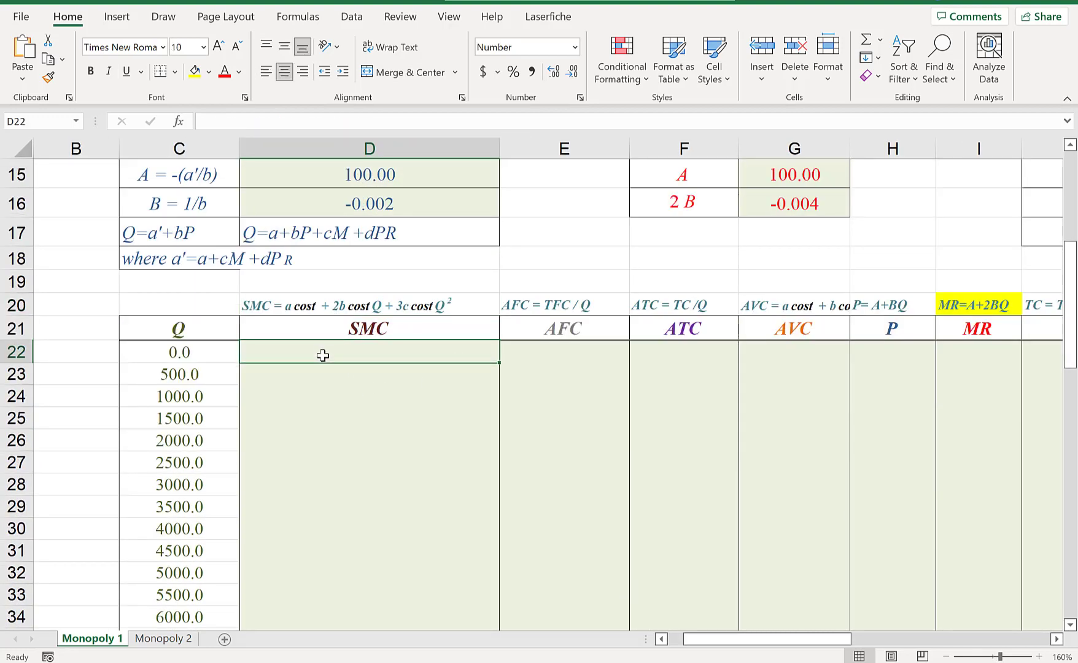
{"action": "type", "text": "="}
{"action": "scroll", "coordinate": [814, 272], "scroll_direction": "up", "scroll_amount": 2}
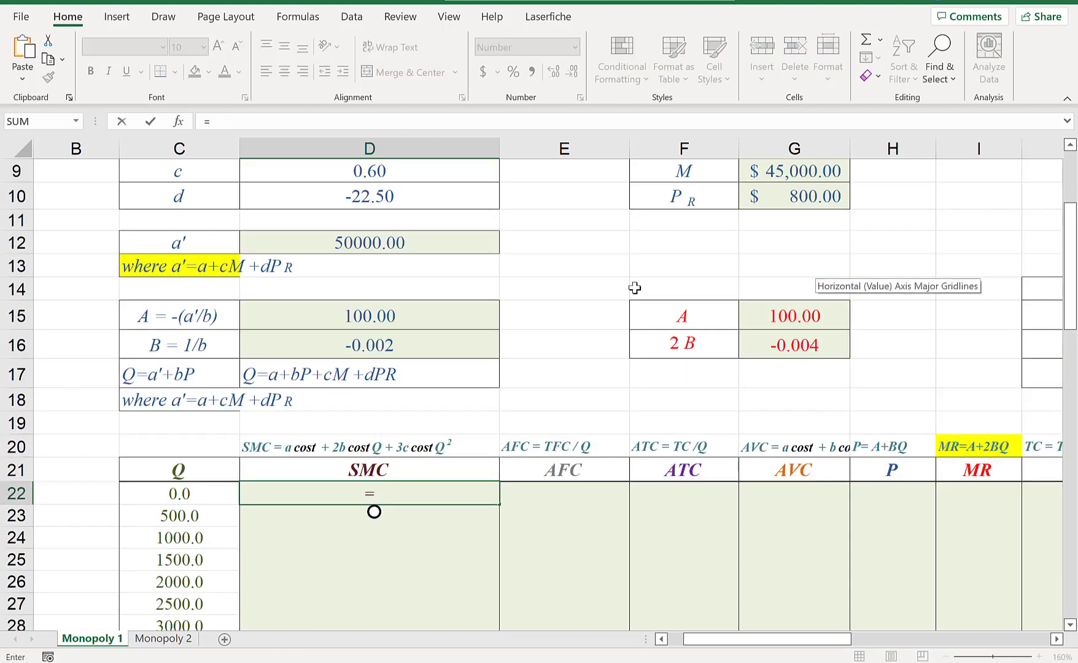
{"action": "scroll", "coordinate": [890, 445], "scroll_direction": "up", "scroll_amount": 2}
{"action": "left_click_drag", "start_coordinate": [843, 638], "coordinate": [897, 630]}
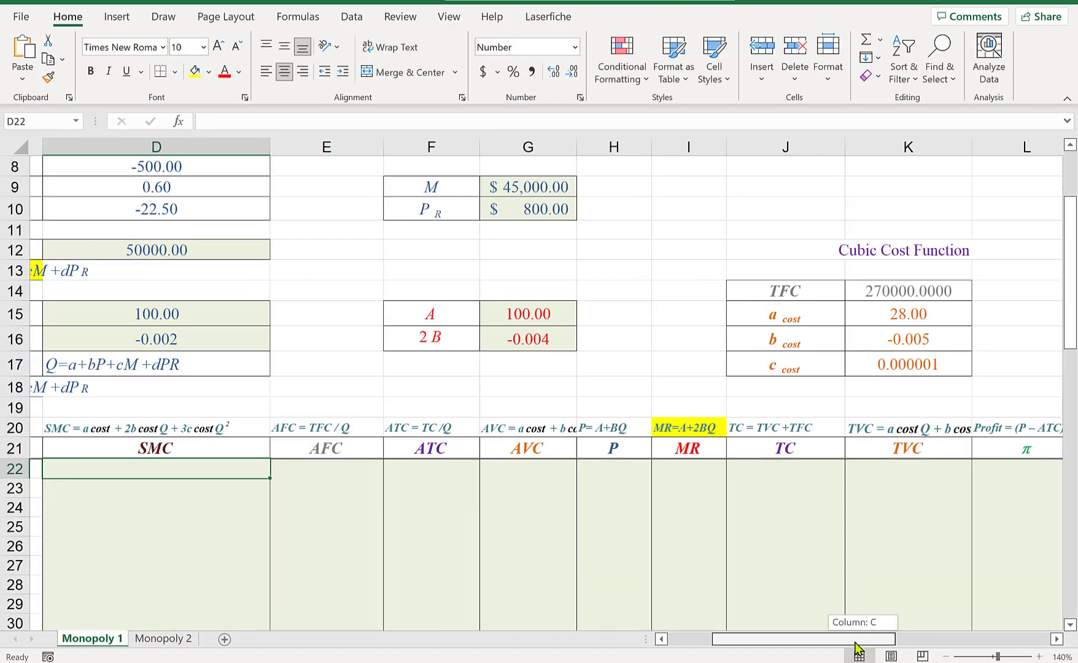
{"action": "left_click_drag", "start_coordinate": [852, 640], "coordinate": [855, 642]}
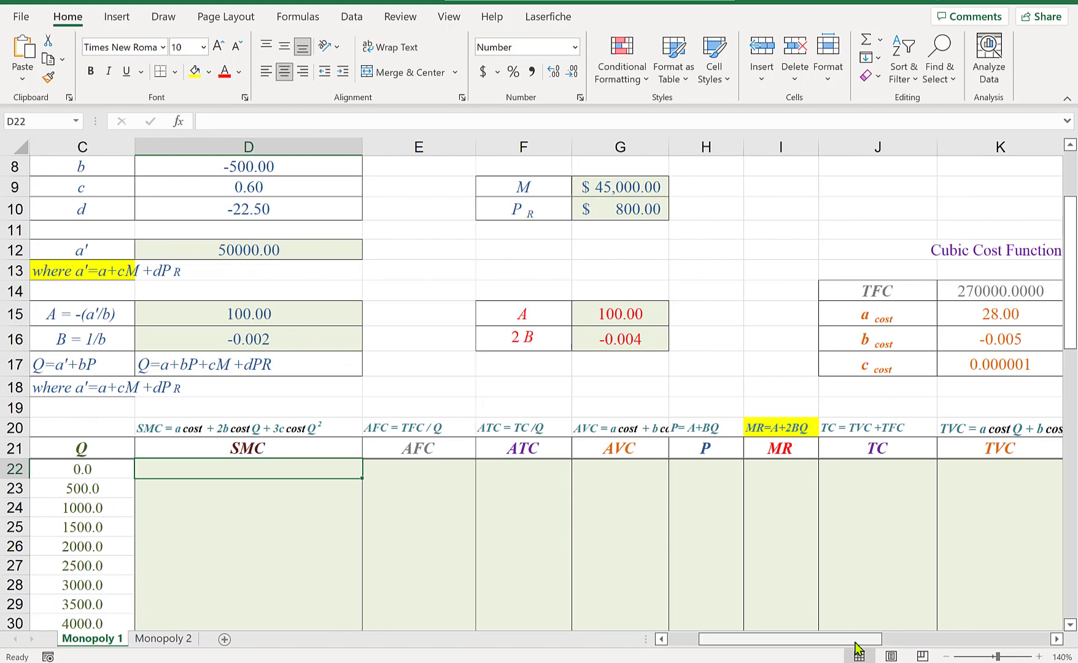
{"action": "type", "text": "="}
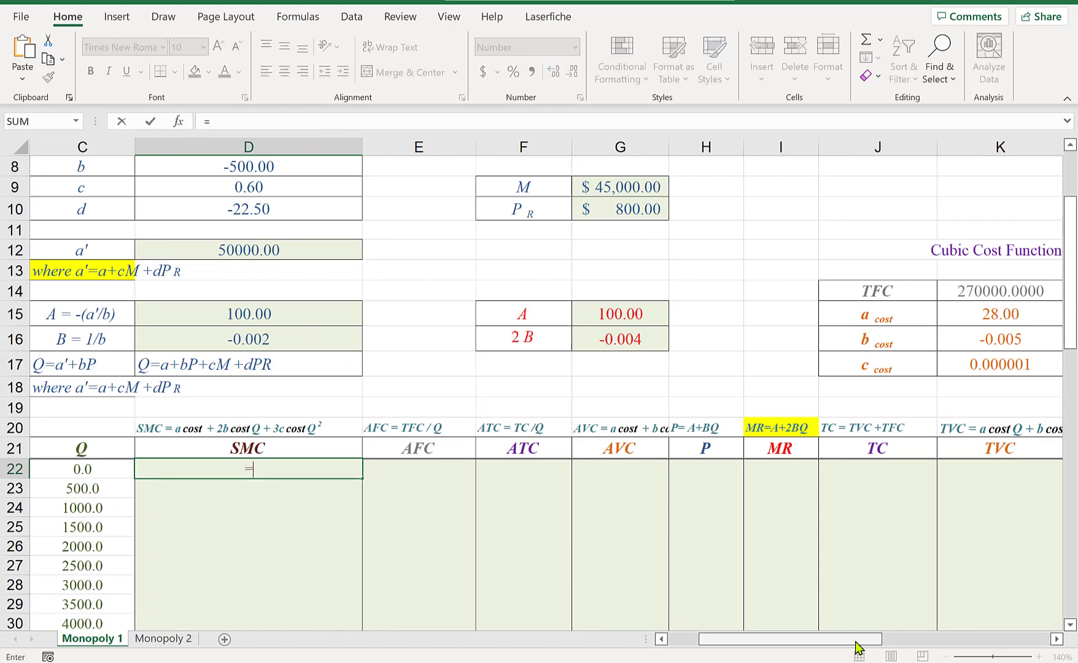
{"action": "left_click", "coordinate": [995, 318]}
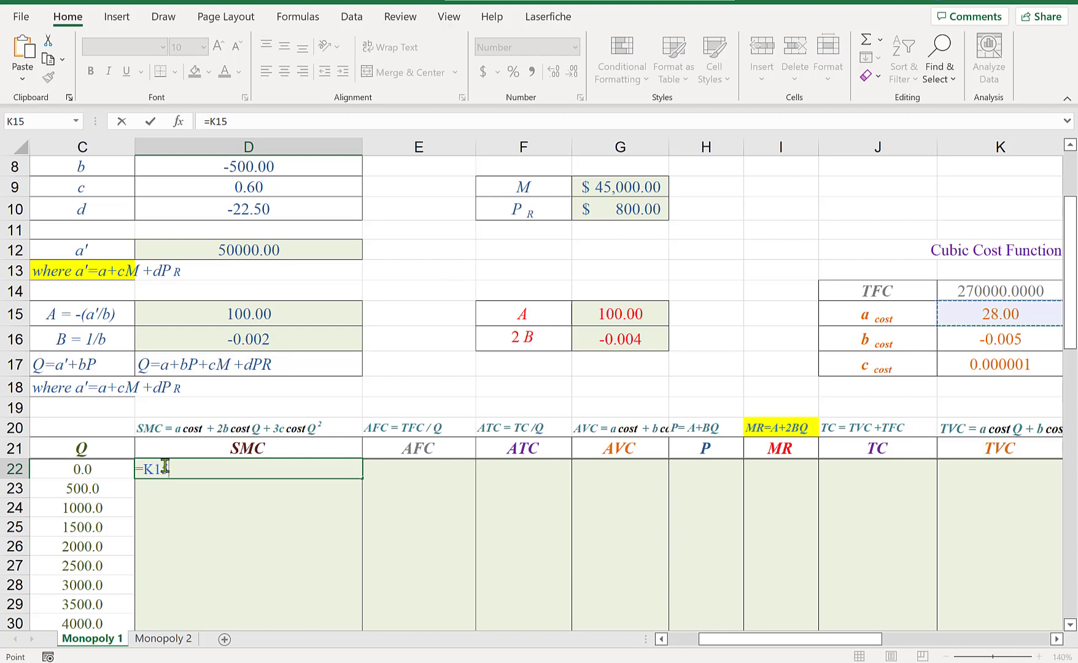
{"action": "left_click", "coordinate": [144, 470]}
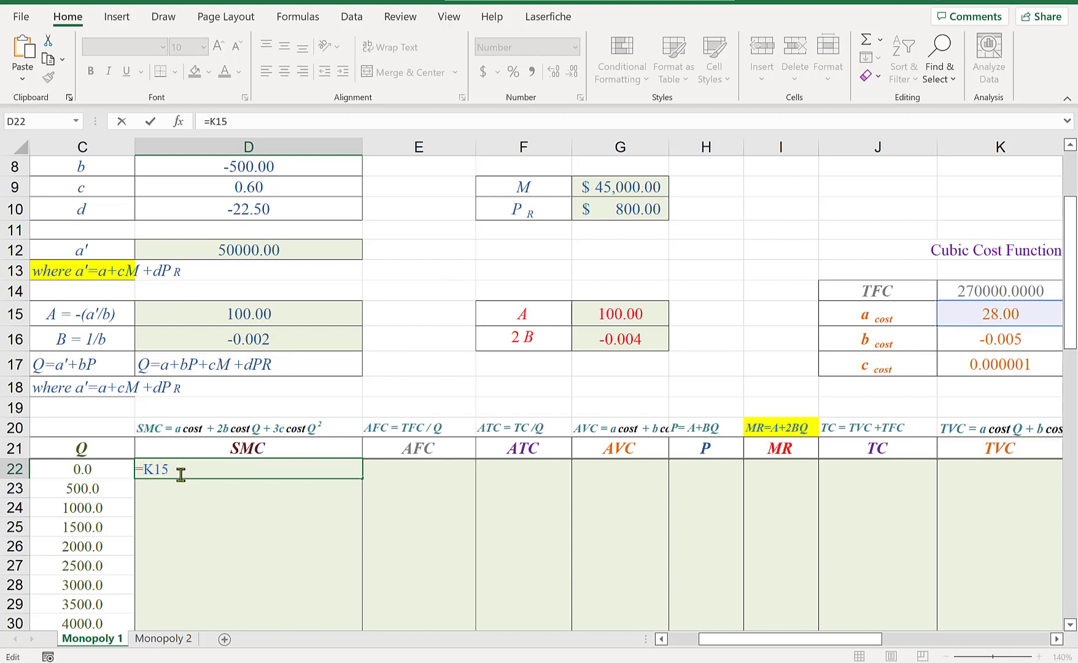
{"action": "type", "text": "$K$15+"}
Extend the SMC formula in D22 with the 2 b cost term, $N$16*C22, keeping N16 absolute
{"action": "left_click_drag", "start_coordinate": [832, 641], "coordinate": [655, 620]}
{"action": "left_click", "coordinate": [849, 344]}
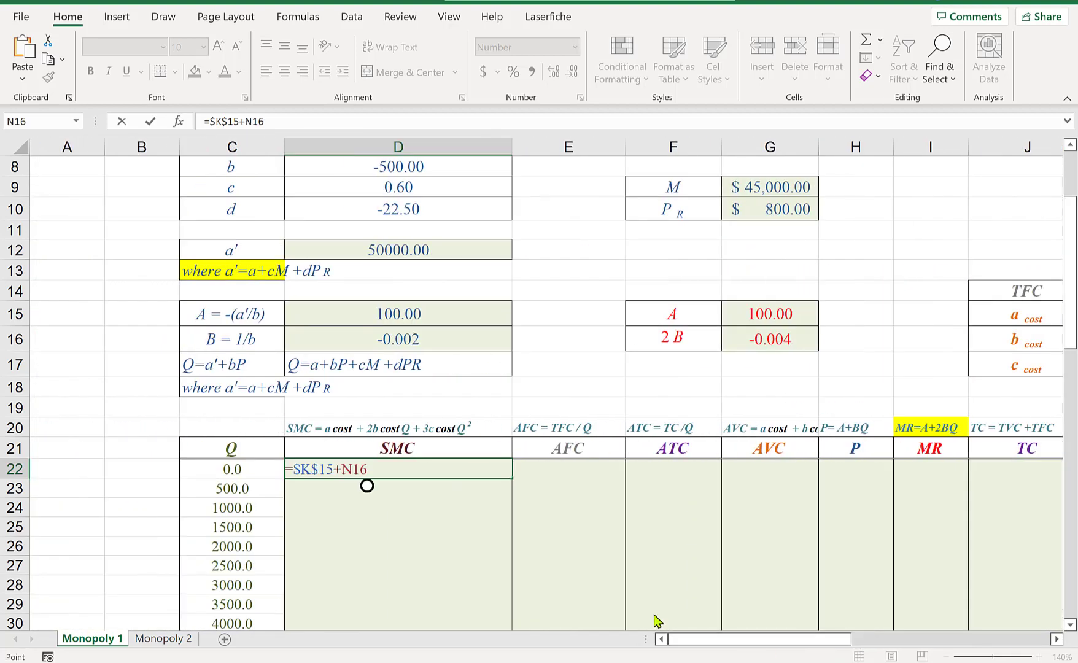
{"action": "left_click", "coordinate": [345, 471]}
{"action": "type", "text": "$N"}
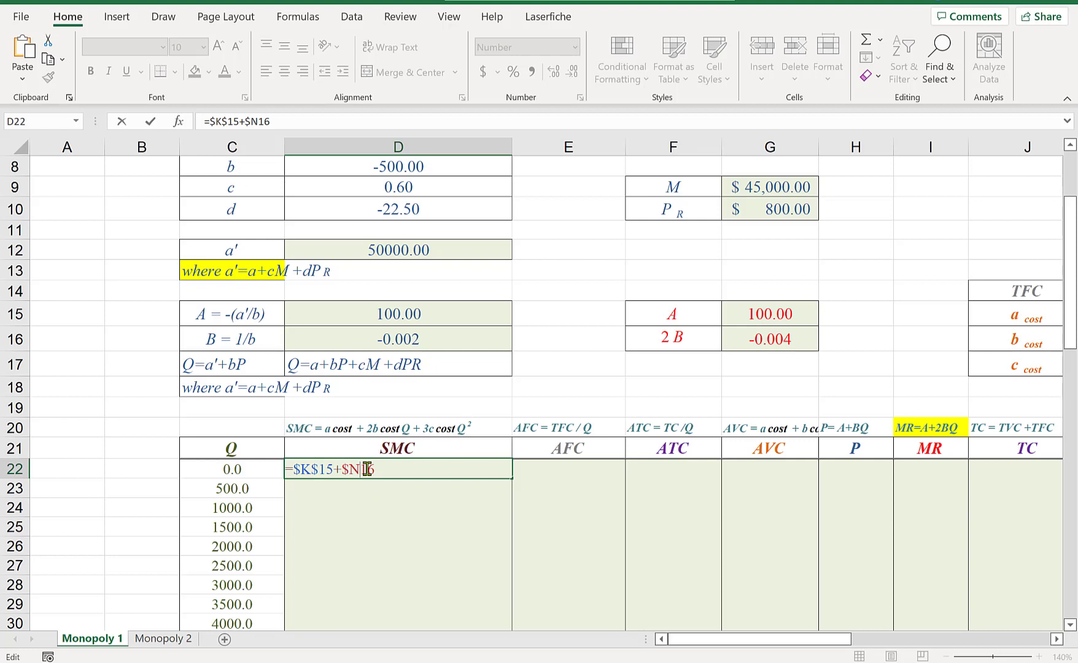
{"action": "type", "text": "$16*"}
{"action": "left_click", "coordinate": [225, 468]}
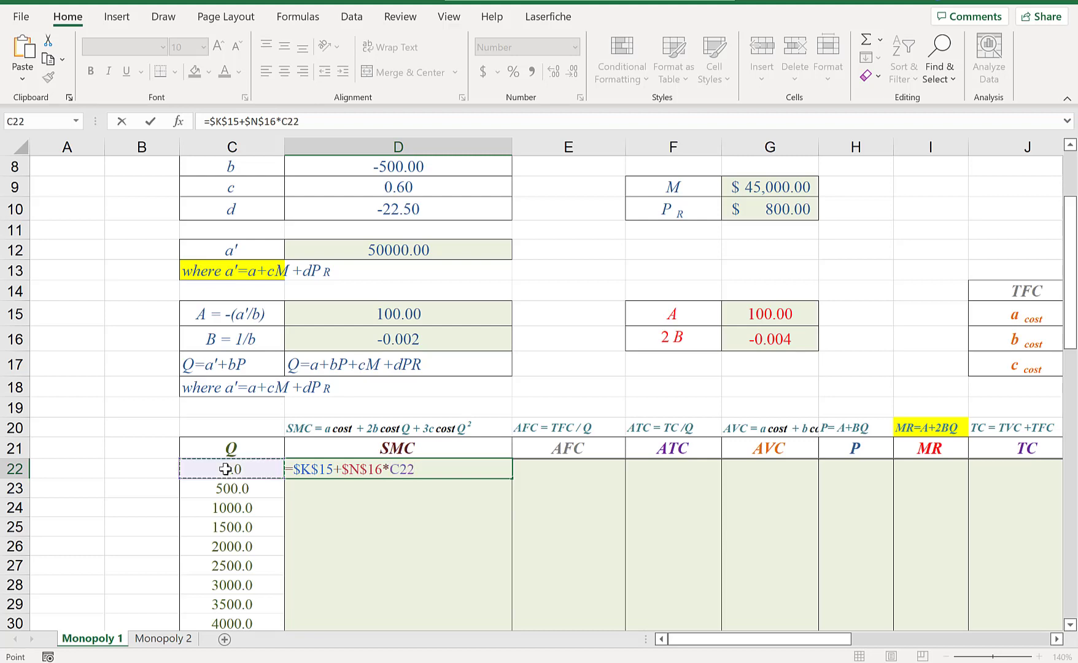
Complete the SMC formula in D22 with the 3 c cost term, +$N$17*C22^2, and enter it
{"action": "type", "text": "+"}
{"action": "left_click_drag", "start_coordinate": [794, 643], "coordinate": [837, 642]}
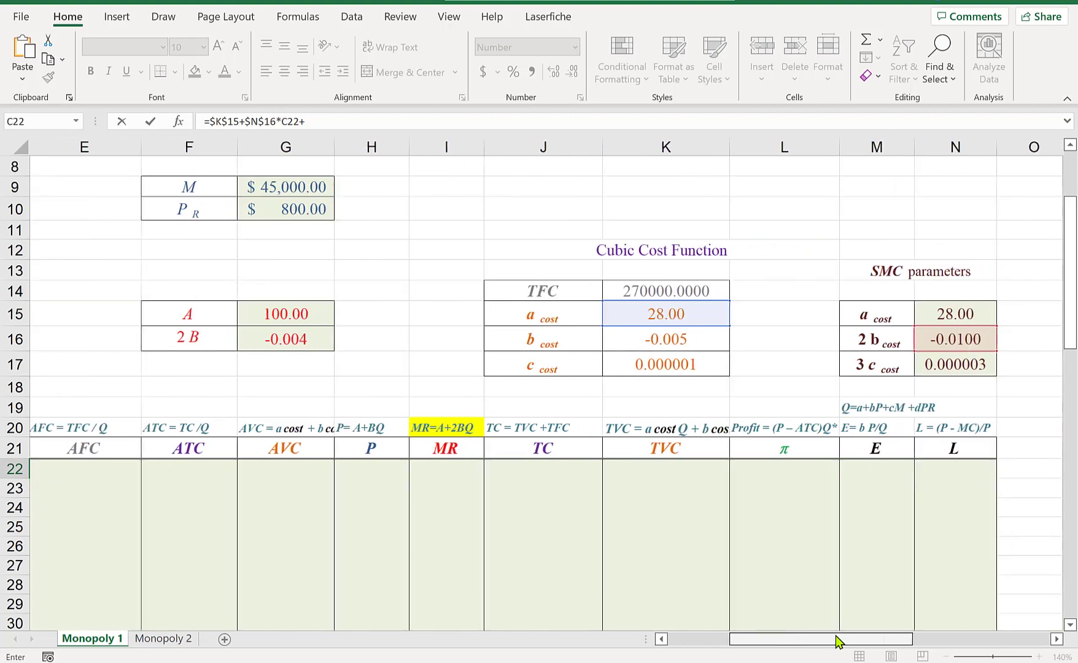
{"action": "left_click", "coordinate": [972, 363]}
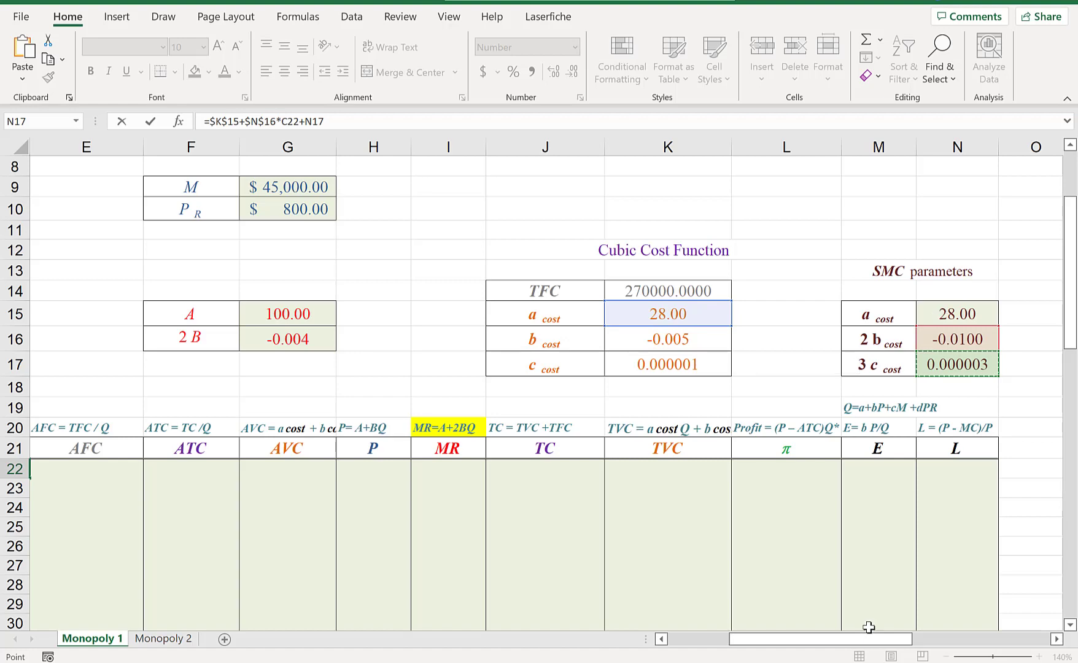
{"action": "left_click_drag", "start_coordinate": [870, 638], "coordinate": [753, 640]}
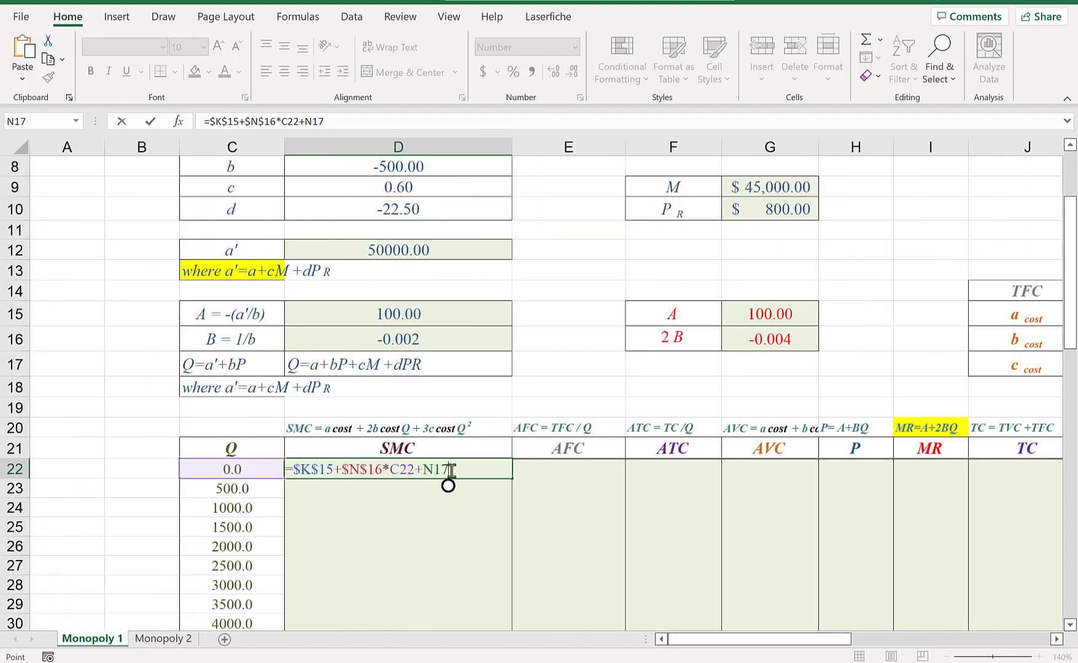
{"action": "left_click", "coordinate": [428, 469]}
{"action": "type", "text": "$K"}
{"action": "type", "text": "$N$17*"}
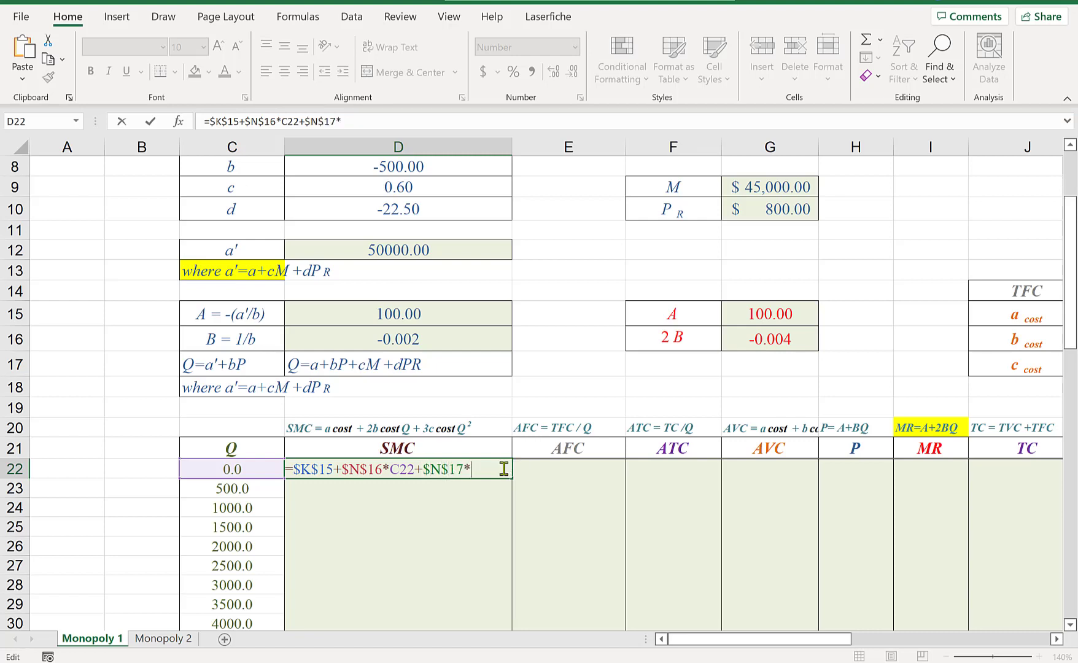
{"action": "left_click", "coordinate": [233, 469]}
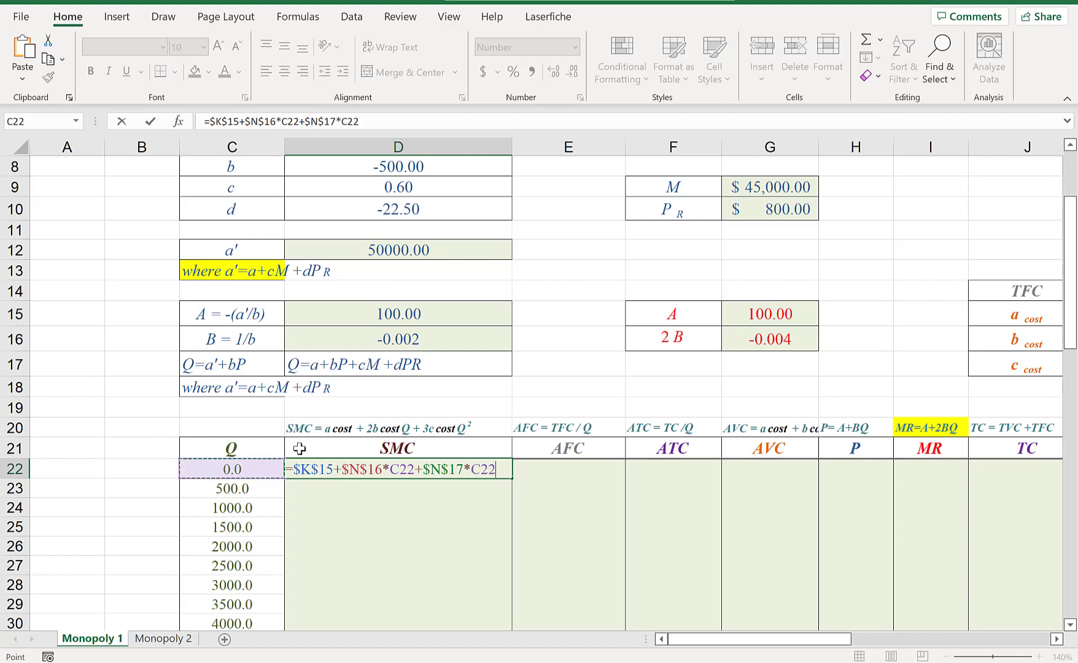
{"action": "type", "text": "^2"}
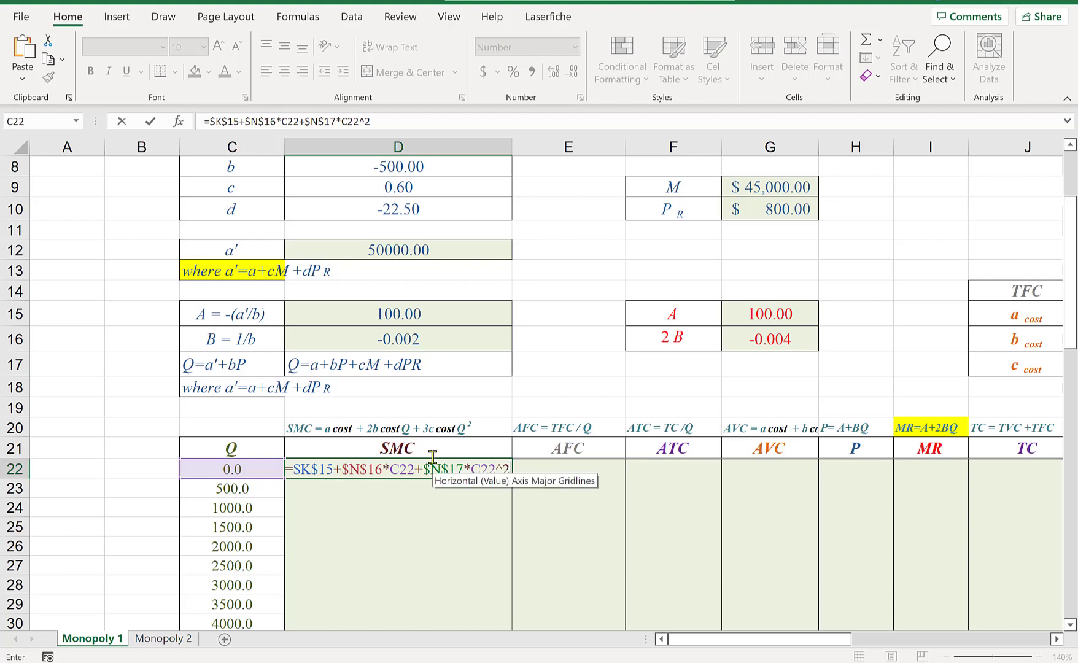
{"action": "key", "text": "Return"}
Fill the SMC formula from D22 down to D42 for all quantities and review the column
{"action": "scroll", "coordinate": [477, 403], "scroll_direction": "down", "scroll_amount": 1}
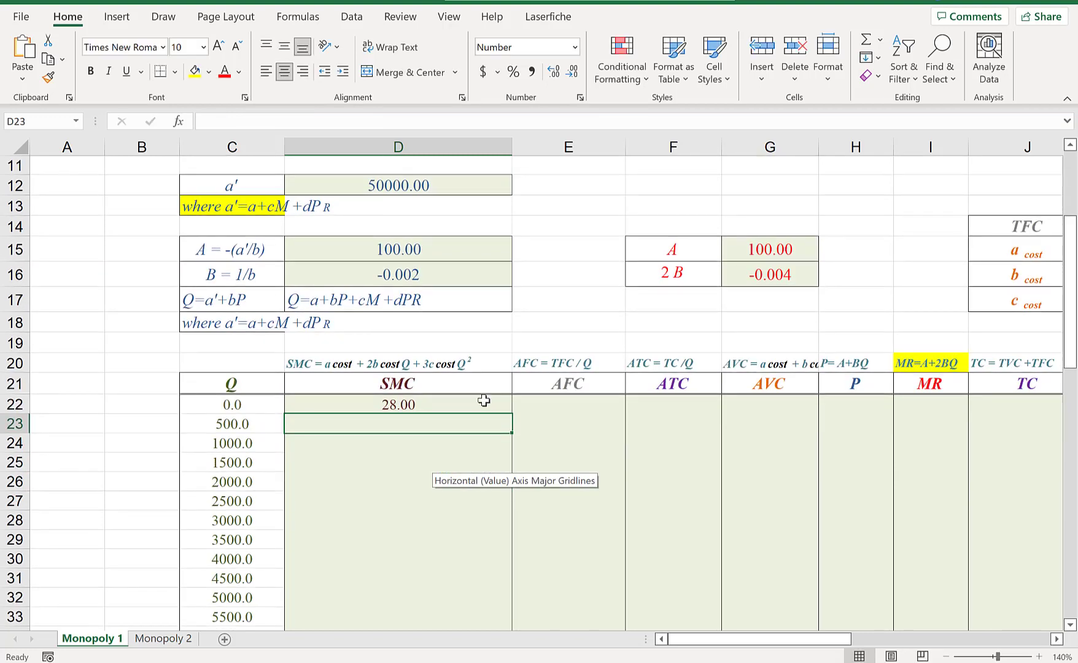
{"action": "left_click", "coordinate": [485, 403]}
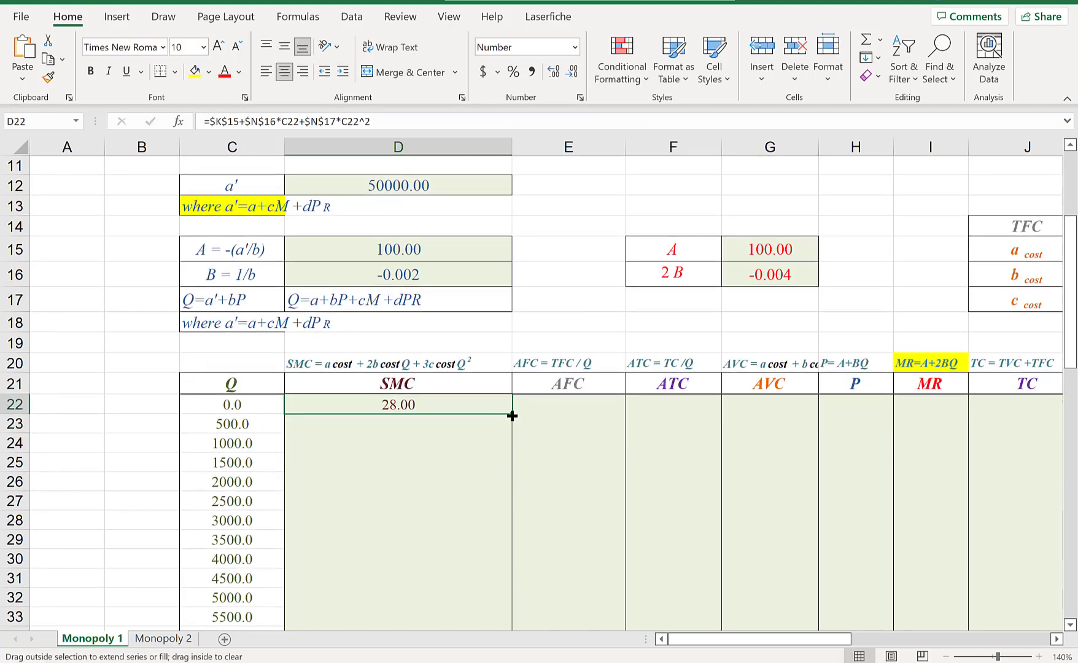
{"action": "double_click", "coordinate": [512, 416]}
{"action": "scroll", "coordinate": [512, 416], "scroll_direction": "down", "scroll_amount": 2}
{"action": "scroll", "coordinate": [512, 416], "scroll_direction": "down", "scroll_amount": 2}
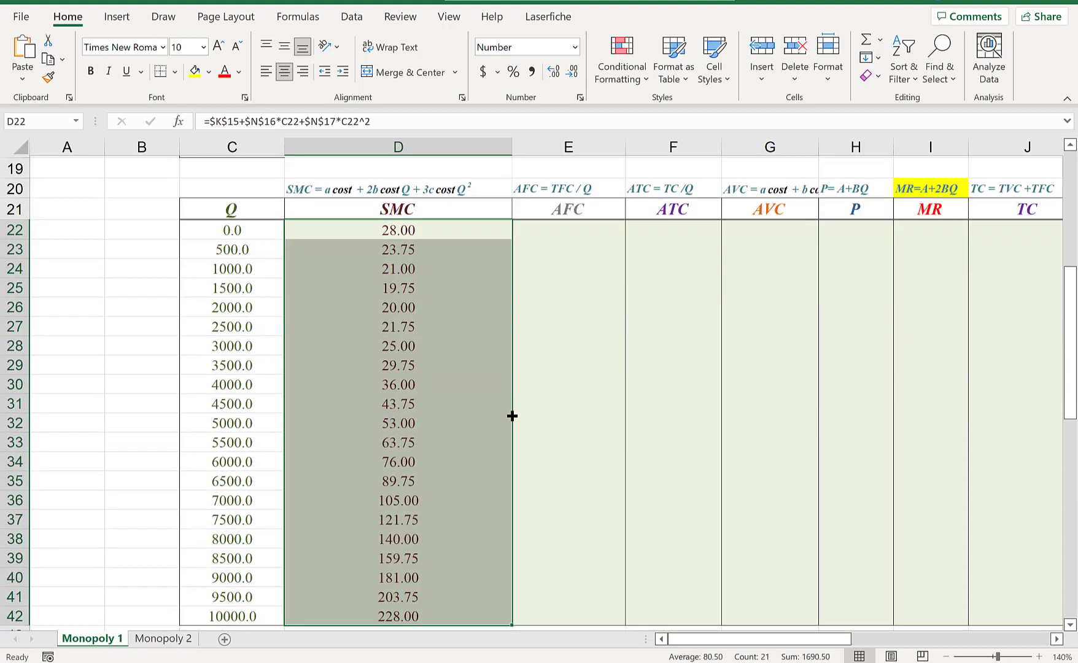
{"action": "scroll", "coordinate": [479, 430], "scroll_direction": "up", "scroll_amount": 2}
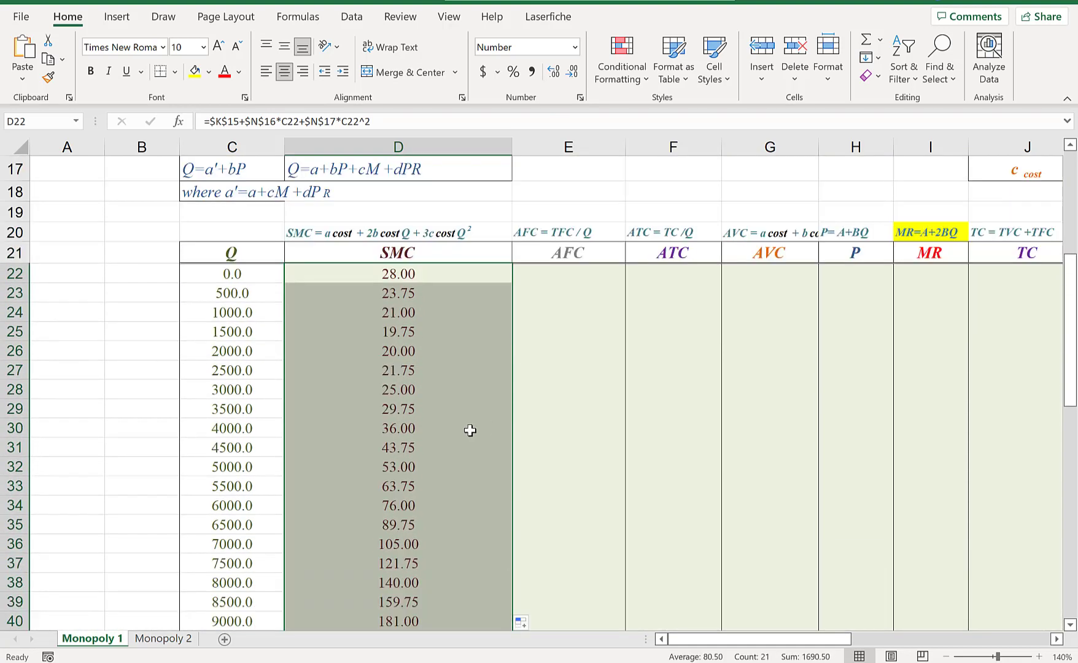
{"action": "left_click", "coordinate": [435, 277]}
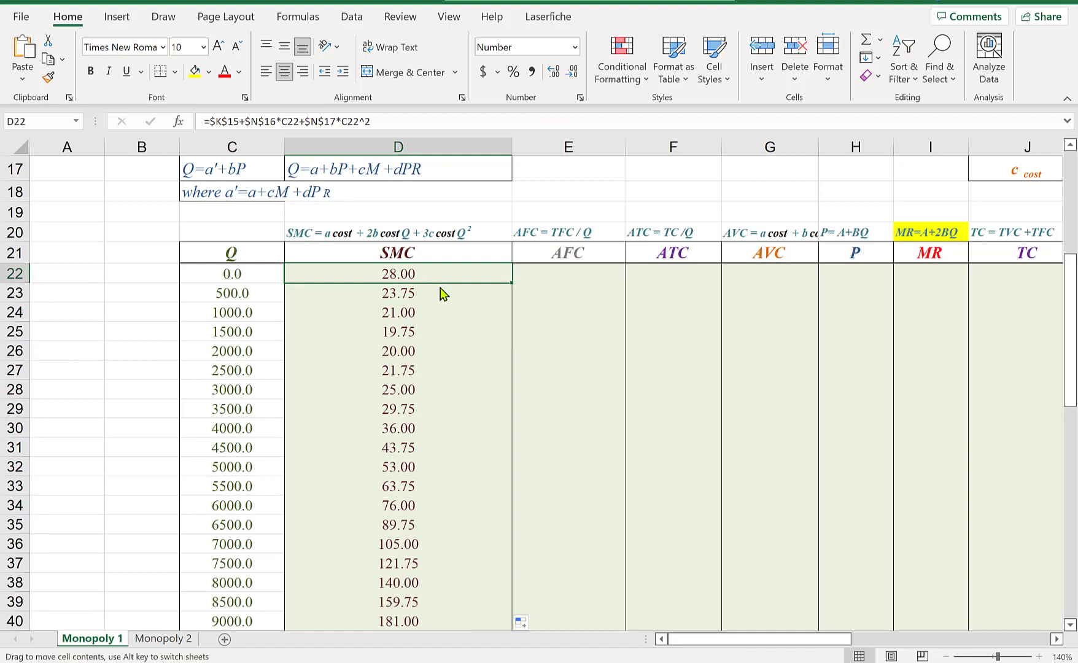
{"action": "left_click_drag", "start_coordinate": [443, 277], "coordinate": [399, 626]}
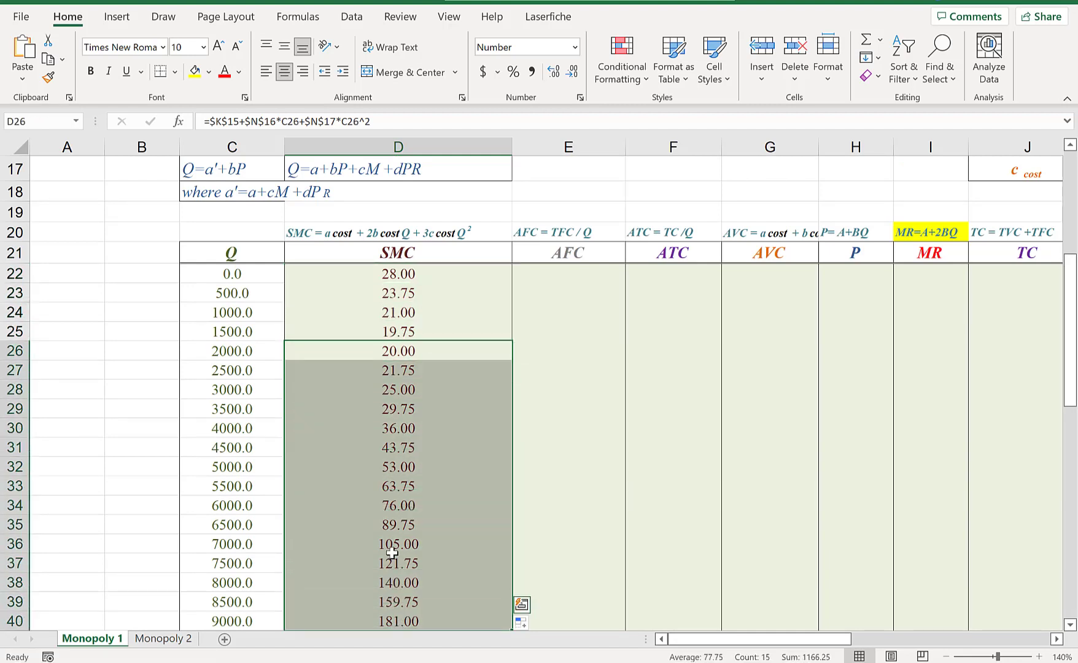
Start the AFC formula in cell E22 with a reference to the TFC value in K14
{"action": "left_click", "coordinate": [594, 277]}
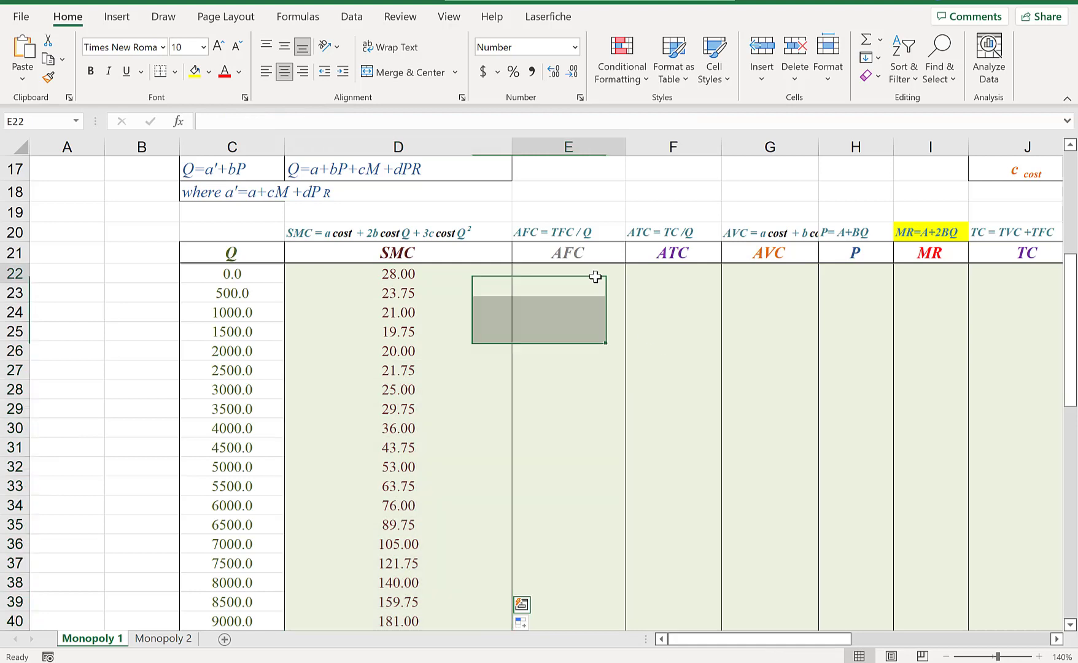
{"action": "type", "text": "="}
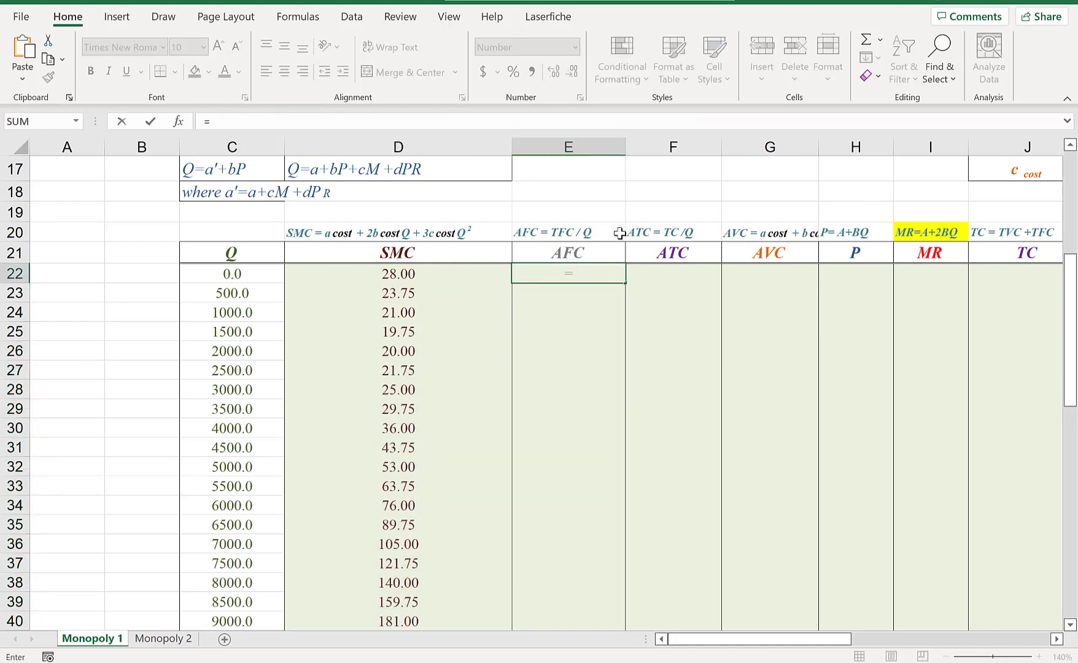
{"action": "left_click", "coordinate": [599, 228]}
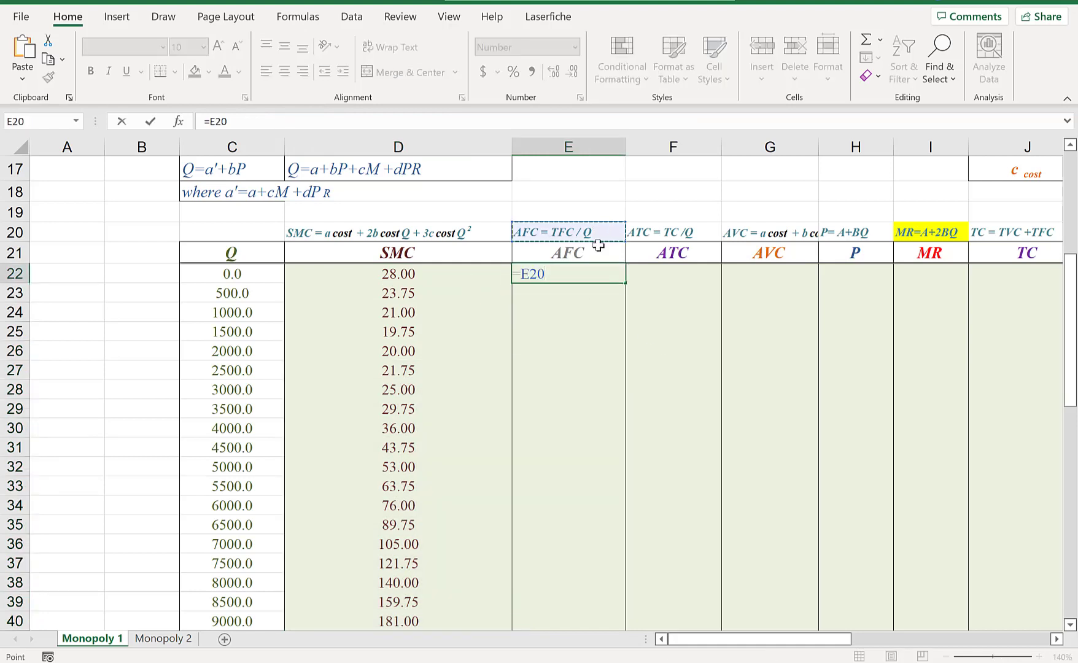
{"action": "key", "text": "BackSpace"}
{"action": "key", "text": "BackSpace"}
{"action": "key", "text": "Escape"}
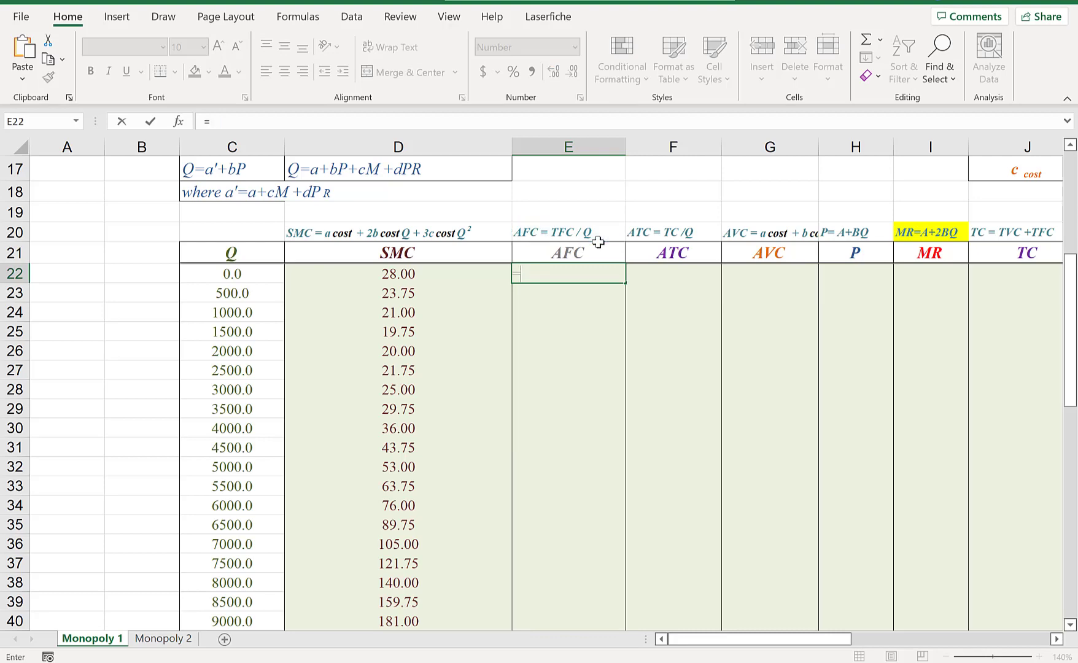
{"action": "left_click_drag", "start_coordinate": [782, 640], "coordinate": [797, 640]}
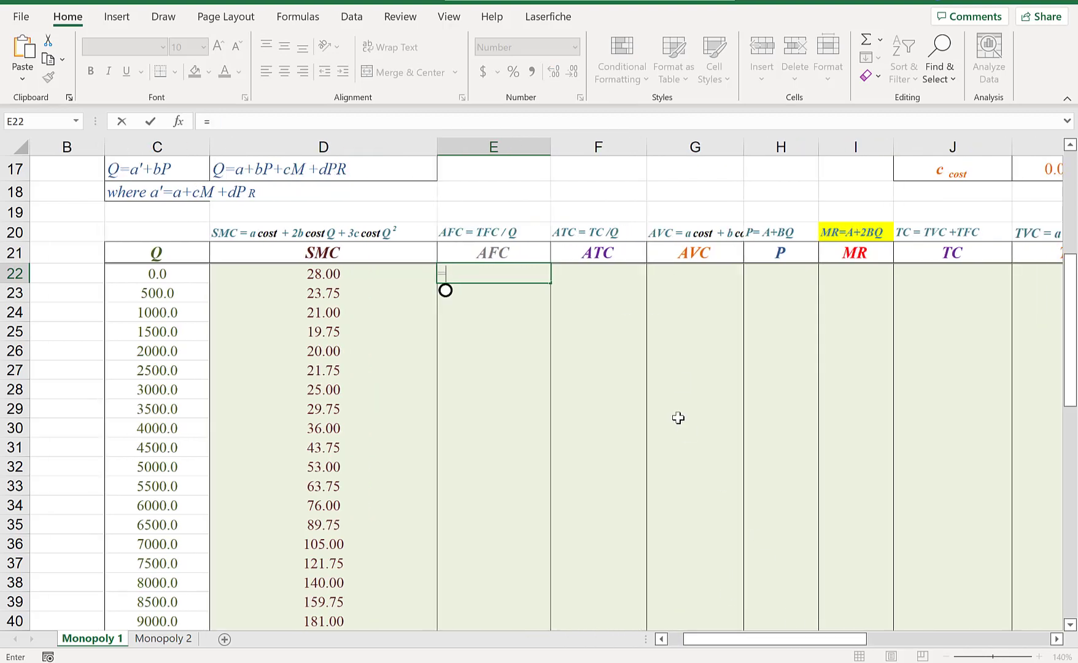
{"action": "scroll", "coordinate": [678, 418], "scroll_direction": "up", "scroll_amount": 4}
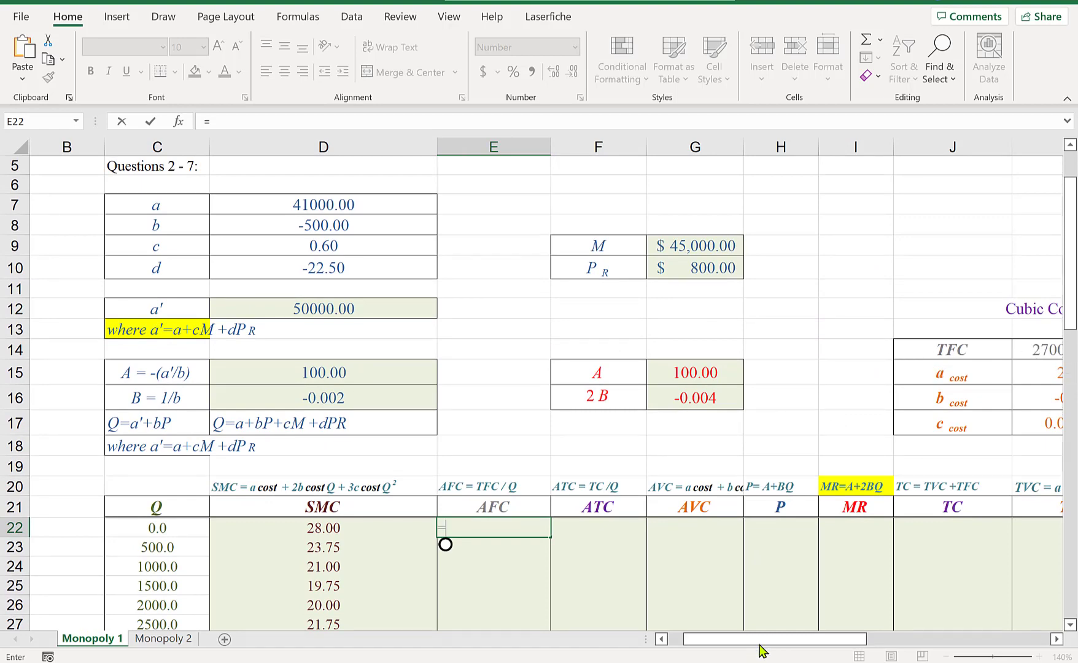
{"action": "left_click_drag", "start_coordinate": [763, 644], "coordinate": [779, 646]}
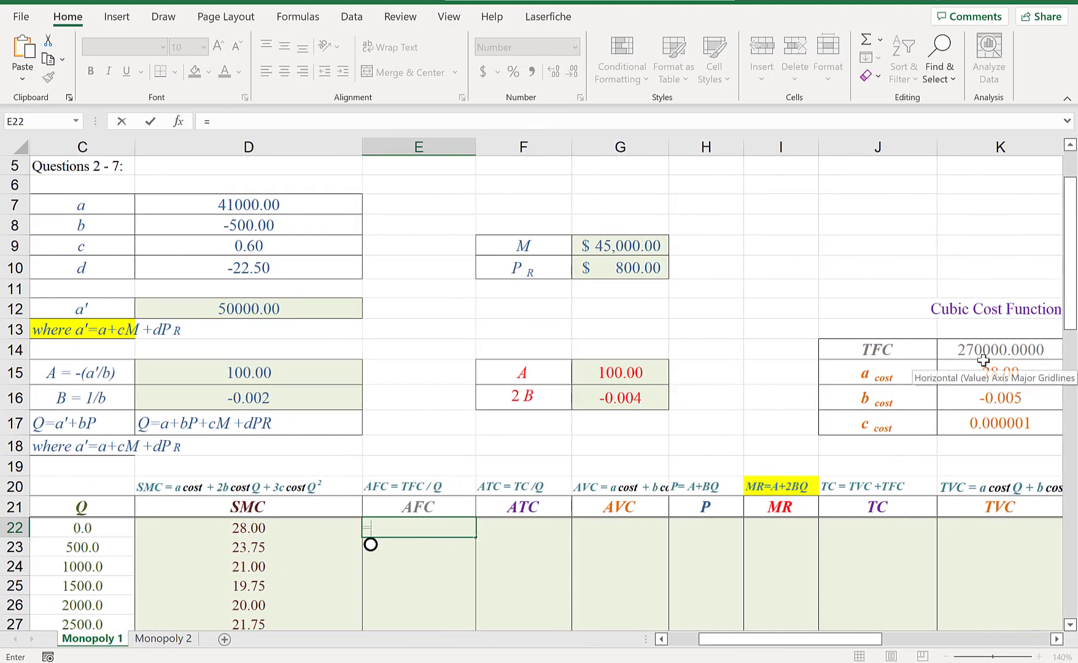
{"action": "left_click_drag", "start_coordinate": [1001, 349], "coordinate": [1003, 372]}
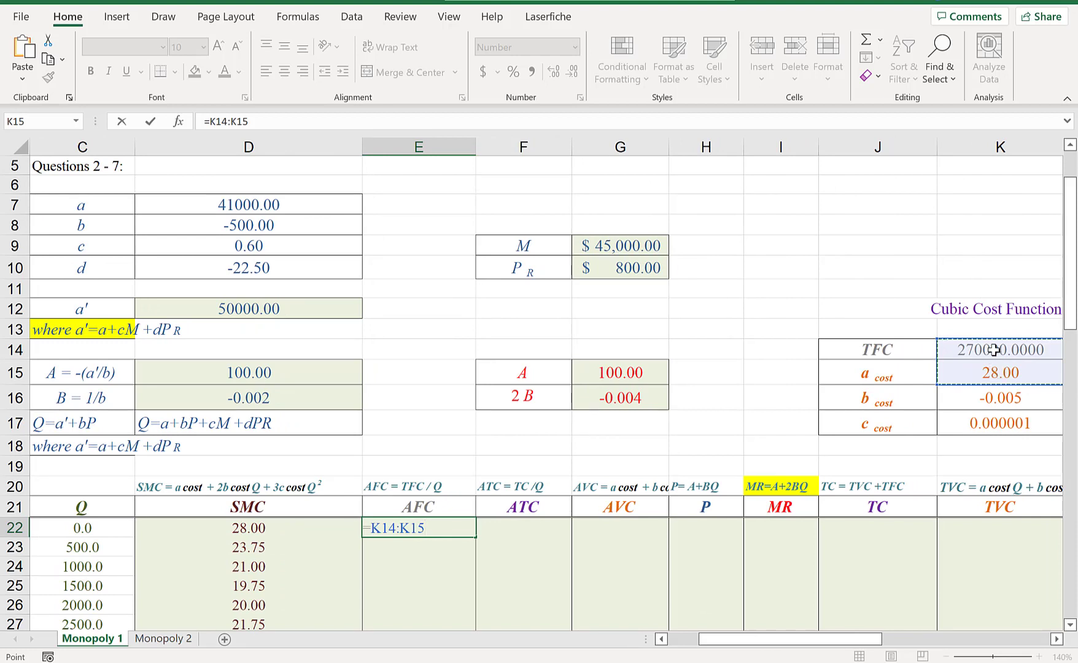
{"action": "left_click", "coordinate": [996, 350]}
Make the K14 reference absolute and divide it by the quantity in C22, entering =$K$14/C22
{"action": "left_click", "coordinate": [375, 527]}
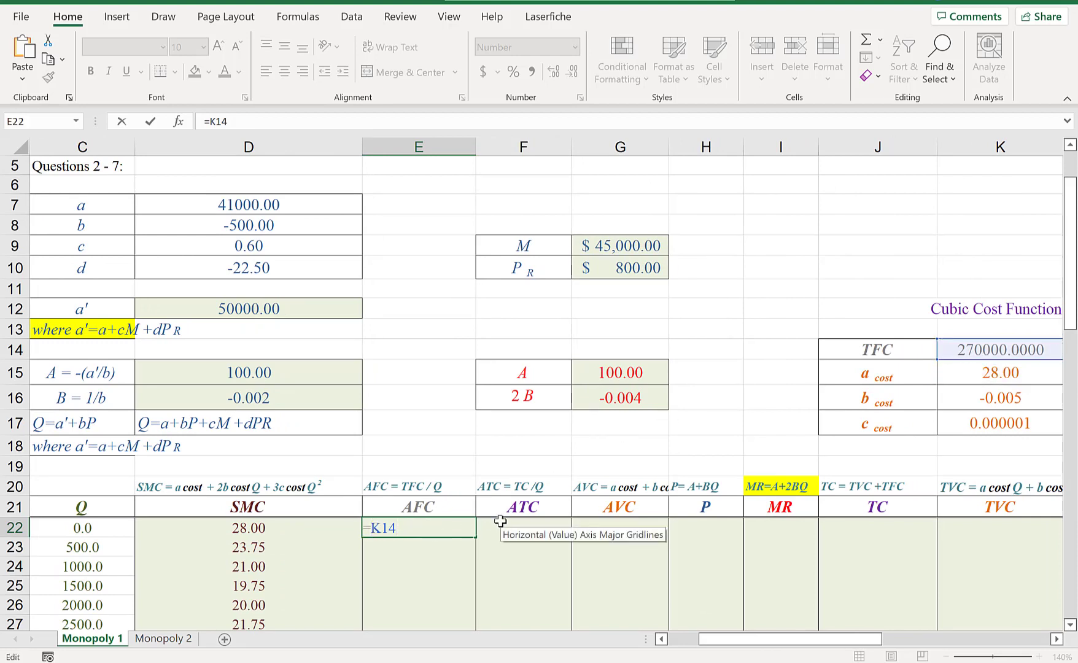
{"action": "type", "text": "$K$"}
{"action": "left_click", "coordinate": [453, 532]}
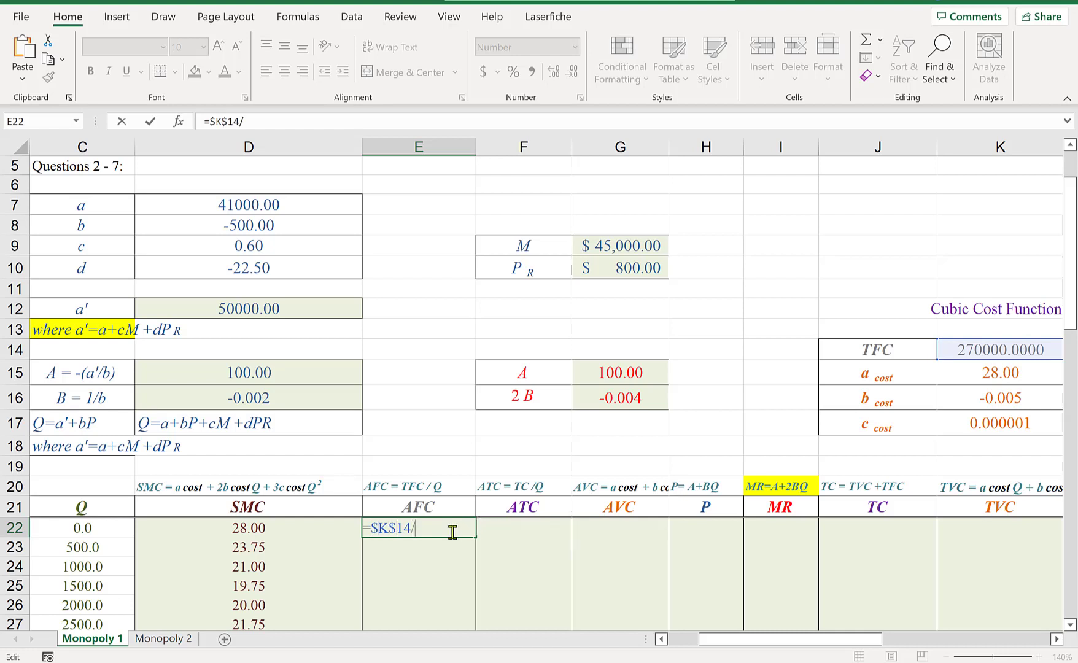
{"action": "type", "text": "/"}
{"action": "left_click", "coordinate": [110, 529]}
{"action": "key", "text": "Return"}
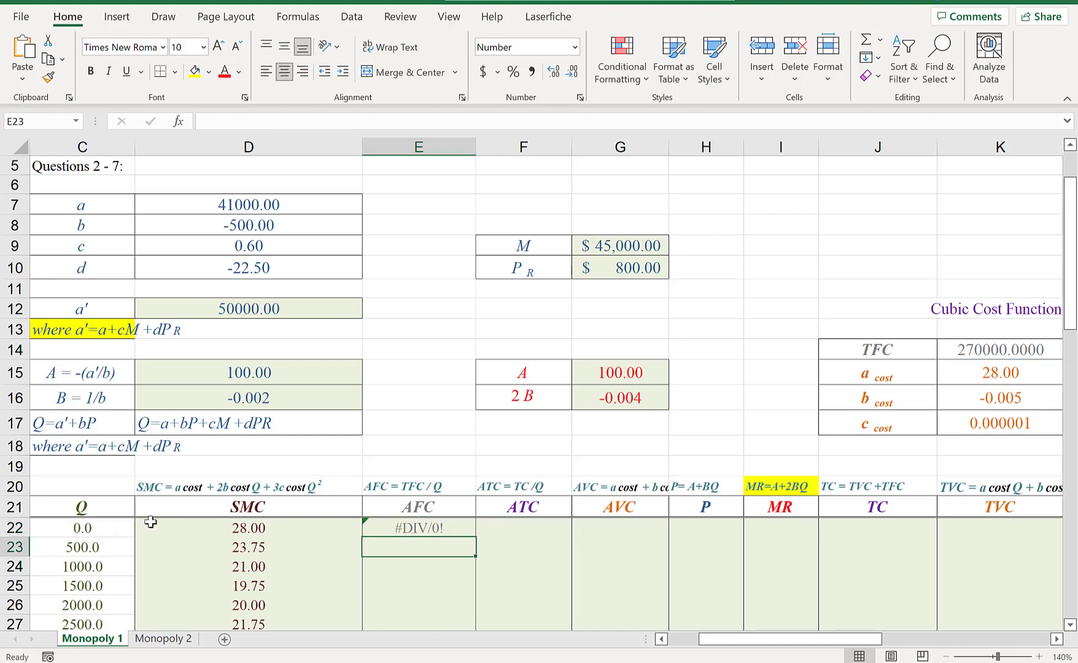
Fill the AFC formula from E22 down to E42 for all quantities
{"action": "left_click", "coordinate": [384, 533]}
{"action": "double_click", "coordinate": [477, 538]}
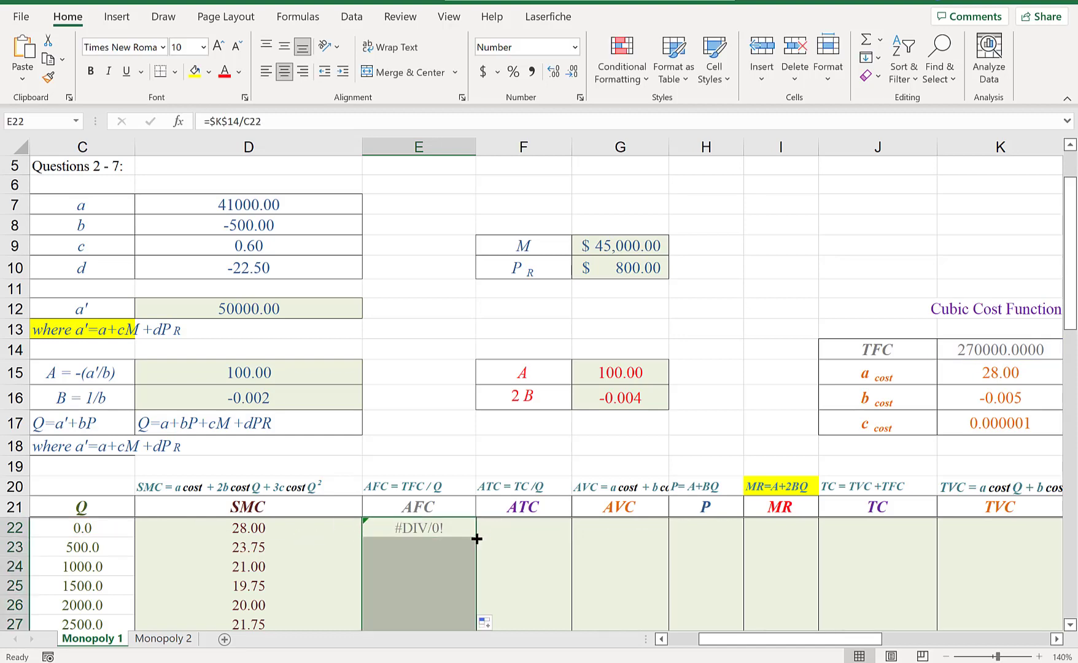
{"action": "scroll", "coordinate": [477, 538], "scroll_direction": "down", "scroll_amount": 4}
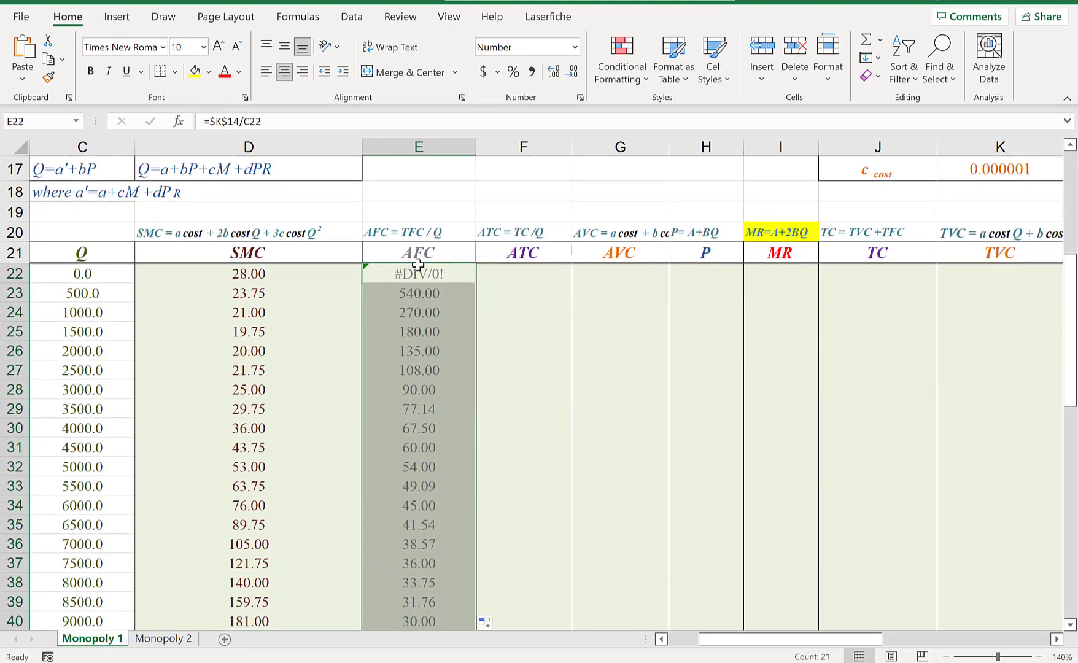
Replace the AFC entry for zero quantity in E22 with a dash and review the rest of the column
{"action": "left_click", "coordinate": [429, 272]}
{"action": "type", "text": "-"}
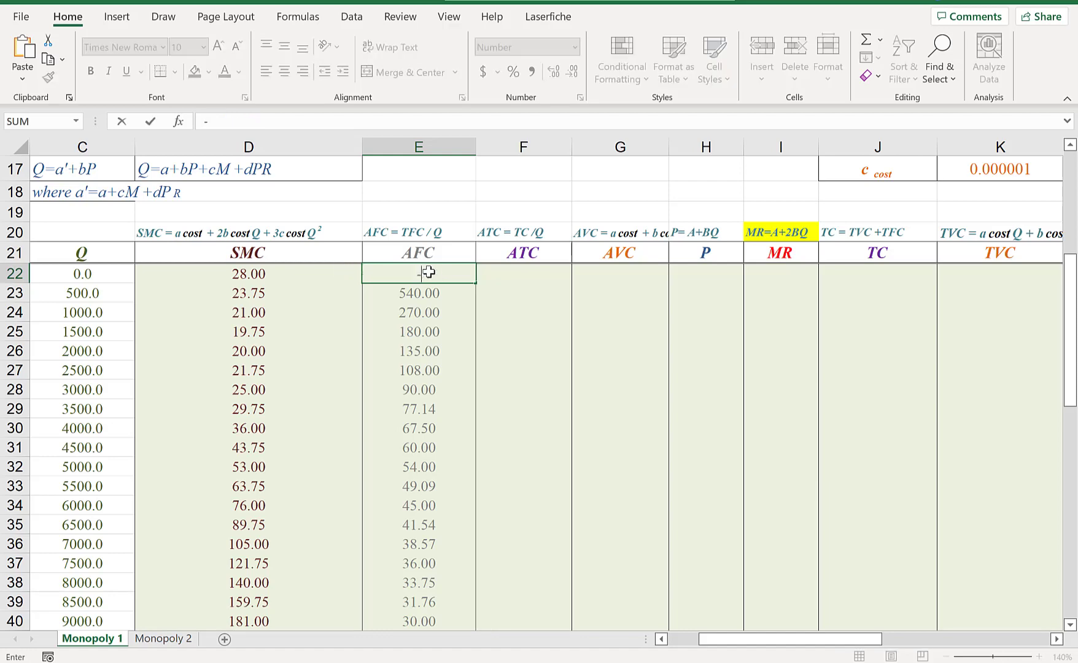
{"action": "key", "text": "Return"}
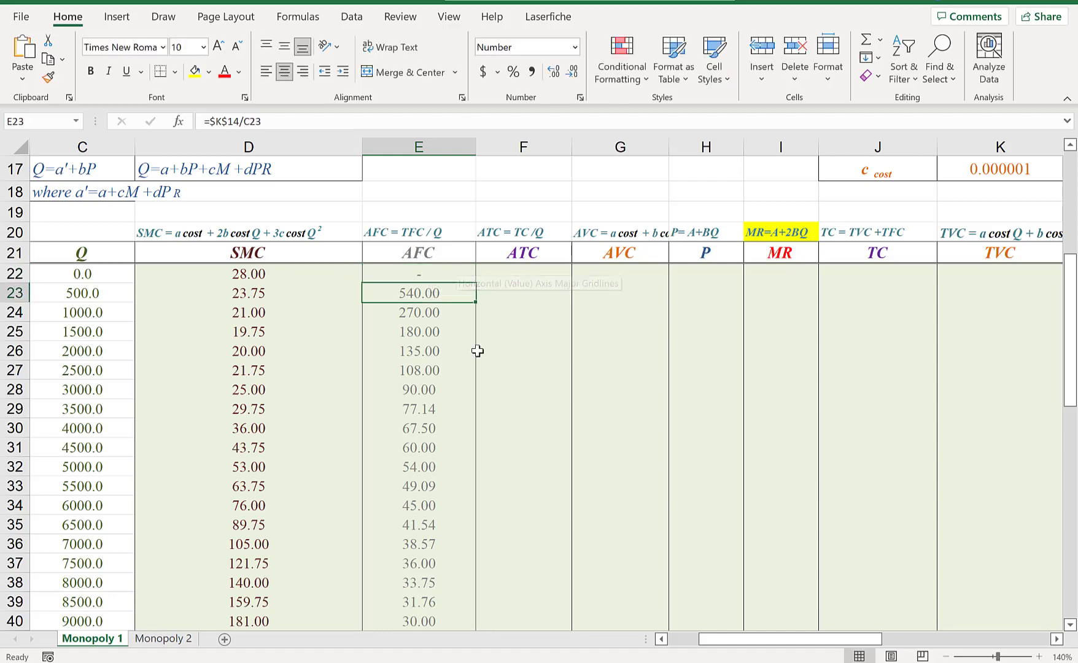
{"action": "scroll", "coordinate": [476, 351], "scroll_direction": "down", "scroll_amount": 2}
{"action": "scroll", "coordinate": [423, 216], "scroll_direction": "up", "scroll_amount": 1}
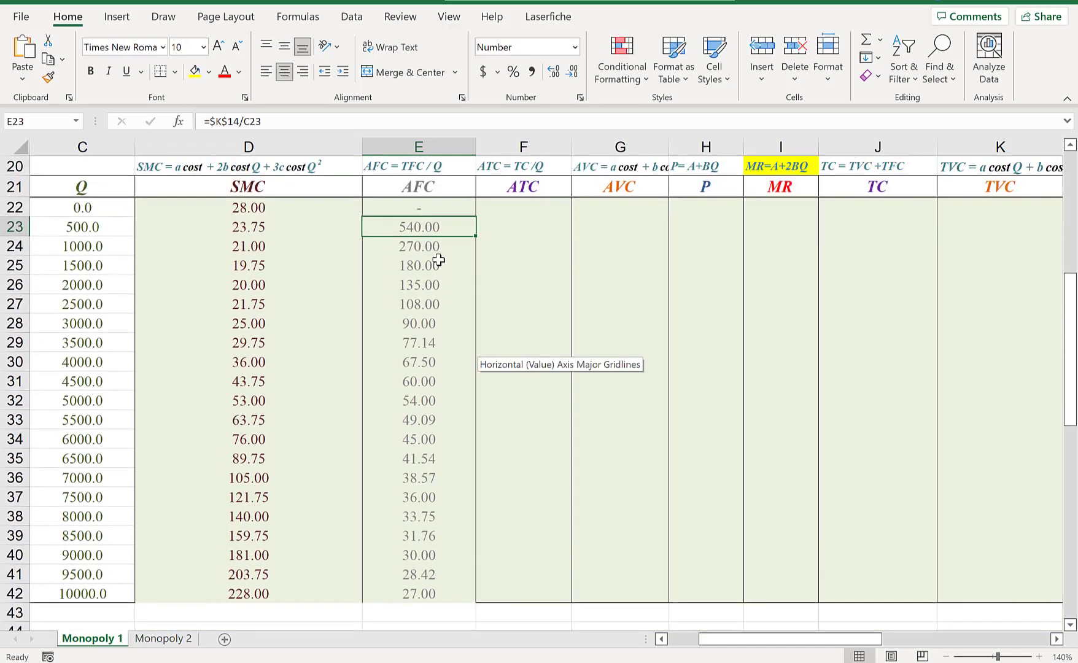
{"action": "left_click_drag", "start_coordinate": [440, 227], "coordinate": [438, 593]}
Widen column G until the full AVC formula heading fits, and narrow the SMC column D
{"action": "left_click", "coordinate": [548, 222]}
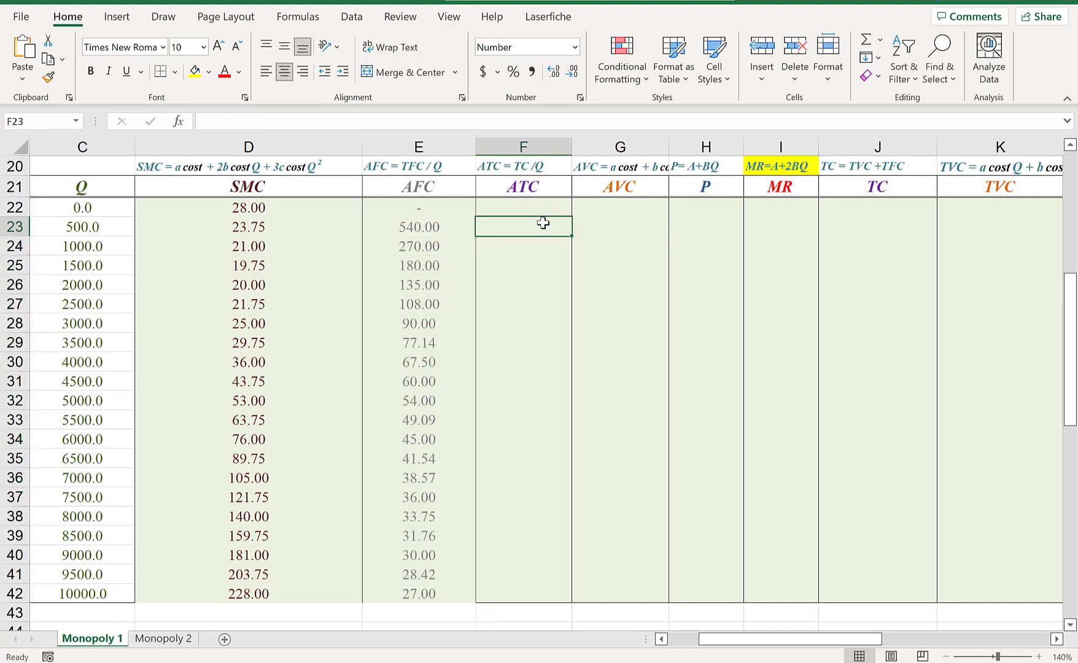
{"action": "left_click", "coordinate": [527, 203]}
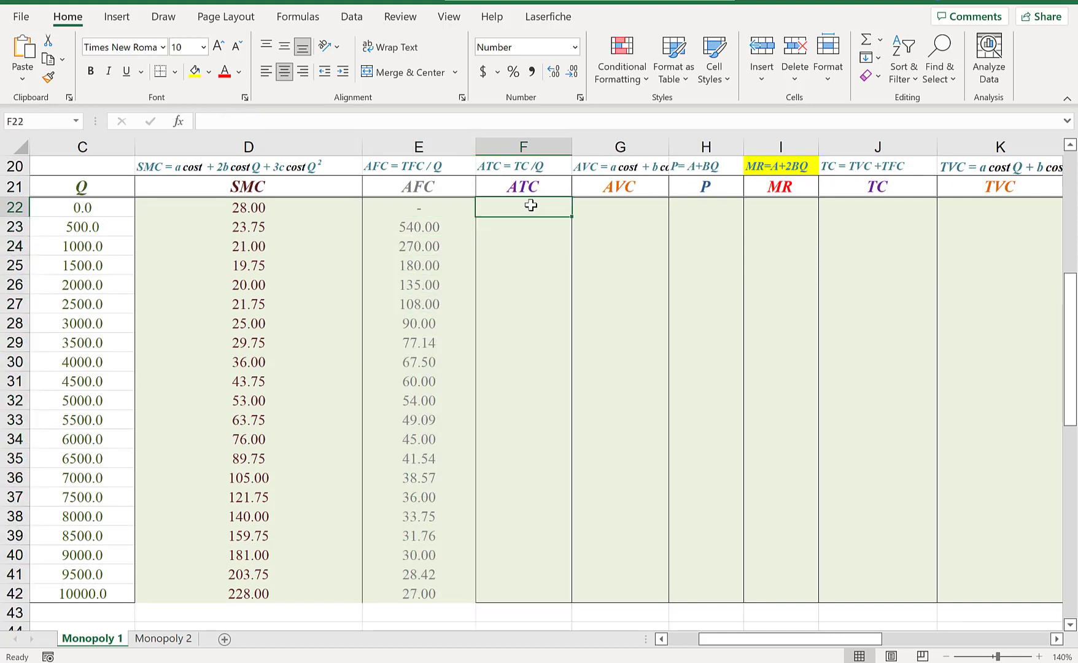
{"action": "left_click", "coordinate": [627, 215]}
{"action": "left_click_drag", "start_coordinate": [761, 645], "coordinate": [805, 642]}
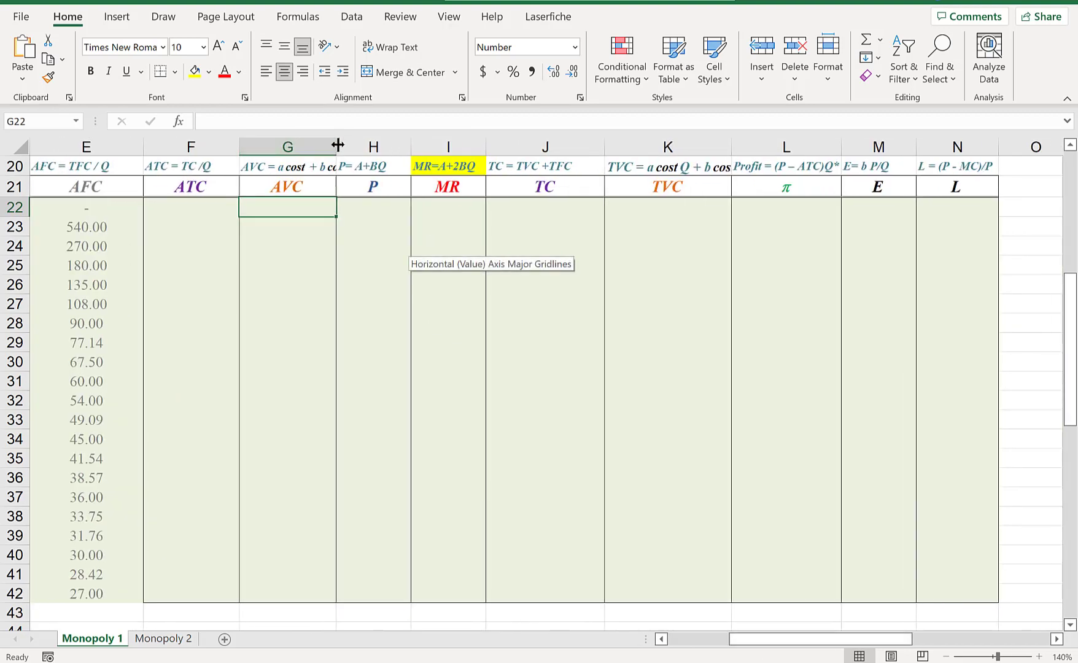
{"action": "left_click_drag", "start_coordinate": [337, 145], "coordinate": [425, 147]}
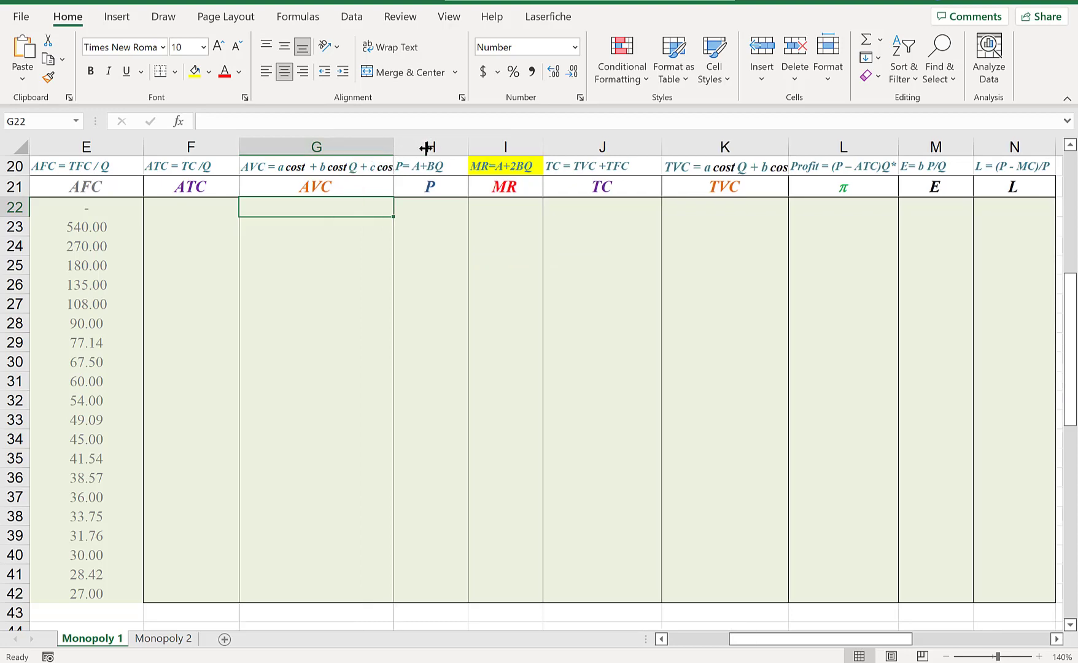
{"action": "scroll", "coordinate": [498, 221], "scroll_direction": "up", "scroll_amount": 3}
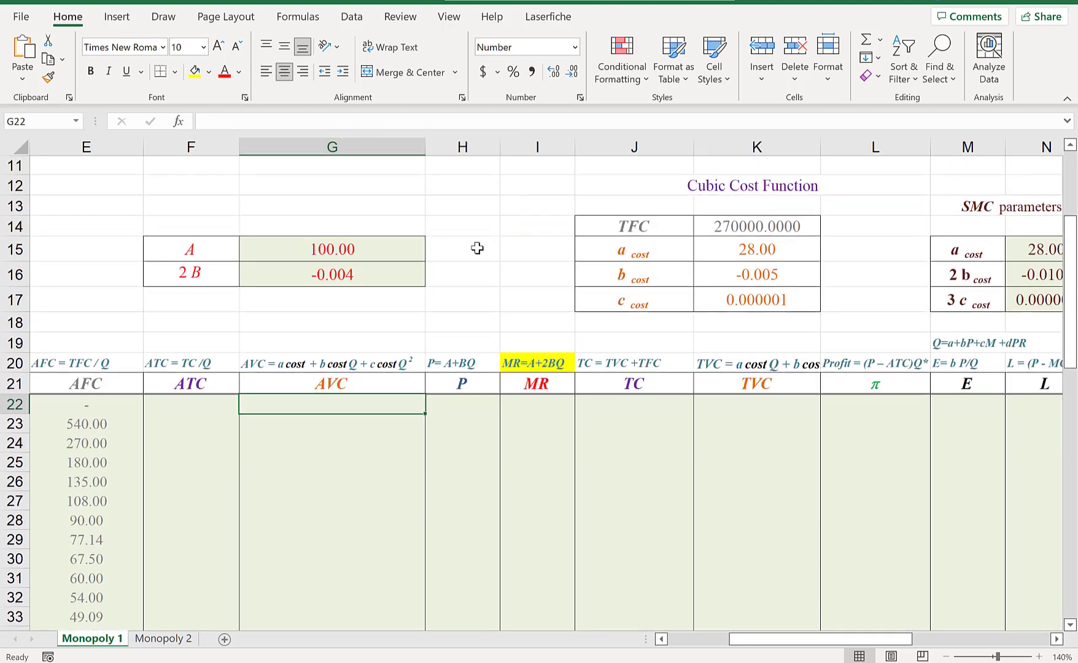
{"action": "left_click_drag", "start_coordinate": [762, 641], "coordinate": [716, 648]}
{"action": "left_click_drag", "start_coordinate": [430, 154], "coordinate": [257, 148]}
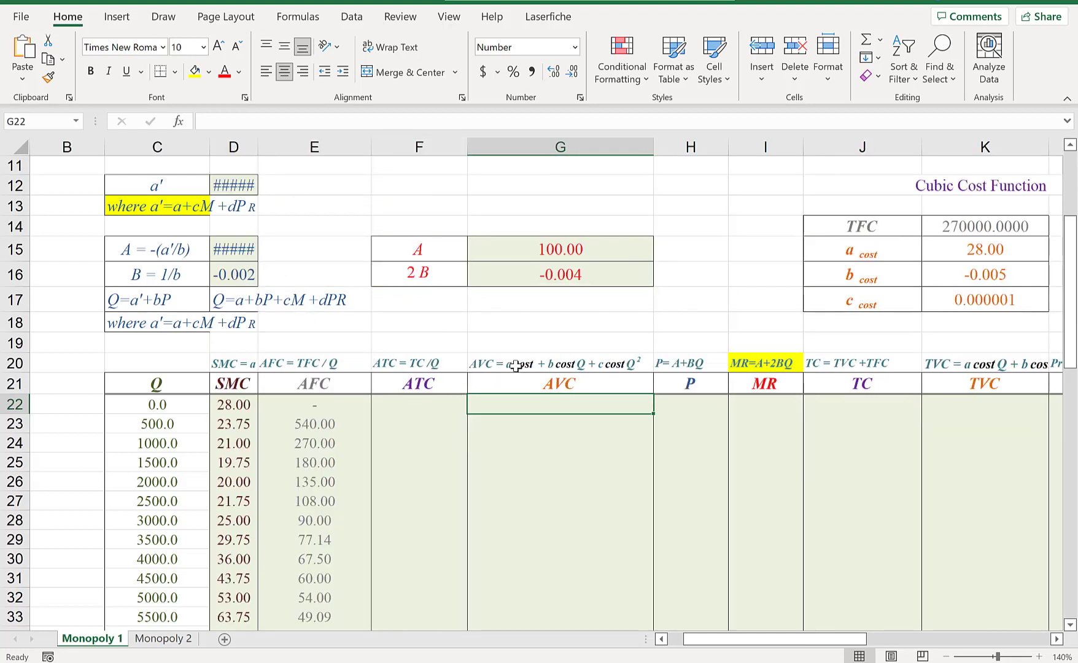
Start the AVC formula in cell G22 with the absolute a cost reference, =$K$15+
{"action": "type", "text": "="}
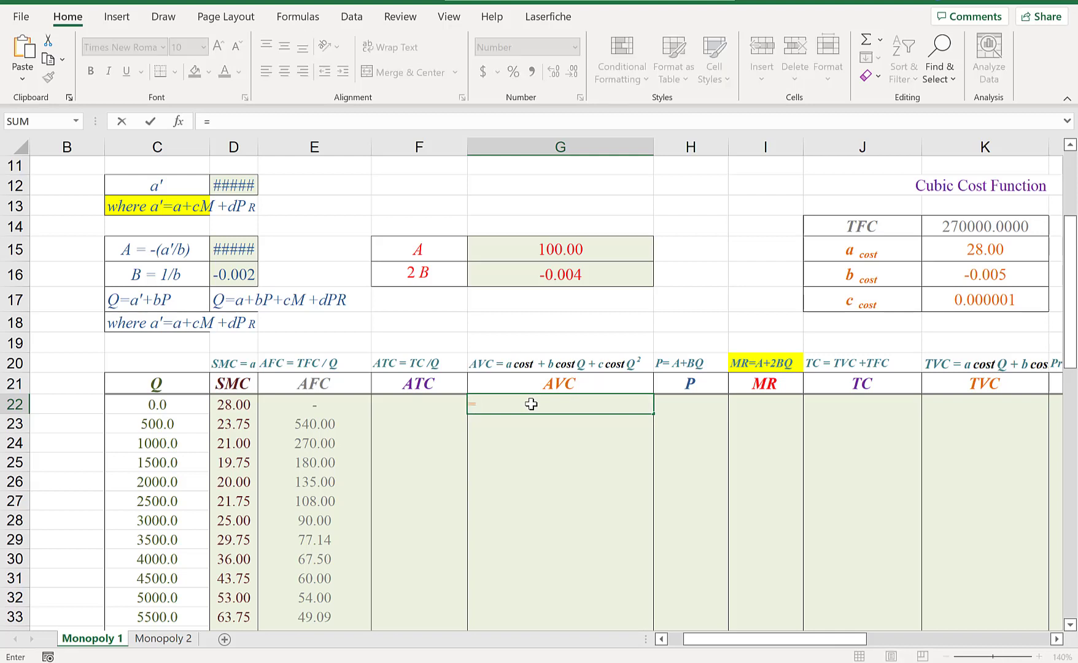
{"action": "left_click", "coordinate": [929, 255]}
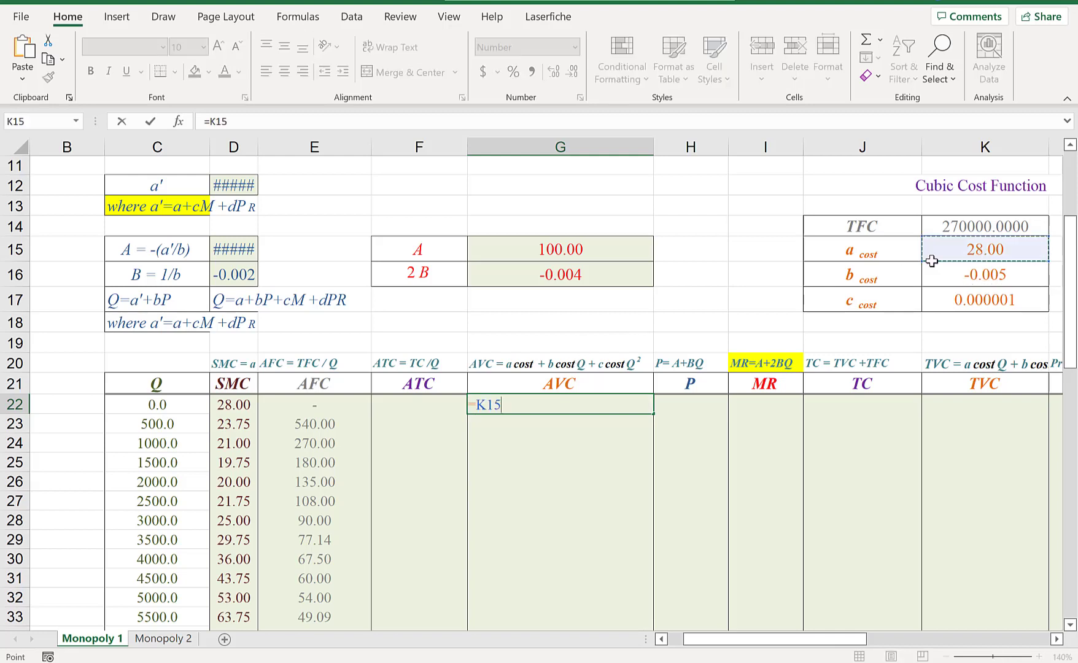
{"action": "left_click", "coordinate": [481, 404]}
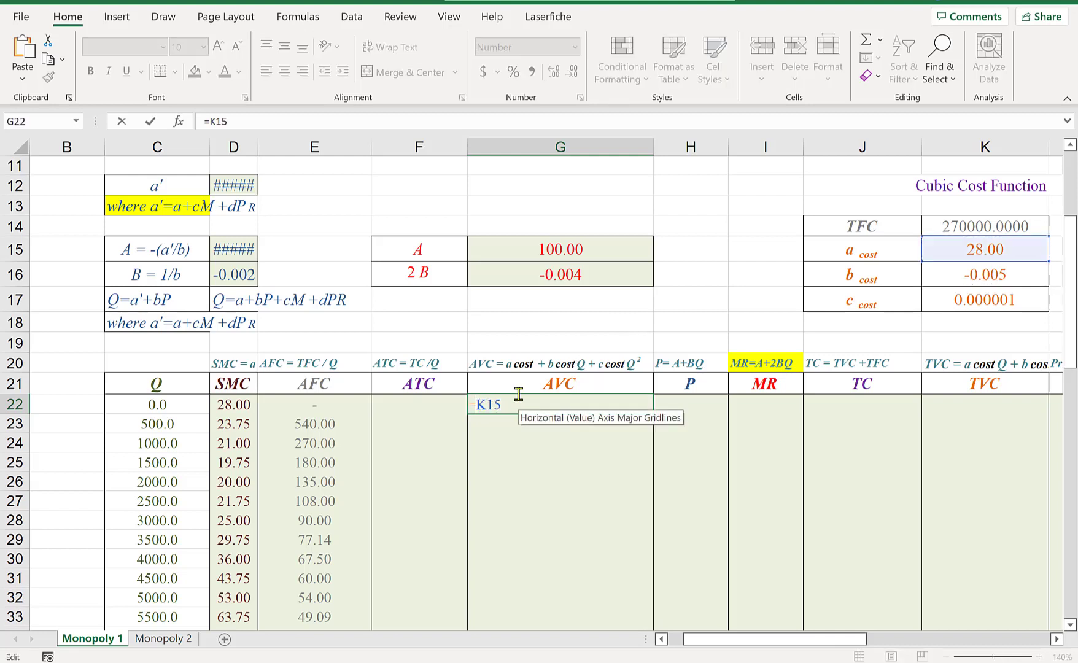
{"action": "type", "text": "$K$"}
{"action": "left_click", "coordinate": [575, 400]}
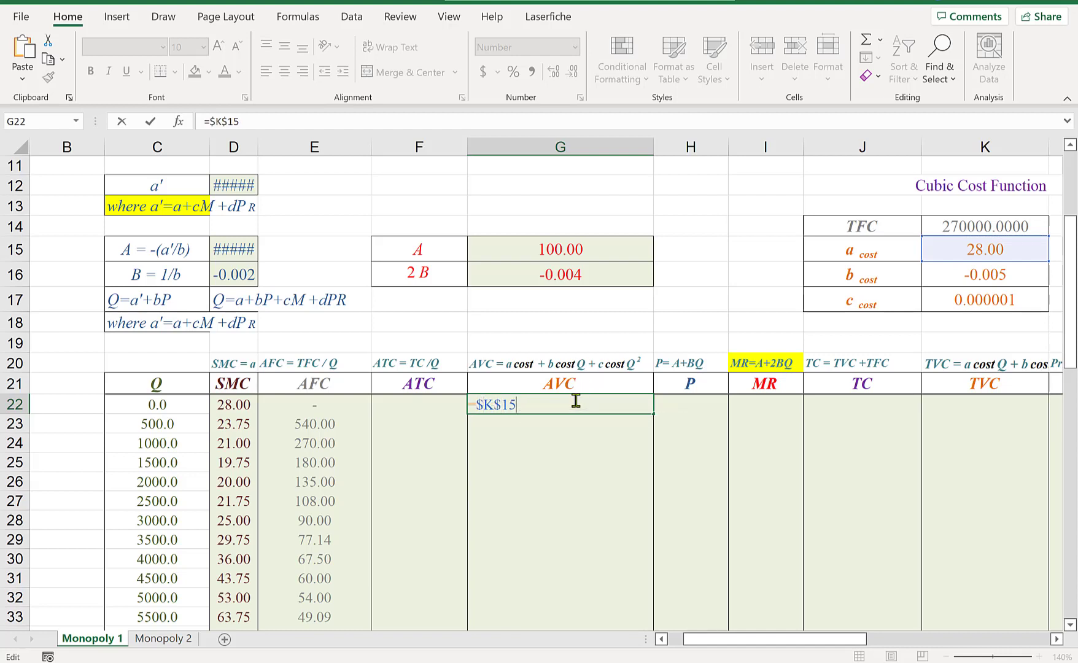
{"action": "type", "text": "+"}
Extend the AVC formula in G22 with the b cost term, $K$16*C22, keeping K16 absolute
{"action": "left_click", "coordinate": [992, 287]}
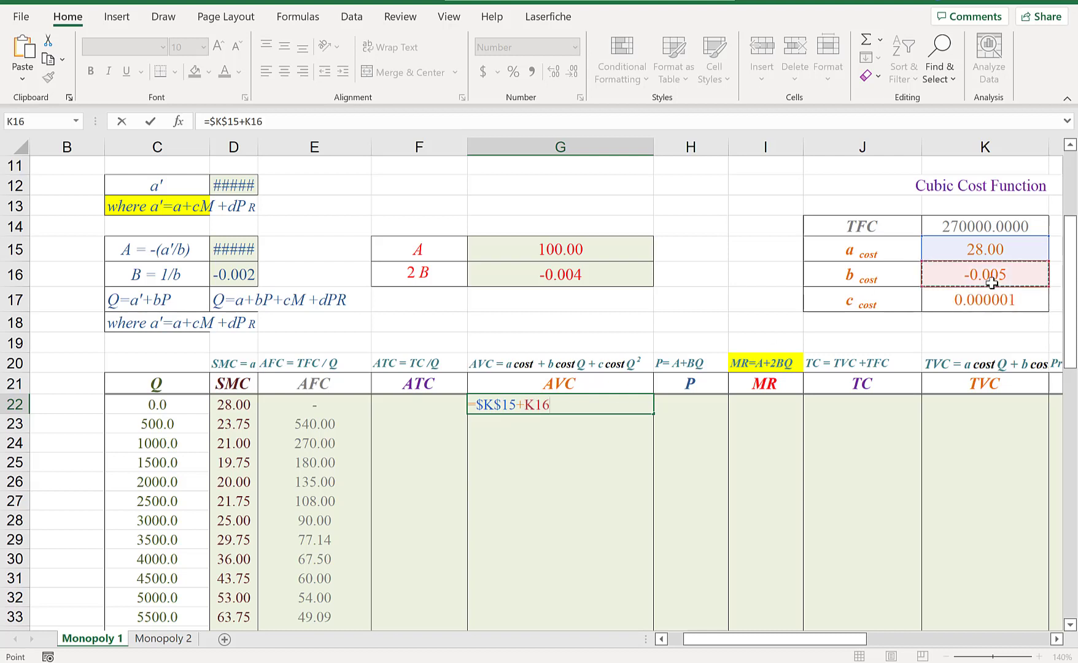
{"action": "left_click", "coordinate": [524, 404]}
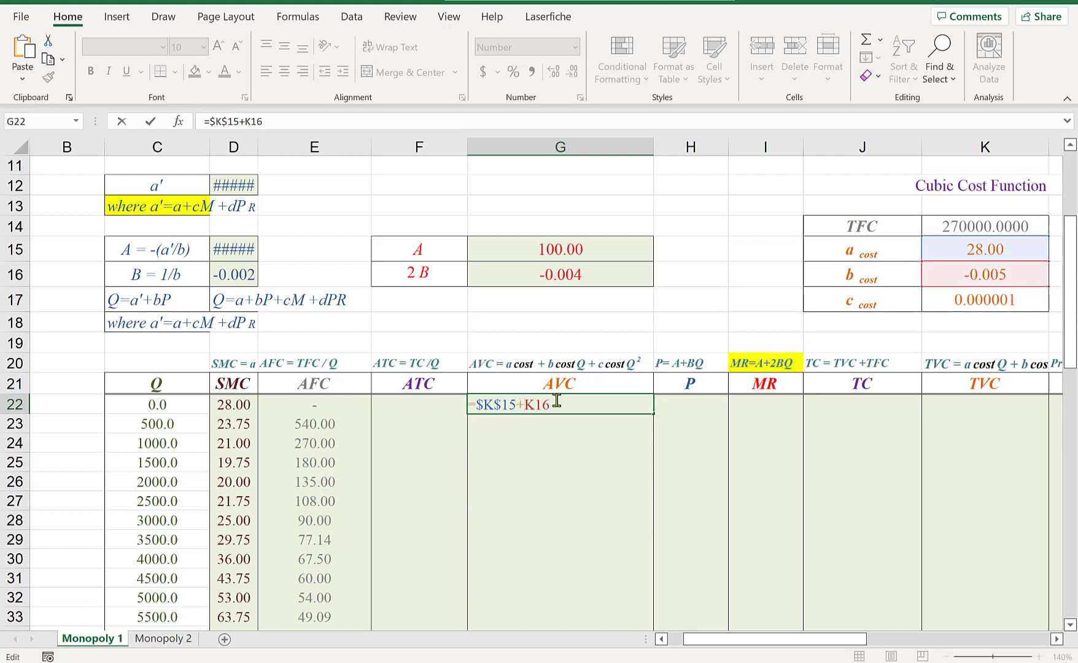
{"action": "type", "text": "$"}
{"action": "key", "text": "Right"}
{"action": "type", "text": "$"}
{"action": "left_click", "coordinate": [182, 408]}
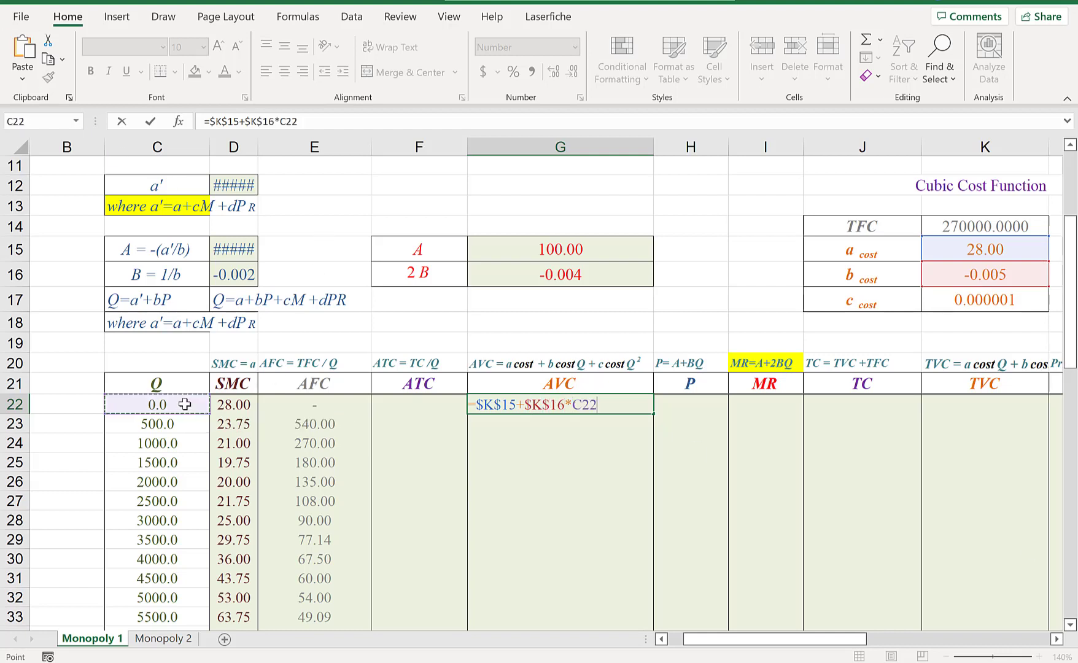
Complete the AVC formula in G22 with the c cost term, +$K$17*C22^2, enter it and reselect the cell
{"action": "type", "text": "+"}
{"action": "left_click", "coordinate": [968, 297]}
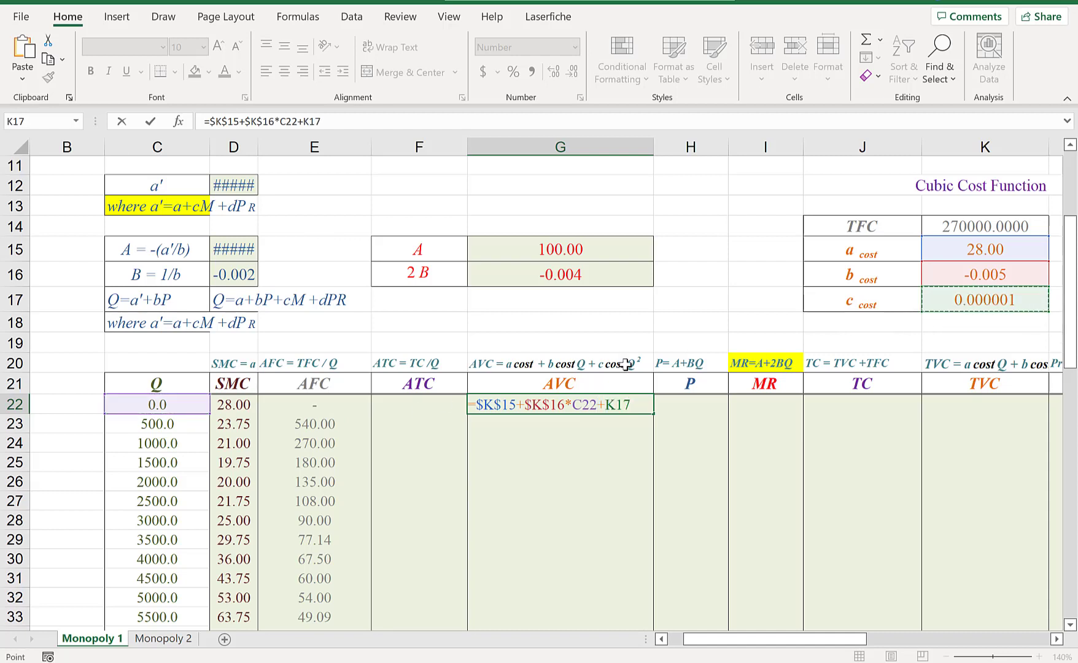
{"action": "left_click", "coordinate": [604, 405]}
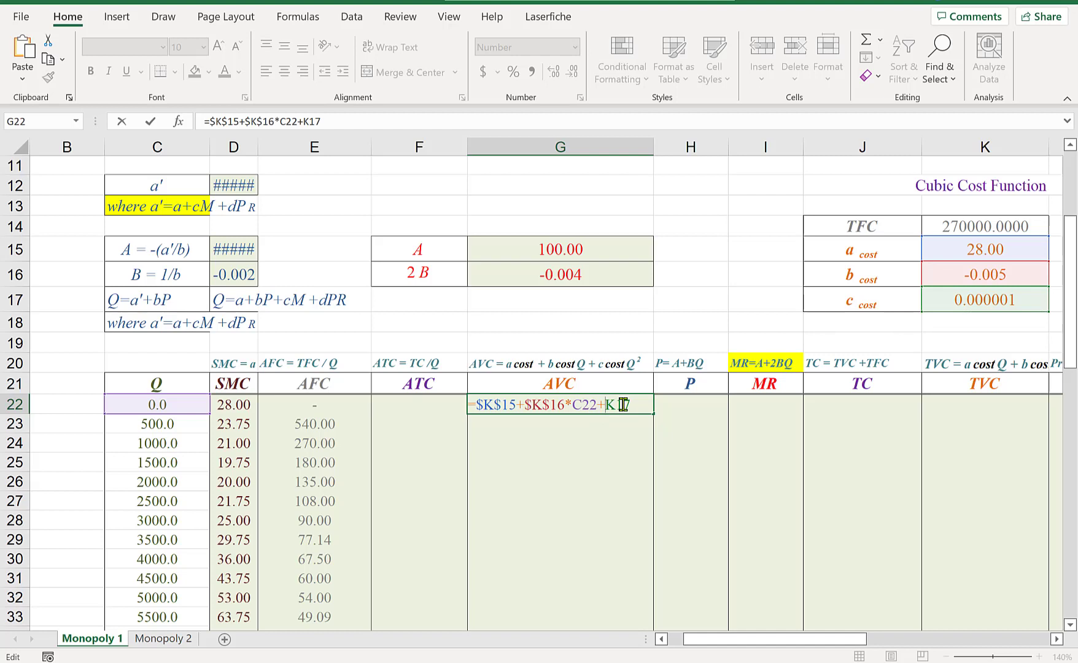
{"action": "type", "text": "$K$"}
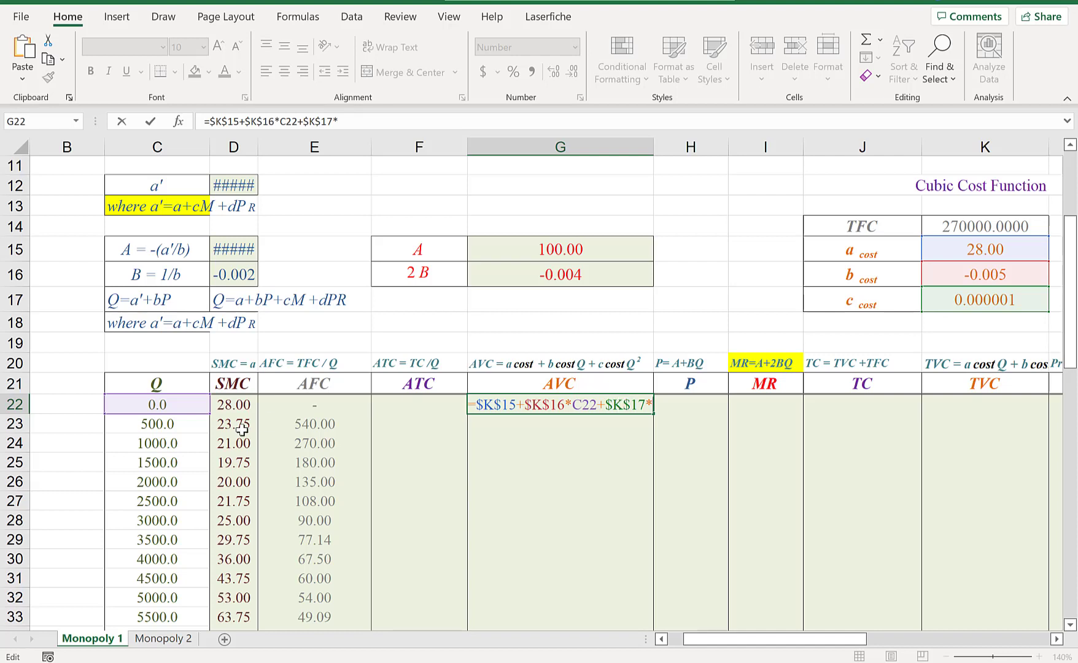
{"action": "left_click", "coordinate": [192, 408]}
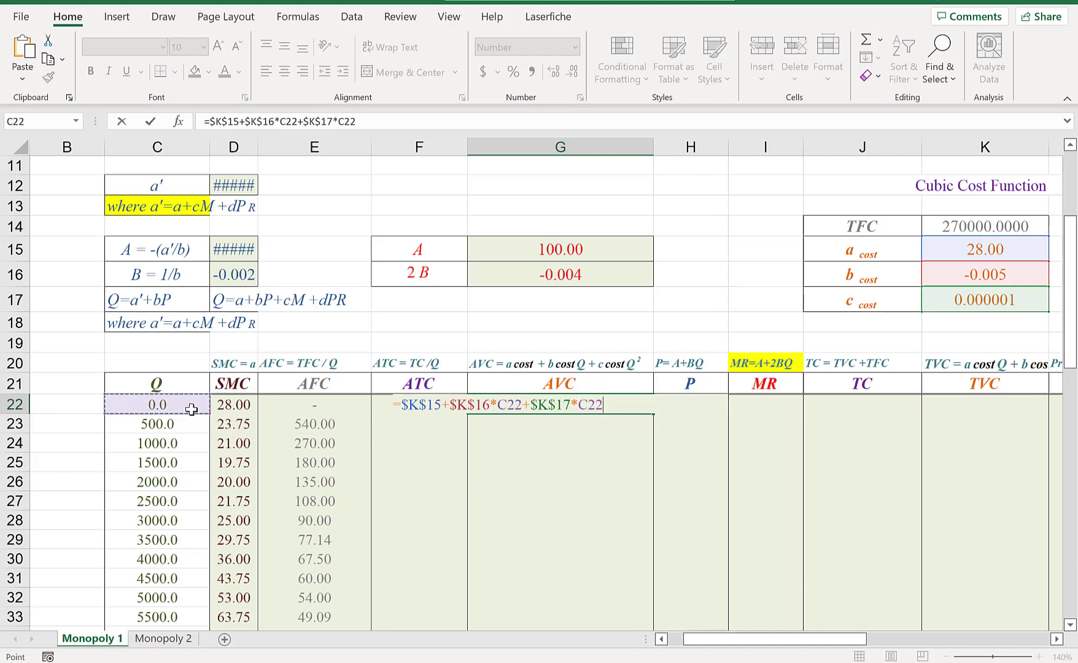
{"action": "type", "text": "^2"}
{"action": "key", "text": "Return"}
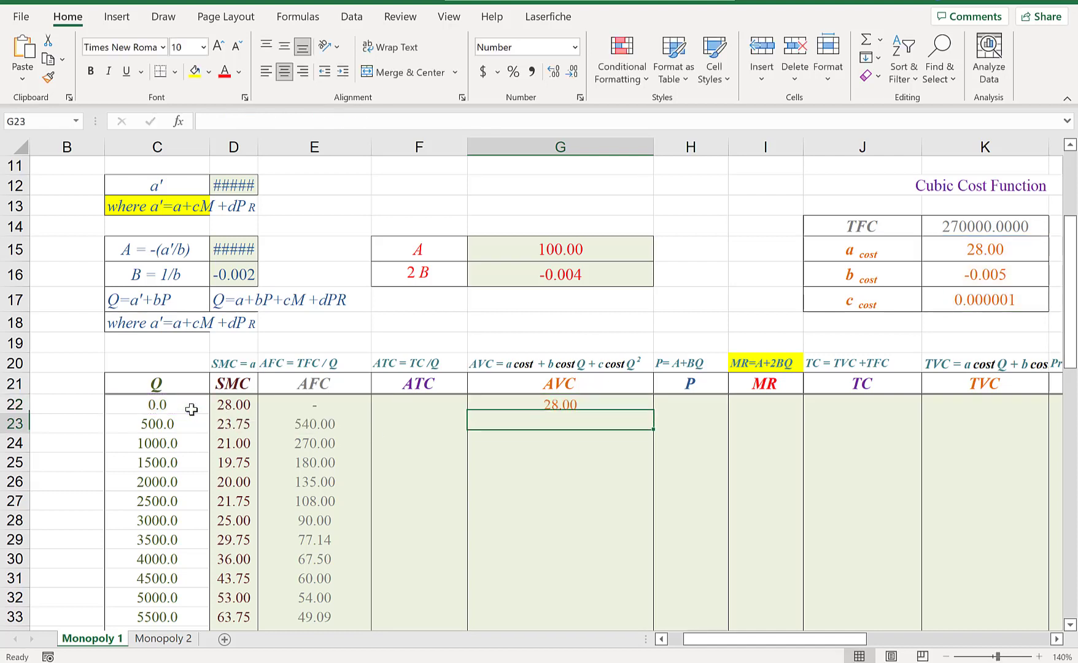
{"action": "left_click", "coordinate": [646, 409]}
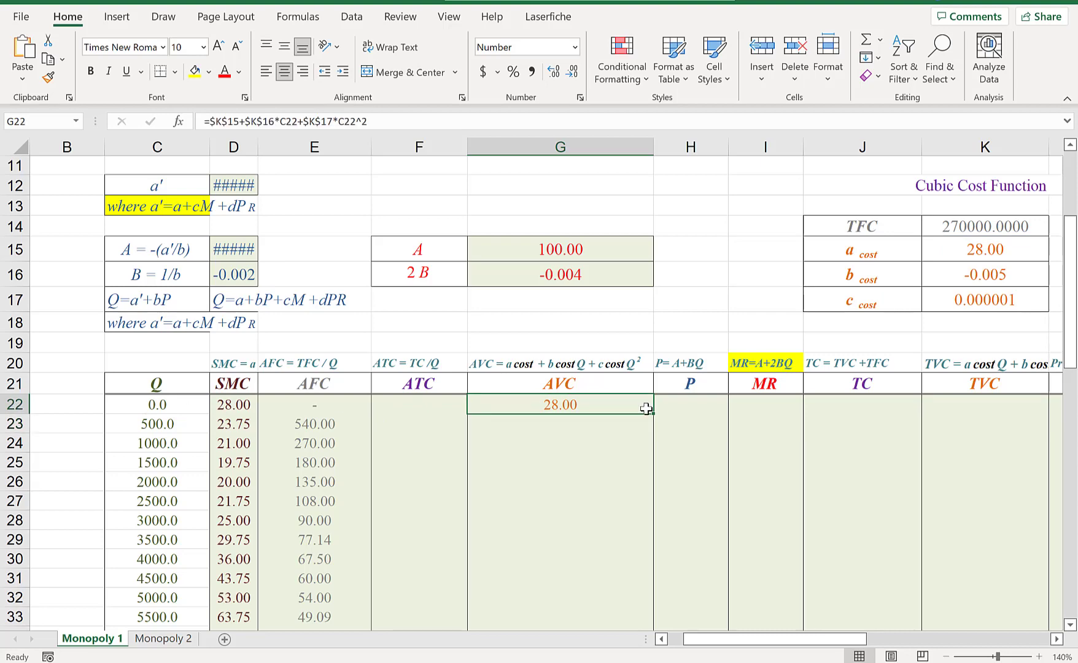
Fill the AVC formula from G22 down column G to row 42 and check the AVC curve on the chart
{"action": "double_click", "coordinate": [653, 412]}
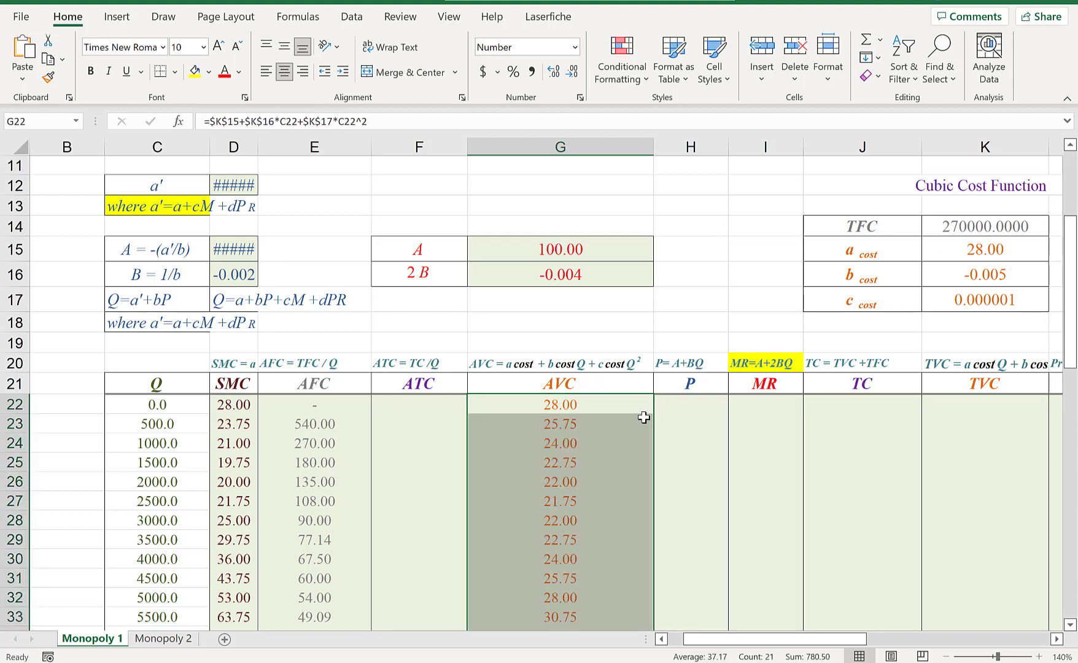
{"action": "scroll", "coordinate": [645, 417], "scroll_direction": "down", "scroll_amount": 3}
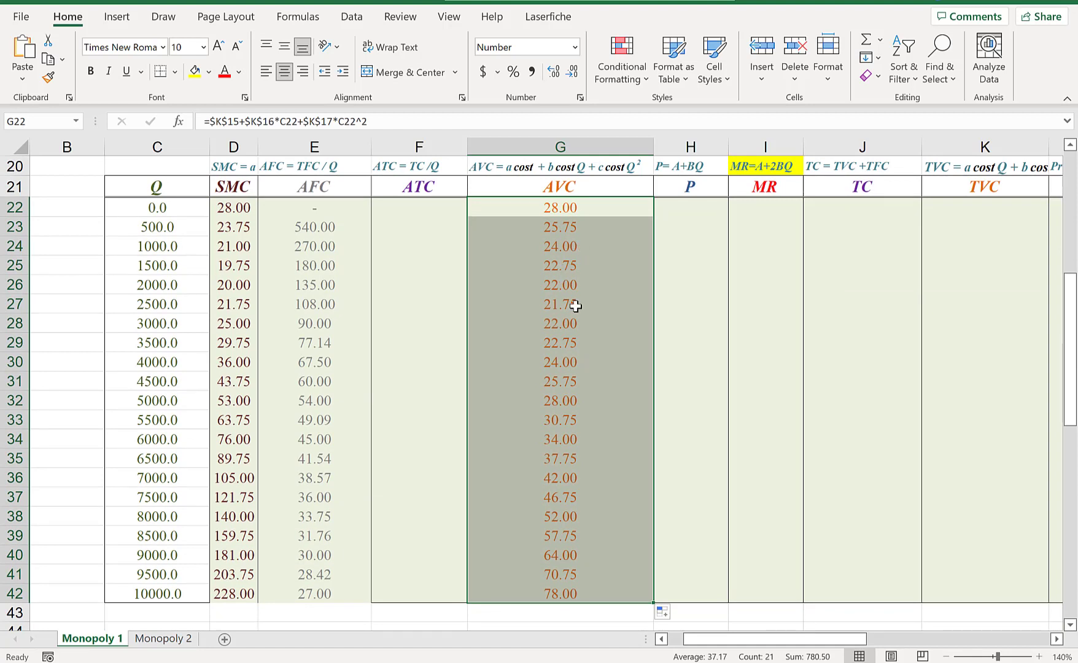
{"action": "left_click", "coordinate": [577, 312]}
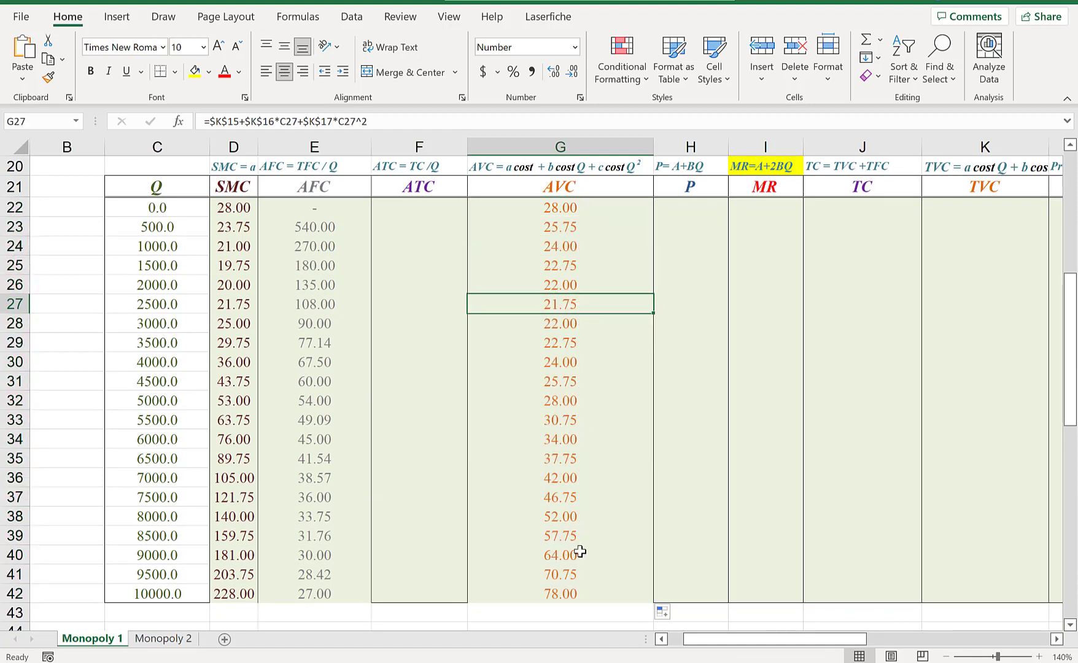
{"action": "left_click_drag", "start_coordinate": [707, 637], "coordinate": [835, 638]}
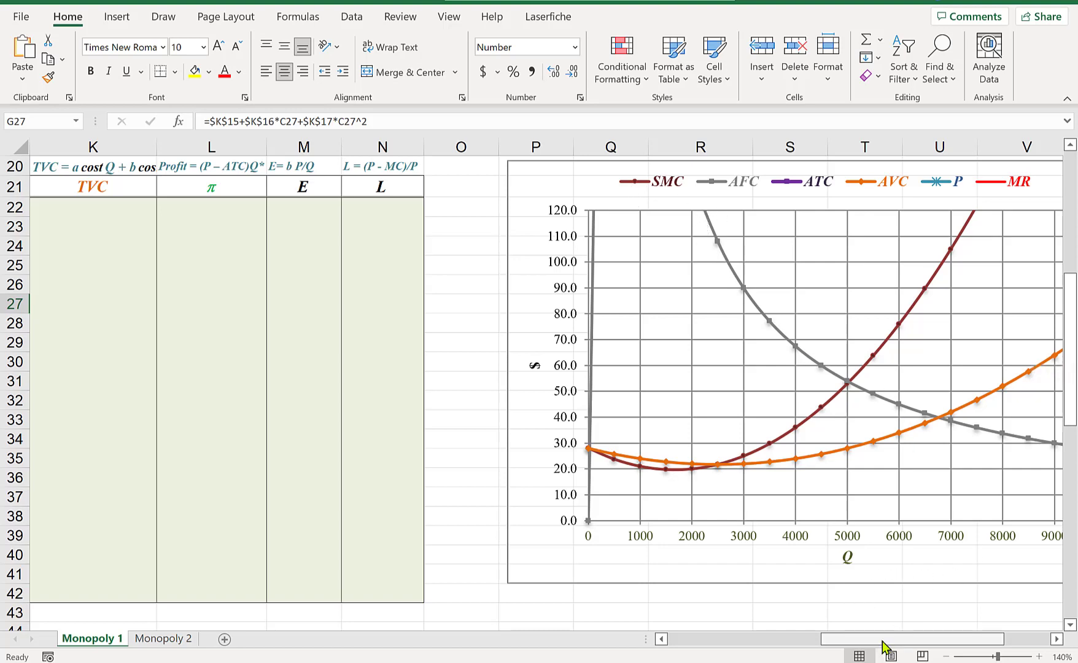
{"action": "left_click_drag", "start_coordinate": [882, 642], "coordinate": [680, 641]}
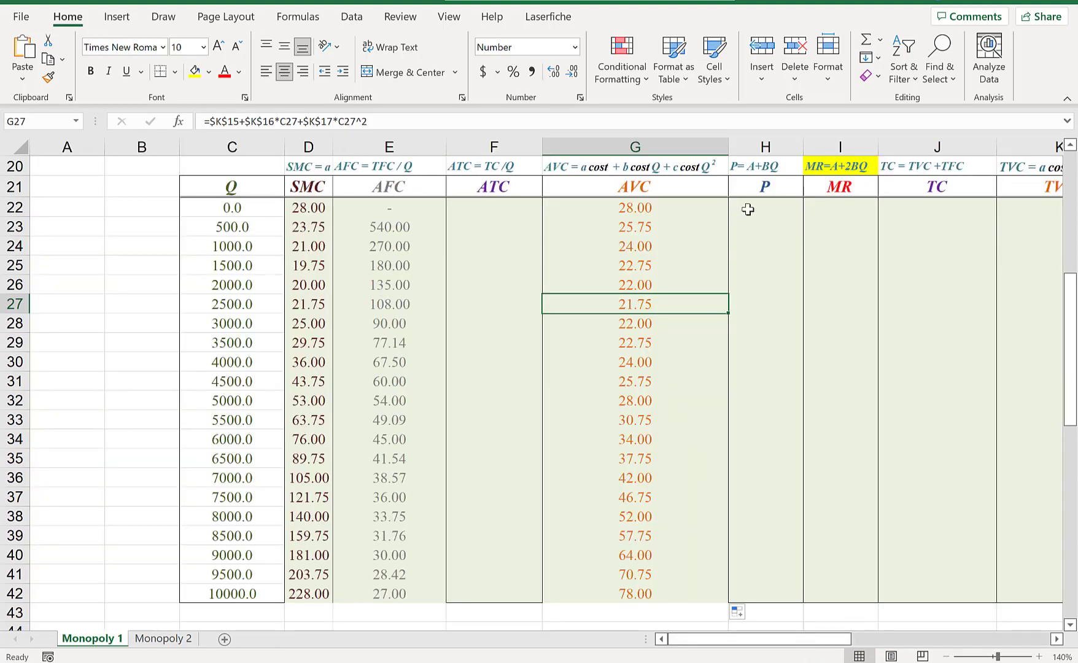
Highlight the P= A+BQ formula heading in H20 with yellow fill
{"action": "left_click", "coordinate": [784, 212]}
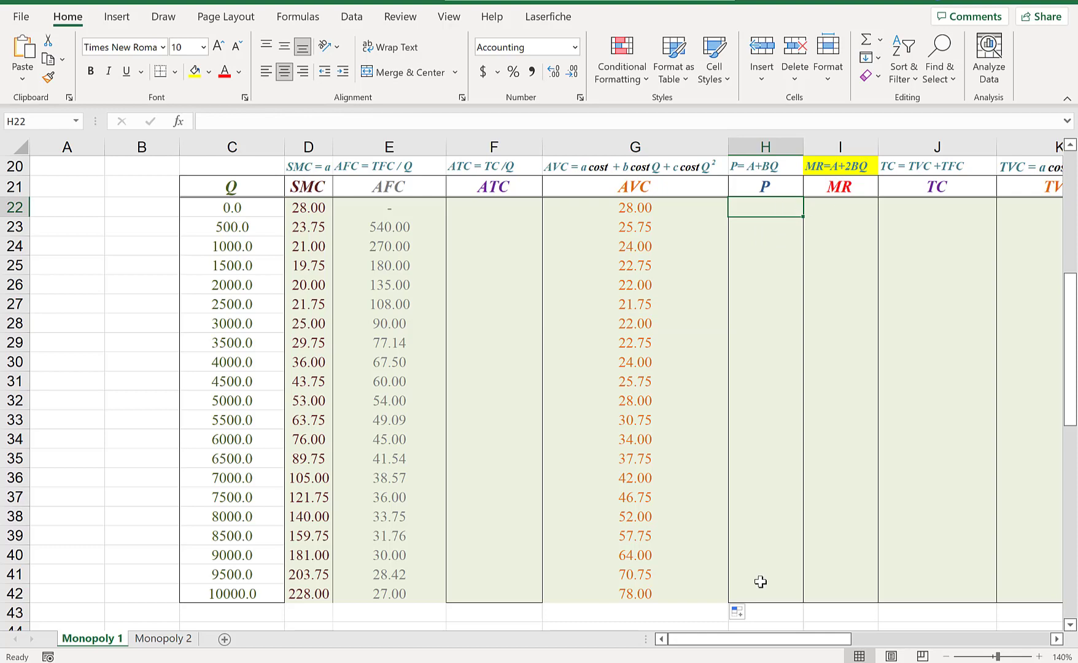
{"action": "left_click_drag", "start_coordinate": [753, 643], "coordinate": [769, 642]}
{"action": "scroll", "coordinate": [730, 435], "scroll_direction": "up", "scroll_amount": 2}
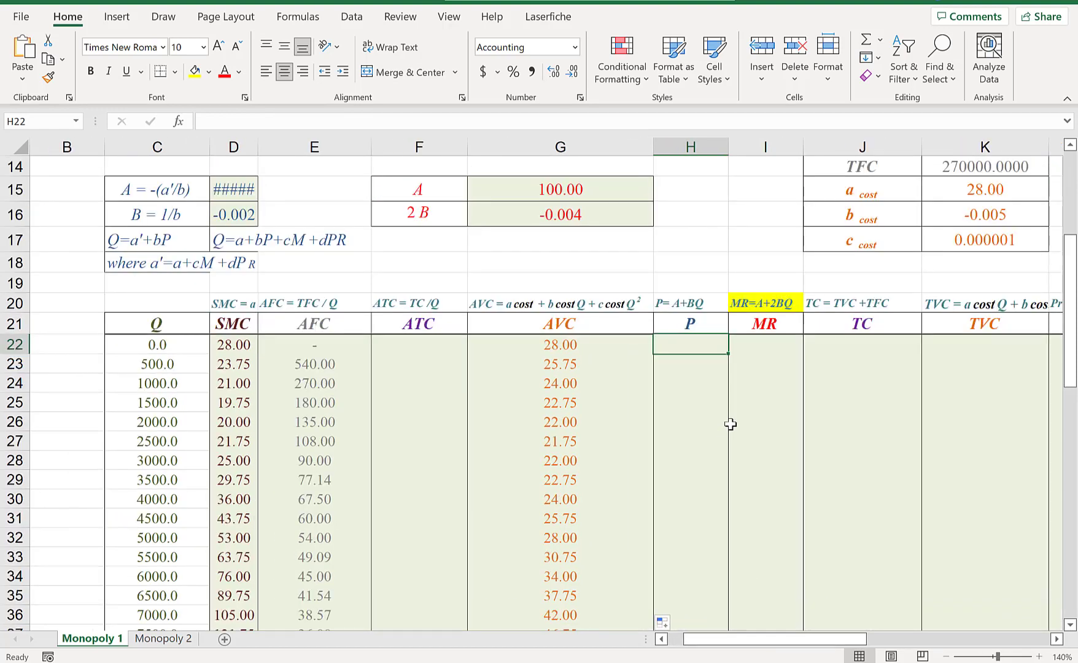
{"action": "left_click", "coordinate": [693, 305]}
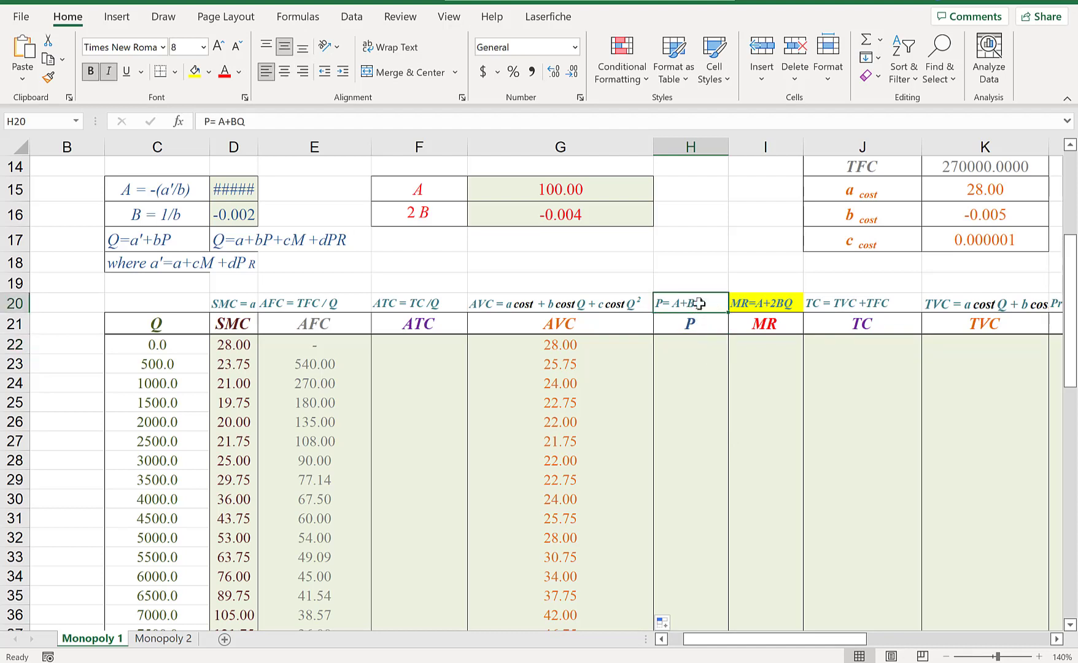
{"action": "left_click", "coordinate": [196, 71]}
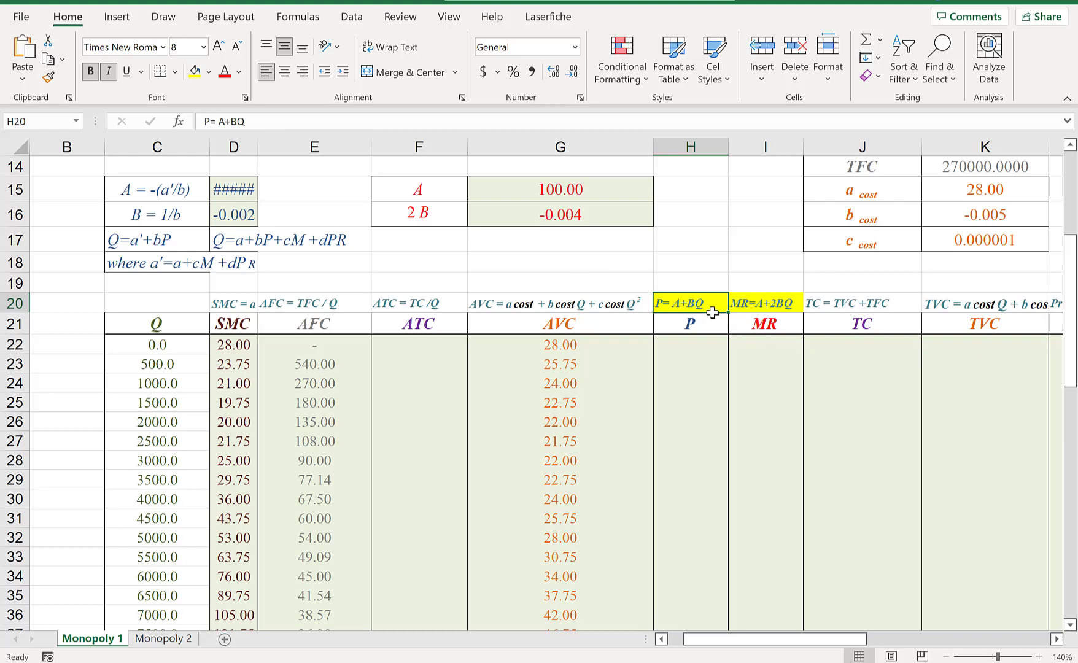
Start the price formula in H22 with the absolute reference to demand intercept A, =$D$15+
{"action": "left_click", "coordinate": [693, 344]}
{"action": "type", "text": "="}
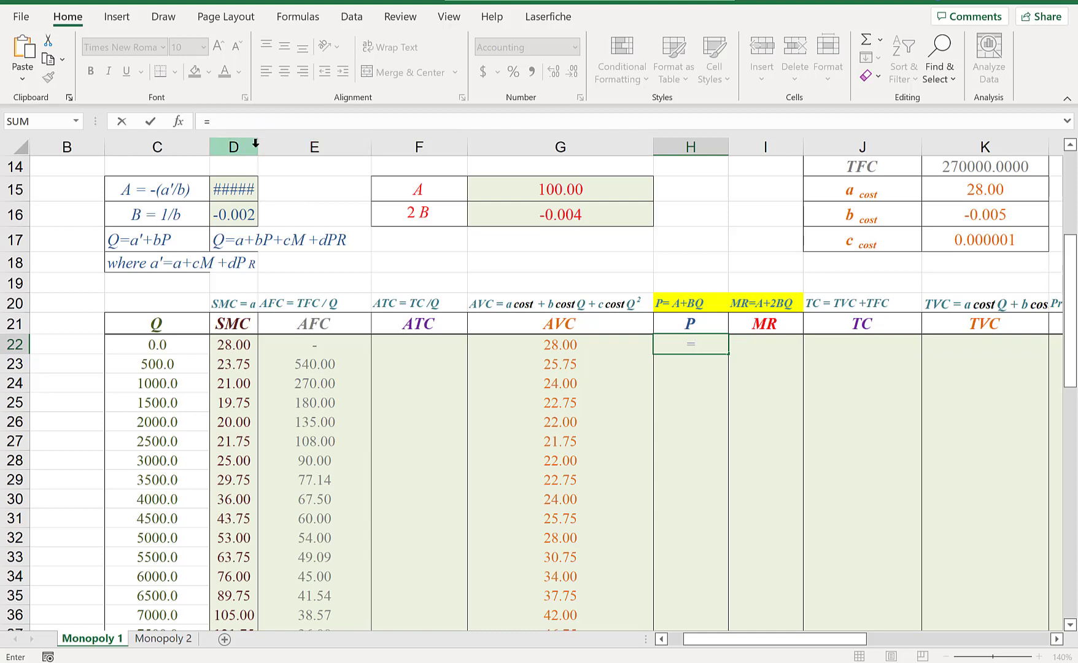
{"action": "left_click", "coordinate": [229, 186]}
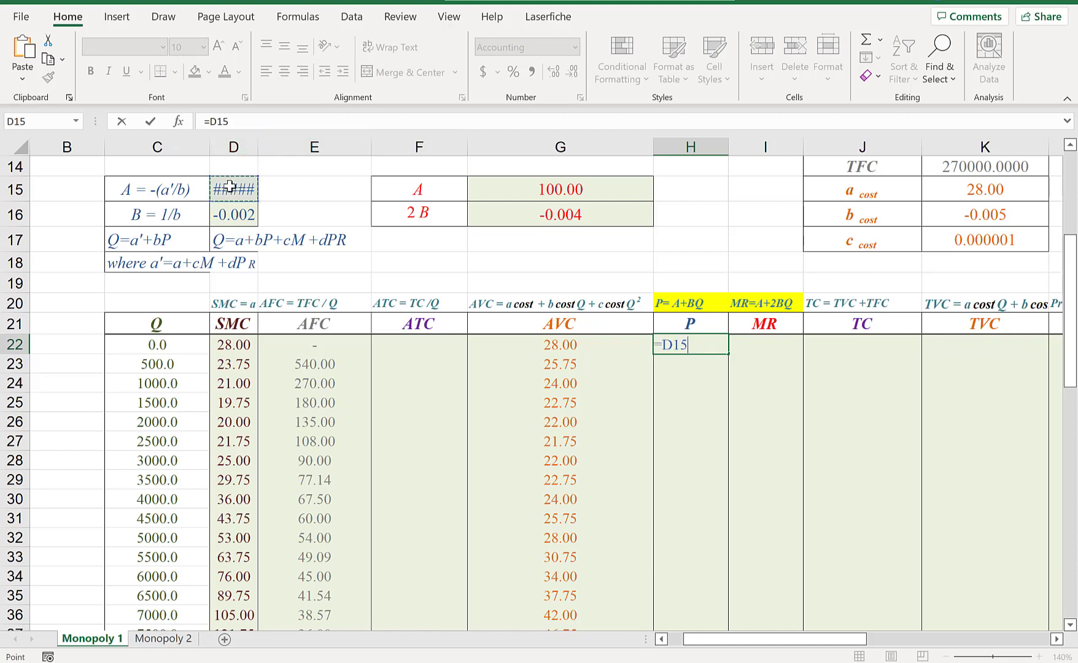
{"action": "left_click", "coordinate": [666, 346]}
{"action": "type", "text": "$D$15+"}
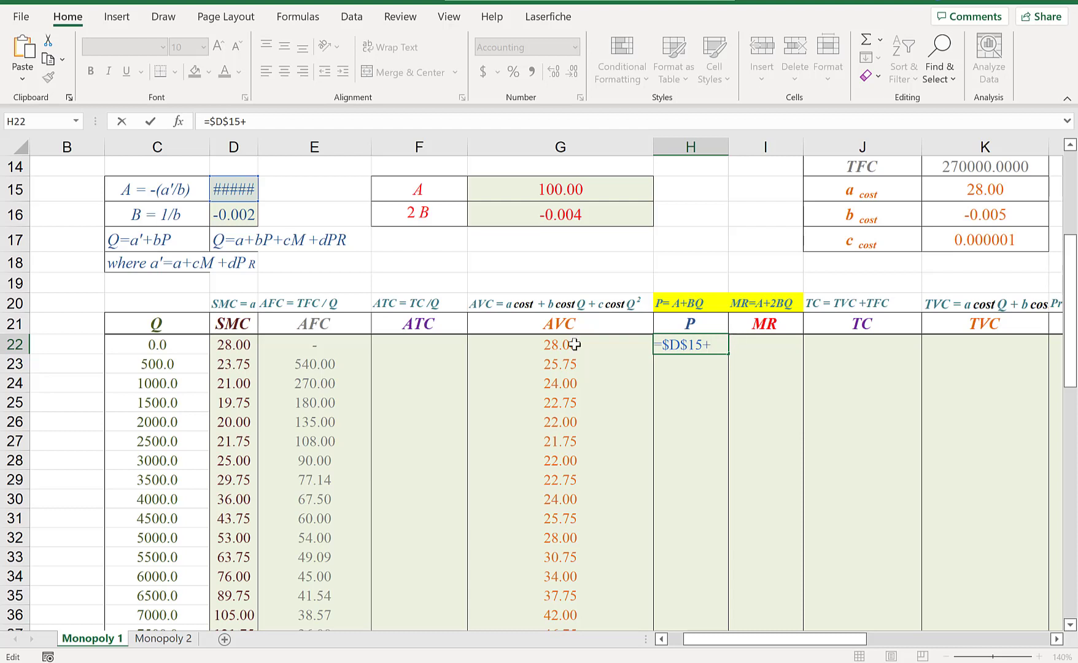
Complete the price formula in H22 with the slope term $D$16*C22, keeping D16 absolute, and enter it
{"action": "left_click", "coordinate": [250, 219]}
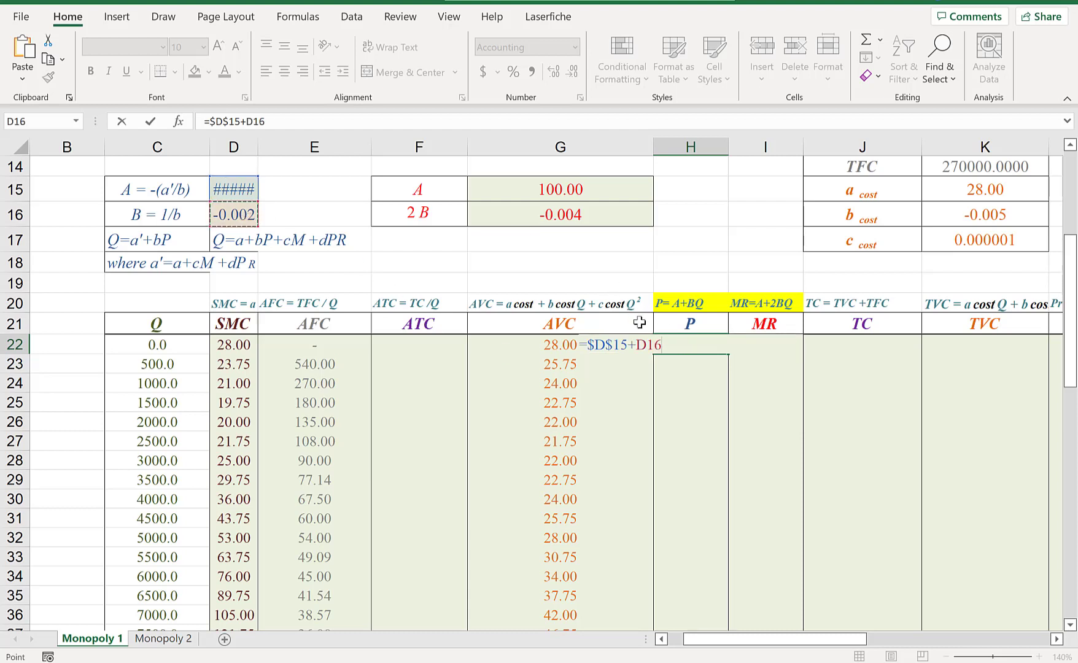
{"action": "left_click", "coordinate": [636, 345]}
{"action": "type", "text": "$D$"}
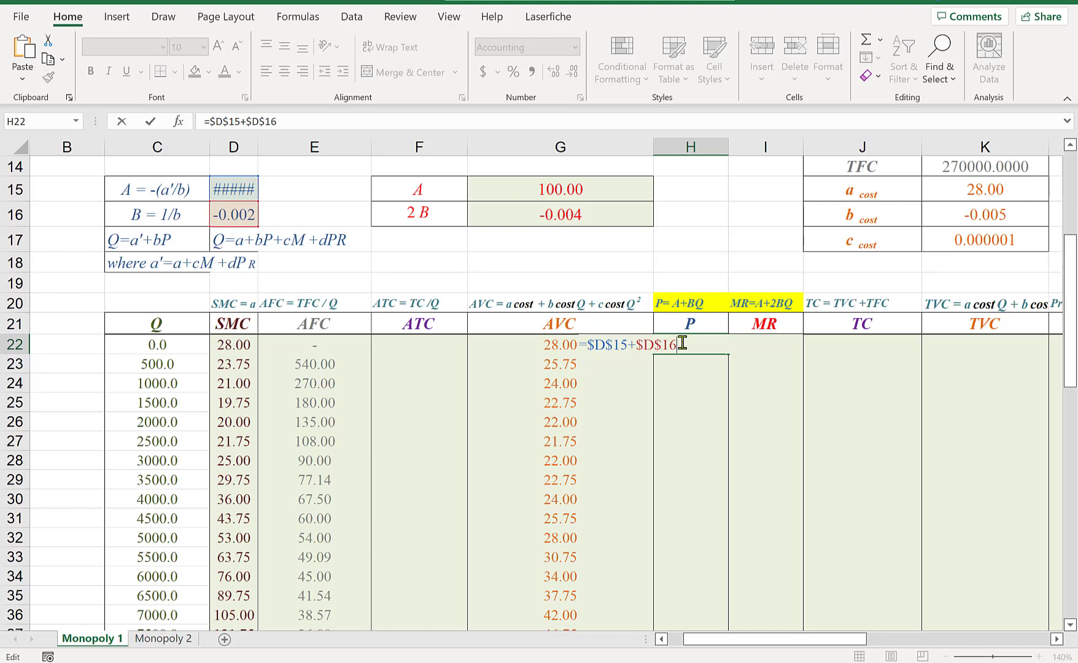
{"action": "left_click", "coordinate": [150, 344]}
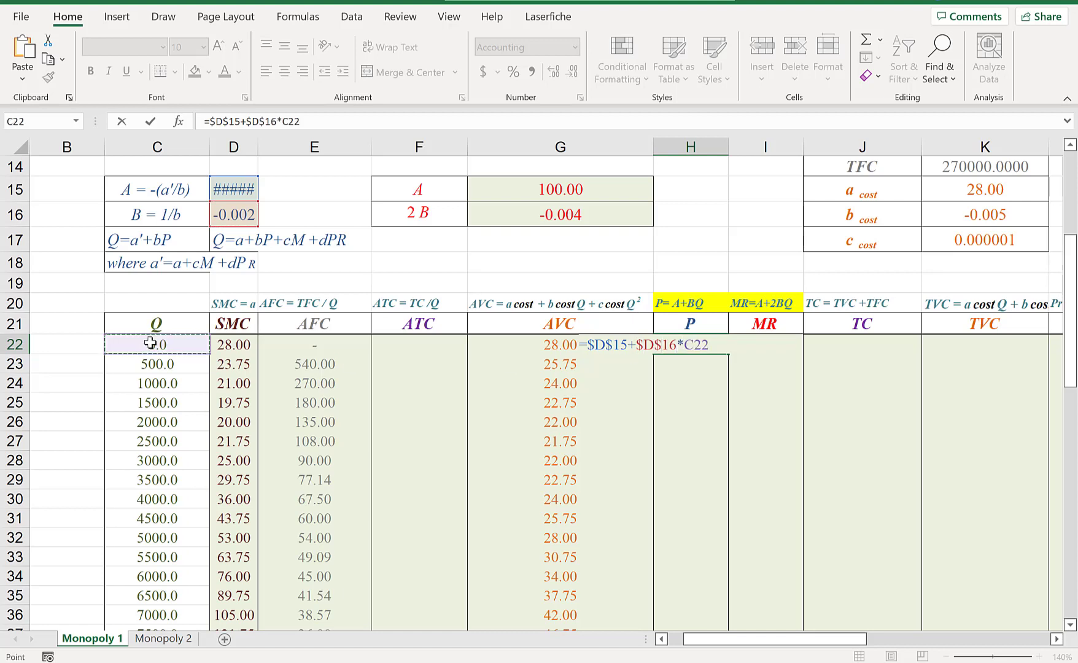
{"action": "key", "text": "Return"}
Fill the price formula from H22 down column H to row 42 and compare several prices with their quantities in column C
{"action": "left_click", "coordinate": [683, 342]}
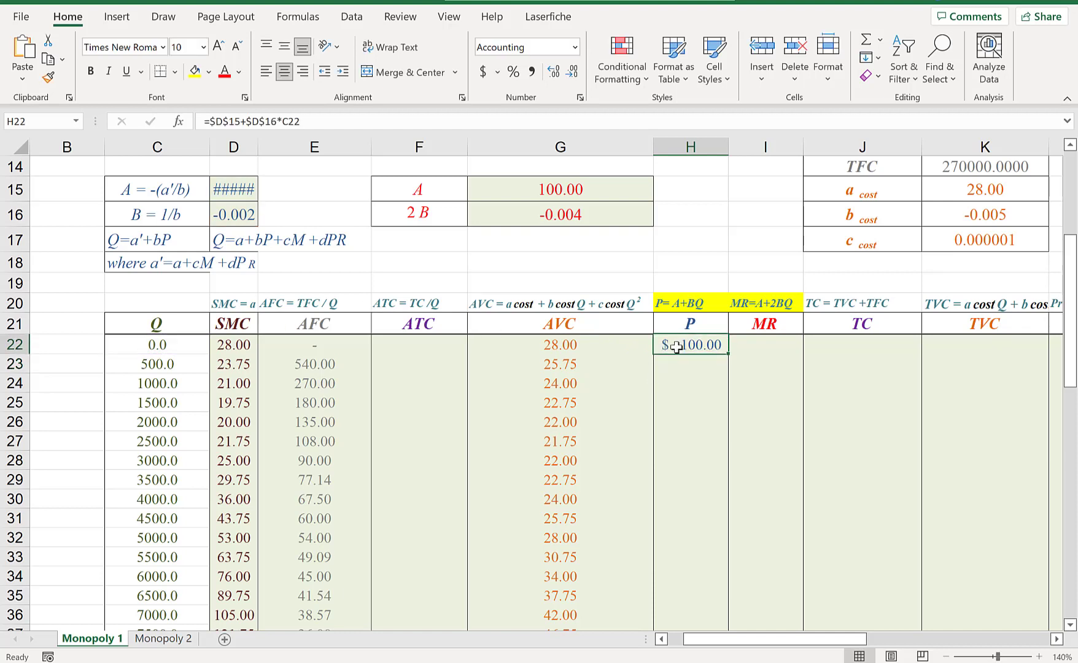
{"action": "double_click", "coordinate": [729, 355]}
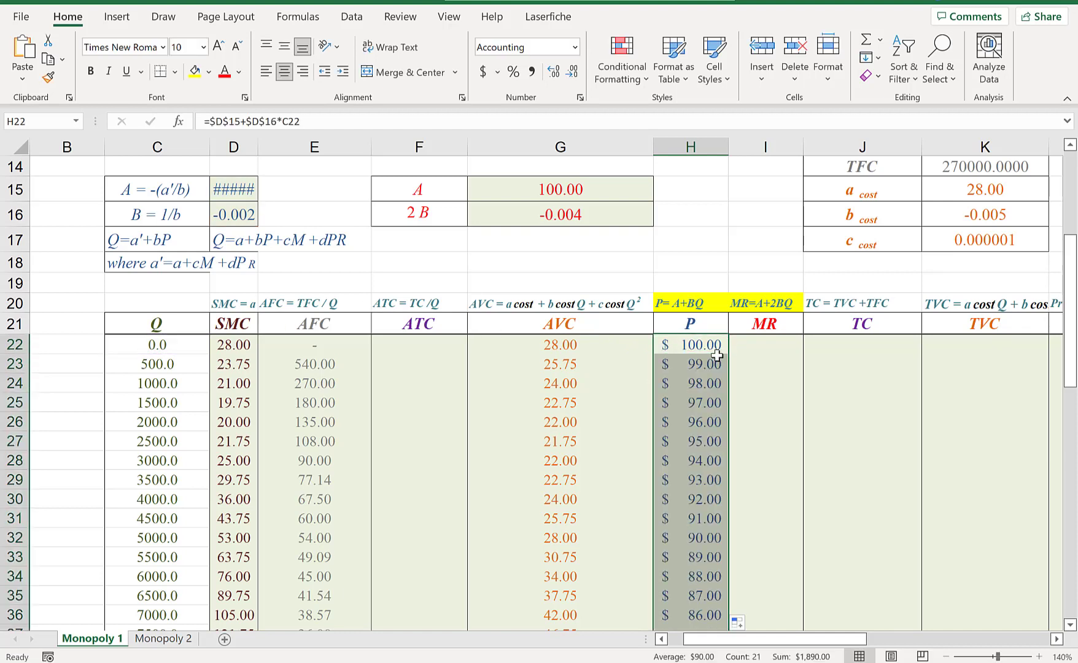
{"action": "left_click", "coordinate": [710, 348]}
{"action": "left_click", "coordinate": [189, 347]}
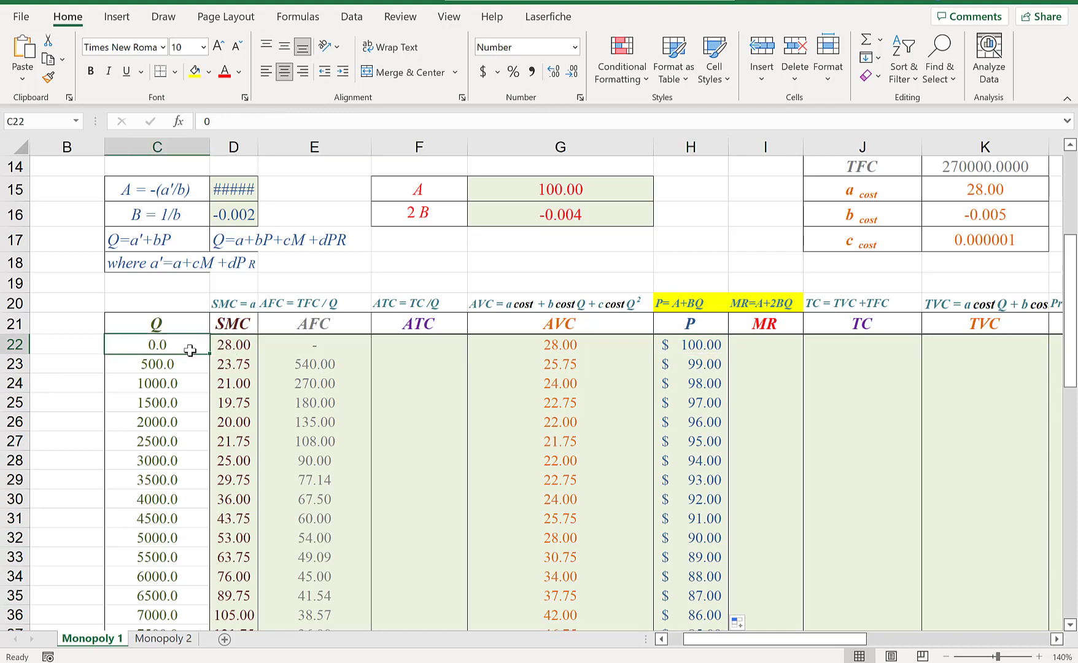
{"action": "left_click", "coordinate": [683, 366]}
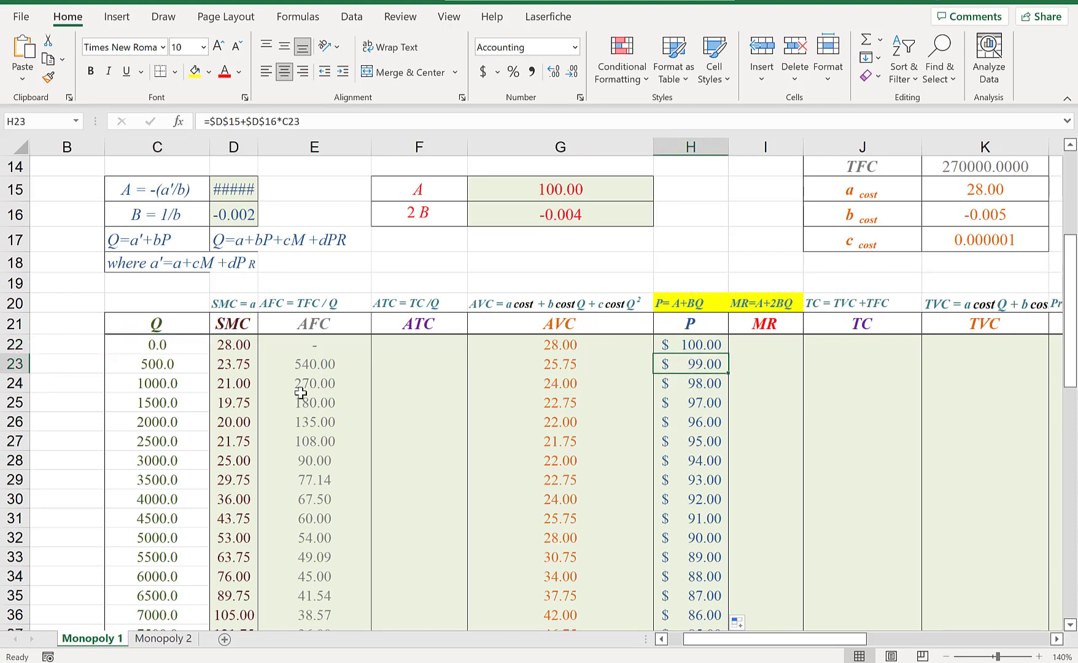
{"action": "left_click", "coordinate": [181, 367]}
{"action": "scroll", "coordinate": [622, 446], "scroll_direction": "down", "scroll_amount": 2}
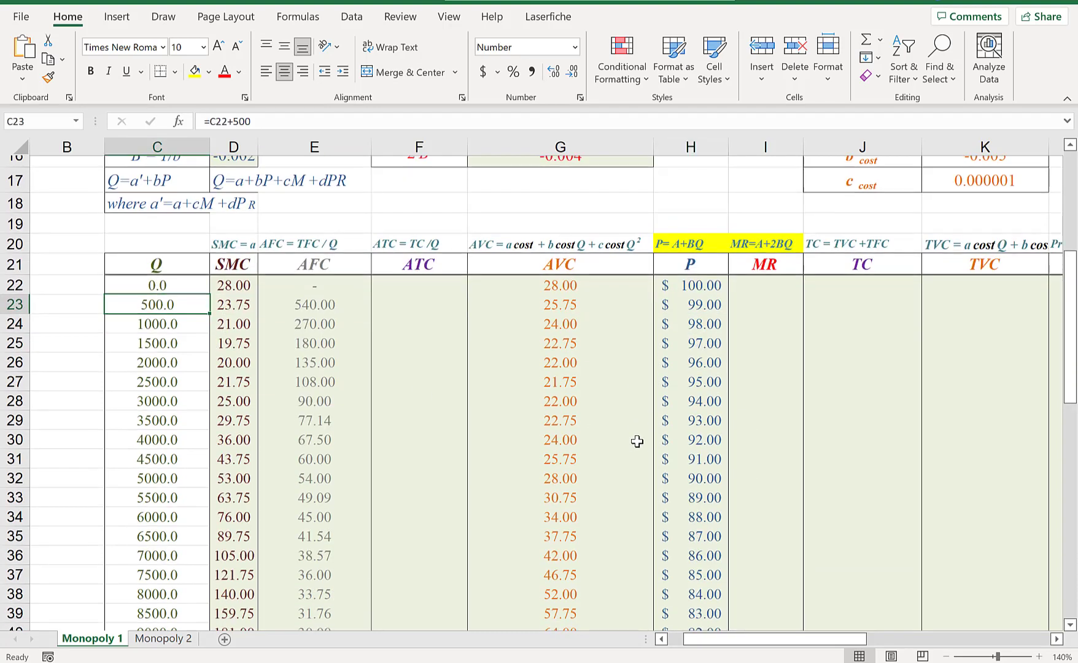
{"action": "left_click_drag", "start_coordinate": [694, 591], "coordinate": [123, 593]}
{"action": "scroll", "coordinate": [757, 373], "scroll_direction": "up", "scroll_amount": 2}
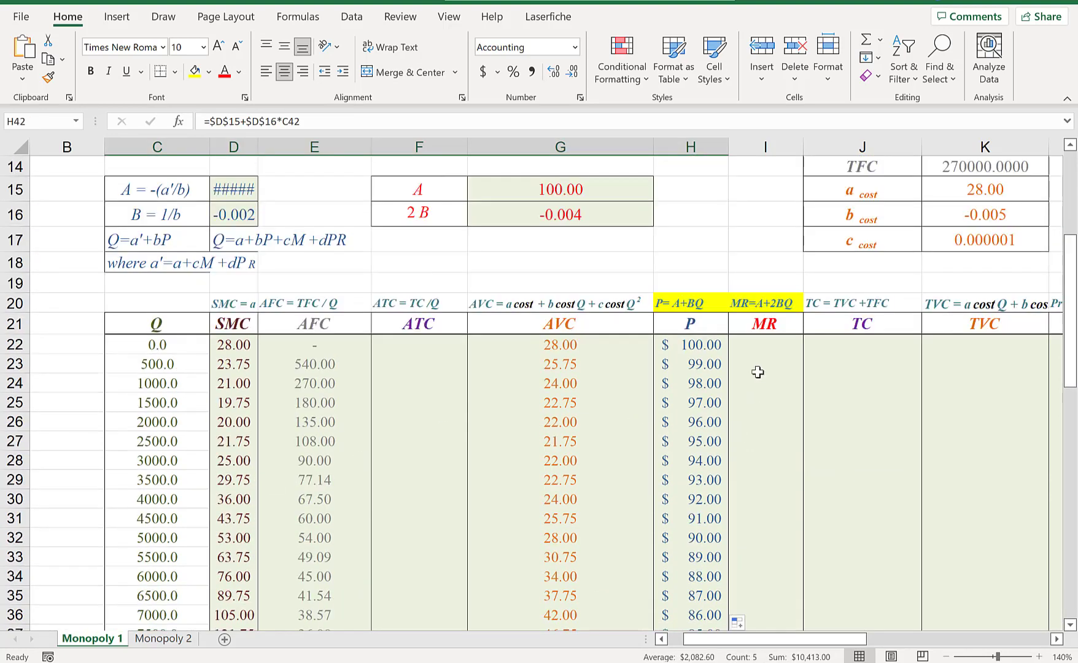
Copy the price formula from H22 into the first MR cell, I22
{"action": "left_click", "coordinate": [781, 343]}
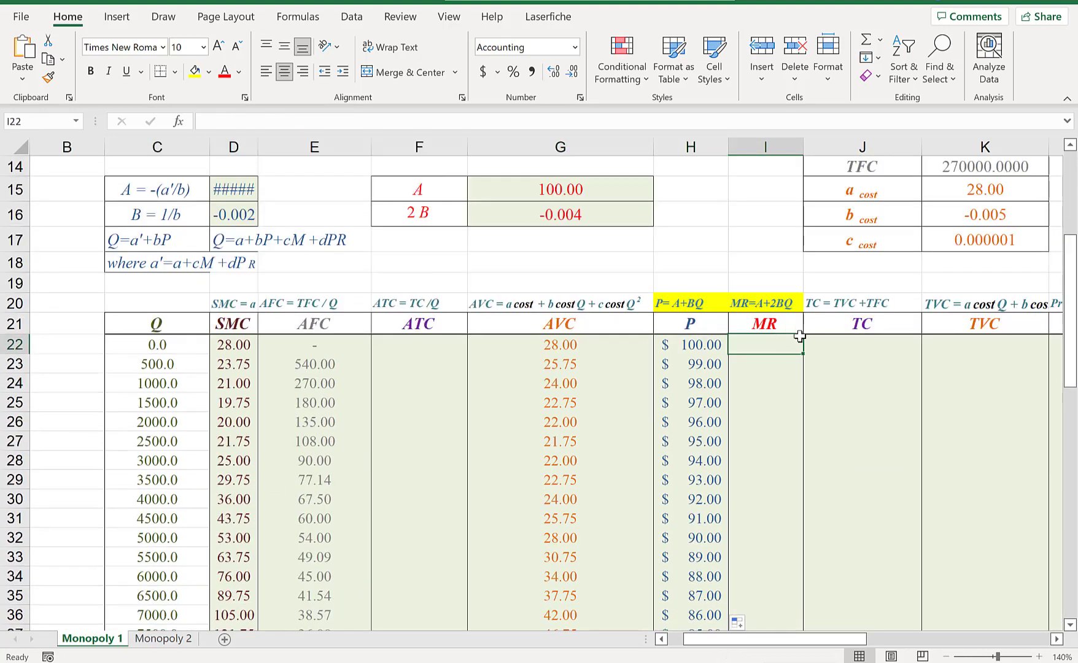
{"action": "left_click", "coordinate": [713, 343]}
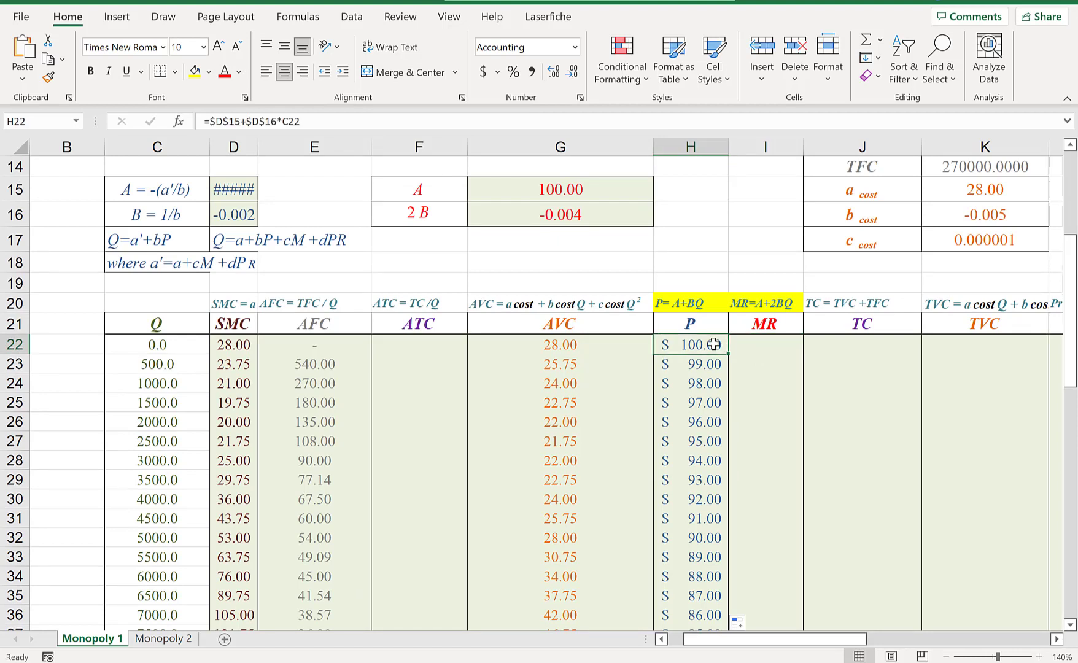
{"action": "key", "text": "ctrl+c"}
{"action": "left_click", "coordinate": [761, 343]}
{"action": "key", "text": "ctrl+v"}
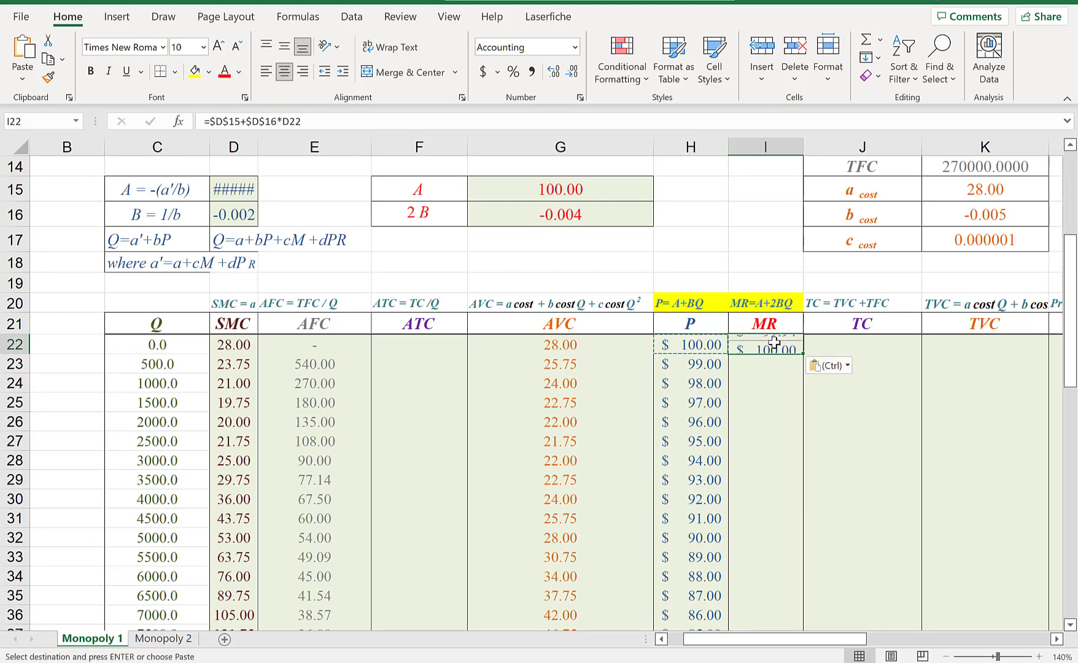
{"action": "key", "text": "Escape"}
Edit the MR formula in I22 to =$D$15+2*$D$16*C22, doubling the slope term and referencing the quantity in C22
{"action": "left_click", "coordinate": [321, 124]}
{"action": "key", "text": "BackSpace"}
{"action": "key", "text": "BackSpace"}
{"action": "key", "text": "BackSpace"}
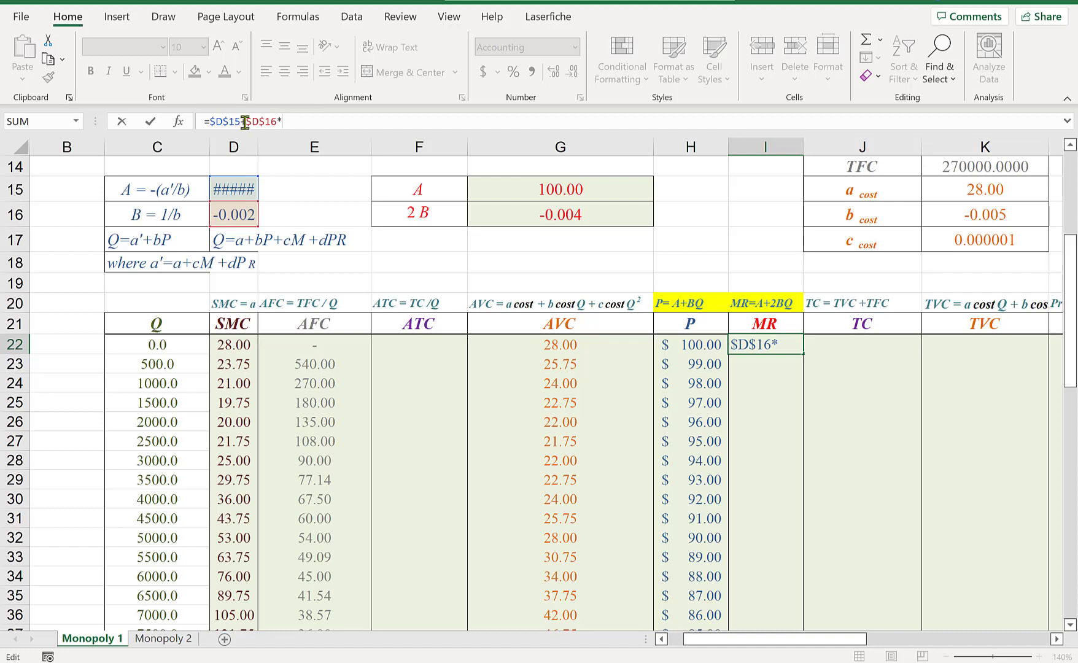
{"action": "left_click", "coordinate": [247, 121]}
{"action": "type", "text": "2*"}
{"action": "left_click", "coordinate": [180, 341]}
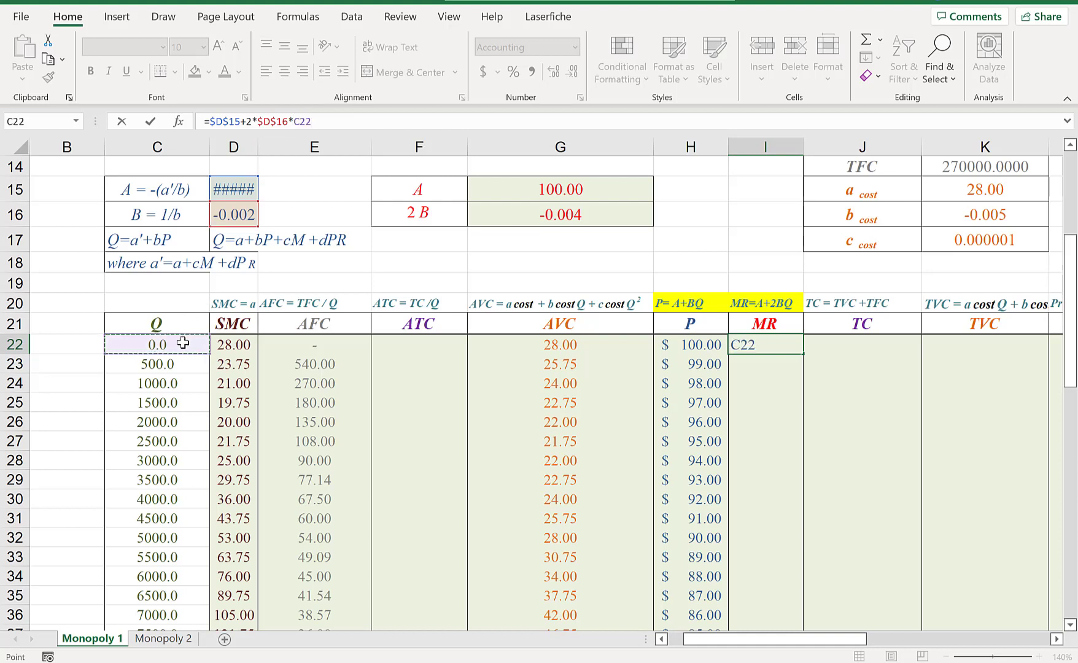
{"action": "key", "text": "Return"}
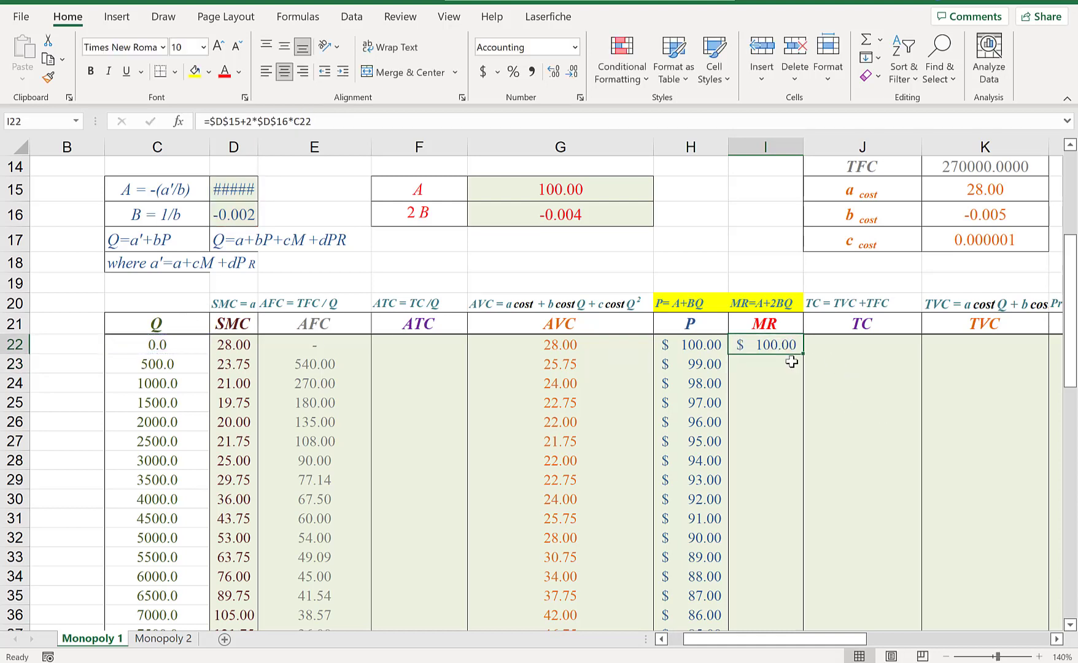
Fill the MR formula from I22 down column I to row 42 and compare the MR values with the prices in column H
{"action": "double_click", "coordinate": [801, 357]}
{"action": "left_click", "coordinate": [743, 344]}
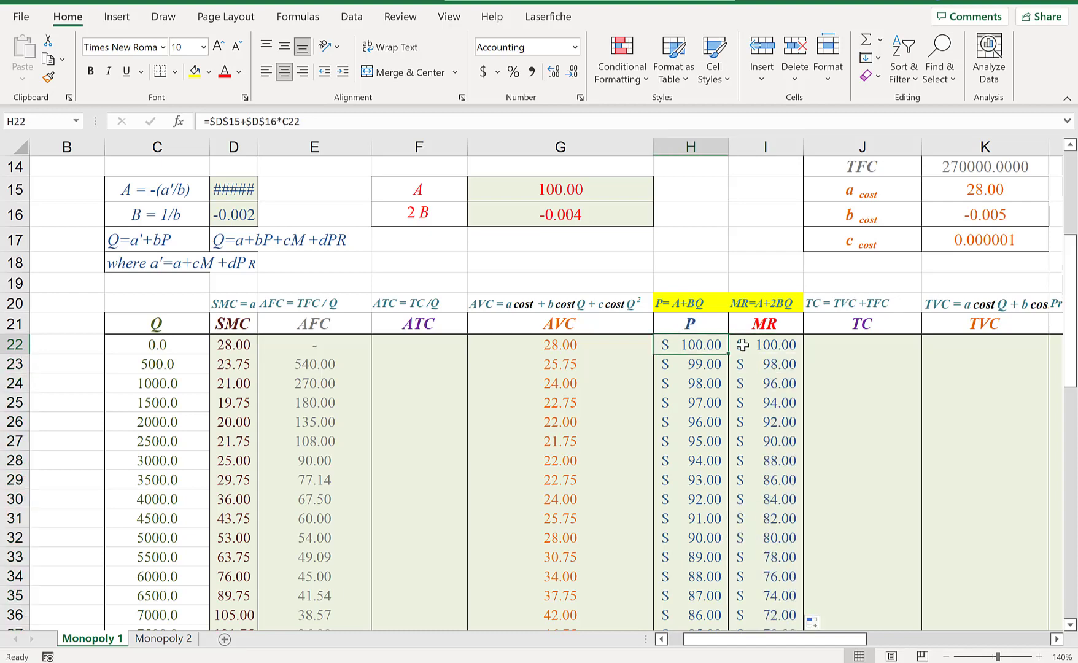
{"action": "left_click_drag", "start_coordinate": [743, 345], "coordinate": [699, 344]}
{"action": "scroll", "coordinate": [776, 353], "scroll_direction": "down", "scroll_amount": 1}
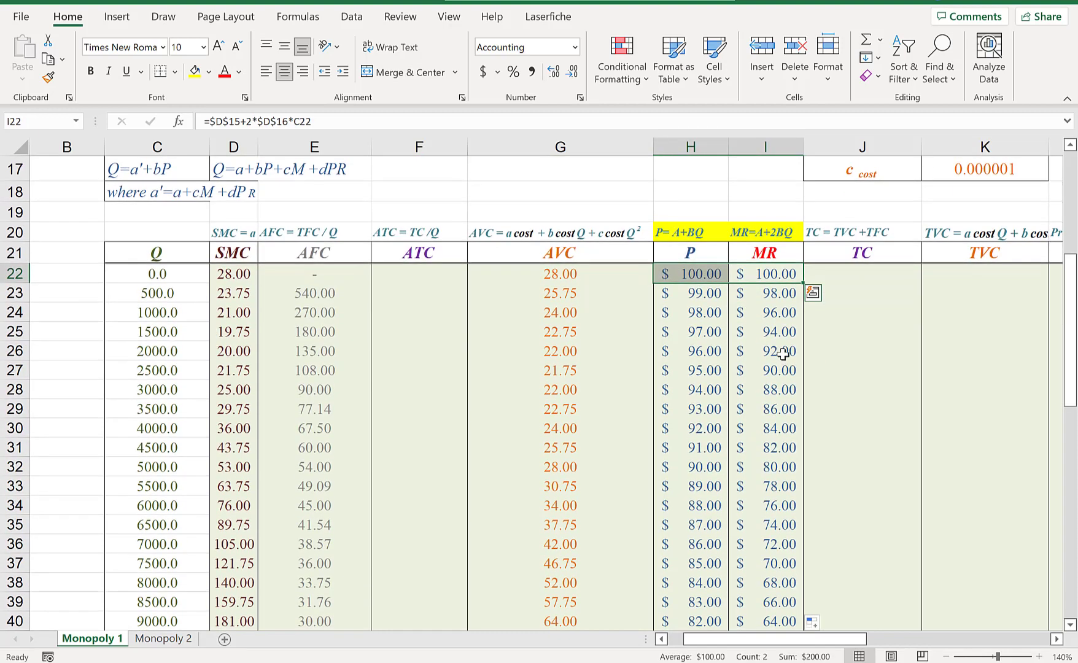
{"action": "left_click_drag", "start_coordinate": [710, 297], "coordinate": [765, 567]}
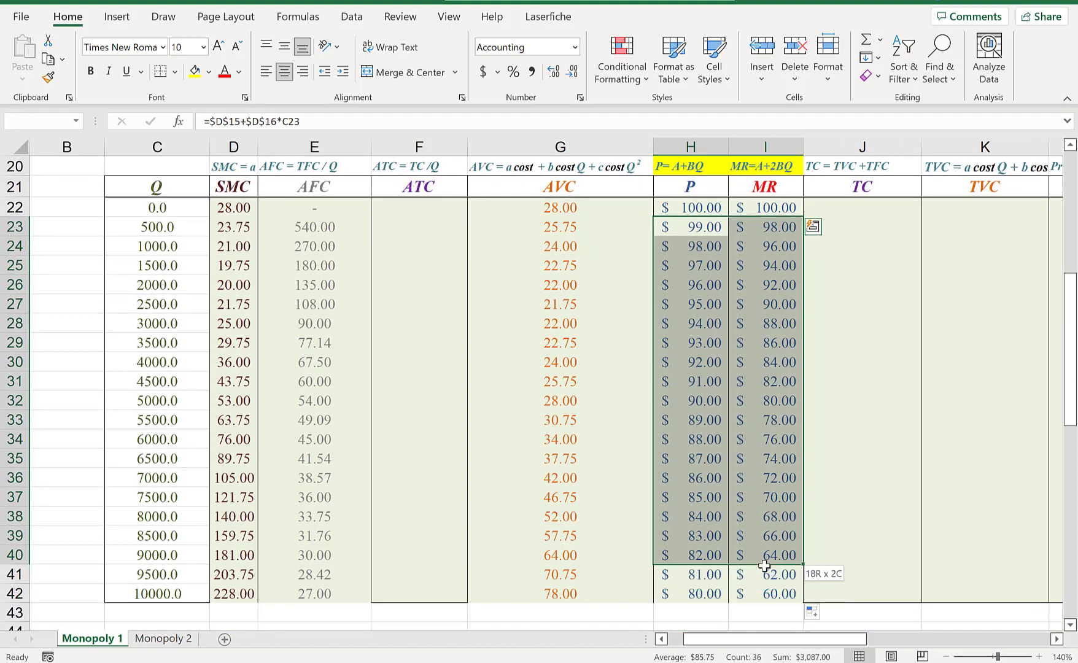
{"action": "left_click", "coordinate": [905, 364]}
{"action": "scroll", "coordinate": [798, 193], "scroll_direction": "up", "scroll_amount": 1}
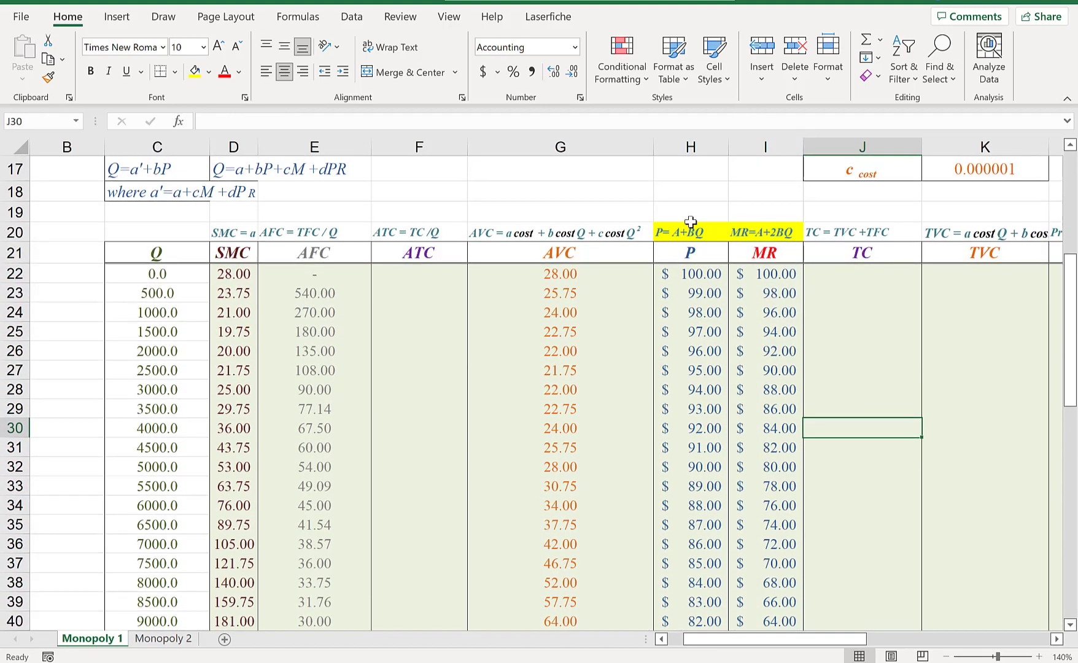
Remove the yellow fill from the P and MR formula headings in H20:I20
{"action": "left_click_drag", "start_coordinate": [691, 232], "coordinate": [737, 234]}
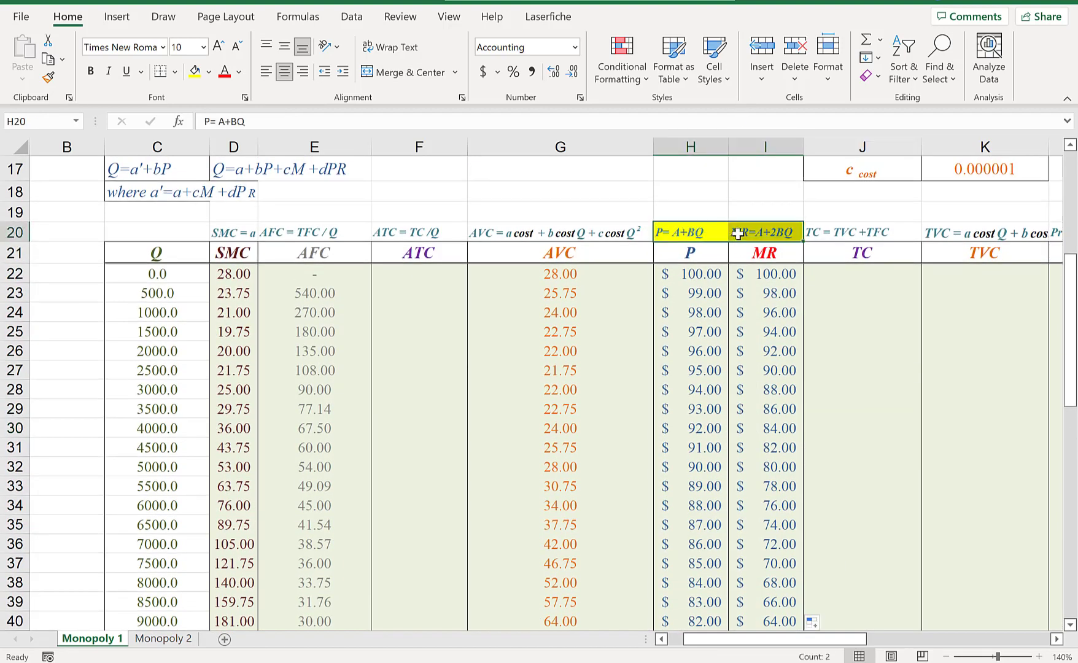
{"action": "left_click", "coordinate": [208, 72]}
{"action": "left_click", "coordinate": [224, 292]}
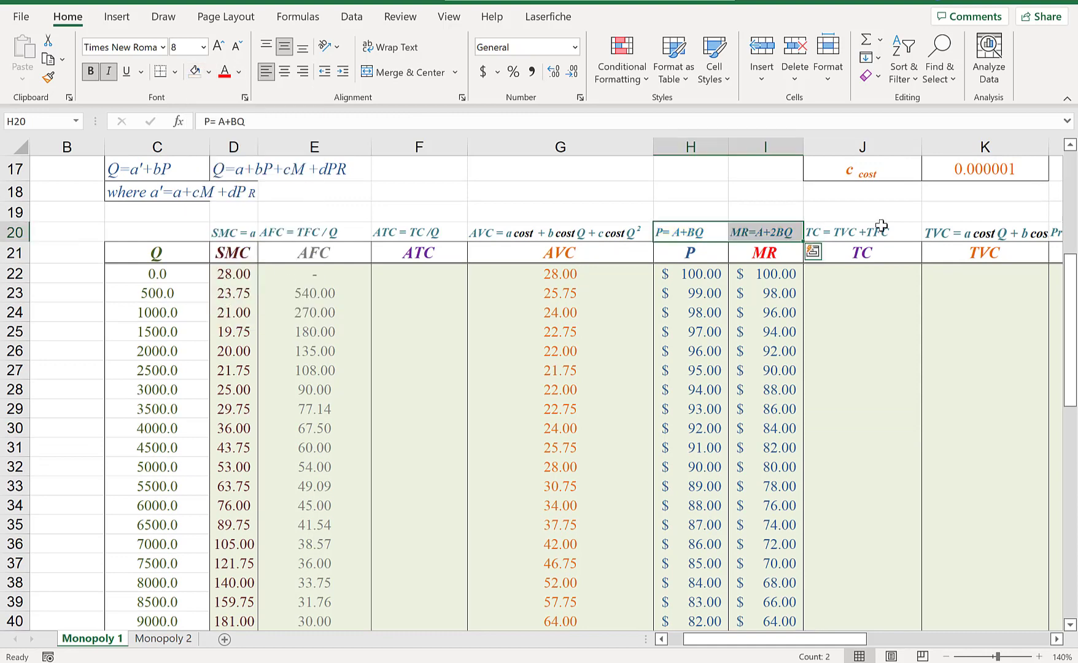
Narrow the TC column J and the AVC column G so that more of the table fits in view
{"action": "left_click", "coordinate": [878, 252]}
{"action": "left_click", "coordinate": [880, 271]}
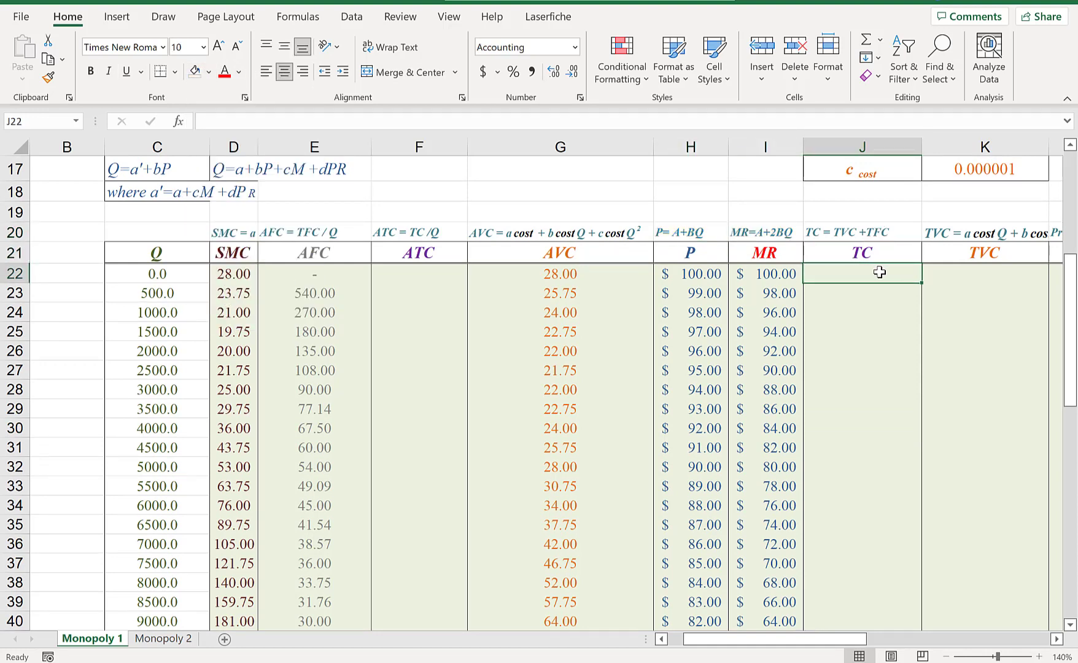
{"action": "left_click_drag", "start_coordinate": [845, 636], "coordinate": [907, 637]}
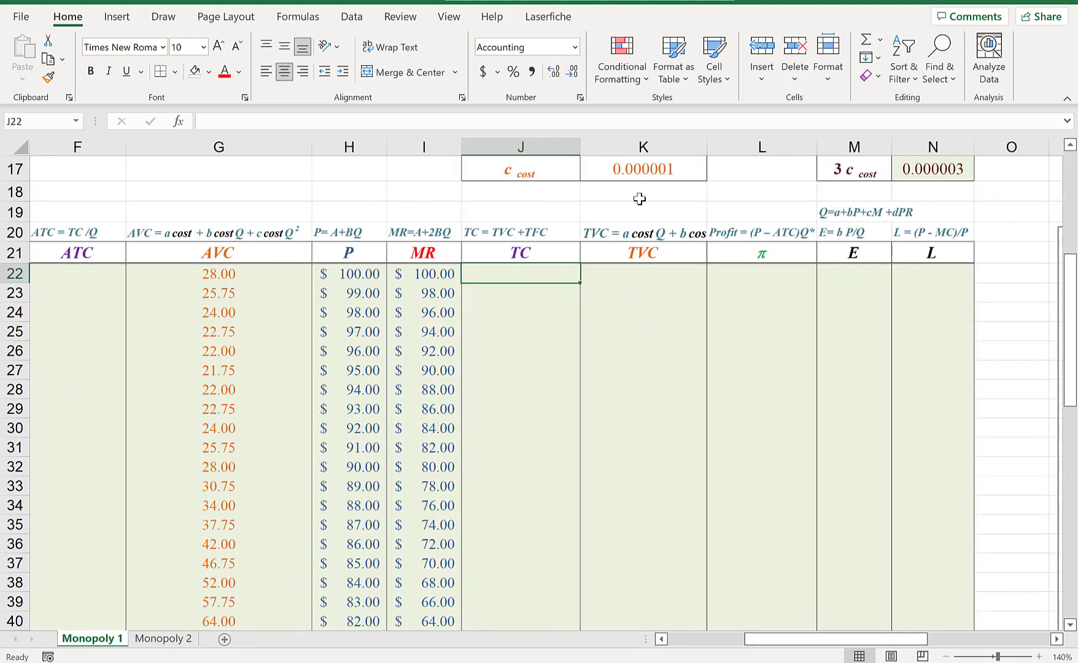
{"action": "left_click_drag", "start_coordinate": [581, 150], "coordinate": [556, 149]}
{"action": "left_click_drag", "start_coordinate": [311, 146], "coordinate": [291, 144]}
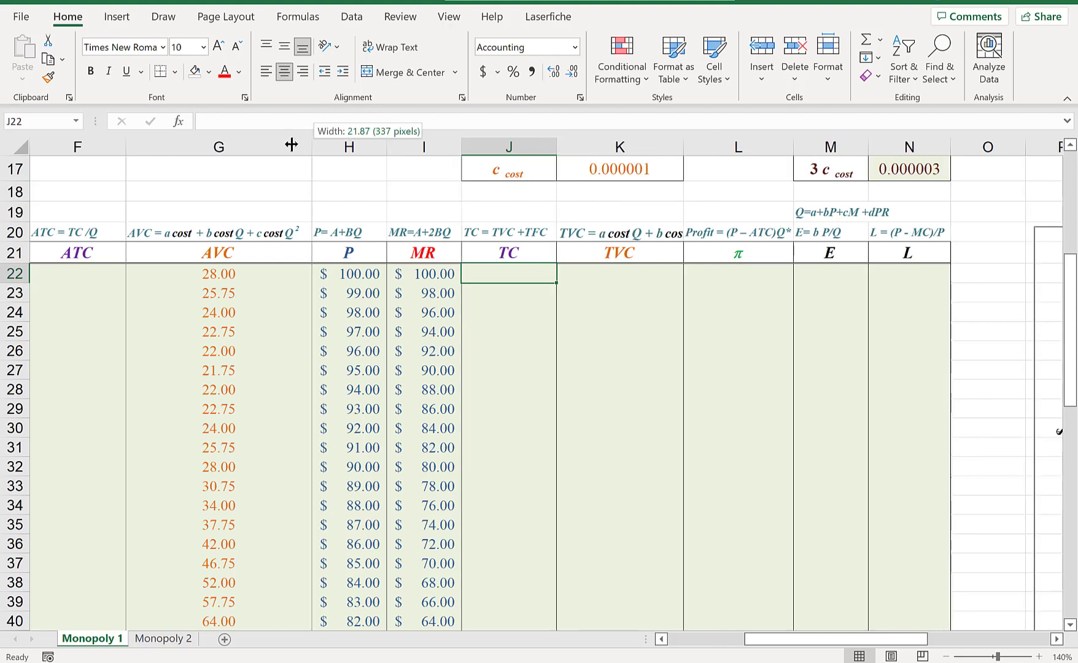
{"action": "left_click_drag", "start_coordinate": [188, 149], "coordinate": [188, 149]}
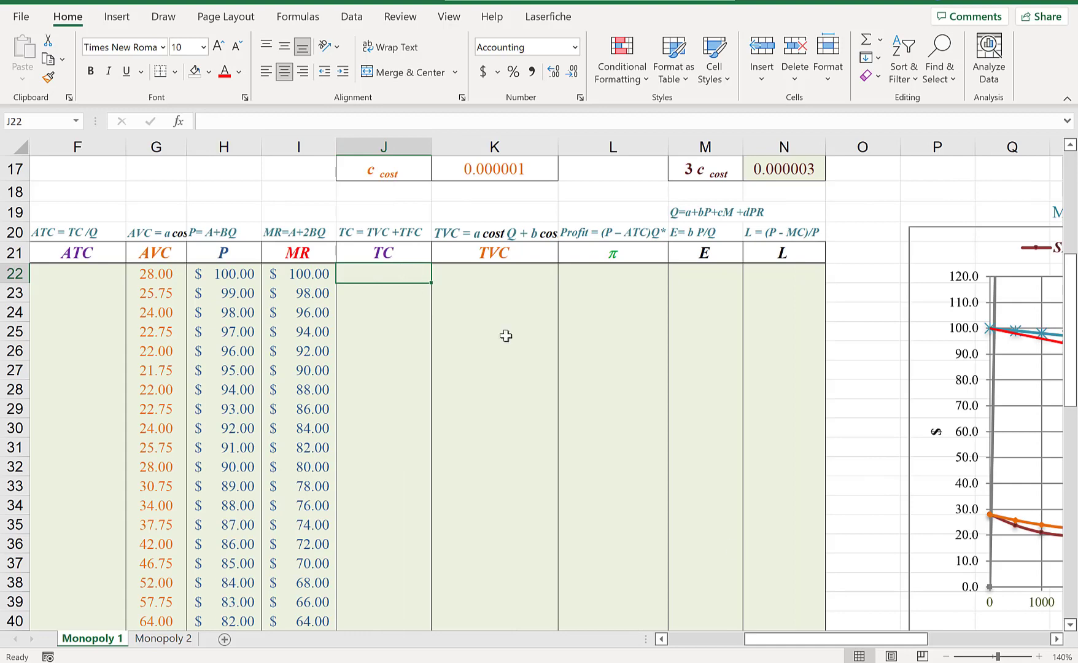
{"action": "left_click_drag", "start_coordinate": [836, 640], "coordinate": [790, 642]}
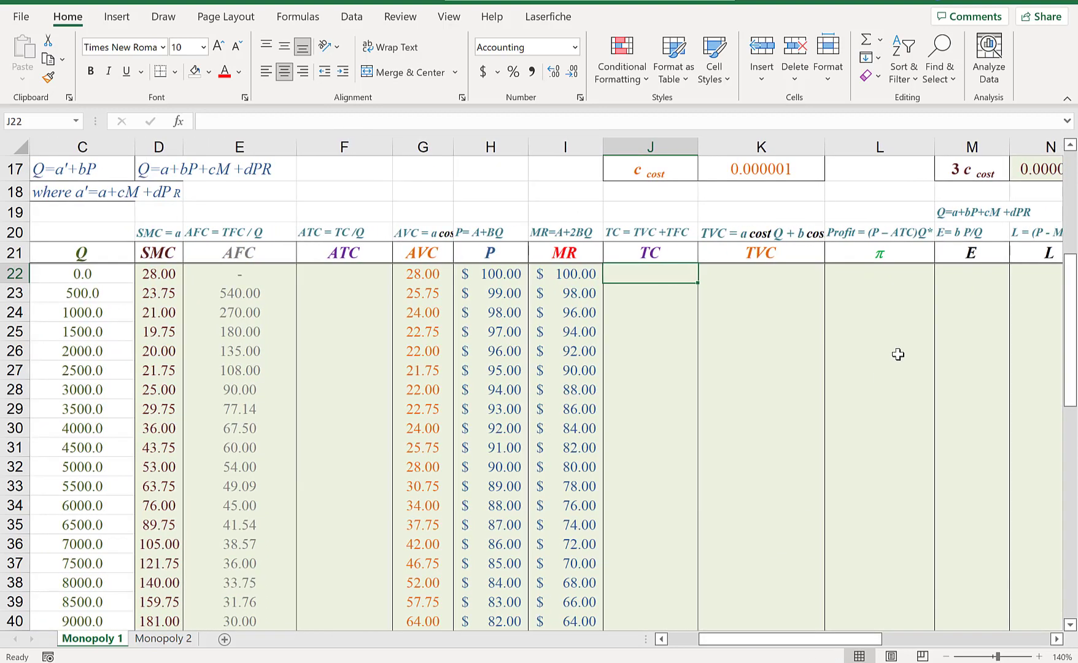
Widen column K until the full TVC formula heading in K20 is readable
{"action": "left_click", "coordinate": [758, 276]}
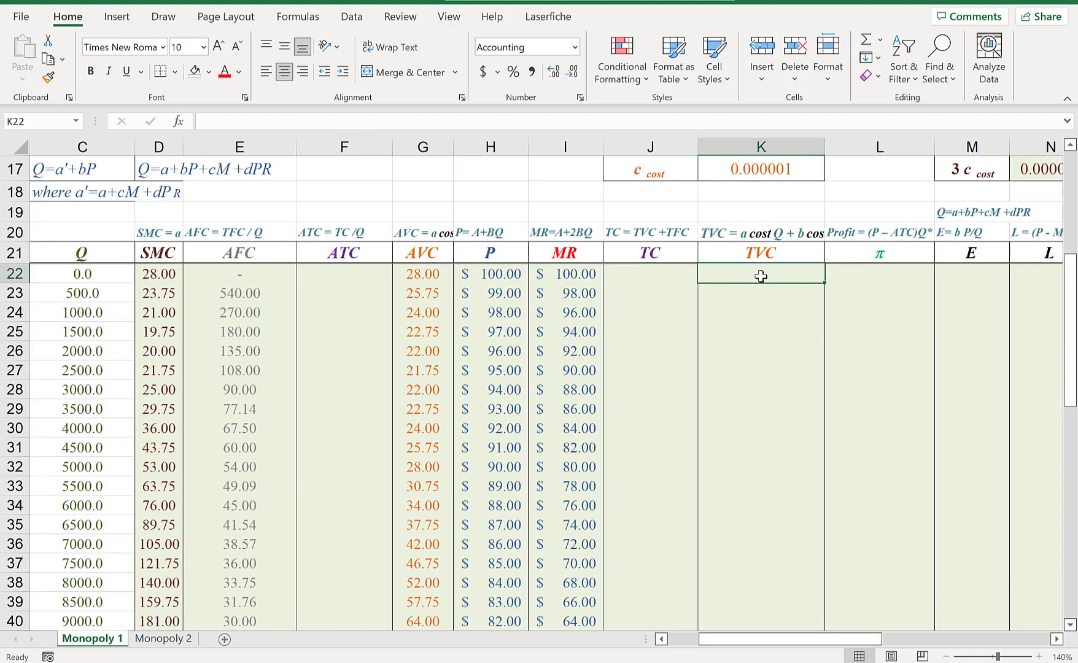
{"action": "scroll", "coordinate": [793, 313], "scroll_direction": "up", "scroll_amount": 2}
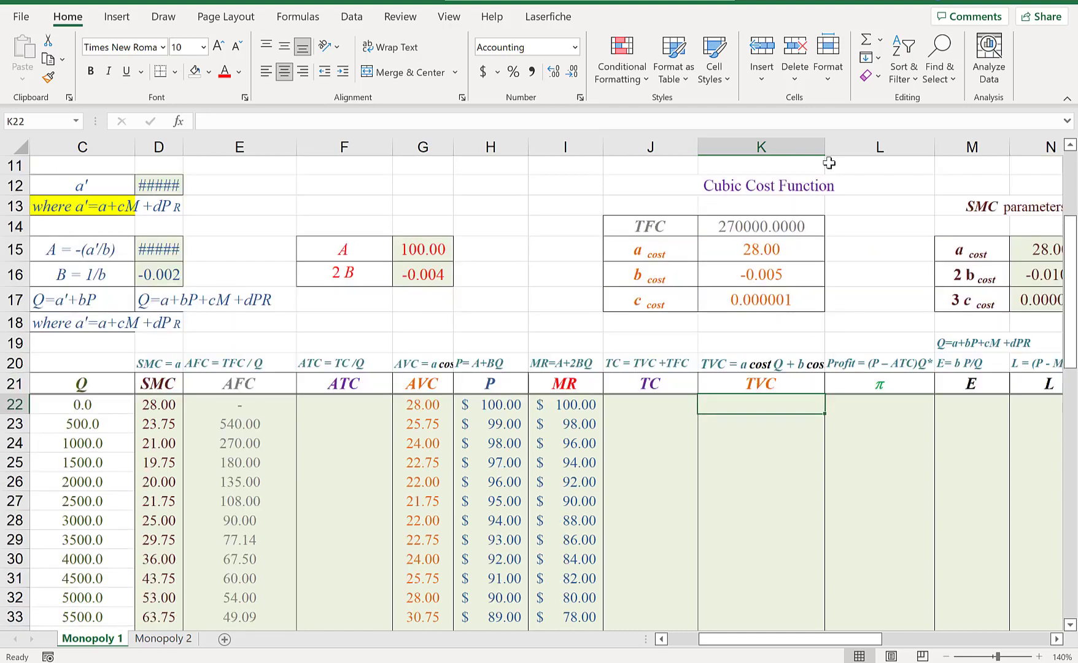
{"action": "left_click_drag", "start_coordinate": [826, 148], "coordinate": [899, 147]}
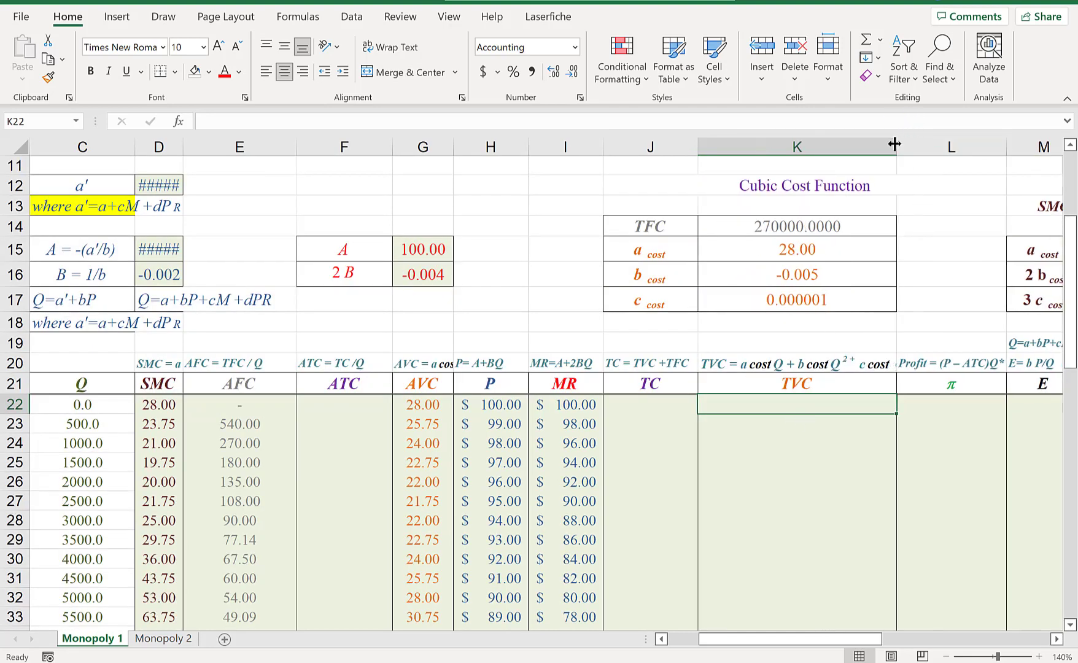
{"action": "left_click_drag", "start_coordinate": [895, 145], "coordinate": [918, 146]}
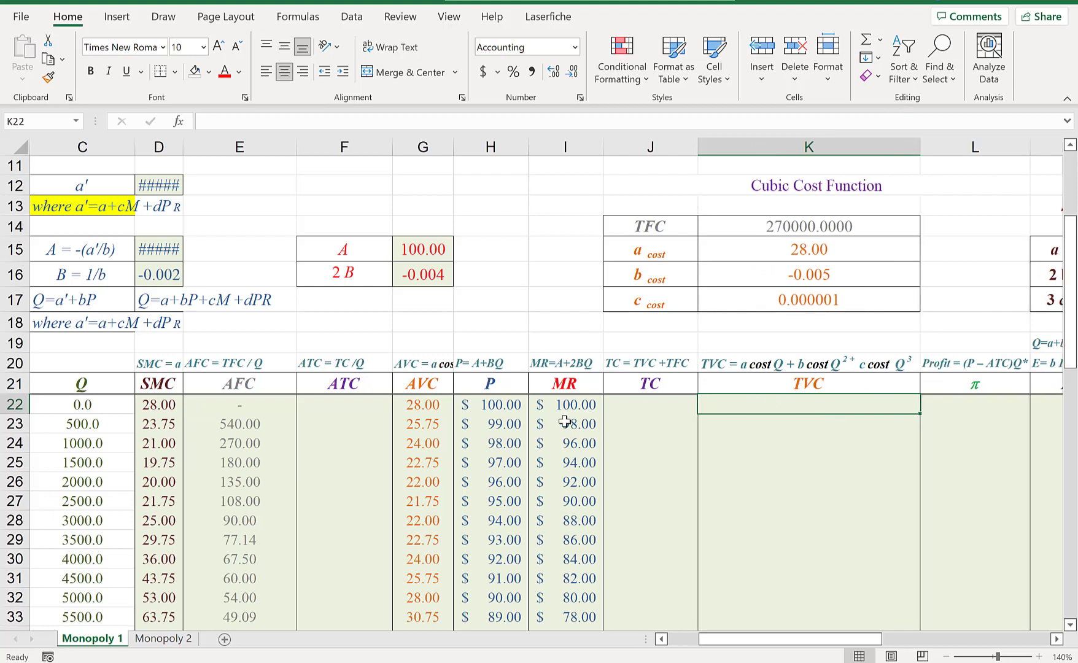
Copy the AVC formula from G22 into the first TVC cell, K22
{"action": "left_click", "coordinate": [437, 404]}
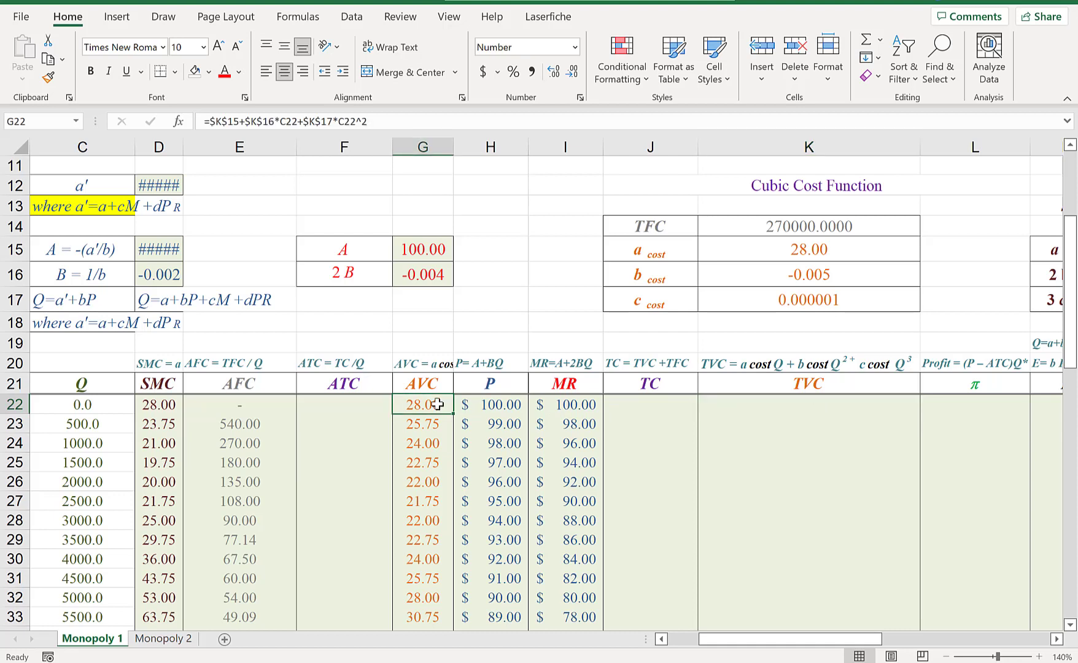
{"action": "key", "text": "ctrl+c"}
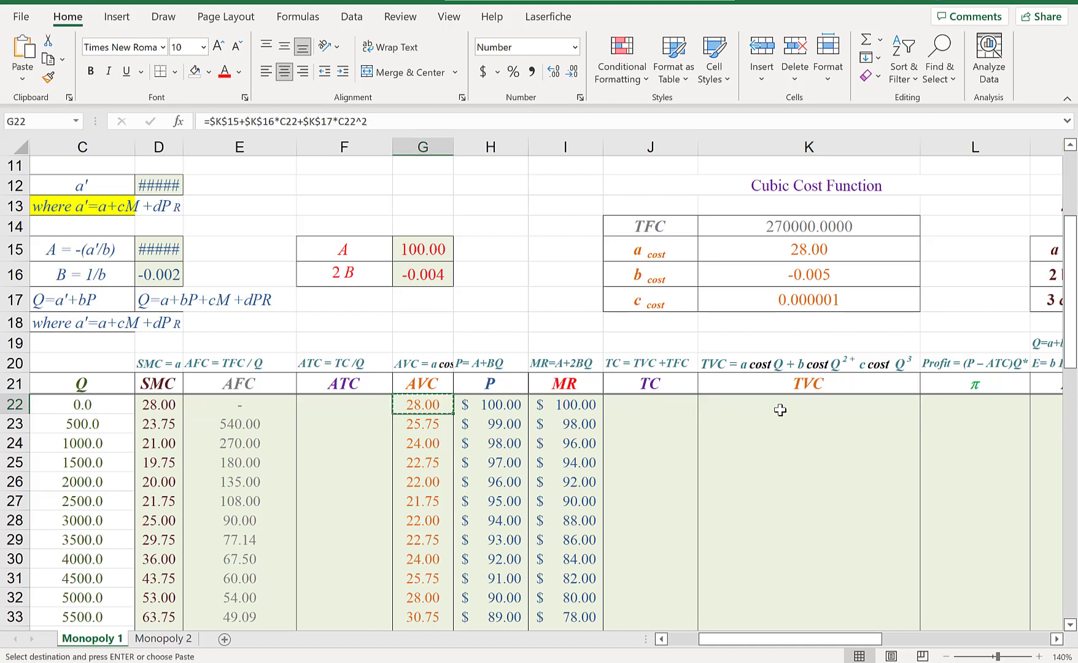
{"action": "left_click", "coordinate": [779, 408]}
{"action": "key", "text": "ctrl+v"}
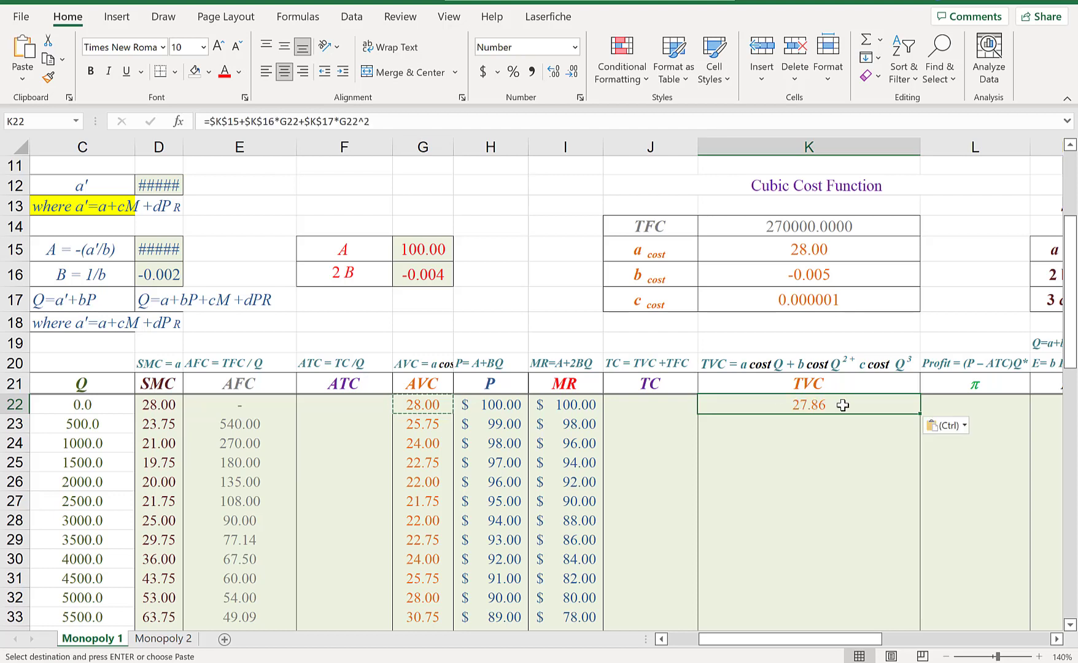
Replace both G22 references in the K22 formula with the quantity cell C22
{"action": "double_click", "coordinate": [282, 120]}
{"action": "key", "text": "BackSpace"}
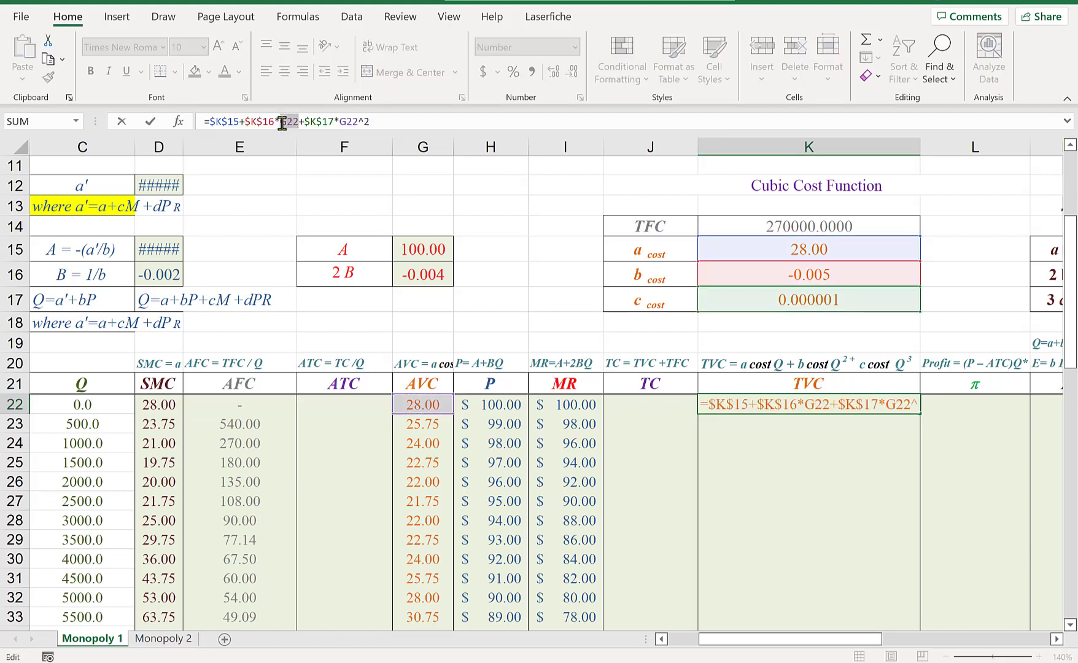
{"action": "left_click", "coordinate": [91, 405]}
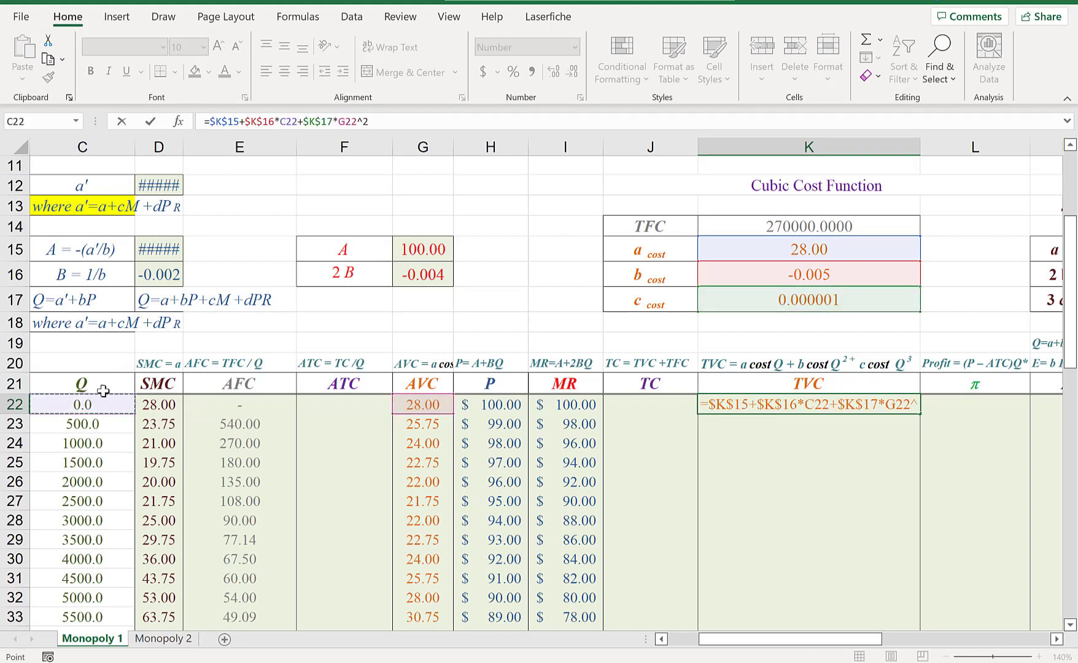
{"action": "double_click", "coordinate": [349, 121]}
{"action": "key", "text": "BackSpace"}
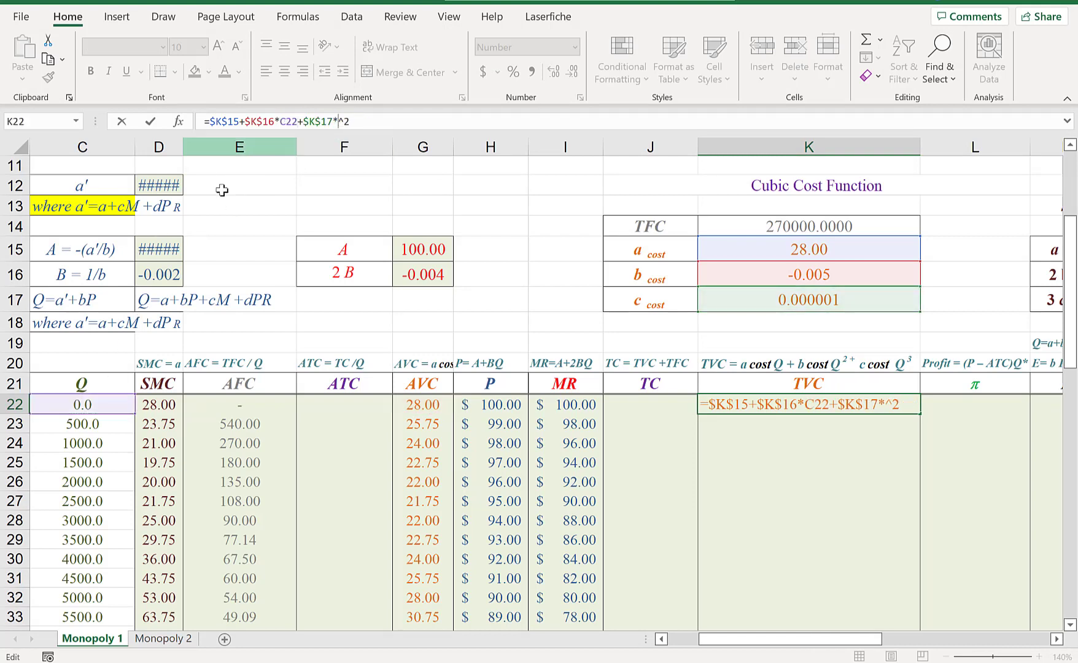
{"action": "left_click", "coordinate": [95, 402]}
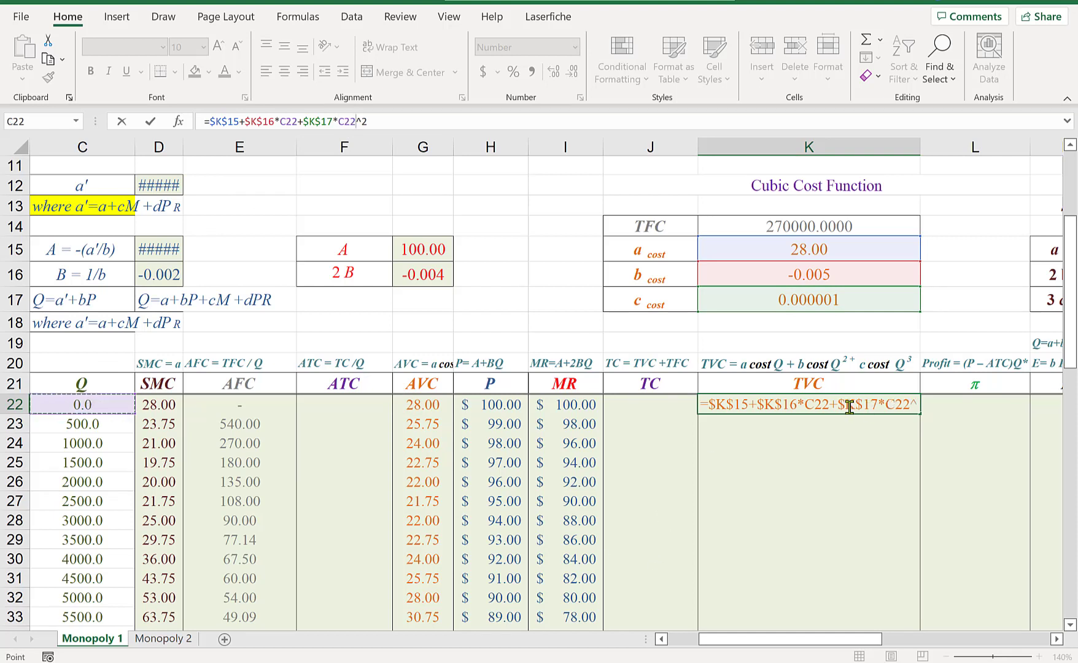
Raise each quantity term in K22 by one power, making the TVC formula =$K$15*C22+$K$16*C22^2+$K$17*C22^3
{"action": "left_click", "coordinate": [754, 404]}
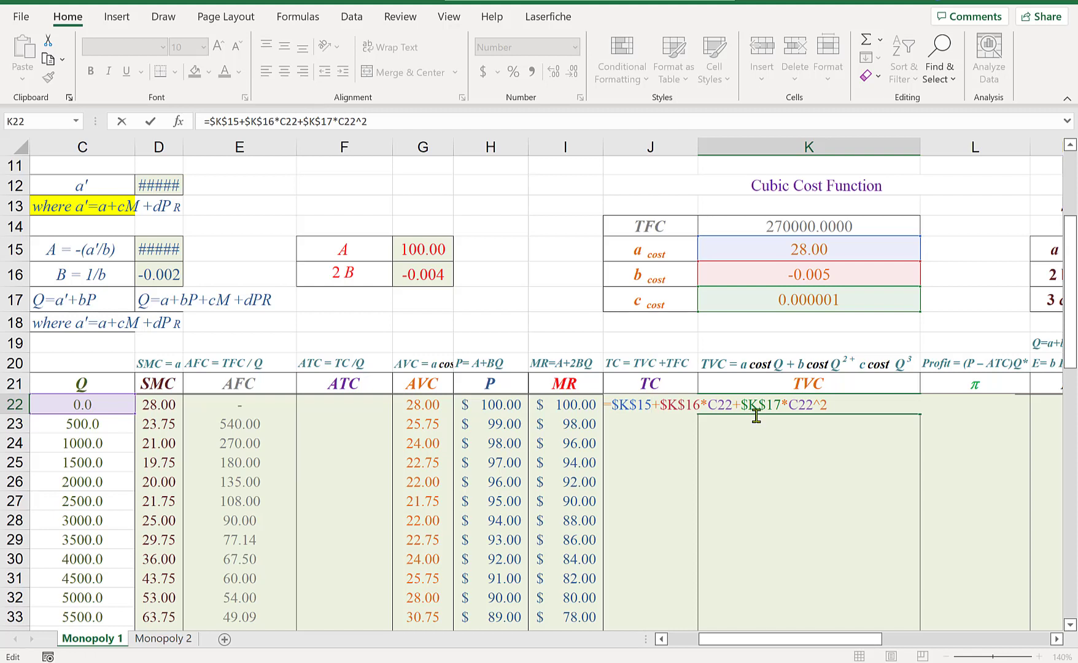
{"action": "type", "text": "*"}
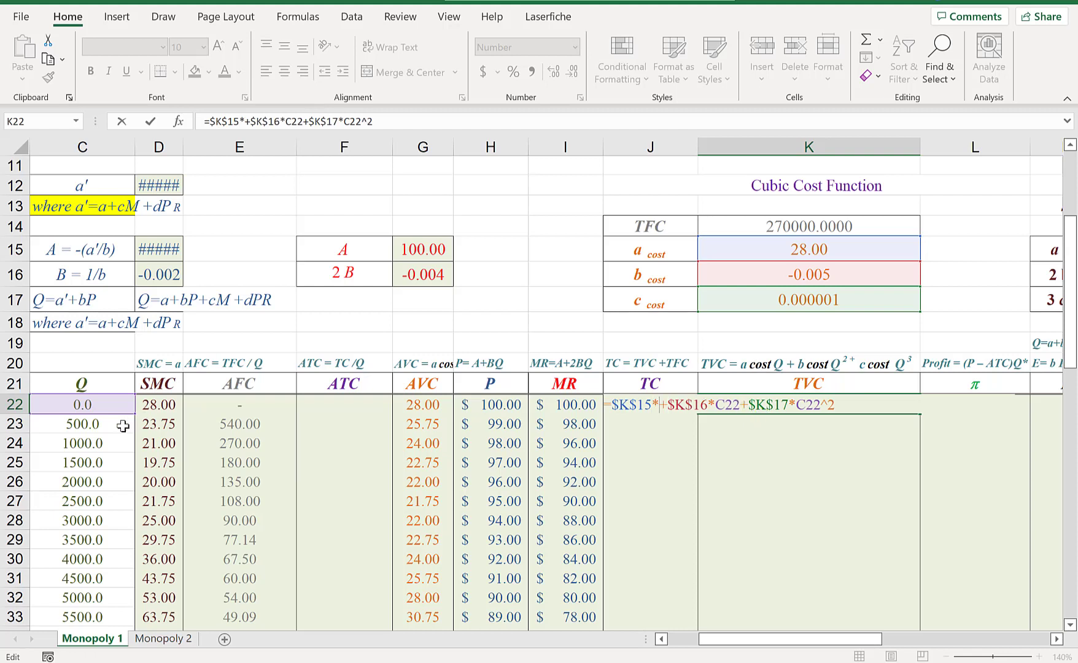
{"action": "left_click", "coordinate": [106, 409]}
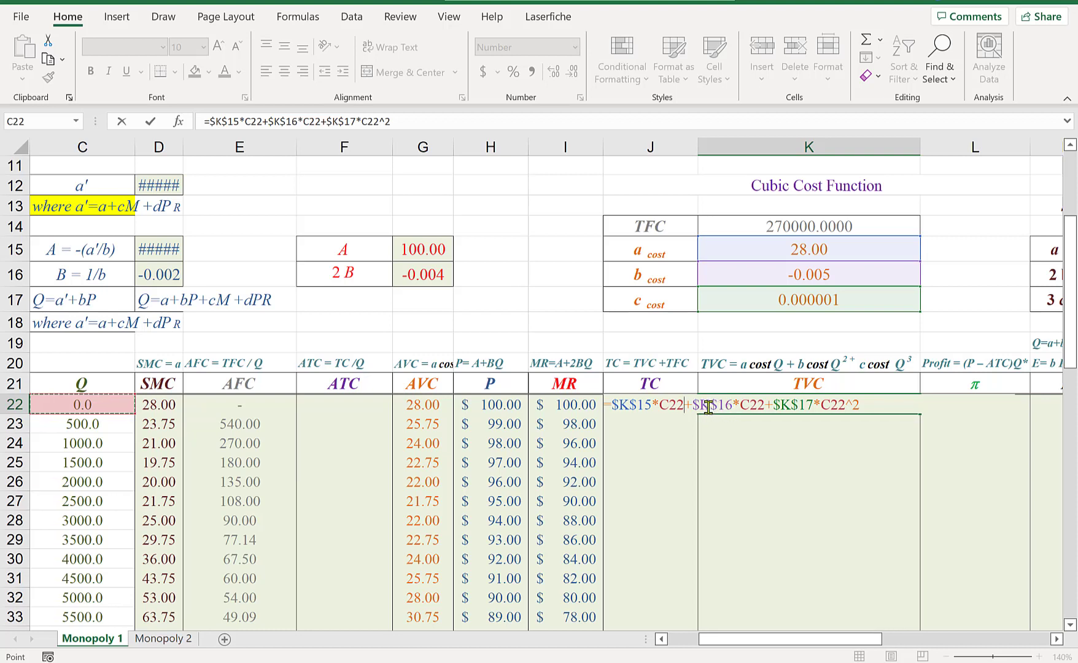
{"action": "left_click", "coordinate": [766, 404]}
{"action": "type", "text": "^2"}
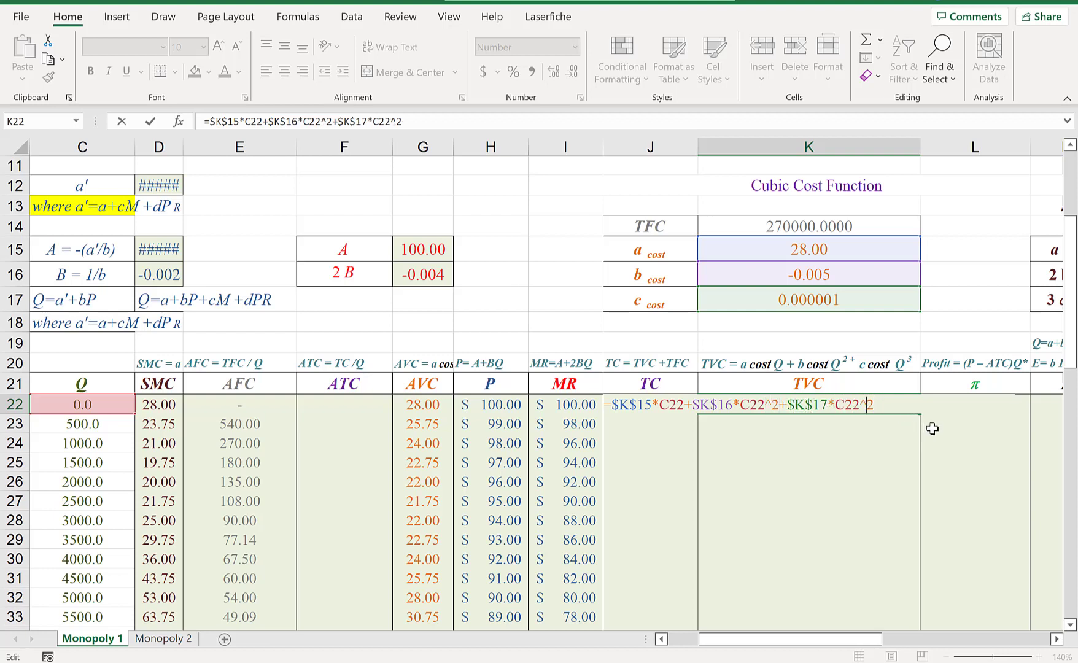
{"action": "key", "text": "Return"}
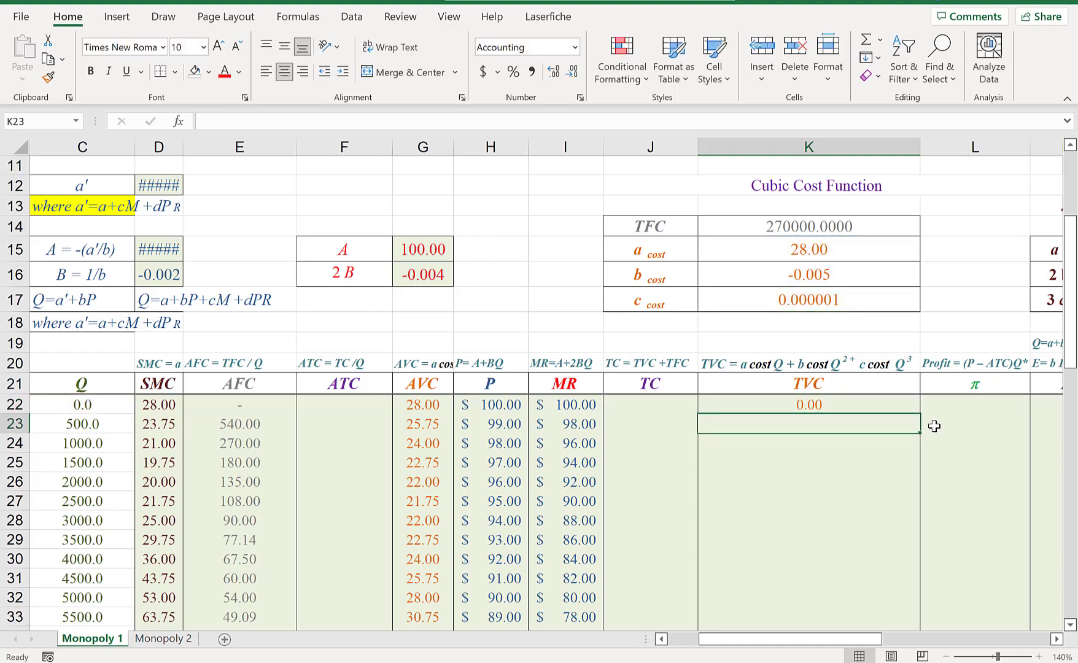
Fill the TVC formula from K22 down column K to row 42
{"action": "left_click", "coordinate": [899, 407]}
{"action": "double_click", "coordinate": [920, 414]}
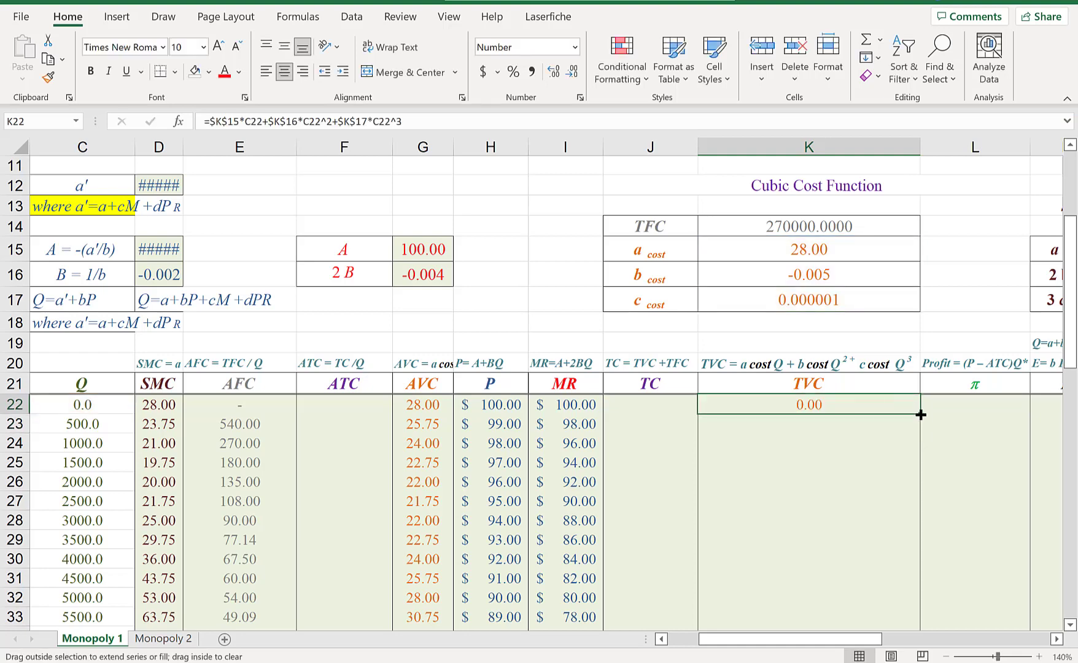
{"action": "scroll", "coordinate": [920, 414], "scroll_direction": "down", "scroll_amount": 2}
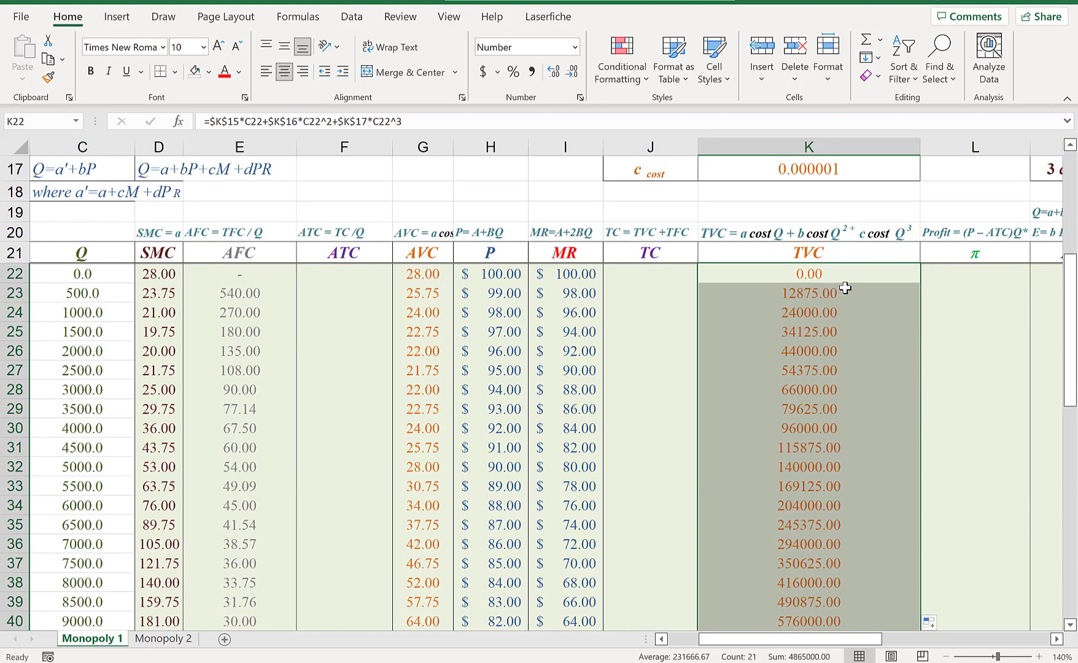
Enter the total cost formula =K22+$K$14 in J22, adding TVC to the TFC cell as an absolute reference
{"action": "left_click", "coordinate": [681, 278]}
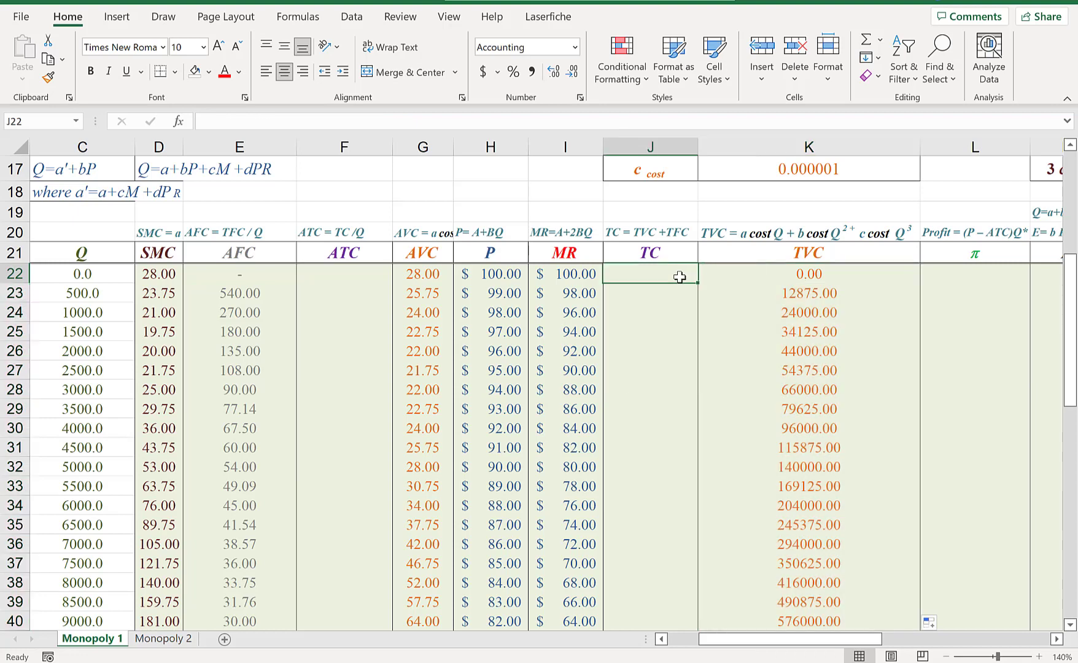
{"action": "type", "text": "="}
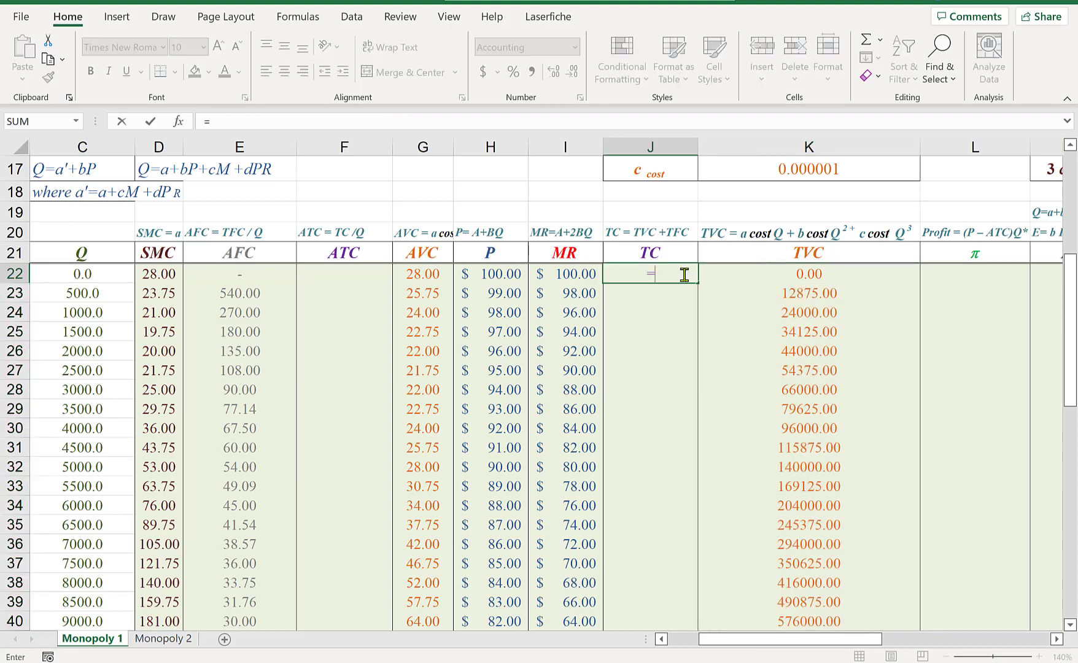
{"action": "left_click", "coordinate": [786, 273]}
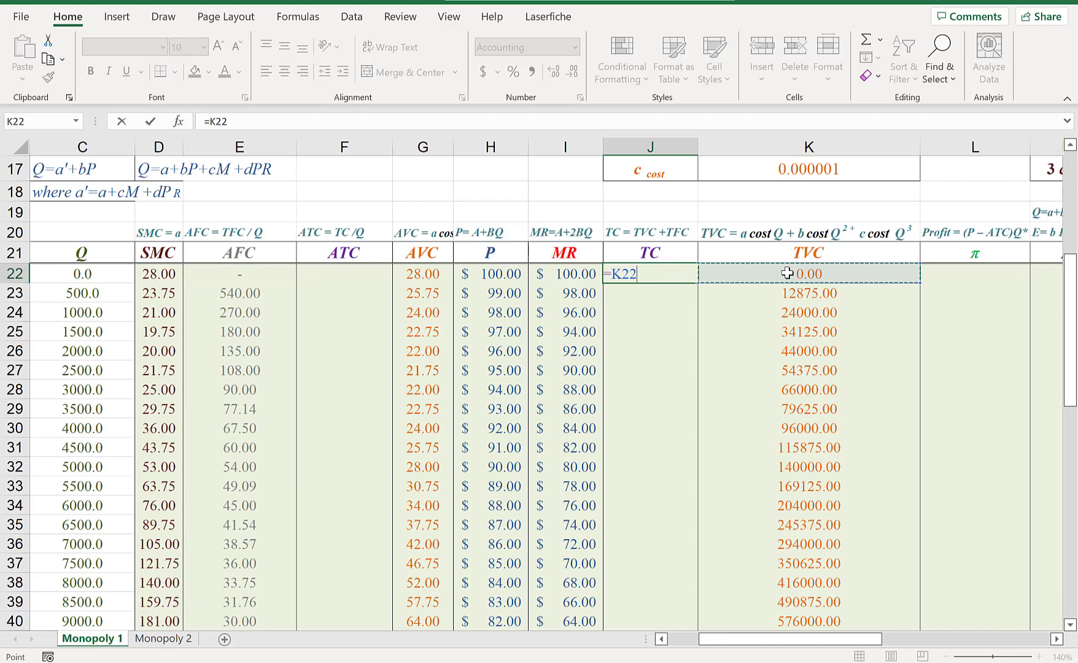
{"action": "type", "text": "+"}
{"action": "scroll", "coordinate": [793, 271], "scroll_direction": "up", "scroll_amount": 3}
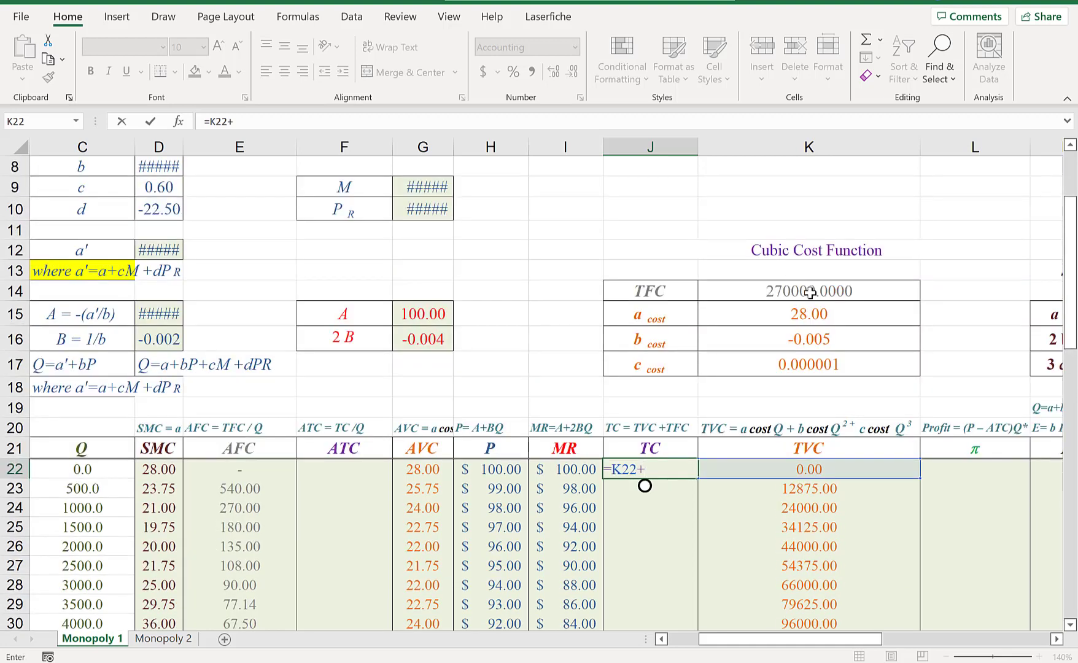
{"action": "left_click", "coordinate": [807, 288]}
{"action": "left_click", "coordinate": [647, 471]}
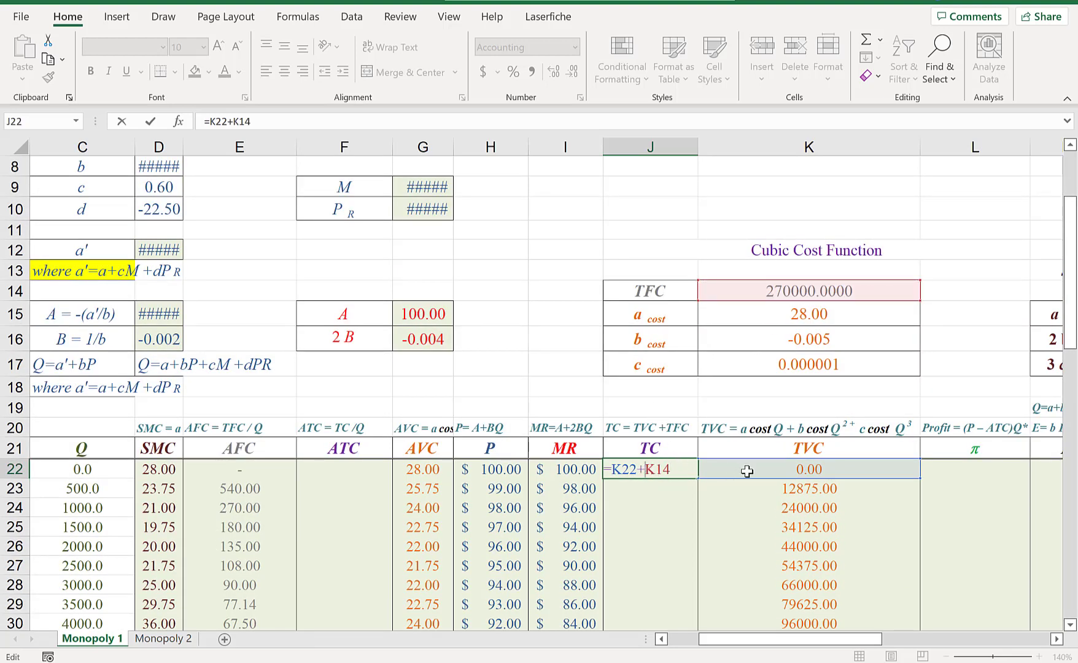
{"action": "type", "text": "$K$"}
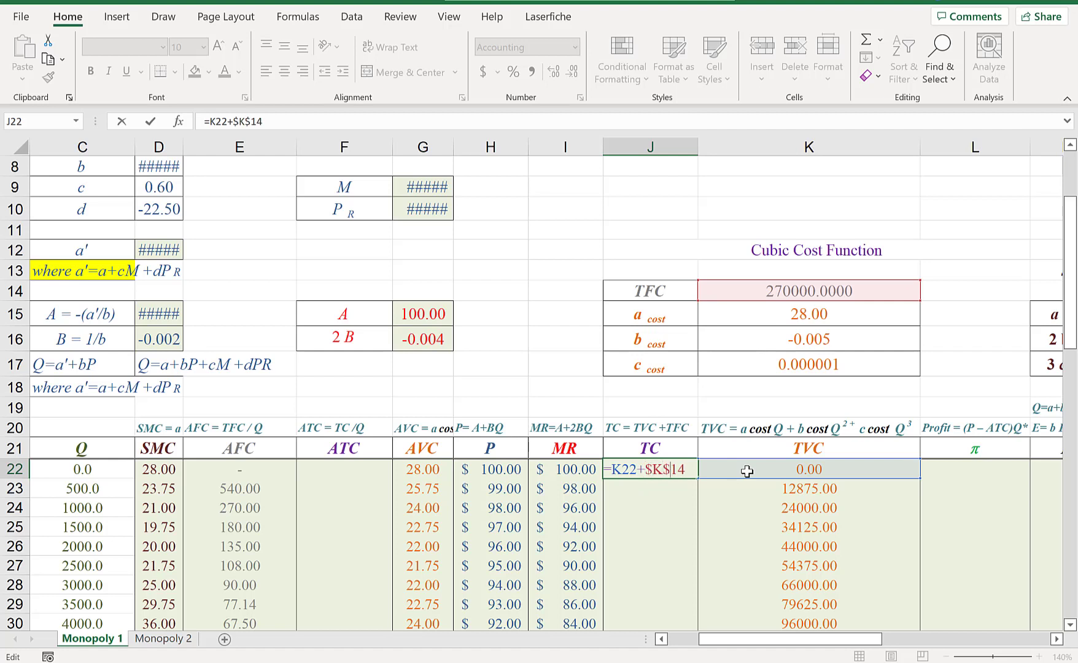
{"action": "key", "text": "Return"}
Check J22 against the TFC value in K14 and fill the TC formula down column J to row 42
{"action": "left_click", "coordinate": [678, 468]}
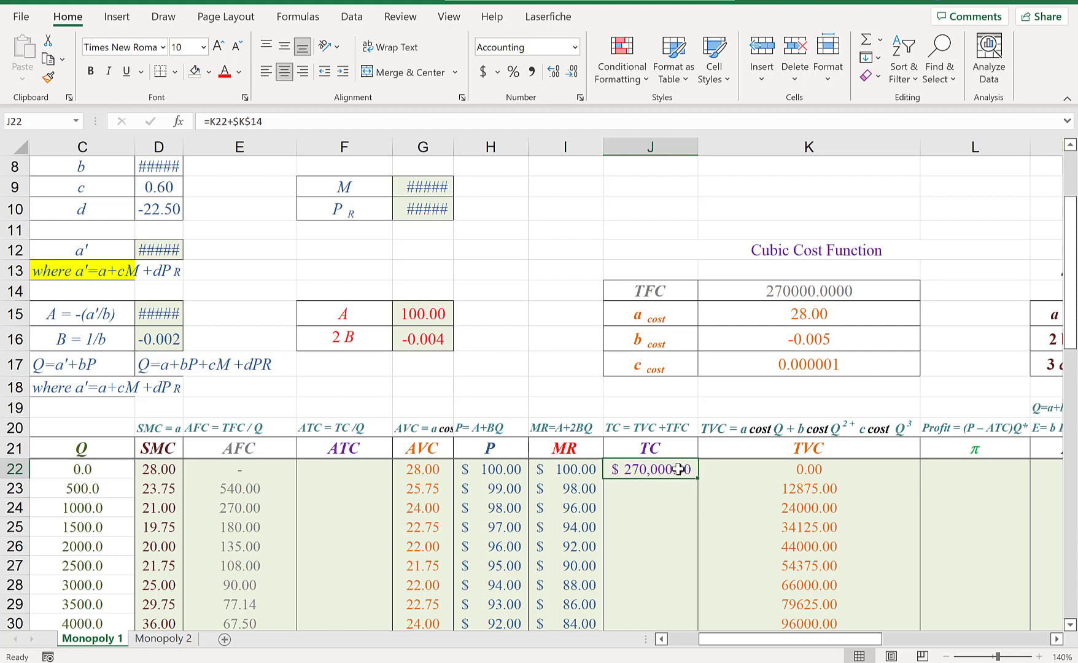
{"action": "left_click_drag", "start_coordinate": [678, 469], "coordinate": [88, 469]}
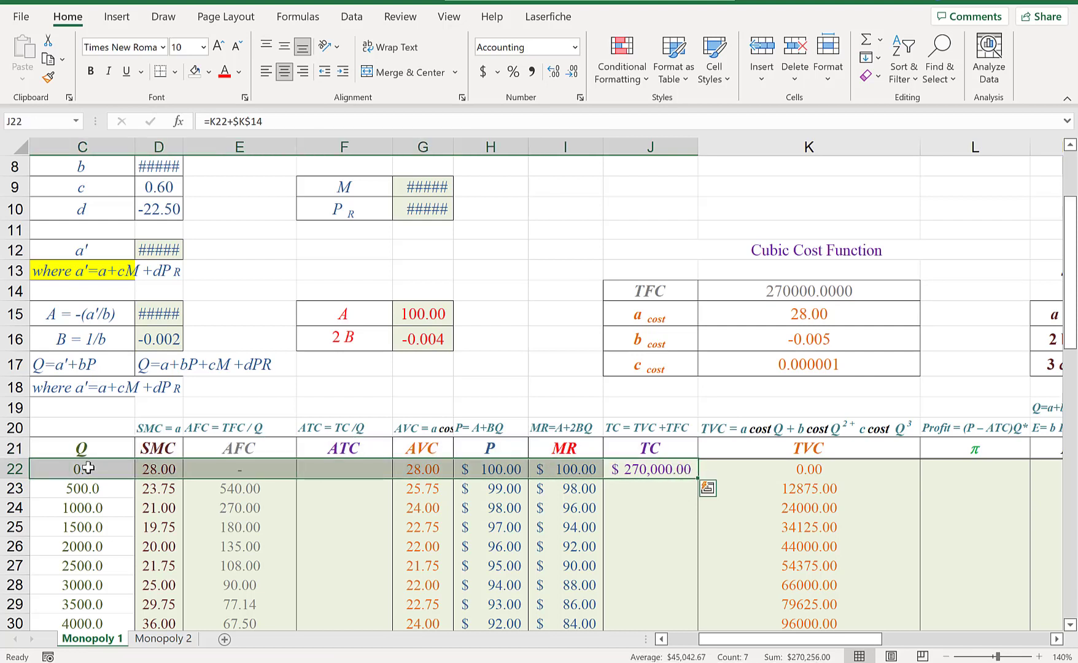
{"action": "left_click", "coordinate": [686, 471]}
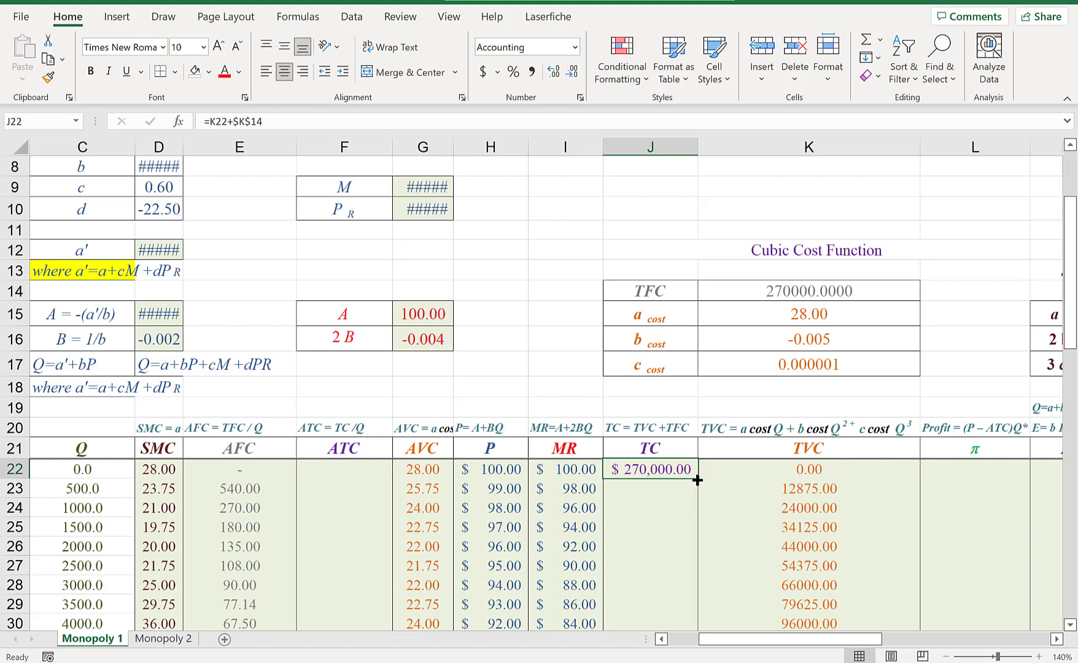
{"action": "left_click_drag", "start_coordinate": [810, 287], "coordinate": [681, 283]}
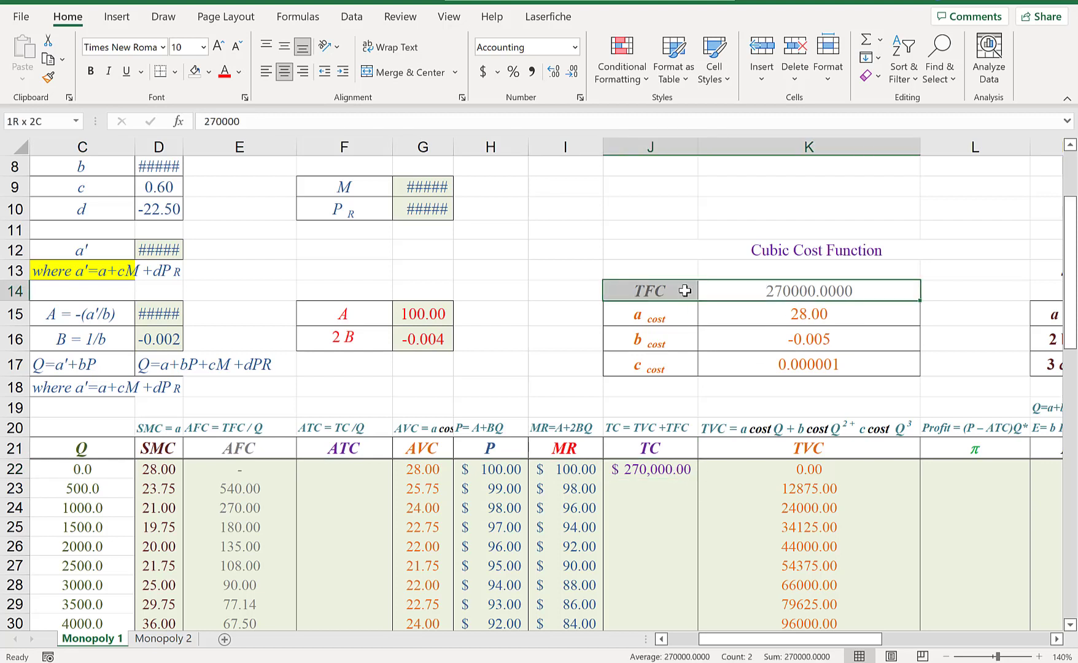
{"action": "left_click", "coordinate": [690, 476]}
{"action": "double_click", "coordinate": [694, 478]}
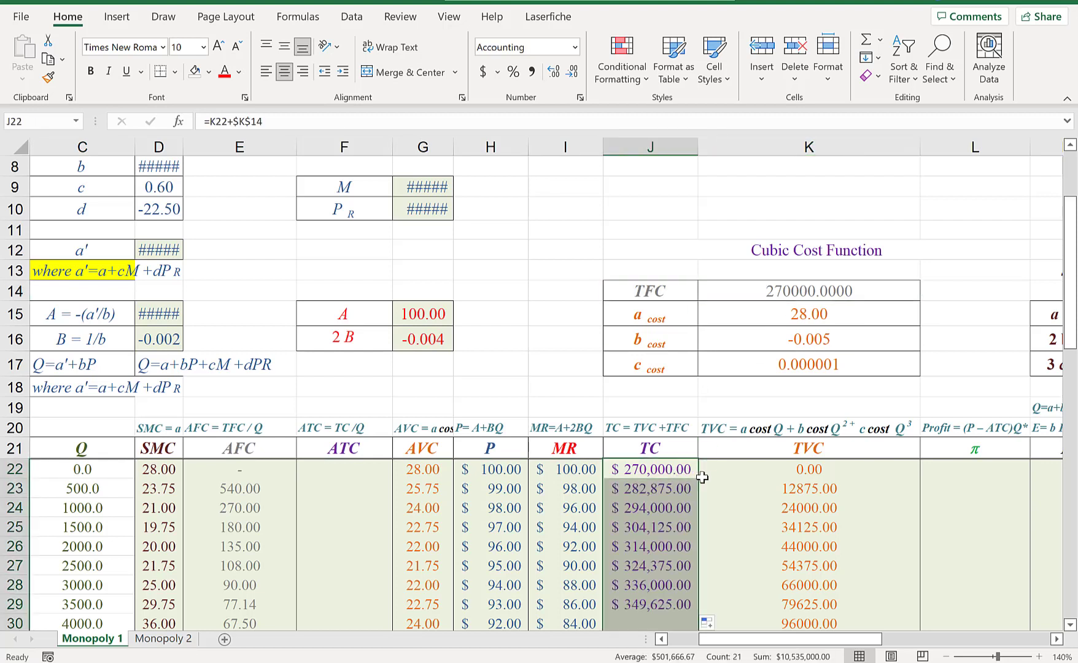
{"action": "scroll", "coordinate": [753, 476], "scroll_direction": "down", "scroll_amount": 5}
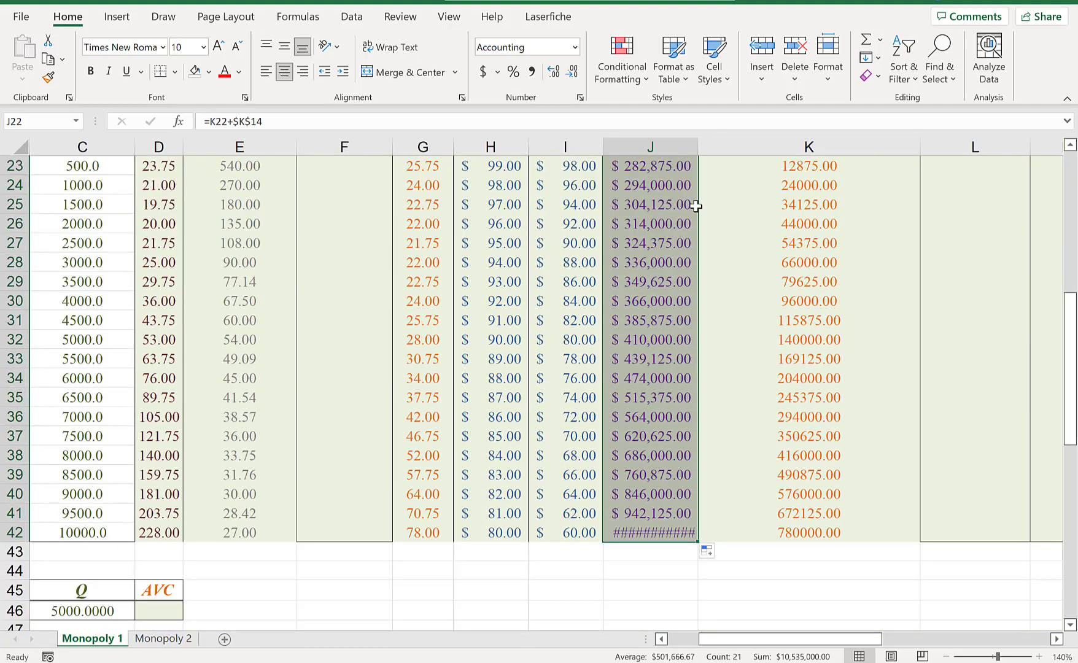
Widen column J so the total cost in J42 fits its cell
{"action": "left_click_drag", "start_coordinate": [700, 151], "coordinate": [719, 148]}
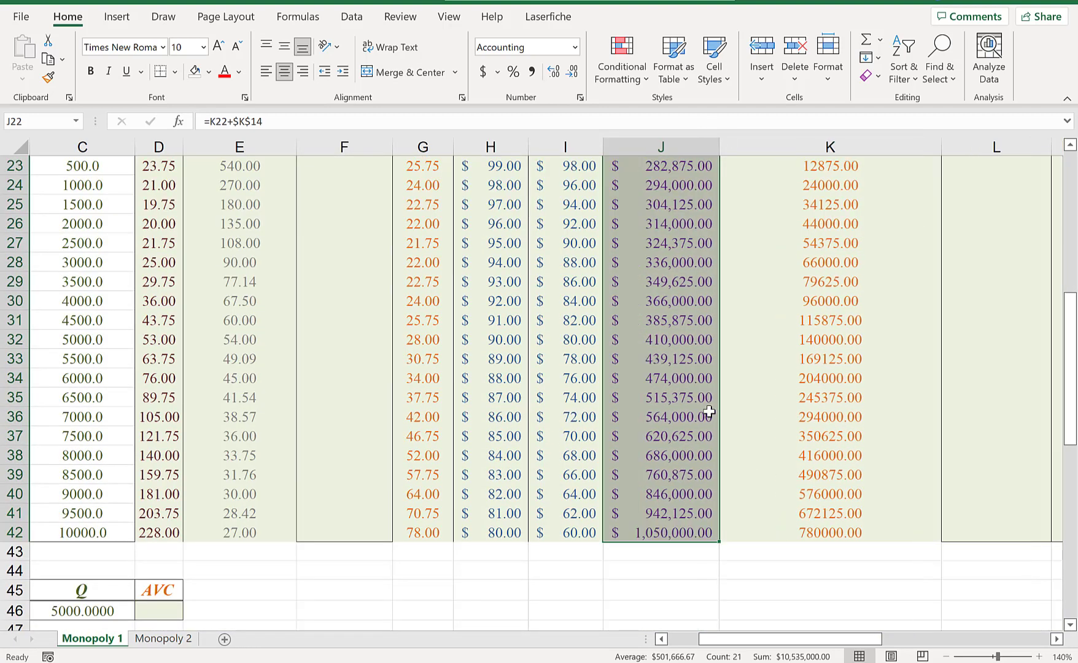
{"action": "left_click", "coordinate": [645, 528]}
{"action": "scroll", "coordinate": [573, 366], "scroll_direction": "up", "scroll_amount": 4}
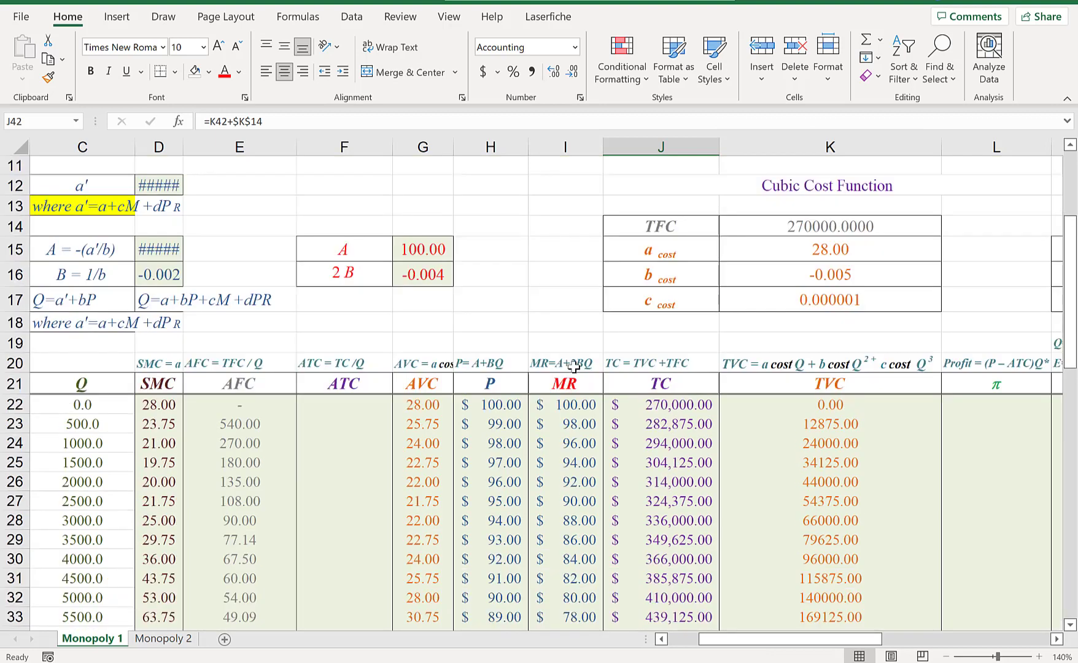
Enter the average total cost formula =J22/C22 in F22 and fill it down column F to row 42
{"action": "left_click", "coordinate": [374, 404]}
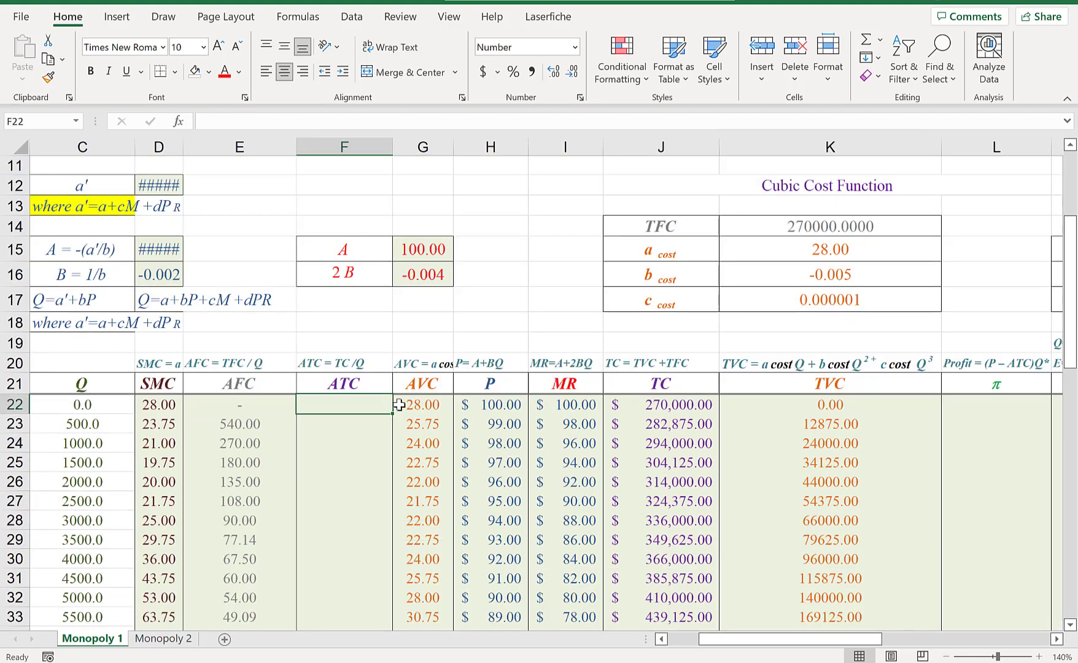
{"action": "type", "text": "="}
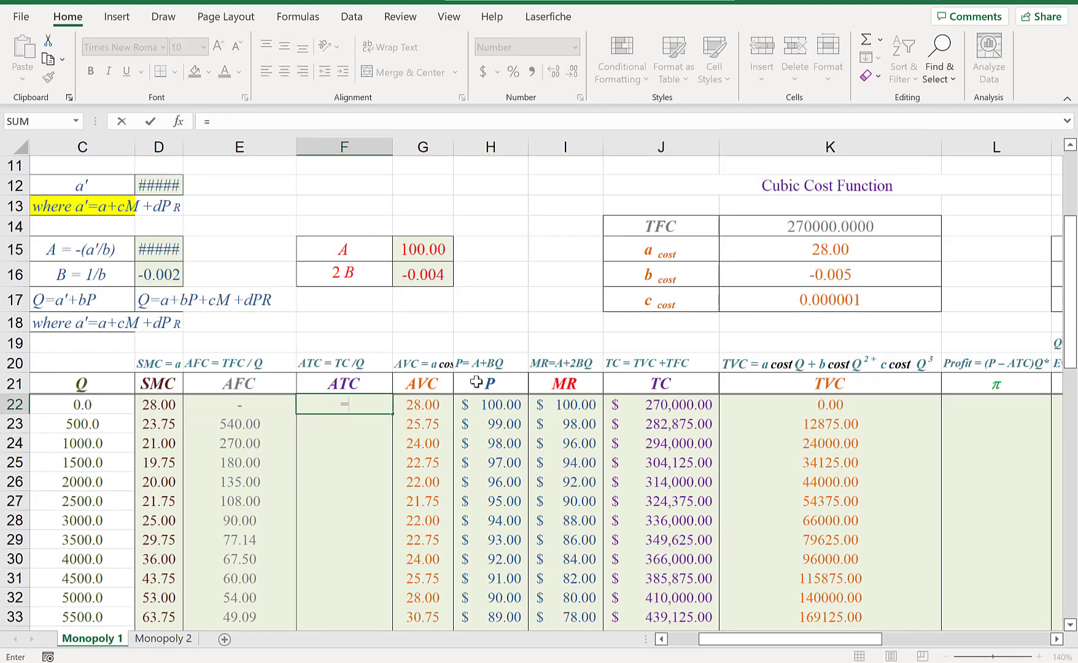
{"action": "left_click", "coordinate": [641, 404]}
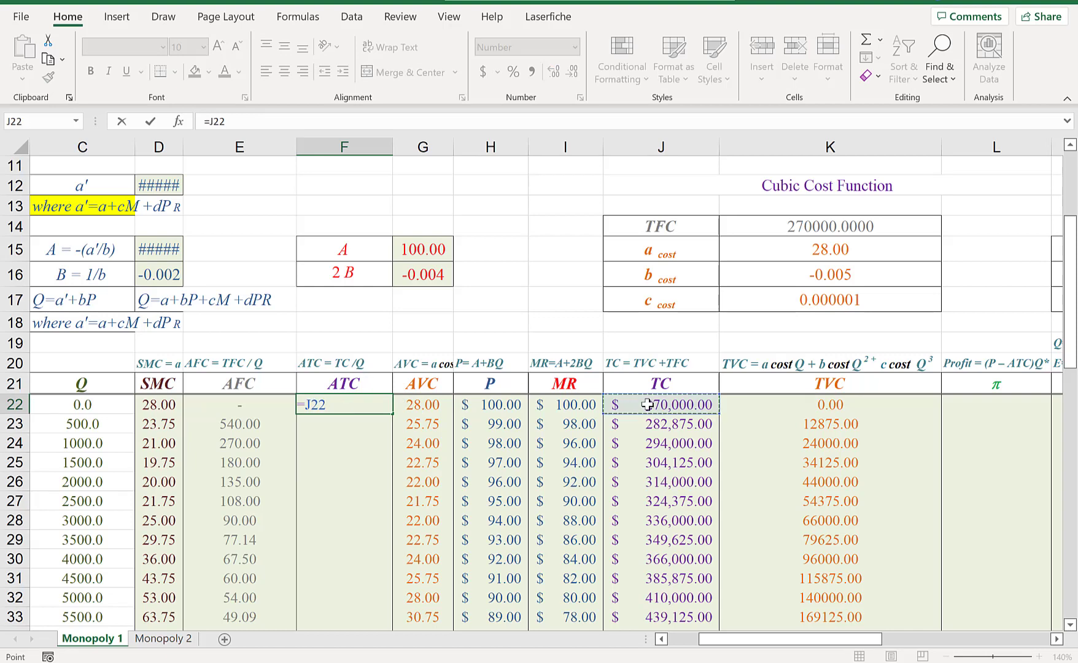
{"action": "type", "text": "/"}
{"action": "left_click", "coordinate": [92, 402]}
{"action": "key", "text": "Return"}
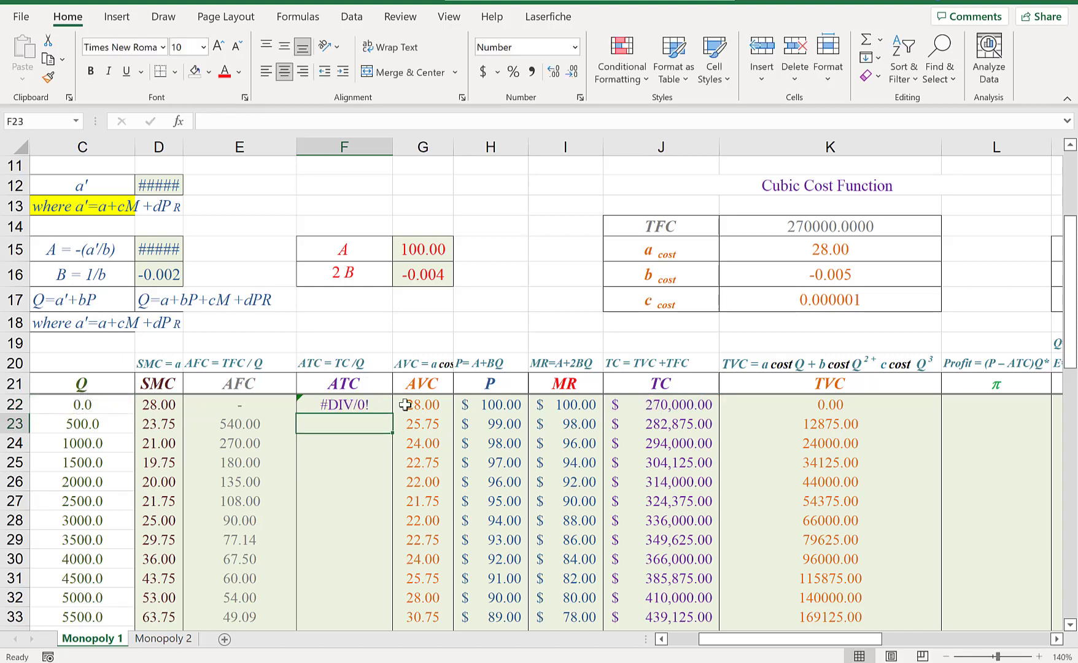
{"action": "left_click", "coordinate": [369, 403]}
{"action": "double_click", "coordinate": [391, 414]}
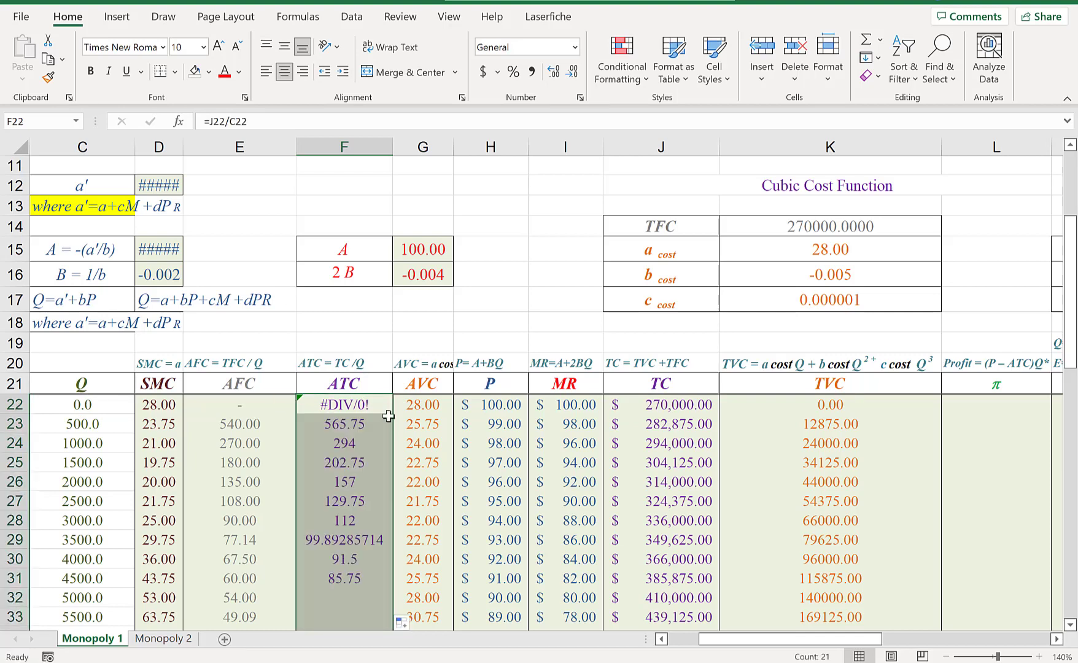
Replace the ATC formula for zero quantity in F22 with a dash
{"action": "left_click", "coordinate": [361, 403]}
{"action": "type", "text": "-"}
{"action": "key", "text": "Return"}
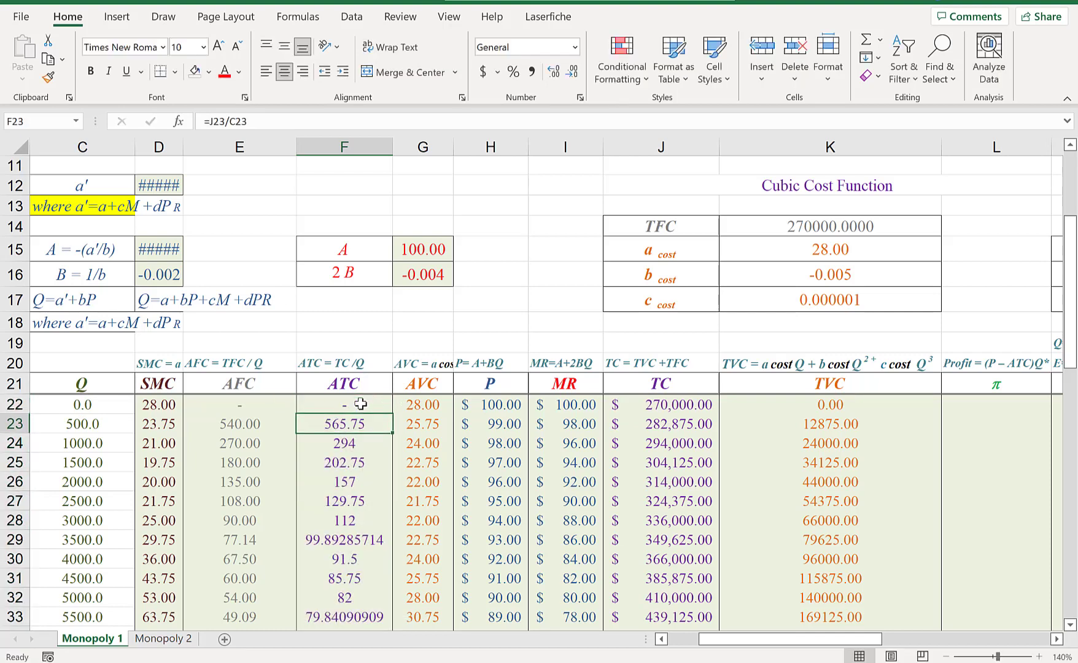
{"action": "scroll", "coordinate": [364, 468], "scroll_direction": "down", "scroll_amount": 2}
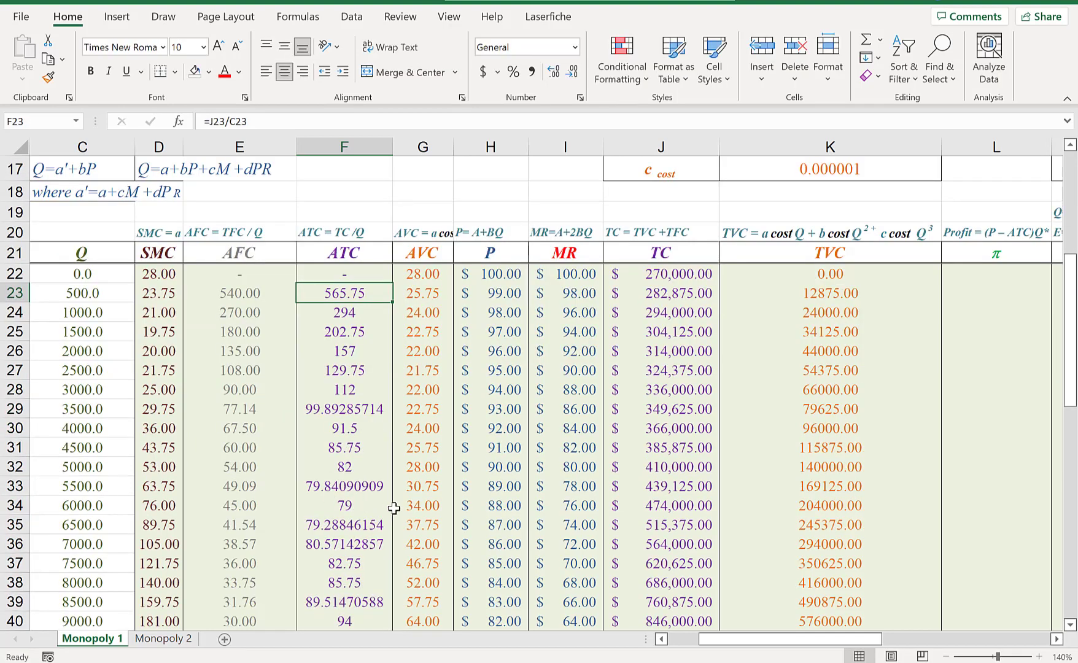
Narrow the TVC column K and widen the profit column L
{"action": "left_click", "coordinate": [1010, 273]}
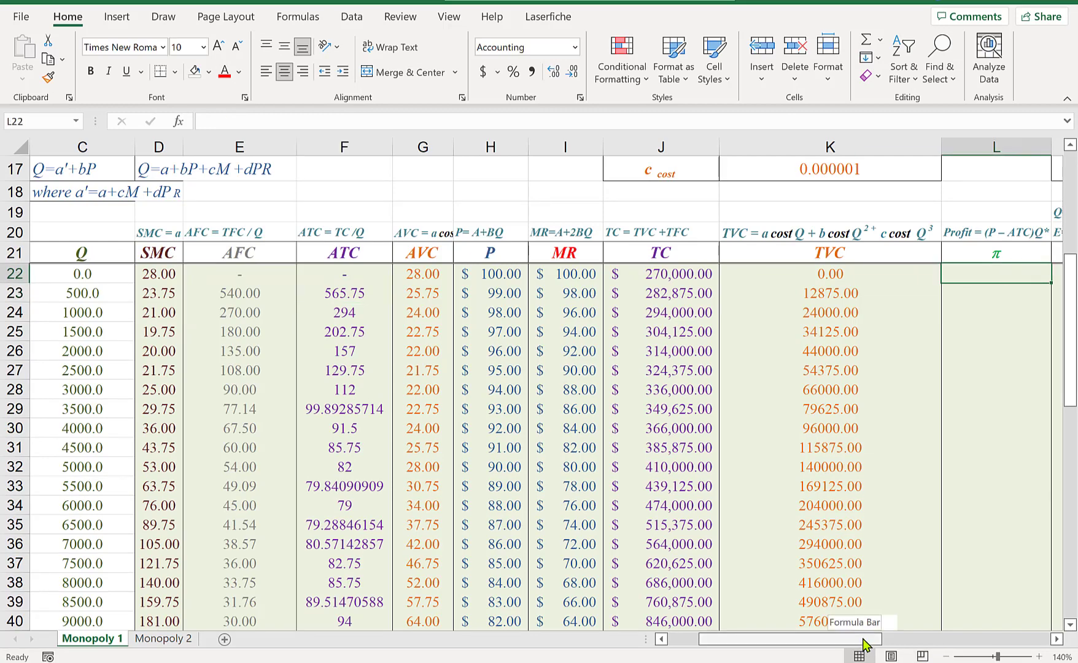
{"action": "left_click_drag", "start_coordinate": [863, 641], "coordinate": [880, 640]}
{"action": "left_click_drag", "start_coordinate": [190, 142], "coordinate": [161, 140]}
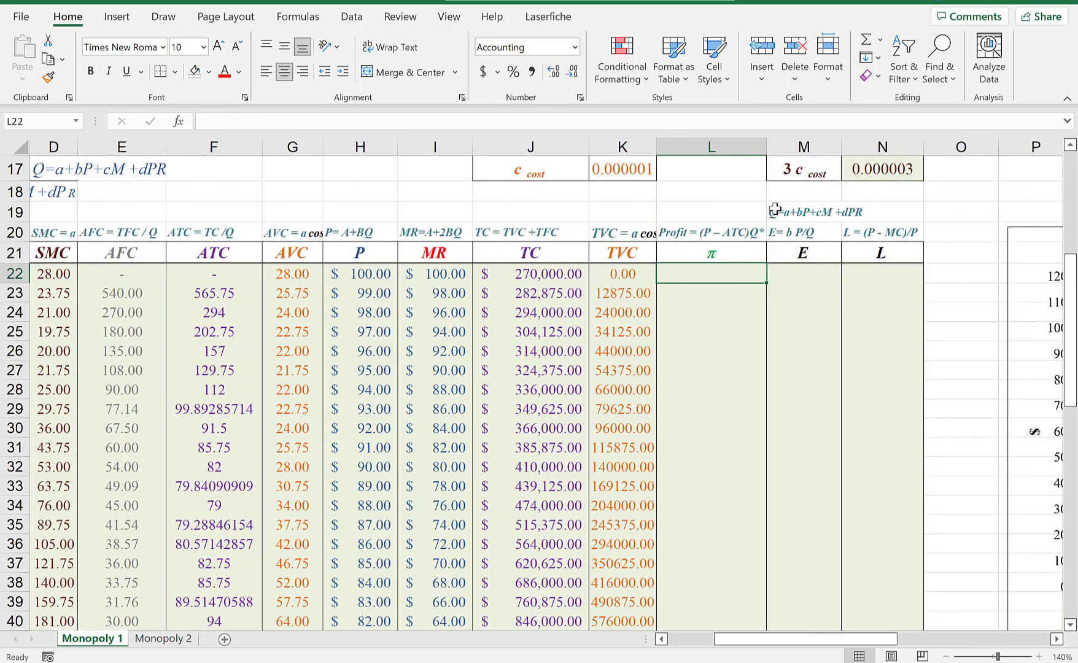
{"action": "left_click_drag", "start_coordinate": [770, 154], "coordinate": [801, 149]}
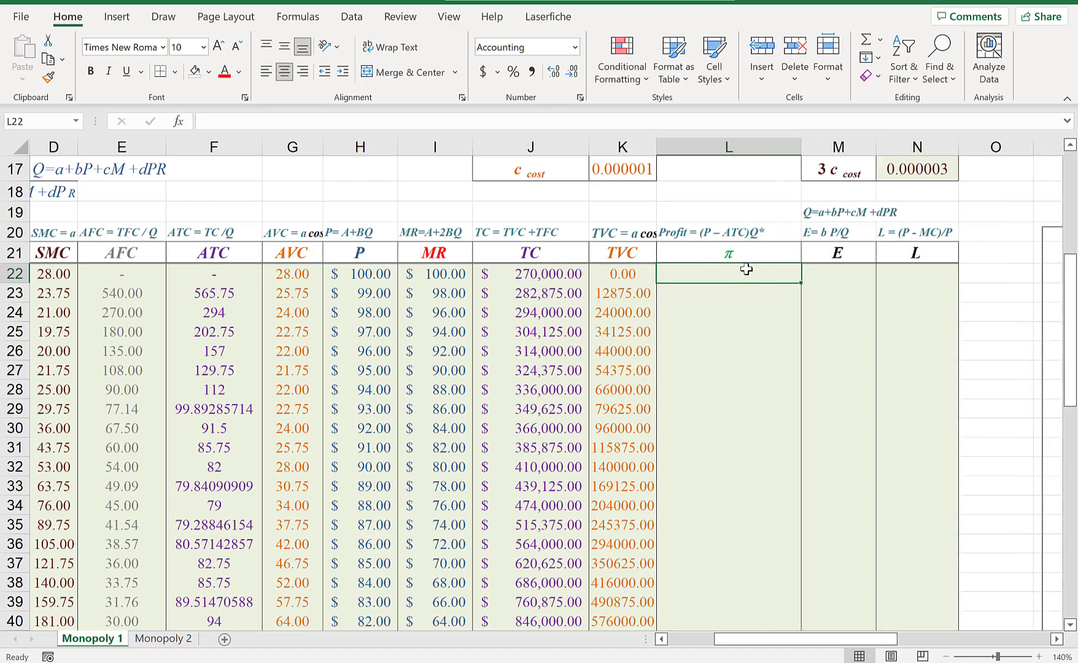
Enter the profit formula =(H22-F22)*C22 in L22 and fill it down column L to row 42
{"action": "type", "text": "="}
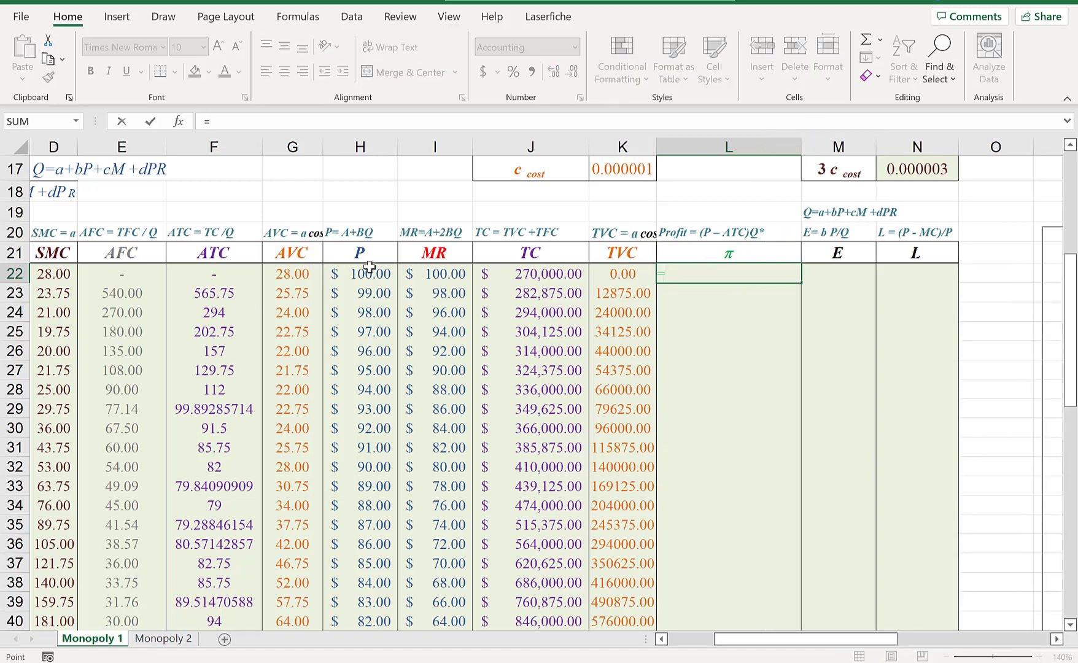
{"action": "left_click", "coordinate": [369, 269]}
{"action": "type", "text": "-"}
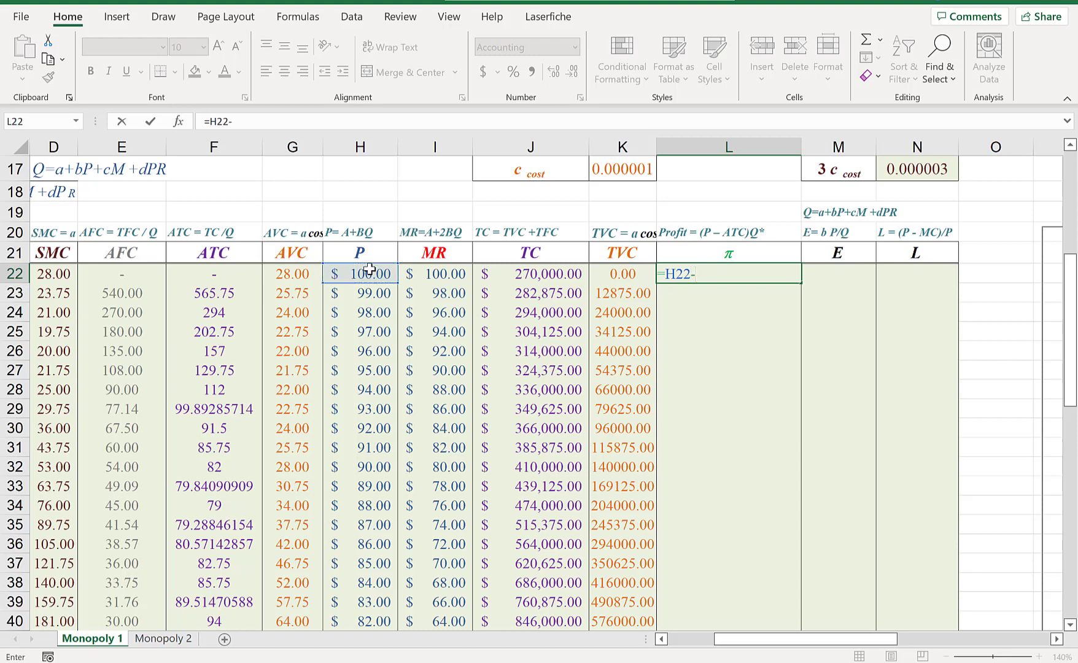
{"action": "left_click", "coordinate": [207, 274]}
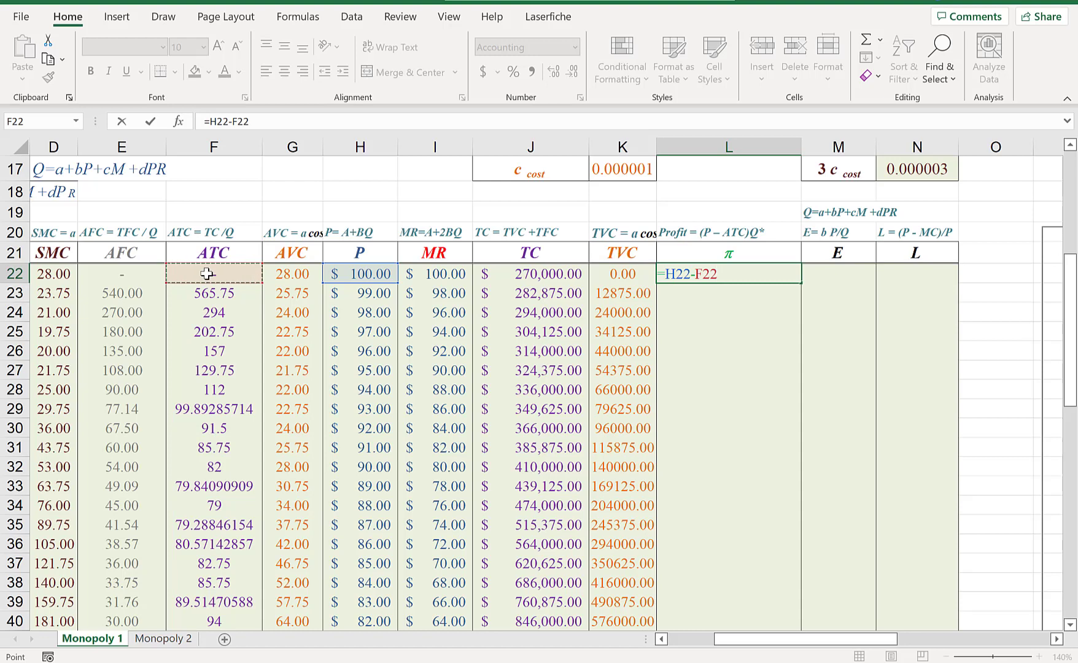
{"action": "left_click", "coordinate": [671, 277]}
{"action": "type", "text": "("}
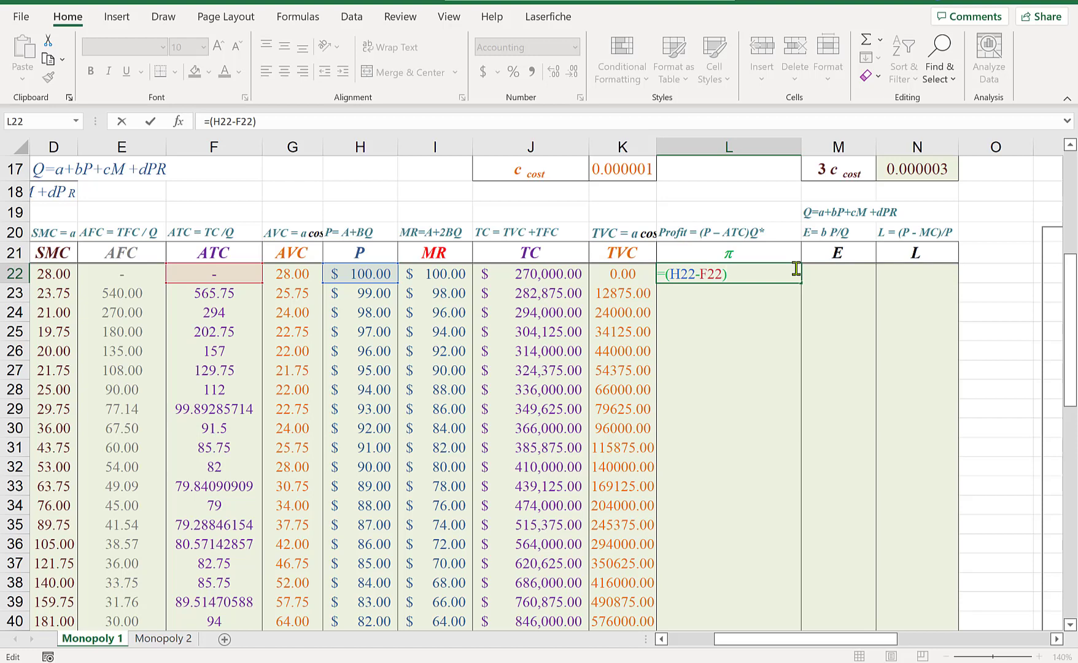
{"action": "type", "text": ")*"}
{"action": "left_click_drag", "start_coordinate": [853, 638], "coordinate": [808, 638]}
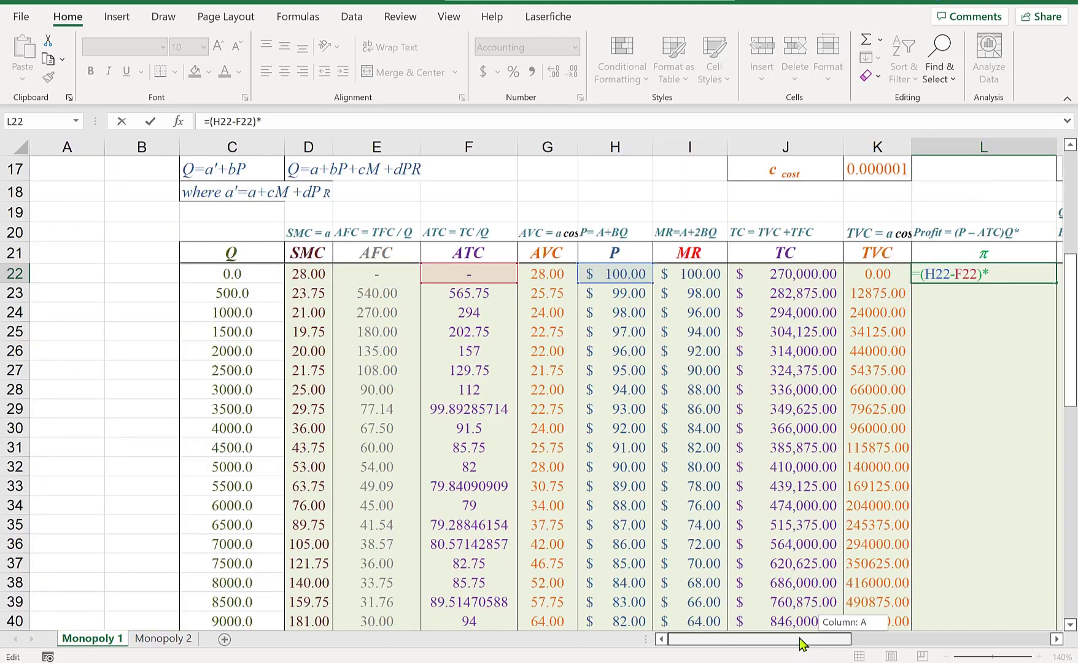
{"action": "left_click", "coordinate": [238, 274]}
{"action": "key", "text": "Return"}
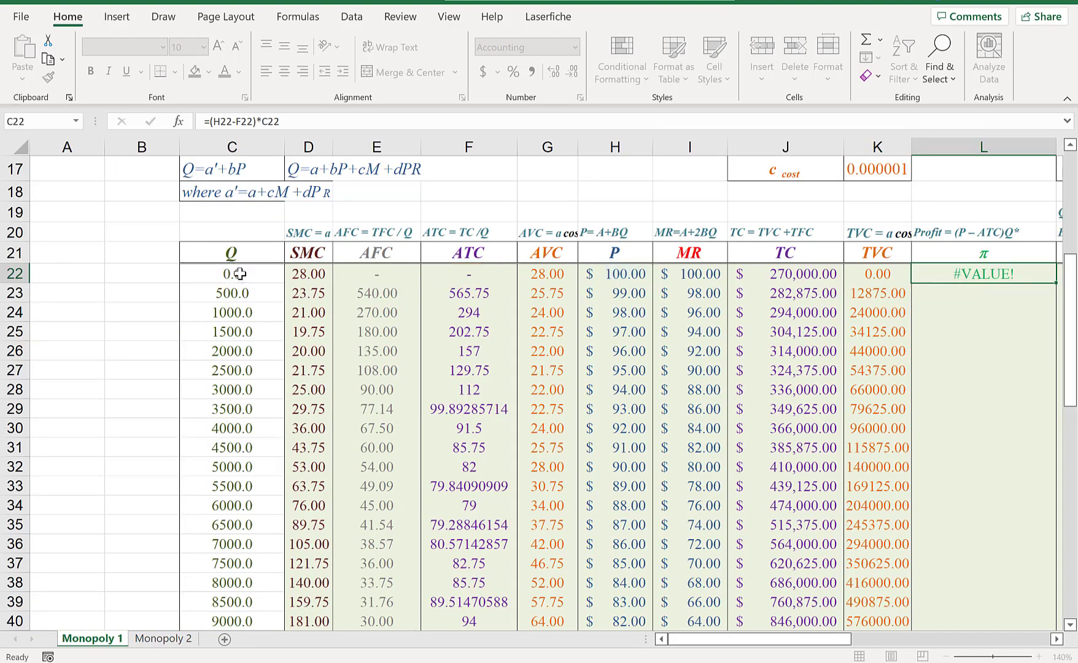
{"action": "left_click", "coordinate": [978, 274]}
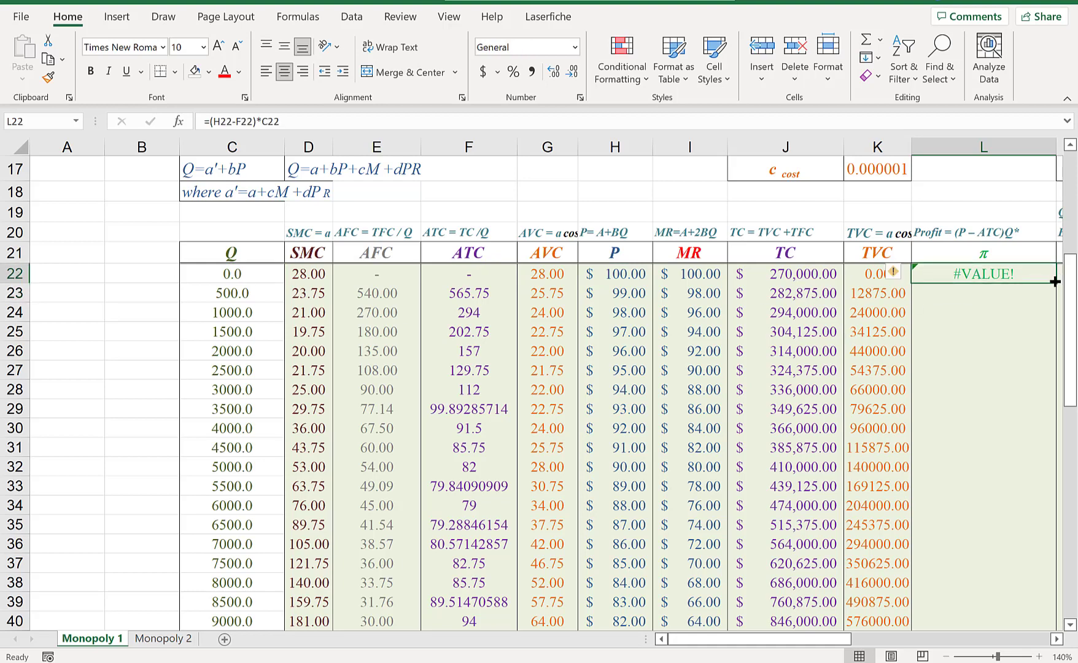
{"action": "double_click", "coordinate": [1054, 281]}
Replace the zero-quantity profit in L22 with the negative of total fixed cost, =-K14
{"action": "left_click", "coordinate": [1031, 274]}
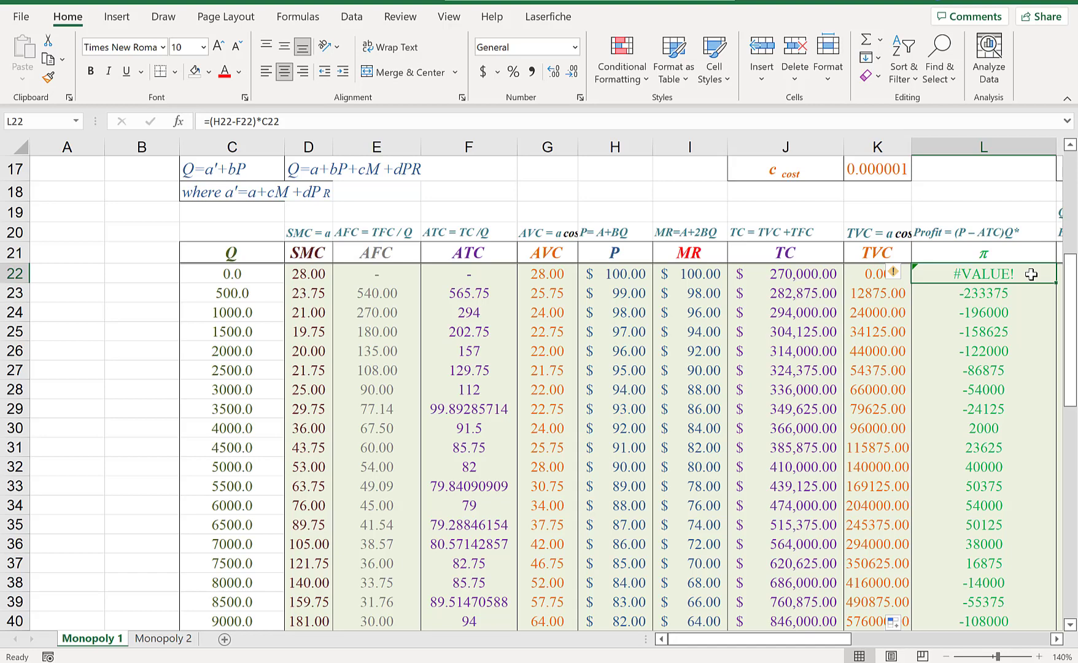
{"action": "type", "text": "=-"}
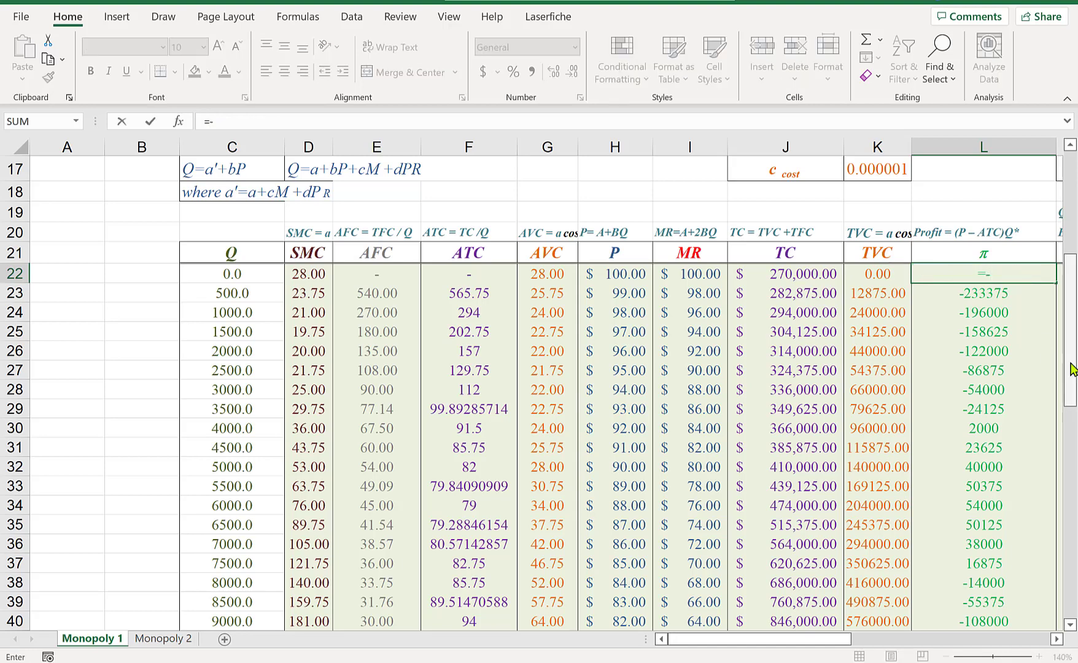
{"action": "scroll", "coordinate": [921, 579], "scroll_direction": "up", "scroll_amount": 5}
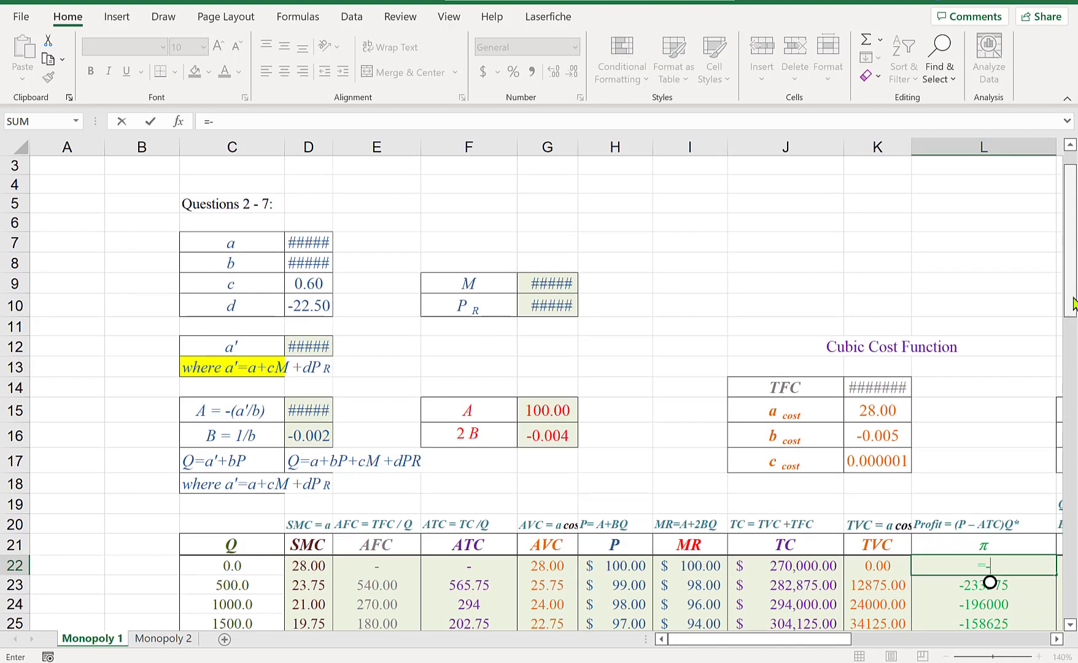
{"action": "left_click", "coordinate": [898, 385]}
{"action": "key", "text": "Return"}
Format the profit values L22:L42 as Accounting with 2 decimal places and no currency symbol
{"action": "scroll", "coordinate": [972, 457], "scroll_direction": "down", "scroll_amount": 3}
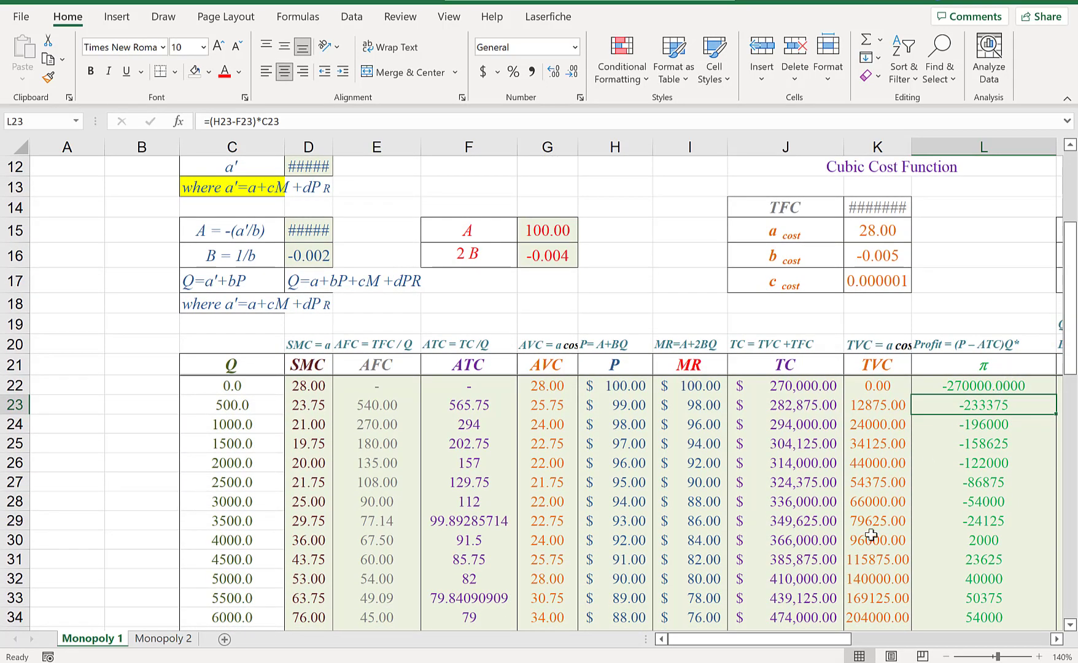
{"action": "left_click_drag", "start_coordinate": [778, 639], "coordinate": [831, 638]}
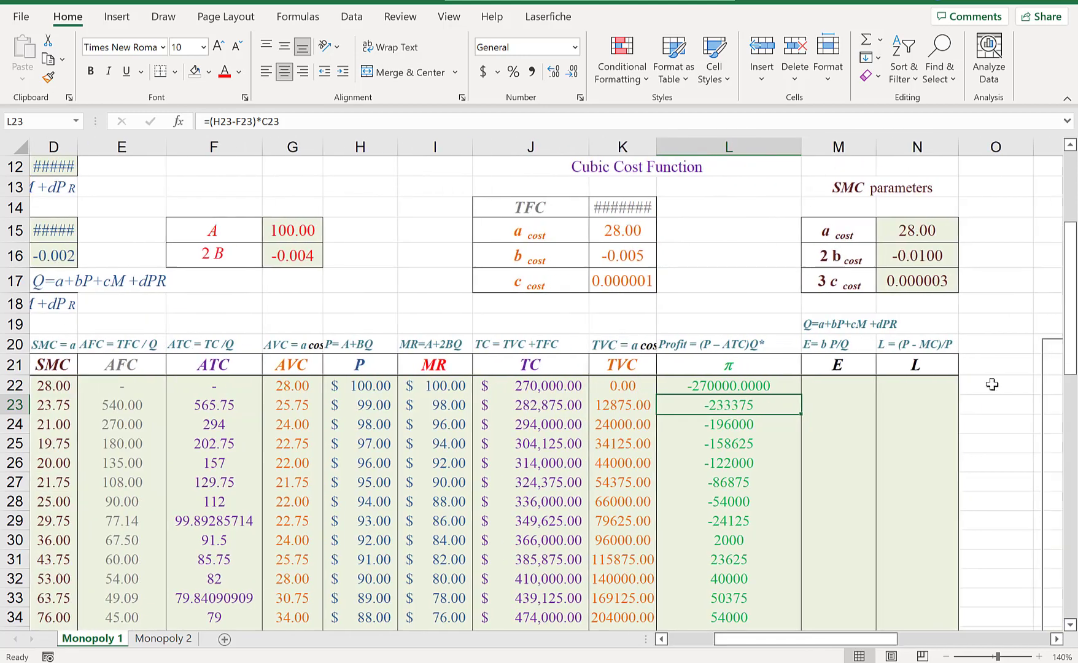
{"action": "scroll", "coordinate": [998, 397], "scroll_direction": "down", "scroll_amount": 2}
{"action": "left_click_drag", "start_coordinate": [705, 252], "coordinate": [713, 592]}
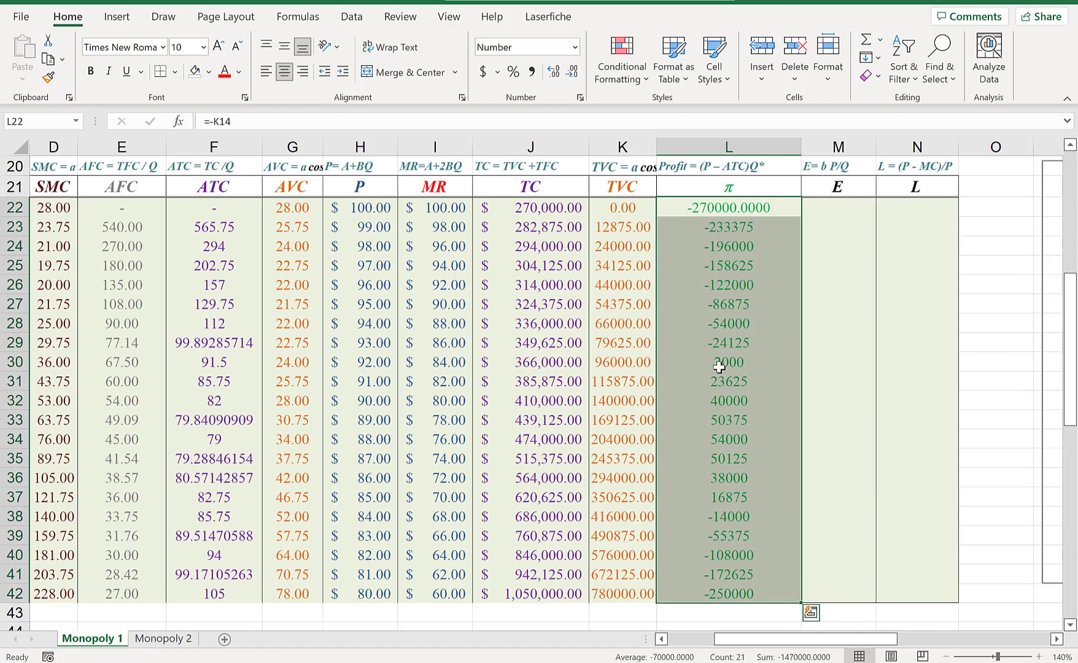
{"action": "right_click", "coordinate": [719, 592]}
{"action": "left_click", "coordinate": [764, 583]}
{"action": "left_click", "coordinate": [630, 265]}
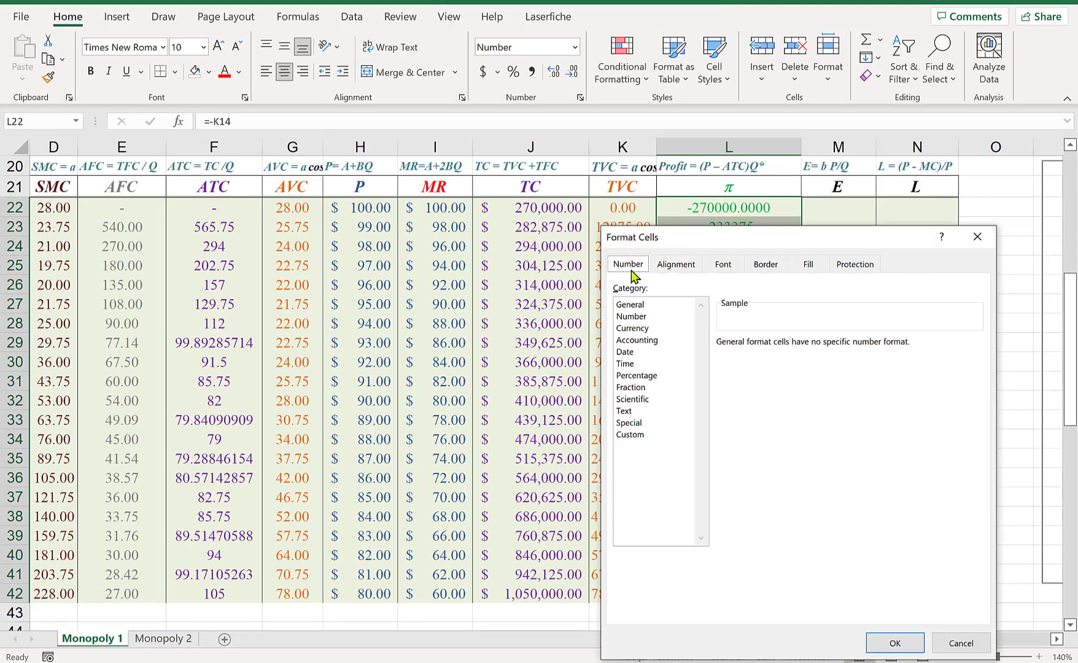
{"action": "left_click", "coordinate": [644, 341]}
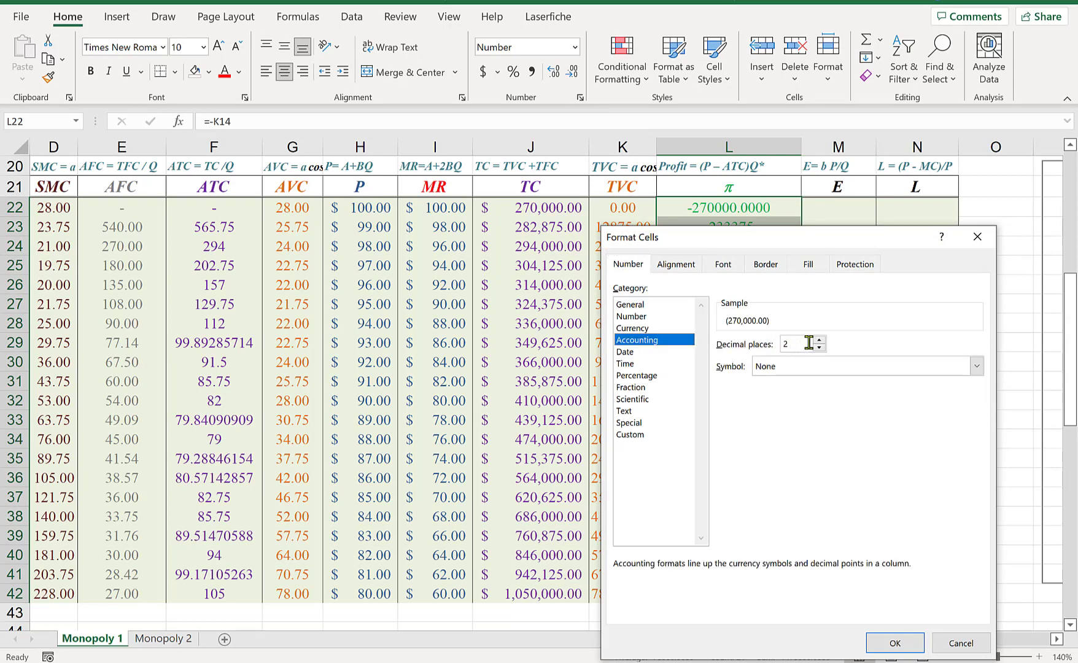
{"action": "left_click", "coordinate": [894, 645]}
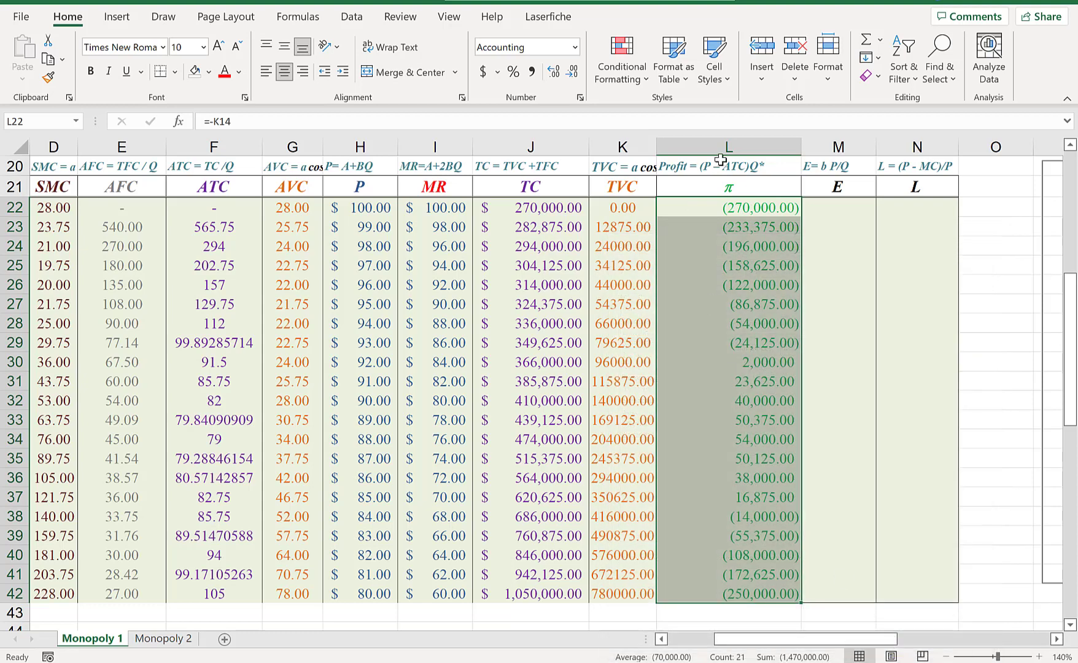
Review the profit values down column L, selecting the range L30:L37
{"action": "left_click", "coordinate": [756, 221]}
{"action": "left_click", "coordinate": [762, 208]}
{"action": "left_click_drag", "start_coordinate": [762, 208], "coordinate": [762, 499]}
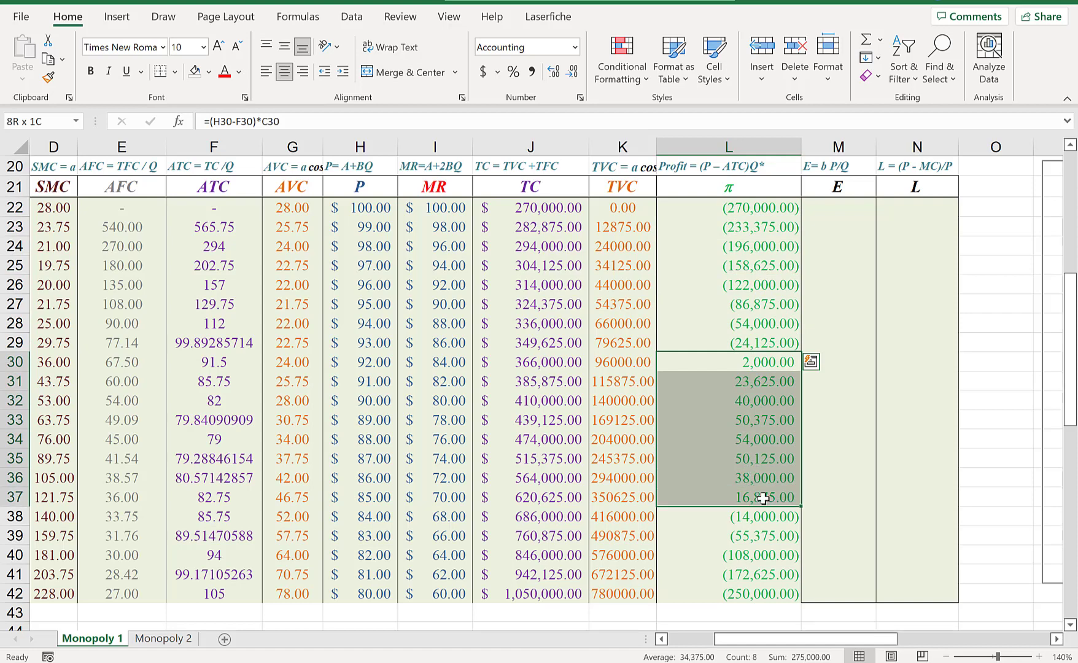
{"action": "left_click", "coordinate": [763, 498]}
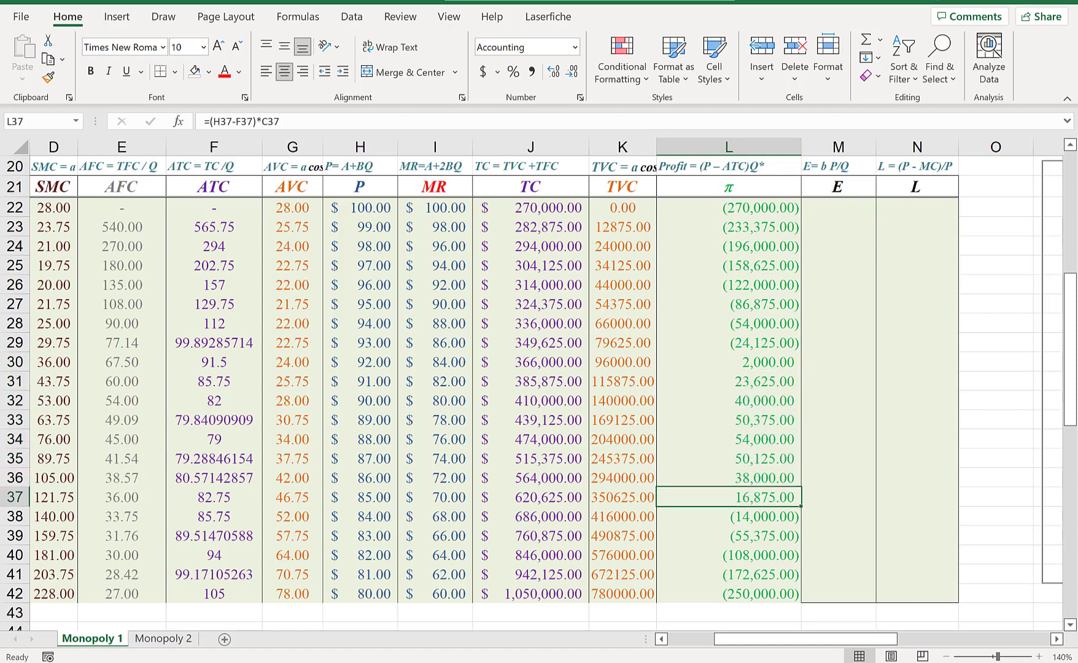
{"action": "left_click_drag", "start_coordinate": [854, 644], "coordinate": [868, 645]}
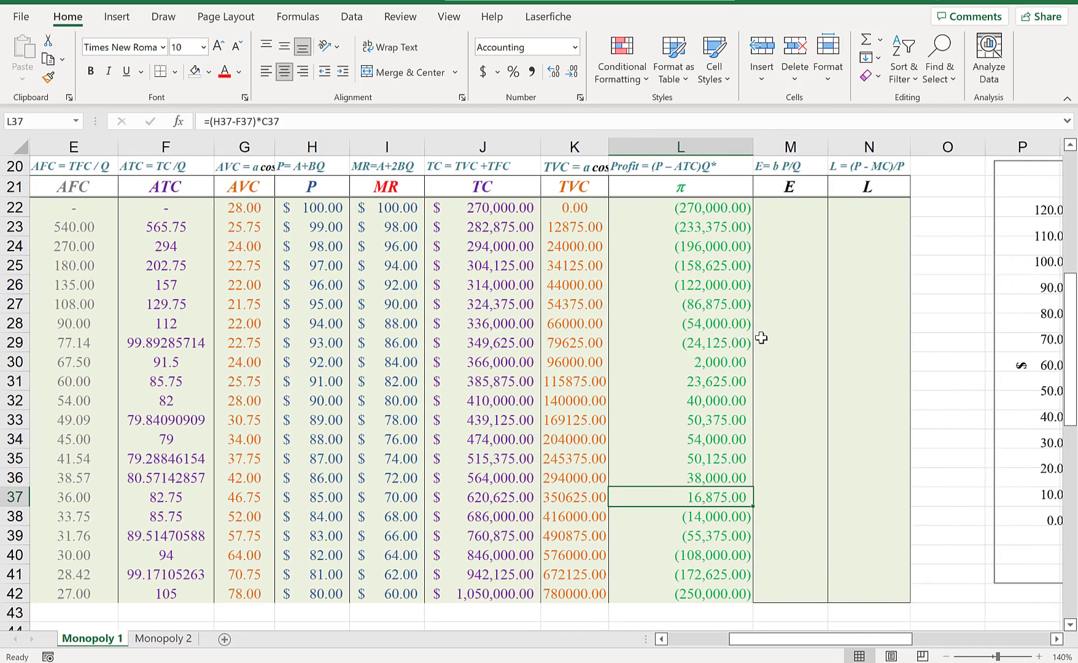
{"action": "scroll", "coordinate": [761, 337], "scroll_direction": "up", "scroll_amount": 2}
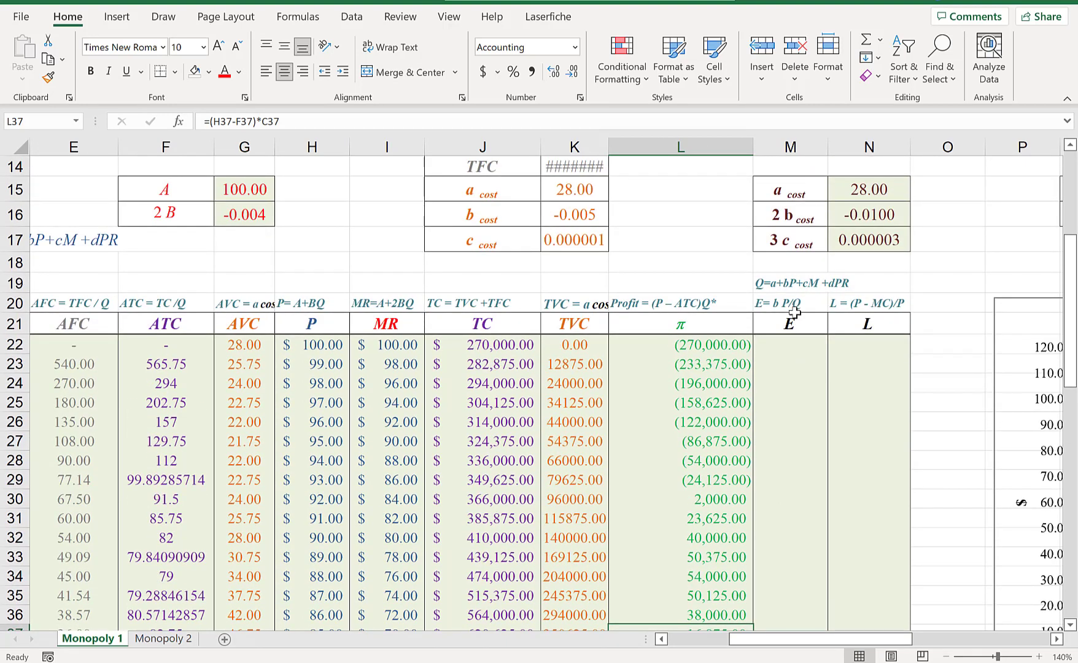
{"action": "left_click_drag", "start_coordinate": [794, 302], "coordinate": [859, 322]}
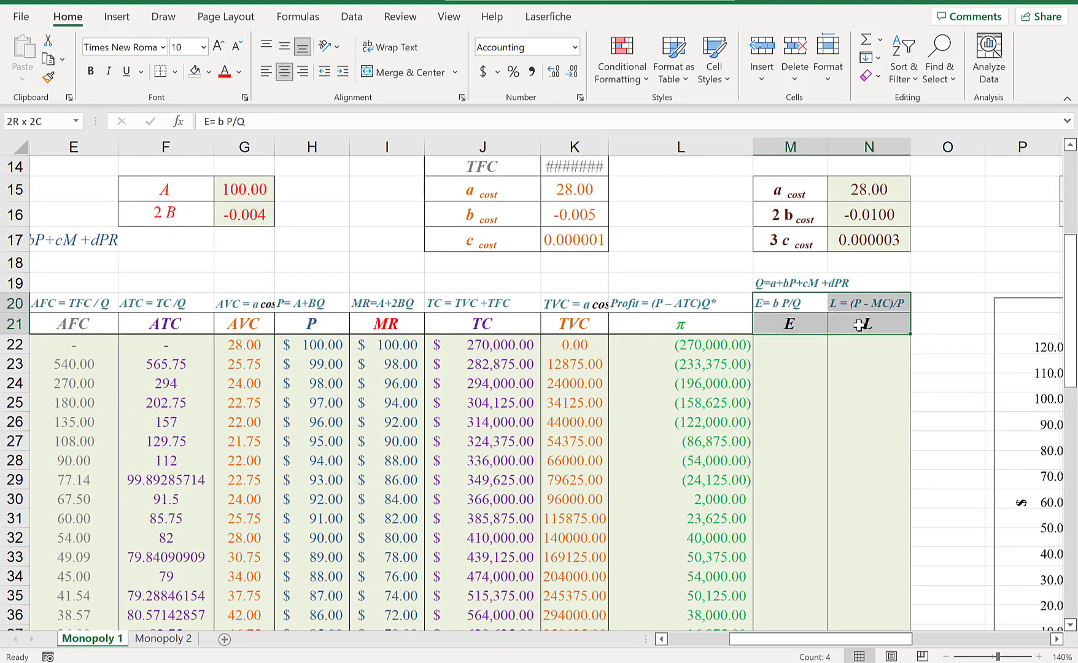
{"action": "left_click", "coordinate": [48, 77]}
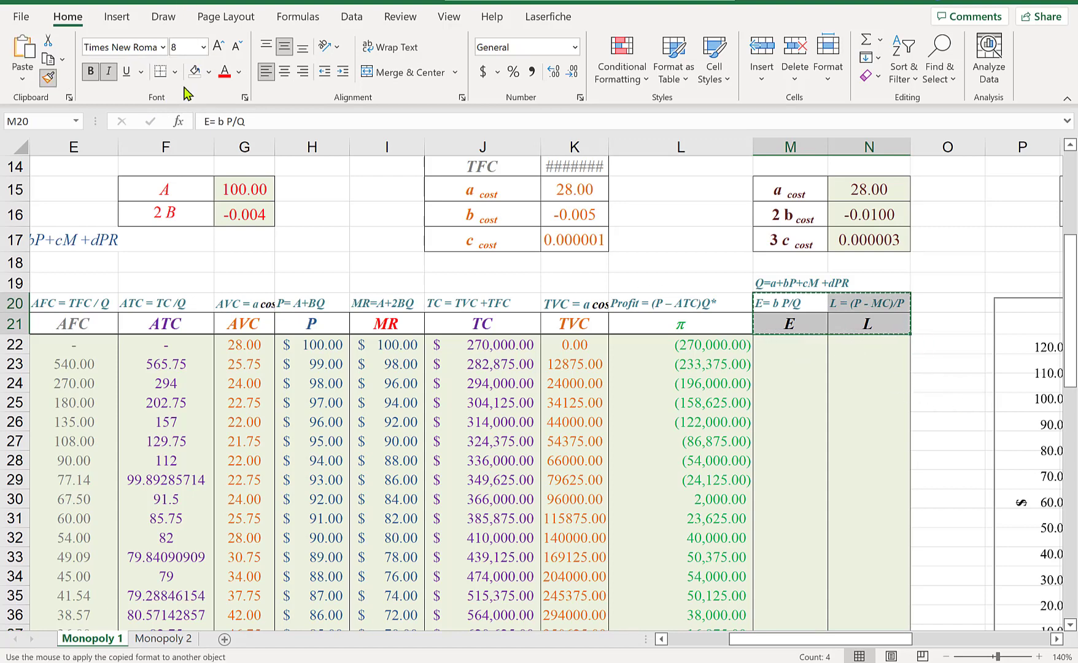
{"action": "key", "text": "Escape"}
{"action": "left_click", "coordinate": [49, 77]}
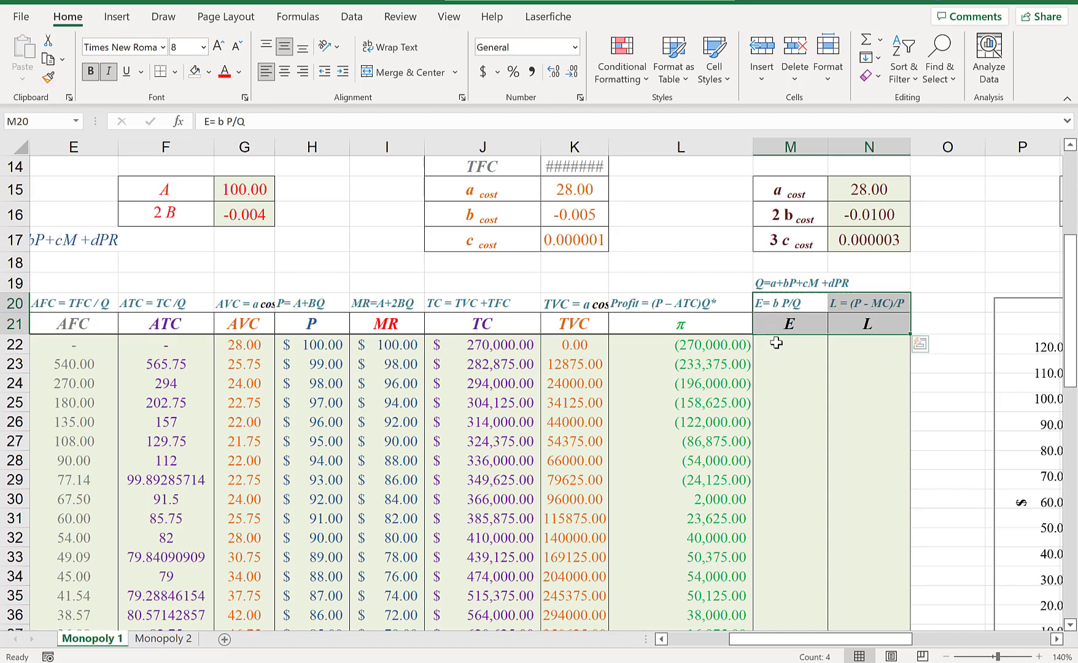
Start the elasticity formula in M22 with an absolute reference to the demand coefficient b, =$D$8
{"action": "left_click", "coordinate": [814, 341]}
{"action": "type", "text": "="}
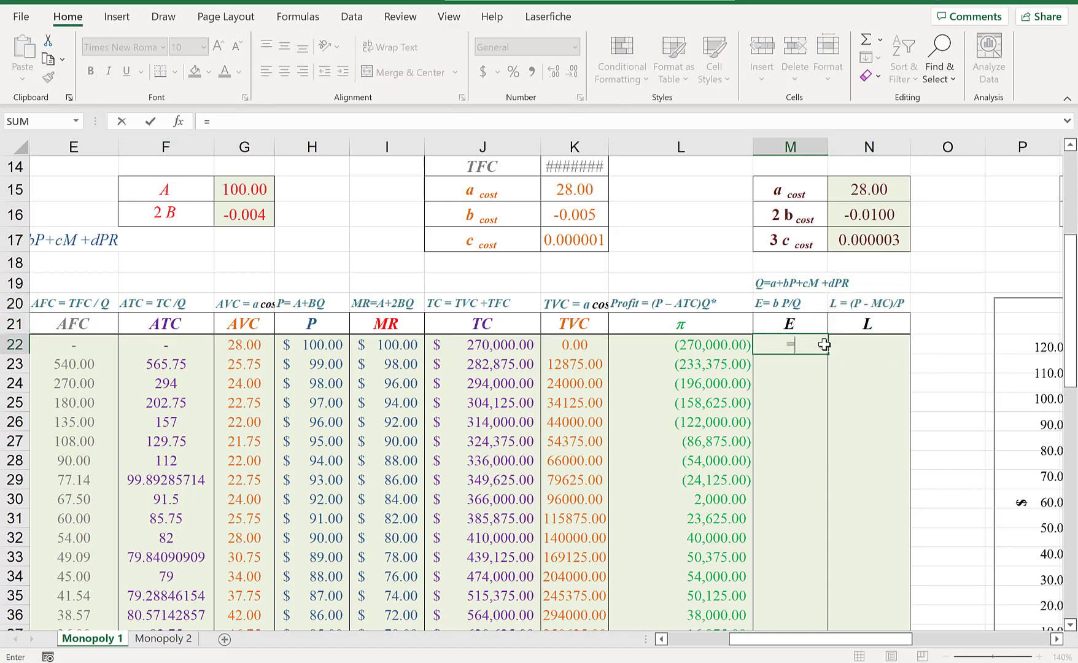
{"action": "left_click_drag", "start_coordinate": [893, 639], "coordinate": [829, 639]}
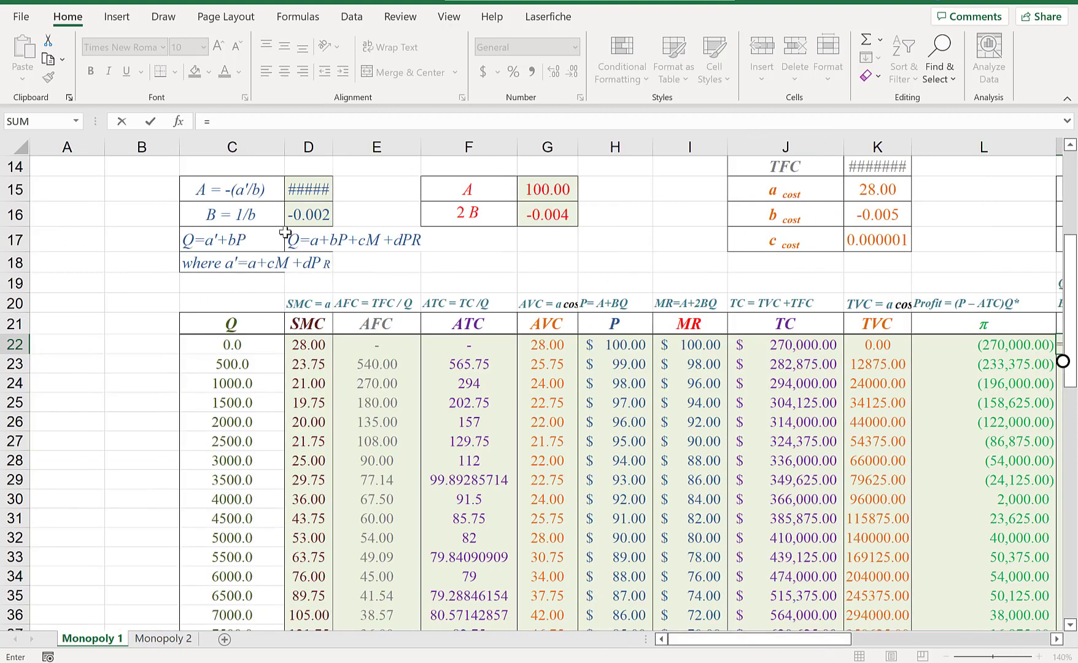
{"action": "scroll", "coordinate": [285, 232], "scroll_direction": "up", "scroll_amount": 2}
{"action": "left_click", "coordinate": [311, 166]}
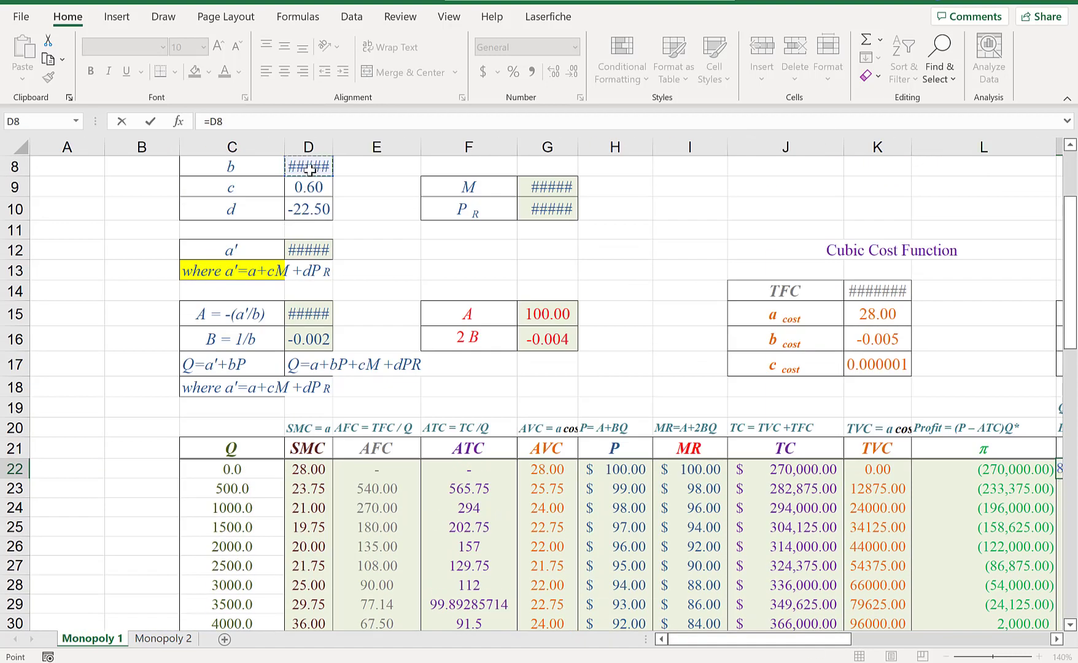
{"action": "left_click_drag", "start_coordinate": [733, 640], "coordinate": [815, 635]}
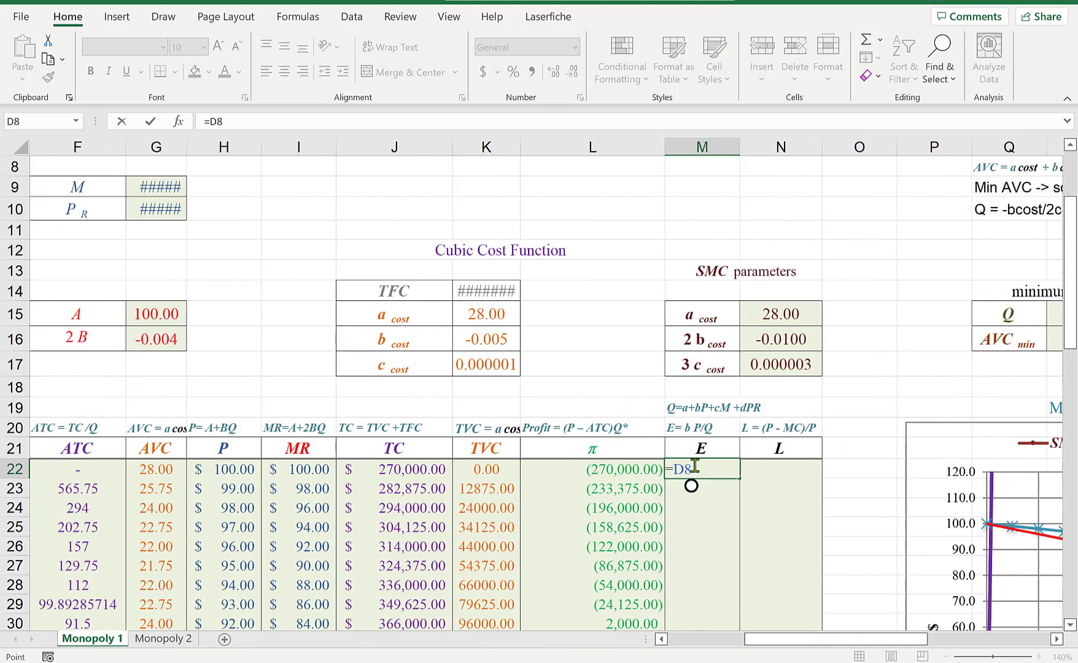
{"action": "left_click", "coordinate": [677, 469]}
{"action": "type", "text": "$"}
{"action": "key", "text": "Right"}
{"action": "type", "text": "$"}
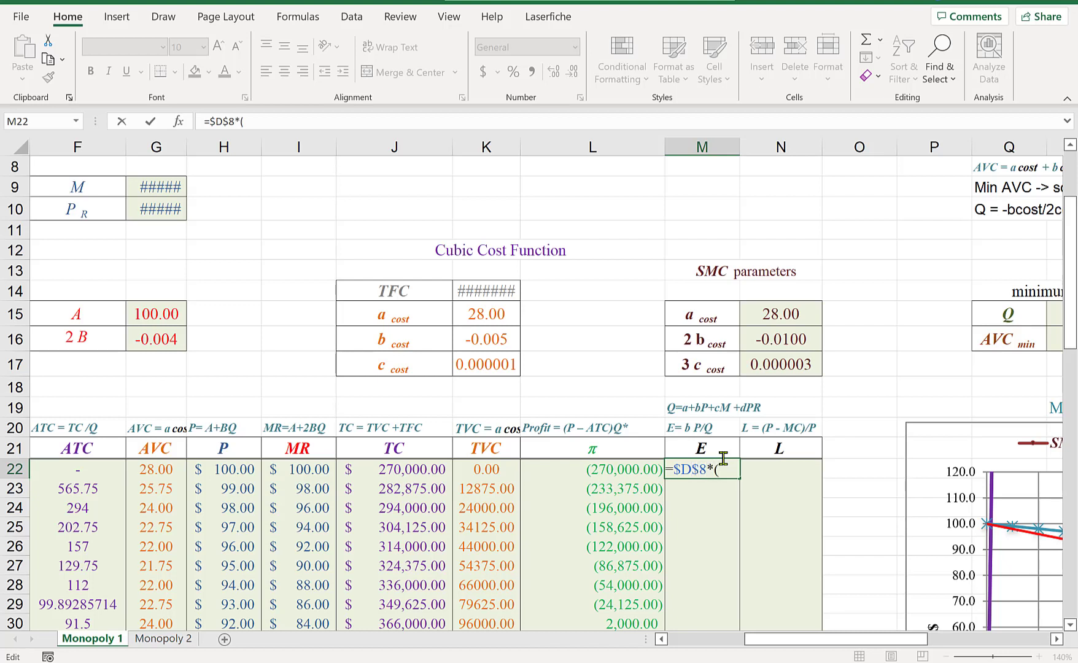
Complete the elasticity formula in M22 as =$D$8*(H22/C22), using price over quantity
{"action": "left_click", "coordinate": [213, 471]}
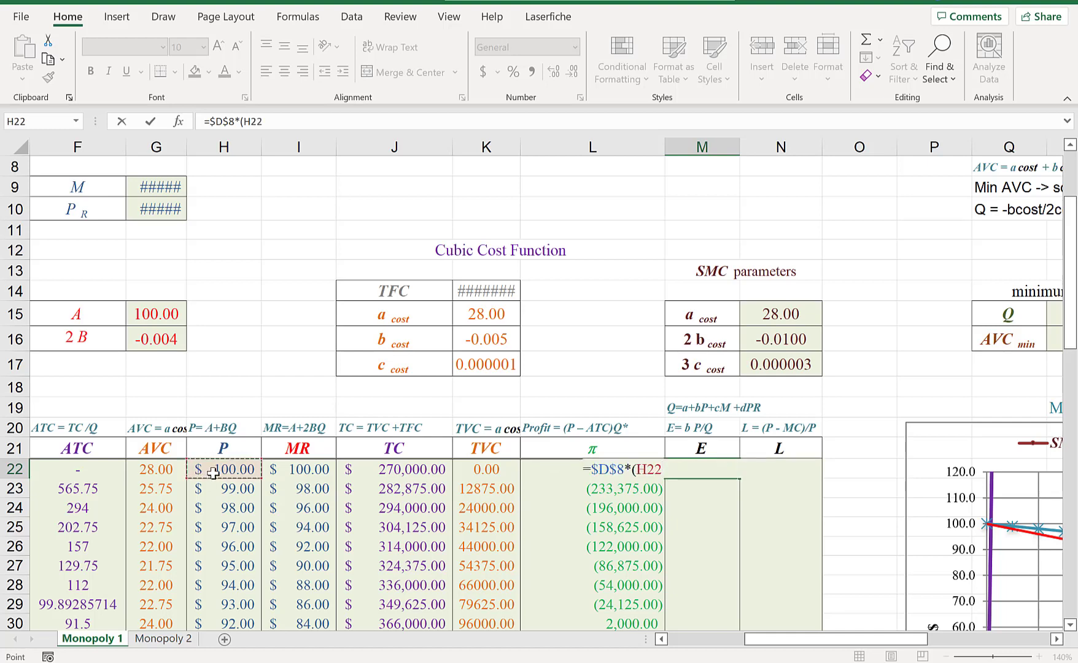
{"action": "type", "text": "/"}
{"action": "left_click_drag", "start_coordinate": [836, 640], "coordinate": [760, 644]}
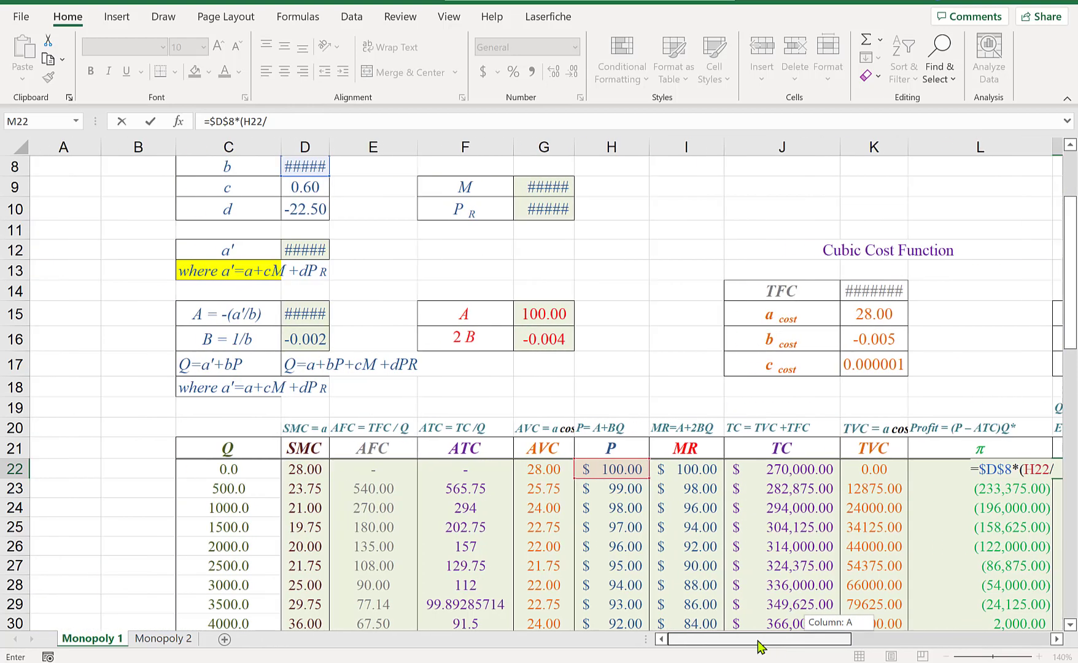
{"action": "left_click", "coordinate": [234, 469]}
{"action": "key", "text": "Return"}
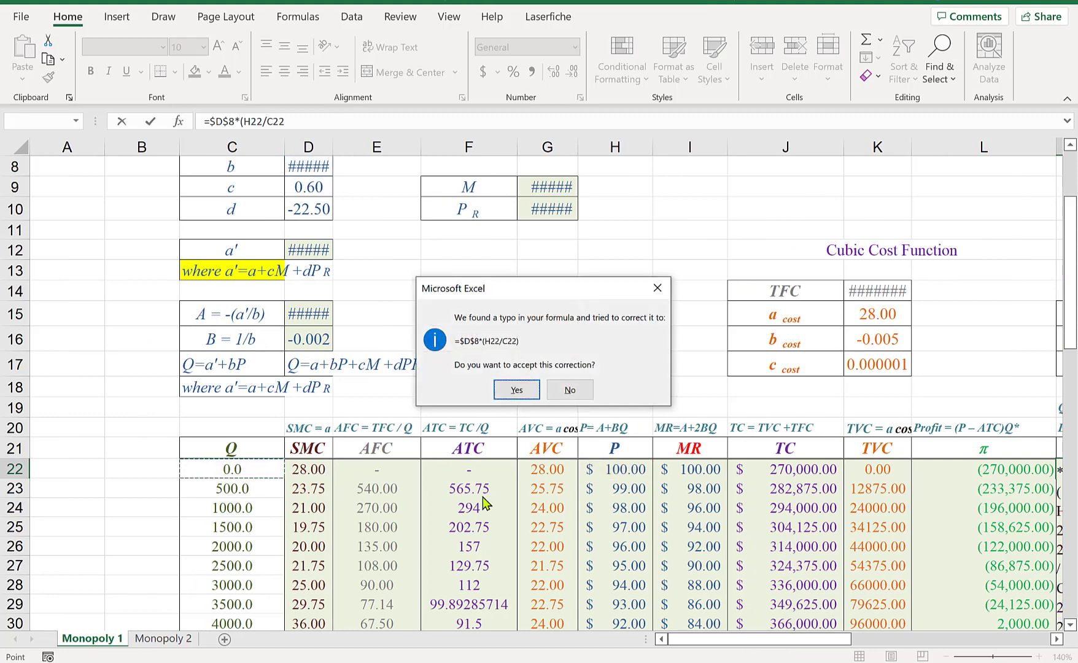
{"action": "left_click", "coordinate": [517, 390]}
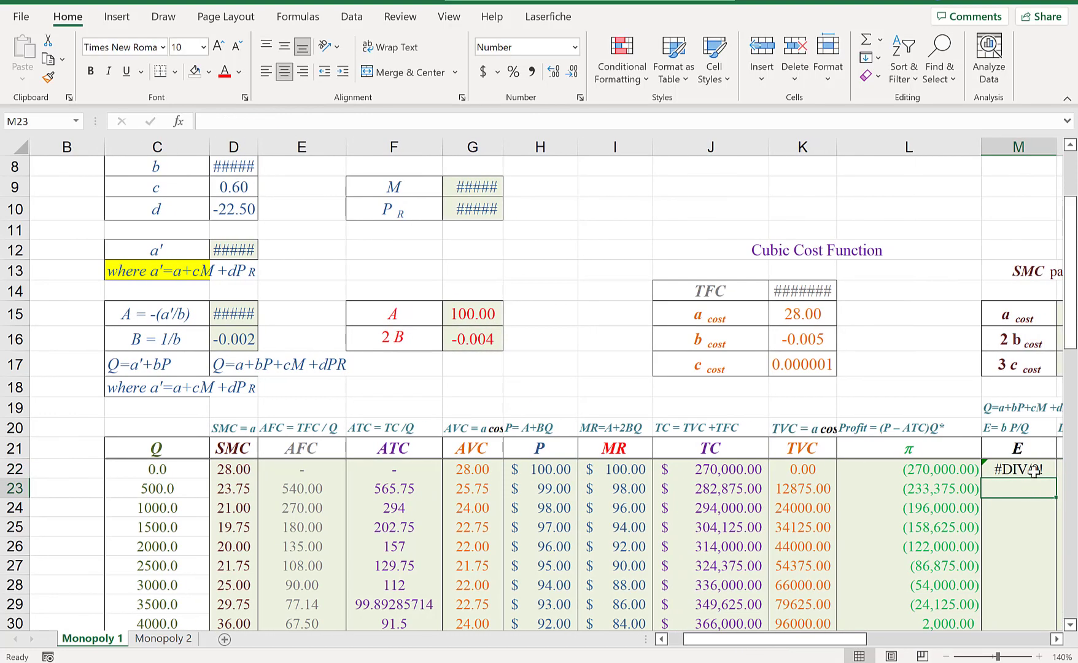
Fill the elasticity formula from M22 down the E column through row 42
{"action": "left_click", "coordinate": [1047, 471]}
{"action": "left_click_drag", "start_coordinate": [835, 638], "coordinate": [854, 585]}
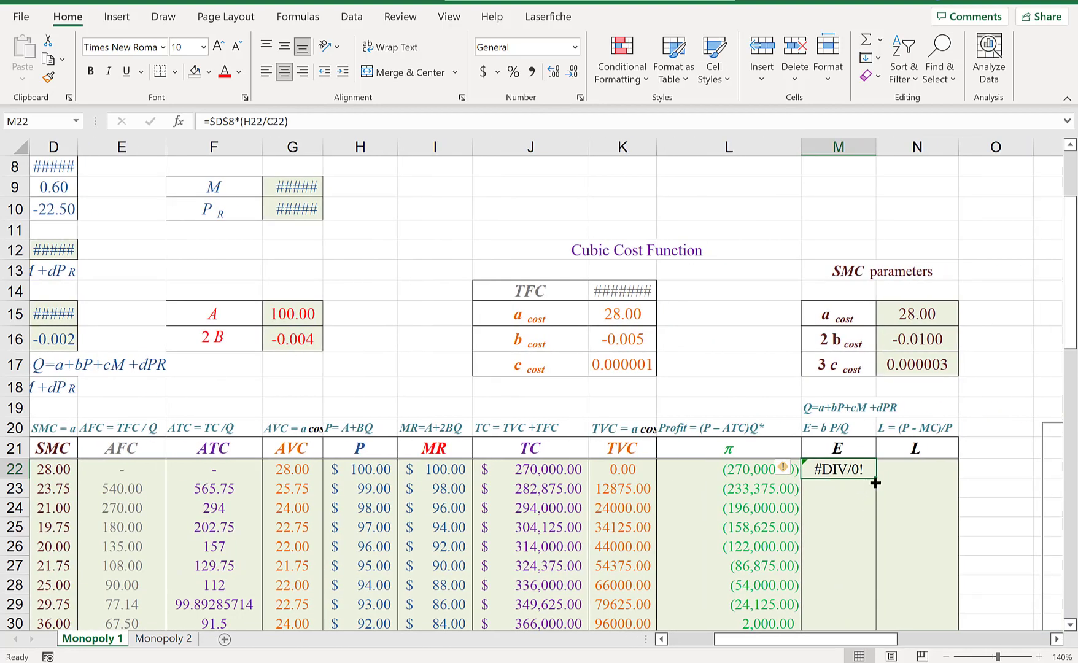
{"action": "double_click", "coordinate": [876, 480]}
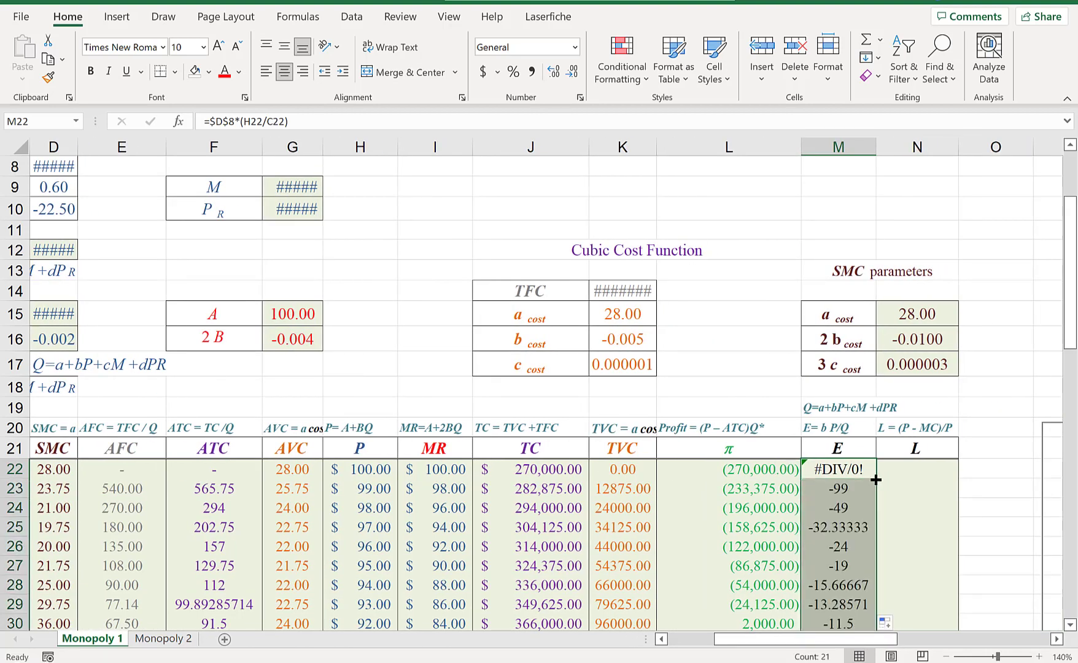
Replace the elasticity formula in M22 with a dash and look over the filled column
{"action": "left_click", "coordinate": [861, 470]}
{"action": "type", "text": "-"}
{"action": "key", "text": "Return"}
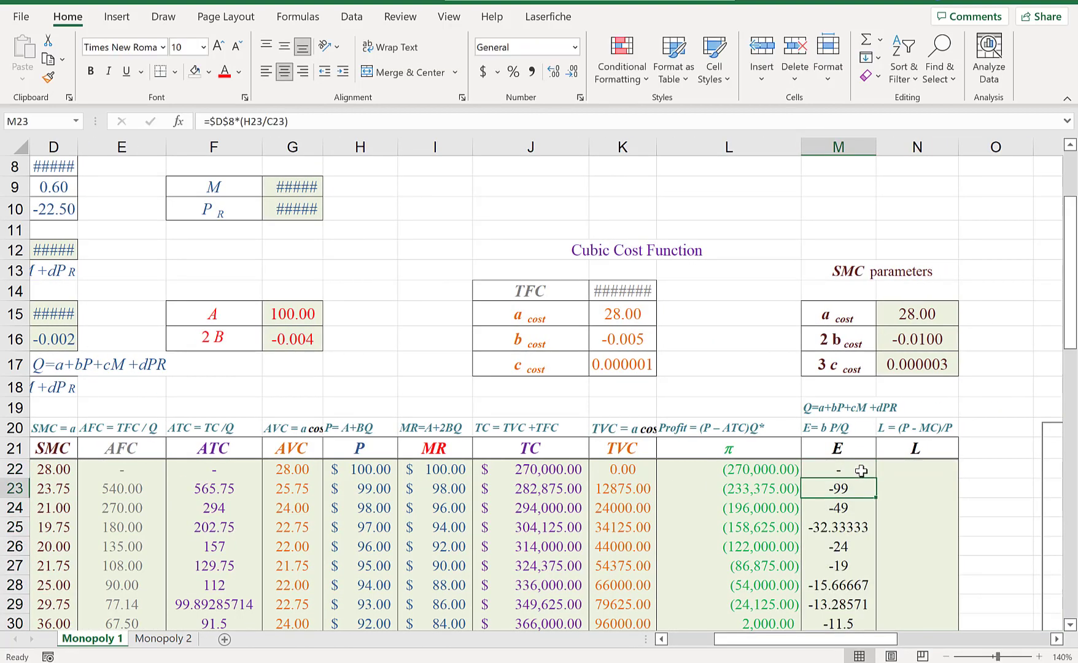
{"action": "scroll", "coordinate": [867, 498], "scroll_direction": "down", "scroll_amount": 5}
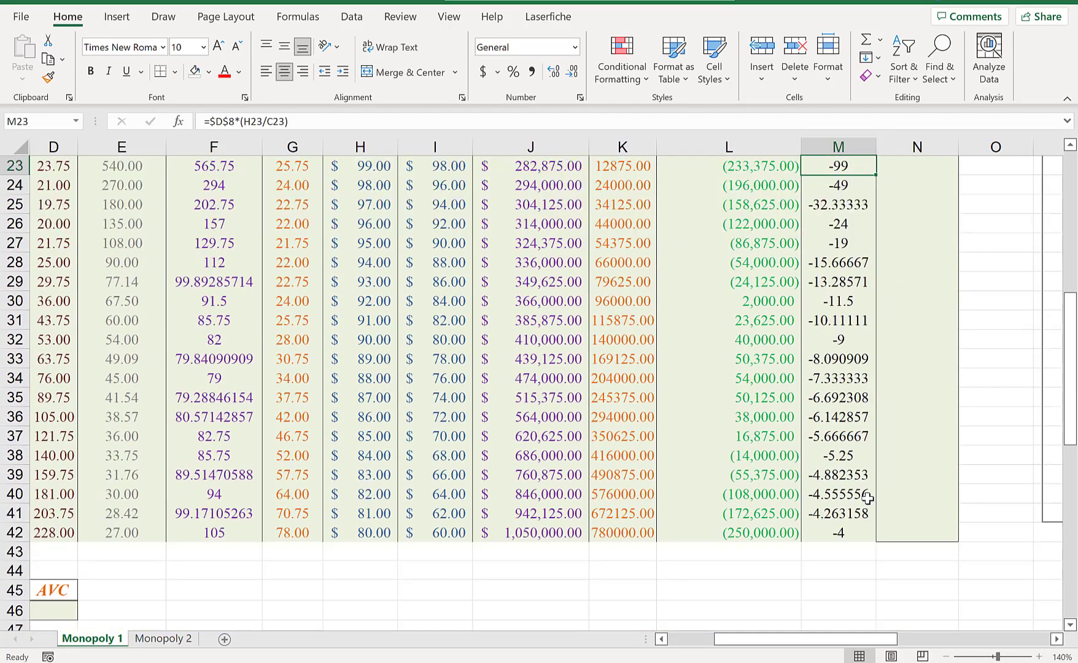
{"action": "scroll", "coordinate": [867, 474], "scroll_direction": "up", "scroll_amount": 2}
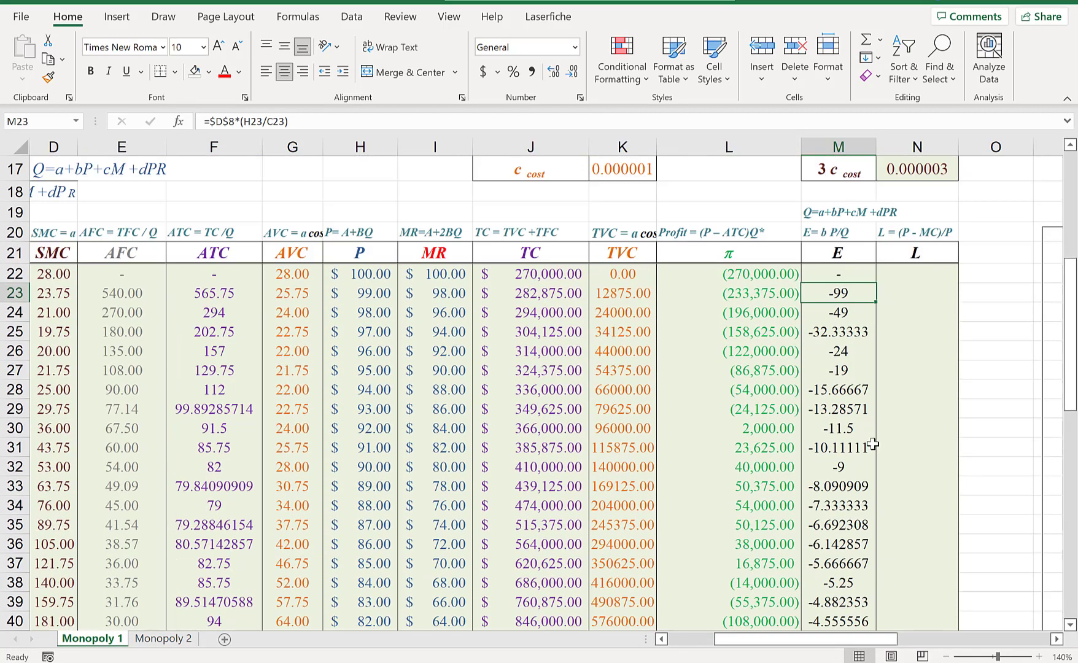
Enter the L index formula =(H22-D22)/H22 in N22, using price and SMC
{"action": "left_click", "coordinate": [939, 273]}
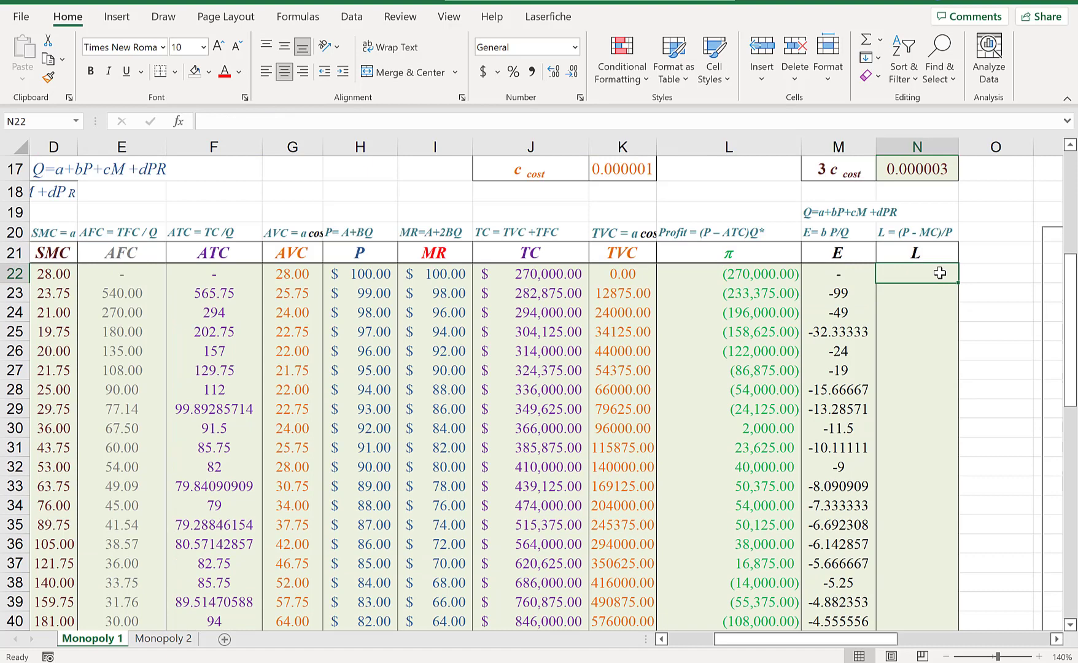
{"action": "type", "text": "="}
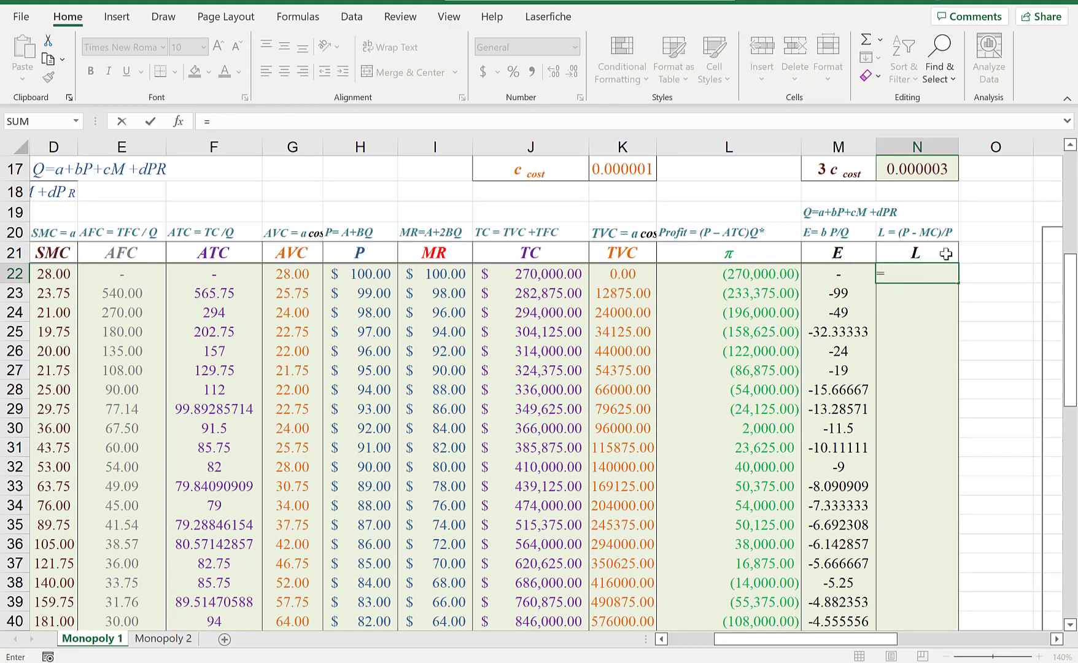
{"action": "type", "text": "("}
{"action": "left_click", "coordinate": [366, 272]}
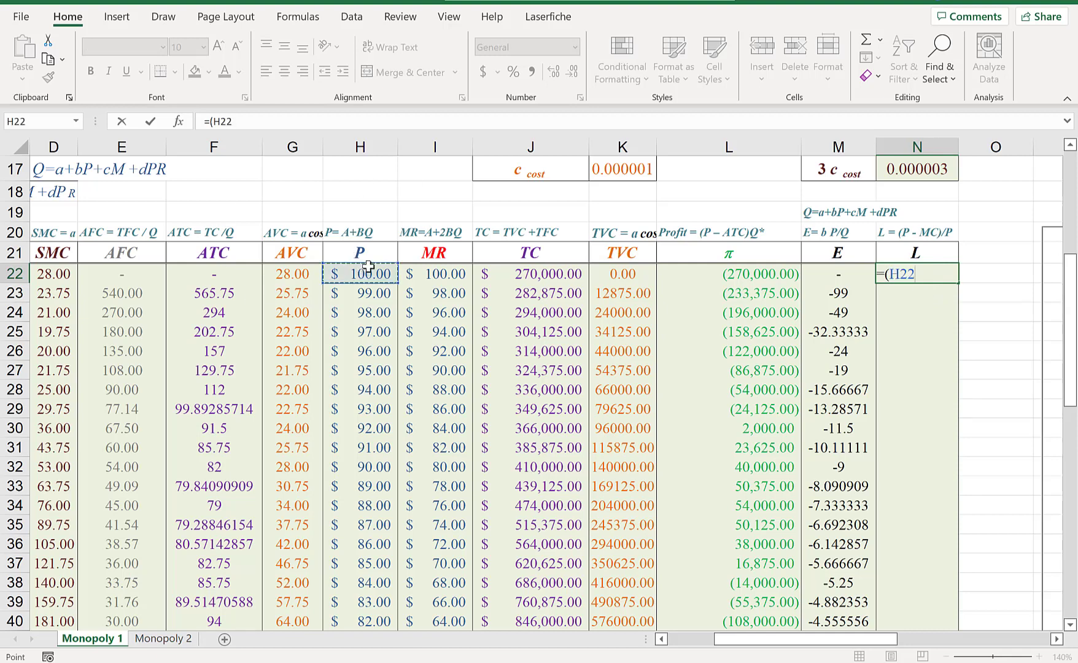
{"action": "type", "text": "-"}
{"action": "left_click", "coordinate": [63, 271]}
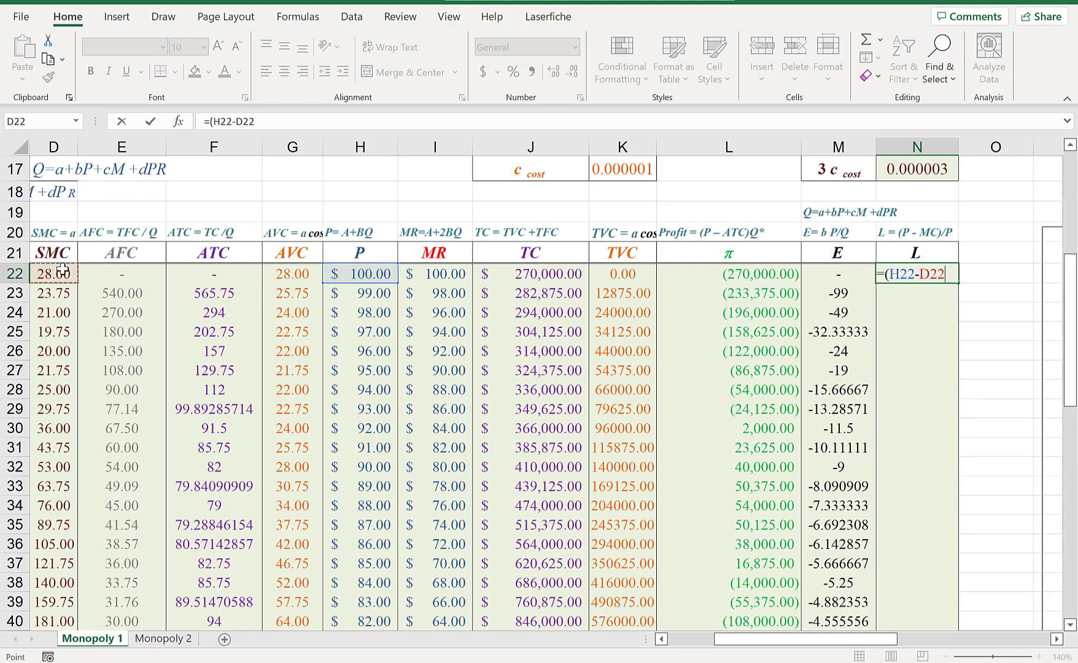
{"action": "type", "text": ")/"}
{"action": "left_click", "coordinate": [376, 273]}
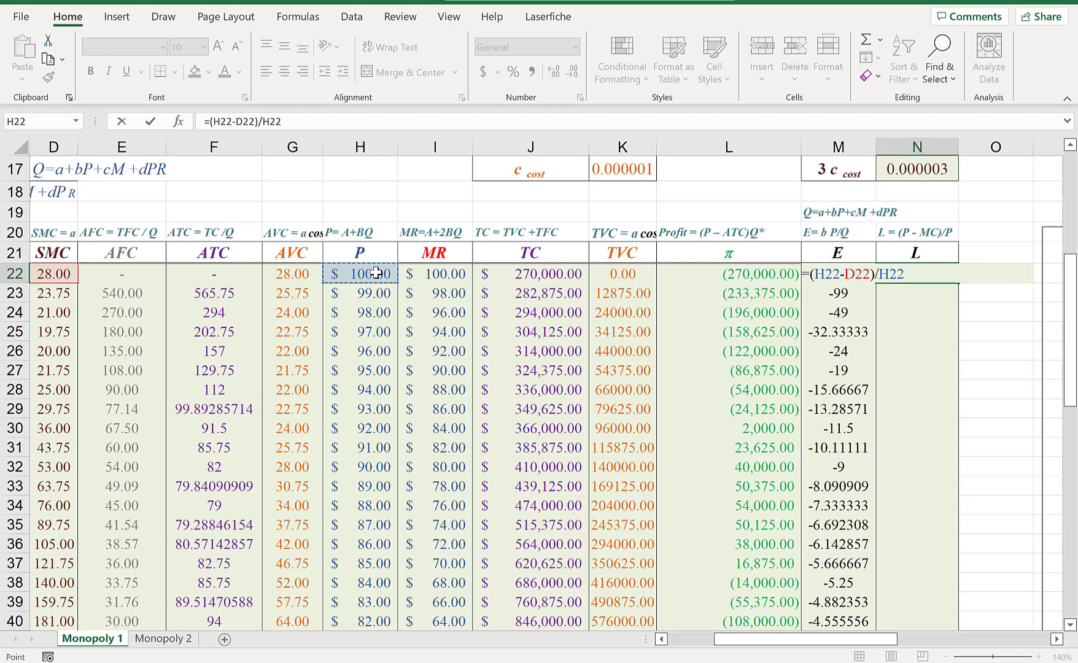
{"action": "key", "text": "Return"}
Fill the L index formula from N22 down the column through row 42
{"action": "left_click", "coordinate": [895, 278]}
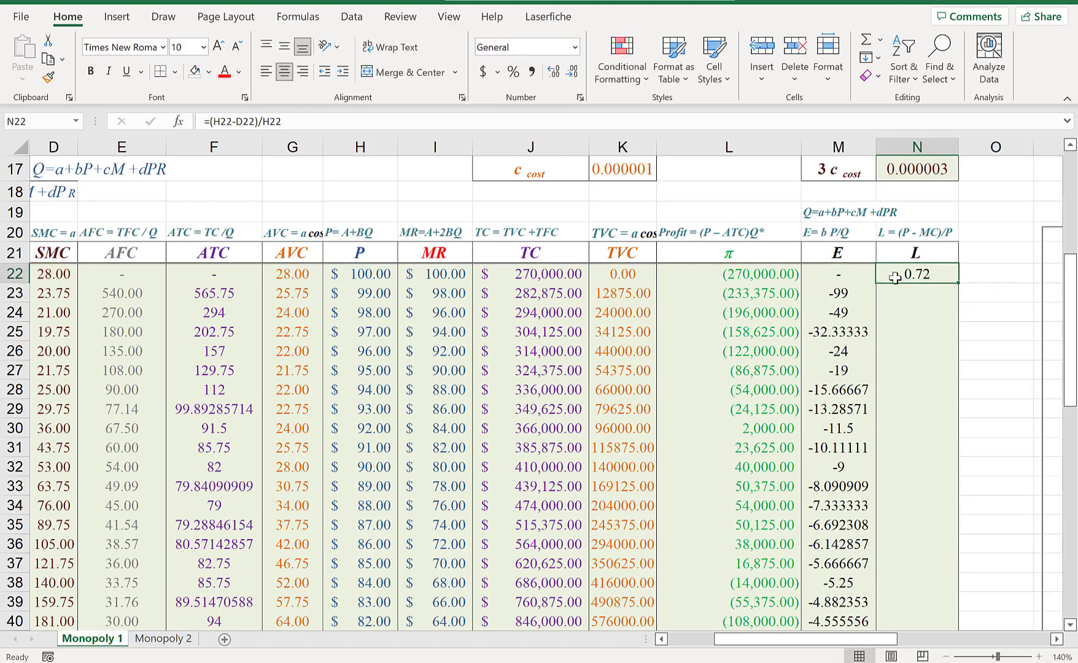
{"action": "left_click_drag", "start_coordinate": [385, 275], "coordinate": [388, 607]}
{"action": "left_click", "coordinate": [939, 277]}
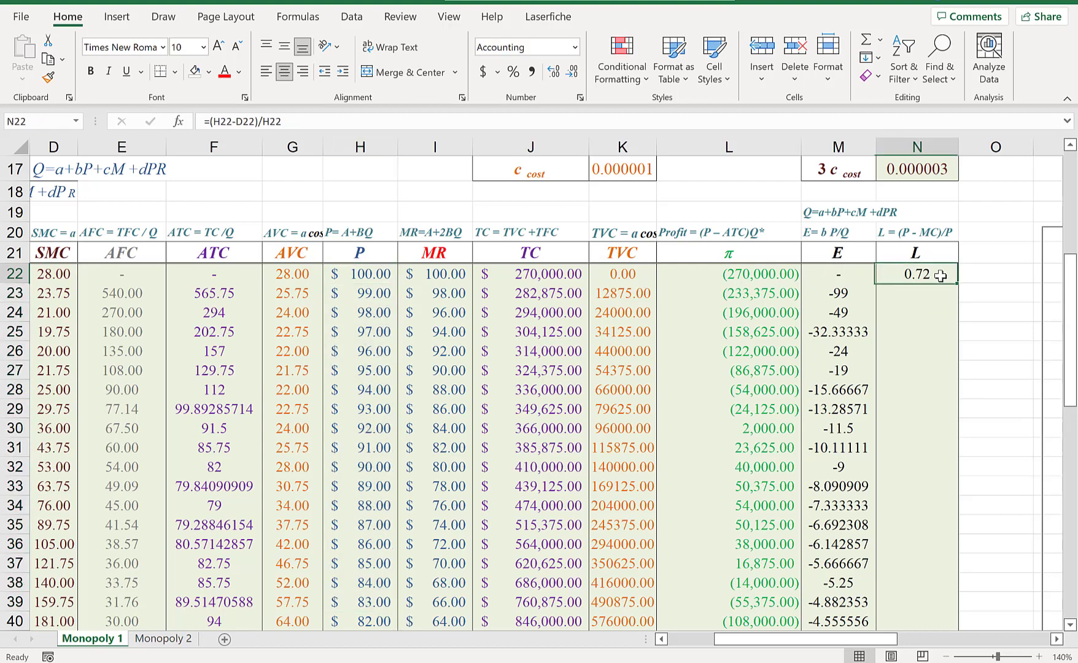
{"action": "double_click", "coordinate": [958, 286]}
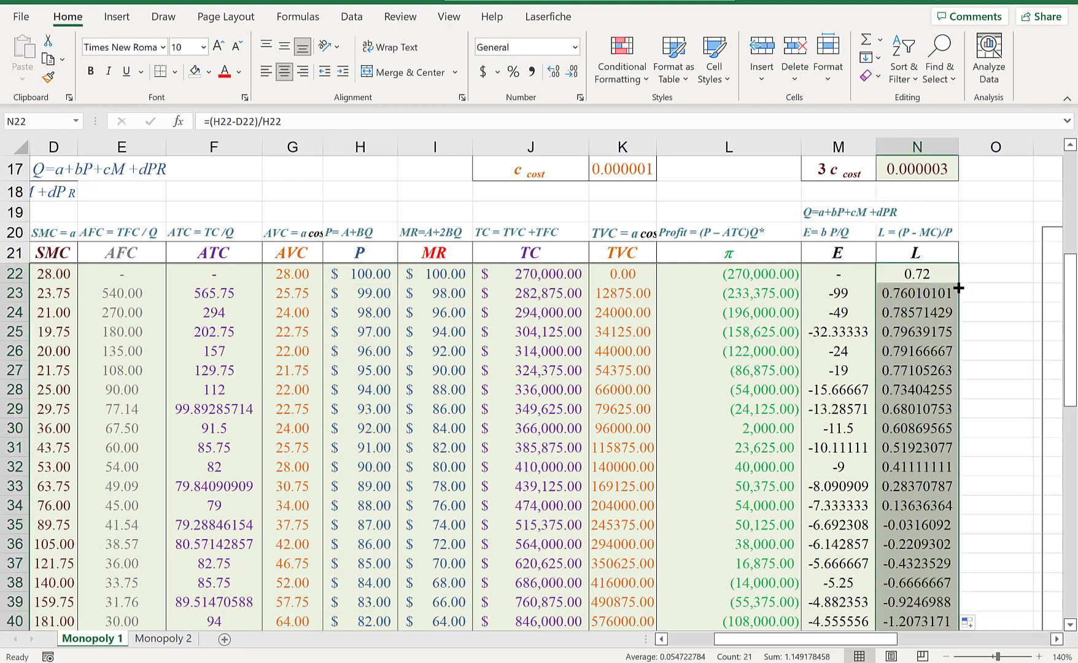
{"action": "scroll", "coordinate": [939, 292], "scroll_direction": "down", "scroll_amount": 2}
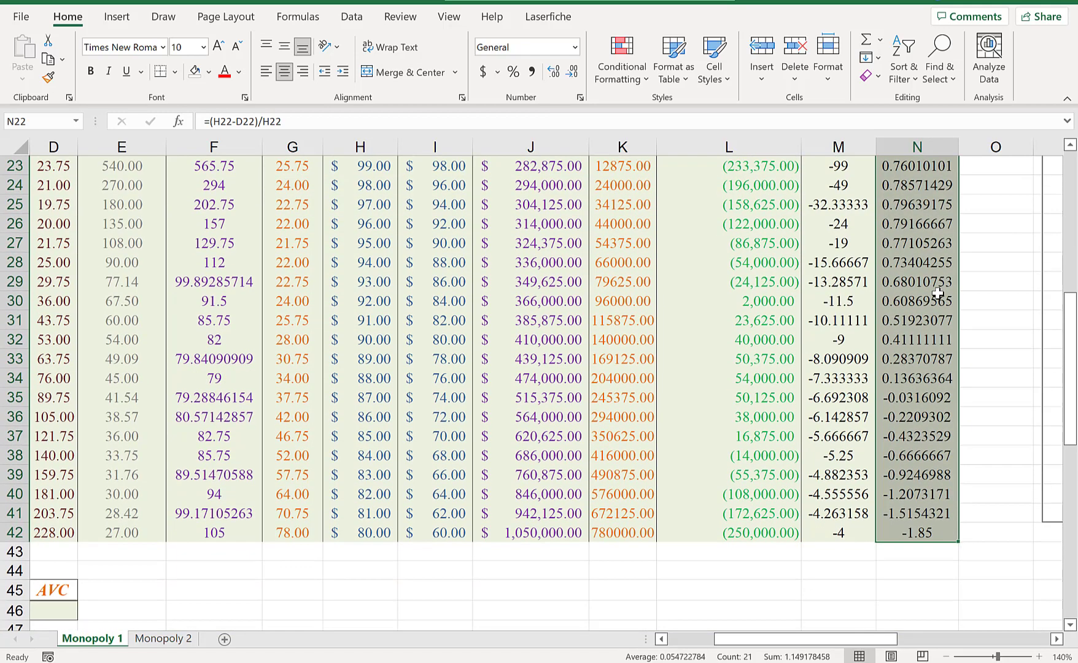
{"action": "scroll", "coordinate": [918, 491], "scroll_direction": "up", "scroll_amount": 2}
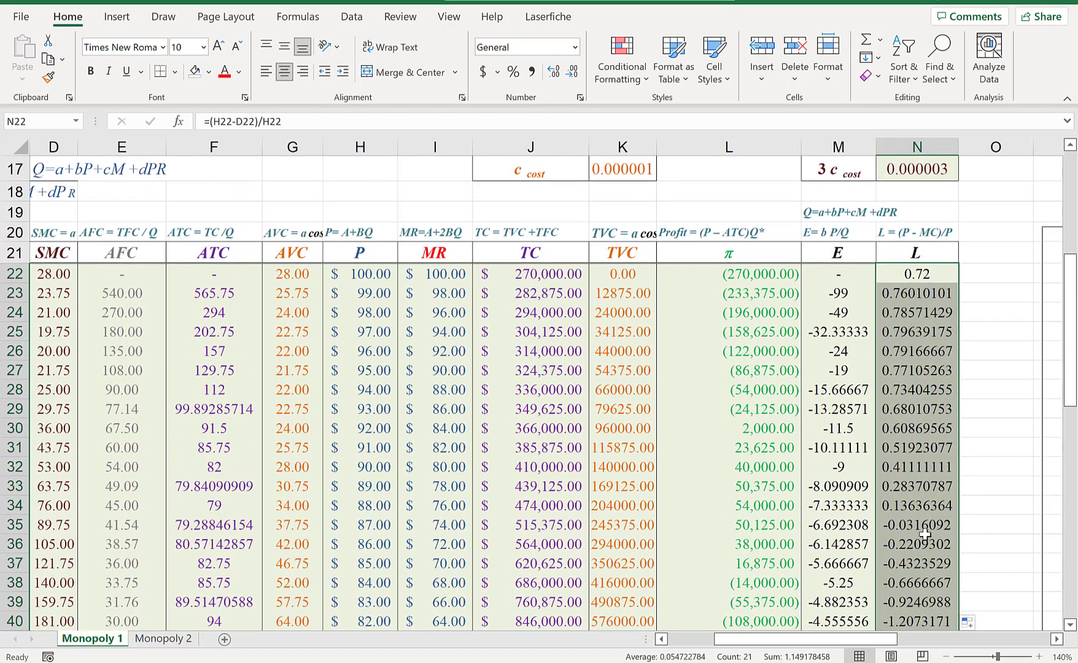
Examine the L index values in N22:N31 and the Monopoly chart of cost, price and marginal revenue curves
{"action": "left_click", "coordinate": [921, 289]}
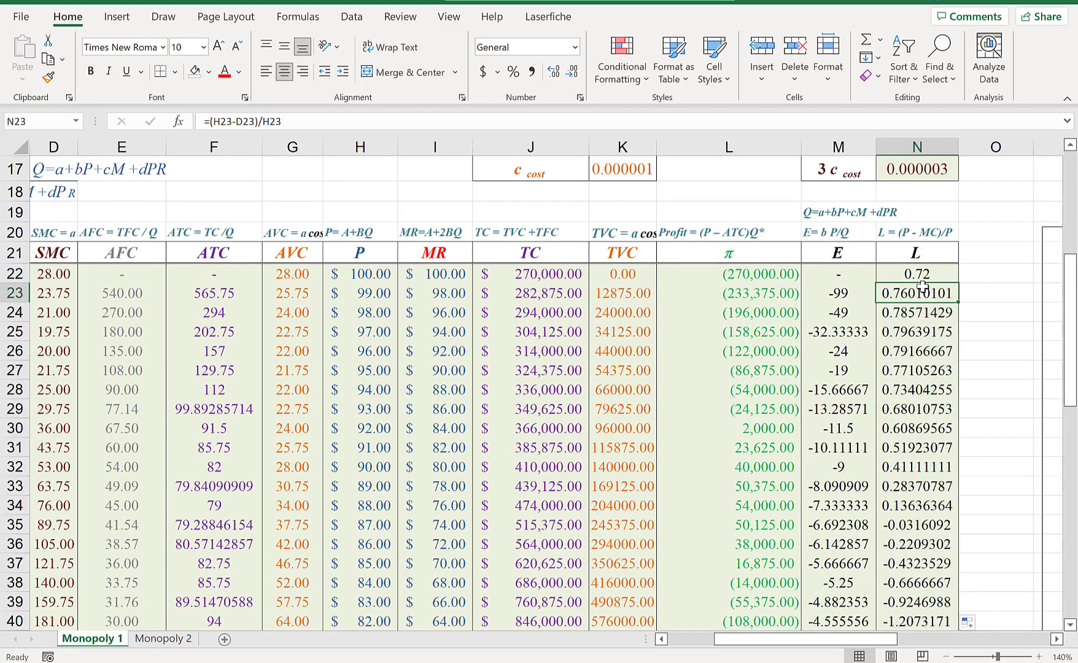
{"action": "left_click_drag", "start_coordinate": [928, 271], "coordinate": [927, 453]}
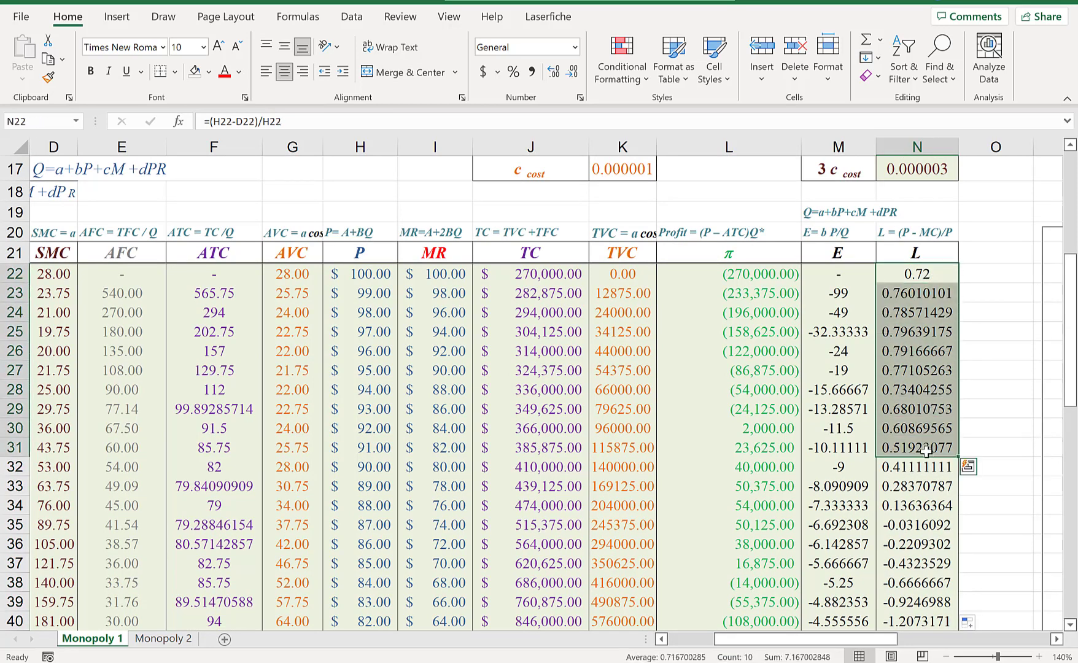
{"action": "left_click_drag", "start_coordinate": [804, 639], "coordinate": [753, 639]}
{"action": "key", "text": "alt+Tab"}
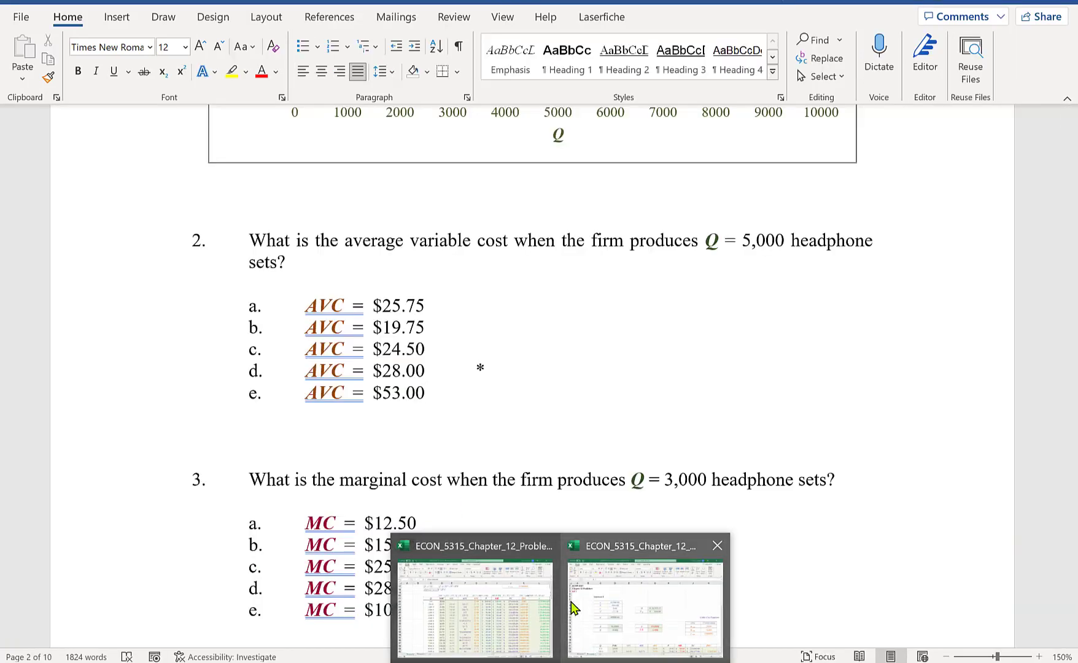
{"action": "left_click", "coordinate": [556, 567]}
{"action": "left_click_drag", "start_coordinate": [737, 639], "coordinate": [920, 623]}
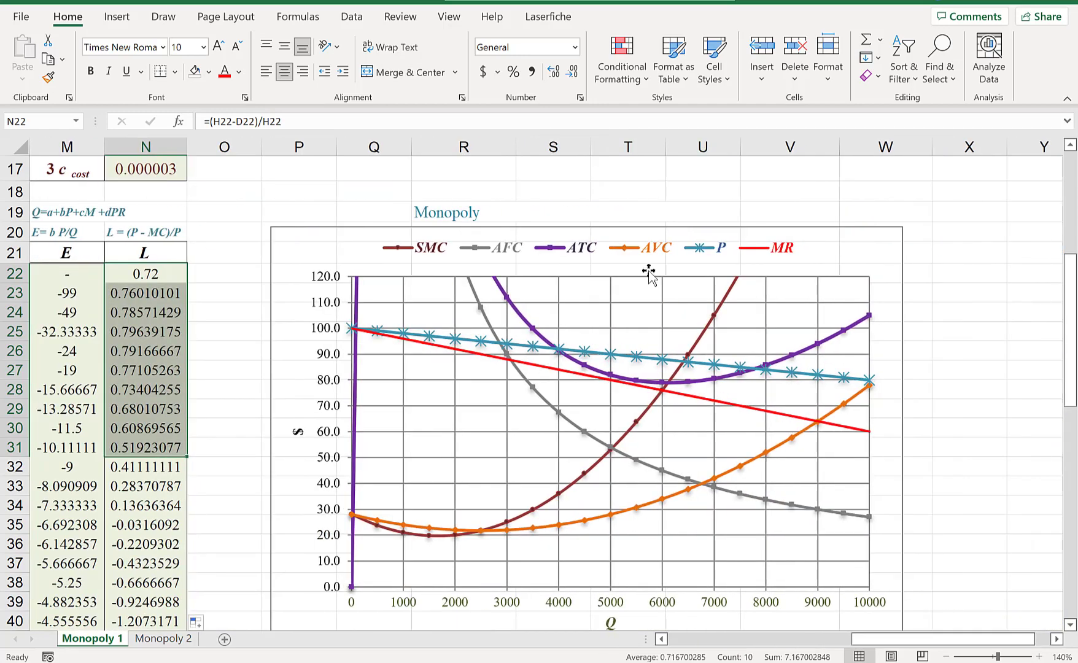
{"action": "scroll", "coordinate": [743, 417], "scroll_direction": "down", "scroll_amount": 1}
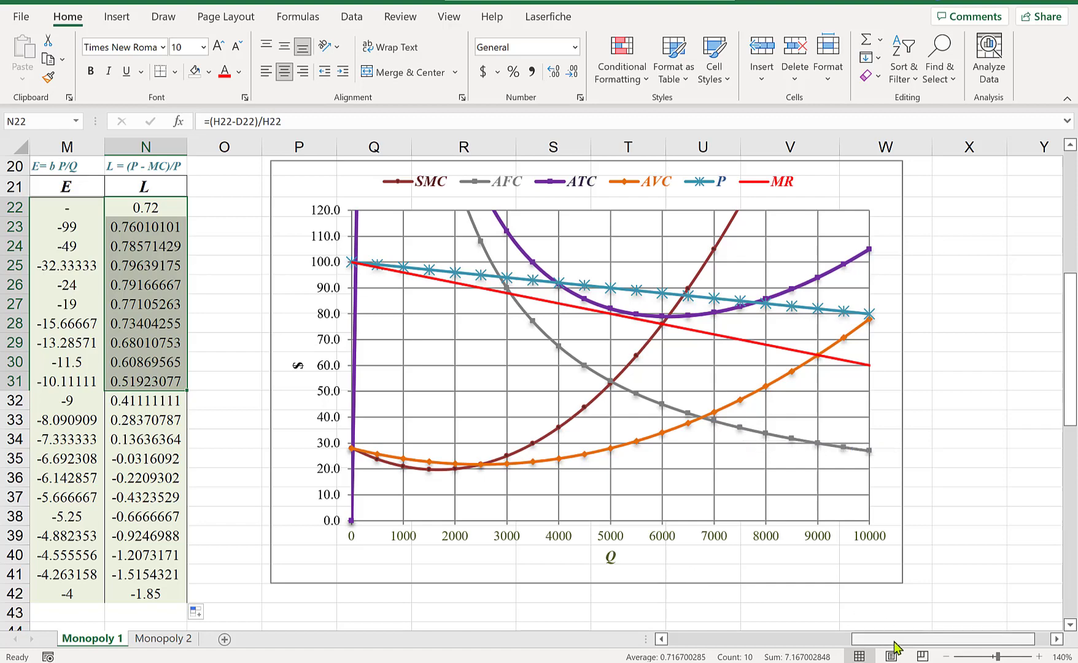
Switch to the Word document and read question 2 on average variable cost at Q = 5,000
{"action": "key", "text": "alt+Tab"}
{"action": "left_click", "coordinate": [511, 386]}
{"action": "scroll", "coordinate": [510, 383], "scroll_direction": "up", "scroll_amount": 2}
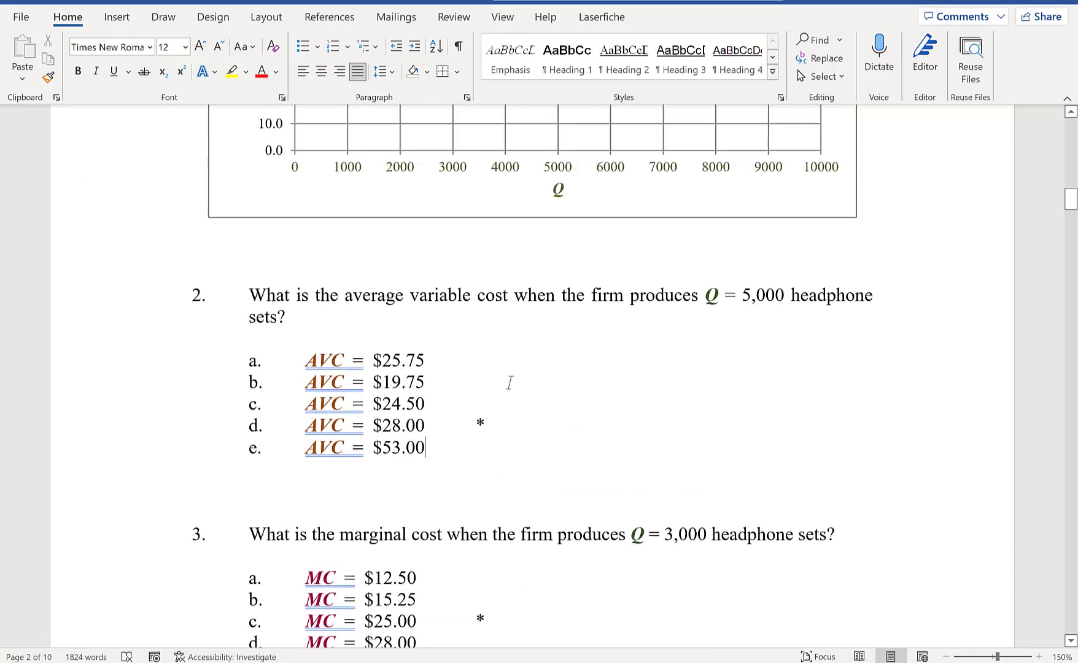
{"action": "left_click_drag", "start_coordinate": [254, 355], "coordinate": [442, 520]}
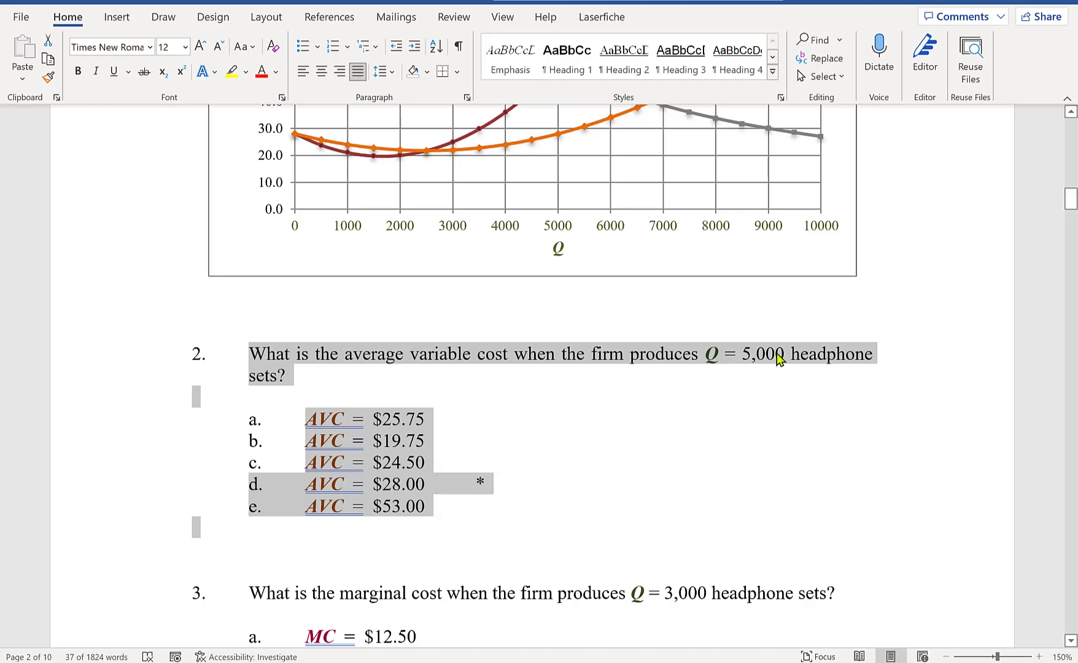
{"action": "left_click", "coordinate": [759, 356]}
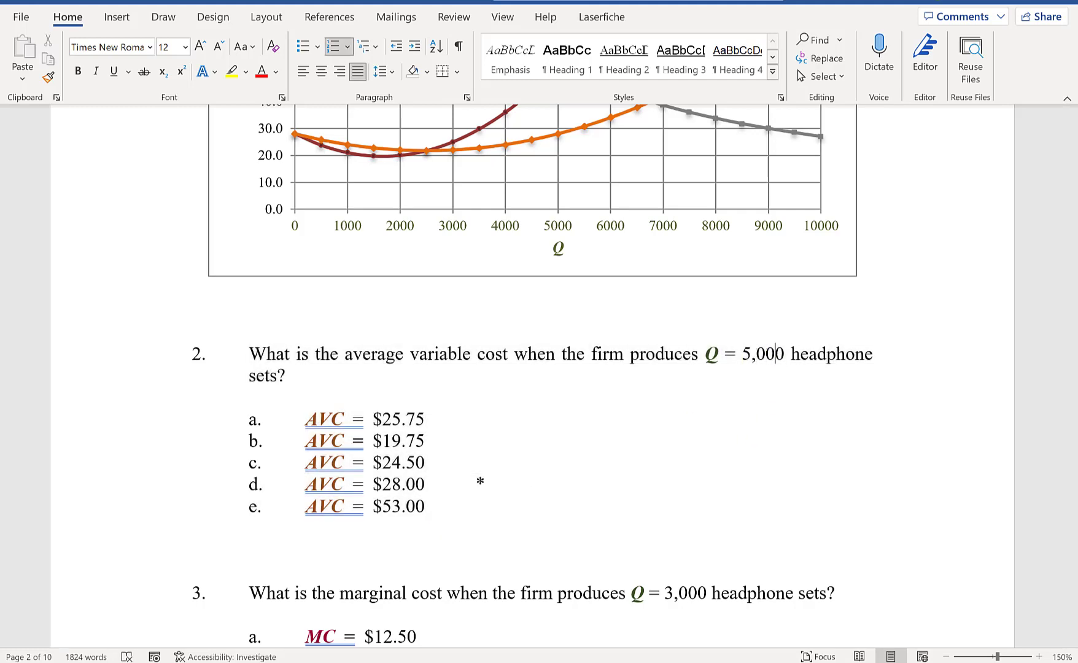
Switch back to the Excel workbook and set the font colour of row 32, where Q is 5000, to red
{"action": "left_click", "coordinate": [559, 662]}
{"action": "left_click", "coordinate": [539, 607]}
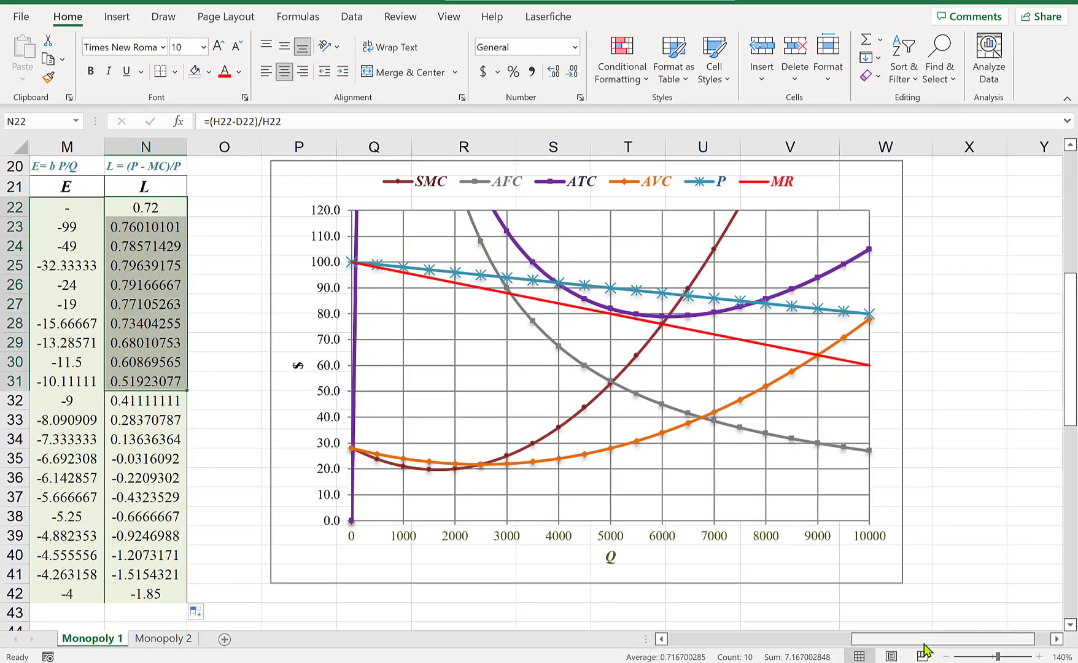
{"action": "left_click_drag", "start_coordinate": [938, 639], "coordinate": [755, 649]}
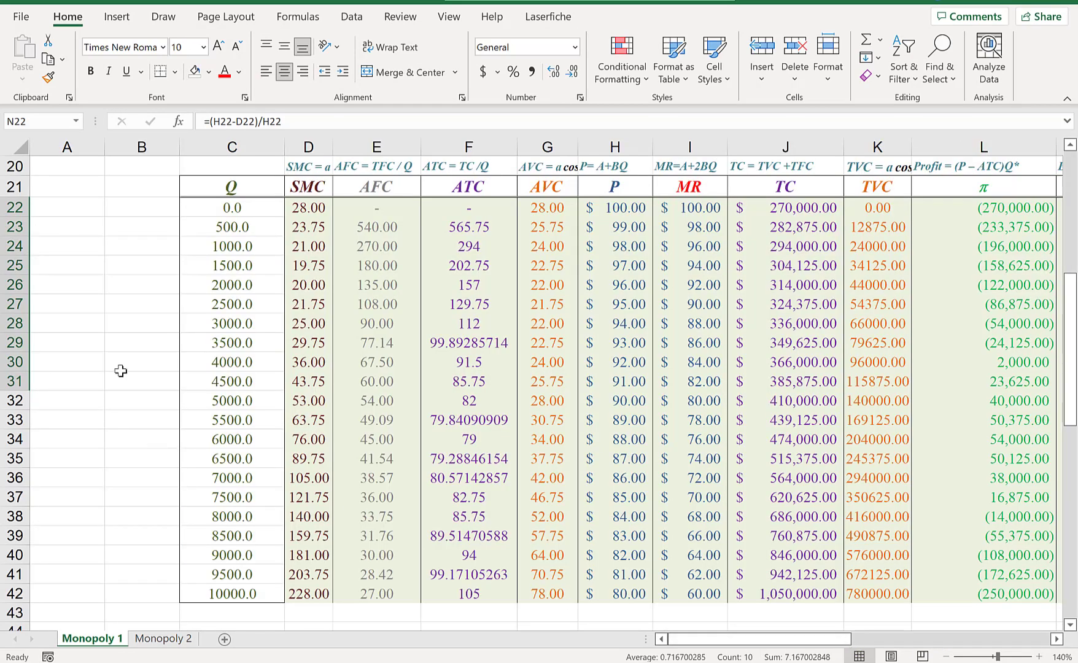
{"action": "left_click", "coordinate": [16, 400]}
{"action": "left_click", "coordinate": [223, 78]}
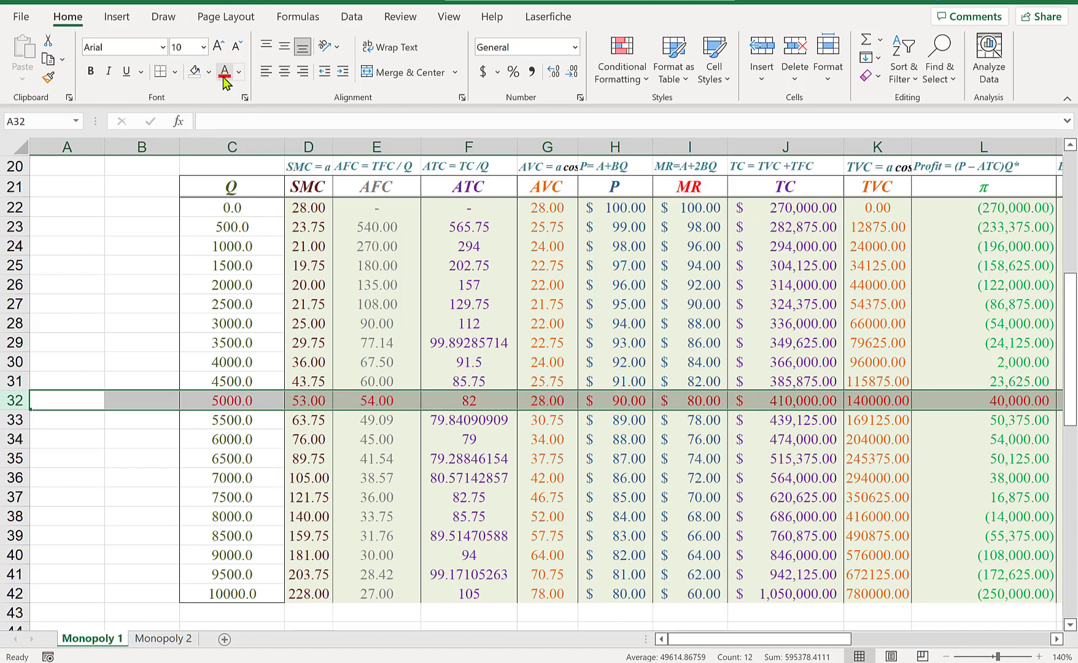
Fill the AVC answer cell D46 for question 2 with a formula linking to G32, the AVC at Q = 5000
{"action": "scroll", "coordinate": [496, 388], "scroll_direction": "down", "scroll_amount": 1}
{"action": "scroll", "coordinate": [569, 398], "scroll_direction": "up", "scroll_amount": 1}
{"action": "left_click", "coordinate": [568, 400]}
{"action": "scroll", "coordinate": [446, 483], "scroll_direction": "down", "scroll_amount": 3}
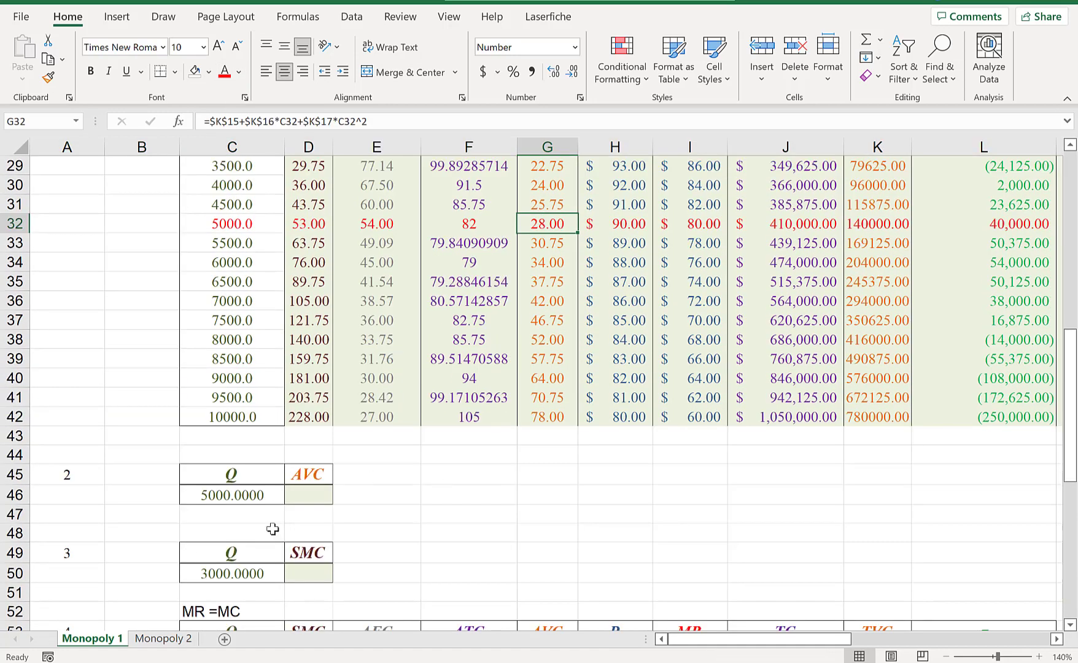
{"action": "left_click", "coordinate": [312, 495]}
{"action": "type", "text": "="}
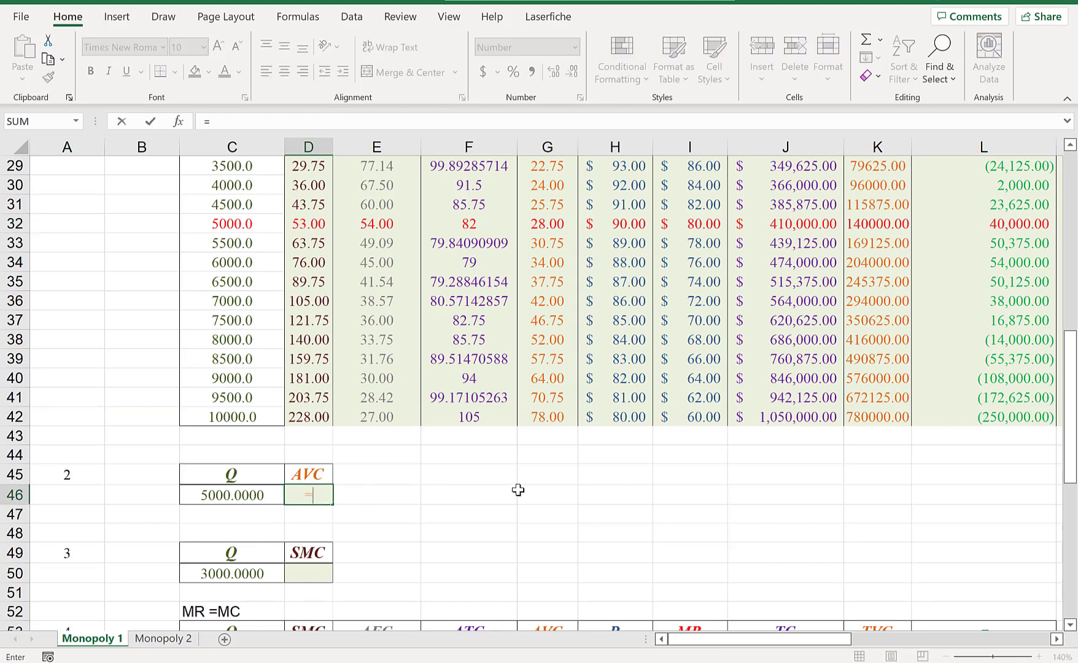
{"action": "scroll", "coordinate": [512, 485], "scroll_direction": "up", "scroll_amount": 1}
{"action": "left_click", "coordinate": [568, 284]}
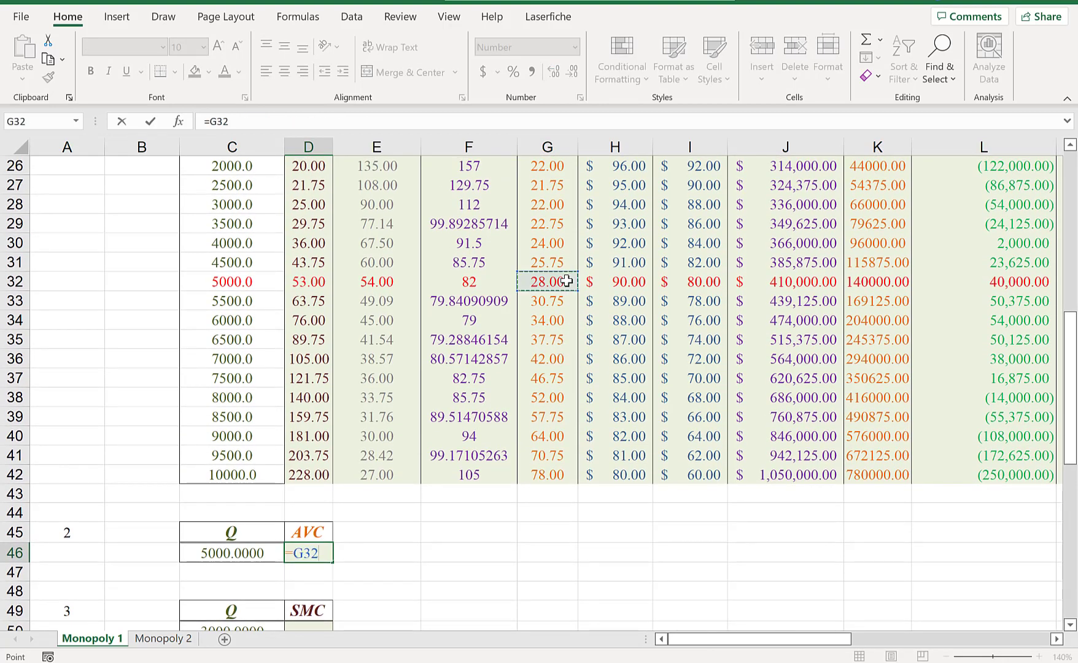
{"action": "key", "text": "Return"}
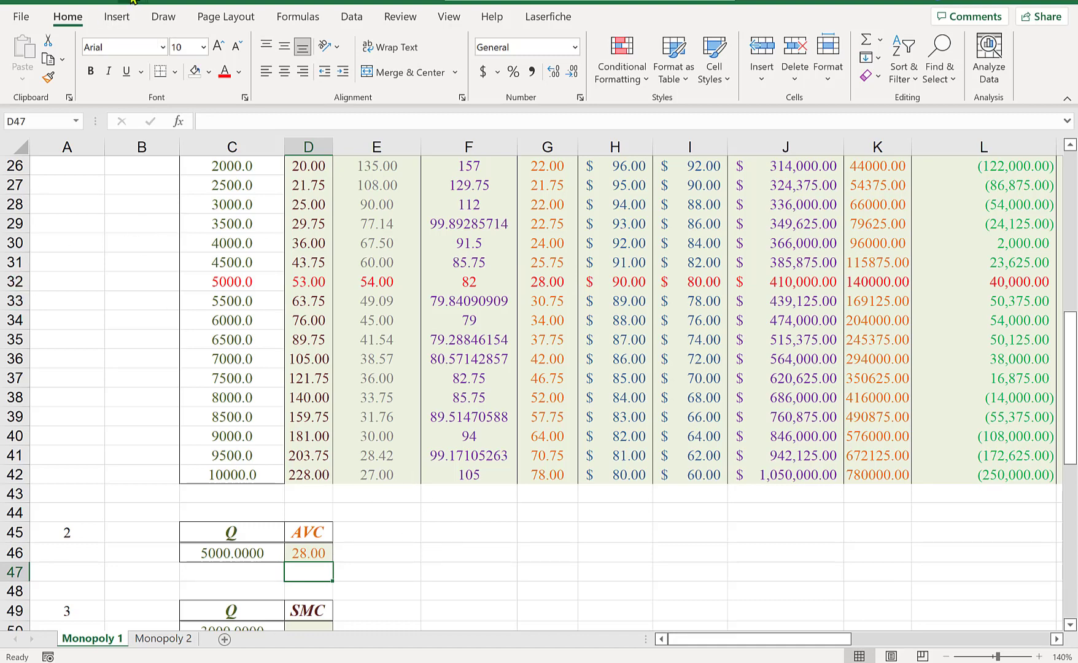
Switch to the Word document, check question 2's AVC answer choices, and read question 3 on marginal cost at Q = 3,000
{"action": "scroll", "coordinate": [448, 551], "scroll_direction": "down", "scroll_amount": 1}
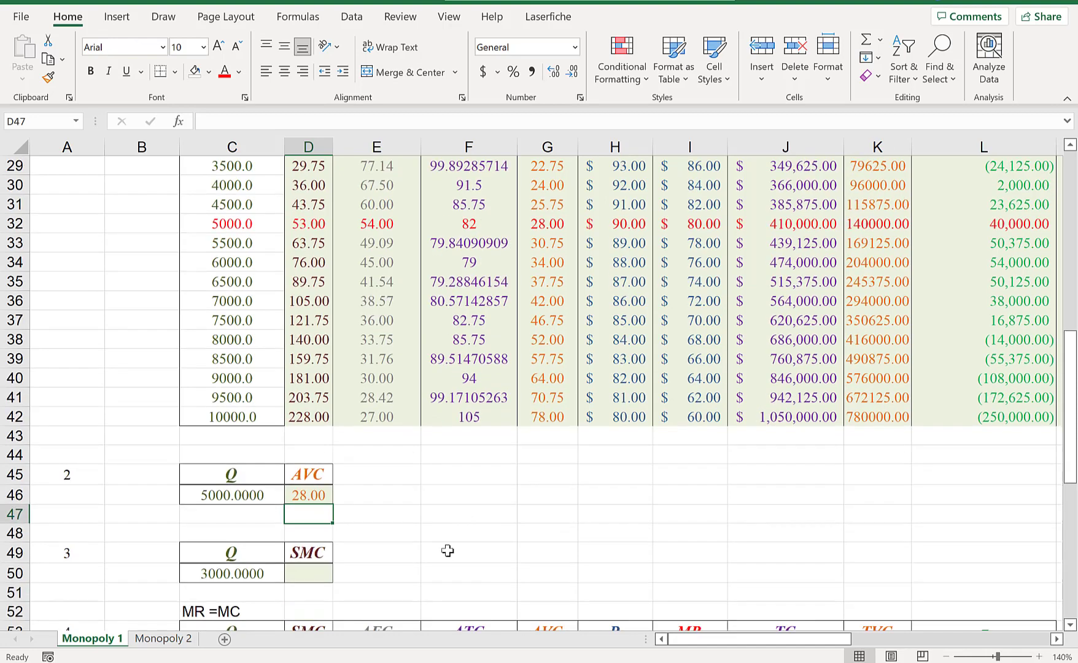
{"action": "key", "text": "alt+Tab"}
{"action": "scroll", "coordinate": [372, 399], "scroll_direction": "down", "scroll_amount": 2}
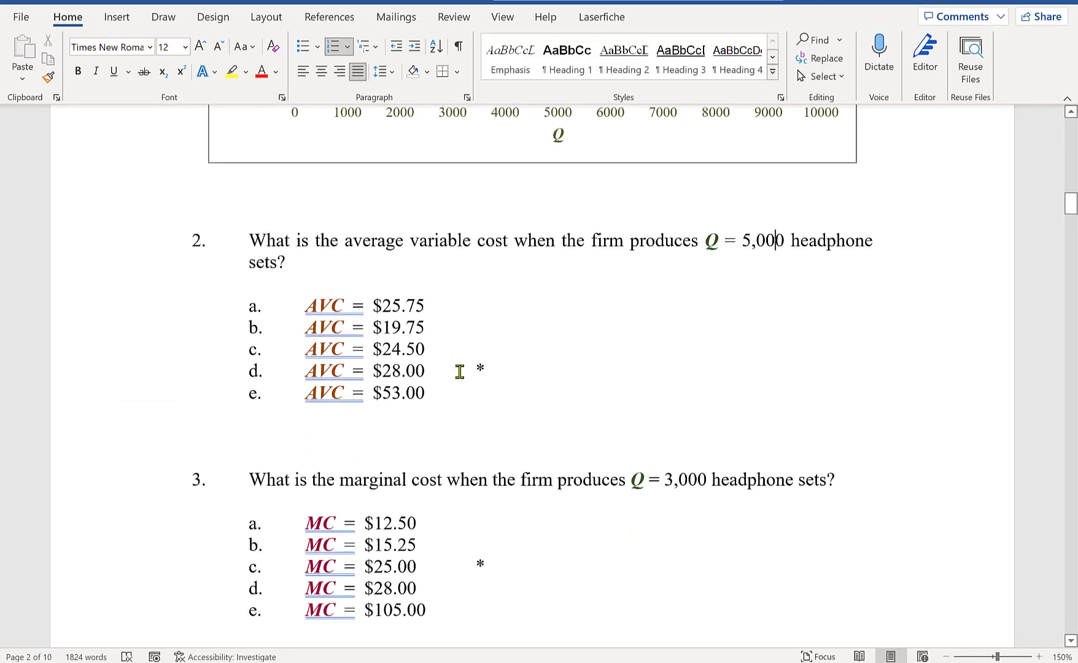
{"action": "left_click_drag", "start_coordinate": [457, 370], "coordinate": [307, 363]}
{"action": "scroll", "coordinate": [315, 397], "scroll_direction": "down", "scroll_amount": 1}
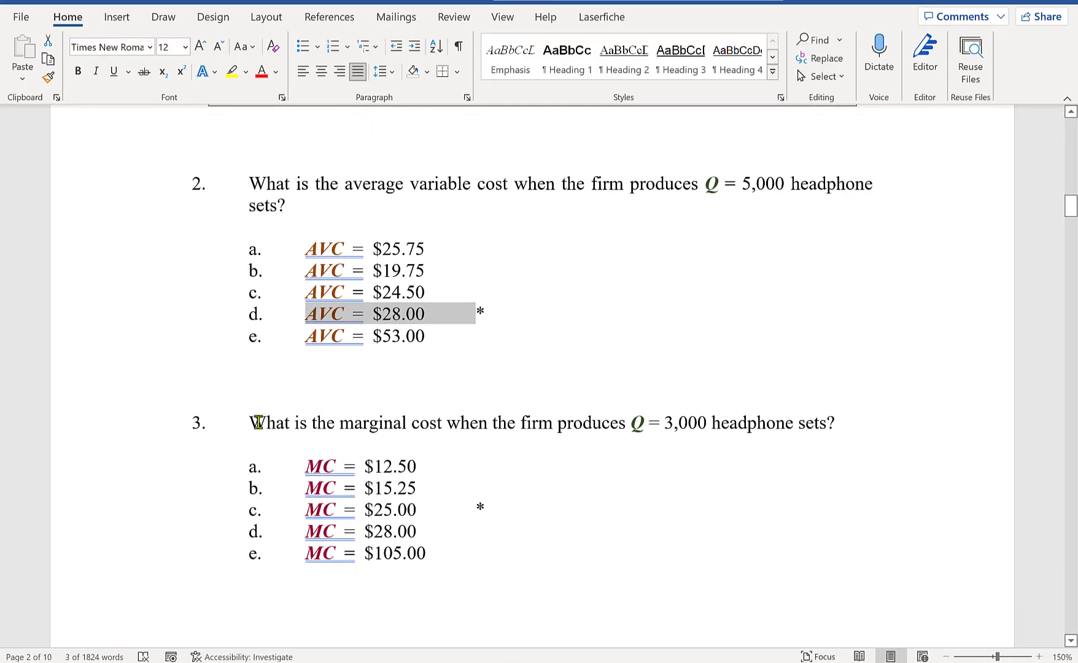
{"action": "left_click_drag", "start_coordinate": [258, 422], "coordinate": [440, 571]}
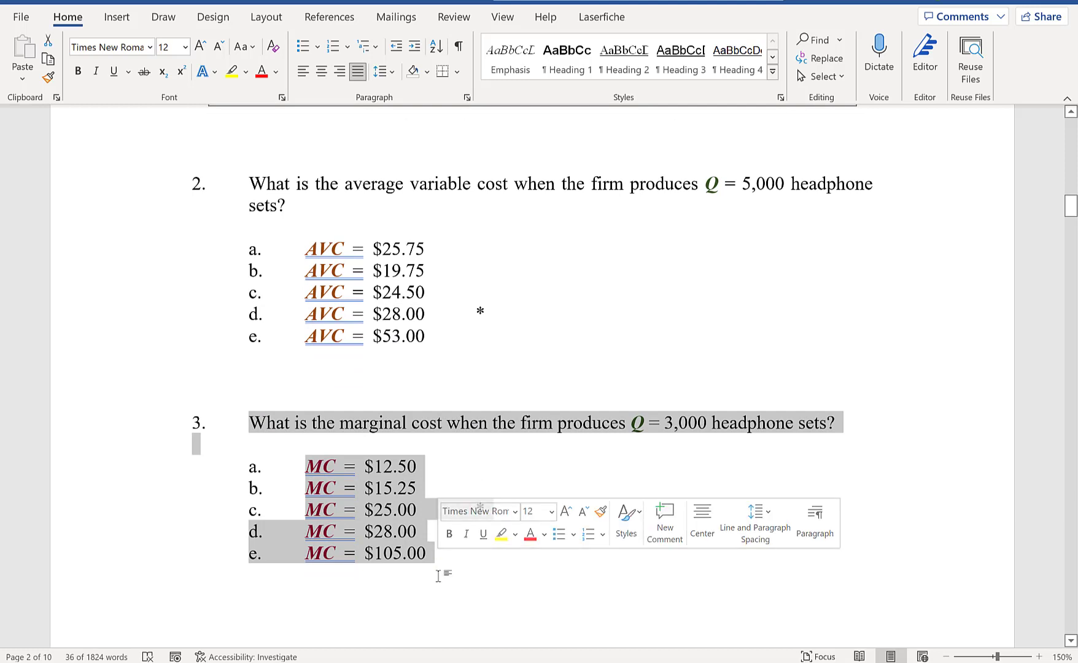
{"action": "left_click", "coordinate": [620, 570]}
Switch back to the Excel workbook and set the font colour of row 28, where Q is 3000, to red
{"action": "mouse_move", "coordinate": [559, 662]}
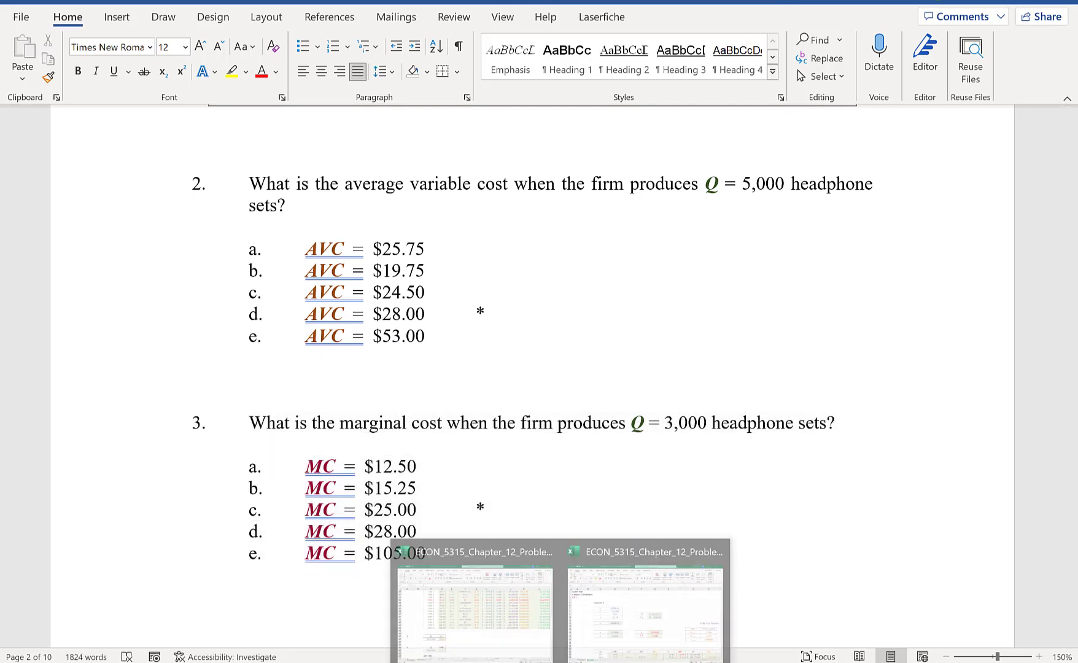
{"action": "left_click", "coordinate": [472, 608]}
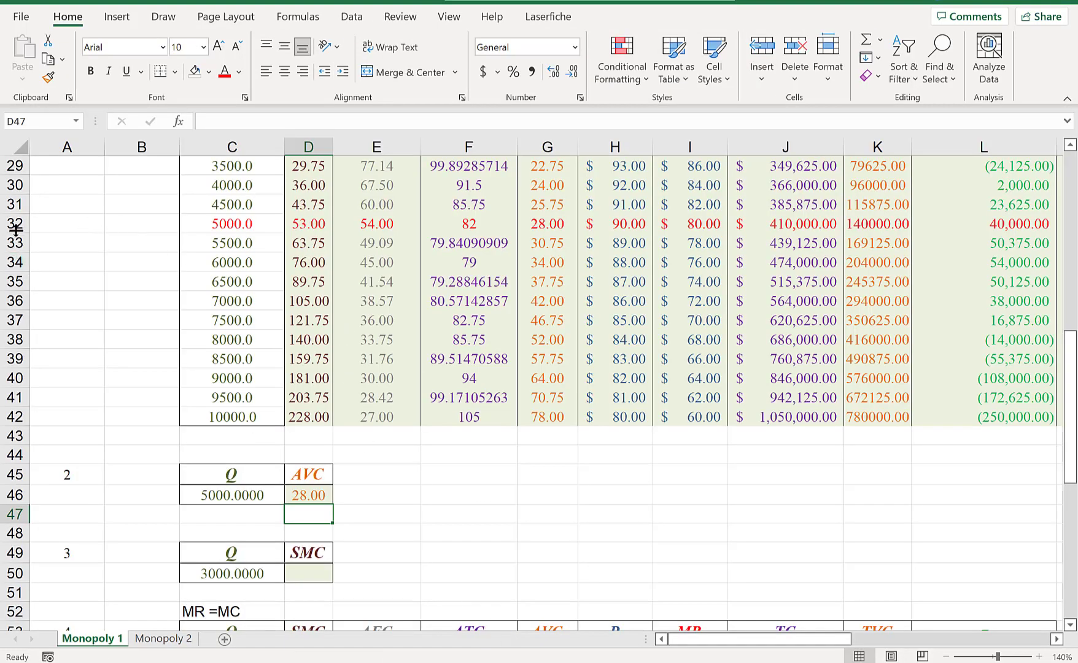
{"action": "scroll", "coordinate": [24, 228], "scroll_direction": "up", "scroll_amount": 1}
{"action": "scroll", "coordinate": [45, 213], "scroll_direction": "up", "scroll_amount": 1}
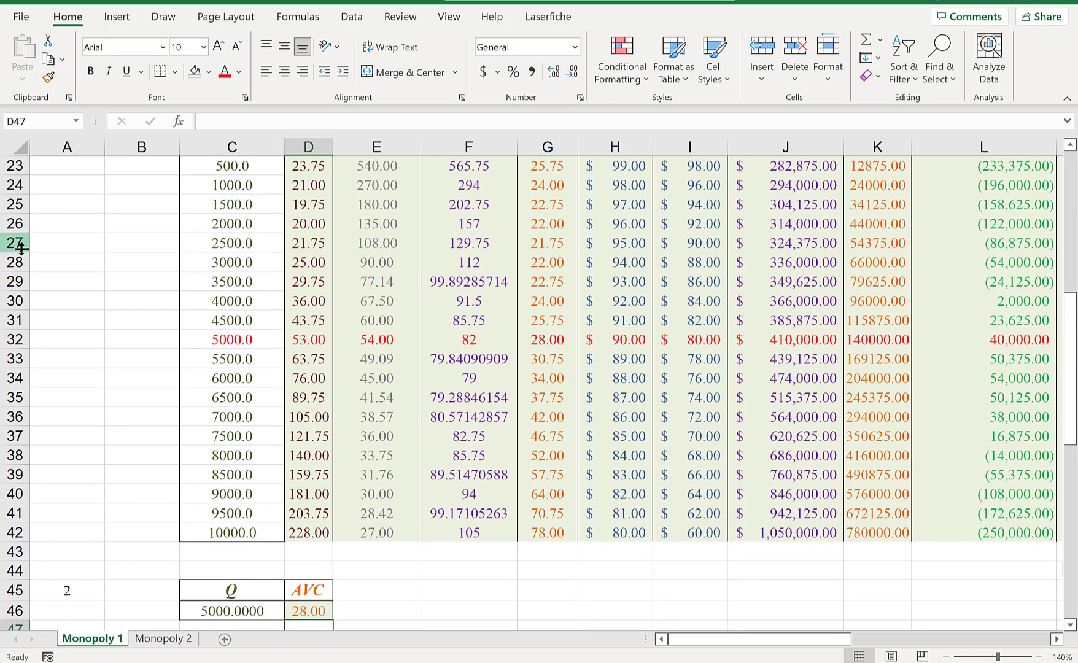
{"action": "left_click", "coordinate": [15, 262]}
{"action": "scroll", "coordinate": [445, 290], "scroll_direction": "up", "scroll_amount": 2}
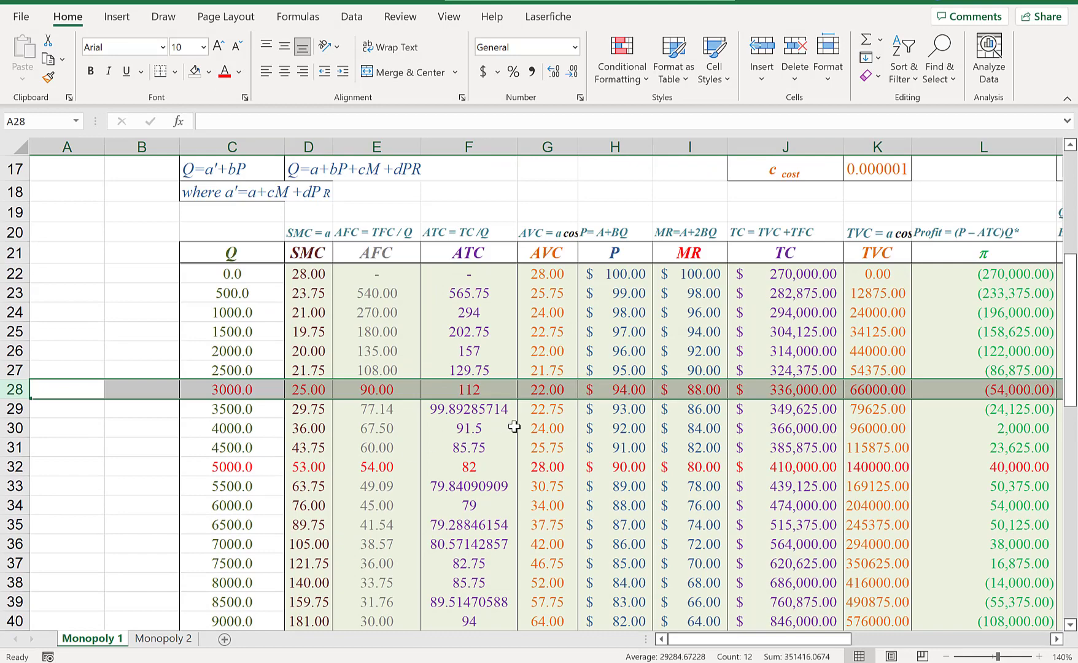
{"action": "left_click", "coordinate": [330, 392]}
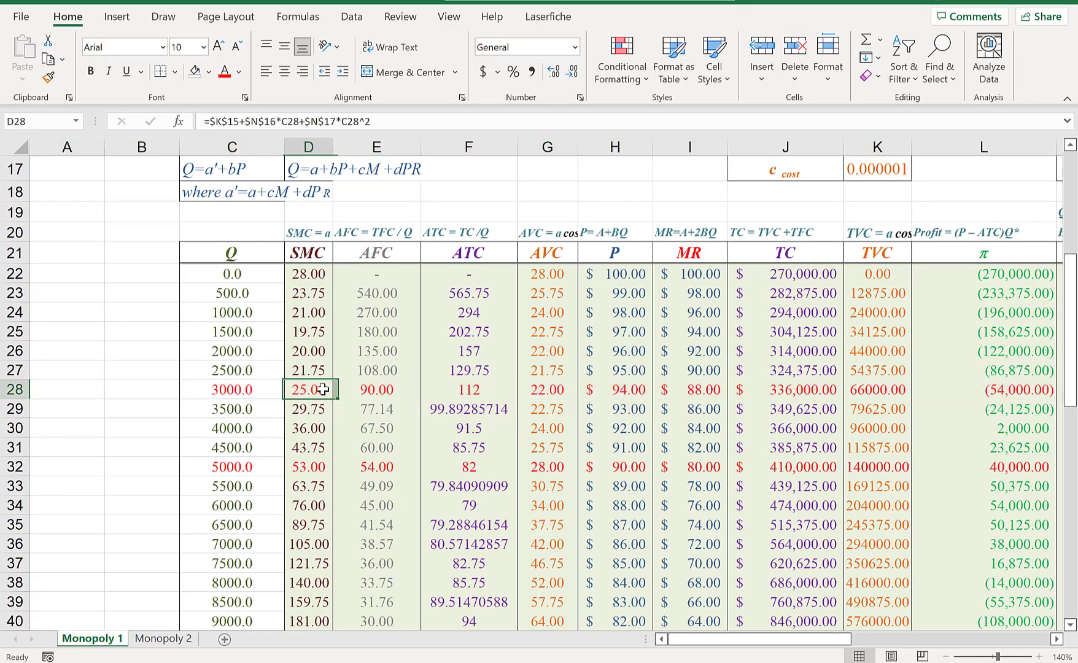
Fill the SMC answer cell D50 for question 3 with a formula linking to D28, the SMC at Q = 3000
{"action": "scroll", "coordinate": [393, 471], "scroll_direction": "down", "scroll_amount": 5}
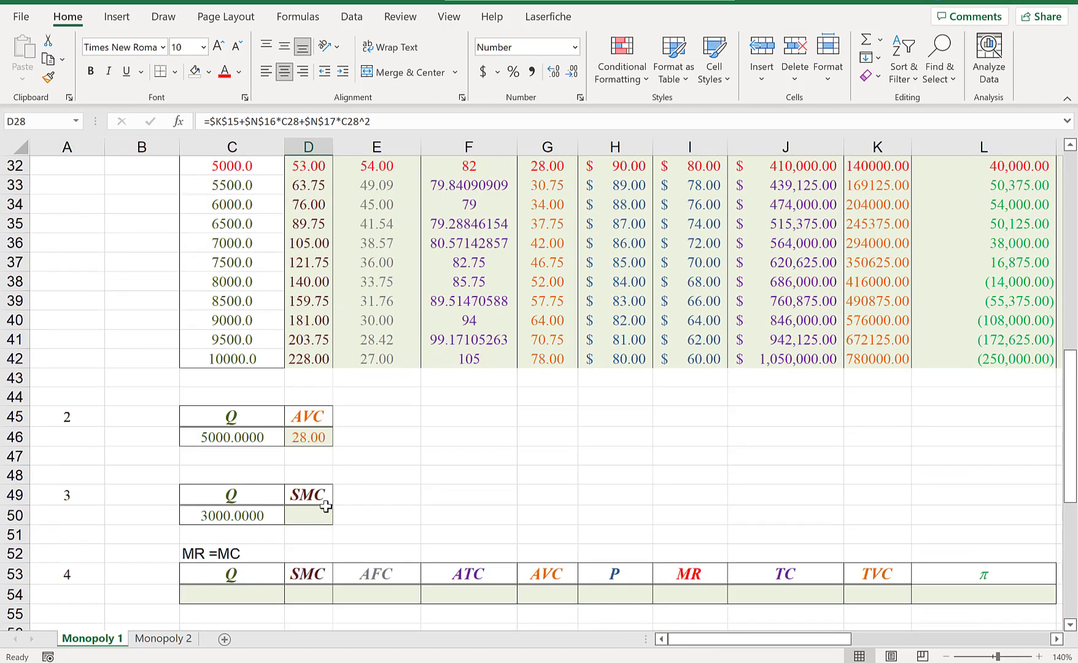
{"action": "left_click", "coordinate": [323, 511]}
{"action": "type", "text": "="}
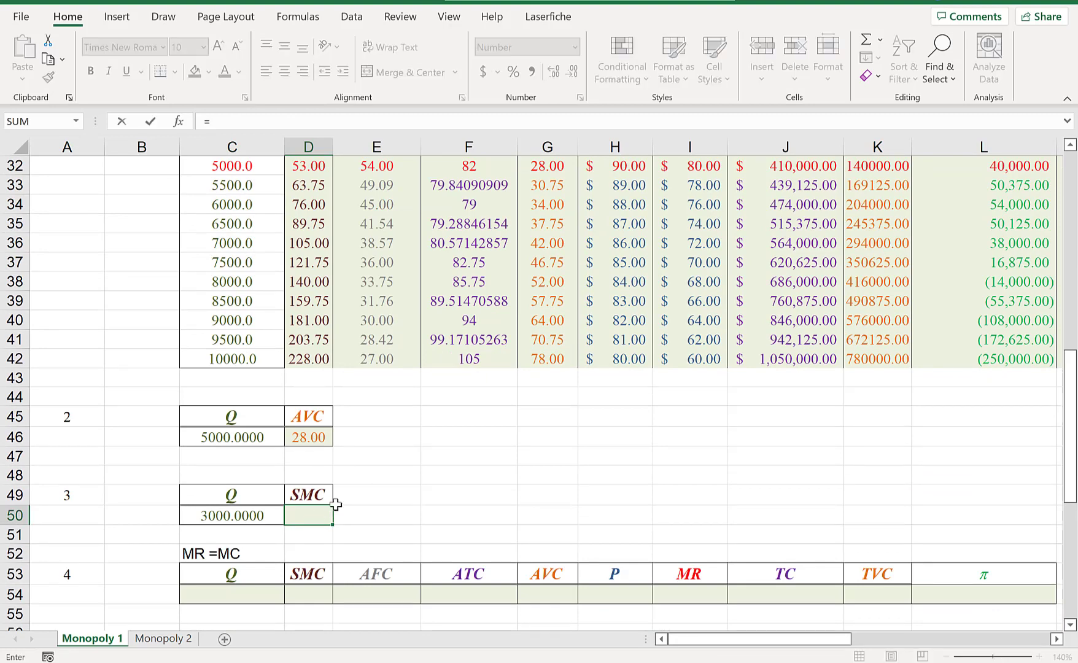
{"action": "scroll", "coordinate": [337, 505], "scroll_direction": "up", "scroll_amount": 2}
{"action": "left_click", "coordinate": [312, 204]}
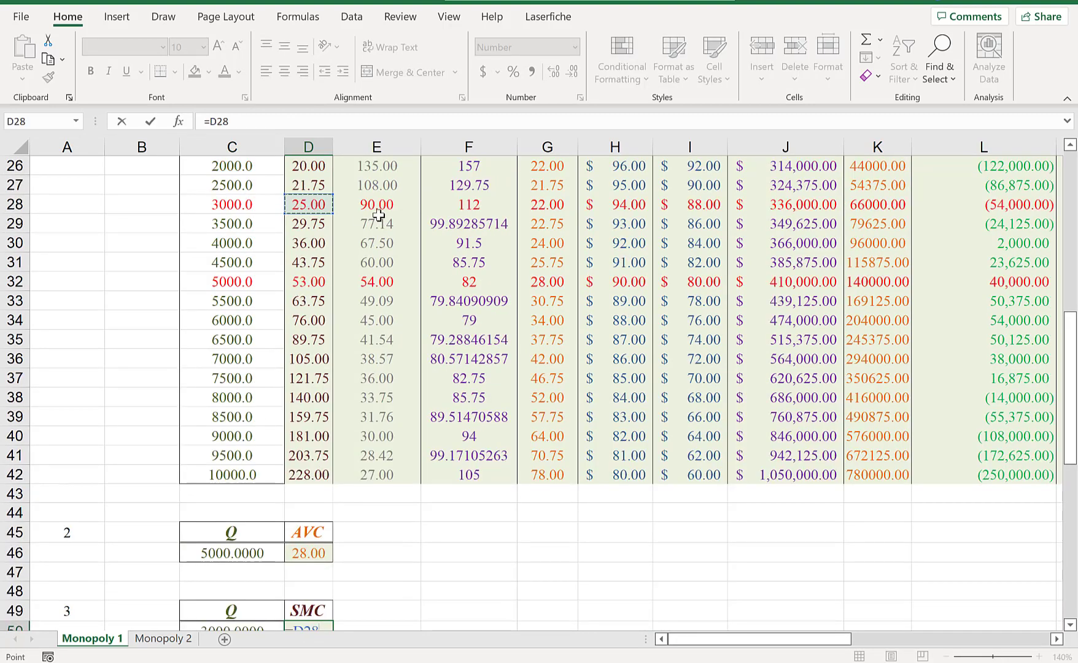
{"action": "key", "text": "Return"}
{"action": "scroll", "coordinate": [478, 481], "scroll_direction": "down", "scroll_amount": 2}
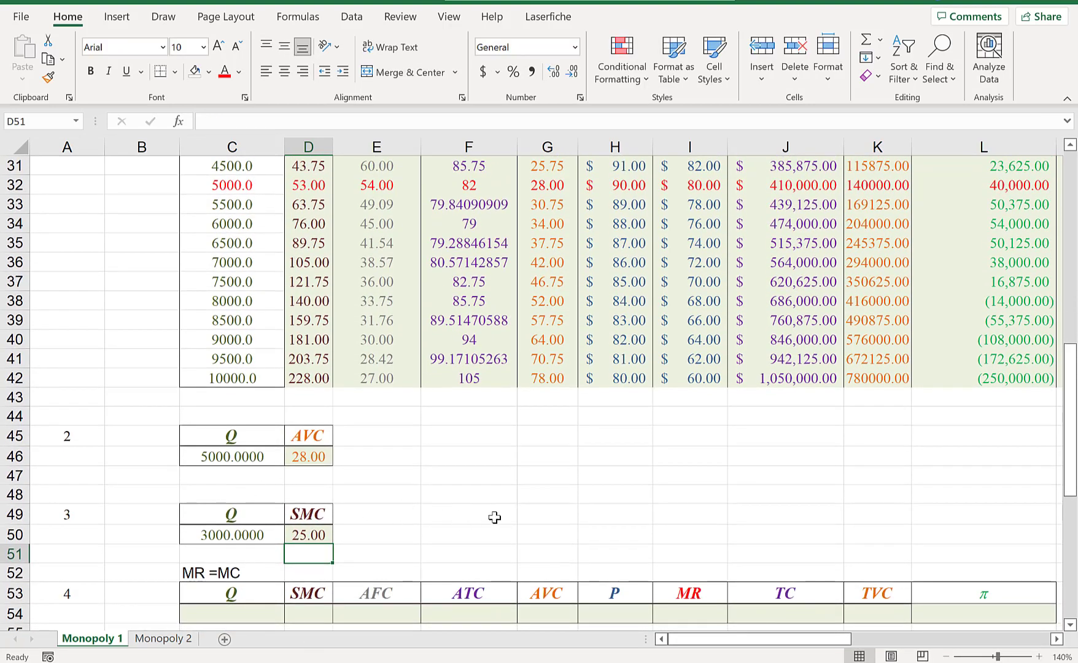
{"action": "scroll", "coordinate": [396, 449], "scroll_direction": "down", "scroll_amount": 2}
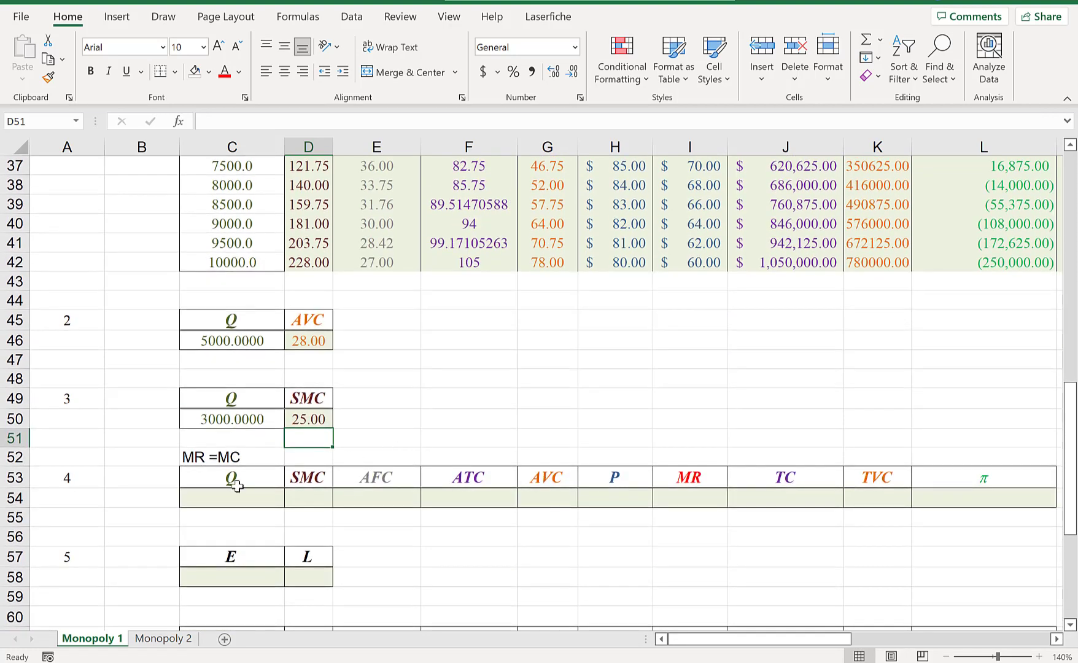
Switch to the Word document and read question 4 on the profit-maximizing quantity and approximate profit
{"action": "key", "text": "alt+Tab"}
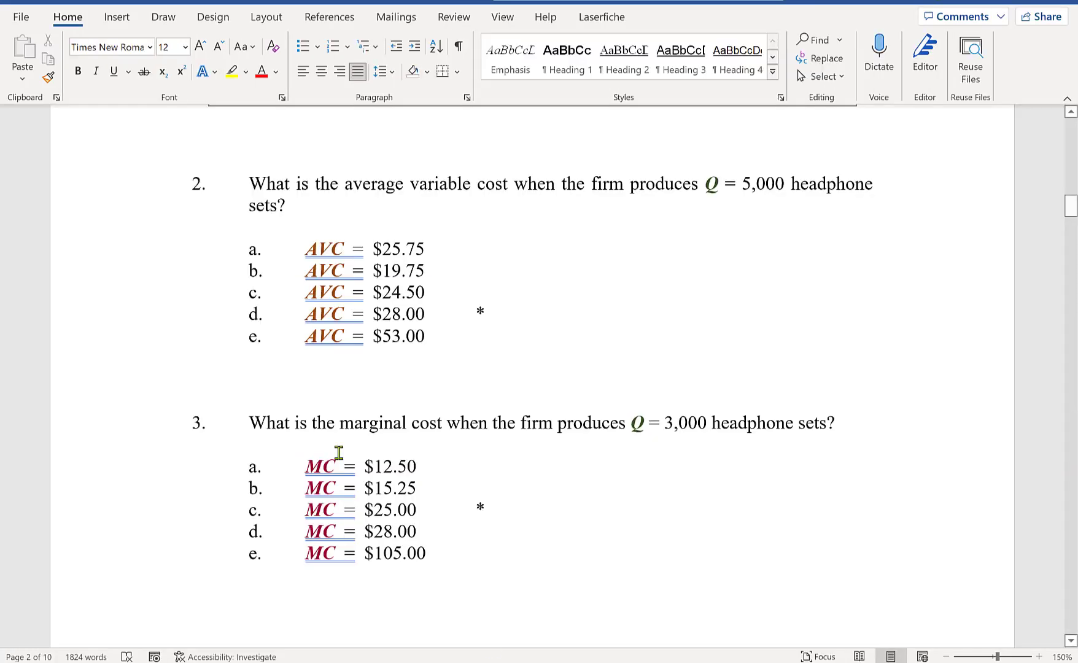
{"action": "scroll", "coordinate": [344, 447], "scroll_direction": "down", "scroll_amount": 8}
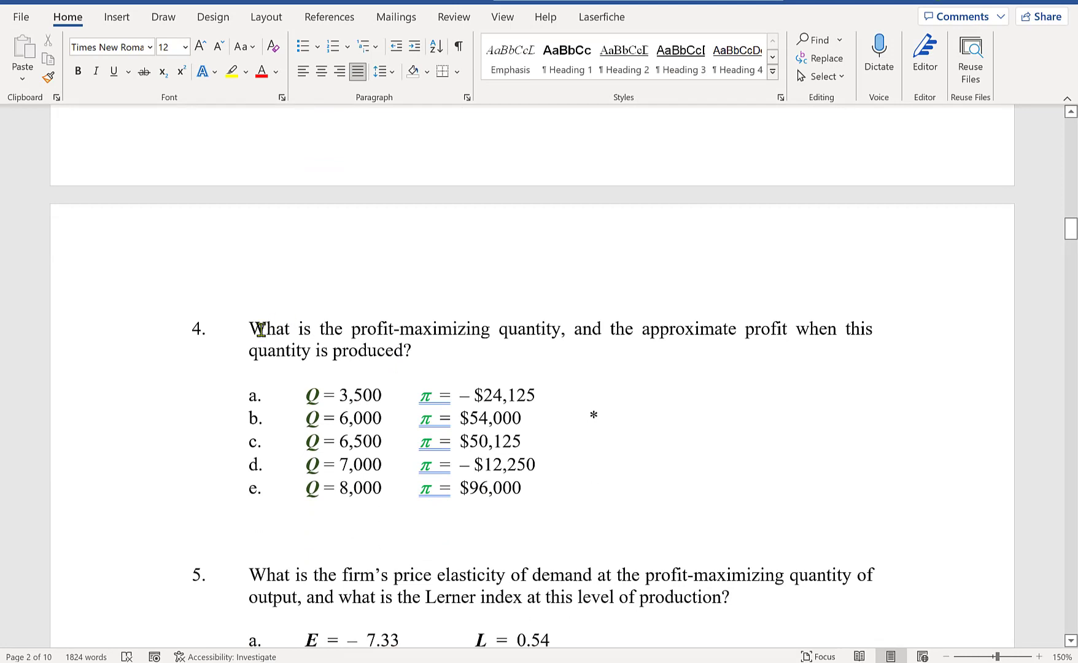
{"action": "left_click_drag", "start_coordinate": [261, 329], "coordinate": [435, 360]}
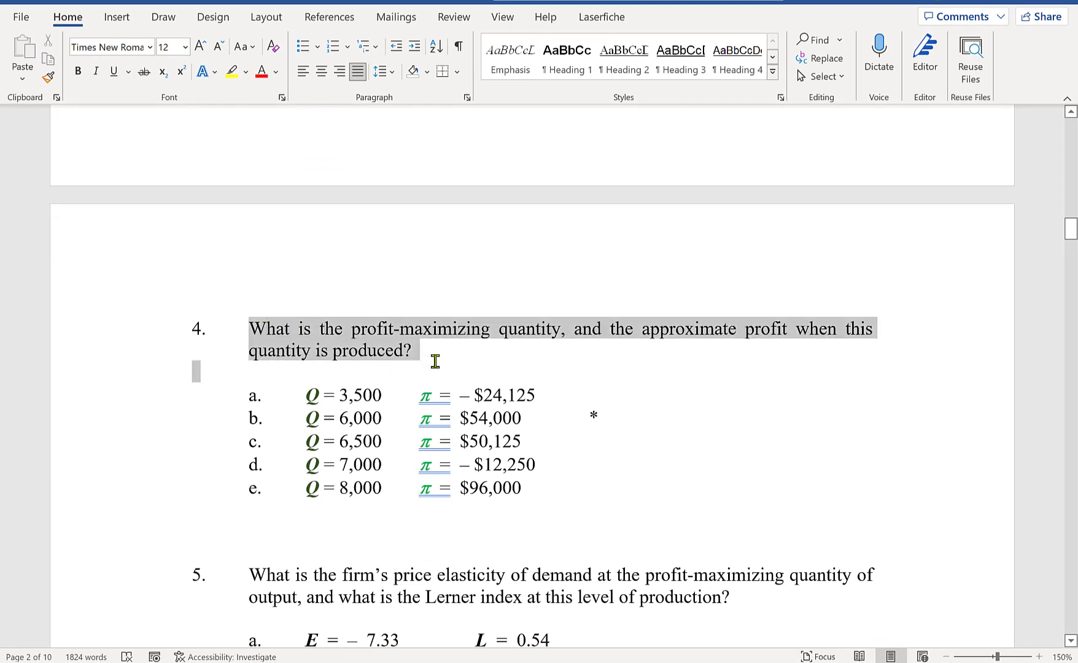
{"action": "left_click", "coordinate": [435, 363]}
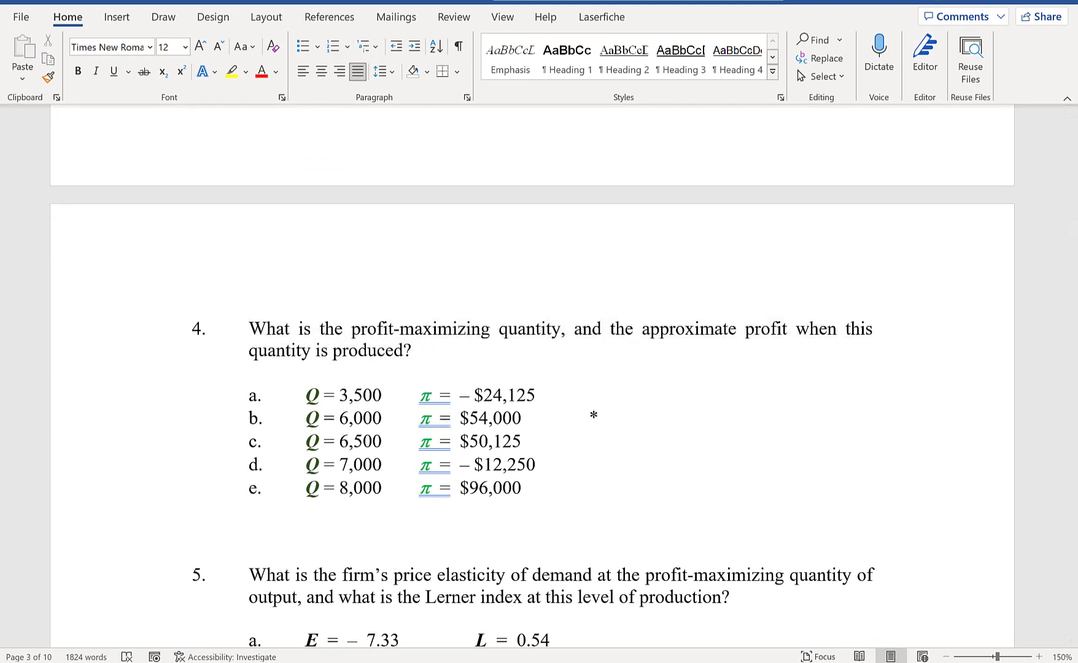
Switch back to the Excel workbook and highlight the MR = MC label in C52 with yellow fill
{"action": "left_click", "coordinate": [559, 662]}
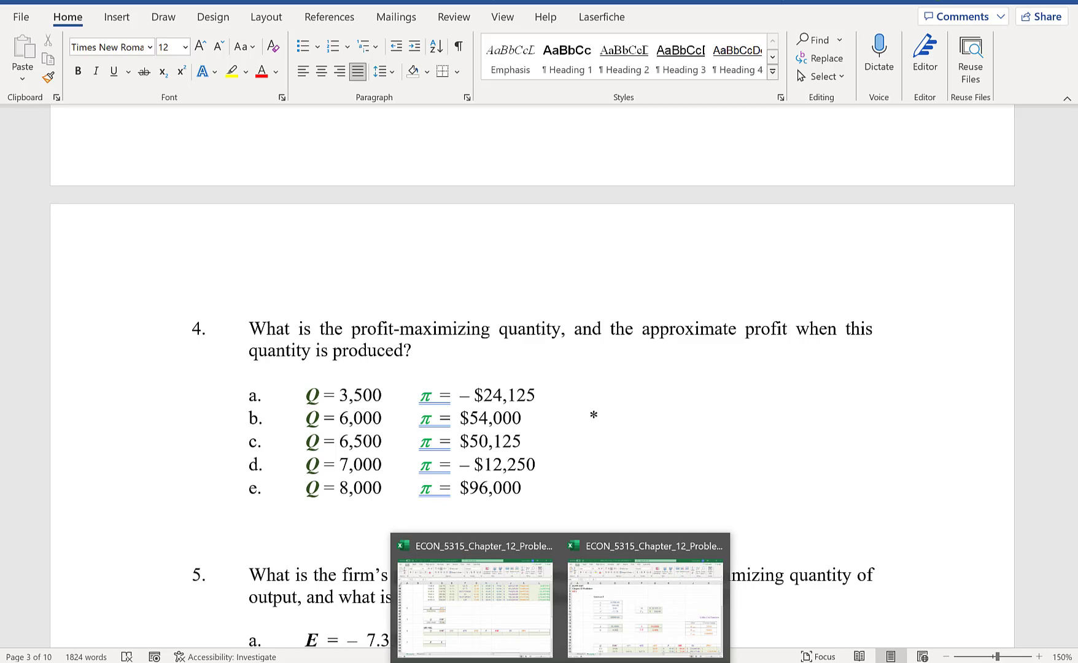
{"action": "left_click", "coordinate": [475, 629]}
{"action": "left_click", "coordinate": [229, 455]}
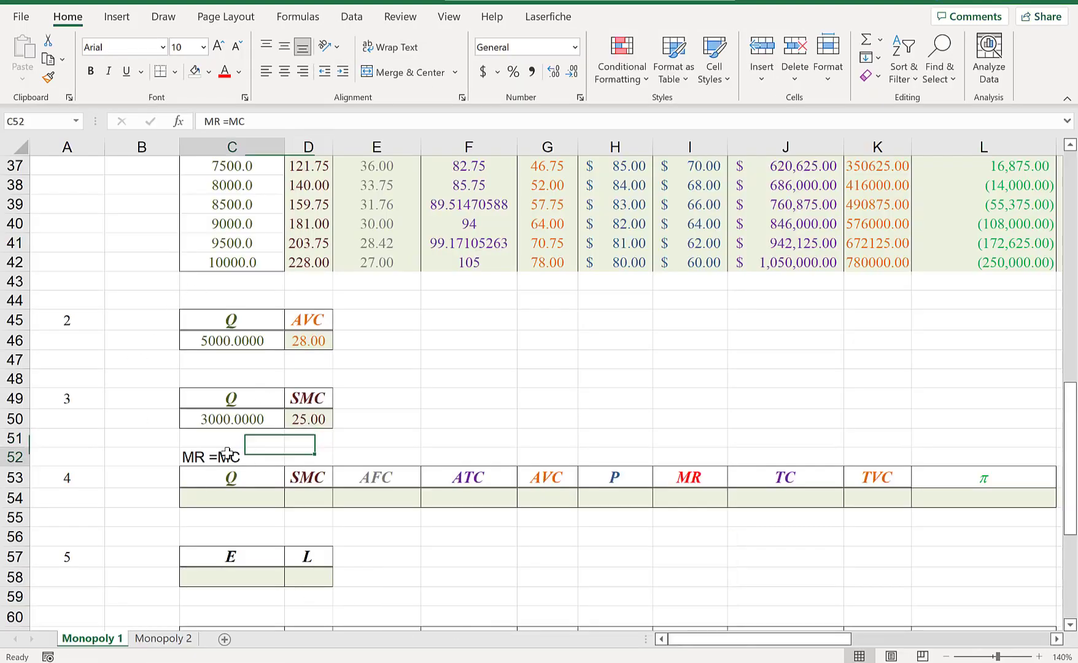
{"action": "left_click", "coordinate": [208, 71]}
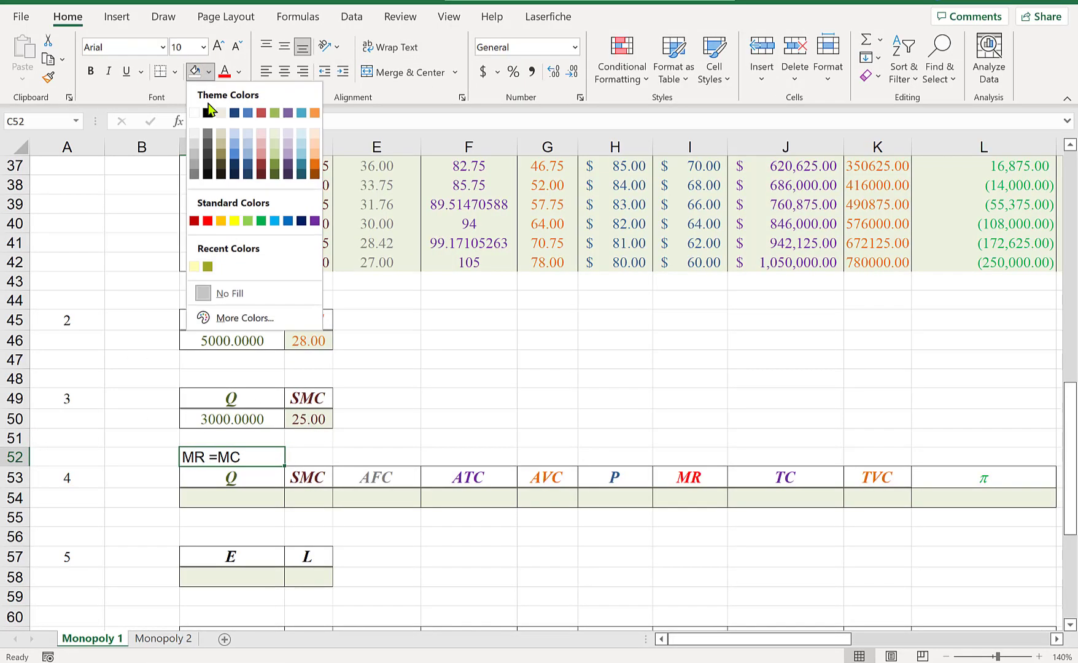
{"action": "left_click", "coordinate": [234, 220]}
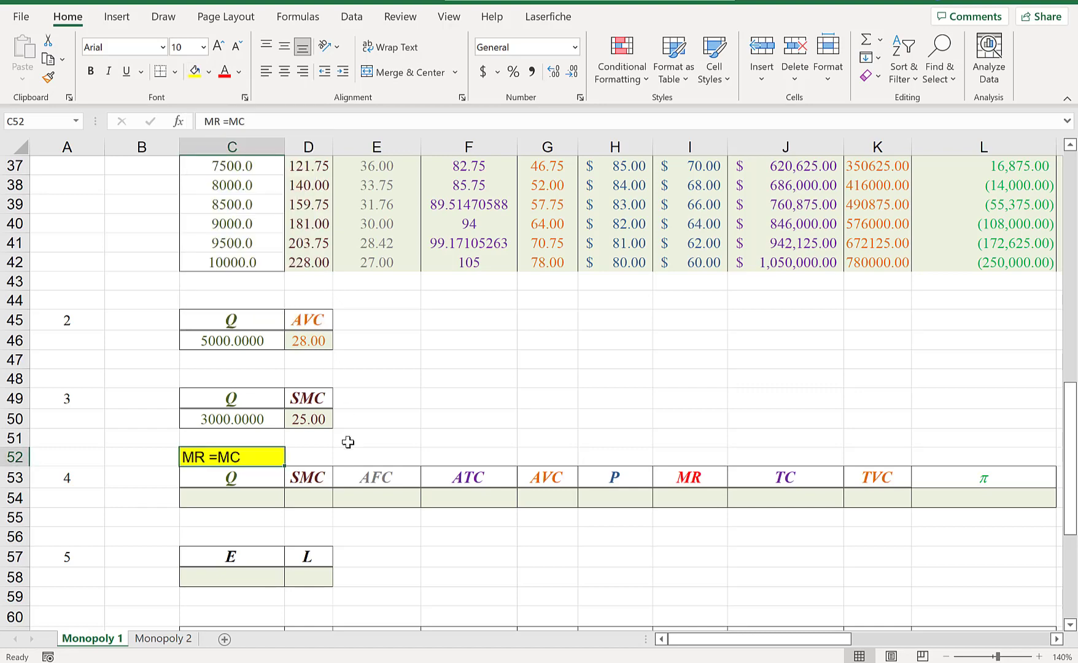
Highlight the SMC column D21:D42 and the MR column I21:I42 with yellow fill
{"action": "scroll", "coordinate": [425, 400], "scroll_direction": "up", "scroll_amount": 6}
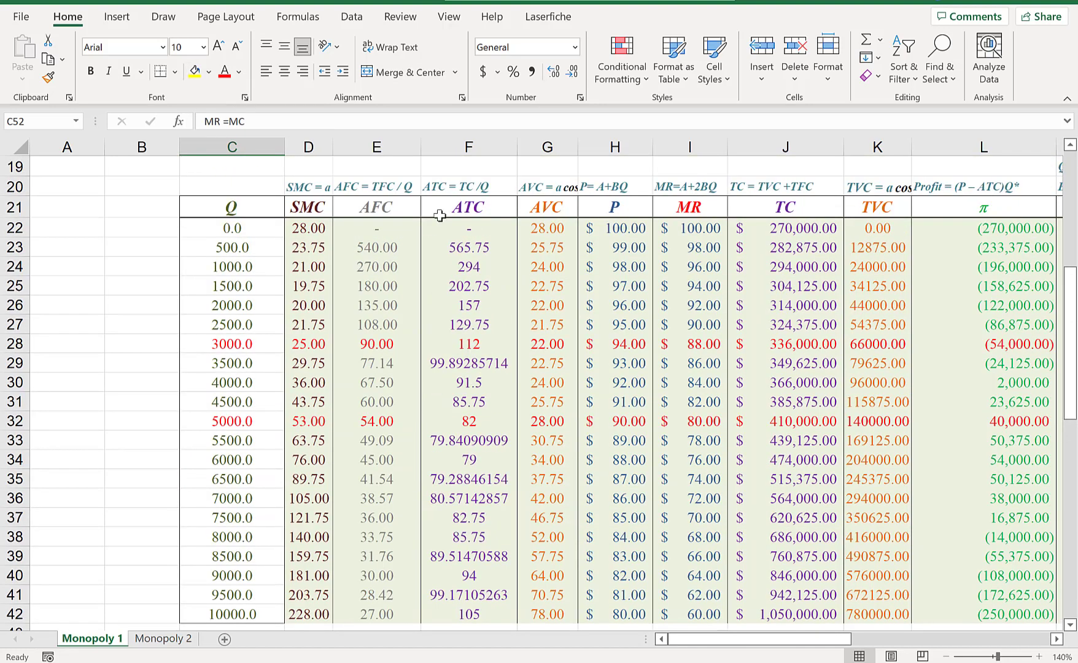
{"action": "left_click", "coordinate": [308, 147]}
{"action": "left_click", "coordinate": [305, 192]}
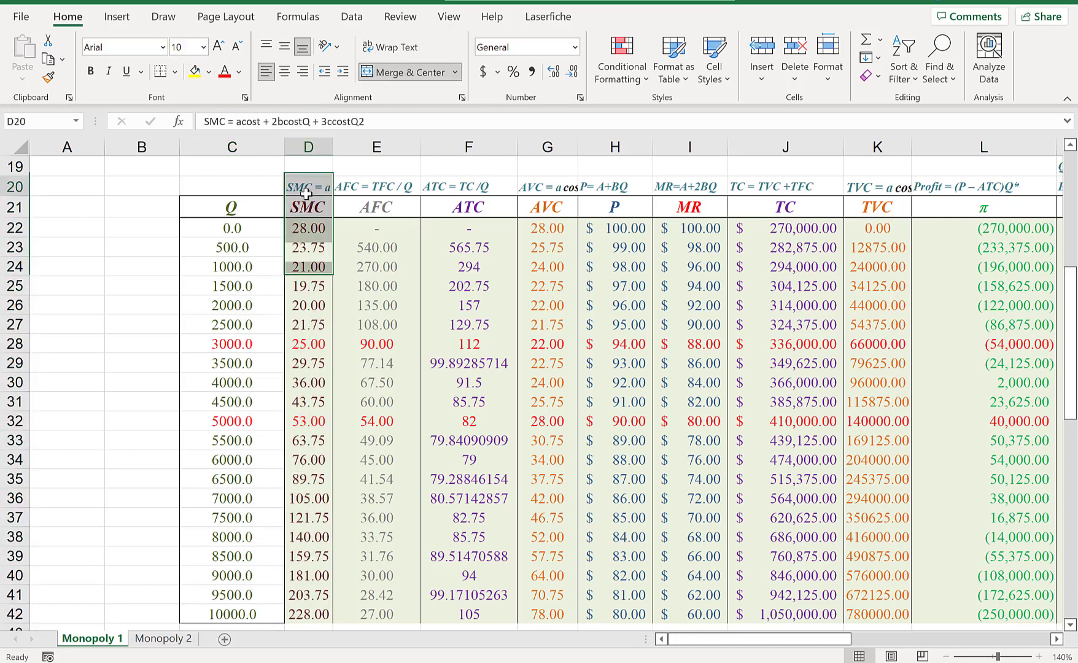
{"action": "left_click_drag", "start_coordinate": [316, 208], "coordinate": [320, 614]}
{"action": "left_click", "coordinate": [195, 72]}
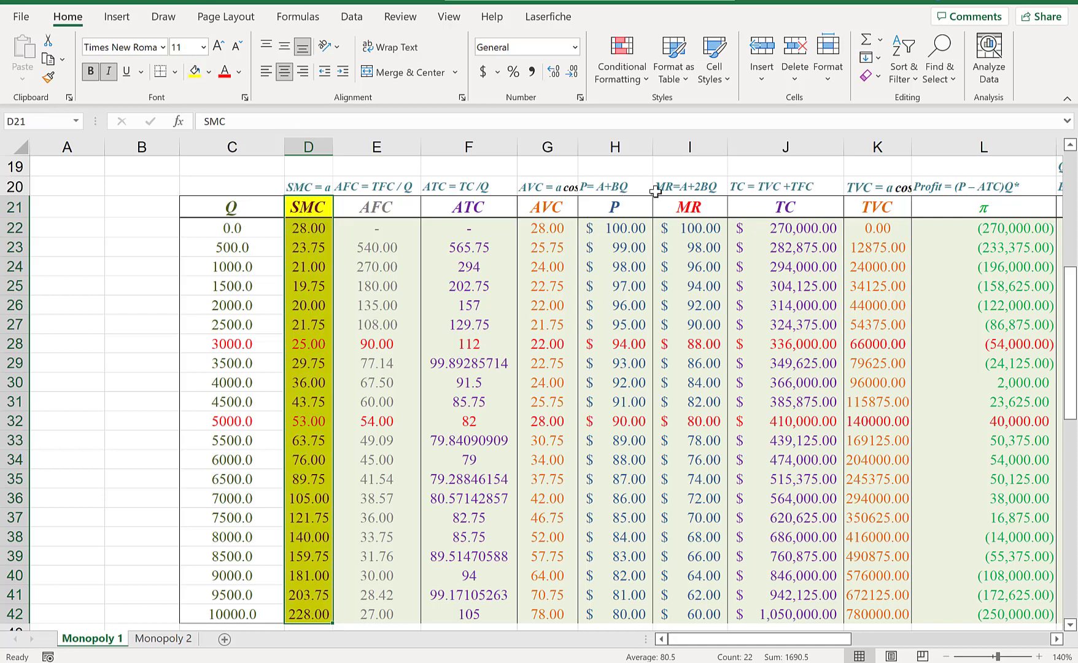
{"action": "left_click_drag", "start_coordinate": [691, 207], "coordinate": [693, 614]}
{"action": "key", "text": "F4"}
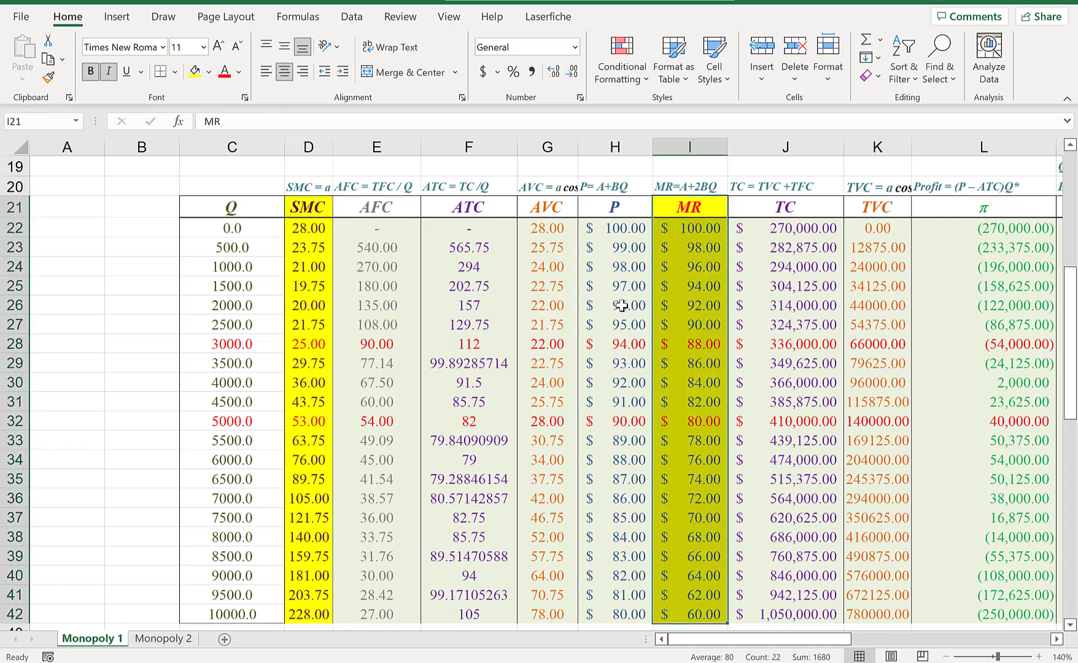
Compare SMC with MR down the table and highlight row 34, where the two are equal, with yellow fill
{"action": "left_click", "coordinate": [315, 346]}
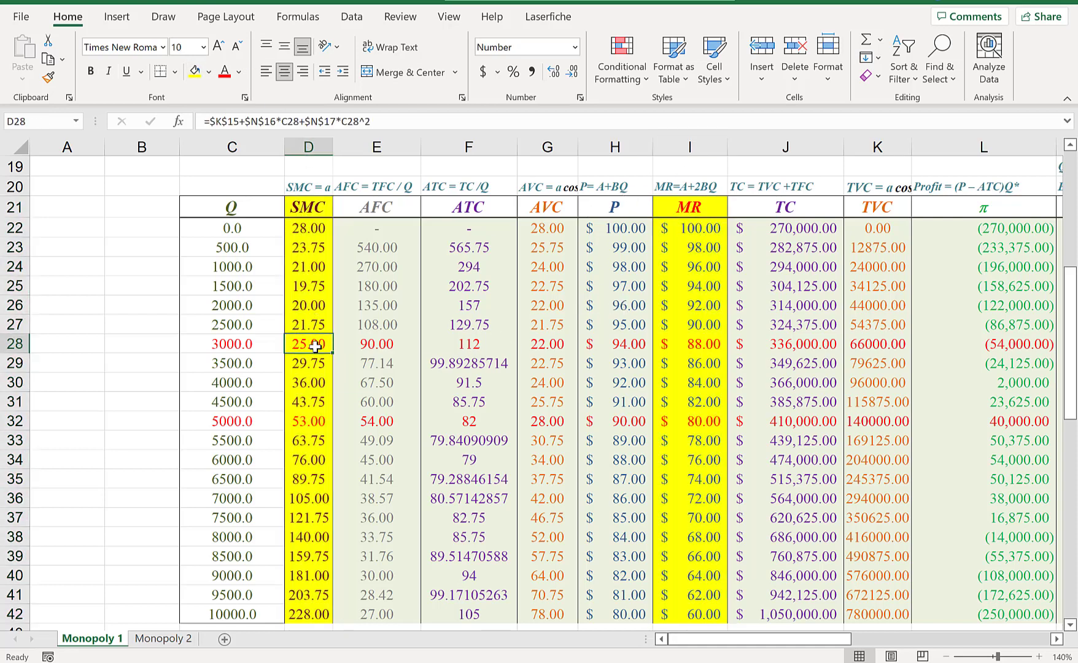
{"action": "left_click", "coordinate": [719, 349]}
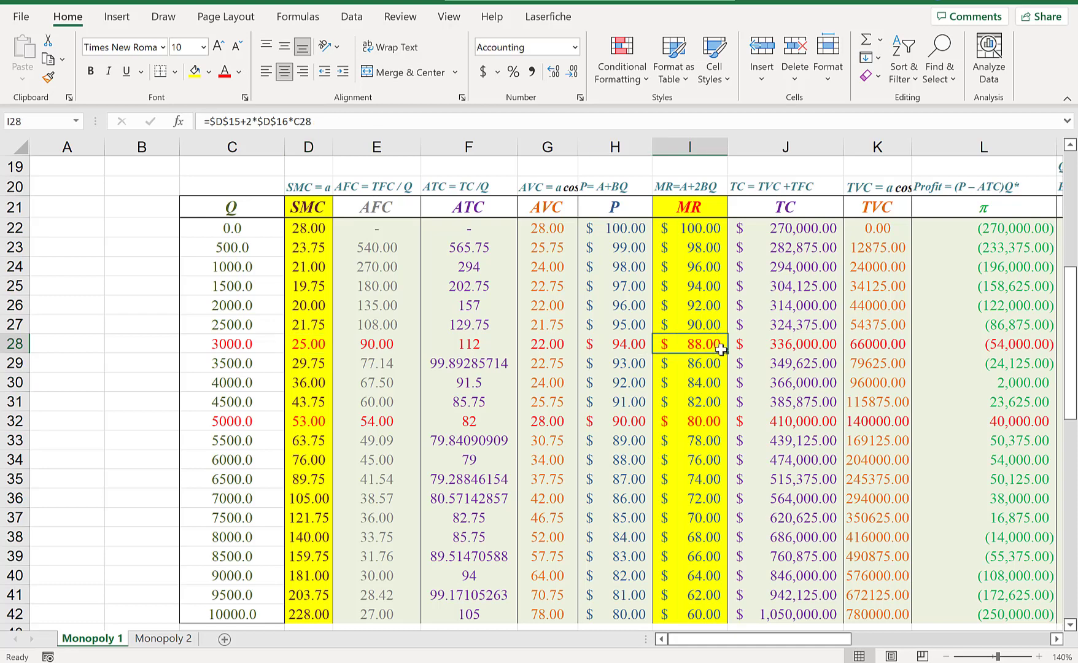
{"action": "left_click", "coordinate": [714, 403]}
{"action": "left_click", "coordinate": [314, 400]}
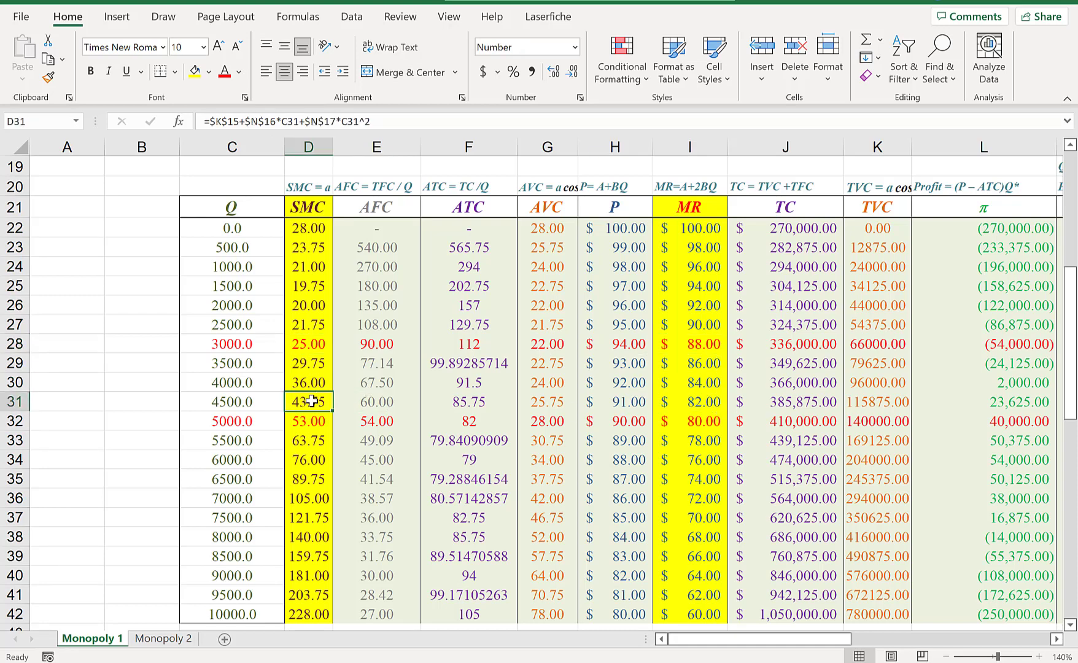
{"action": "left_click", "coordinate": [705, 446]}
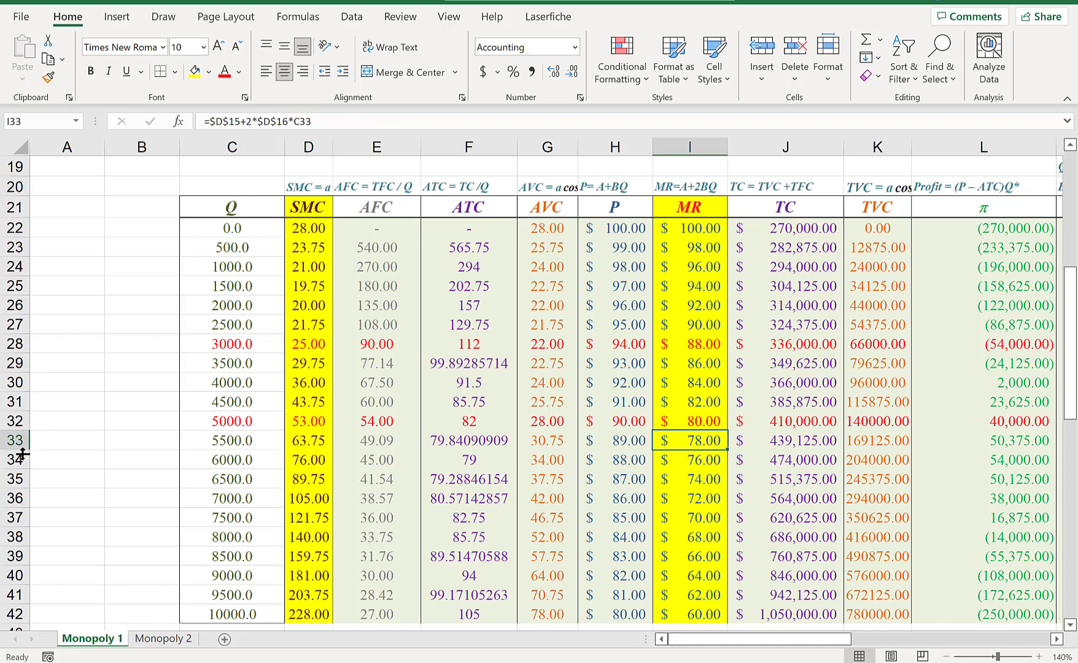
{"action": "left_click", "coordinate": [8, 466]}
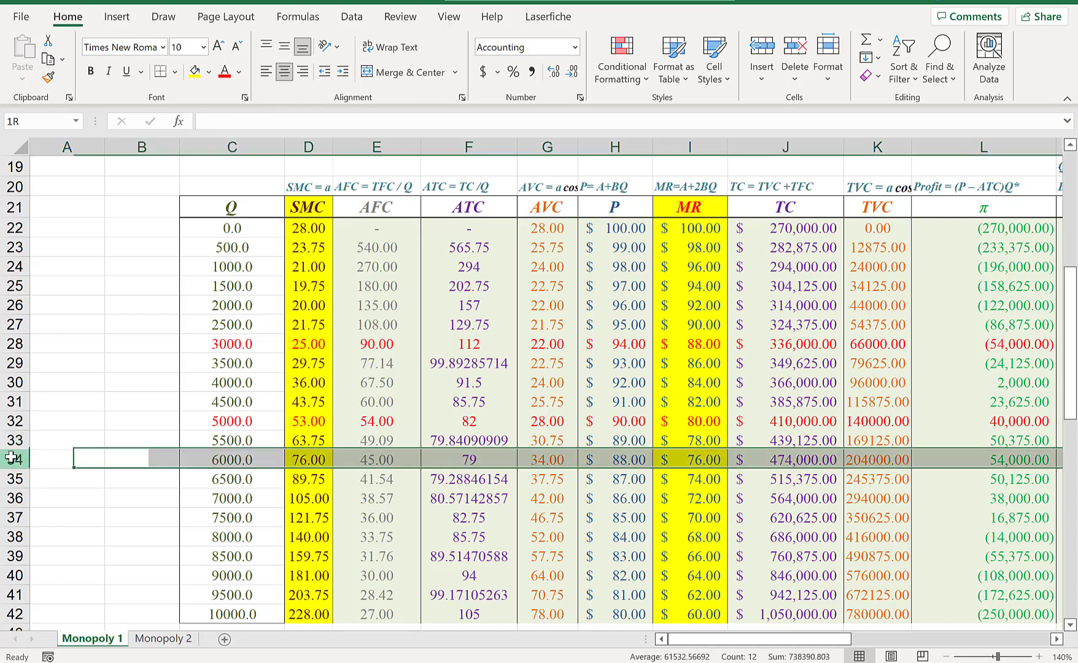
{"action": "left_click", "coordinate": [194, 72]}
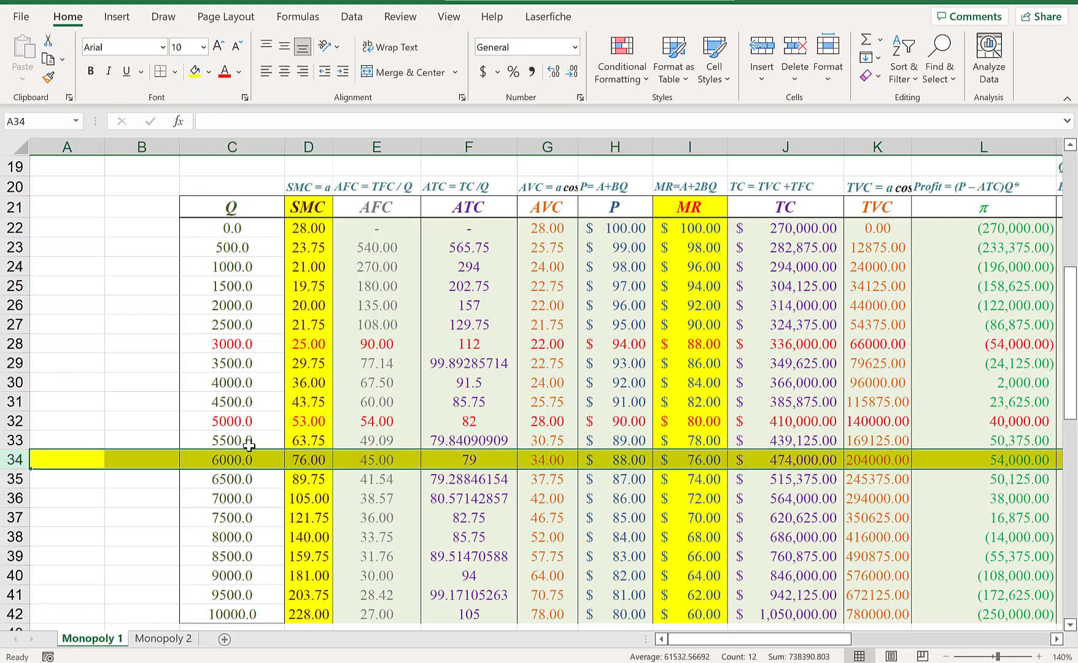
Fill the Q answer cell C54 for question 4 with a formula linking to the quantity in C34
{"action": "scroll", "coordinate": [270, 461], "scroll_direction": "down", "scroll_amount": 2}
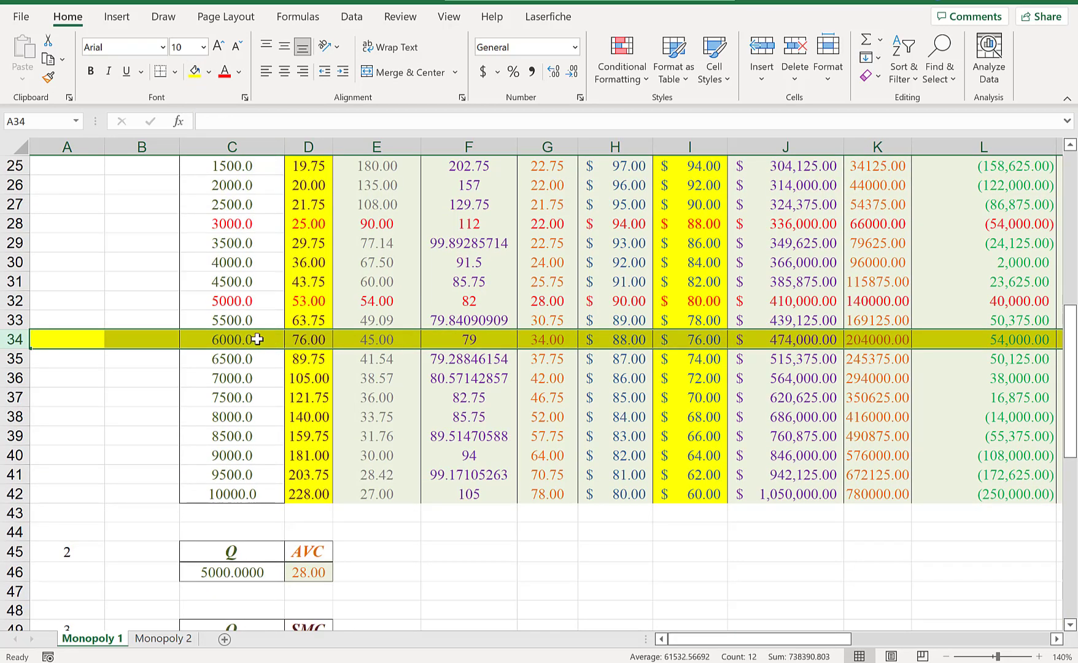
{"action": "left_click", "coordinate": [236, 343]}
{"action": "scroll", "coordinate": [286, 375], "scroll_direction": "down", "scroll_amount": 3}
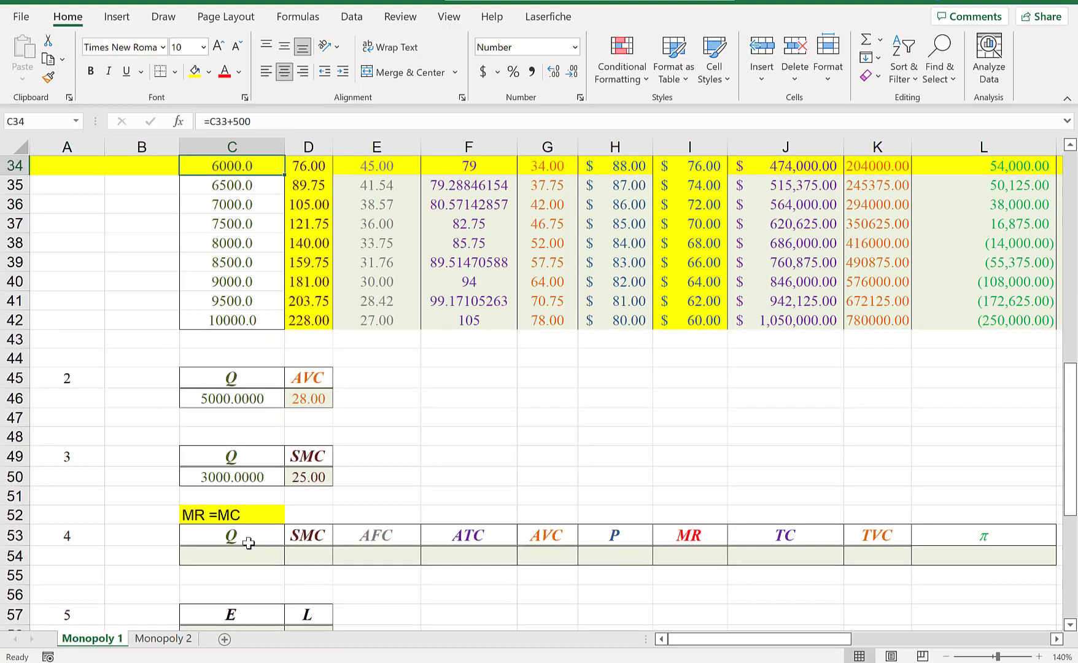
{"action": "left_click", "coordinate": [247, 549]}
{"action": "type", "text": "="}
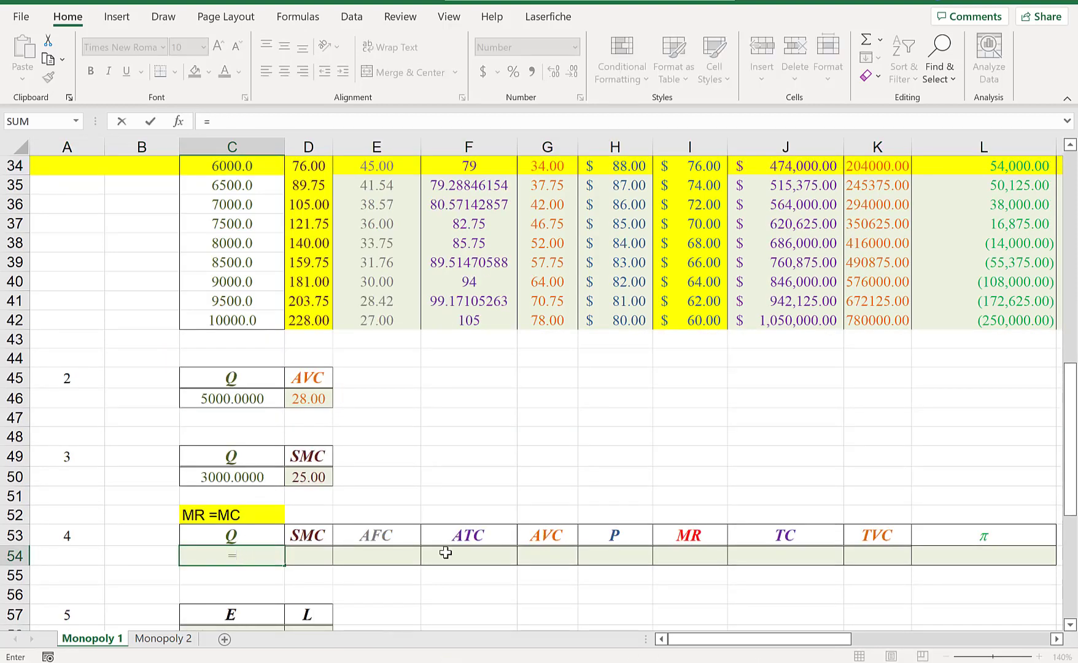
{"action": "left_click", "coordinate": [248, 167]}
{"action": "key", "text": "Return"}
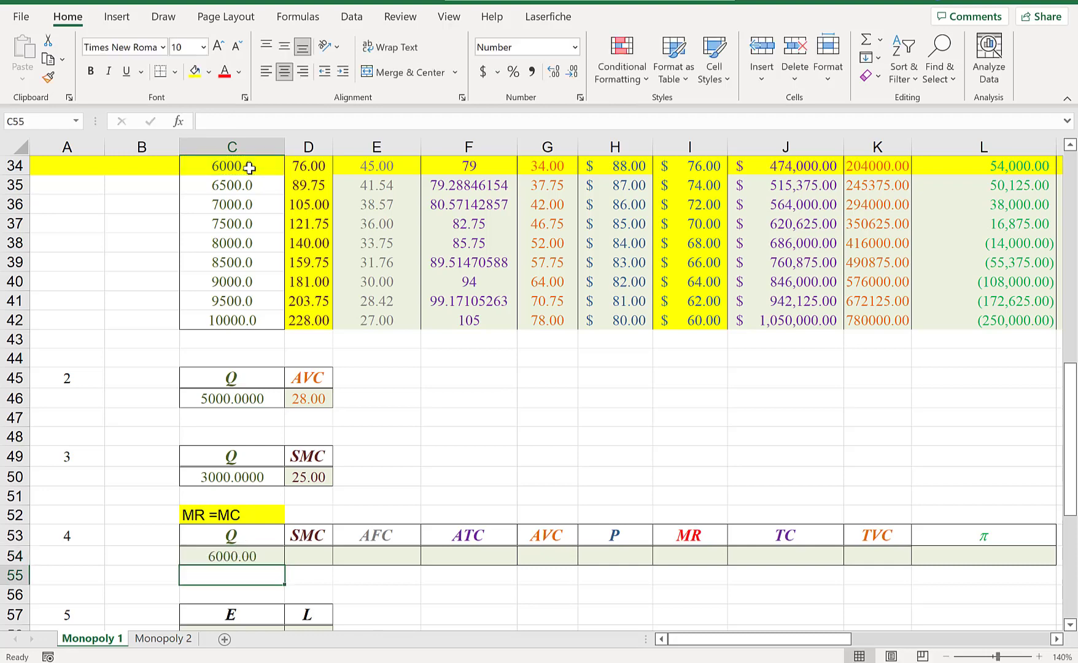
Try to fill the question 4 answer row by copying the SMC formula from D34 into D54 and extending it to J54
{"action": "left_click", "coordinate": [322, 167]}
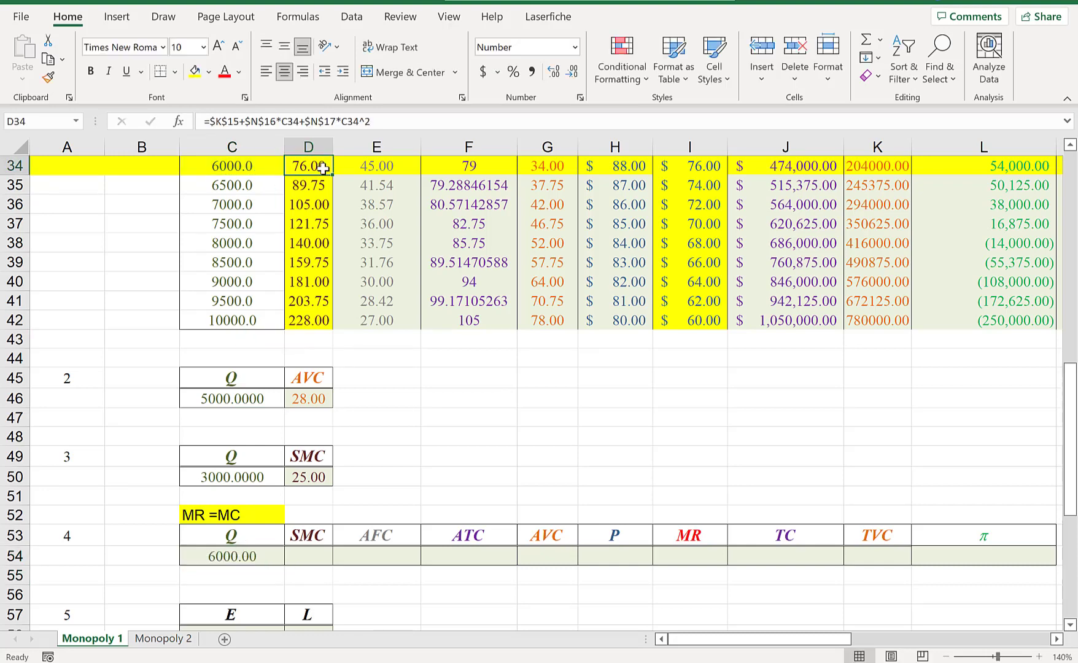
{"action": "scroll", "coordinate": [400, 414], "scroll_direction": "up", "scroll_amount": 6}
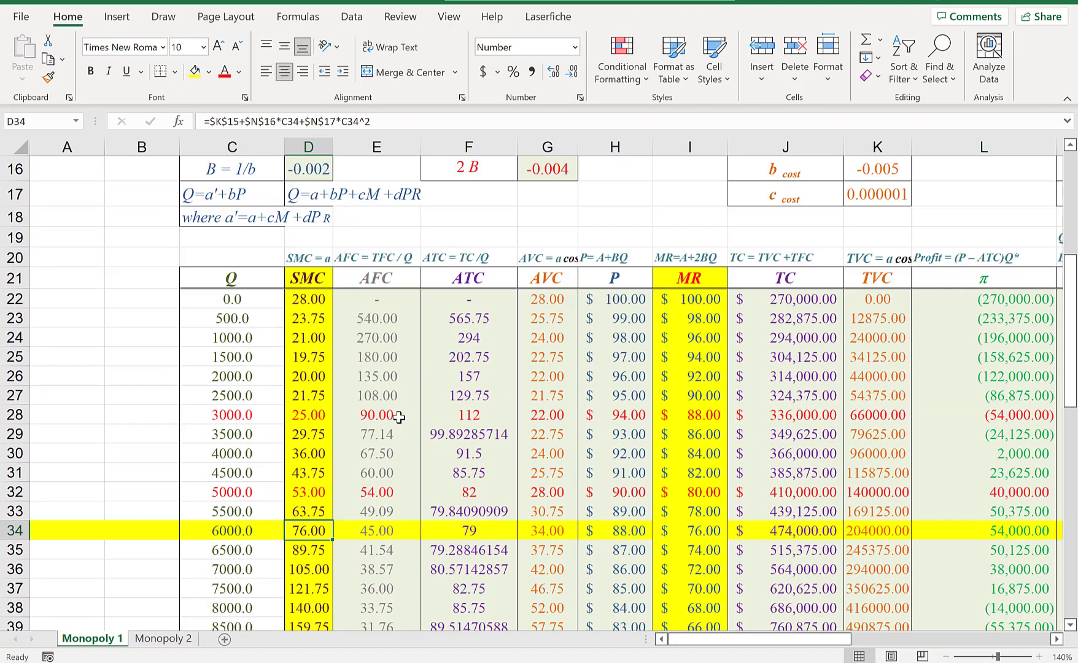
{"action": "scroll", "coordinate": [488, 316], "scroll_direction": "down", "scroll_amount": 2}
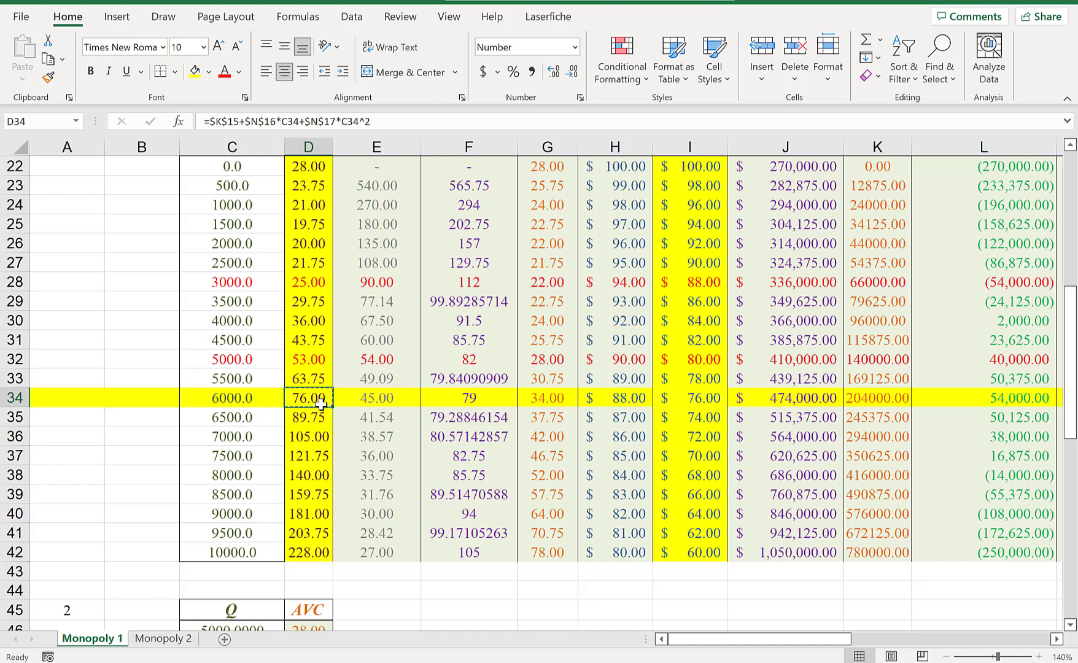
{"action": "key", "text": "ctrl+c"}
{"action": "scroll", "coordinate": [347, 417], "scroll_direction": "down", "scroll_amount": 5}
{"action": "left_click", "coordinate": [314, 499]}
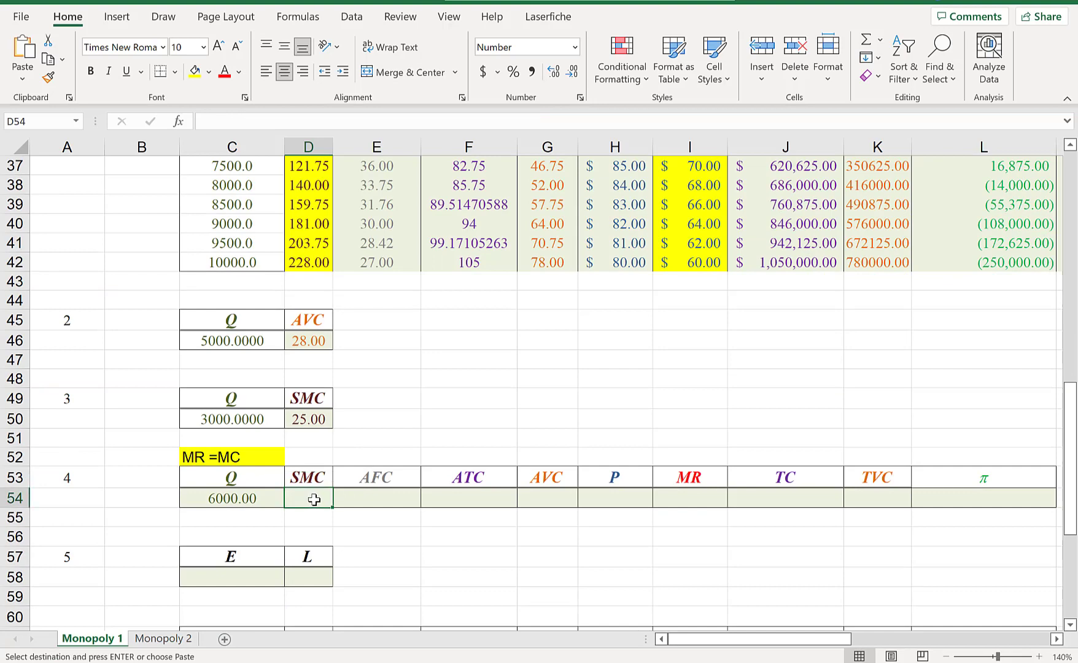
{"action": "key", "text": "ctrl+v"}
{"action": "left_click_drag", "start_coordinate": [332, 507], "coordinate": [798, 507]}
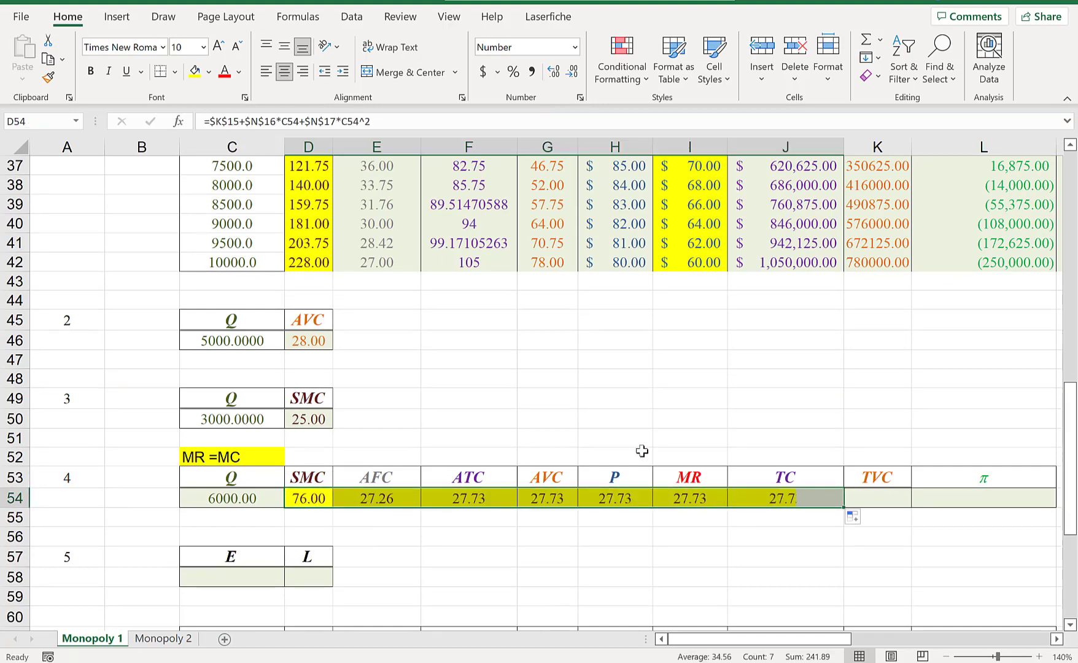
Clear the contents of the question 4 answer cells D54:J54
{"action": "scroll", "coordinate": [554, 385], "scroll_direction": "up", "scroll_amount": 3}
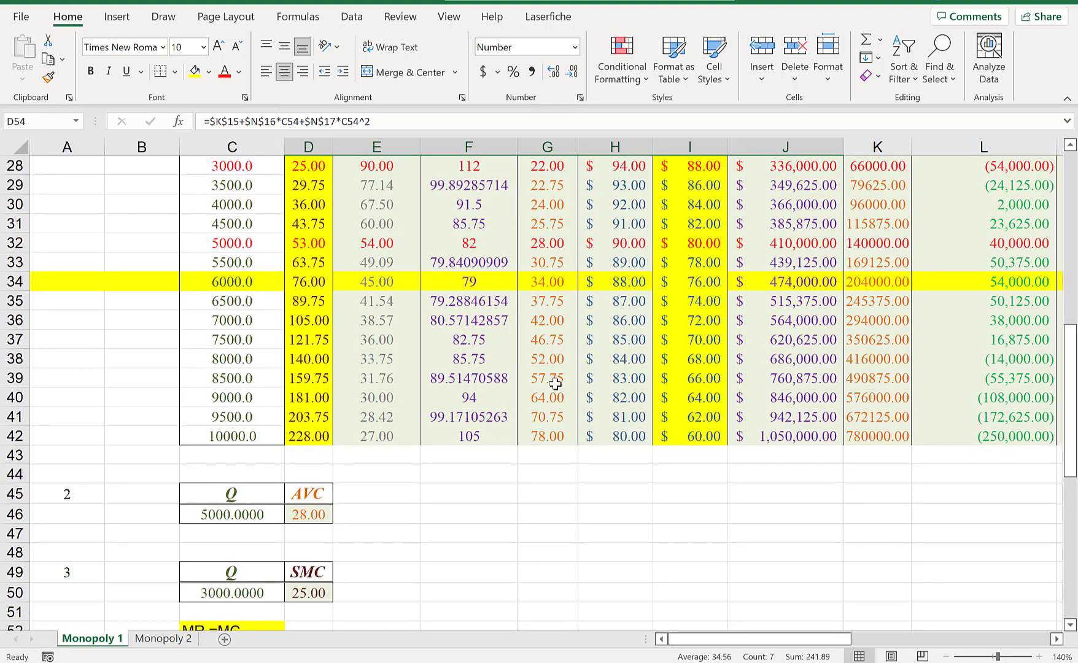
{"action": "scroll", "coordinate": [555, 383], "scroll_direction": "down", "scroll_amount": 2}
{"action": "left_click_drag", "start_coordinate": [795, 558], "coordinate": [321, 548]}
{"action": "key", "text": "Delete"}
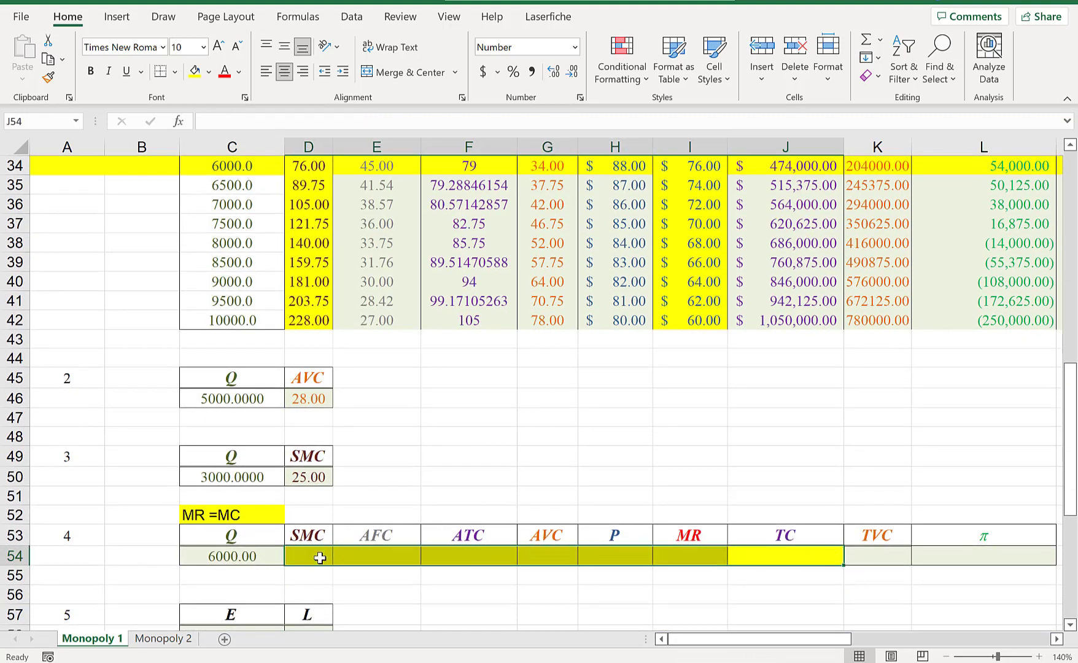
Copy D34:L34 and paste it as values only into the question 4 answer row starting at D54
{"action": "left_click_drag", "start_coordinate": [314, 165], "coordinate": [785, 166]}
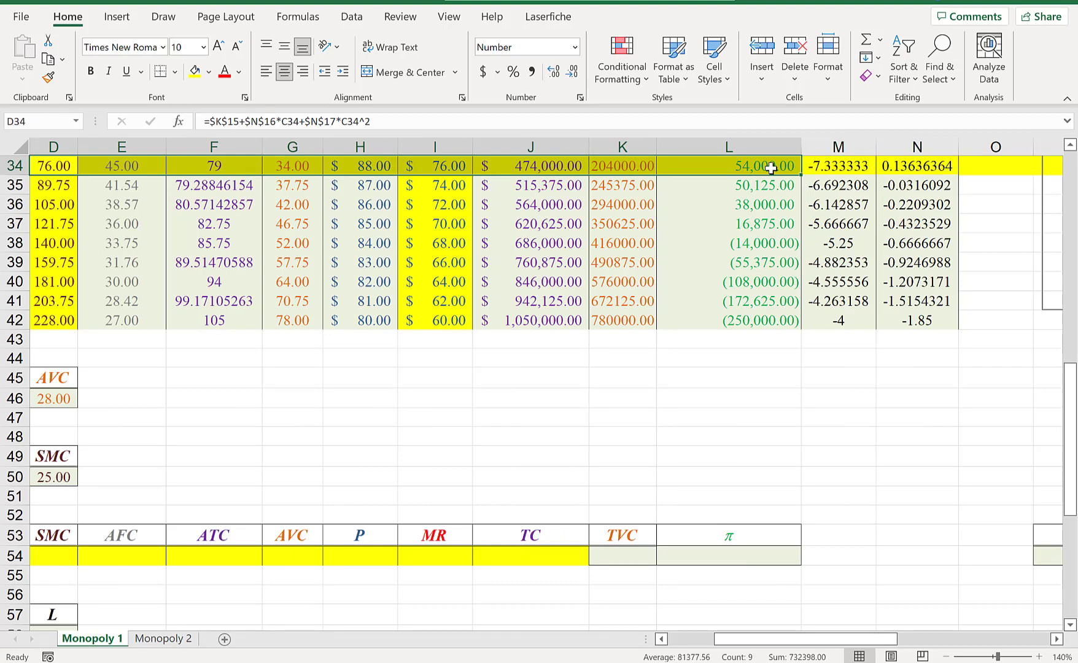
{"action": "key", "text": "ctrl+c"}
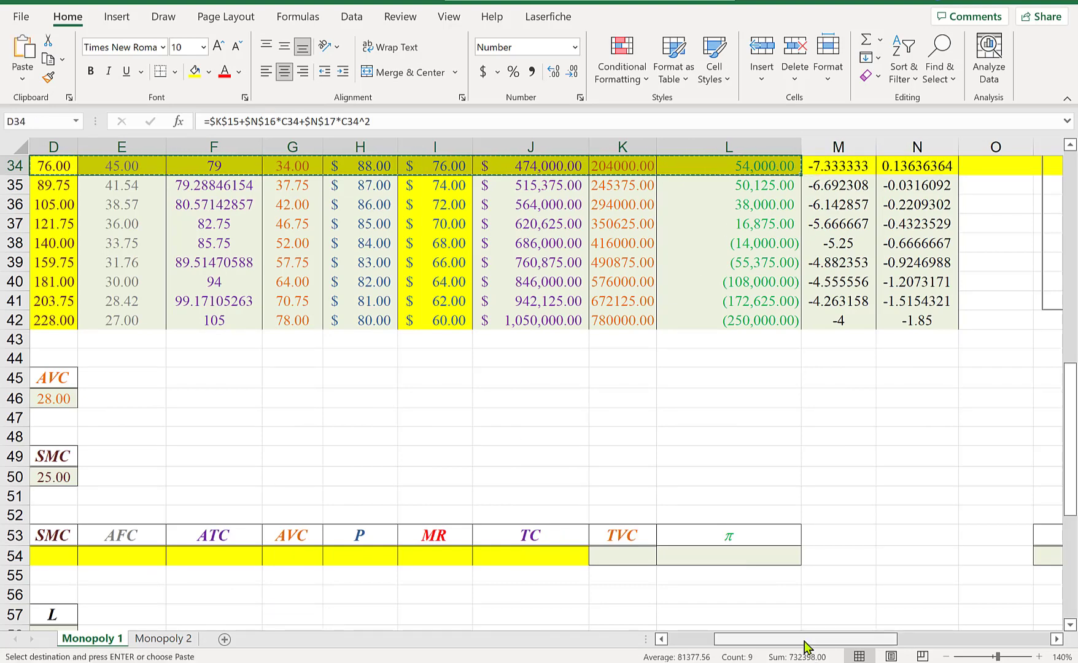
{"action": "left_click_drag", "start_coordinate": [804, 639], "coordinate": [752, 638]}
{"action": "left_click", "coordinate": [311, 559]}
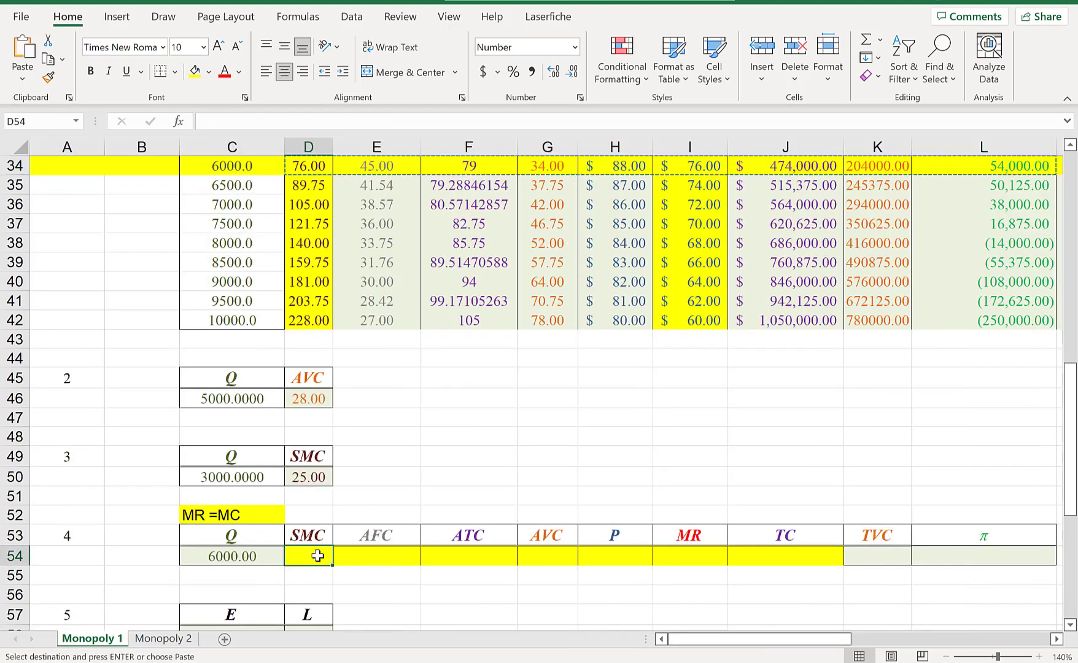
{"action": "right_click", "coordinate": [313, 560]}
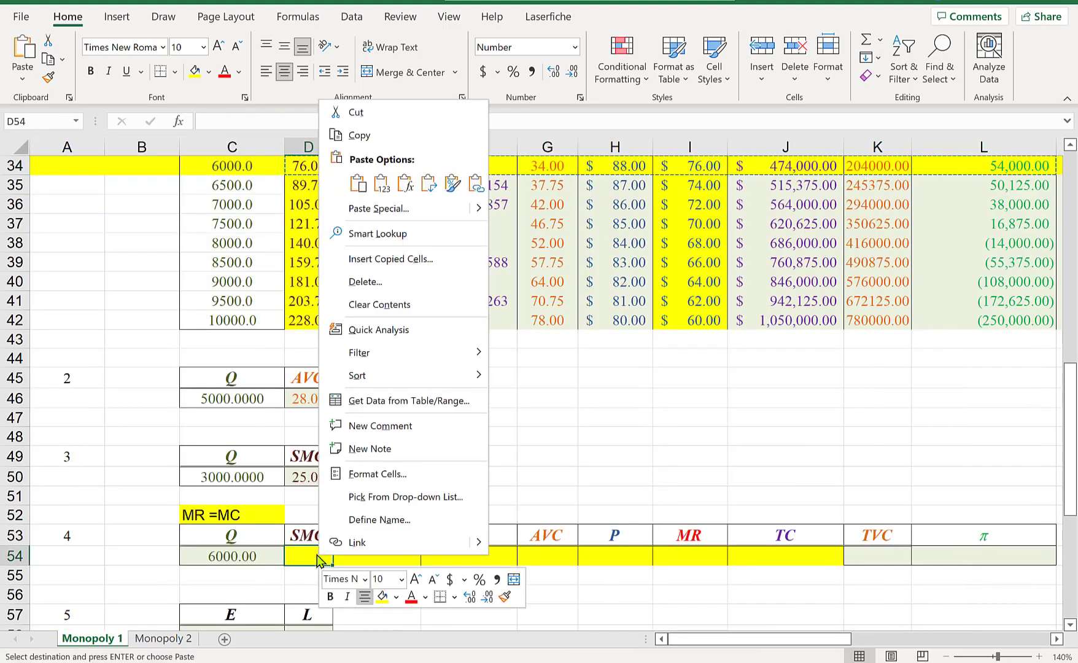
{"action": "left_click", "coordinate": [382, 186]}
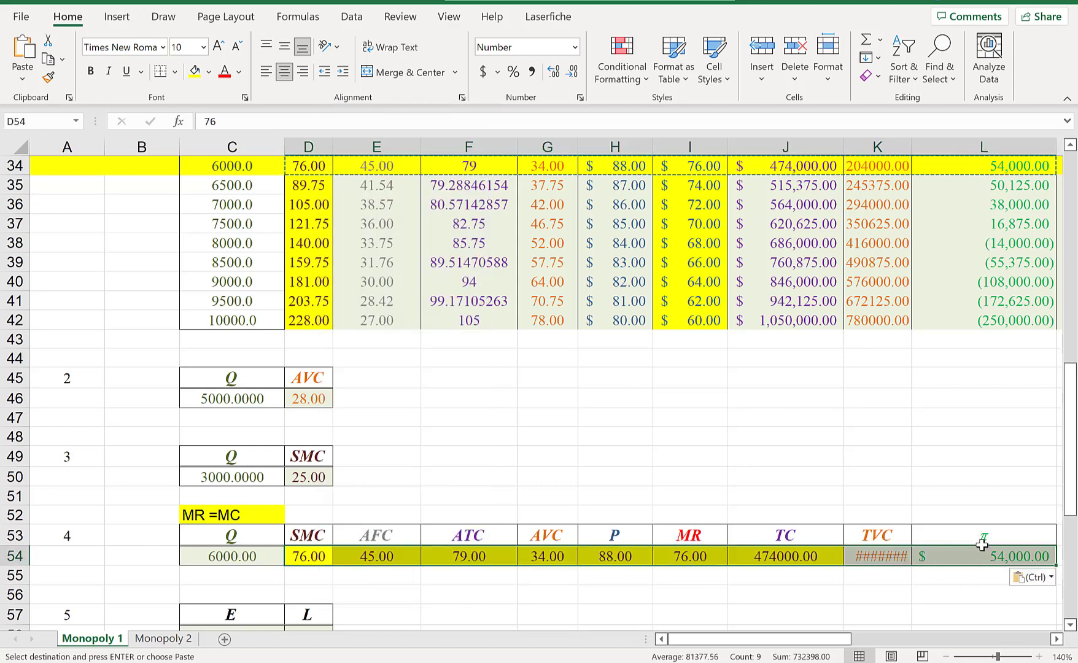
Widen column K enough to display the full TVC value in K54
{"action": "left_click", "coordinate": [995, 560]}
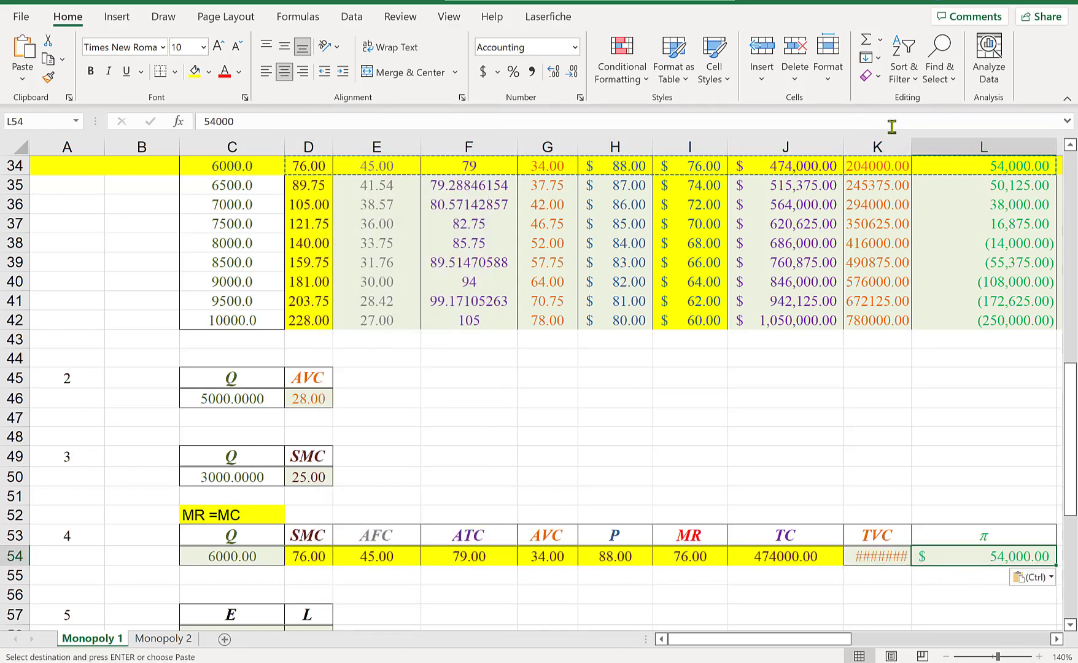
{"action": "left_click_drag", "start_coordinate": [912, 149], "coordinate": [932, 148]}
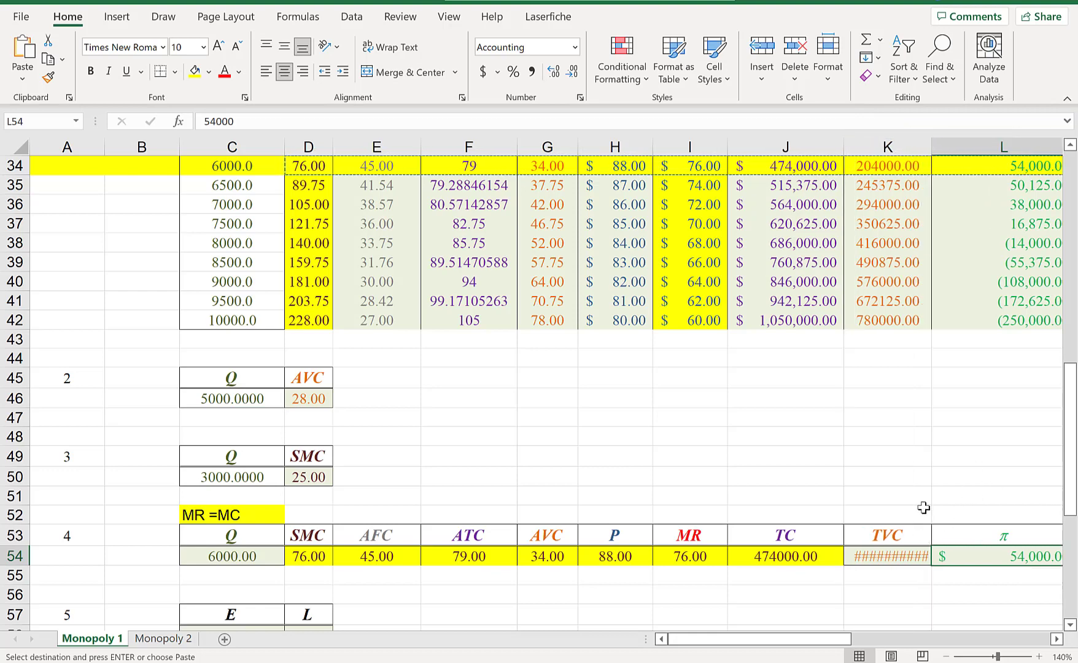
{"action": "left_click_drag", "start_coordinate": [950, 148], "coordinate": [949, 148]}
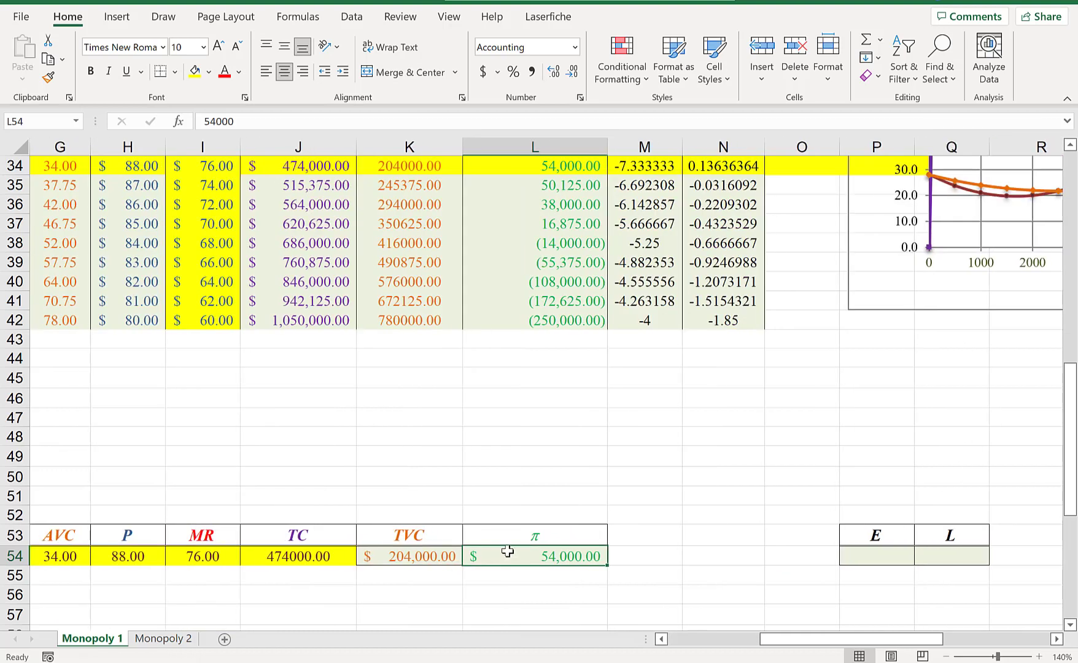
Check the question 4 results, switch to the Word document and select answer b, Q = 6,000 and π = $54,000
{"action": "left_click_drag", "start_coordinate": [806, 653], "coordinate": [713, 652]}
{"action": "left_click", "coordinate": [237, 553]}
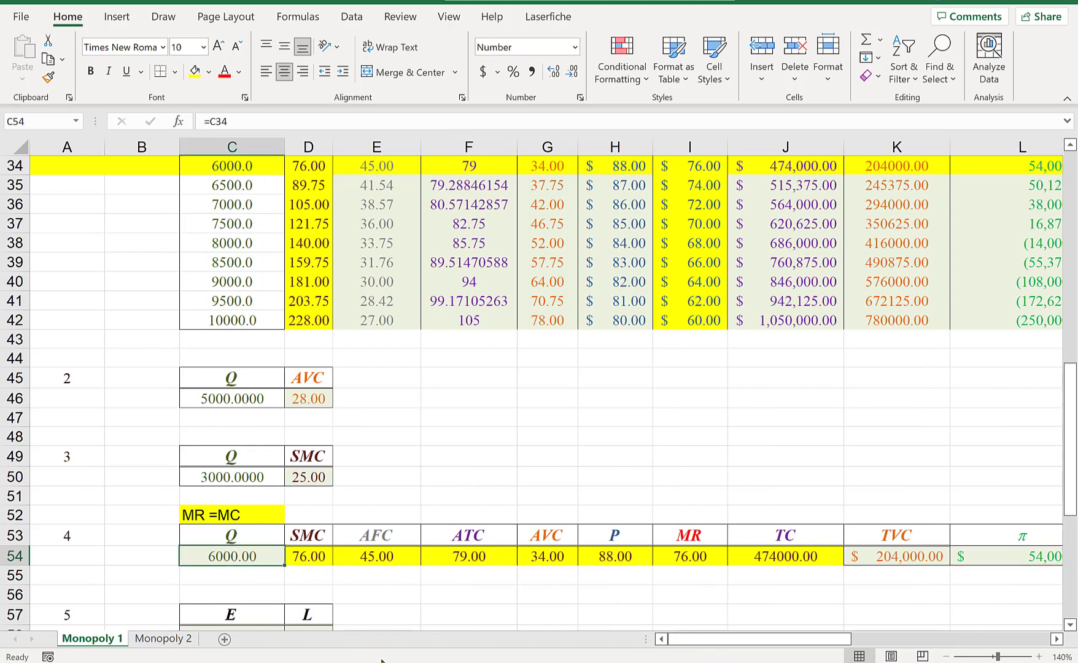
{"action": "key", "text": "alt+Tab"}
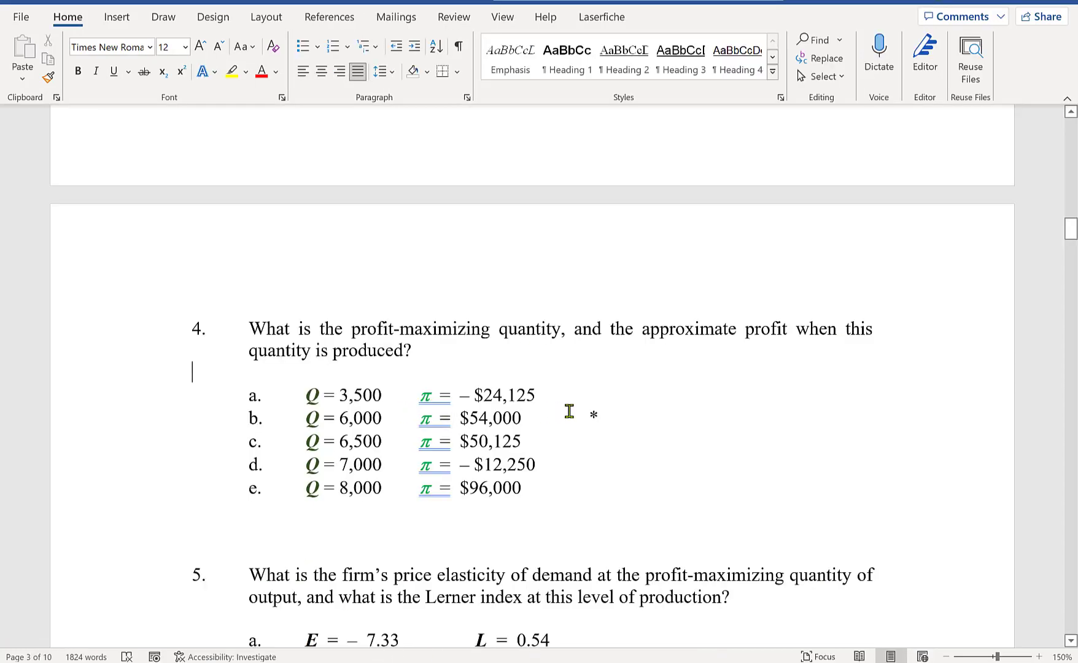
{"action": "left_click_drag", "start_coordinate": [604, 405], "coordinate": [291, 410]}
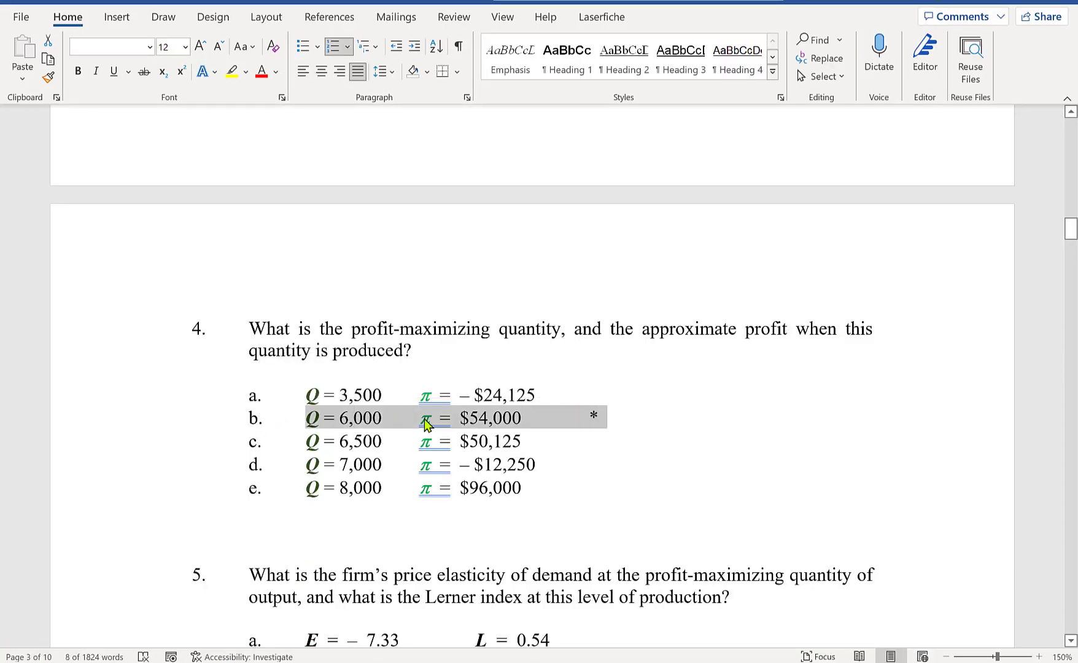
Read question 5 on price elasticity of demand and the Lerner index, referring back to the profit-maximizing quantity in question 4
{"action": "scroll", "coordinate": [457, 423], "scroll_direction": "down", "scroll_amount": 5}
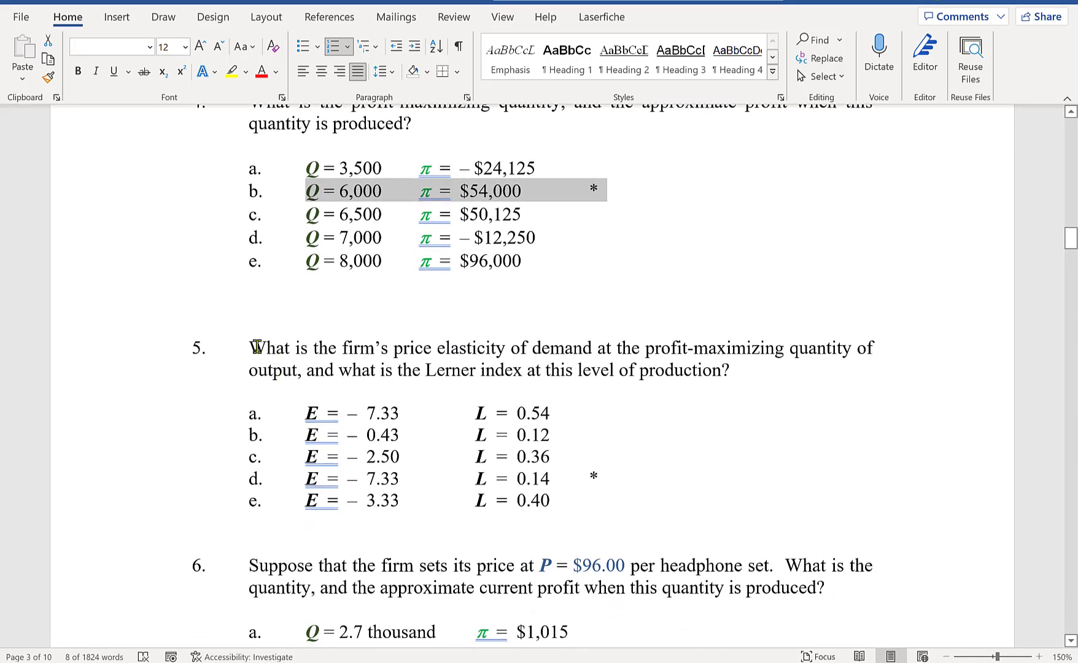
{"action": "left_click_drag", "start_coordinate": [254, 348], "coordinate": [732, 379]}
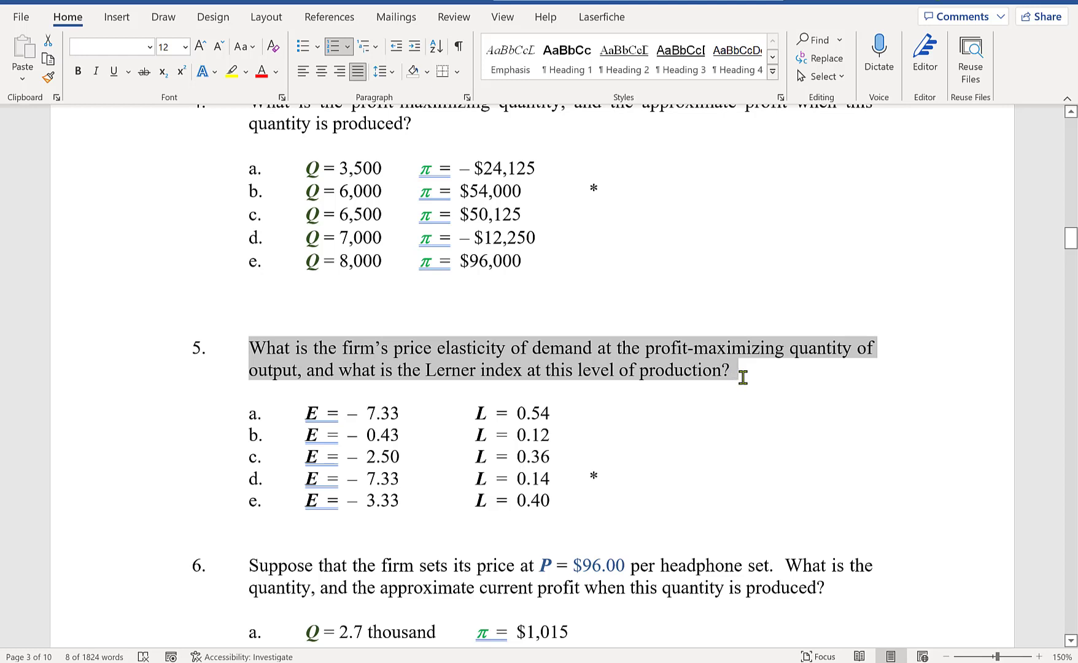
{"action": "left_click_drag", "start_coordinate": [743, 374], "coordinate": [714, 381]}
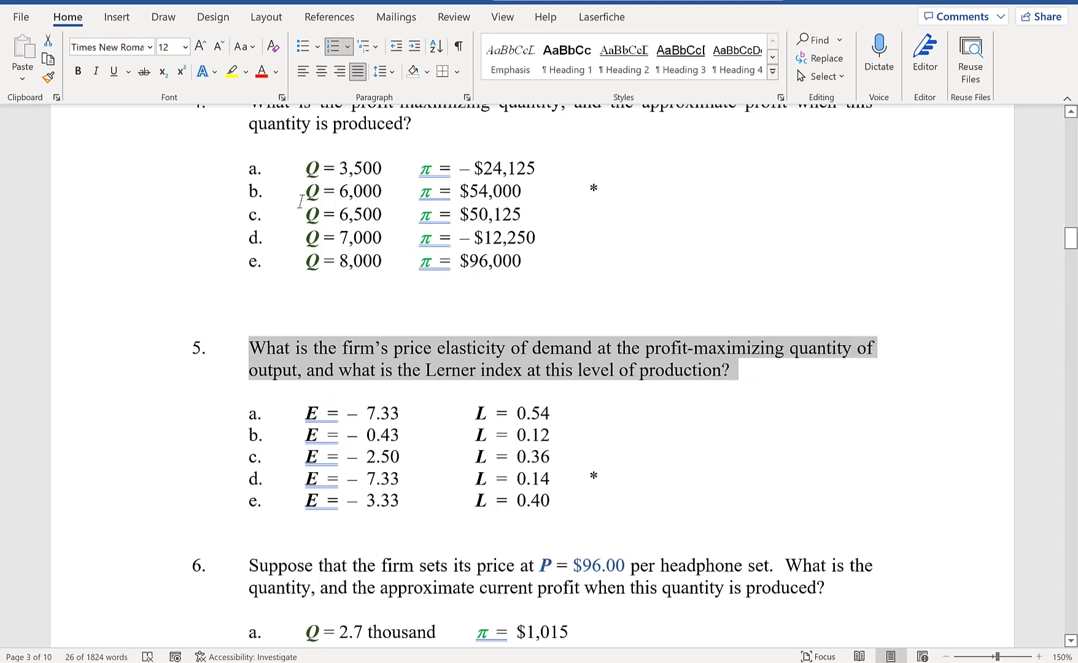
{"action": "scroll", "coordinate": [384, 246], "scroll_direction": "up", "scroll_amount": 1}
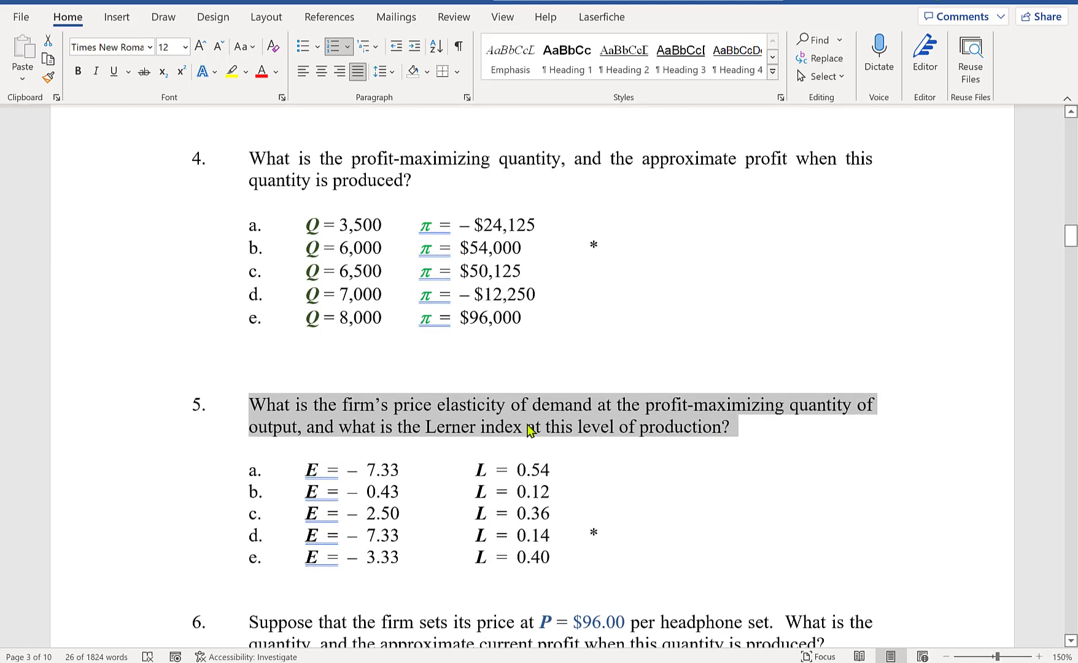
{"action": "left_click", "coordinate": [313, 248]}
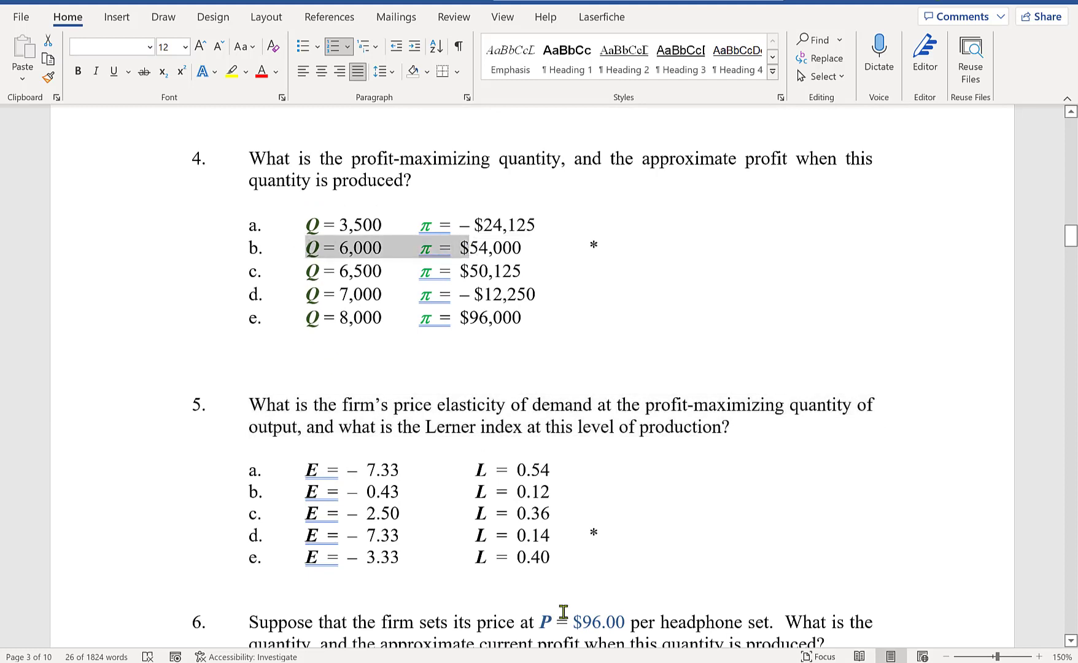
Switch to the Excel workbook and check the elasticity and Lerner index formulas in M34 and N34 of the highlighted Q = 6,000 row
{"action": "left_click", "coordinate": [458, 638]}
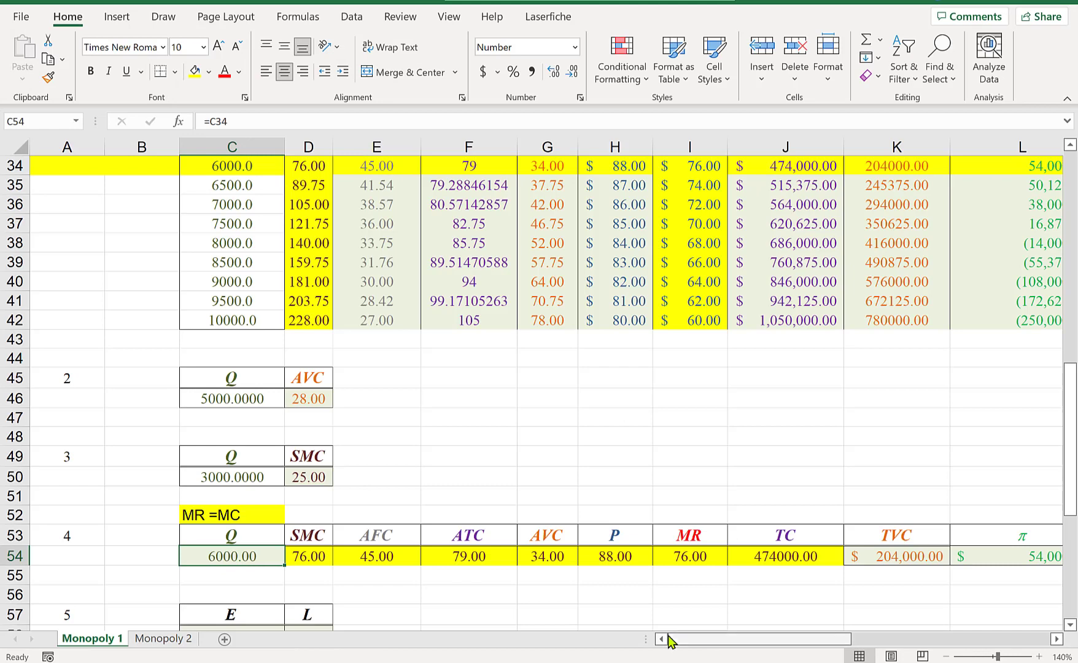
{"action": "left_click_drag", "start_coordinate": [669, 639], "coordinate": [715, 638]}
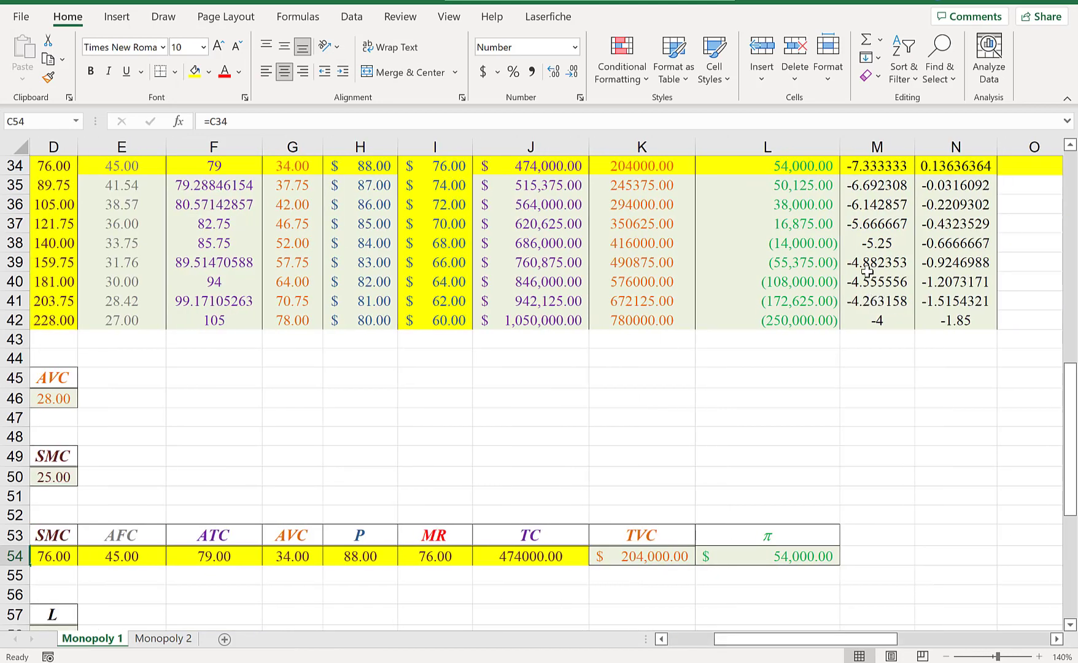
{"action": "left_click", "coordinate": [887, 163]}
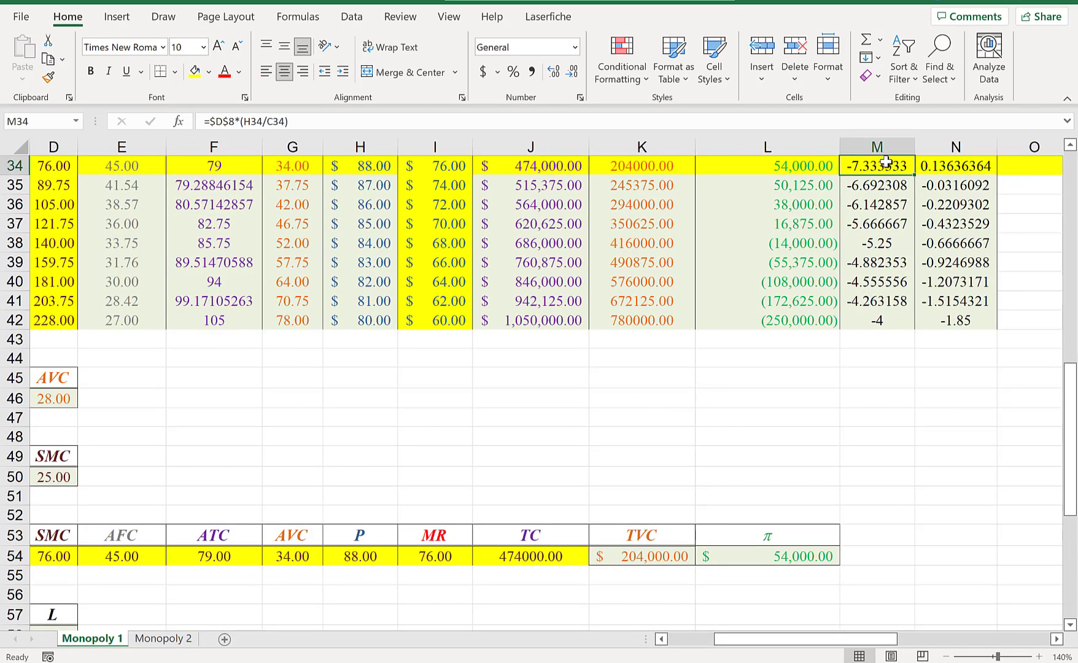
{"action": "left_click", "coordinate": [963, 170]}
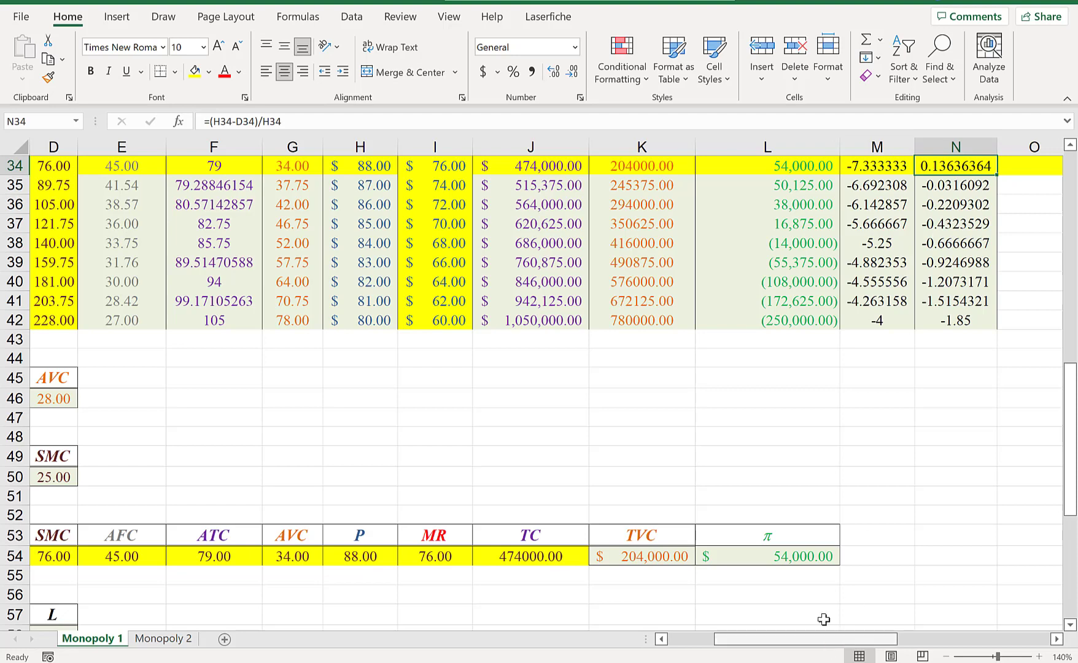
{"action": "scroll", "coordinate": [823, 620], "scroll_direction": "up", "scroll_amount": 3}
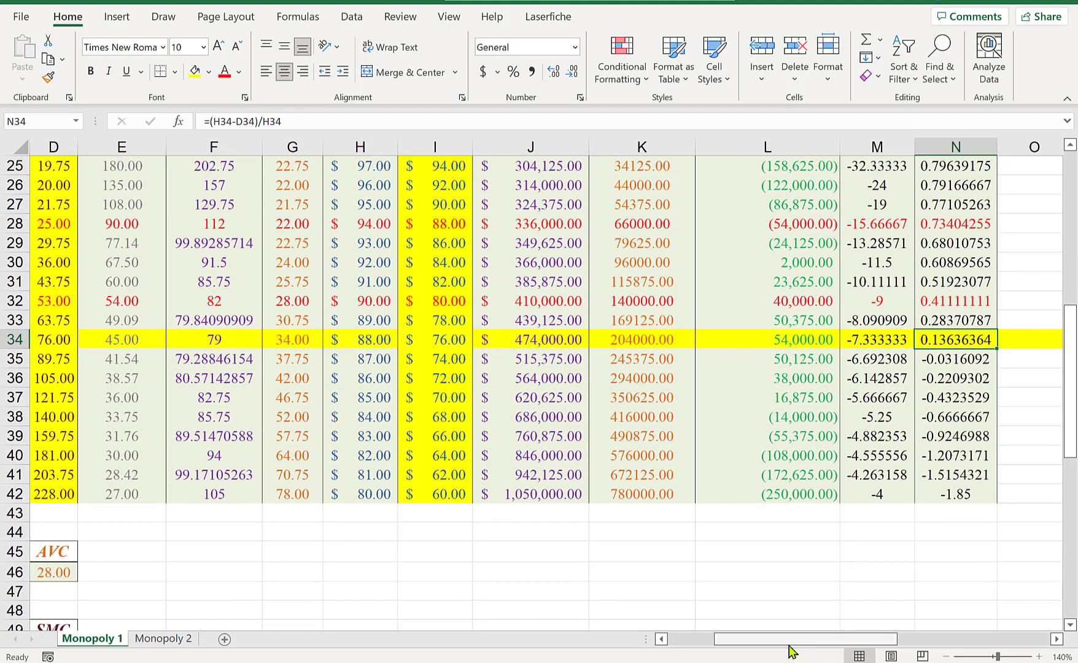
{"action": "left_click_drag", "start_coordinate": [790, 650], "coordinate": [591, 646]}
{"action": "scroll", "coordinate": [355, 493], "scroll_direction": "down", "scroll_amount": 3}
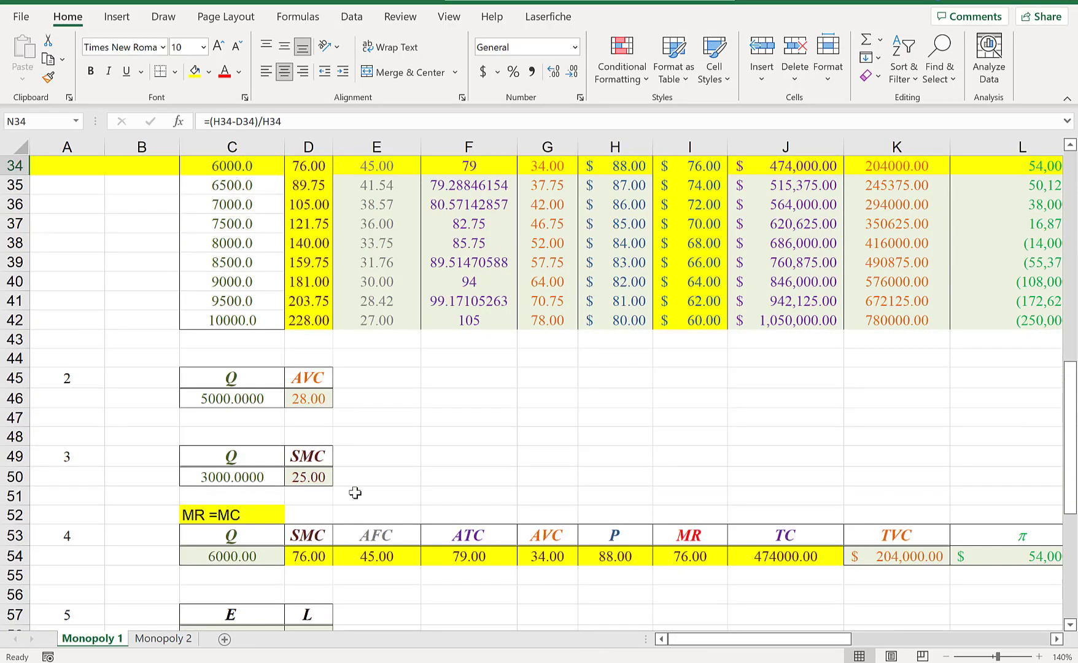
Enter =M36 in the question 5 elasticity cell C58
{"action": "scroll", "coordinate": [355, 493], "scroll_direction": "down", "scroll_amount": 2}
{"action": "left_click", "coordinate": [272, 522]}
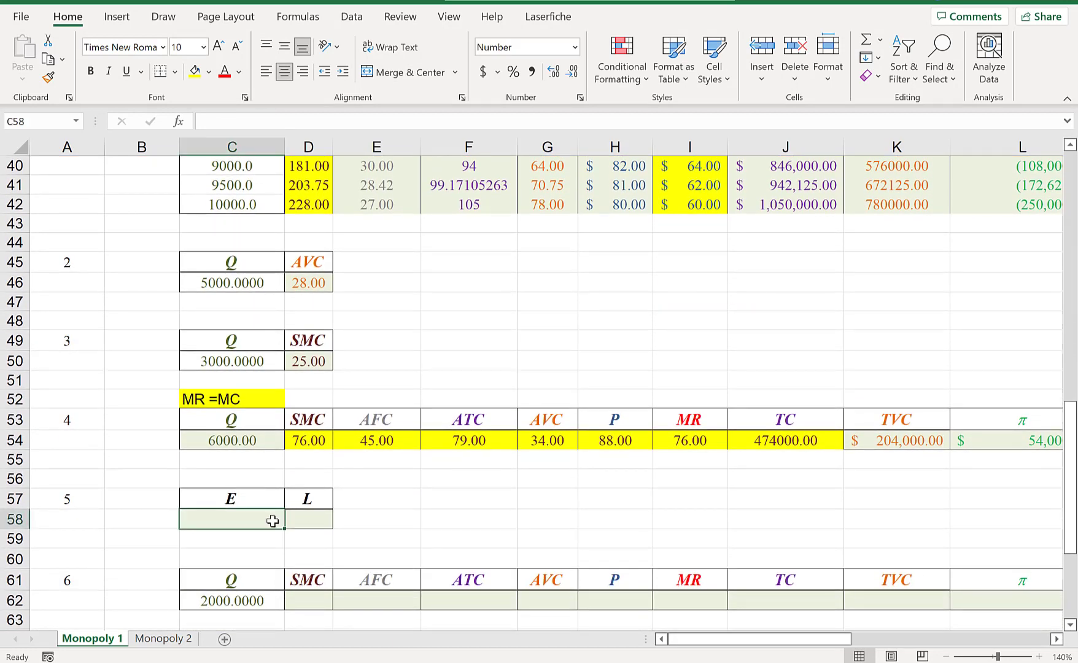
{"action": "type", "text": "=m"}
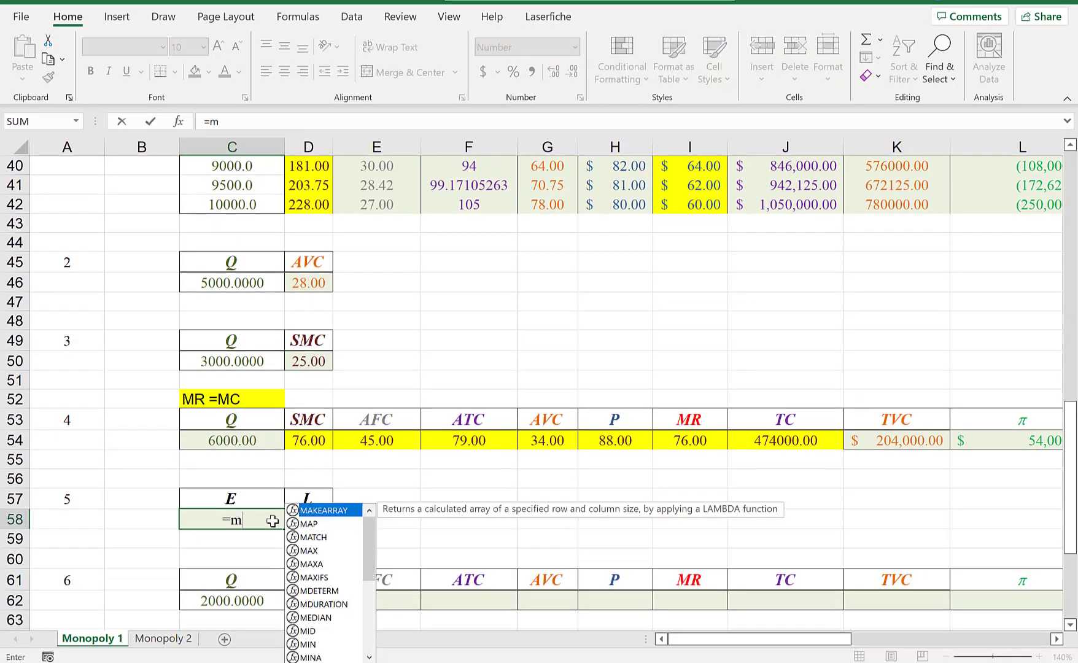
{"action": "type", "text": "3/6"}
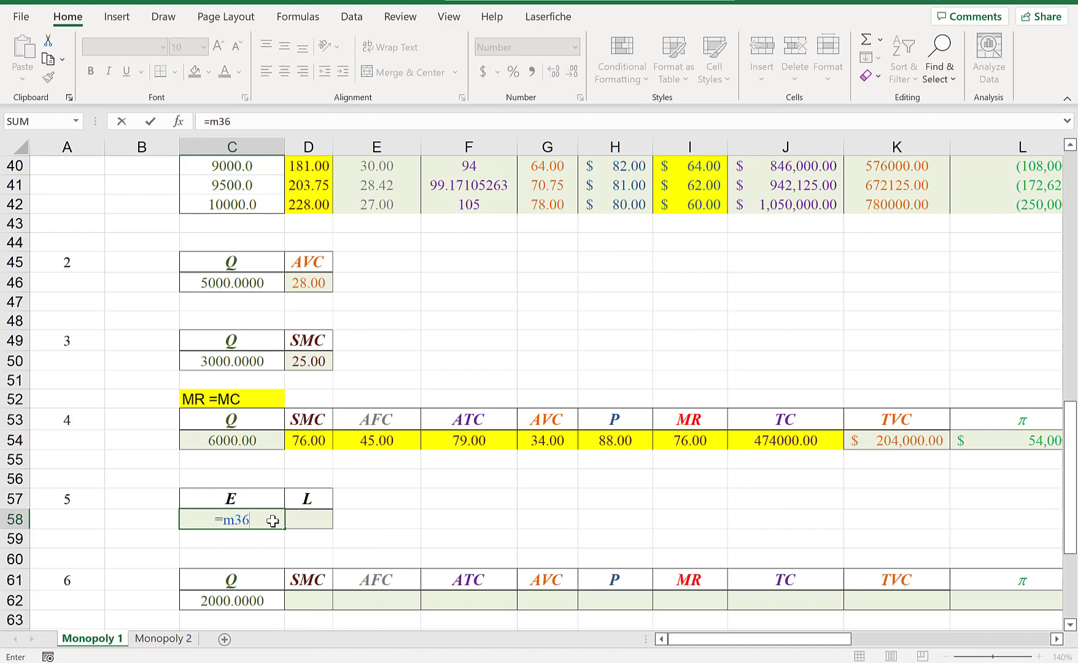
{"action": "key", "text": "Return"}
Check which table row holds the profit-maximizing elasticity and correct the formula in C58 to =M34
{"action": "left_click_drag", "start_coordinate": [734, 639], "coordinate": [811, 639]}
{"action": "scroll", "coordinate": [767, 421], "scroll_direction": "up", "scroll_amount": 3}
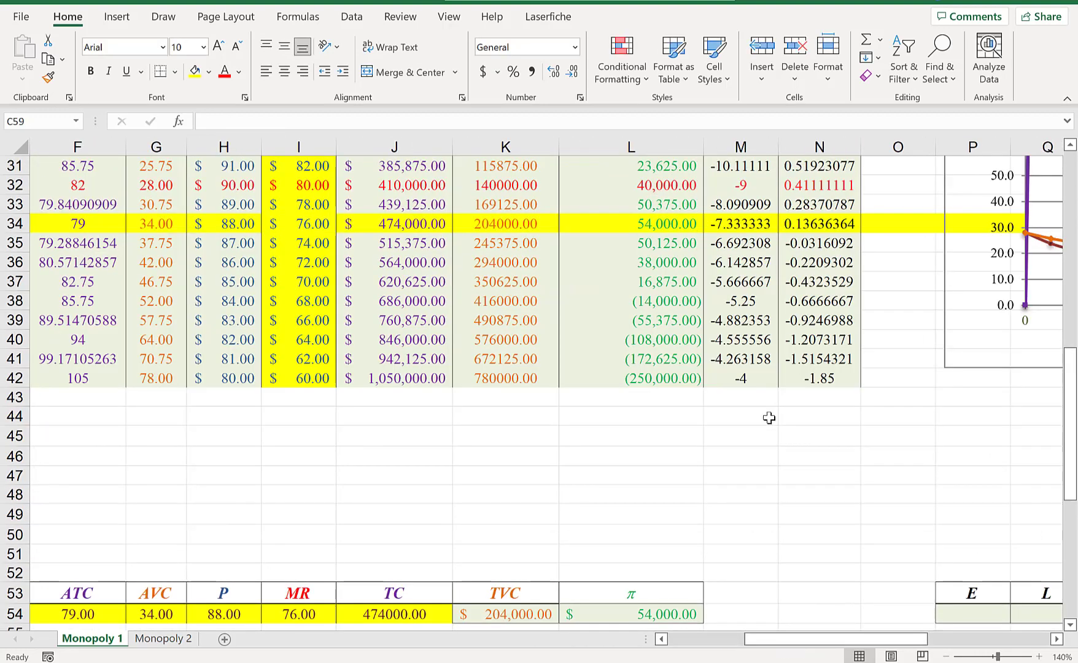
{"action": "left_click", "coordinate": [760, 223]}
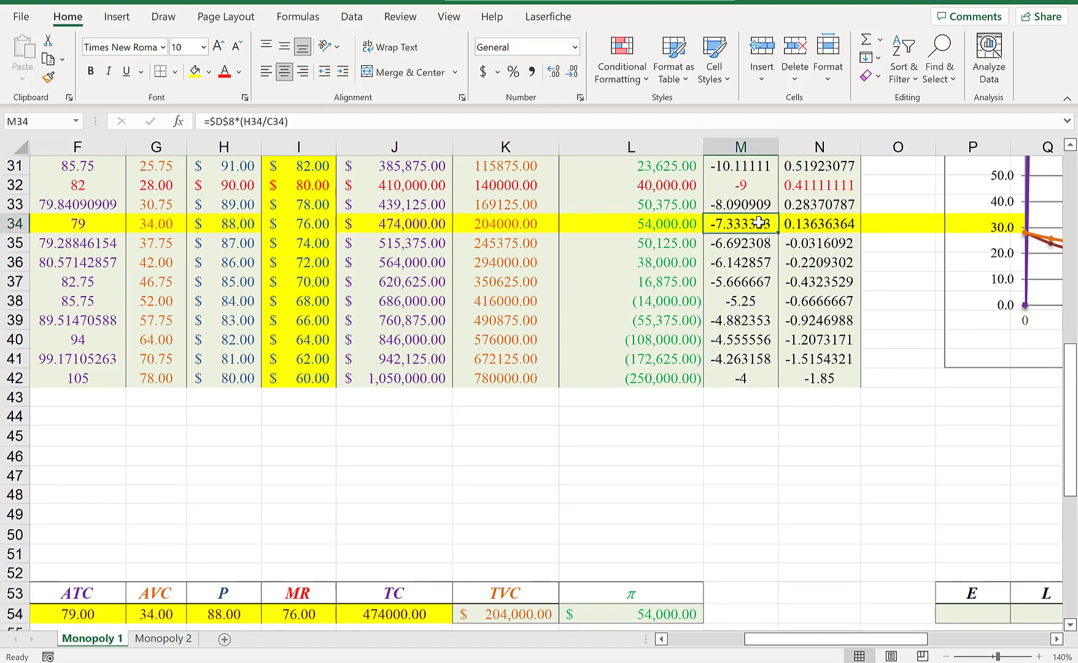
{"action": "left_click_drag", "start_coordinate": [804, 639], "coordinate": [729, 639]}
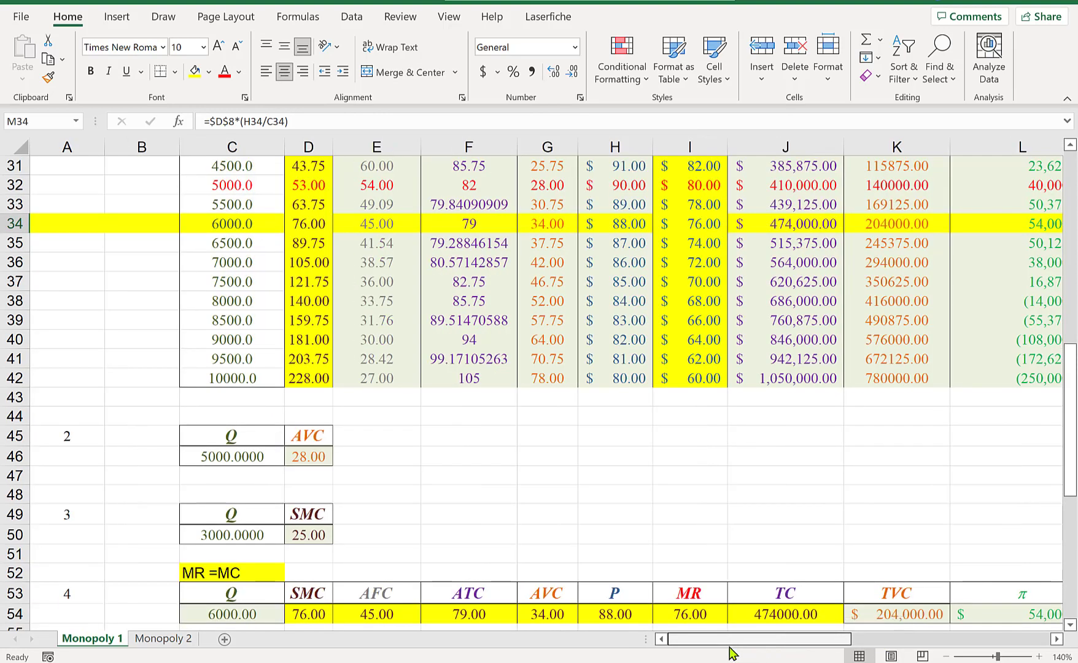
{"action": "scroll", "coordinate": [376, 565], "scroll_direction": "down", "scroll_amount": 1}
{"action": "scroll", "coordinate": [376, 565], "scroll_direction": "down", "scroll_amount": 2}
{"action": "left_click", "coordinate": [234, 577]}
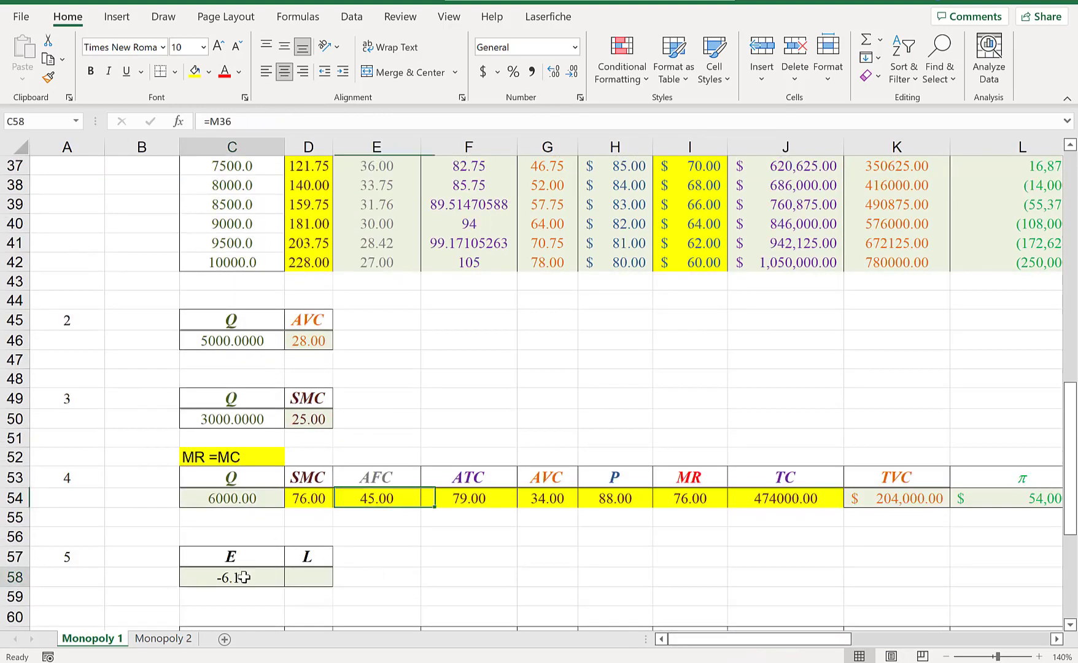
{"action": "left_click", "coordinate": [279, 123]}
{"action": "key", "text": "BackSpace"}
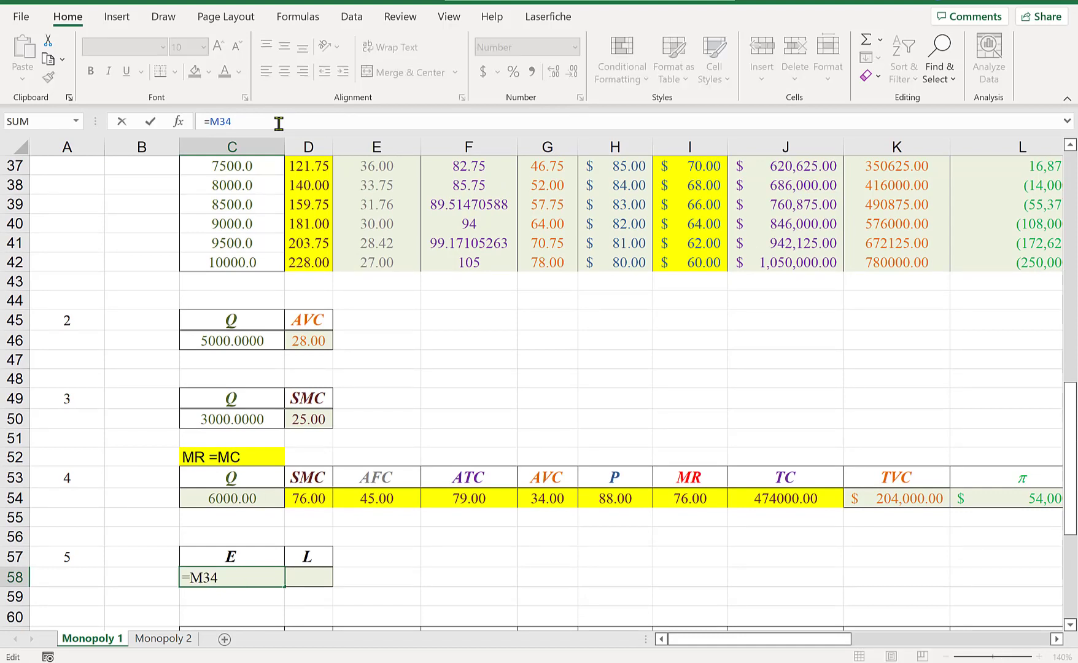
{"action": "key", "text": "Return"}
Enter =N34 in the question 5 Lerner index cell D58
{"action": "key", "text": "Right"}
{"action": "key", "text": "Up"}
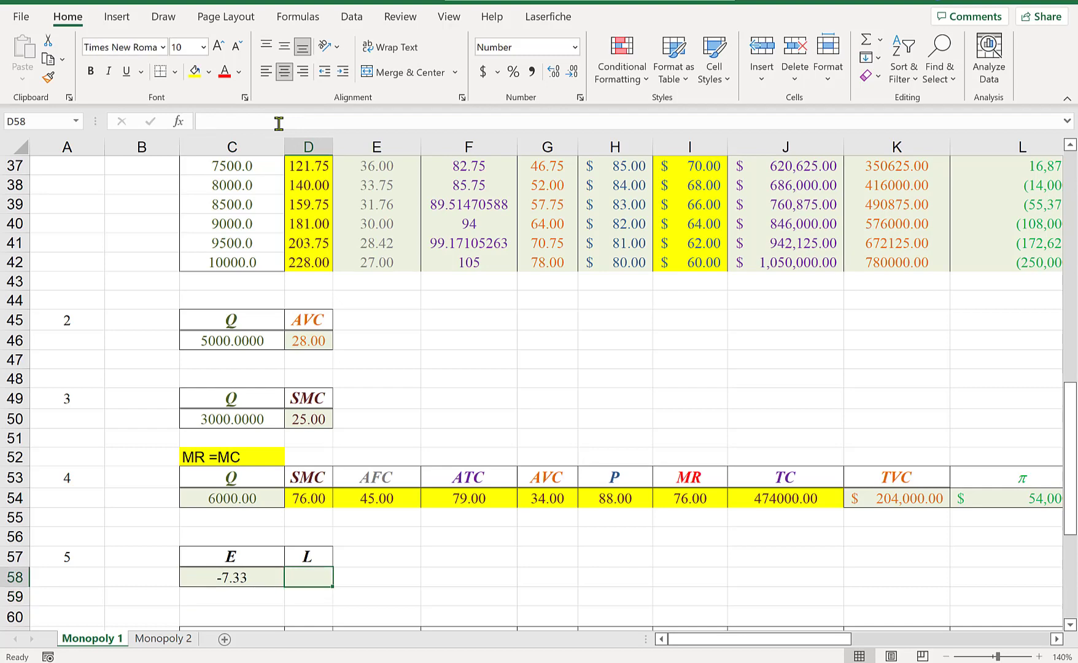
{"action": "type", "text": "=n"}
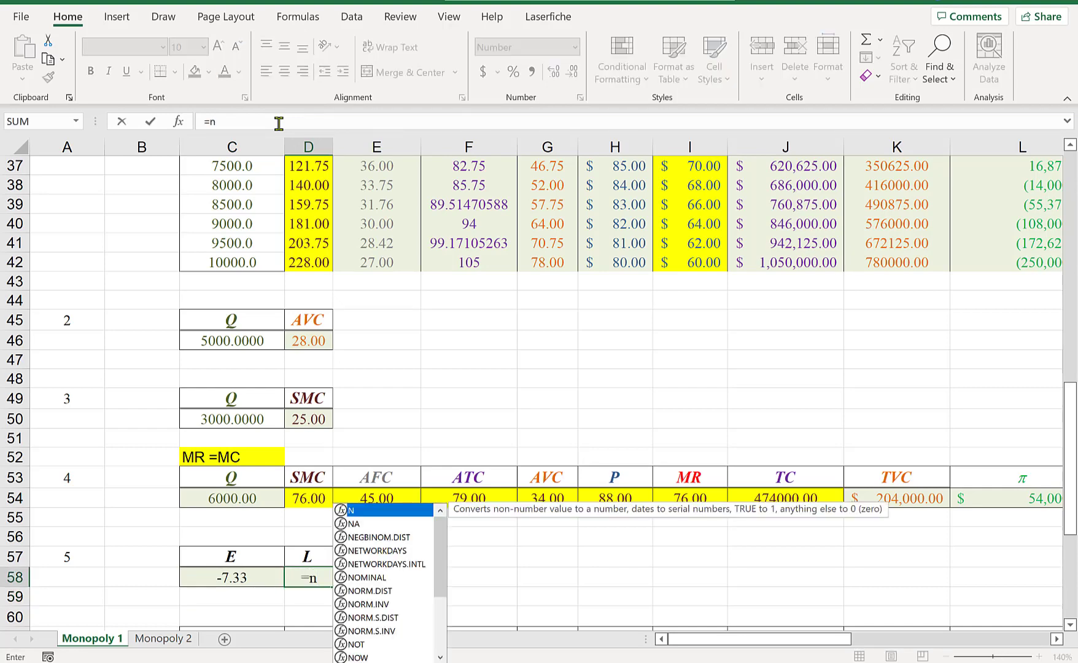
{"action": "type", "text": "34"}
{"action": "key", "text": "Return"}
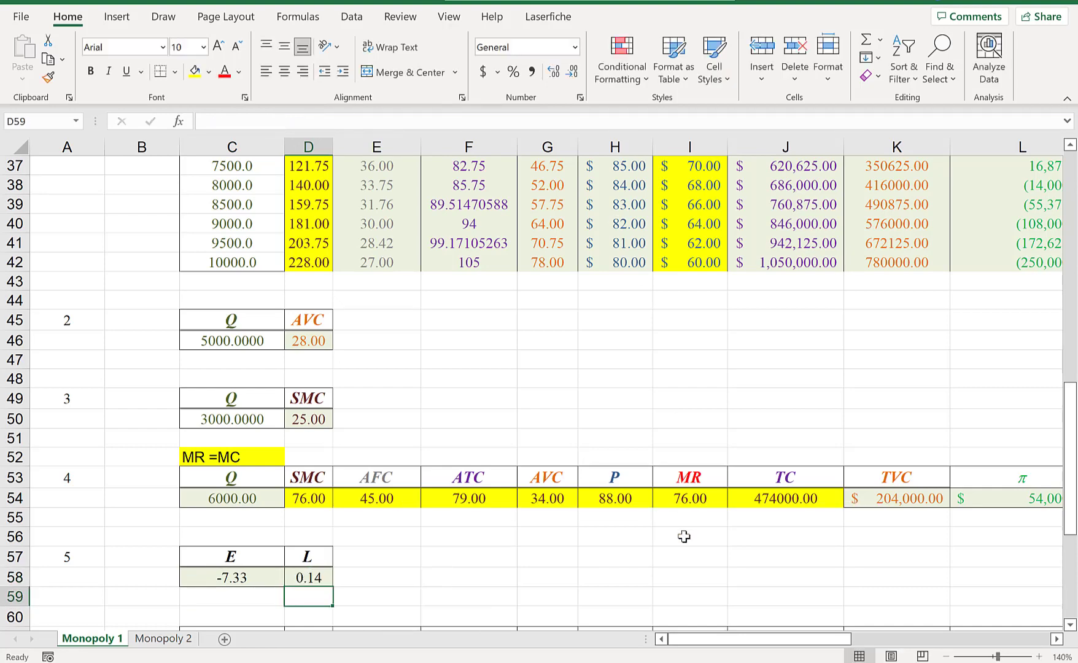
Compare the elasticity and Lerner index in M34:N34 with the question 5 answers in row 58
{"action": "left_click_drag", "start_coordinate": [1069, 437], "coordinate": [1070, 348]}
{"action": "left_click_drag", "start_coordinate": [794, 642], "coordinate": [901, 641]}
{"action": "left_click_drag", "start_coordinate": [675, 380], "coordinate": [599, 378]}
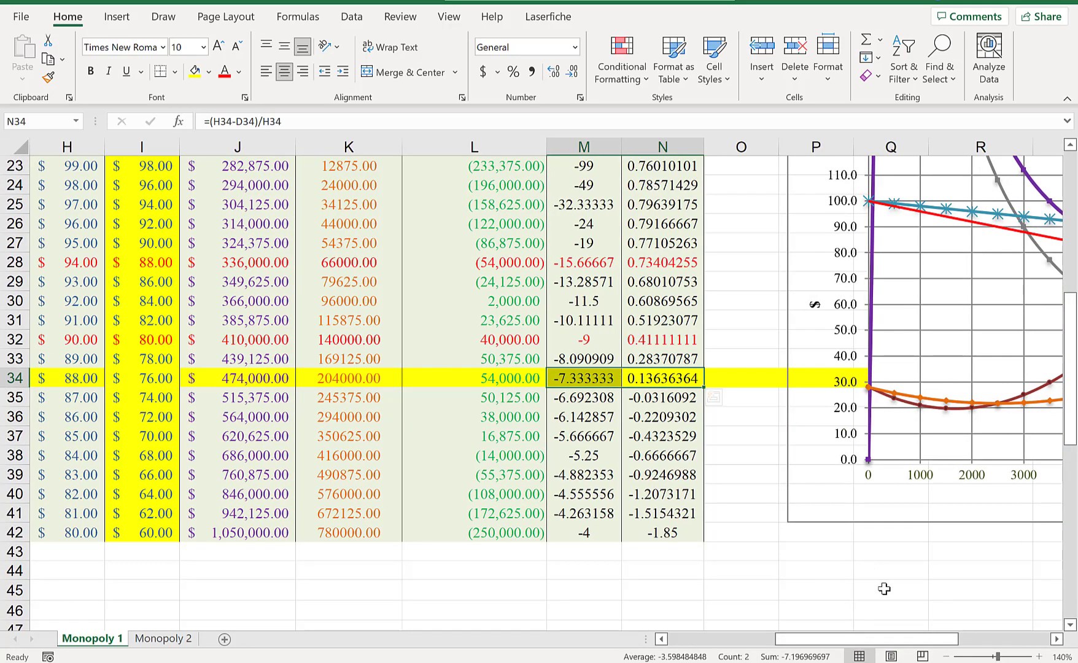
{"action": "left_click_drag", "start_coordinate": [842, 639], "coordinate": [601, 655]}
{"action": "scroll", "coordinate": [495, 430], "scroll_direction": "down", "scroll_amount": 6}
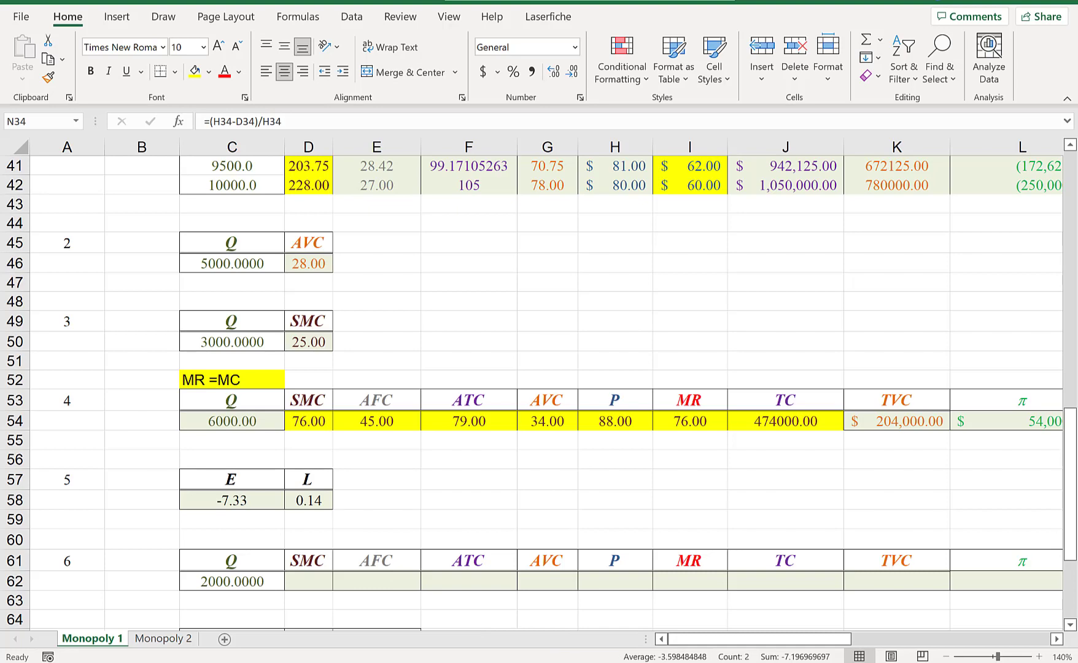
Switch to the Word document and select question 5 answer d, E = –7.33 and L = 0.14
{"action": "left_click", "coordinate": [602, 662]}
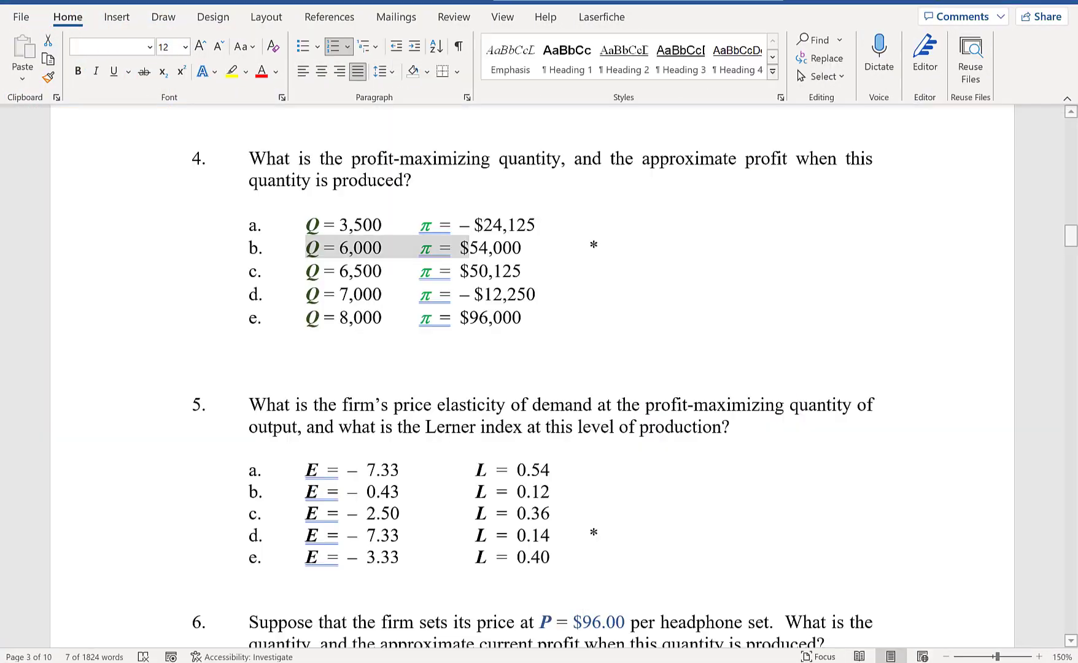
{"action": "scroll", "coordinate": [467, 498], "scroll_direction": "down", "scroll_amount": 3}
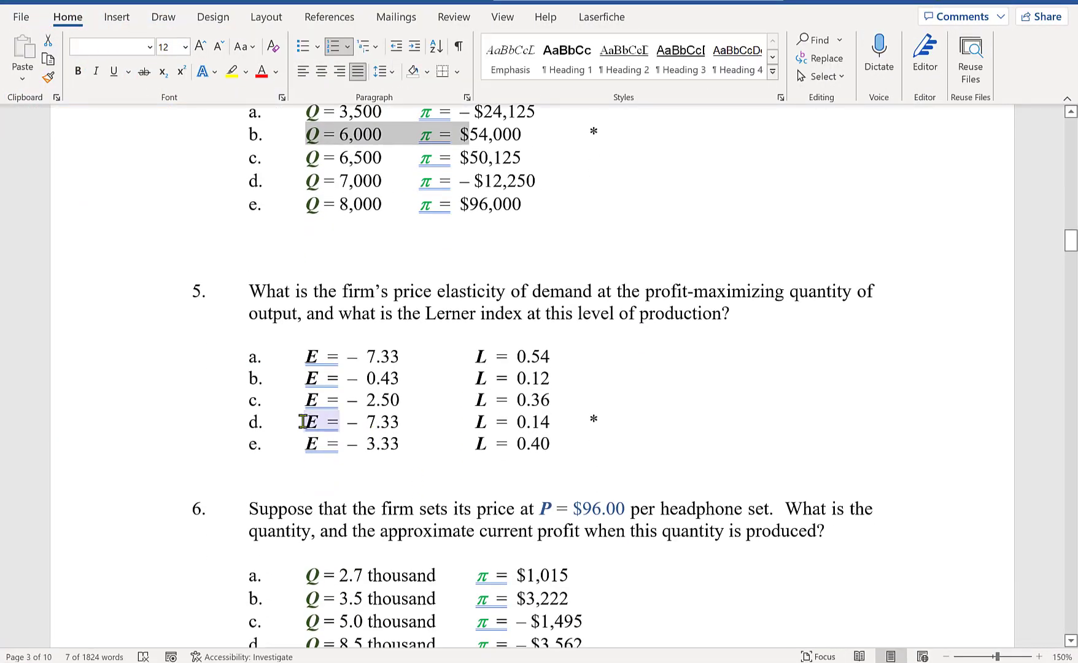
{"action": "left_click_drag", "start_coordinate": [307, 422], "coordinate": [589, 418]}
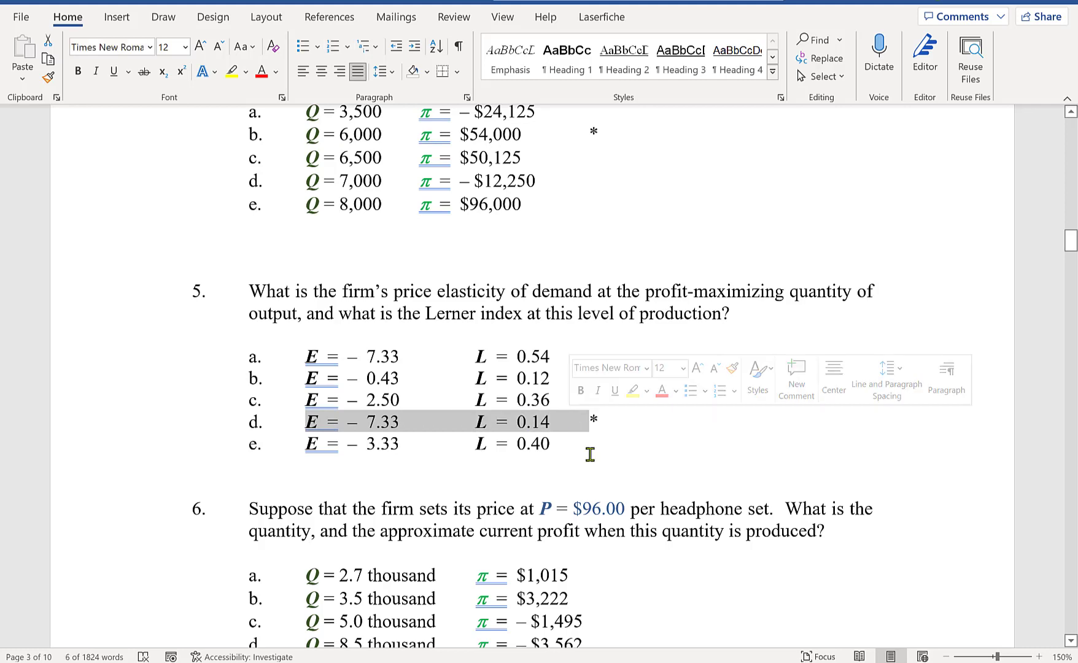
Read question 6 on quantity and profit at a price of $96.00, selecting its text and answer choices
{"action": "scroll", "coordinate": [584, 457], "scroll_direction": "down", "scroll_amount": 3}
{"action": "scroll", "coordinate": [584, 458], "scroll_direction": "down", "scroll_amount": 3}
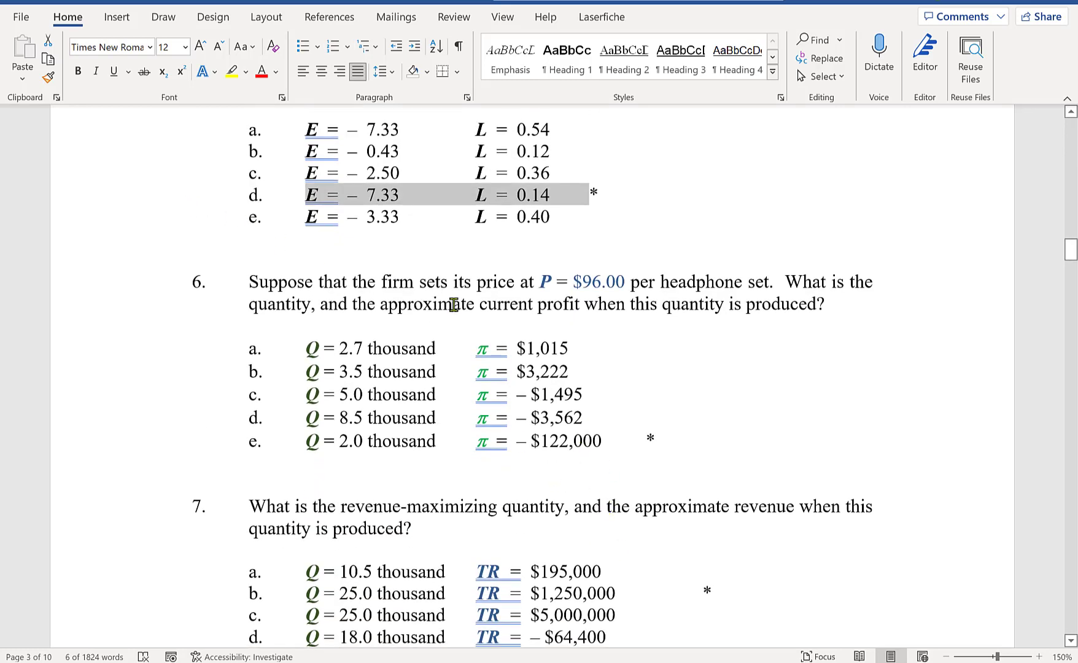
{"action": "left_click_drag", "start_coordinate": [455, 284], "coordinate": [826, 435]}
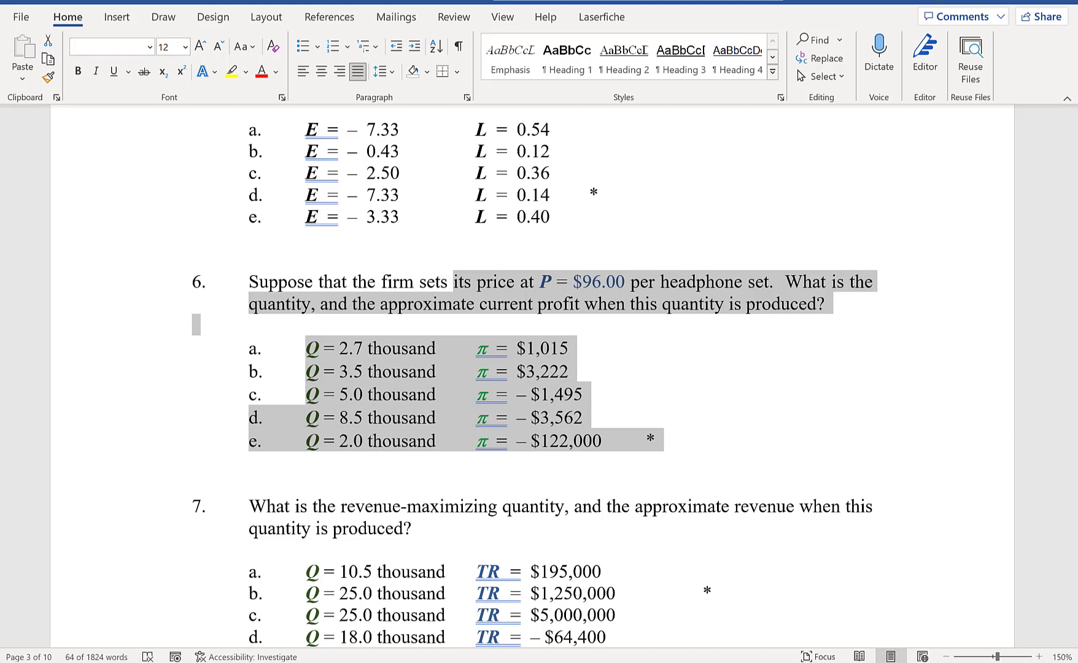
Switch to the Excel workbook, locate the $96.00 price in the table and fill the whole of row 26 light red
{"action": "left_click", "coordinate": [560, 662]}
{"action": "left_click", "coordinate": [522, 601]}
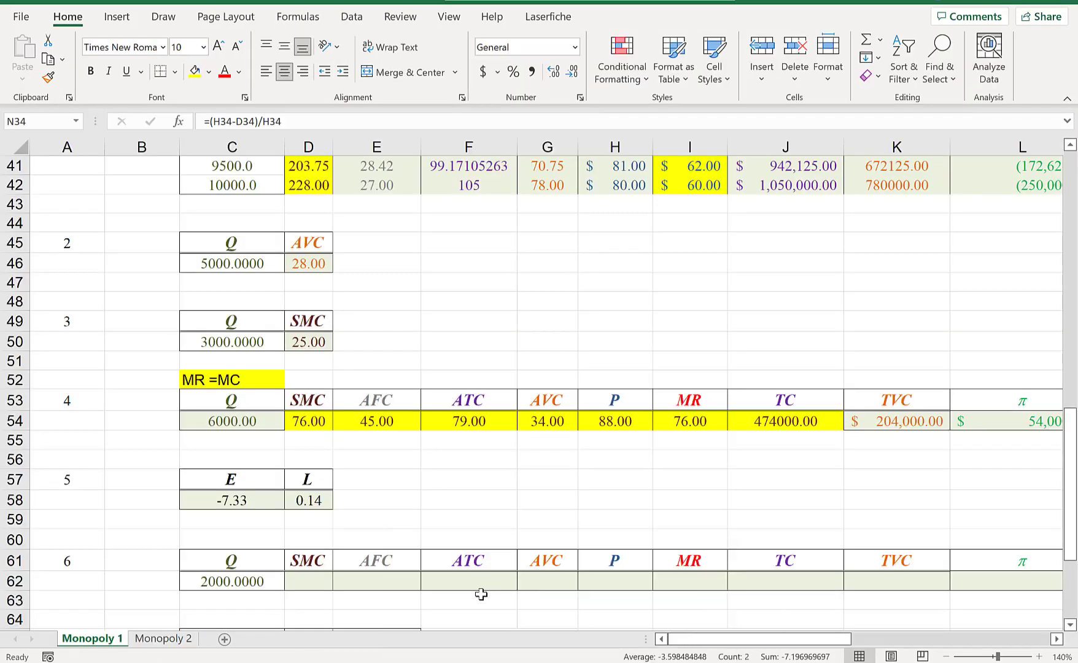
{"action": "scroll", "coordinate": [449, 323], "scroll_direction": "up", "scroll_amount": 8}
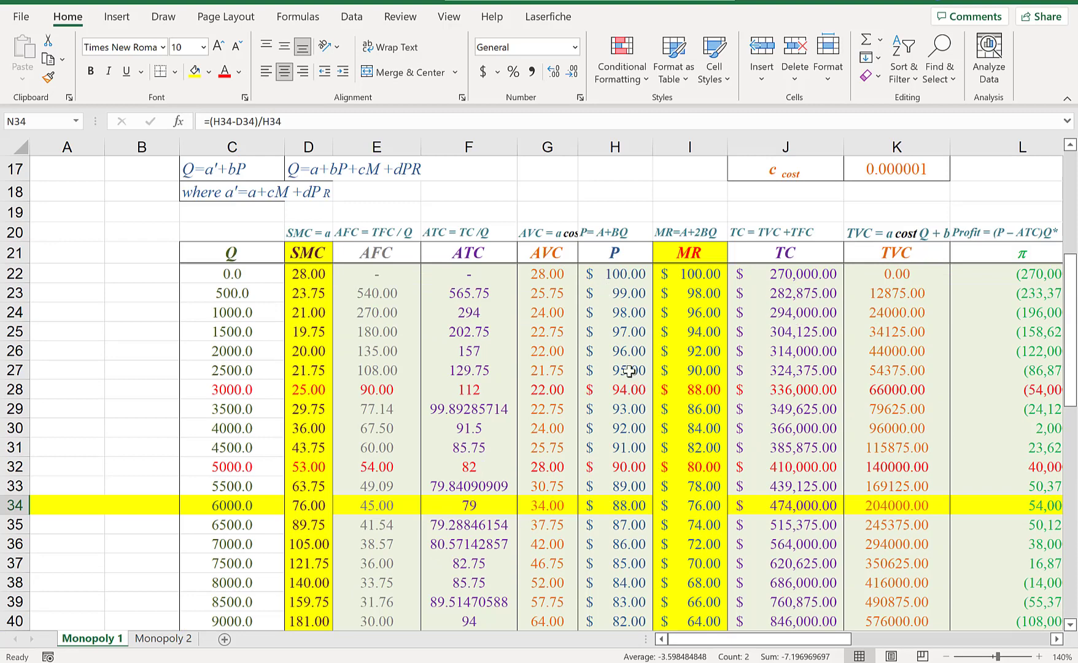
{"action": "left_click", "coordinate": [632, 345]}
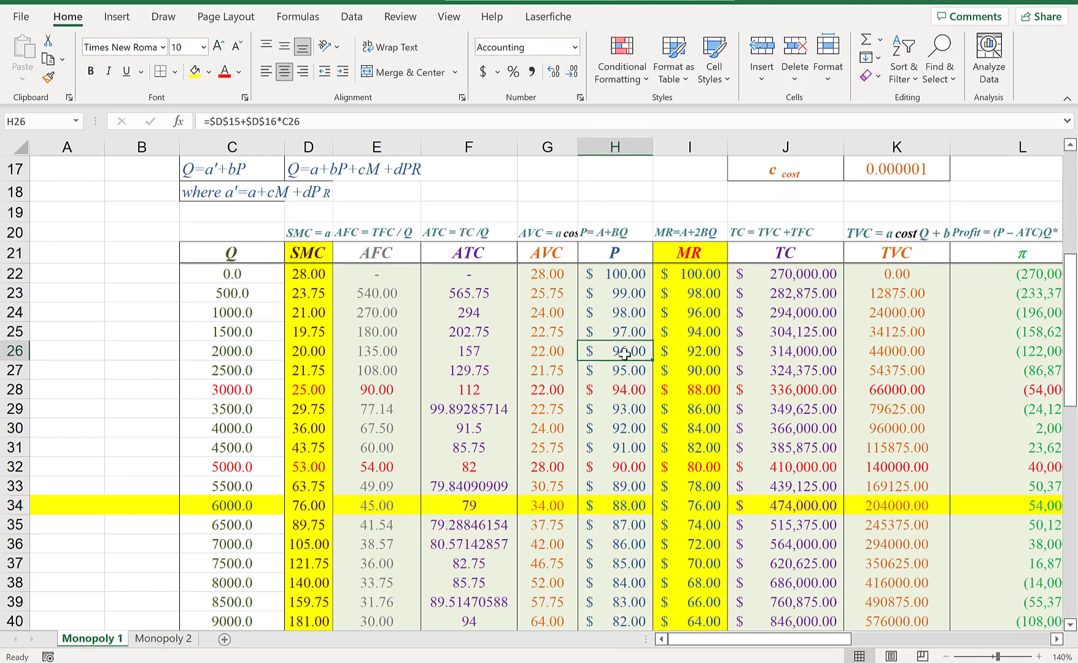
{"action": "left_click", "coordinate": [15, 350]}
{"action": "left_click", "coordinate": [208, 71]}
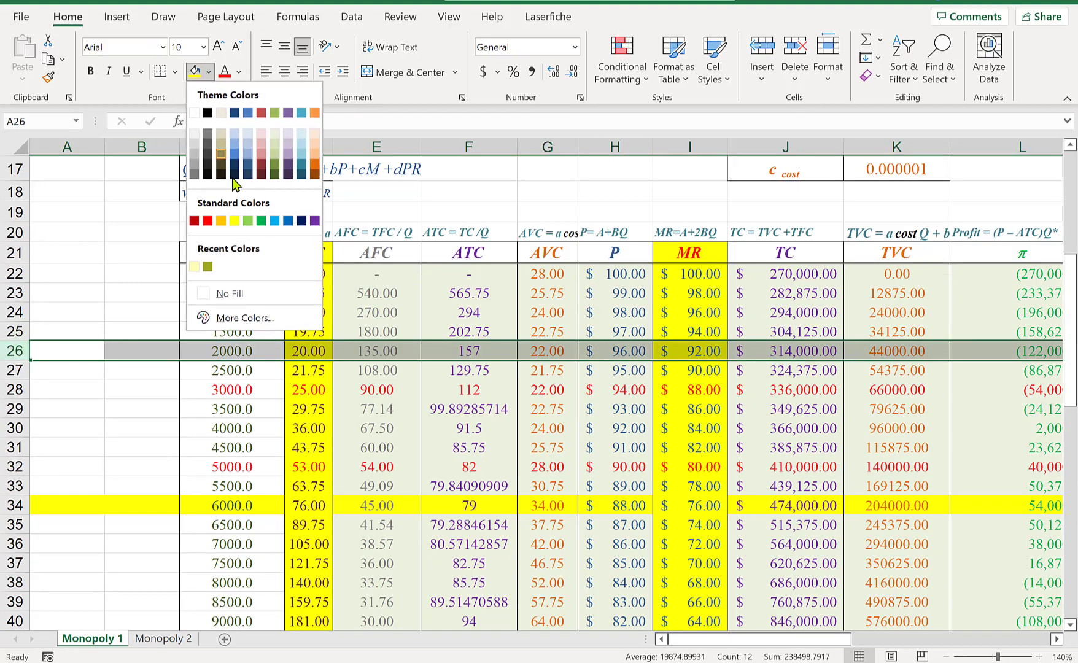
{"action": "left_click", "coordinate": [259, 148]}
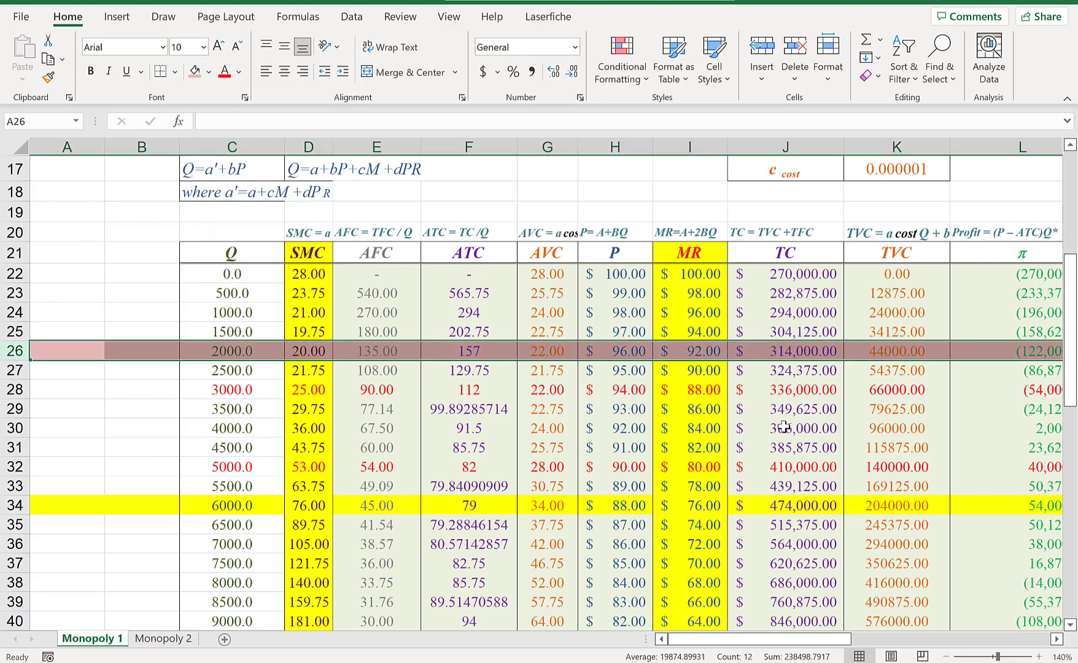
{"action": "left_click", "coordinate": [640, 346]}
{"action": "left_click", "coordinate": [245, 352]}
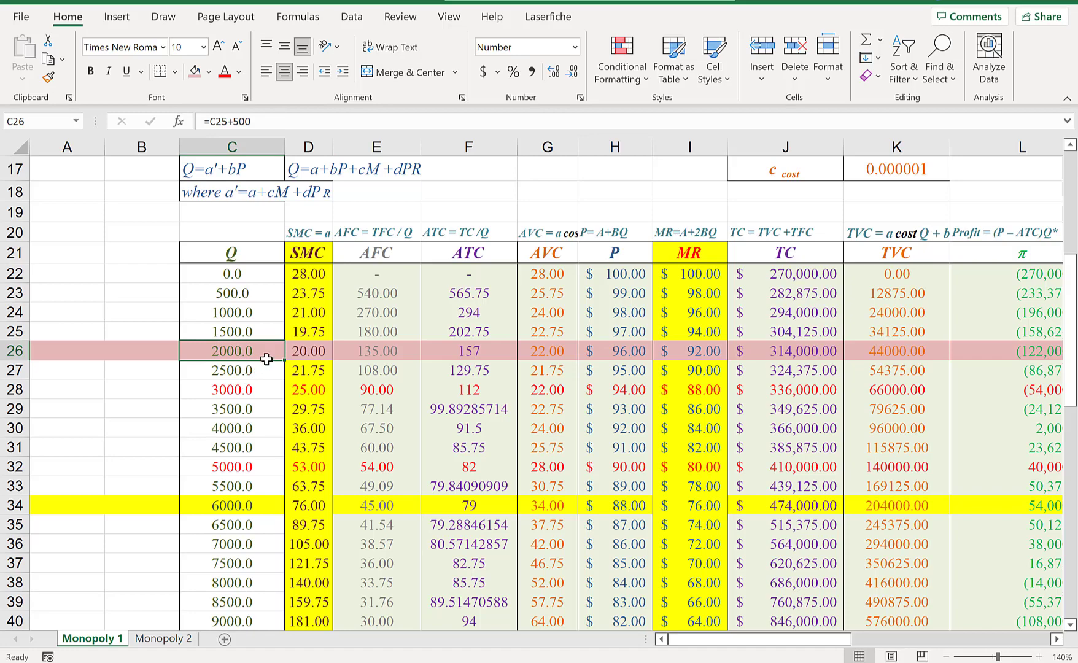
Copy the $96.00 price row from the table, C26:N26, and paste it as values into the question 6 row starting at C62
{"action": "scroll", "coordinate": [273, 348], "scroll_direction": "down", "scroll_amount": 9}
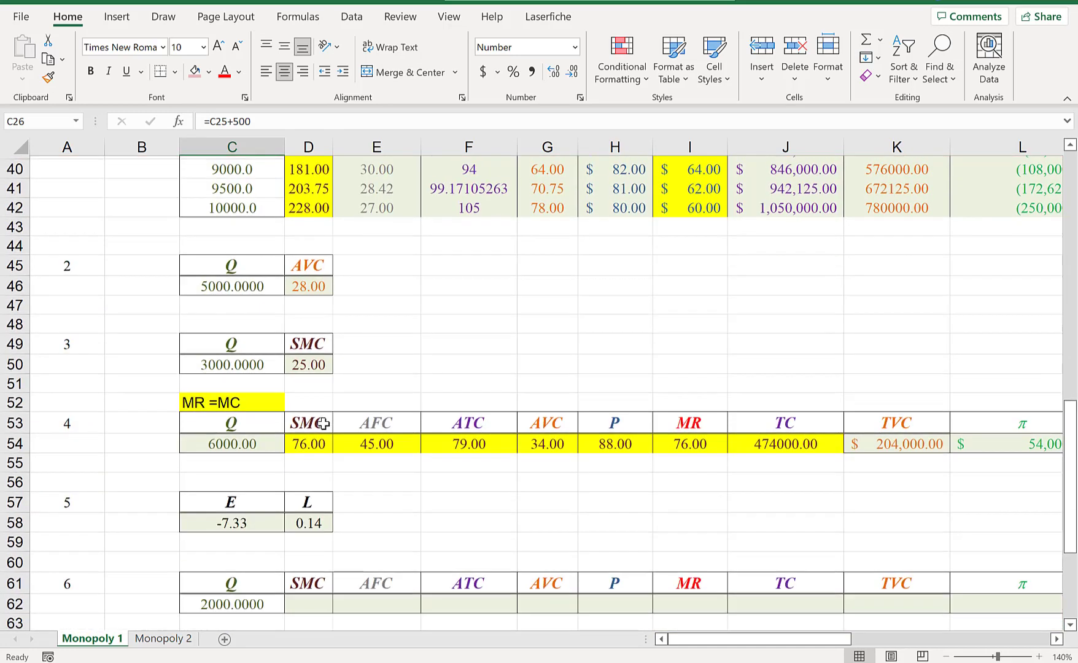
{"action": "scroll", "coordinate": [264, 491], "scroll_direction": "up", "scroll_amount": 8}
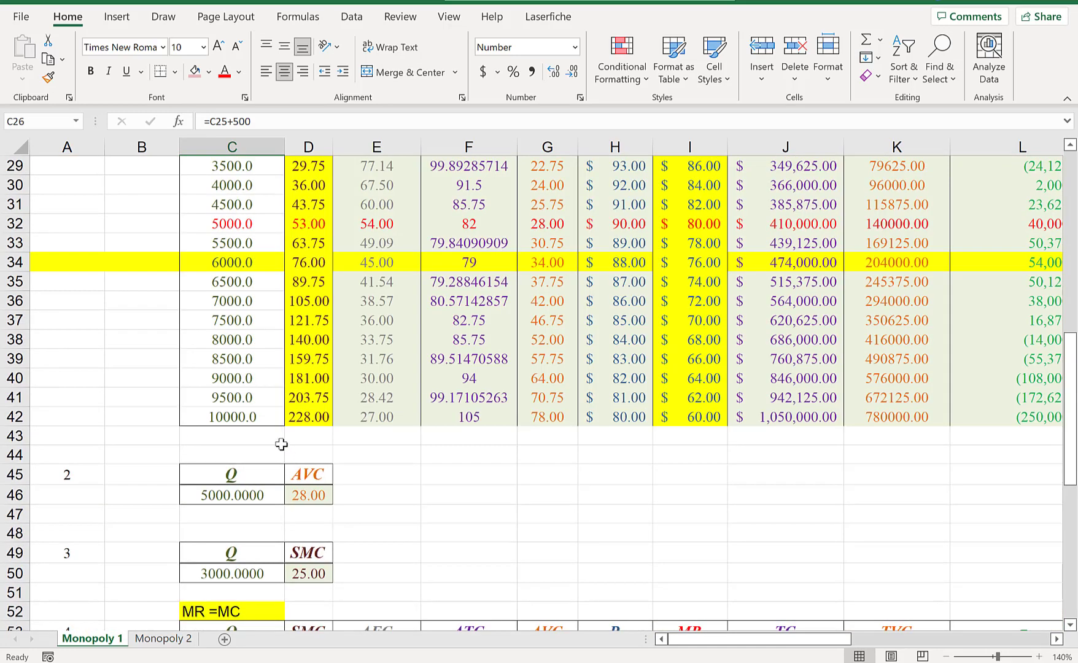
{"action": "left_click_drag", "start_coordinate": [230, 283], "coordinate": [921, 280]}
{"action": "key", "text": "ctrl+c"}
{"action": "scroll", "coordinate": [579, 438], "scroll_direction": "down", "scroll_amount": 6}
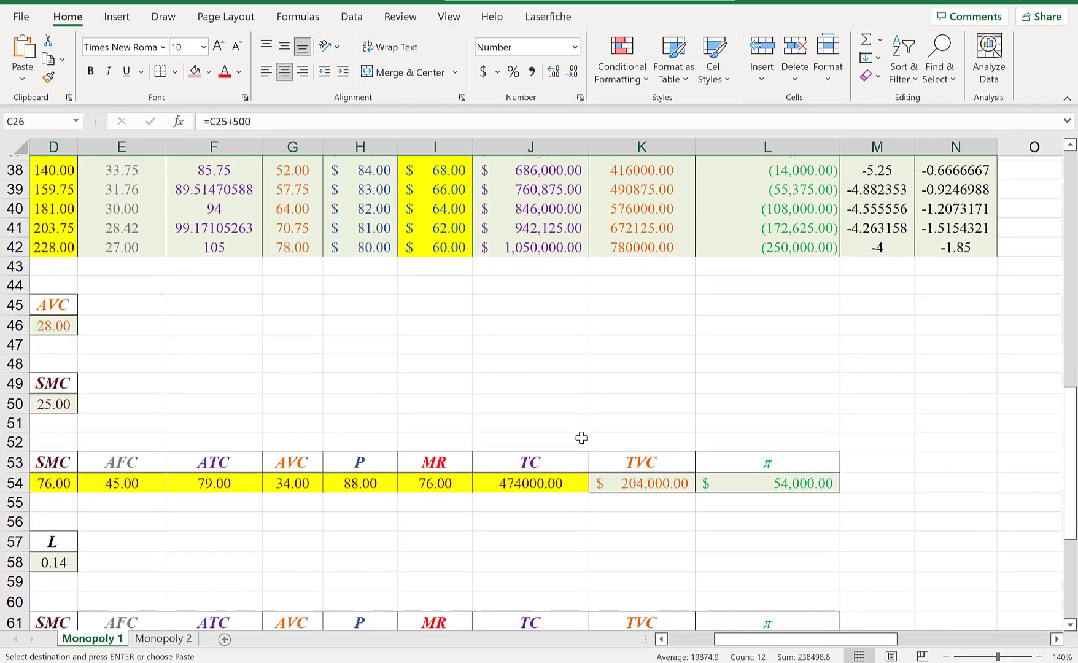
{"action": "left_click_drag", "start_coordinate": [731, 638], "coordinate": [686, 639]}
{"action": "scroll", "coordinate": [470, 505], "scroll_direction": "down", "scroll_amount": 2}
{"action": "left_click", "coordinate": [266, 523]}
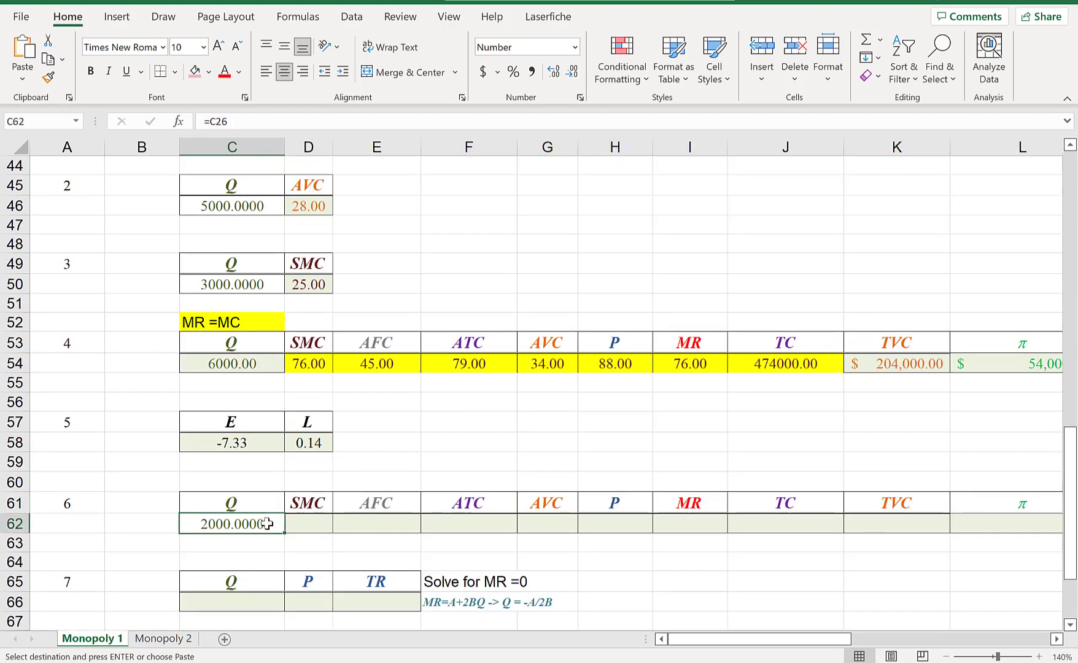
{"action": "right_click", "coordinate": [267, 523]}
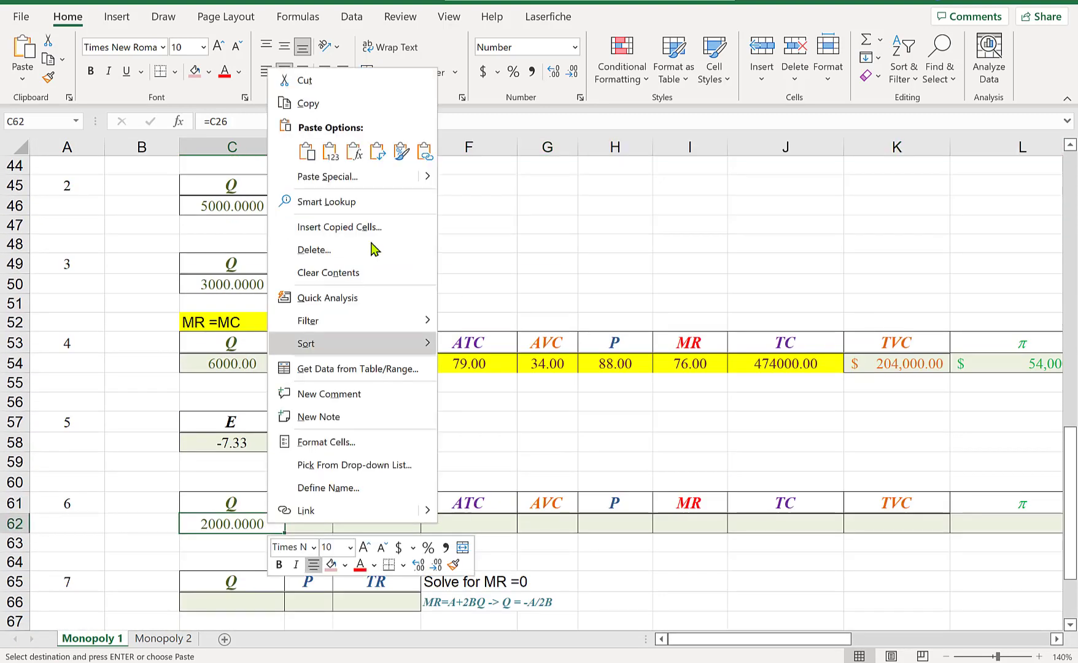
{"action": "left_click", "coordinate": [351, 152]}
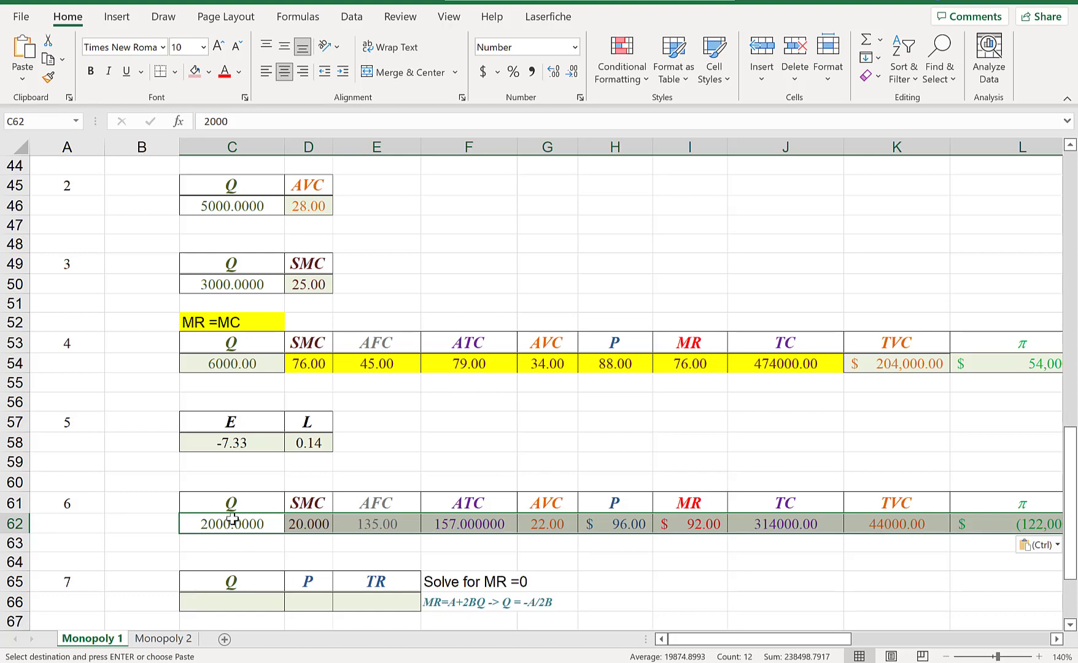
{"action": "scroll", "coordinate": [295, 497], "scroll_direction": "up", "scroll_amount": 7}
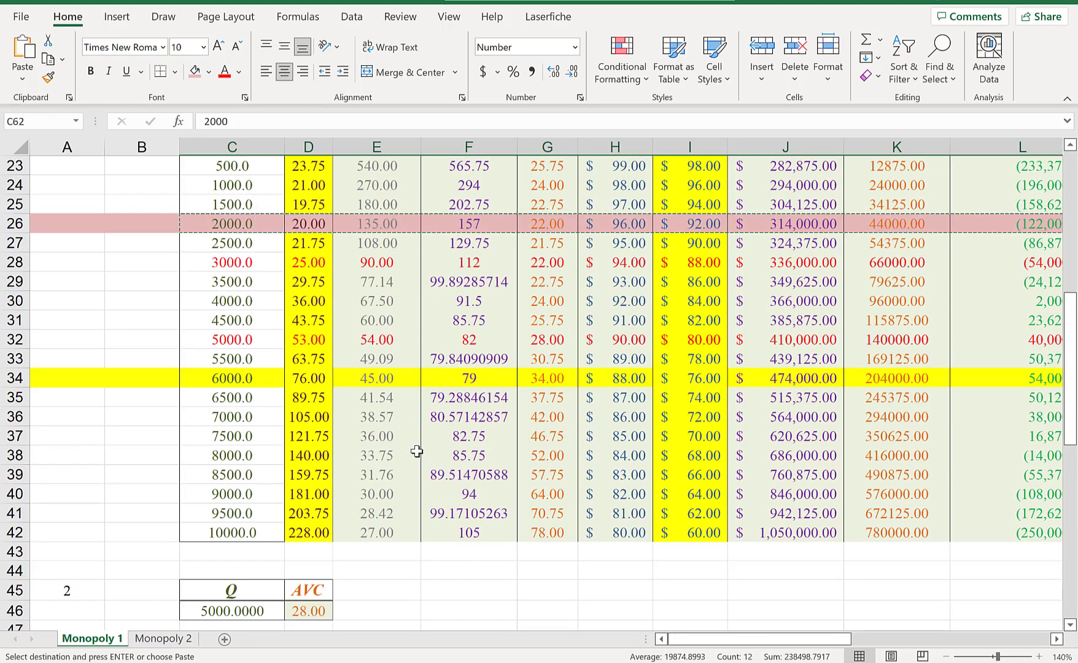
{"action": "scroll", "coordinate": [420, 469], "scroll_direction": "down", "scroll_amount": 8}
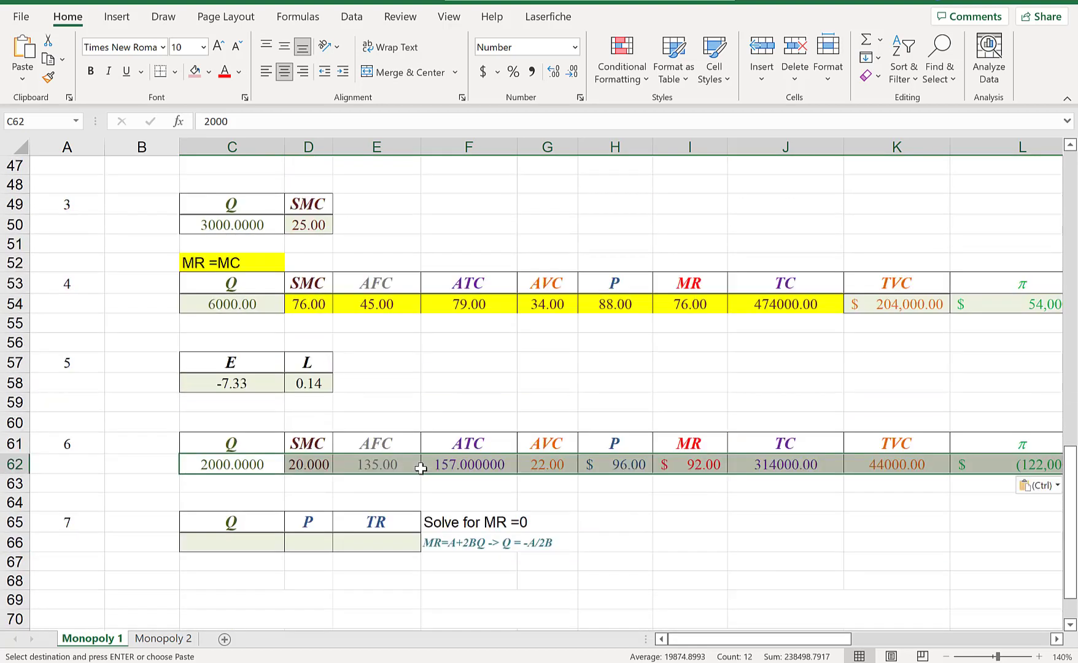
{"action": "key", "text": "Escape"}
Check the quantity in C62, switch to the Word document and select question 6's price and answer e, Q = 2.0 thousand and π = –$122,000
{"action": "left_click", "coordinate": [308, 464]}
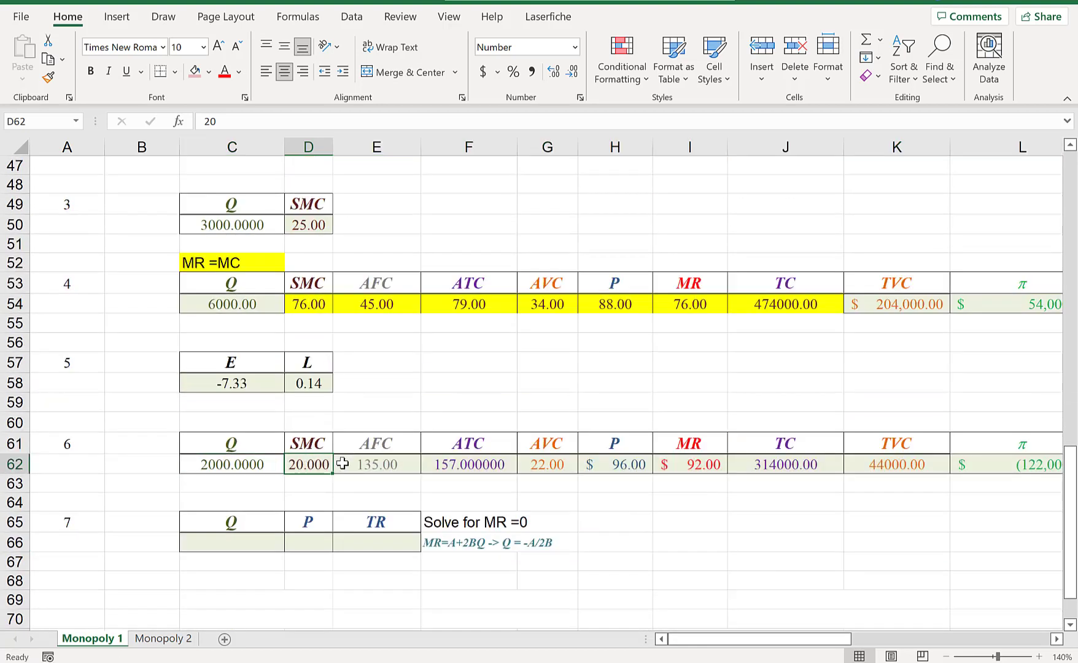
{"action": "left_click", "coordinate": [256, 465]}
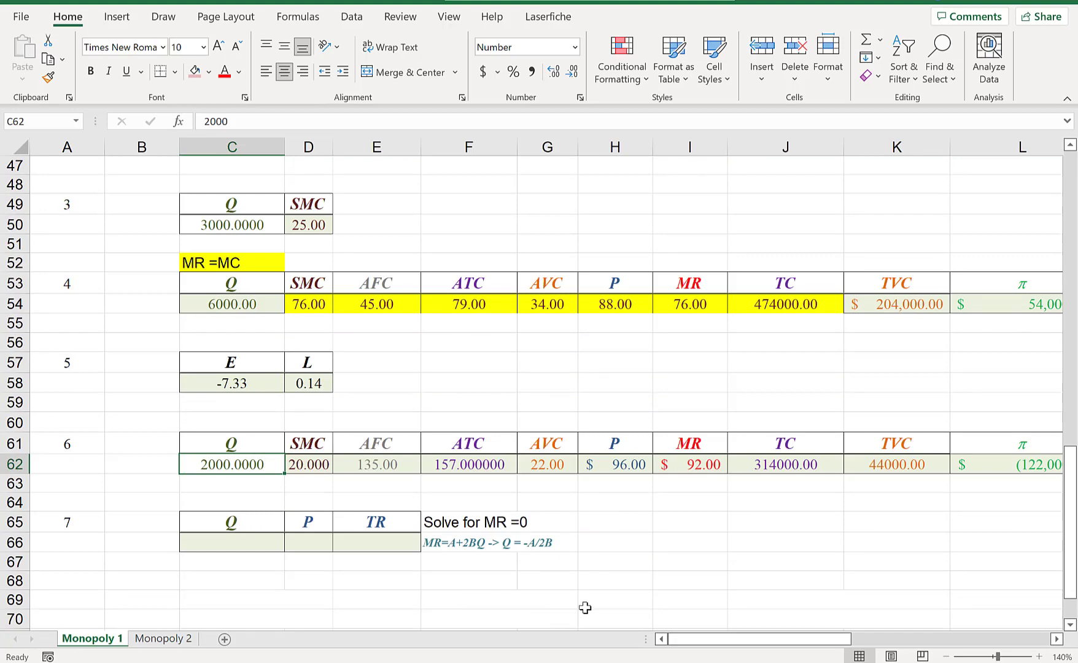
{"action": "left_click", "coordinate": [473, 662]}
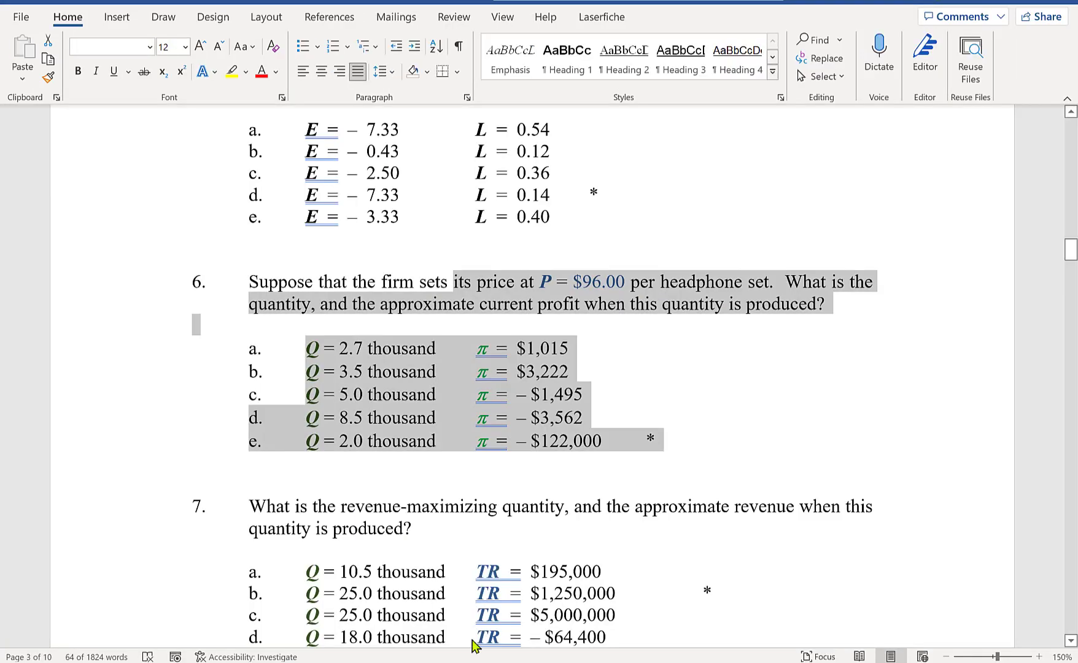
{"action": "left_click", "coordinate": [415, 441]}
{"action": "left_click_drag", "start_coordinate": [536, 282], "coordinate": [630, 282]}
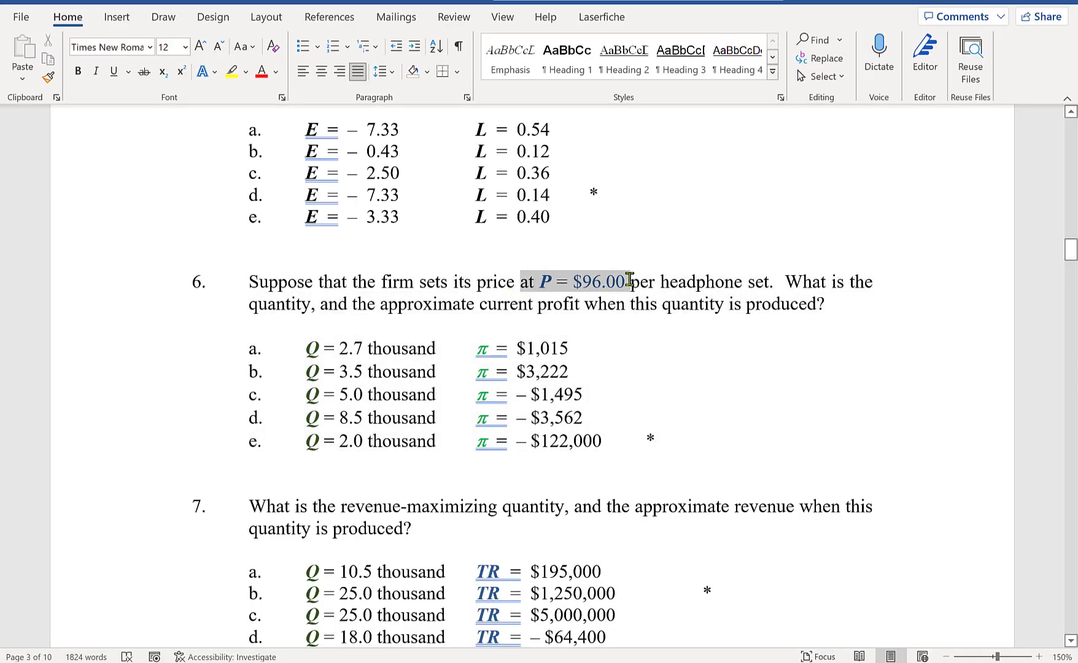
{"action": "left_click_drag", "start_coordinate": [309, 441], "coordinate": [639, 440]}
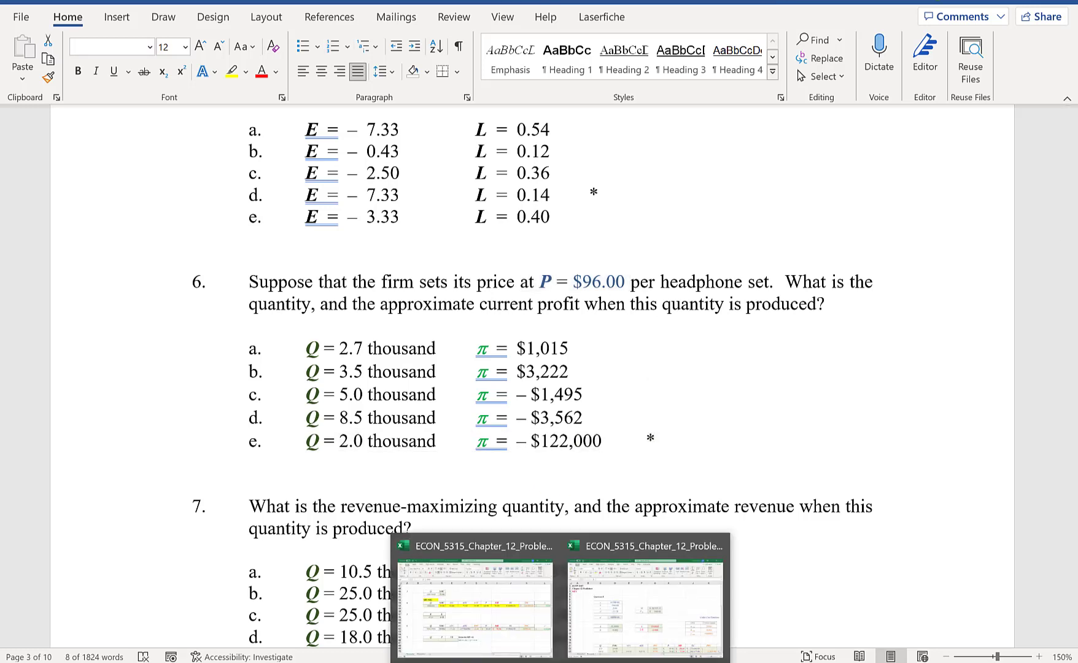
Switch back to the Excel workbook and check the question 6 price in H62 and profit in L62
{"action": "left_click", "coordinate": [473, 605]}
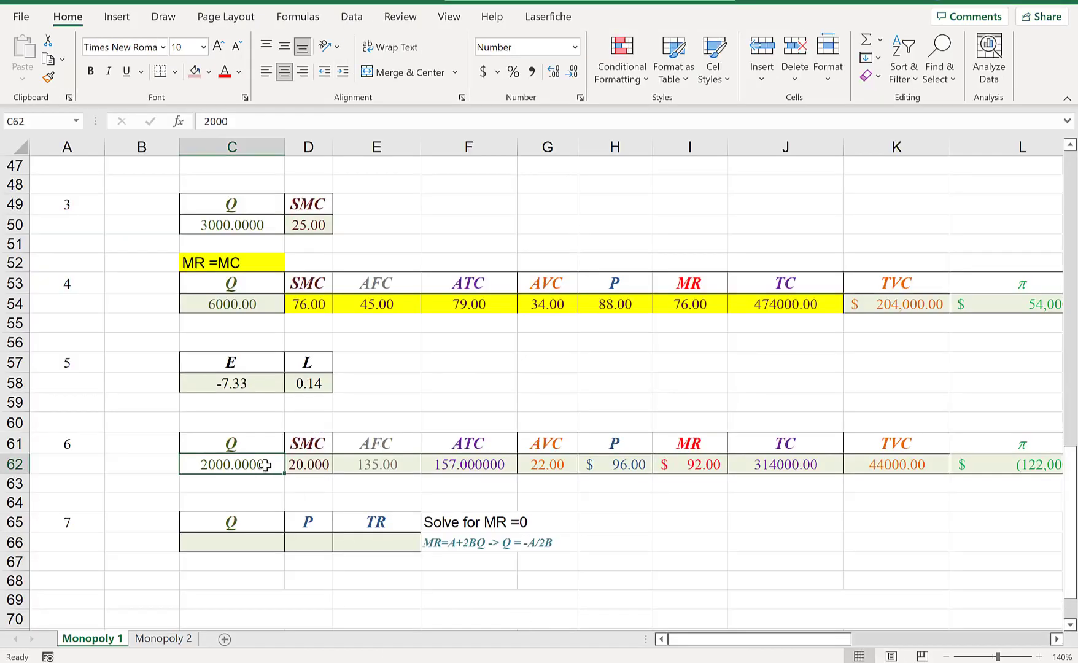
{"action": "left_click", "coordinate": [599, 464]}
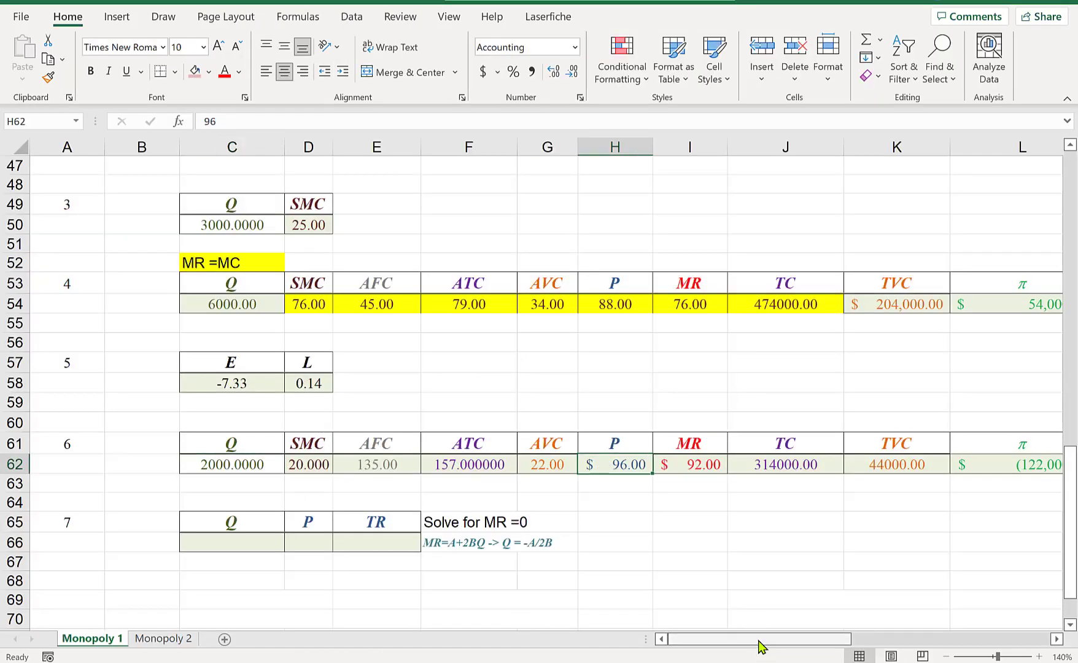
{"action": "left_click_drag", "start_coordinate": [759, 640], "coordinate": [775, 641]}
{"action": "left_click_drag", "start_coordinate": [879, 640], "coordinate": [745, 633]}
{"action": "left_click", "coordinate": [429, 466]}
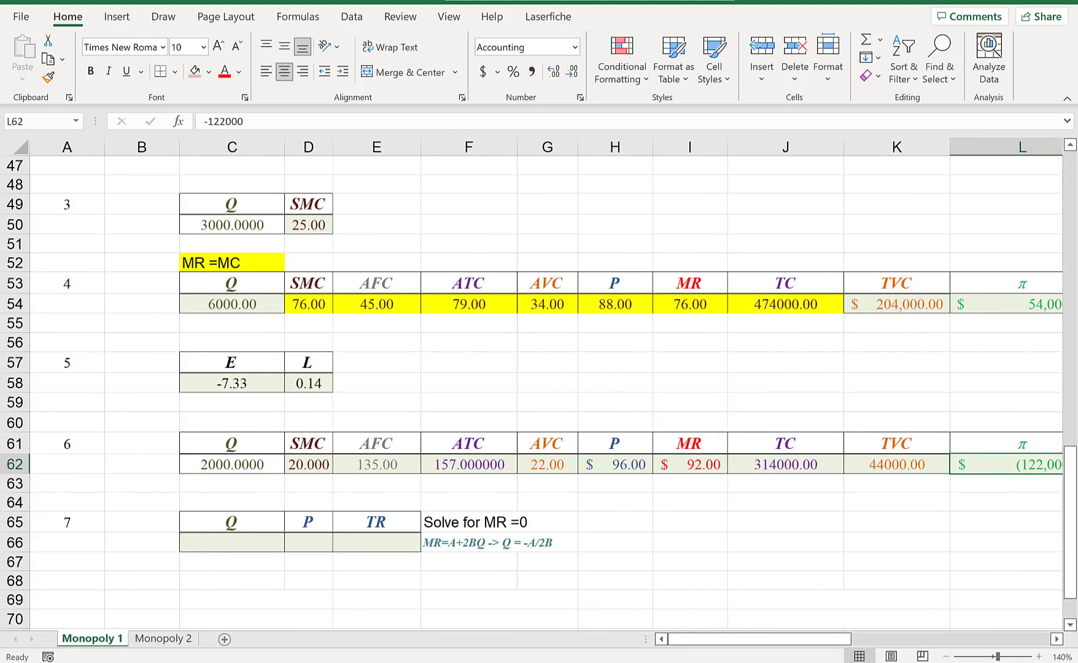
Switch to the Word document and read question 7 on the revenue-maximizing quantity and revenue, selecting its text
{"action": "key", "text": "alt+Tab"}
{"action": "scroll", "coordinate": [583, 532], "scroll_direction": "down", "scroll_amount": 3}
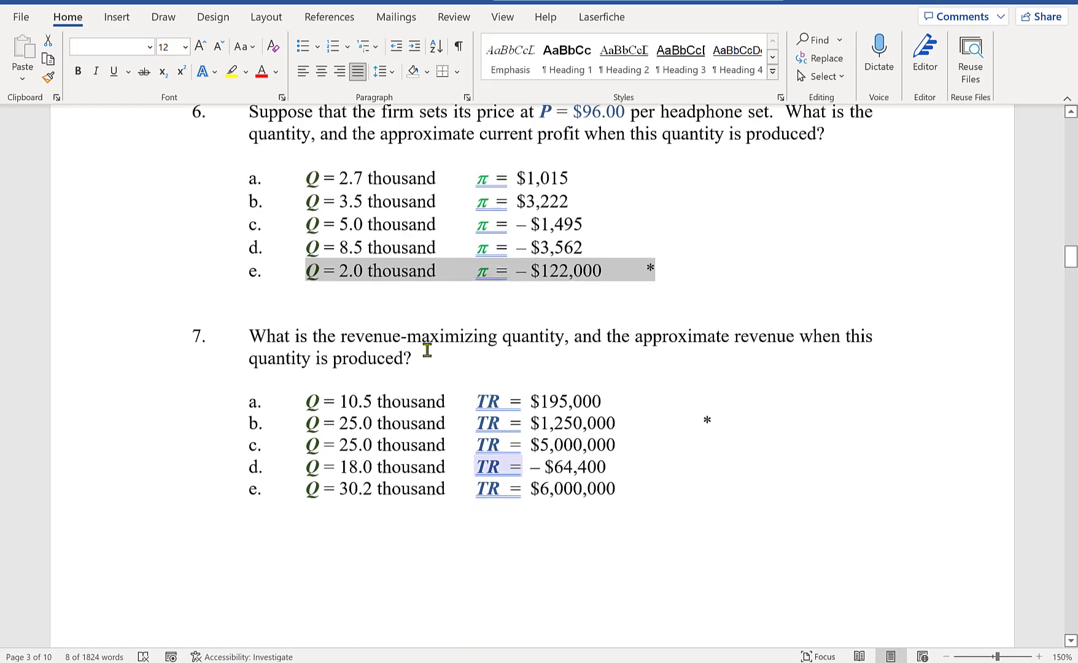
{"action": "left_click_drag", "start_coordinate": [364, 349], "coordinate": [487, 371]}
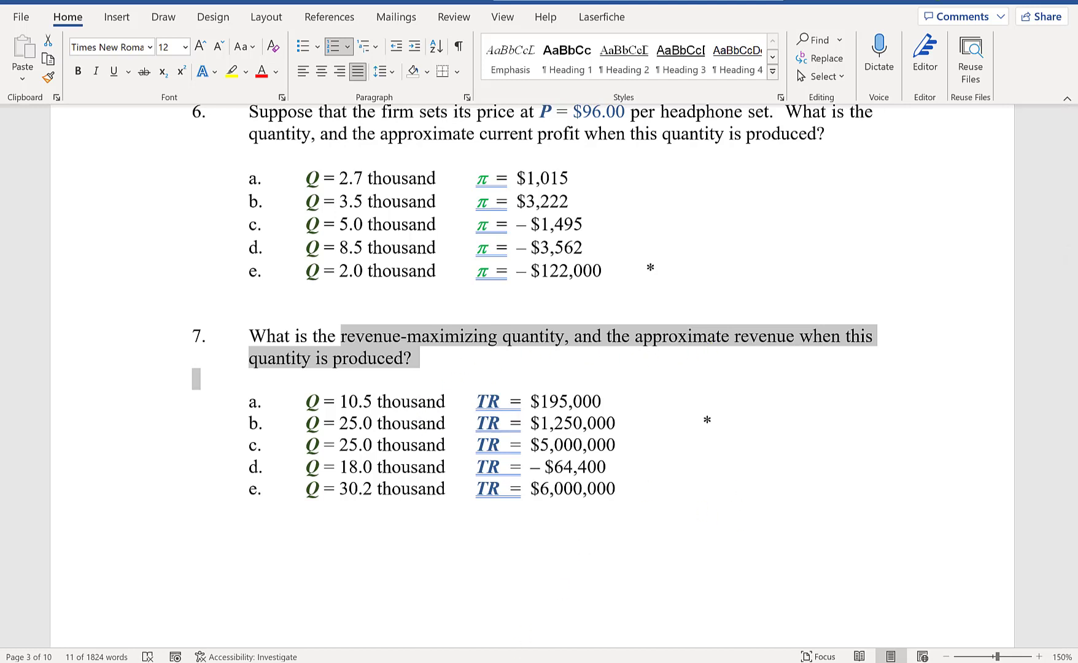
Switch to the Excel workbook and enter the note "maximize TR" in H65 beside the question 7 table
{"action": "left_click", "coordinate": [505, 606]}
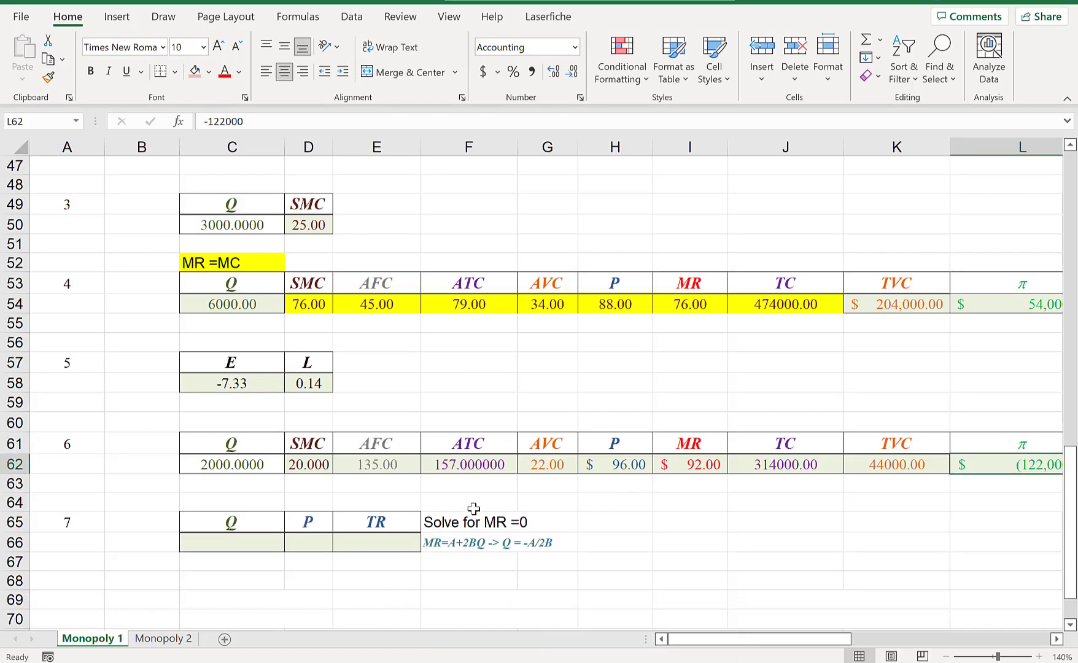
{"action": "left_click", "coordinate": [608, 522]}
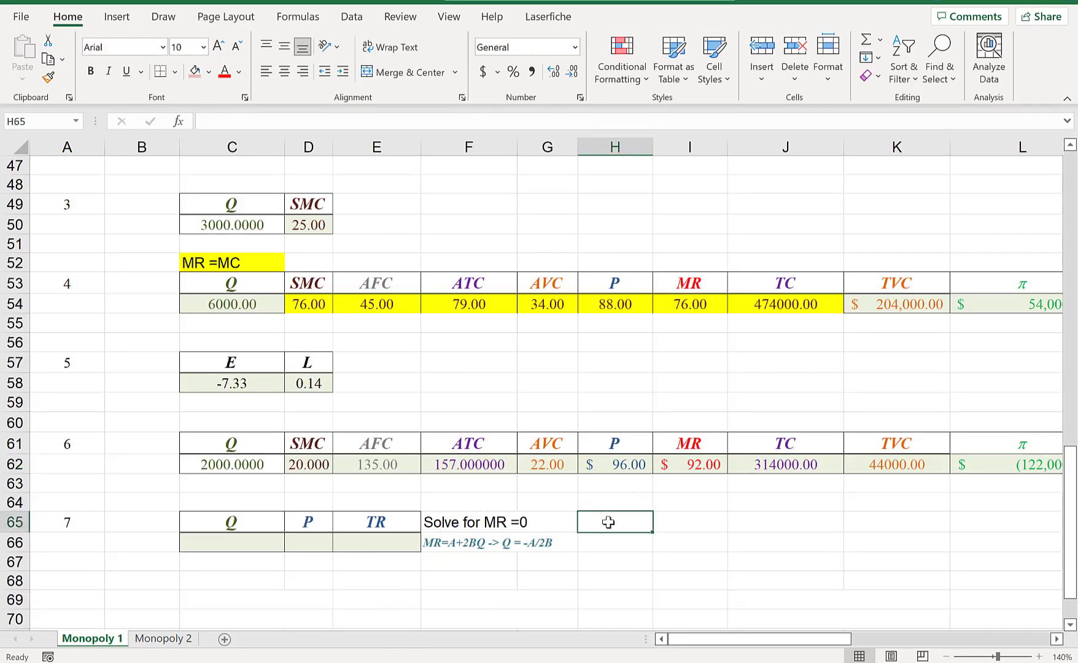
{"action": "type", "text": "maximize"}
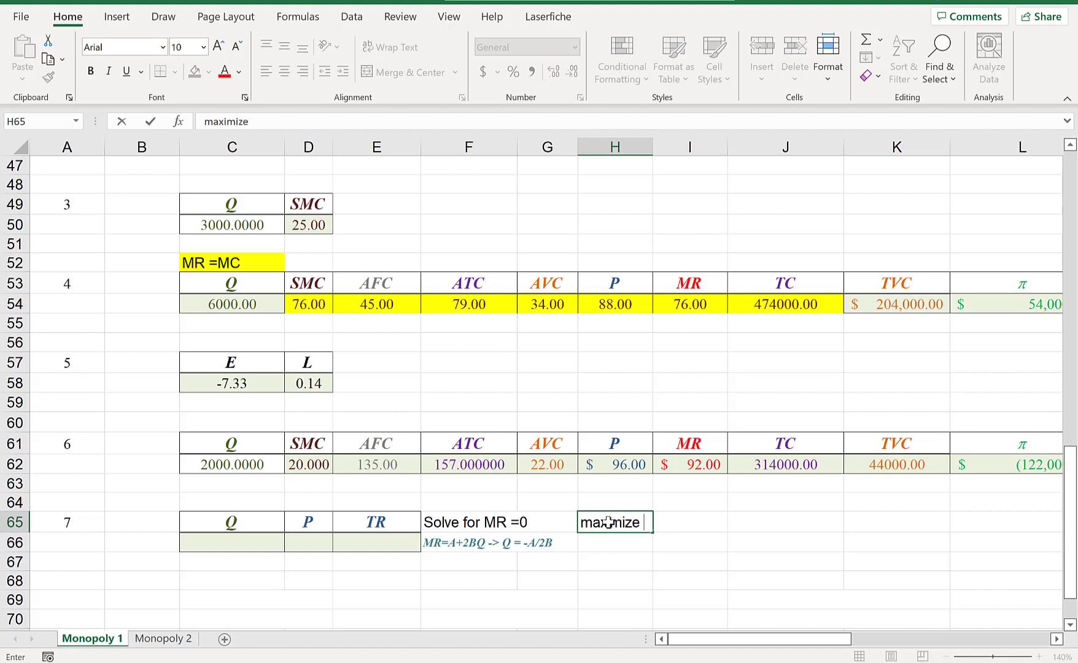
{"action": "type", "text": " TR"}
{"action": "key", "text": "Return"}
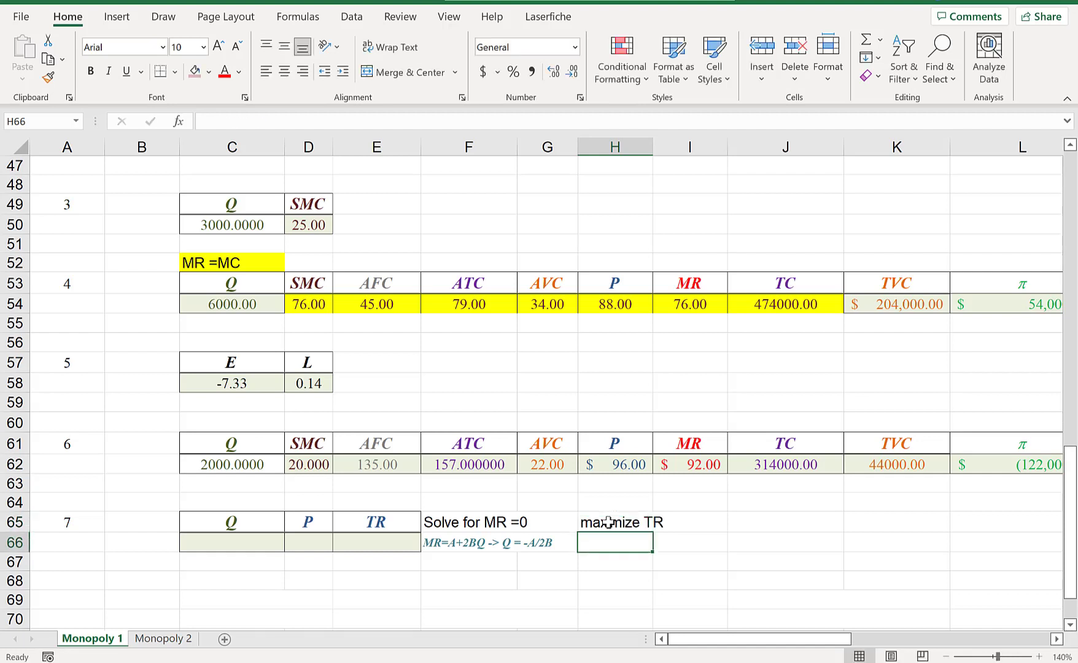
Enter the note "1st derivative of TR -> MR = 0" in H66, under the "maximize TR" note
{"action": "left_click", "coordinate": [494, 520]}
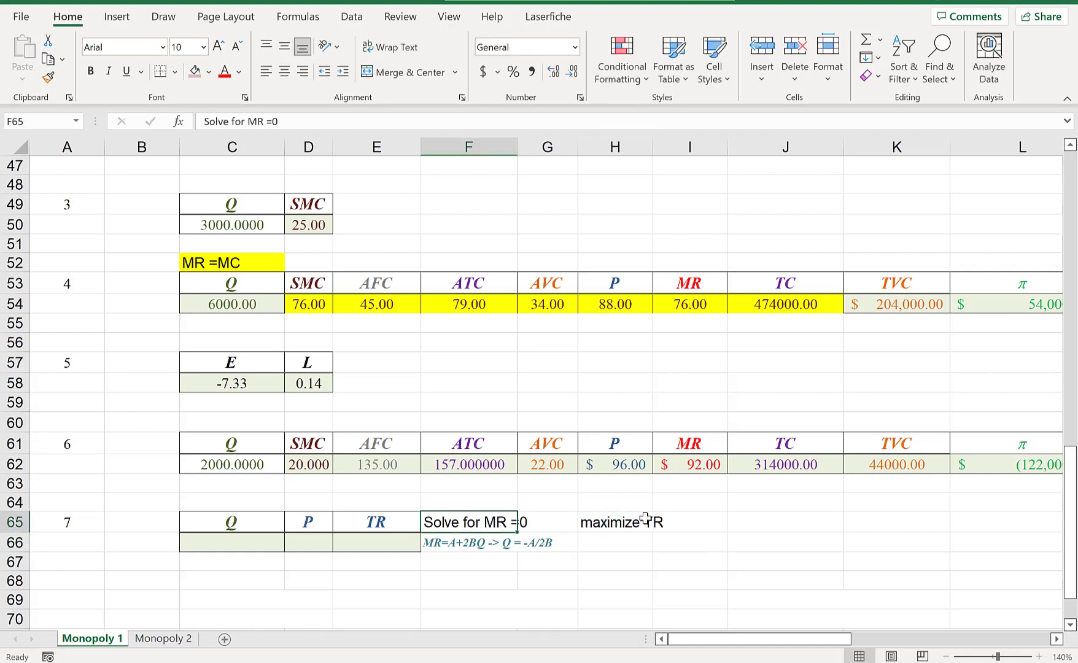
{"action": "left_click", "coordinate": [620, 521]}
{"action": "left_click", "coordinate": [637, 542]}
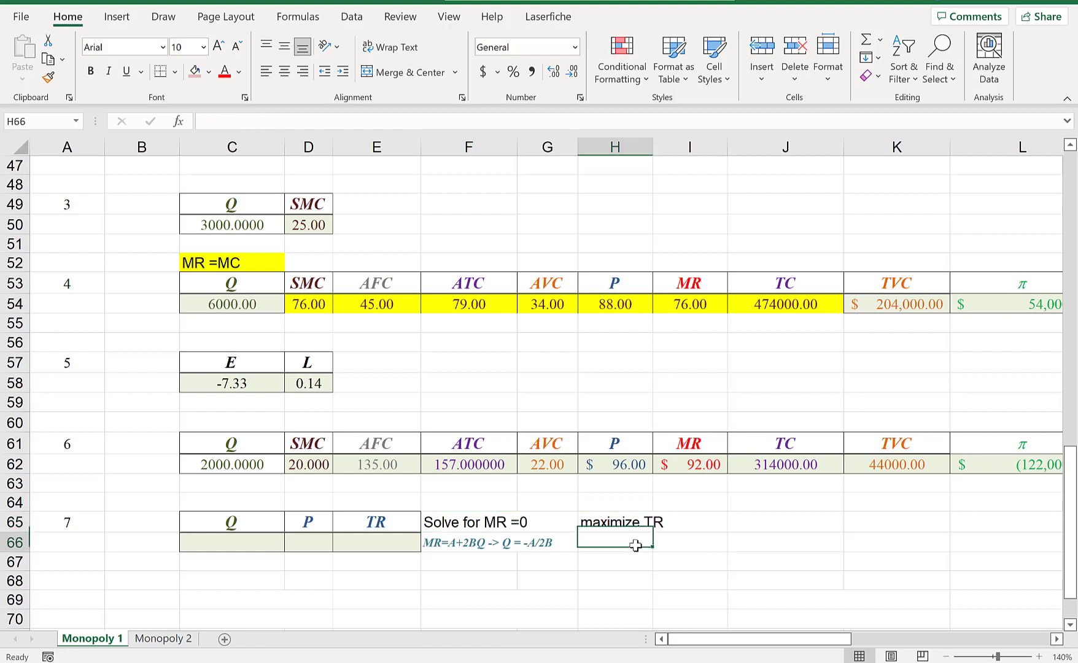
{"action": "type", "text": "1st de"}
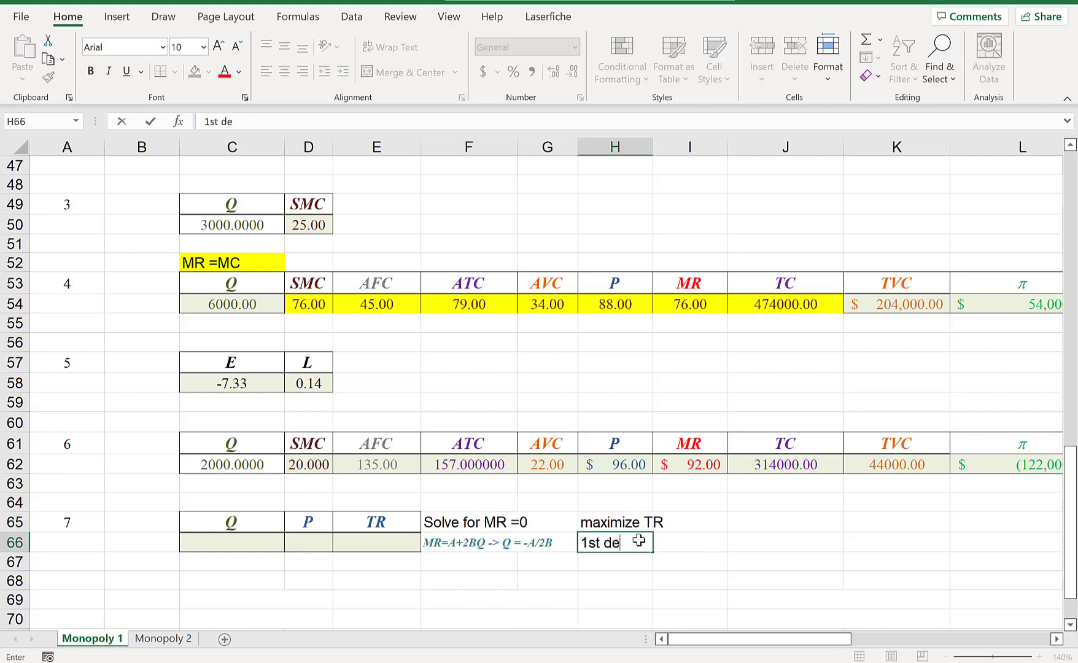
{"action": "type", "text": "rivative of TR ->"}
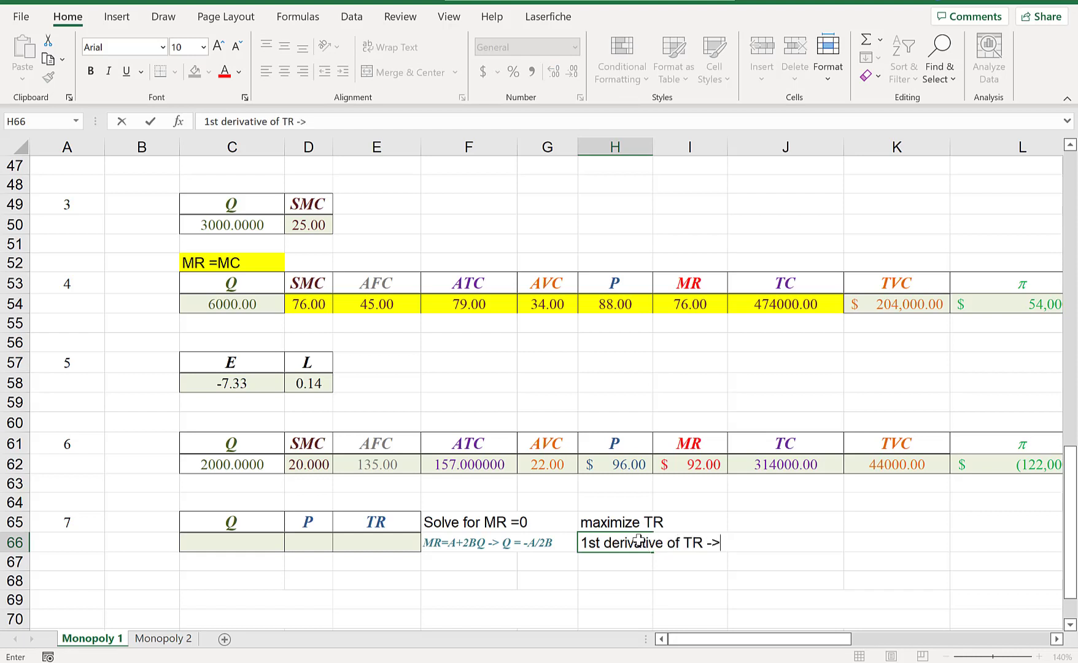
{"action": "type", "text": " MR = 0"}
{"action": "key", "text": "Return"}
Enlarge the F66 formula note to 11-point text and widen column G so the whole note fits
{"action": "left_click", "coordinate": [456, 522]}
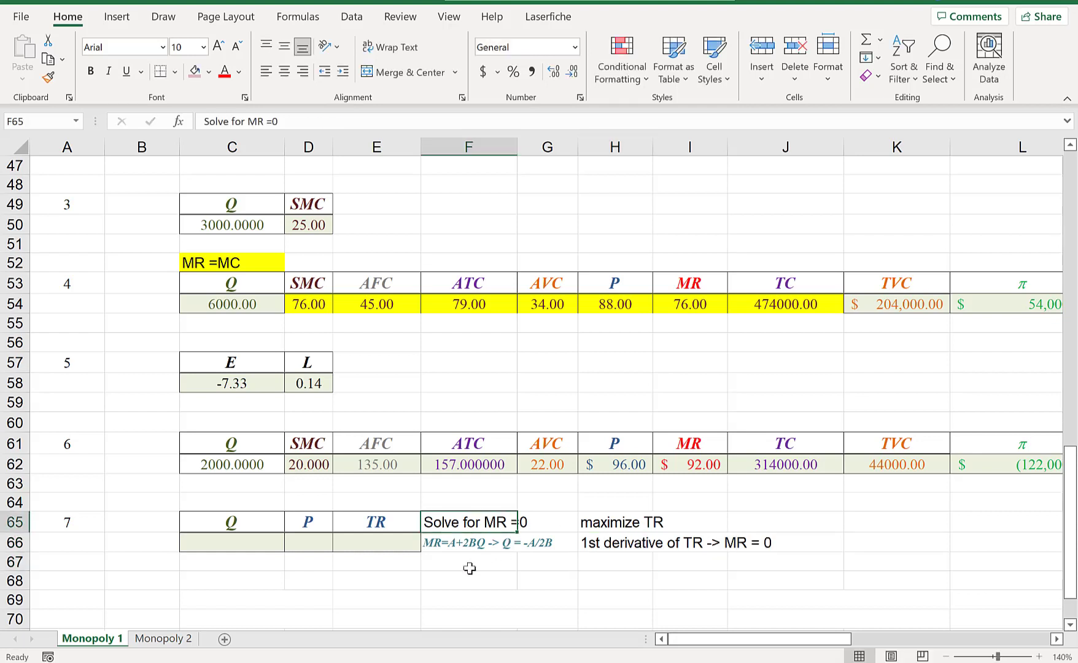
{"action": "left_click", "coordinate": [457, 543]}
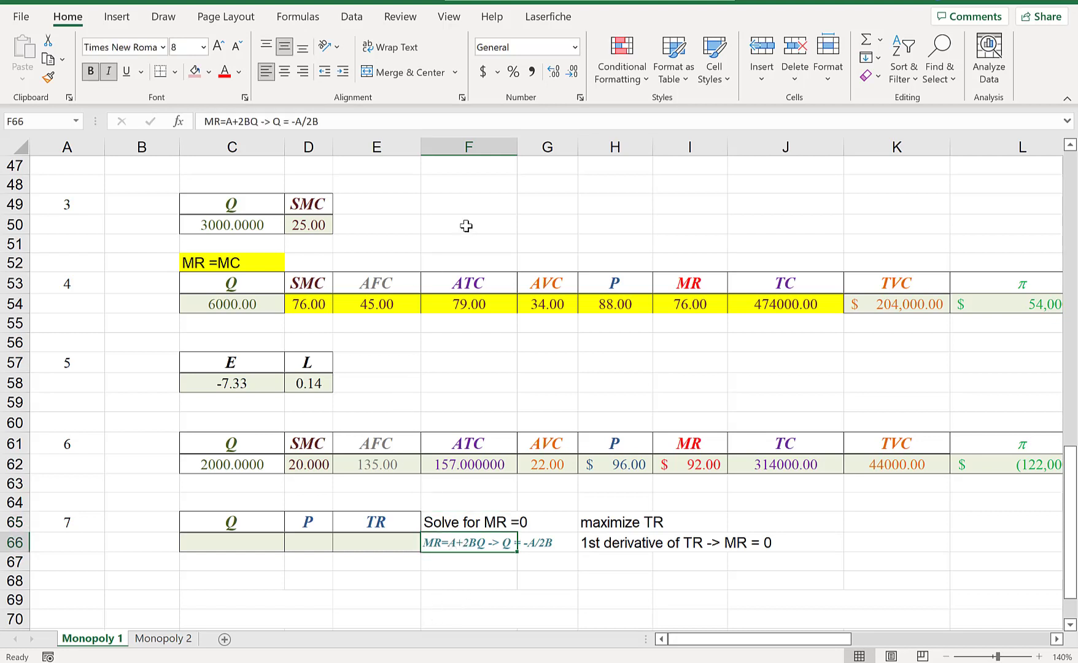
{"action": "left_click", "coordinate": [218, 46]}
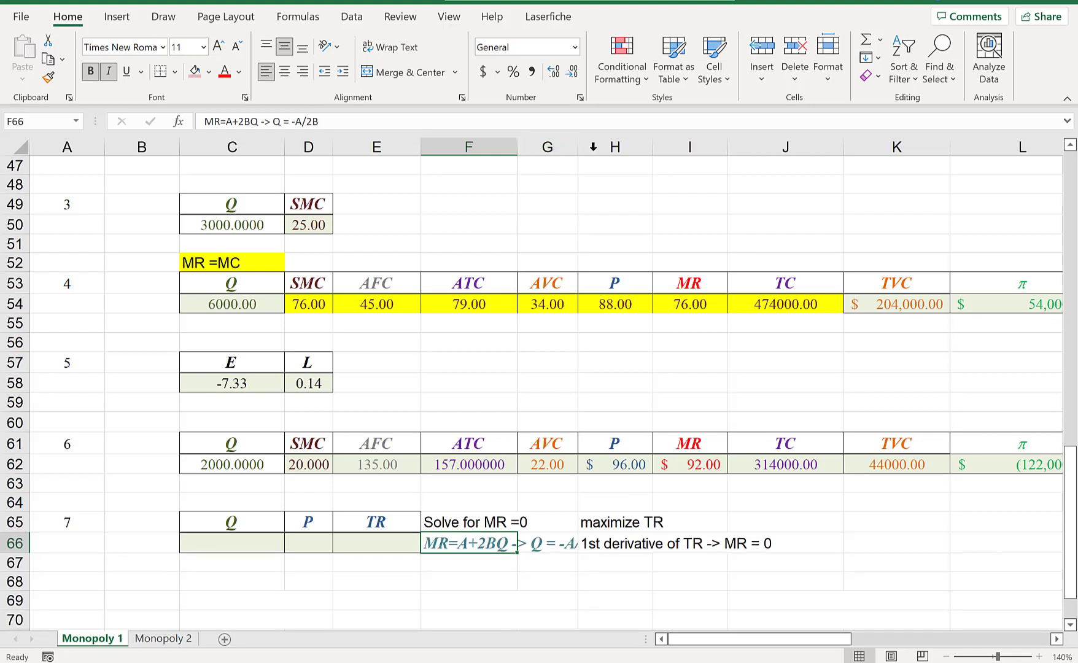
{"action": "left_click_drag", "start_coordinate": [580, 150], "coordinate": [622, 149]}
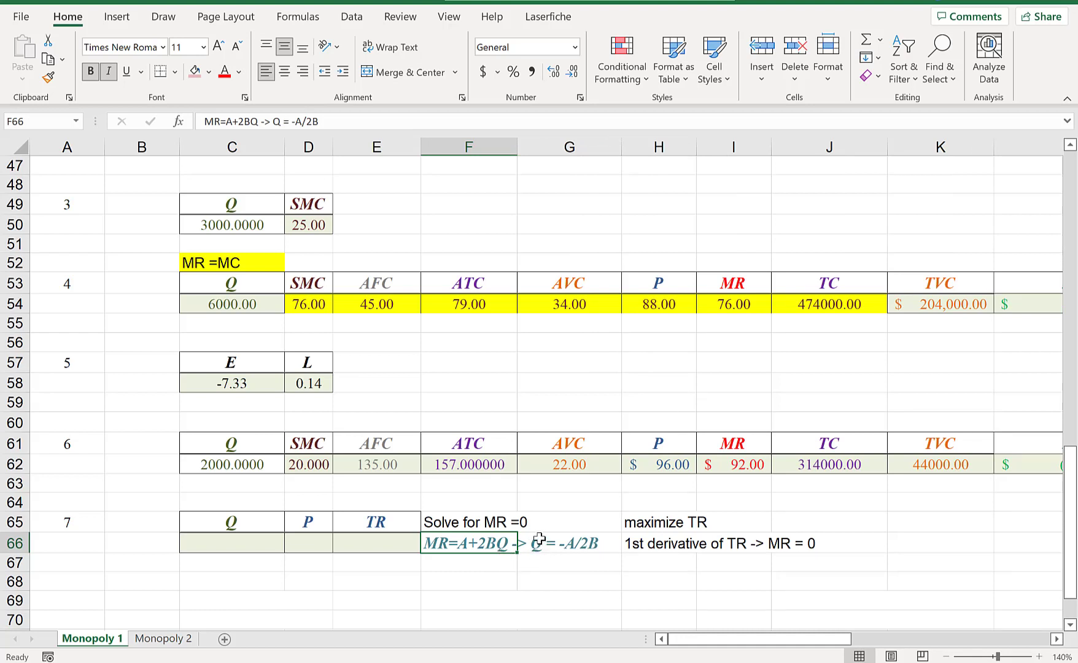
Enter the revenue-maximizing quantity formula =-D15/(2*D16) in C66 of the question 7 table, accepting the missing-parenthesis correction
{"action": "left_click", "coordinate": [241, 544]}
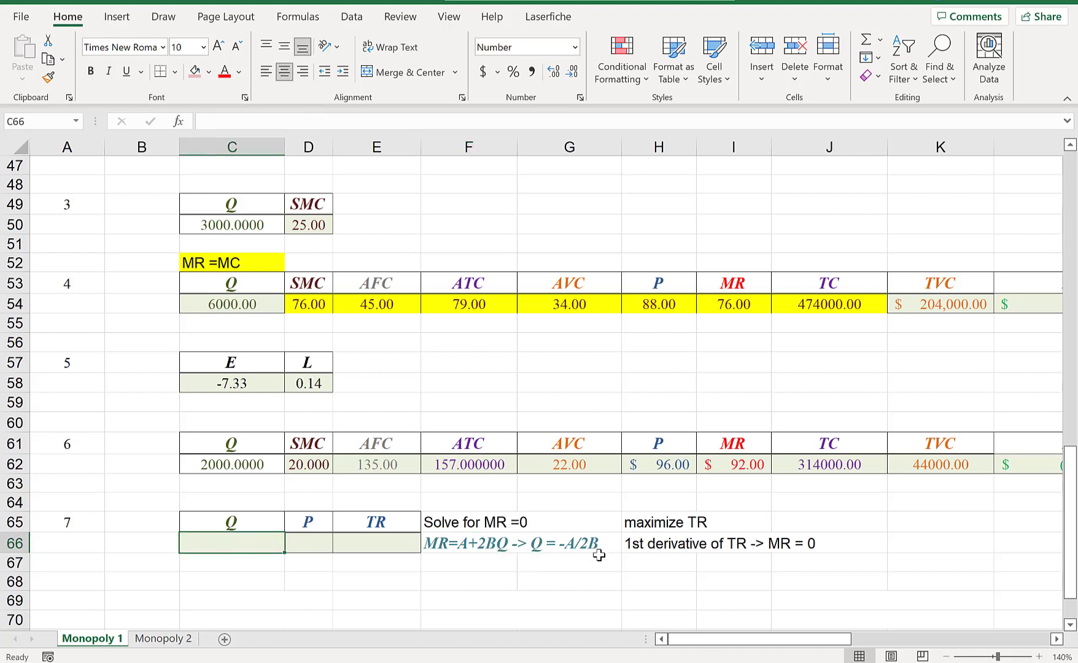
{"action": "type", "text": "="}
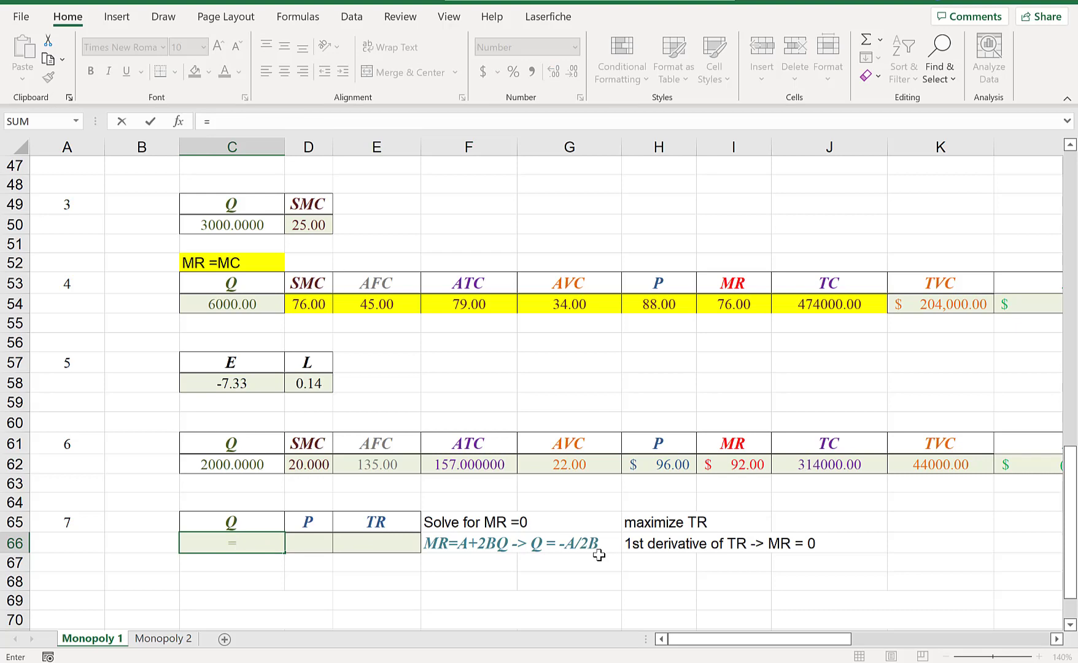
{"action": "type", "text": "-"}
{"action": "scroll", "coordinate": [361, 353], "scroll_direction": "up", "scroll_amount": 12}
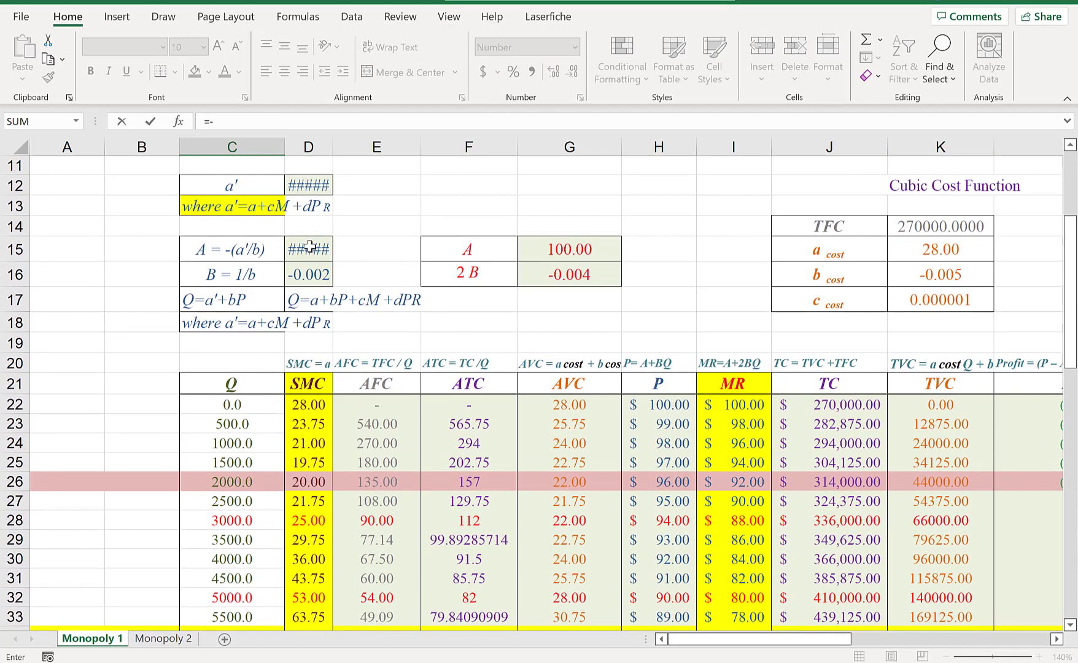
{"action": "left_click", "coordinate": [309, 248]}
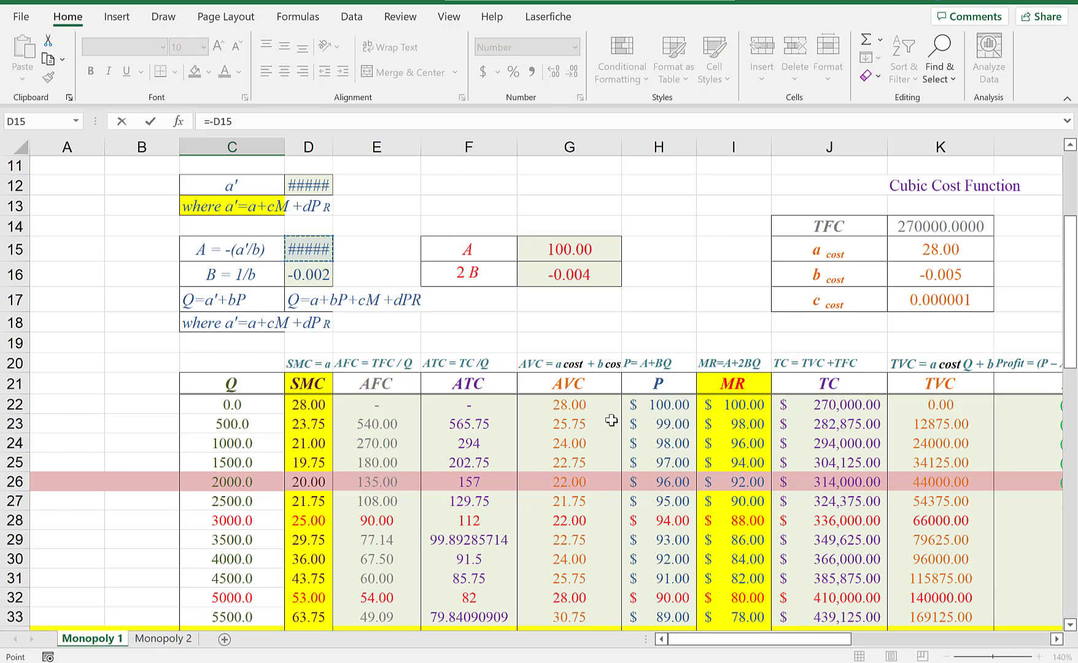
{"action": "scroll", "coordinate": [611, 422], "scroll_direction": "down", "scroll_amount": 5}
{"action": "scroll", "coordinate": [334, 566], "scroll_direction": "down", "scroll_amount": 8}
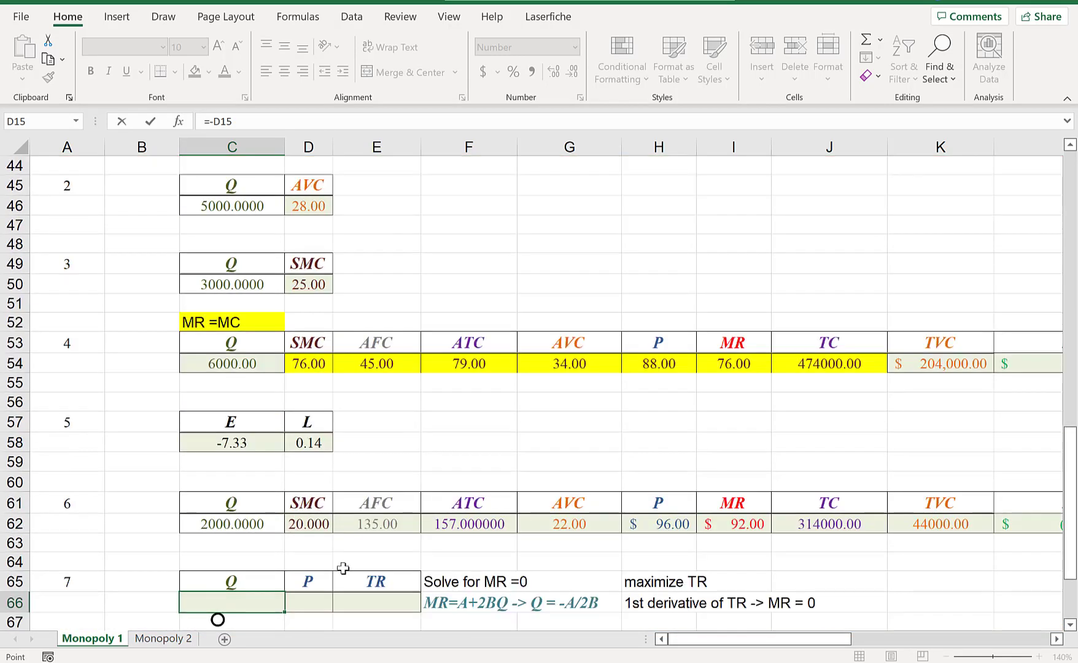
{"action": "type", "text": "/(2*"}
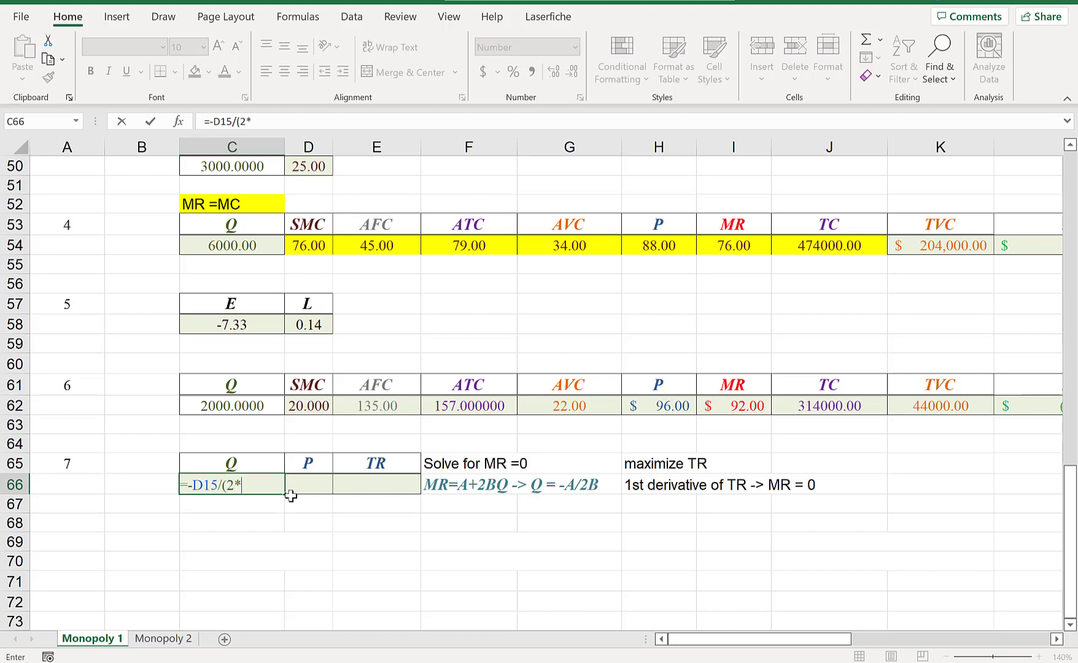
{"action": "scroll", "coordinate": [301, 479], "scroll_direction": "up", "scroll_amount": 12}
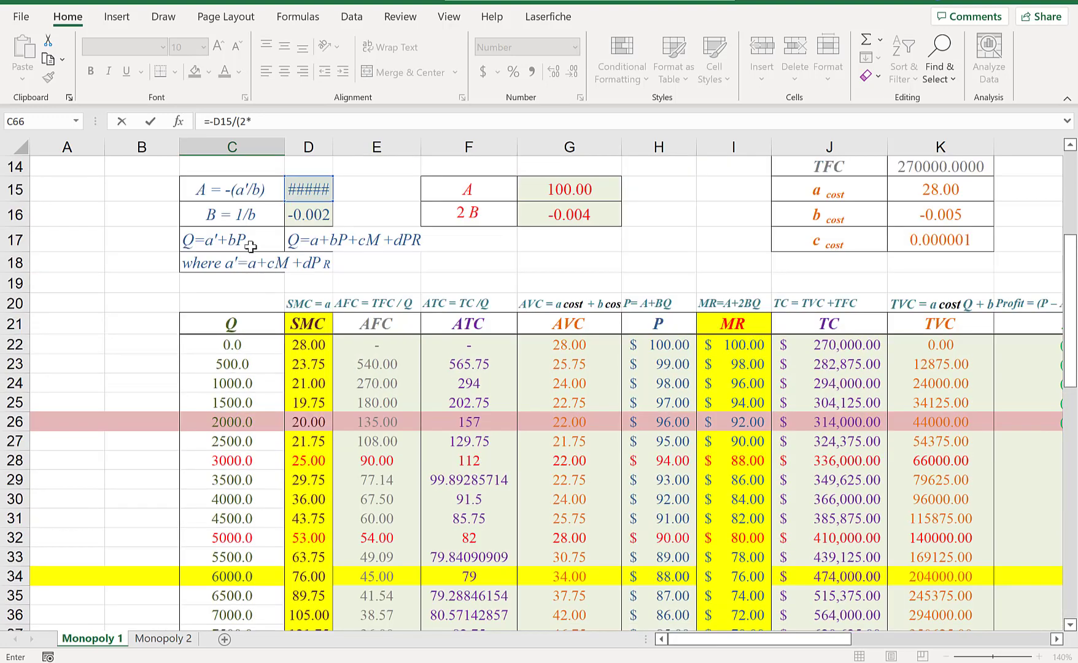
{"action": "type", "text": "(2*"}
{"action": "left_click", "coordinate": [318, 216]}
{"action": "key", "text": "Return"}
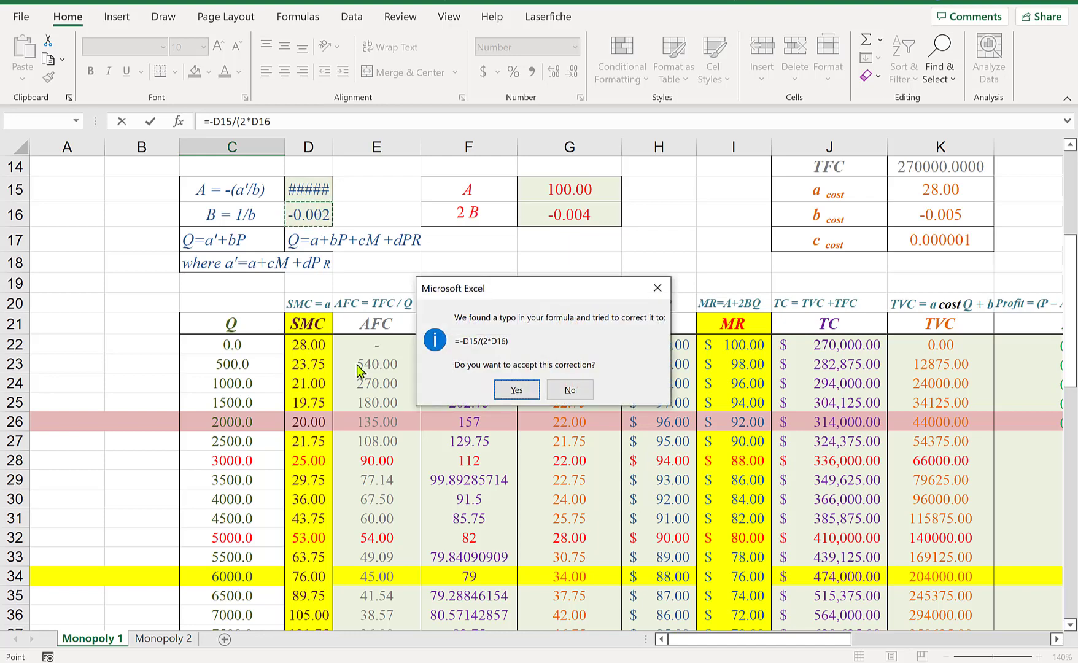
{"action": "left_click", "coordinate": [522, 390]}
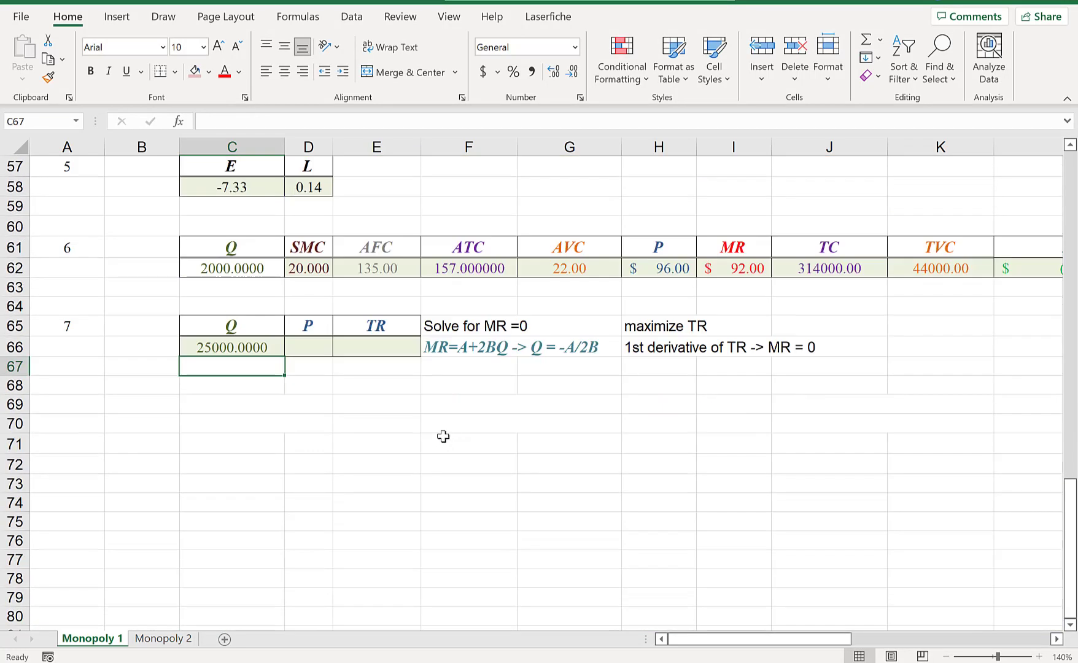
{"action": "left_click", "coordinate": [240, 345]}
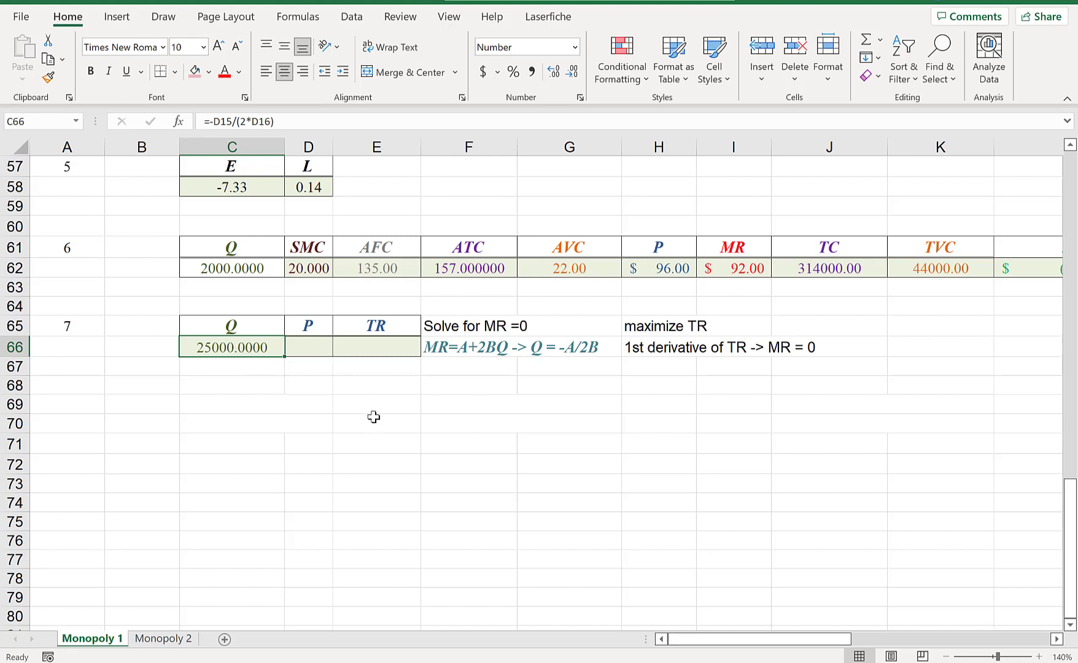
Copy the price formula from H42, in the last row of the main table, into D66 of the question 7 table
{"action": "scroll", "coordinate": [373, 417], "scroll_direction": "up", "scroll_amount": 8}
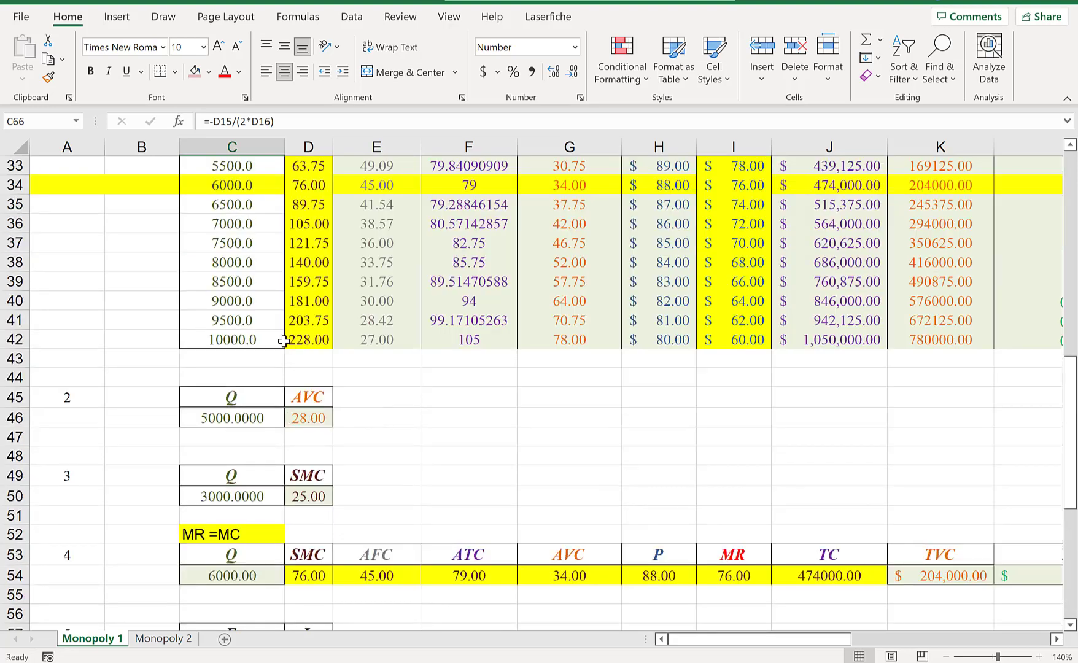
{"action": "scroll", "coordinate": [464, 397], "scroll_direction": "up", "scroll_amount": 5}
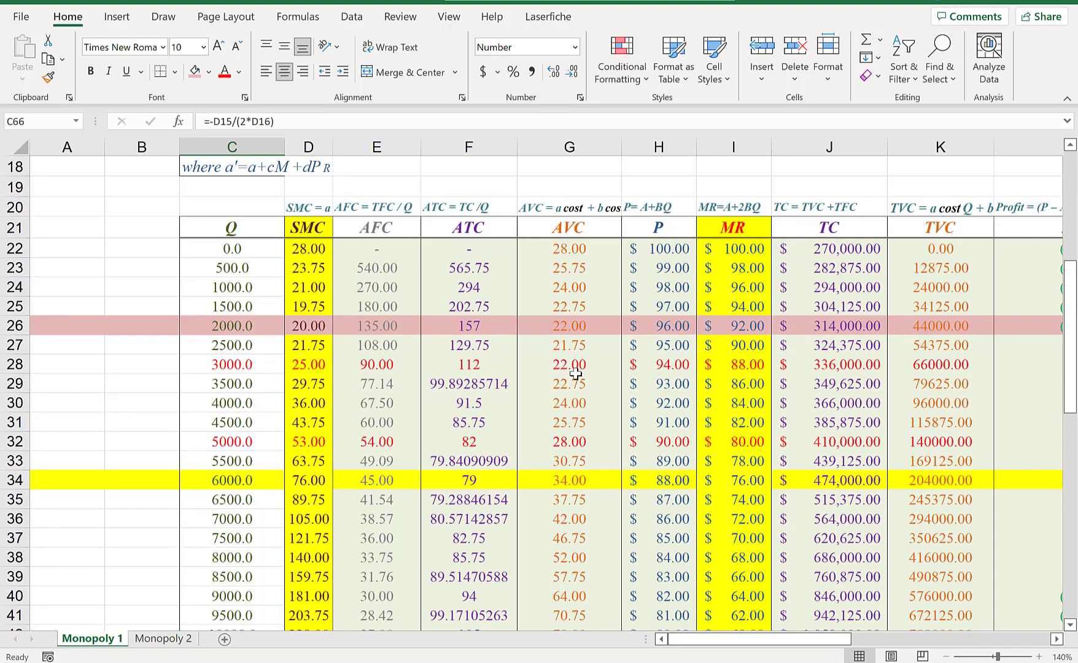
{"action": "scroll", "coordinate": [679, 485], "scroll_direction": "down", "scroll_amount": 1}
{"action": "left_click", "coordinate": [659, 572]}
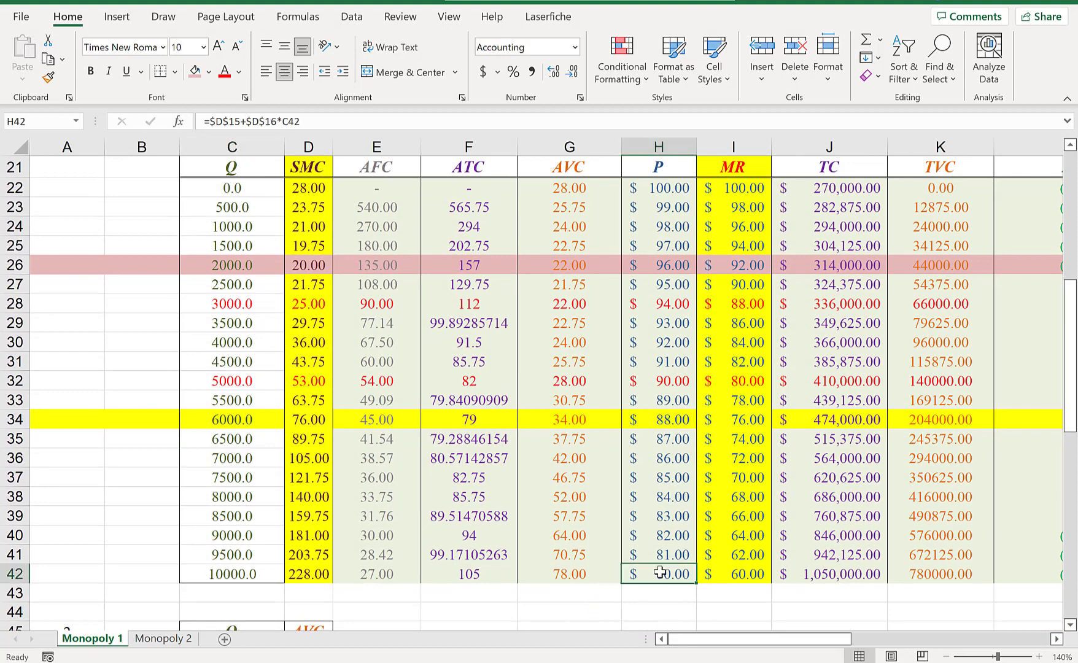
{"action": "key", "text": "ctrl+c"}
{"action": "scroll", "coordinate": [474, 555], "scroll_direction": "down", "scroll_amount": 9}
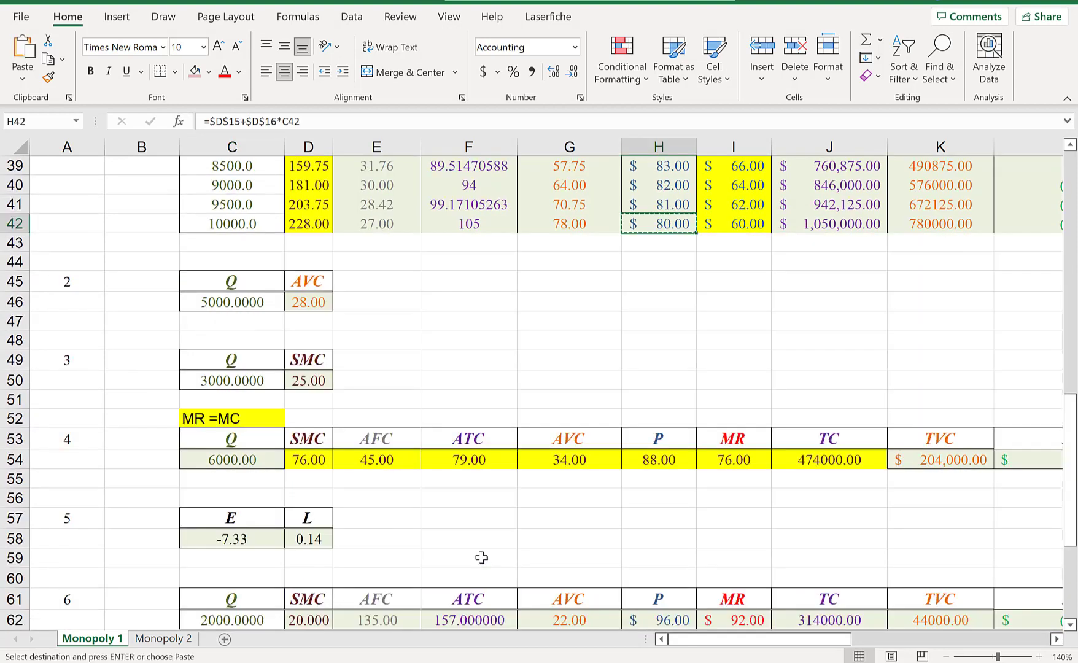
{"action": "left_click", "coordinate": [314, 525]}
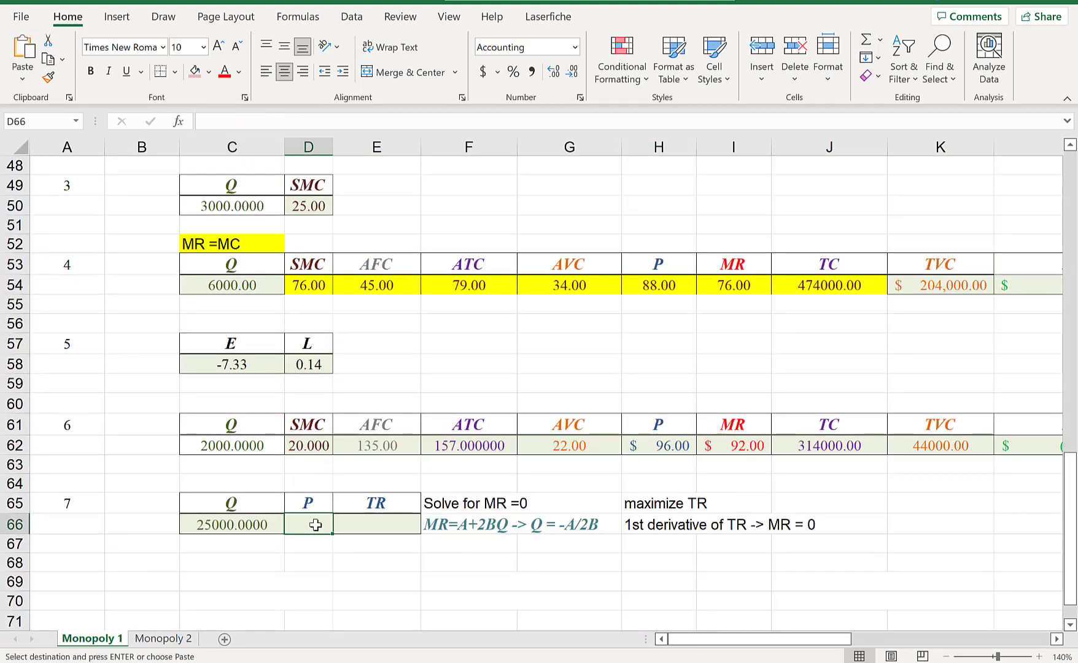
{"action": "key", "text": "ctrl+v"}
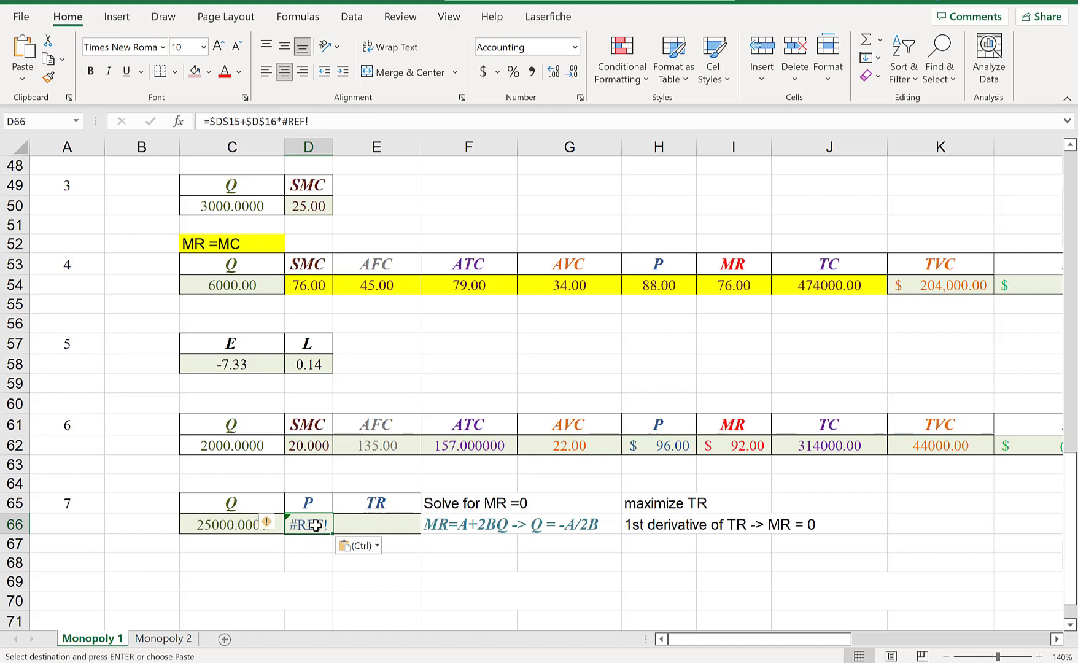
Correct the formula in D66 to =$D$15+$D$16*C66 and widen column D so the price fits
{"action": "left_click", "coordinate": [327, 122]}
{"action": "key", "text": "BackSpace"}
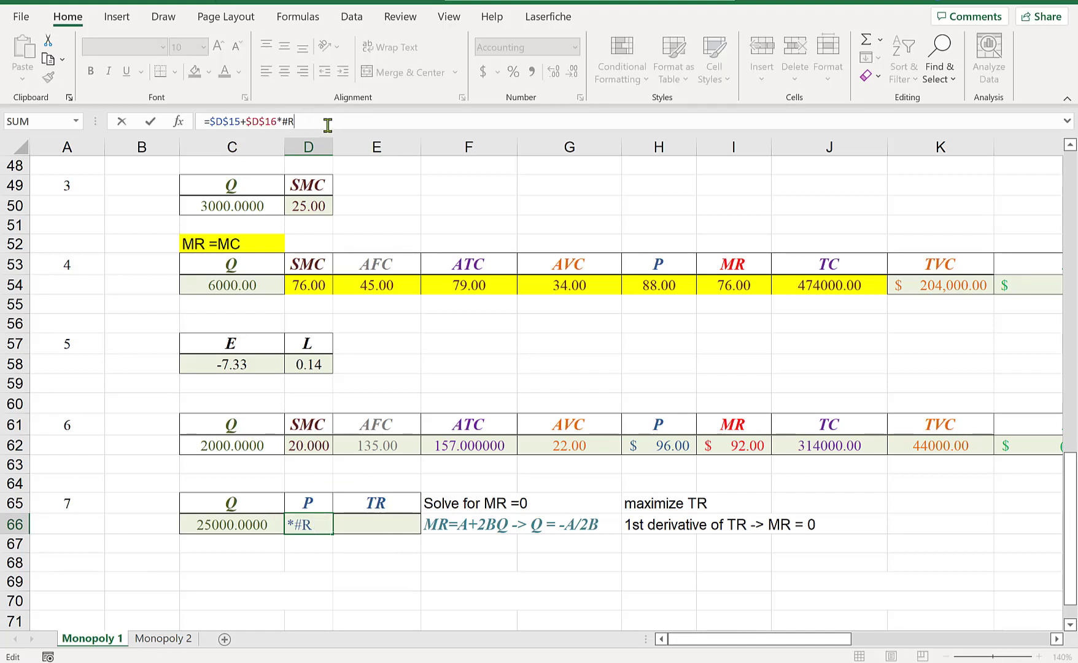
{"action": "left_click", "coordinate": [238, 532]}
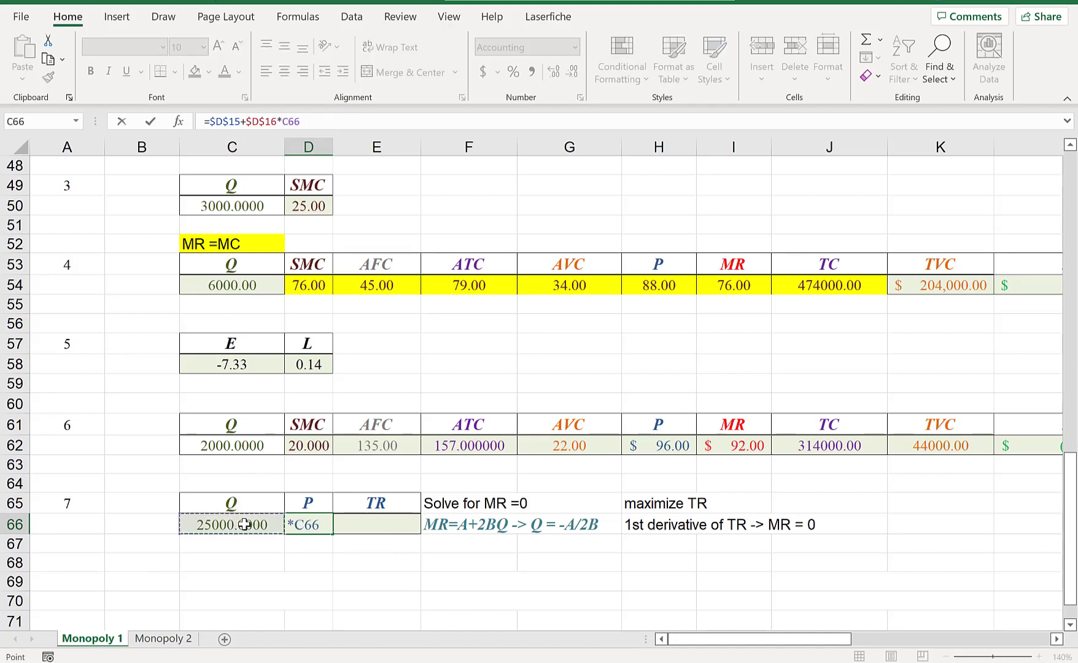
{"action": "key", "text": "Return"}
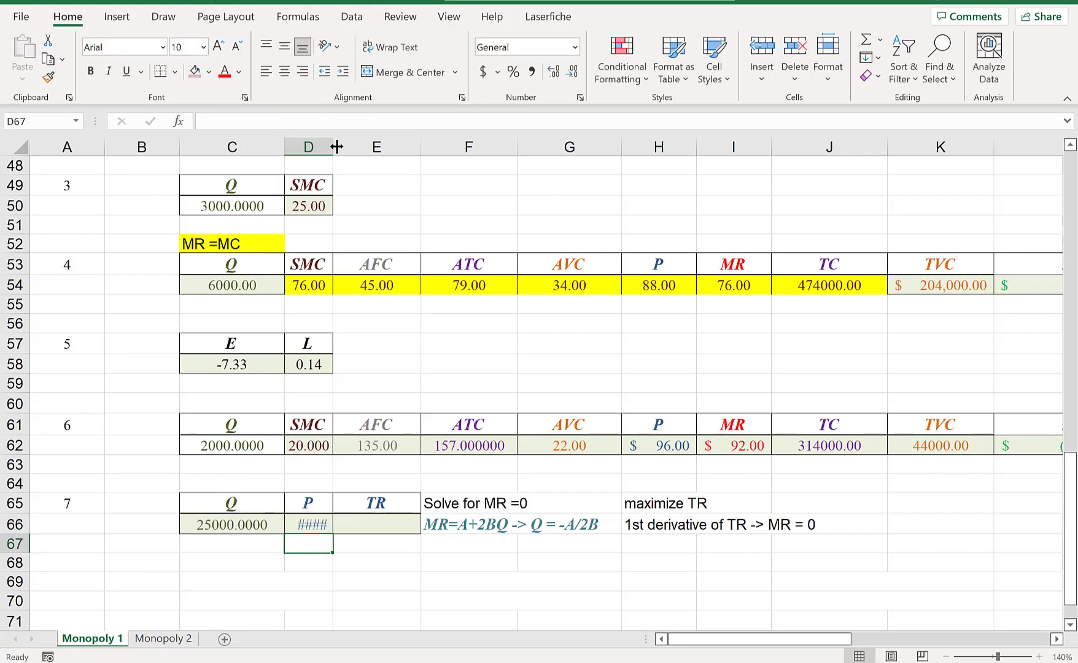
{"action": "left_click_drag", "start_coordinate": [336, 147], "coordinate": [379, 148]}
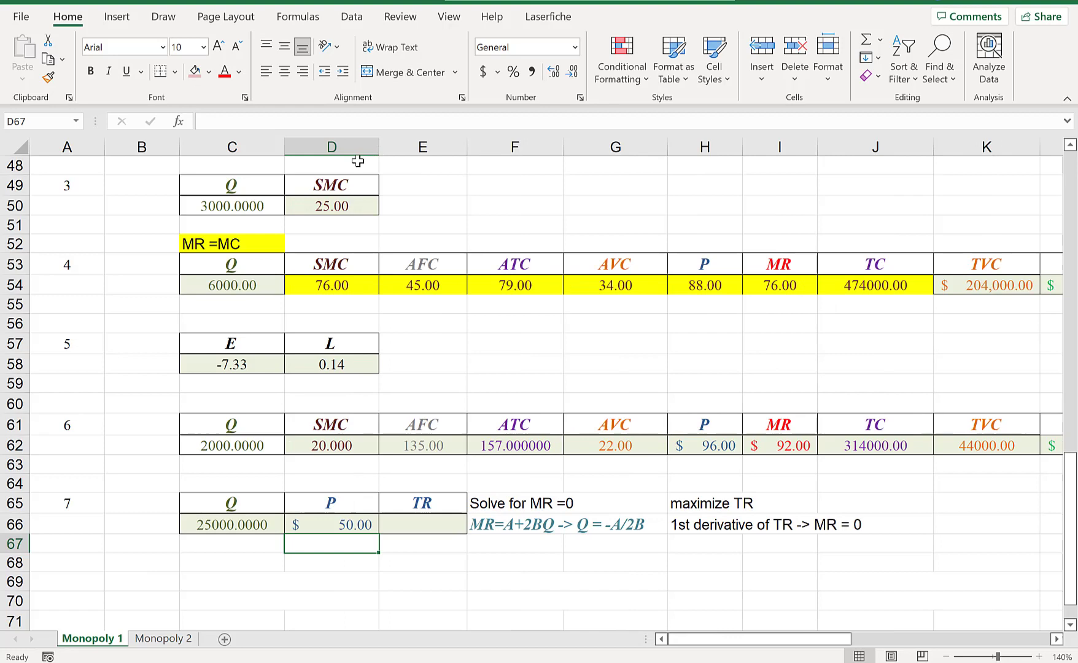
{"action": "left_click", "coordinate": [347, 521]}
Enter the total revenue formula =C66*D66 in E66 and autofit column E to its contents
{"action": "left_click", "coordinate": [409, 525]}
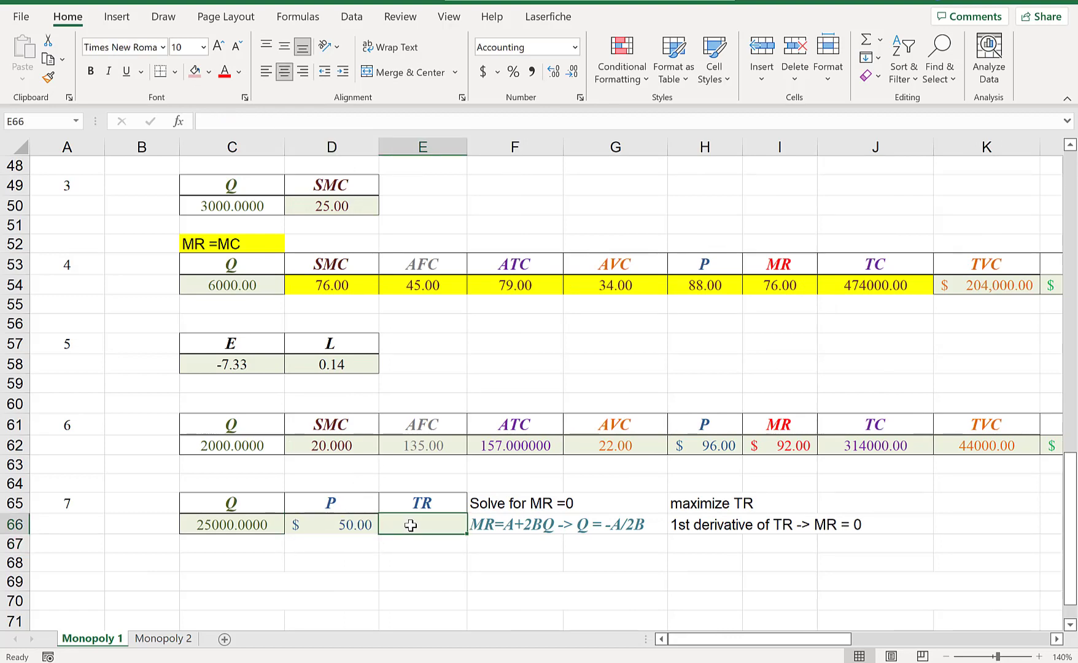
{"action": "scroll", "coordinate": [547, 398], "scroll_direction": "up", "scroll_amount": 9}
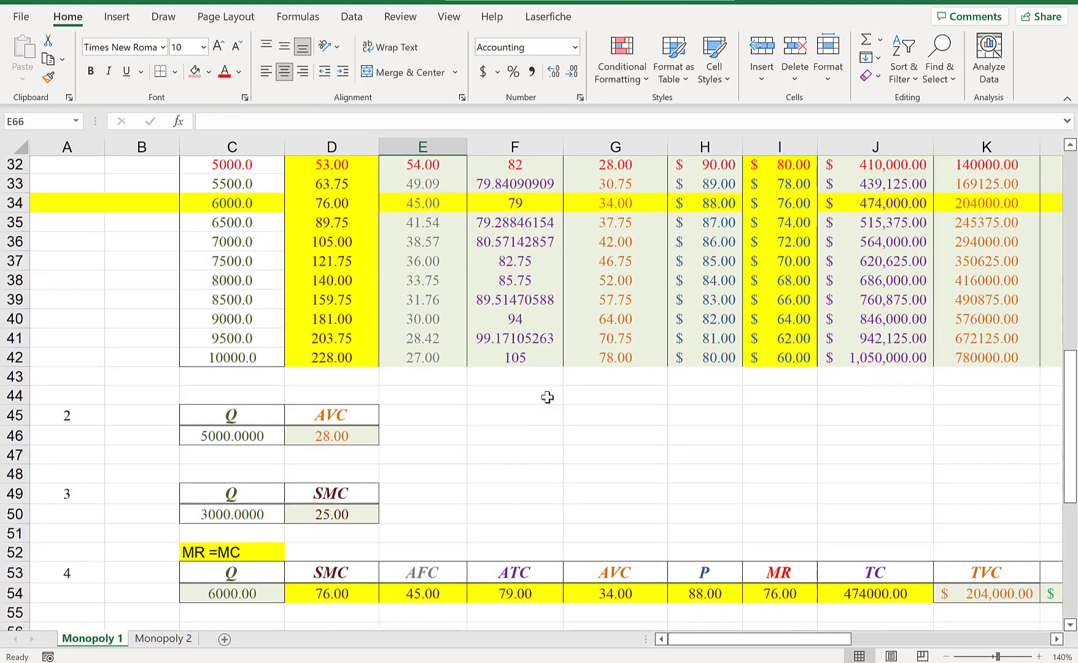
{"action": "scroll", "coordinate": [547, 398], "scroll_direction": "up", "scroll_amount": 2}
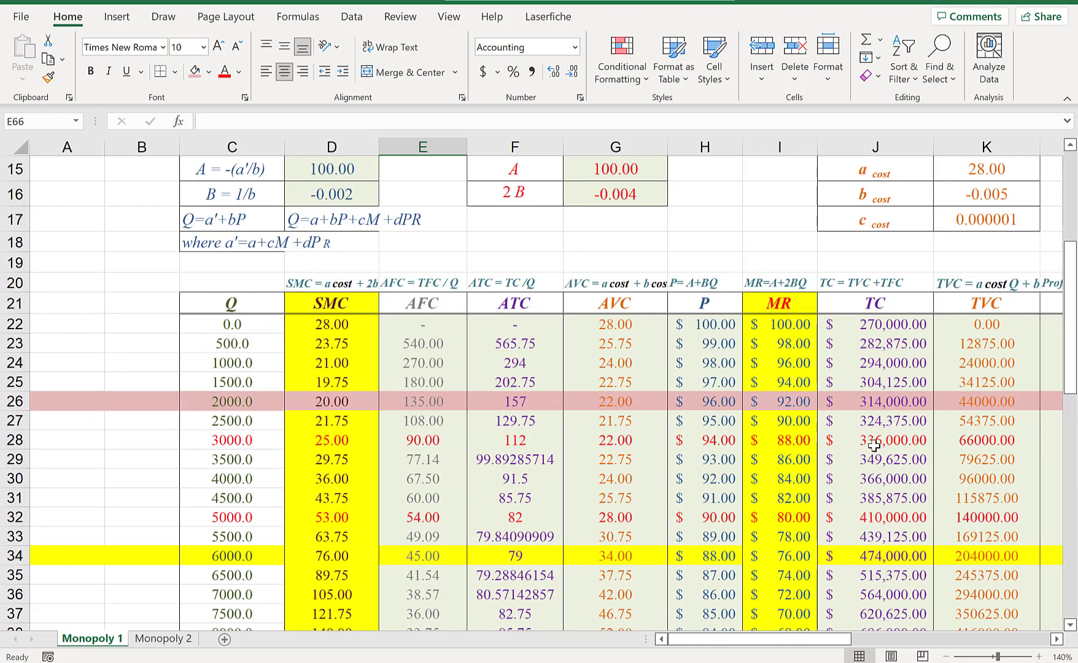
{"action": "left_click", "coordinate": [800, 323]}
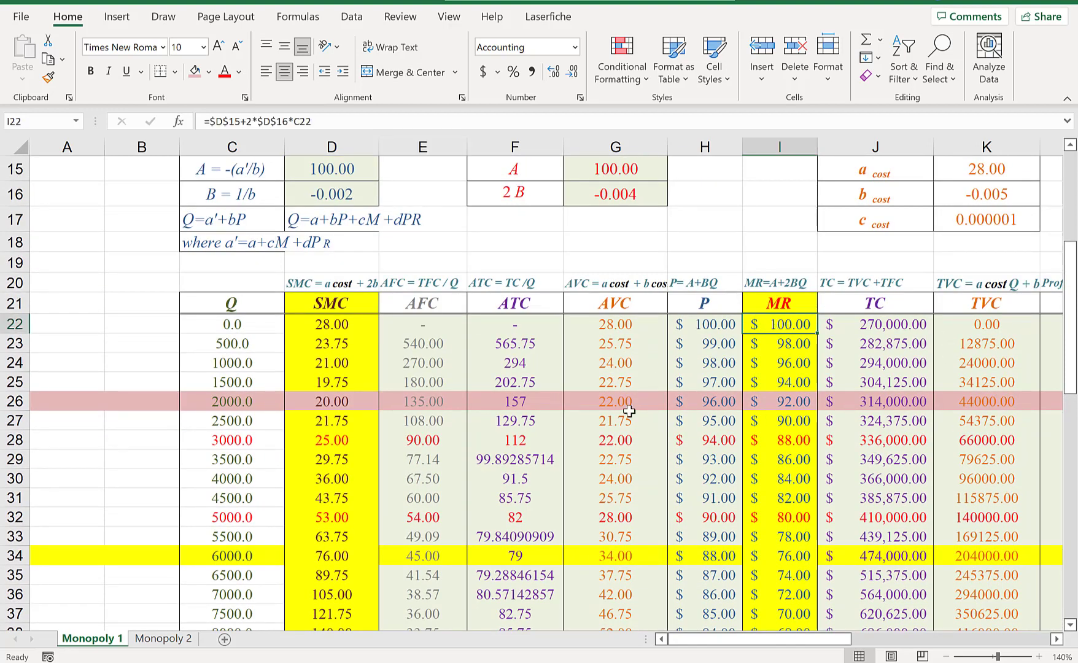
{"action": "scroll", "coordinate": [627, 415], "scroll_direction": "down", "scroll_amount": 4}
{"action": "scroll", "coordinate": [627, 416], "scroll_direction": "down", "scroll_amount": 7}
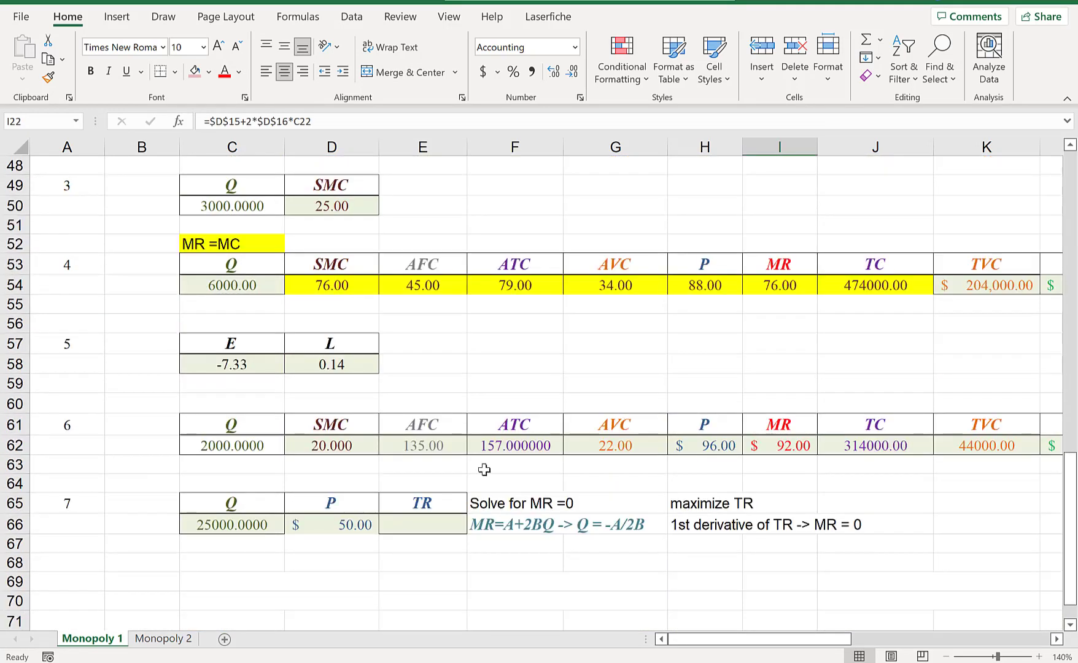
{"action": "left_click", "coordinate": [425, 524]}
{"action": "type", "text": "="}
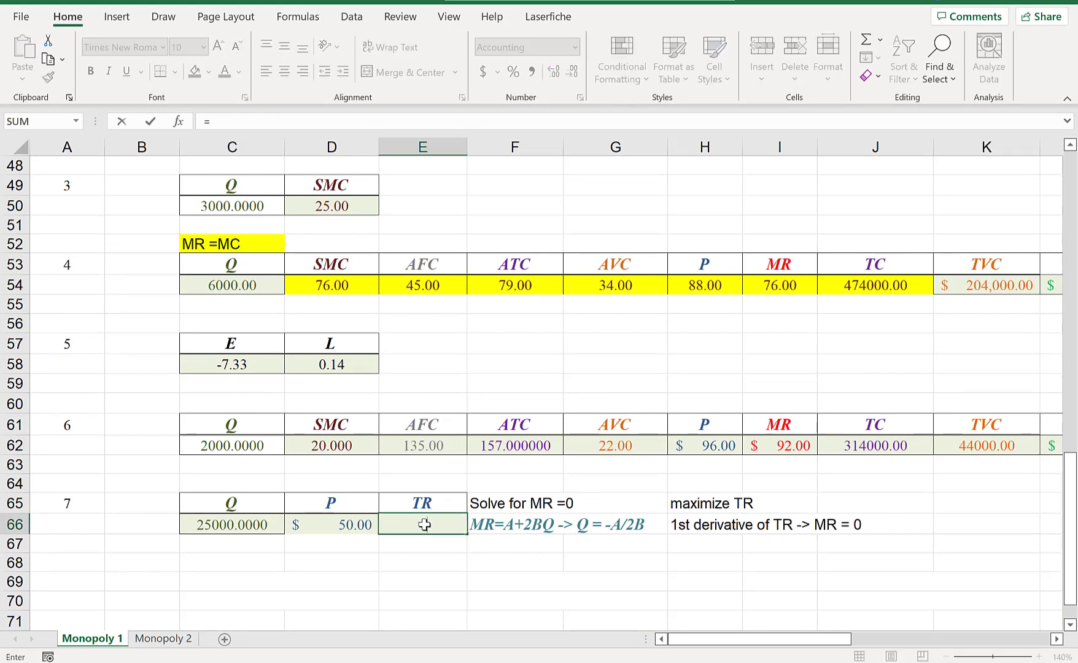
{"action": "left_click", "coordinate": [253, 526]}
{"action": "type", "text": "*"}
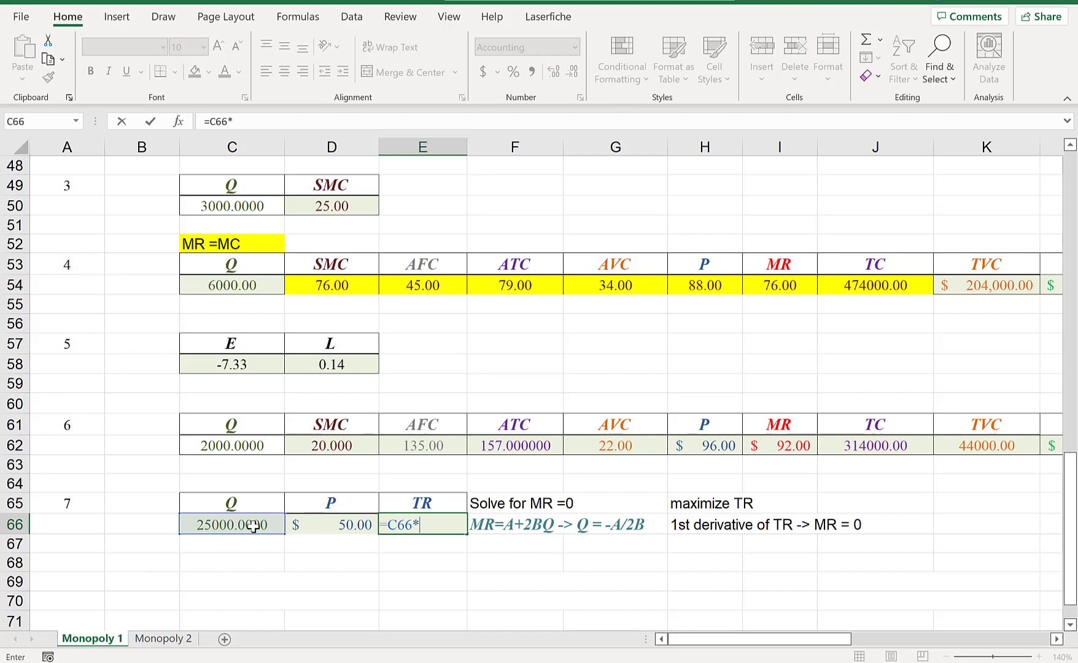
{"action": "left_click", "coordinate": [350, 530]}
{"action": "key", "text": "Return"}
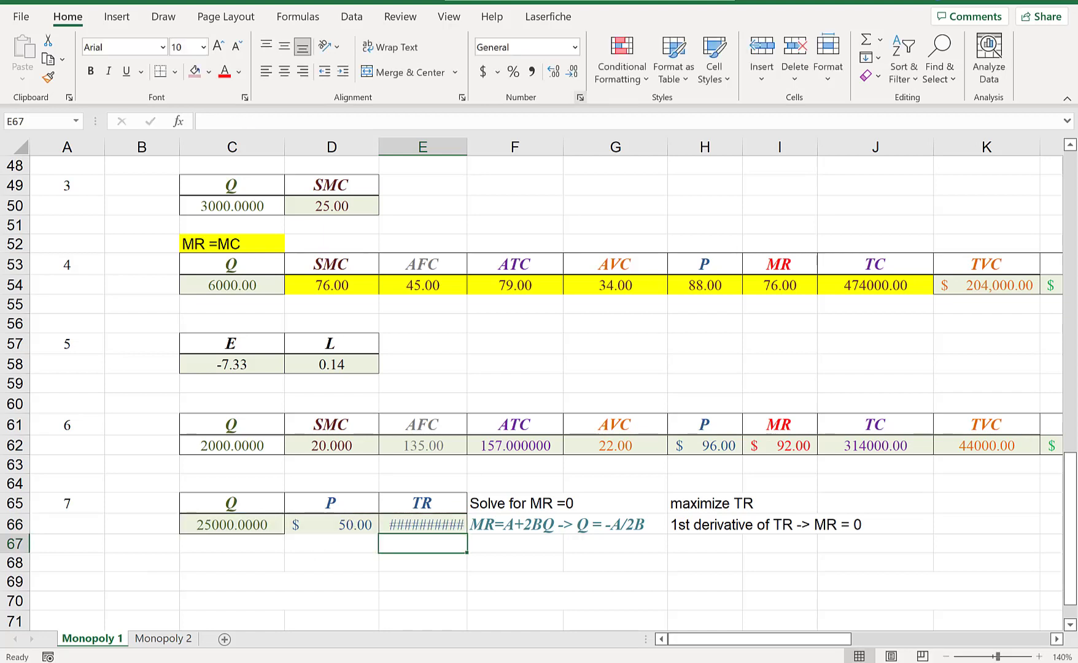
{"action": "double_click", "coordinate": [464, 144]}
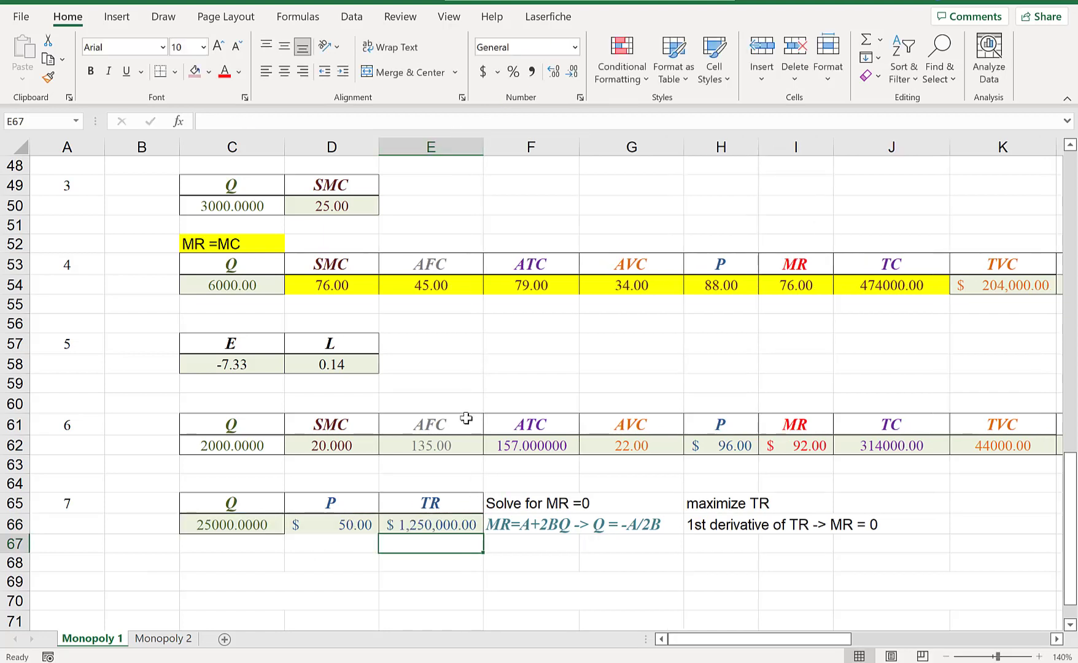
Check the total revenue in E66, switch to the Word document and select answer b of question 7 for comparison
{"action": "left_click", "coordinate": [459, 526]}
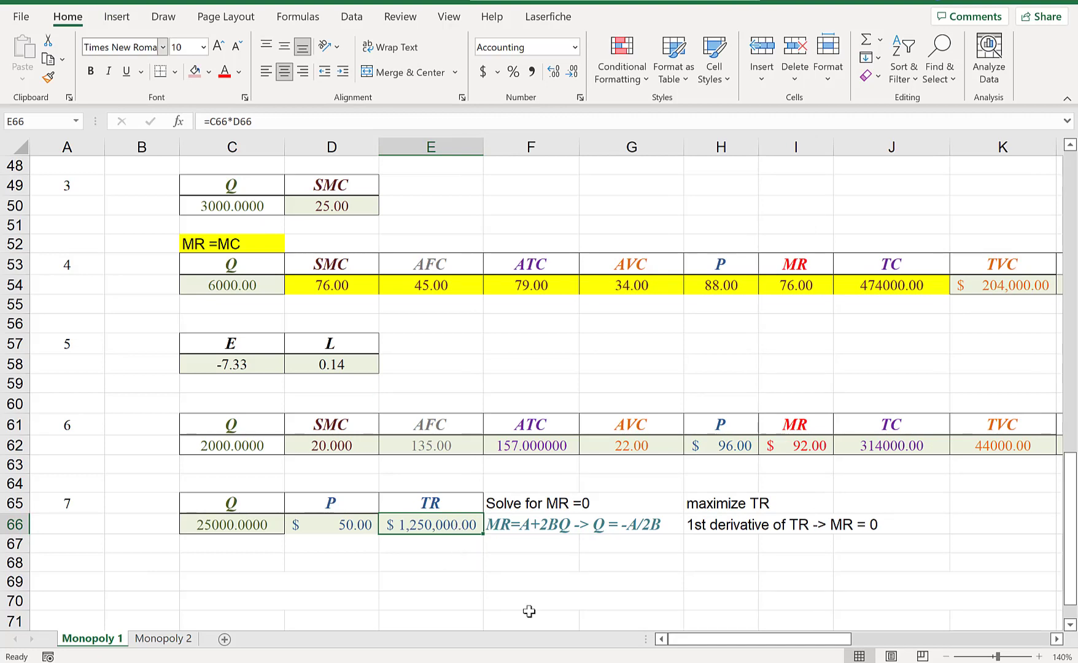
{"action": "left_click", "coordinate": [485, 662]}
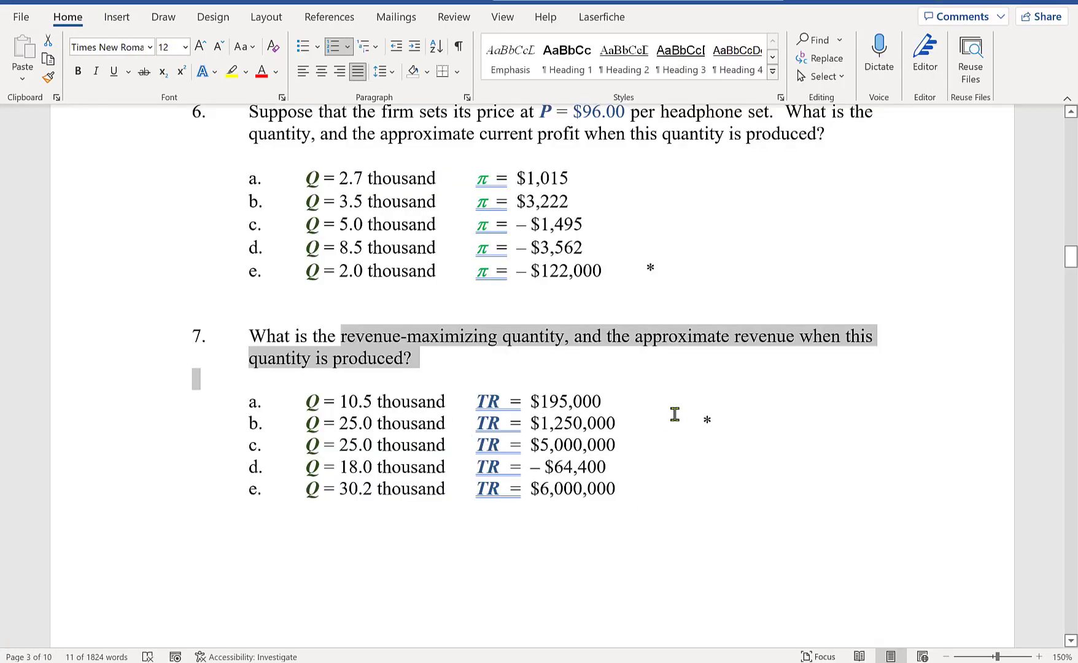
{"action": "left_click_drag", "start_coordinate": [663, 420], "coordinate": [278, 425]}
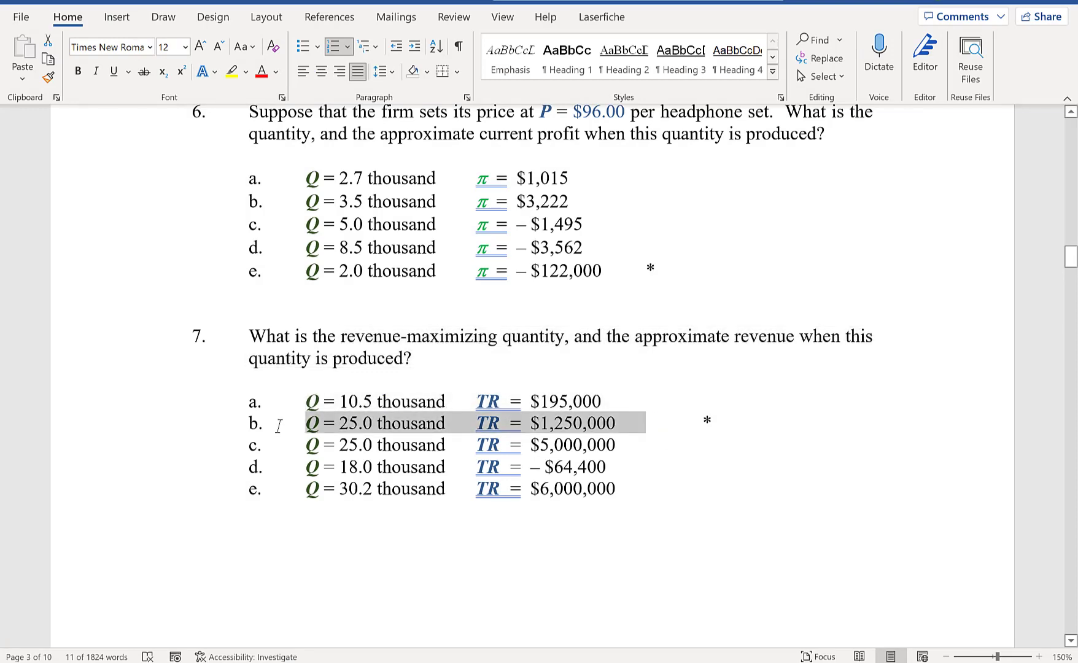
Read the Monopoly Part 2 introduction to question 8, examining what changes from questions 2 – 7
{"action": "scroll", "coordinate": [570, 564], "scroll_direction": "down", "scroll_amount": 9}
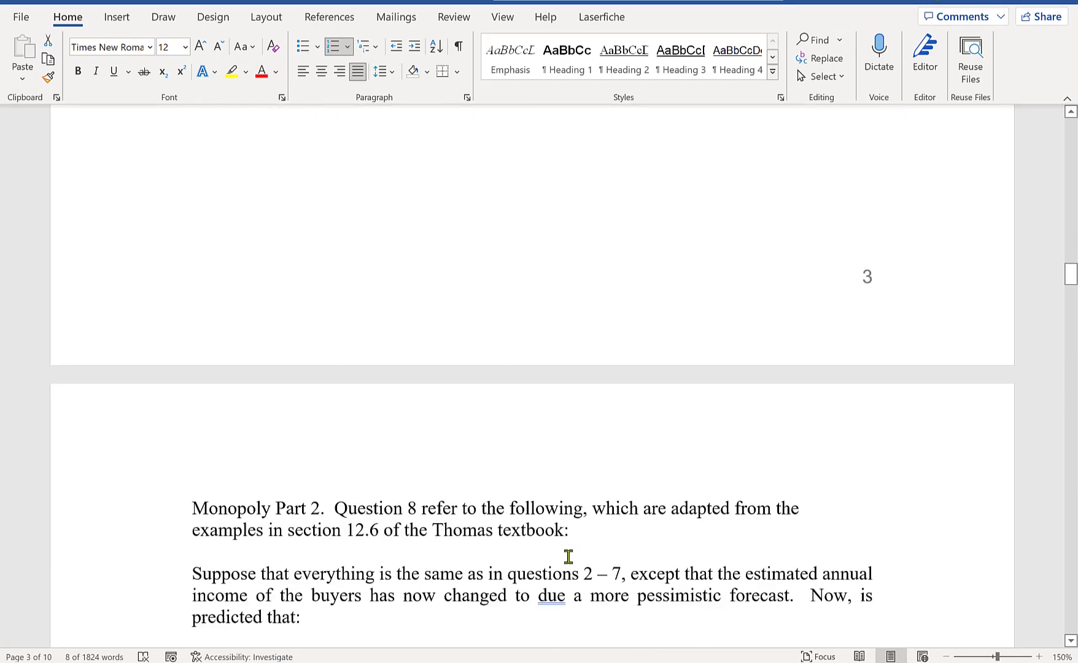
{"action": "scroll", "coordinate": [572, 554], "scroll_direction": "down", "scroll_amount": 1}
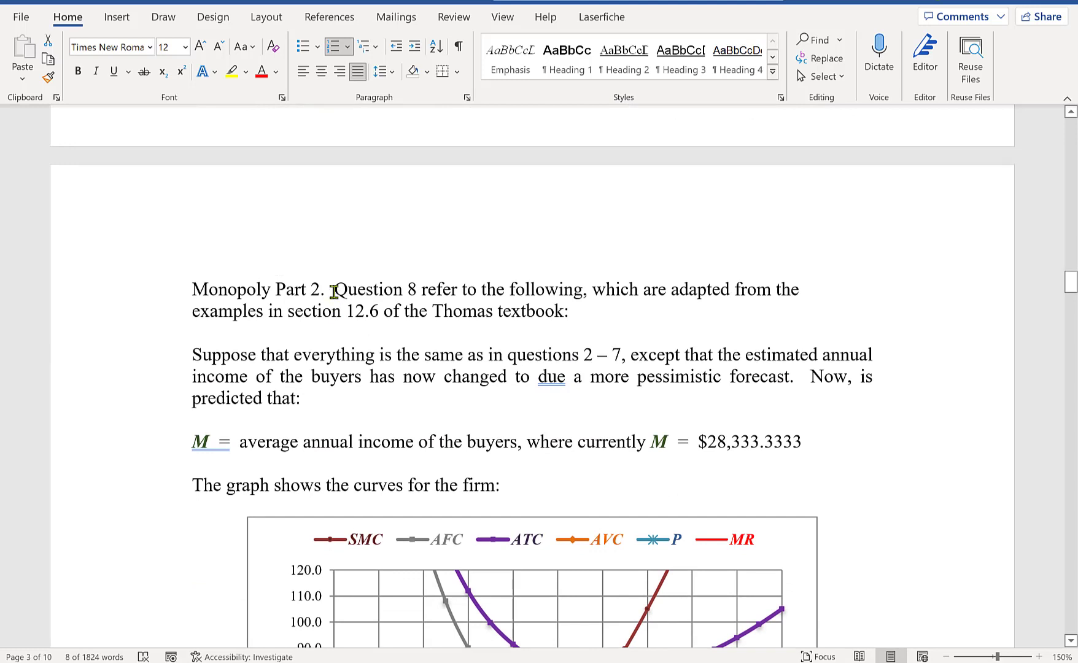
{"action": "left_click_drag", "start_coordinate": [333, 291], "coordinate": [291, 327]}
{"action": "left_click_drag", "start_coordinate": [203, 356], "coordinate": [633, 409]}
{"action": "left_click", "coordinate": [633, 409]}
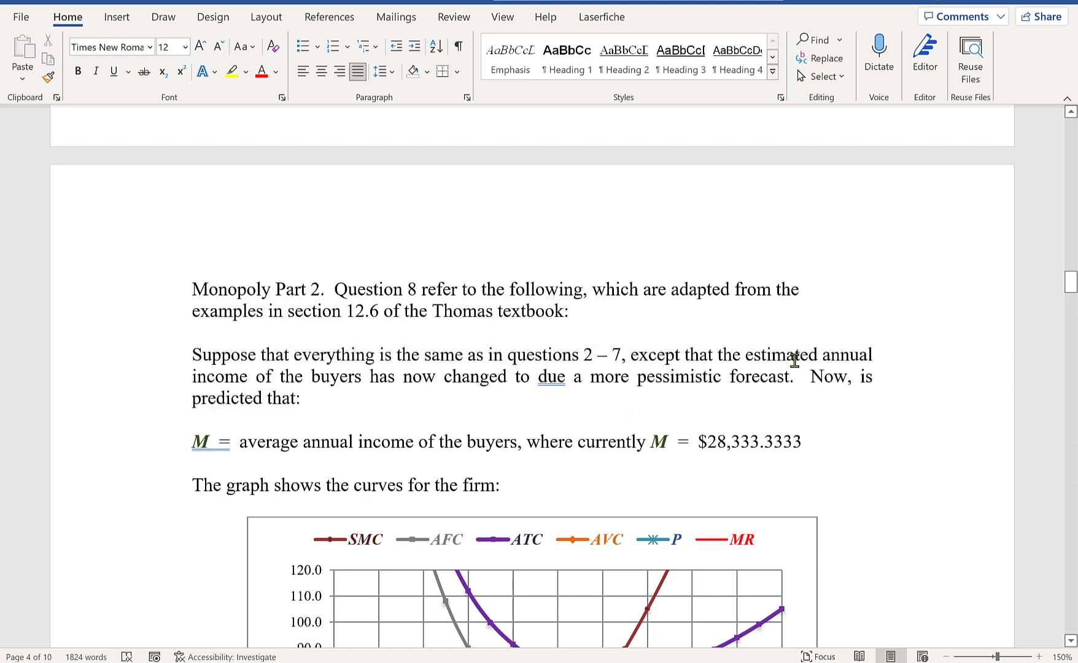
Compare the buyers' average annual income M given in Monopoly Part 2 with the value stated for questions 2 – 7
{"action": "left_click_drag", "start_coordinate": [794, 359], "coordinate": [534, 377]}
{"action": "left_click", "coordinate": [425, 400]}
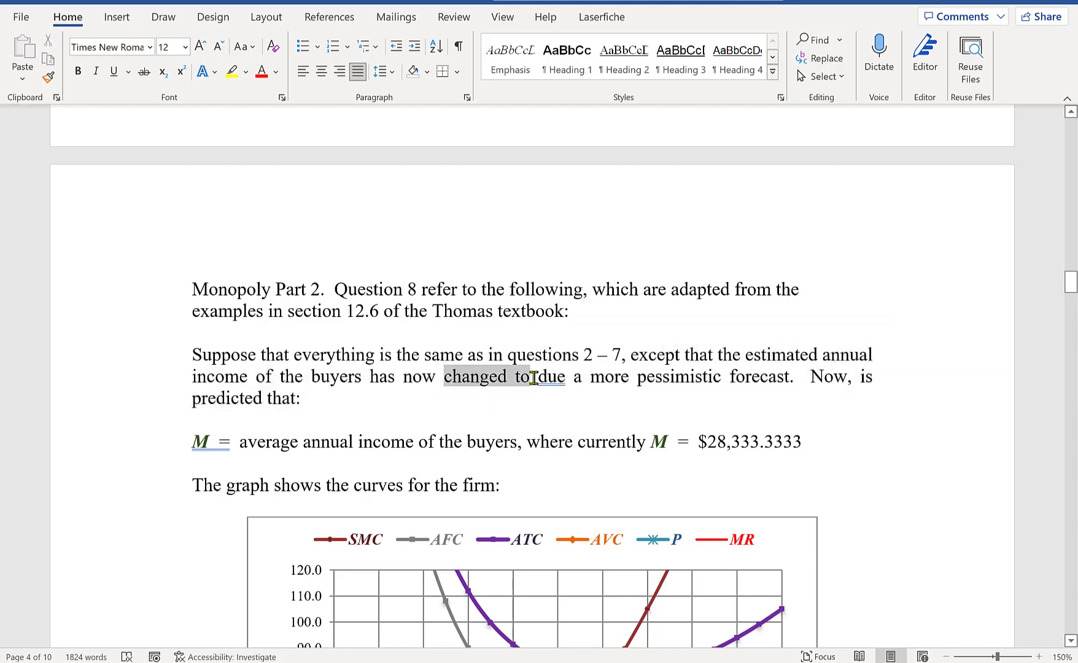
{"action": "left_click_drag", "start_coordinate": [822, 440], "coordinate": [660, 448]}
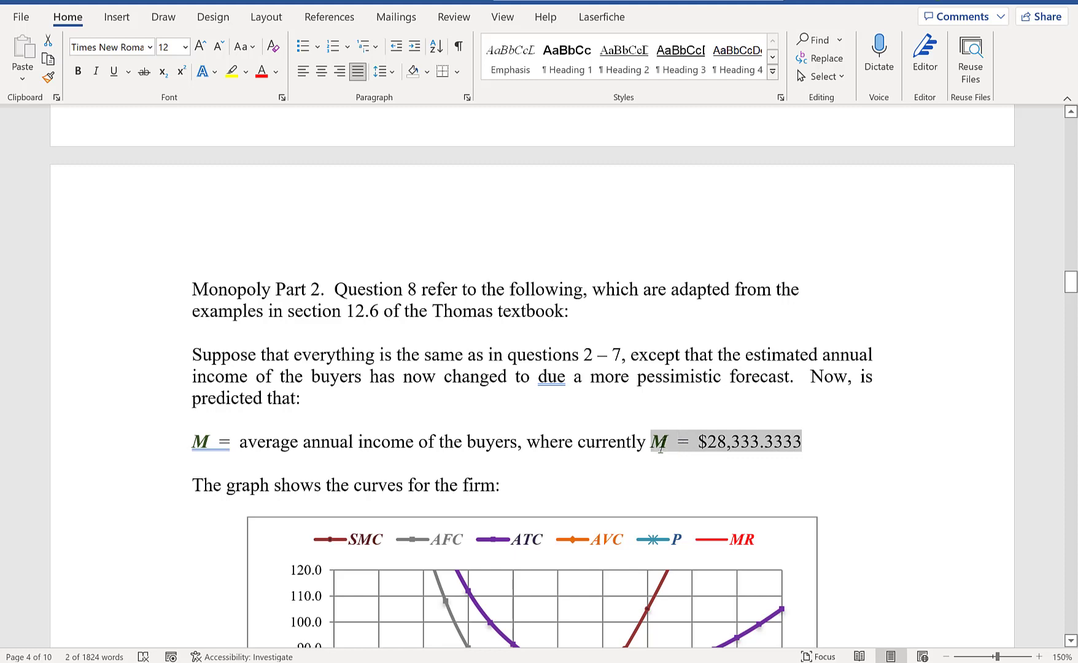
{"action": "left_click_drag", "start_coordinate": [505, 373], "coordinate": [743, 385]}
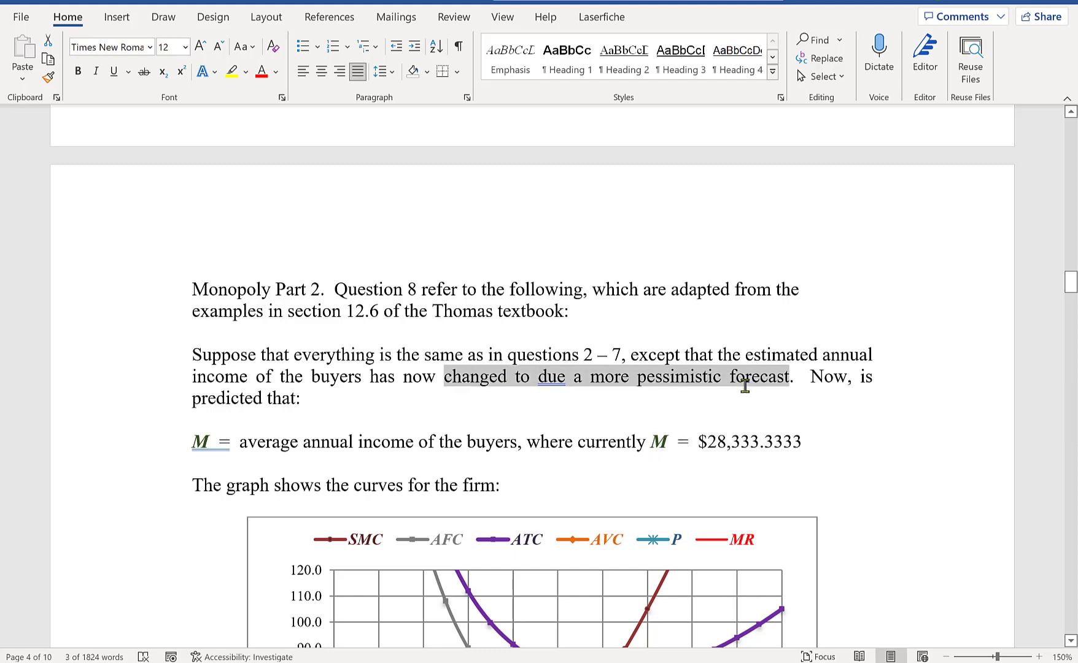
{"action": "scroll", "coordinate": [731, 436], "scroll_direction": "up", "scroll_amount": 20}
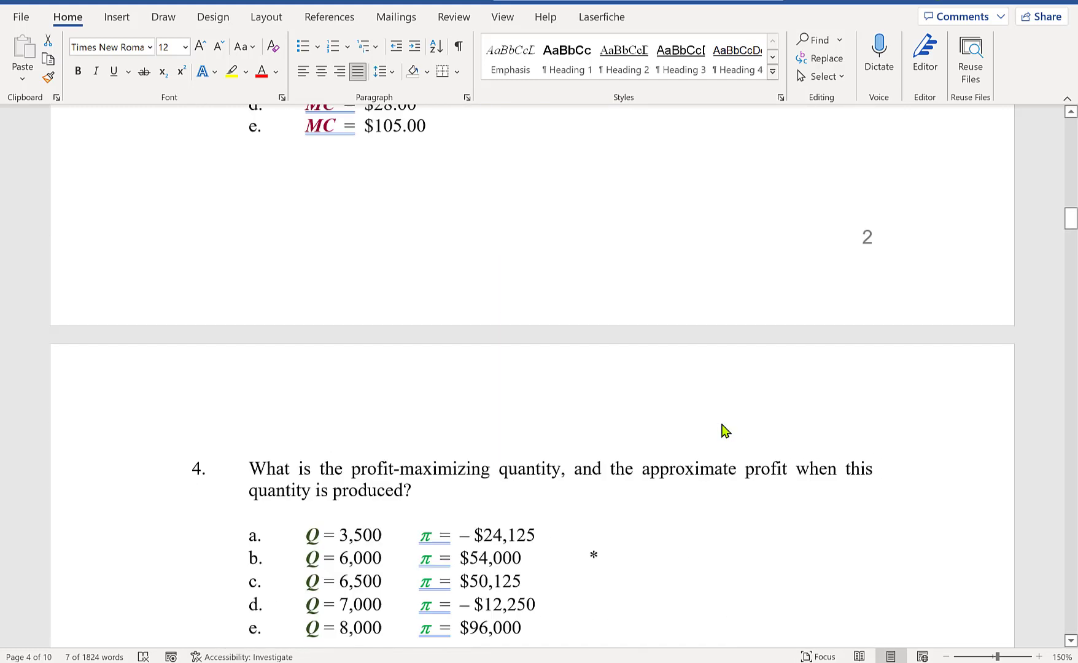
{"action": "scroll", "coordinate": [719, 423], "scroll_direction": "up", "scroll_amount": 20}
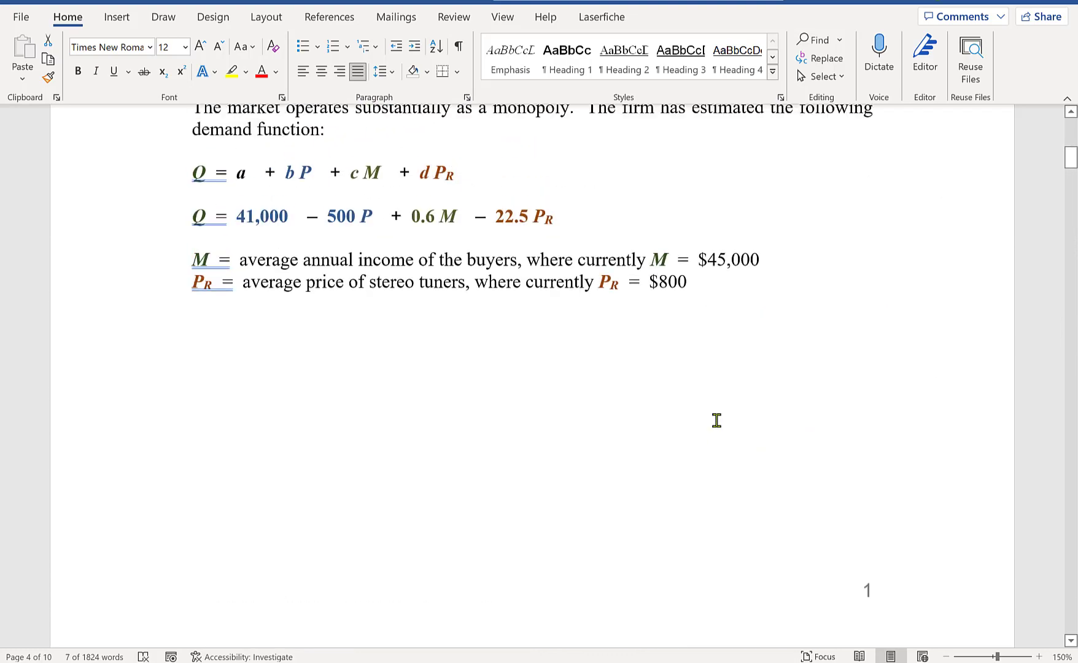
{"action": "left_click_drag", "start_coordinate": [690, 274], "coordinate": [766, 250]}
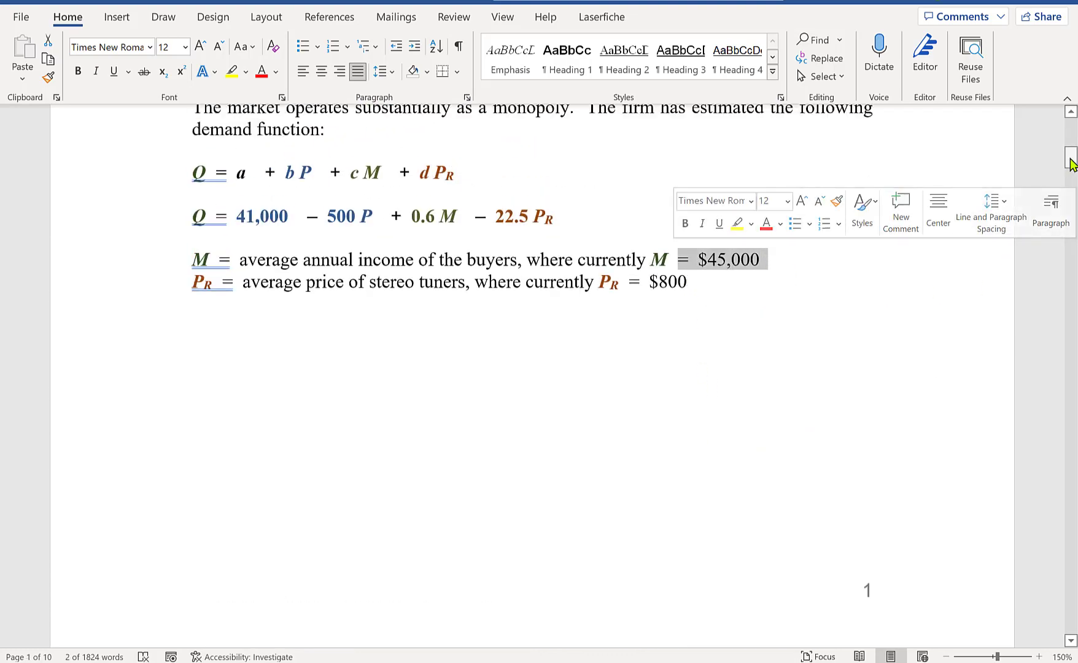
{"action": "left_click_drag", "start_coordinate": [1070, 161], "coordinate": [1039, 279]}
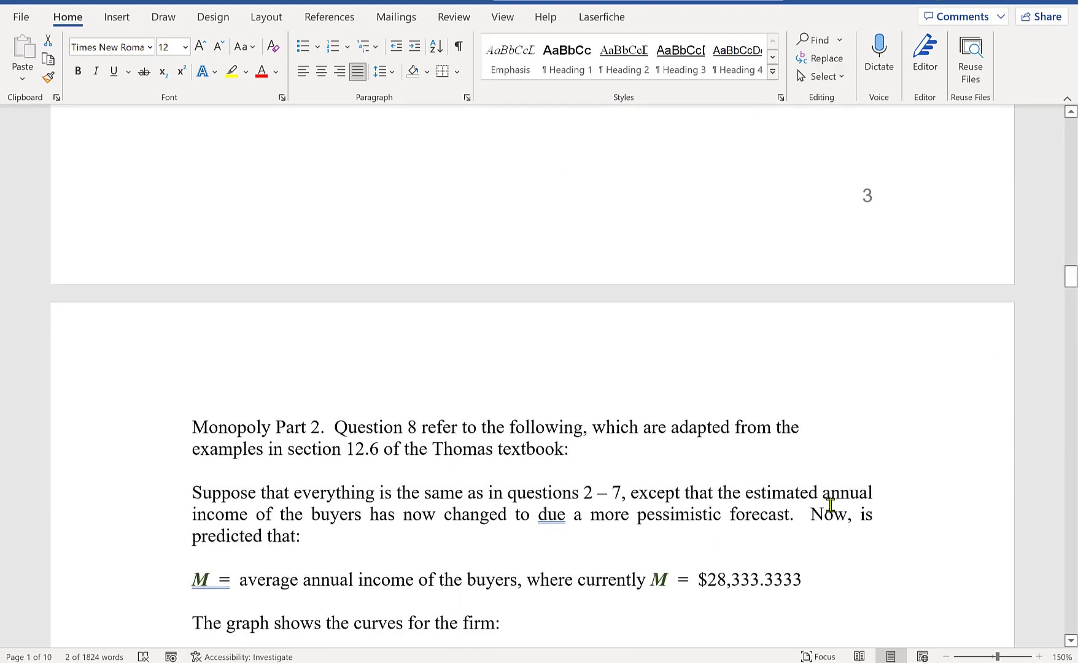
{"action": "scroll", "coordinate": [837, 509], "scroll_direction": "down", "scroll_amount": 1}
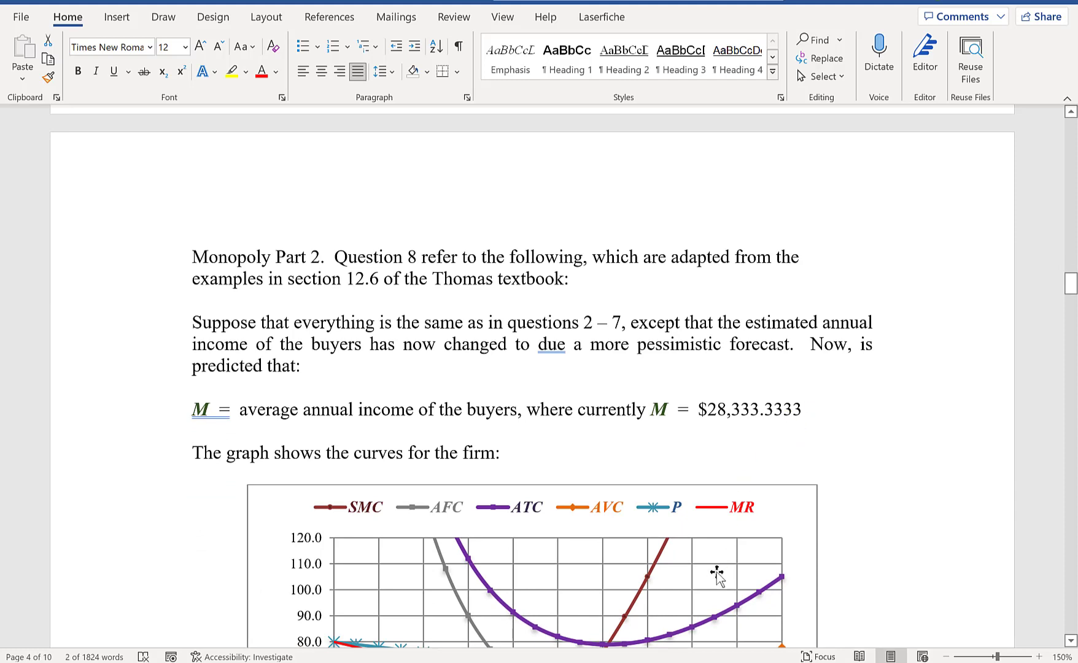
Switch to the Excel workbook and copy the entire Monopoly 1 sheet into a new worksheet starting at A1
{"action": "key", "text": "alt+Tab"}
{"action": "left_click", "coordinate": [173, 639]}
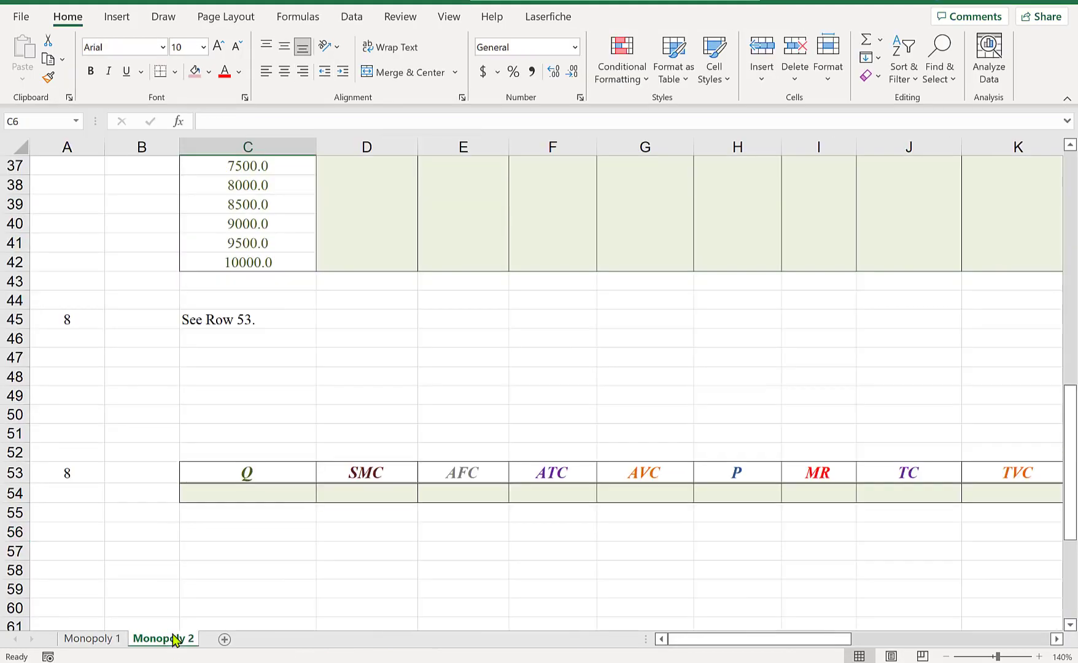
{"action": "left_click", "coordinate": [105, 640]}
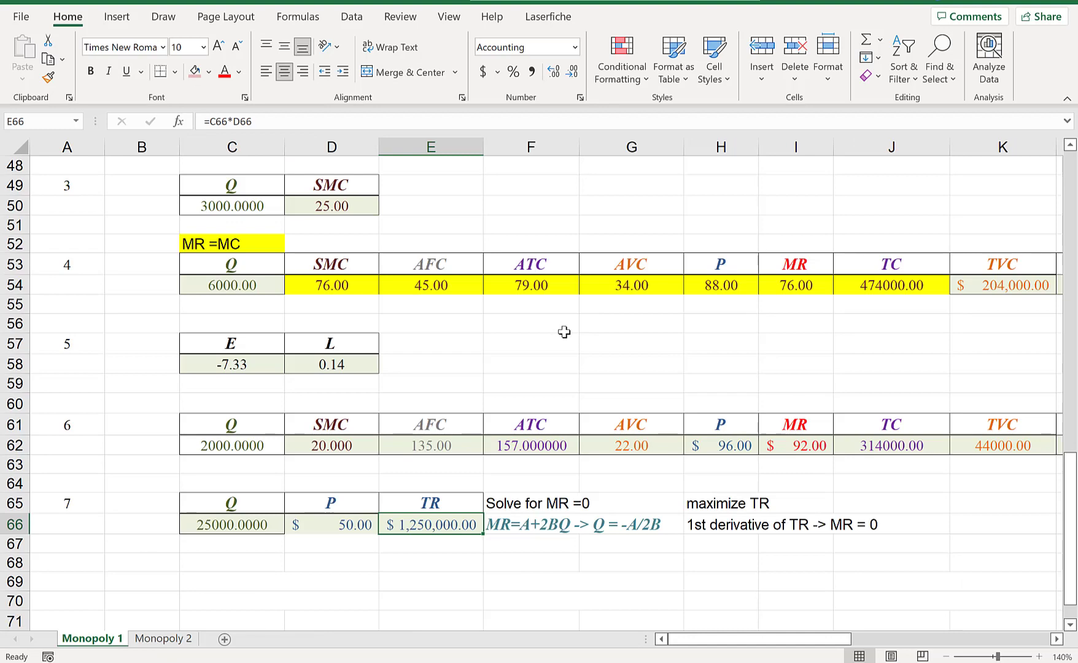
{"action": "key", "text": "ctrl+a"}
{"action": "key", "text": "ctrl+a"}
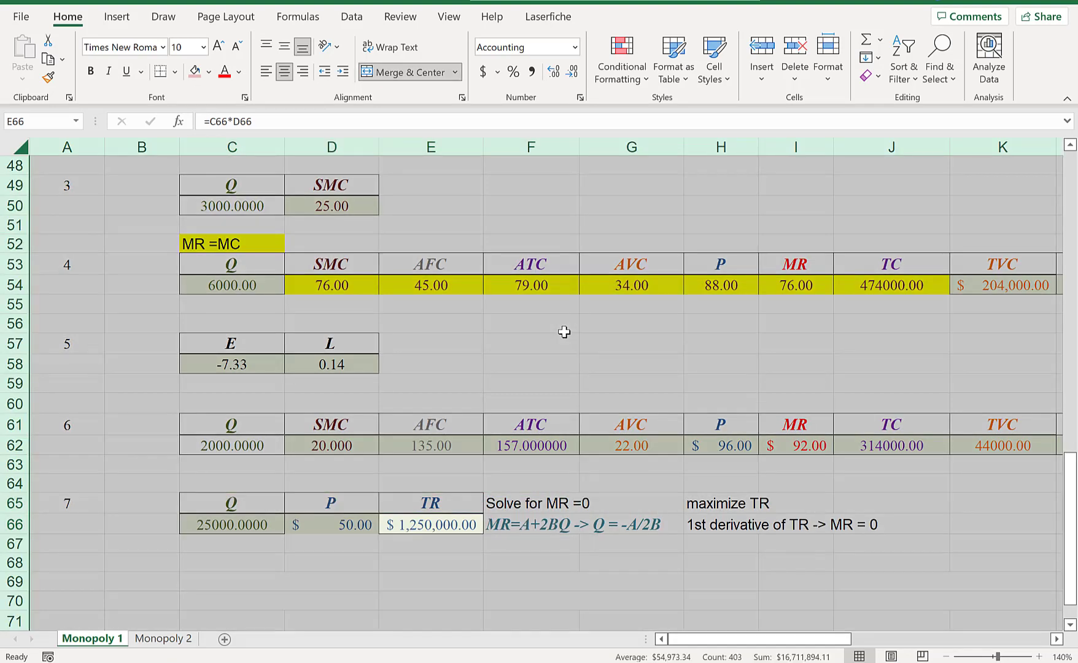
{"action": "key", "text": "ctrl+c"}
{"action": "left_click", "coordinate": [224, 639]}
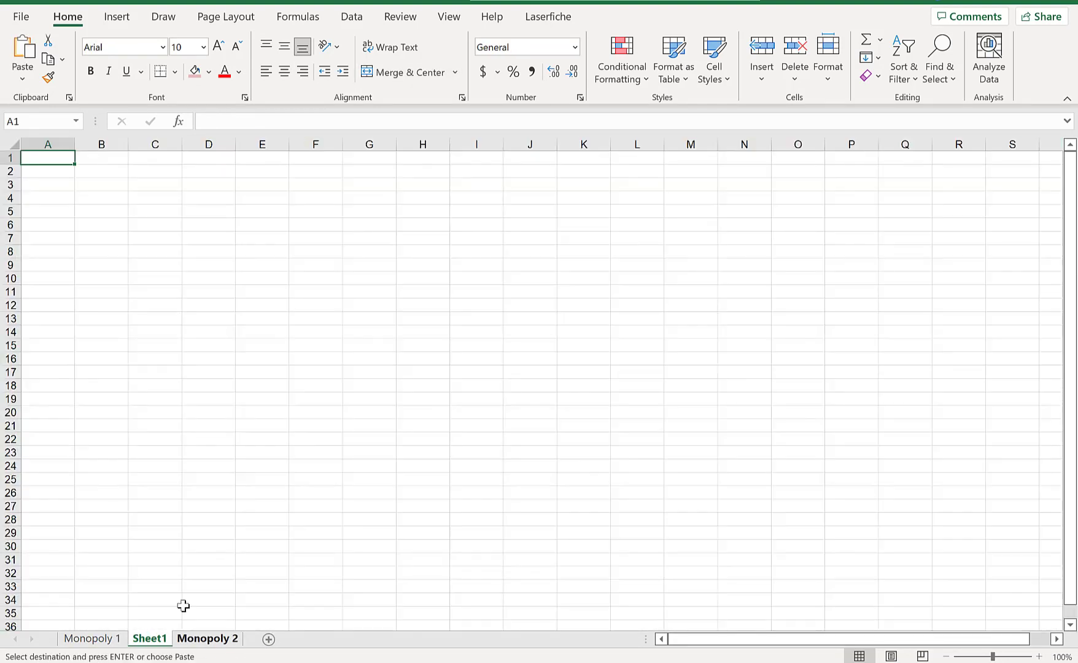
{"action": "key", "text": "ctrl+v"}
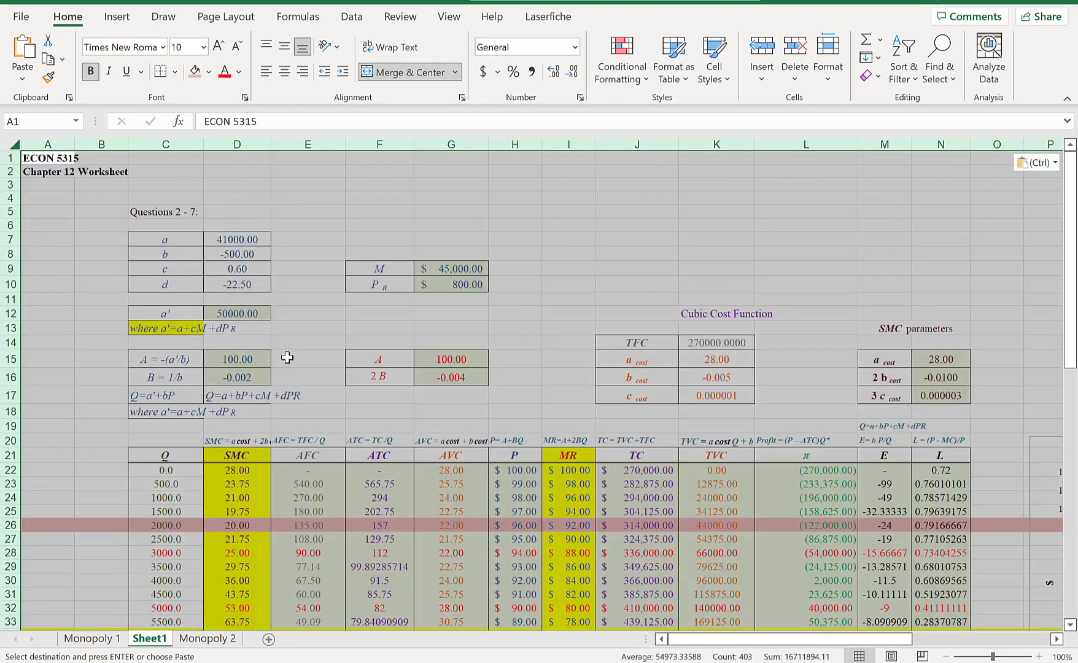
{"action": "left_click", "coordinate": [532, 316]}
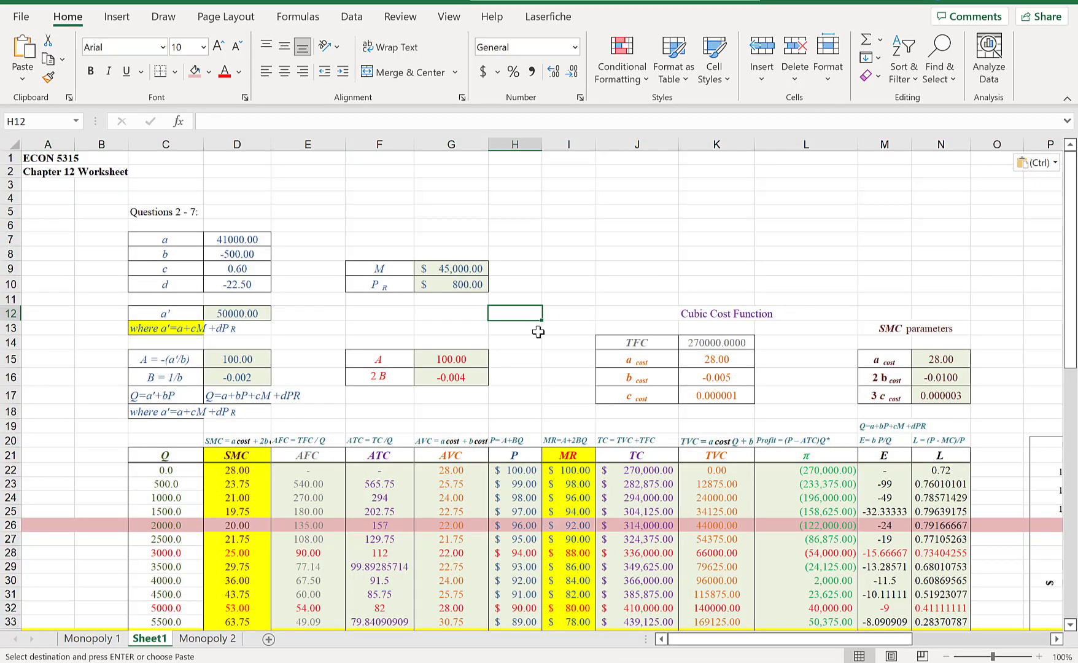
Copy the new income M from the Word document into G9 of Sheet1, setting it to 28,333.3333
{"action": "left_click", "coordinate": [458, 265]}
{"action": "scroll", "coordinate": [502, 343], "scroll_direction": "up", "scroll_amount": 2}
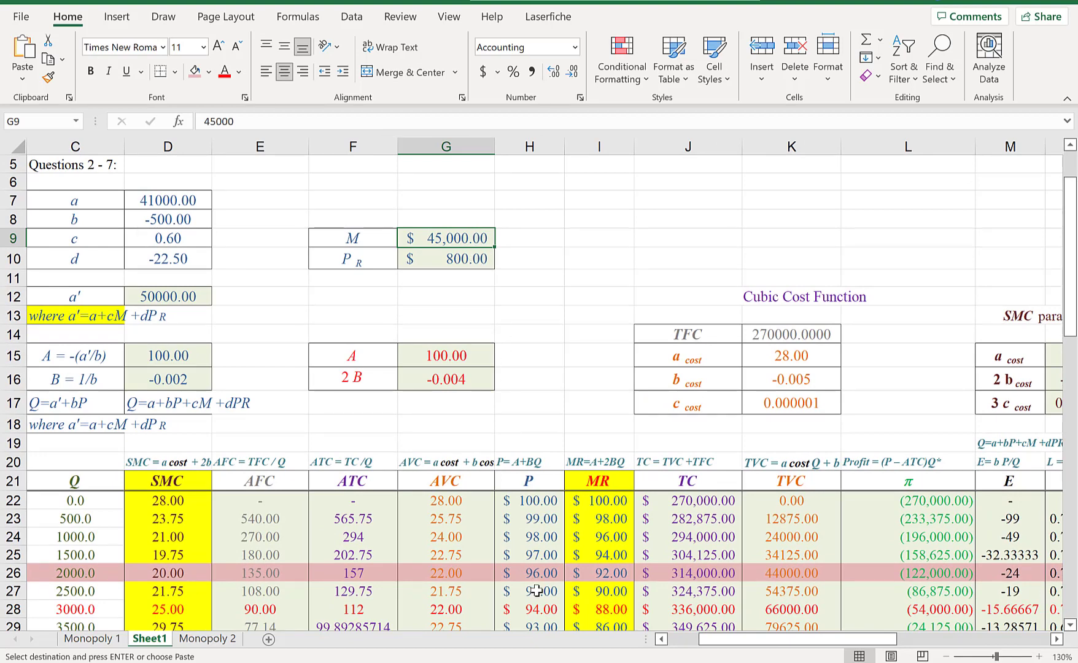
{"action": "key", "text": "alt+Tab"}
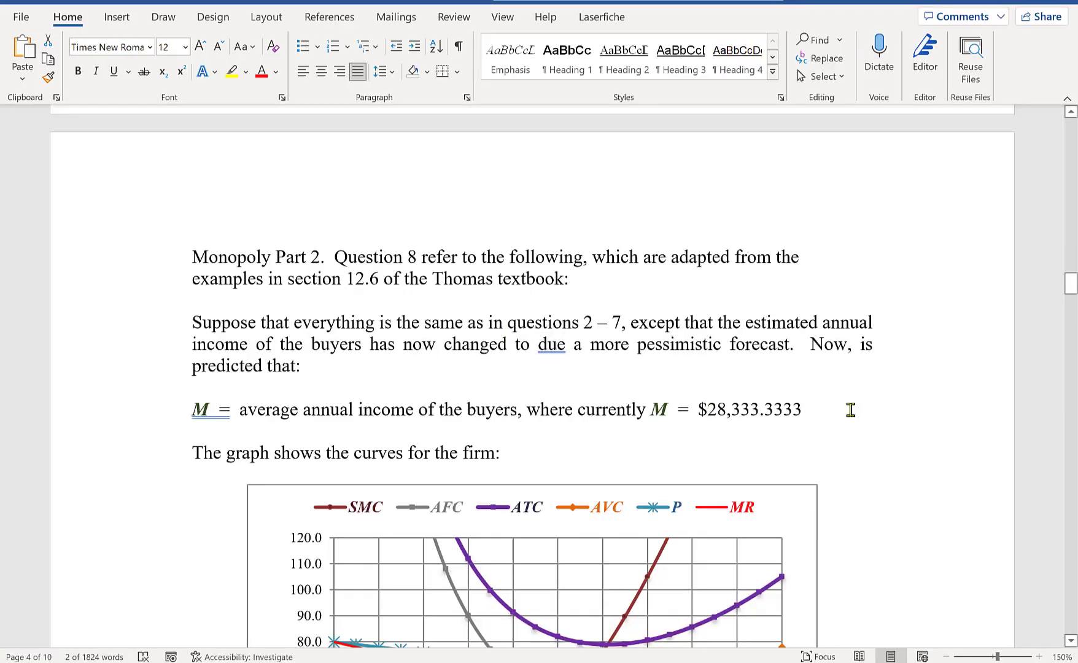
{"action": "left_click_drag", "start_coordinate": [816, 408], "coordinate": [708, 410]}
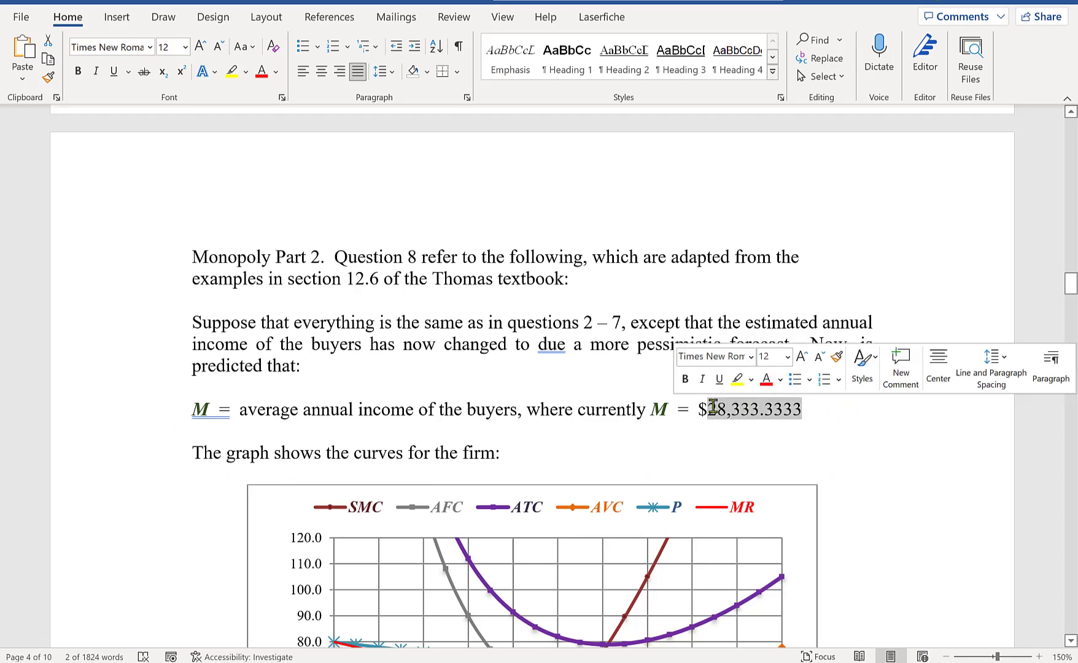
{"action": "left_click", "coordinate": [561, 661]}
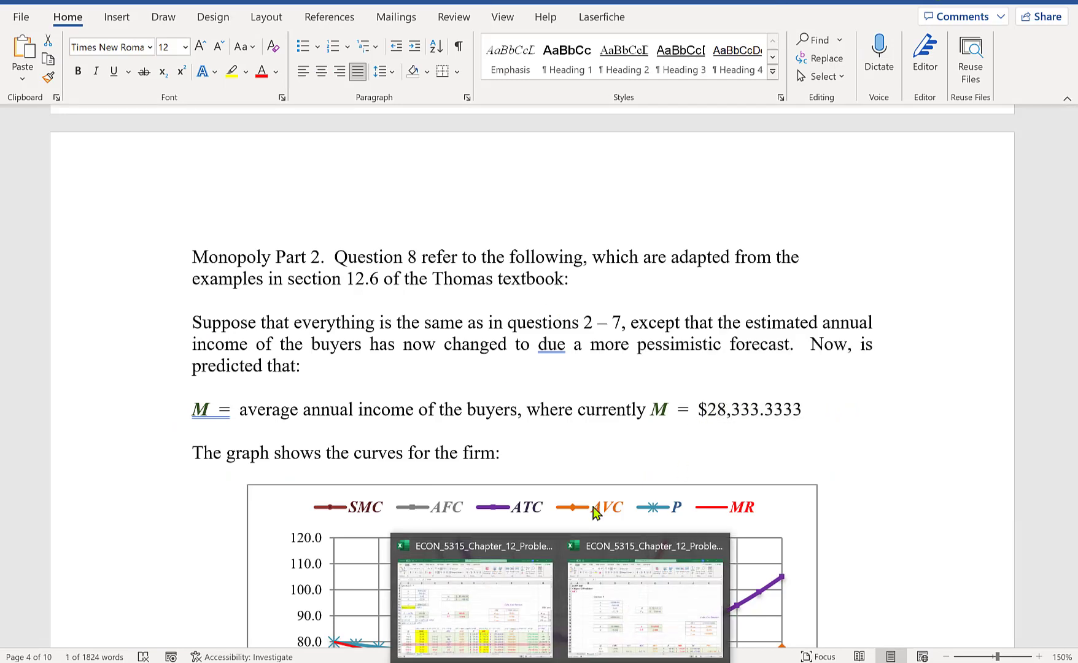
{"action": "left_click", "coordinate": [501, 606]}
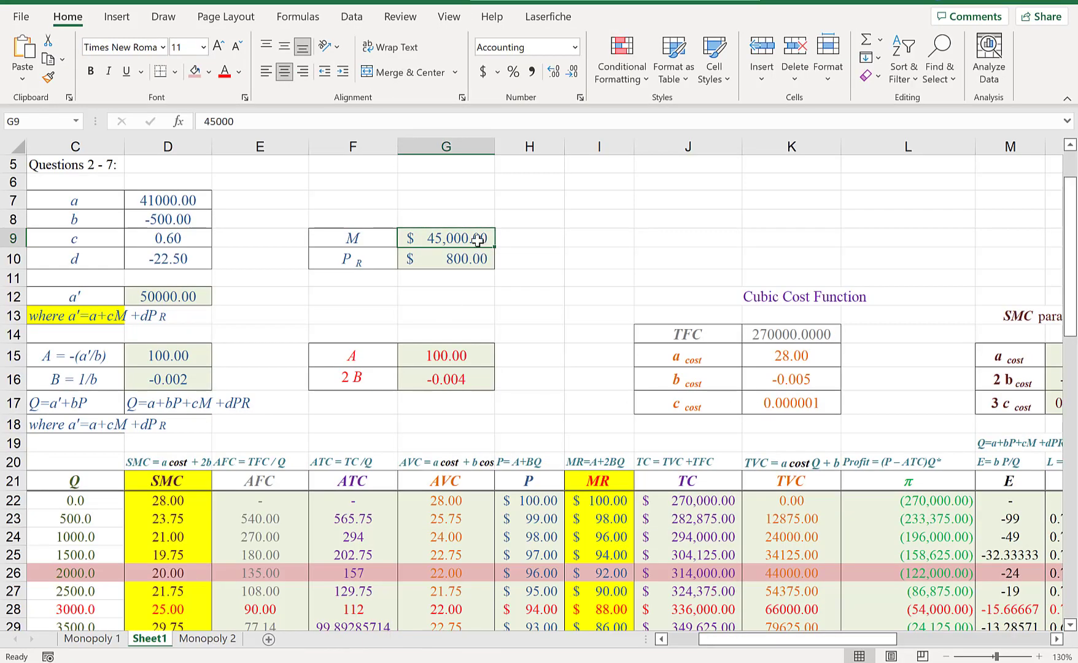
{"action": "key", "text": "ctrl+v"}
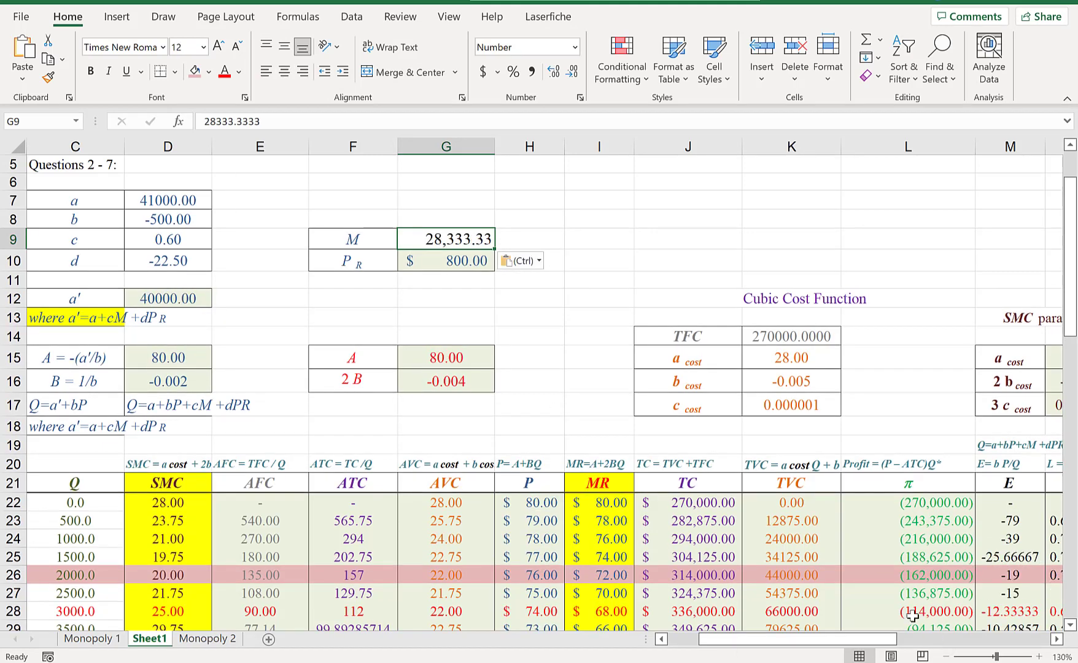
Delete the contents of the old question 2 – 7 answer tables on Sheet1, from row 44 down
{"action": "left_click_drag", "start_coordinate": [867, 636], "coordinate": [750, 644]}
{"action": "scroll", "coordinate": [609, 431], "scroll_direction": "down", "scroll_amount": 3}
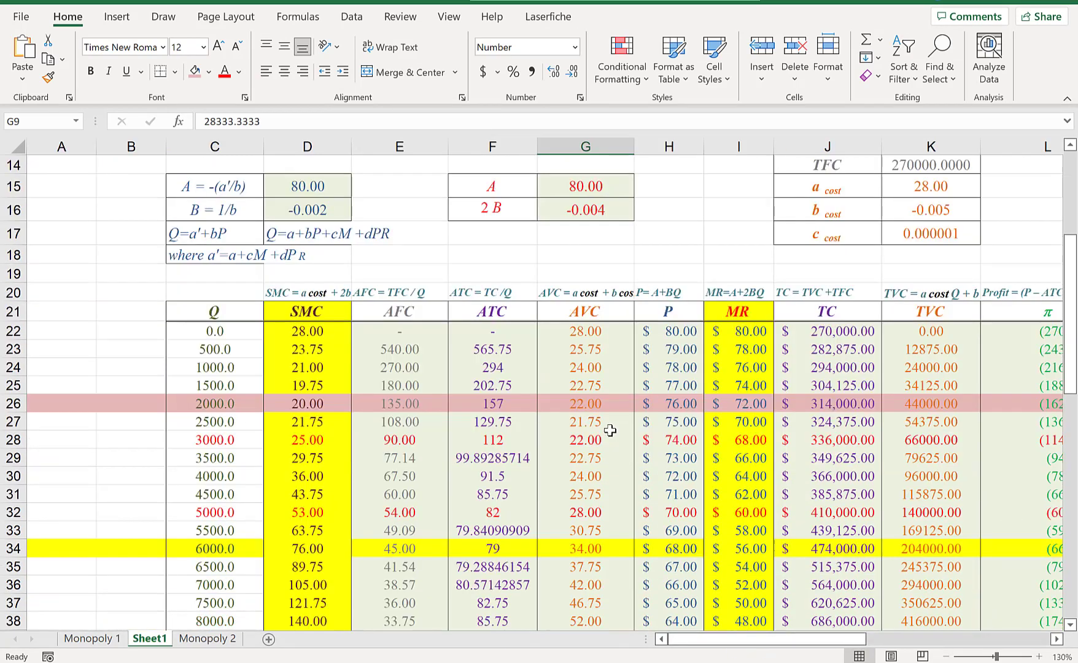
{"action": "scroll", "coordinate": [609, 430], "scroll_direction": "down", "scroll_amount": 6}
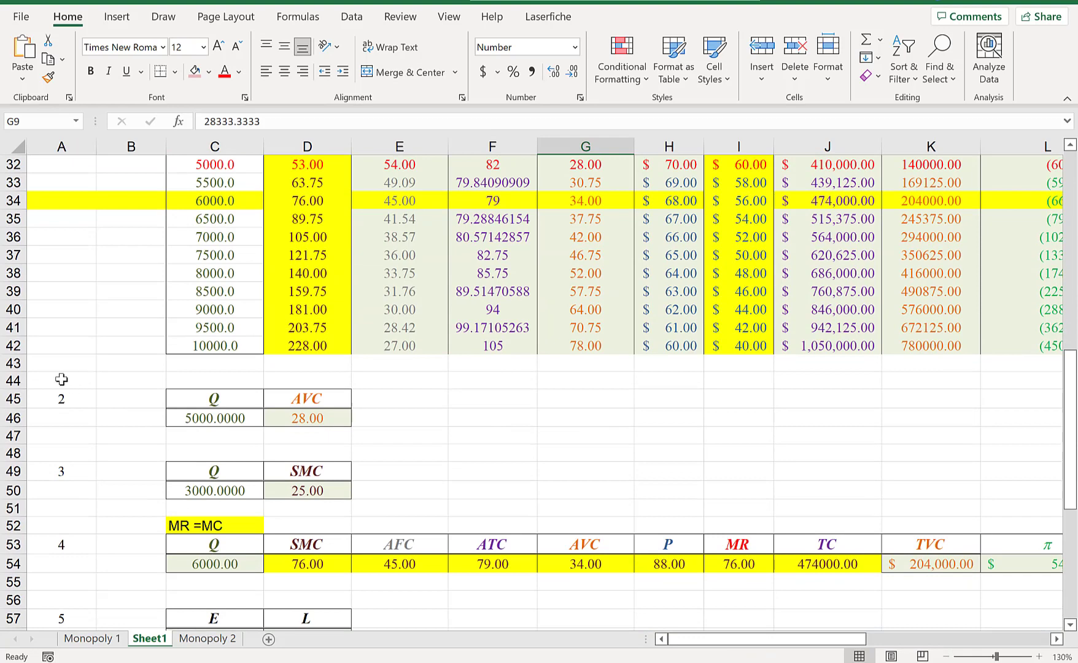
{"action": "left_click_drag", "start_coordinate": [61, 379], "coordinate": [1070, 548]}
{"action": "key", "text": "Delete"}
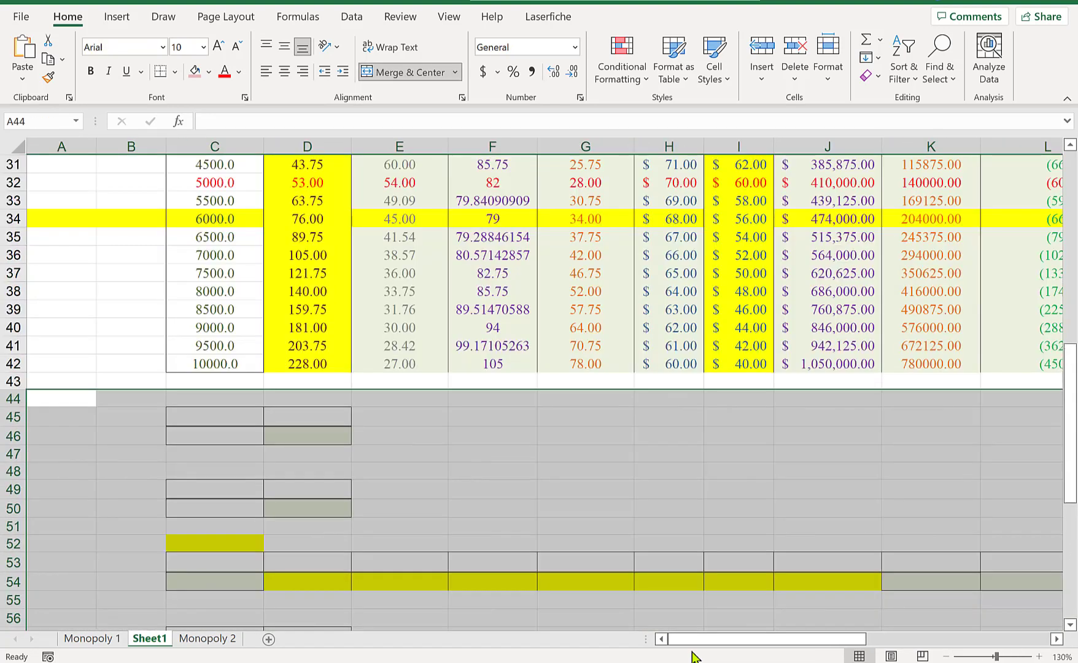
Remove the cell fills and all borders from the cleared answer area below row 43 on Sheet1
{"action": "left_click", "coordinate": [209, 71]}
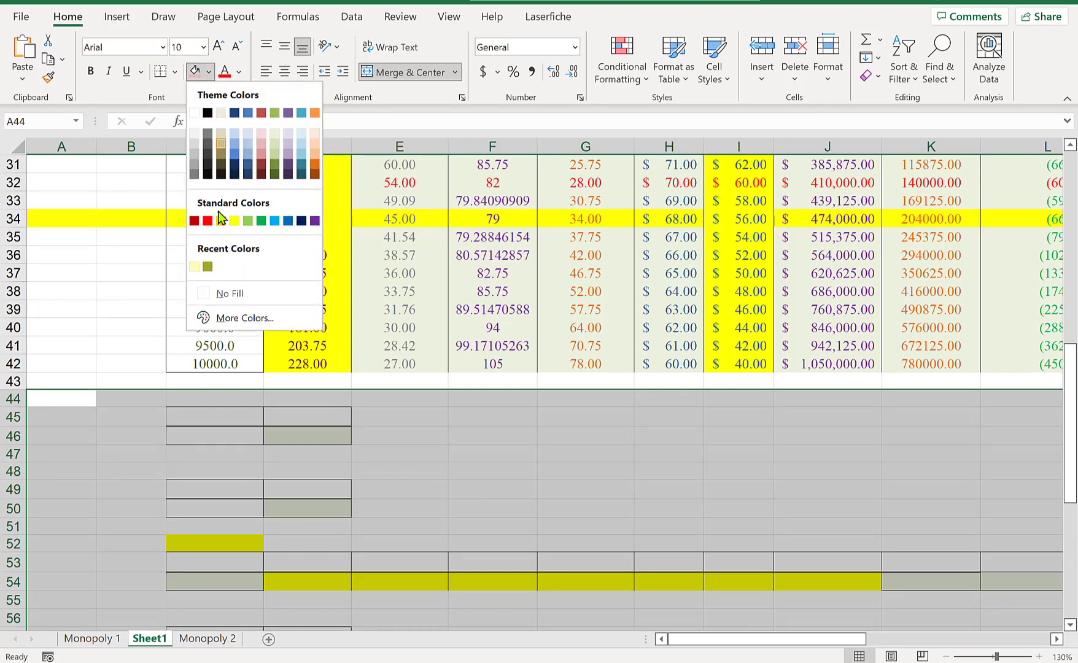
{"action": "left_click", "coordinate": [231, 293]}
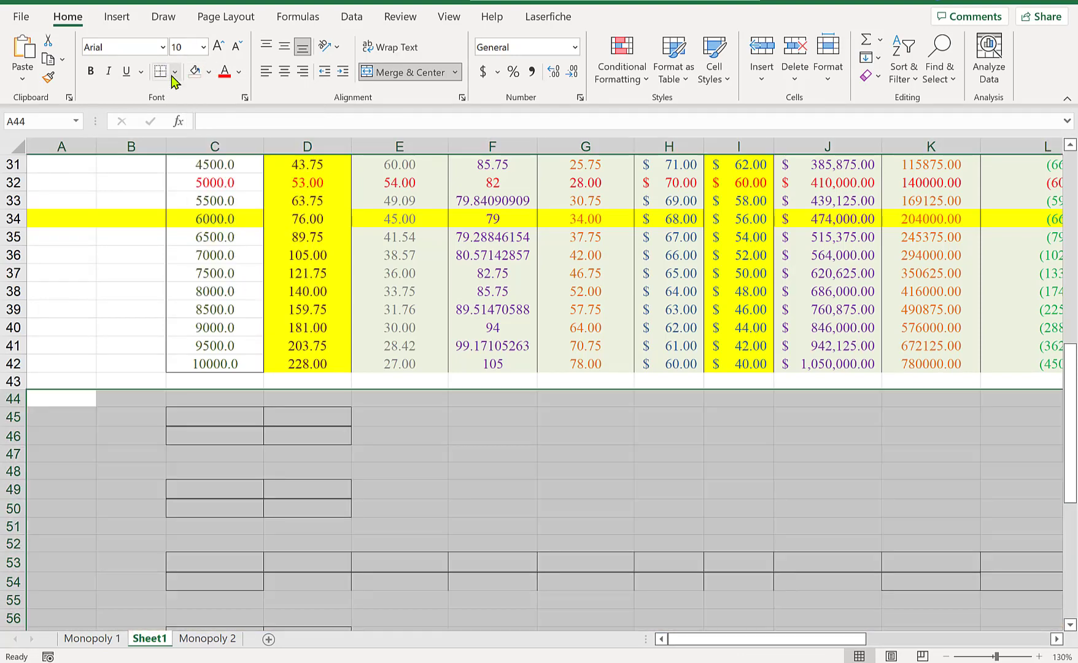
{"action": "left_click", "coordinate": [174, 72]}
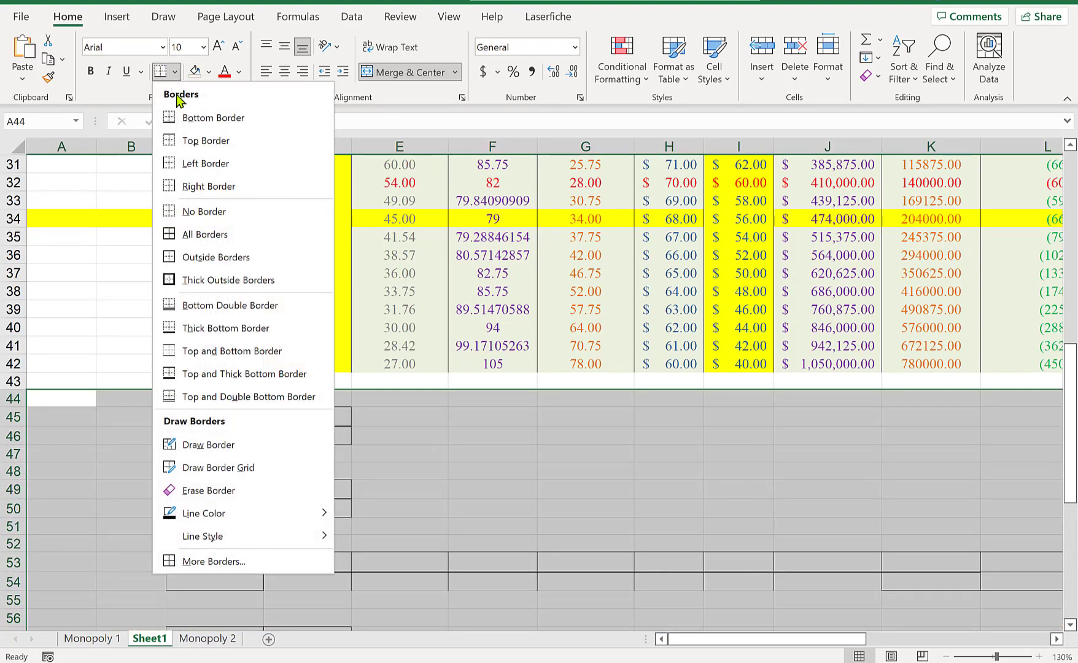
{"action": "left_click", "coordinate": [225, 215]}
{"action": "left_click", "coordinate": [494, 430]}
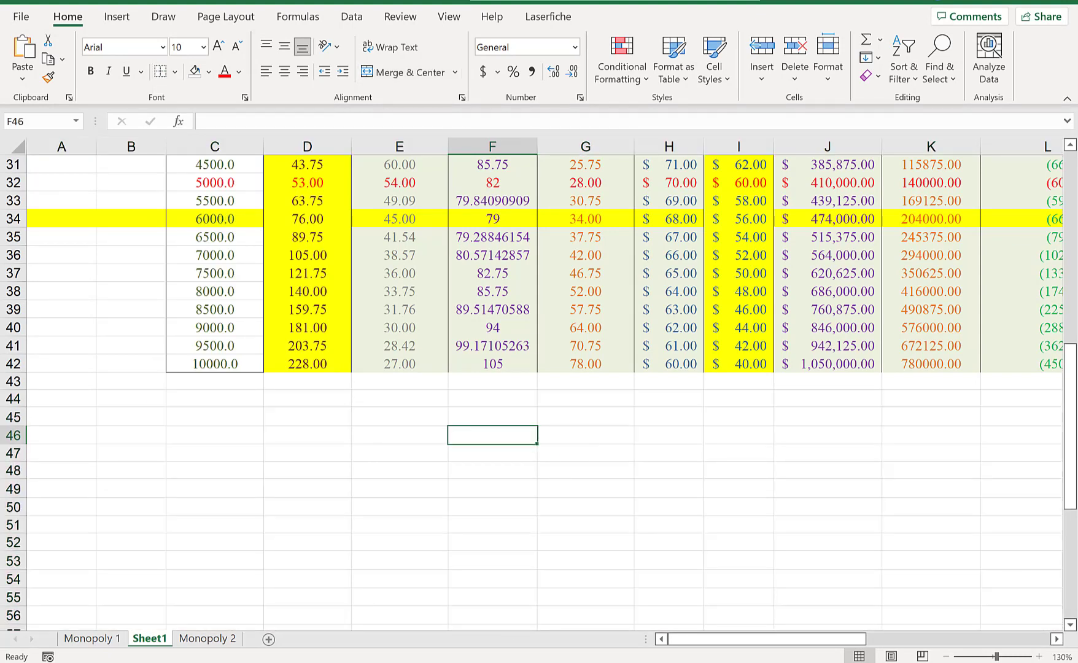
Switch to the Word document and read question 8 on the profit-maximizing quantity and approximate profit, including its answer choices
{"action": "key", "text": "alt+Tab"}
{"action": "scroll", "coordinate": [579, 434], "scroll_direction": "down", "scroll_amount": 10}
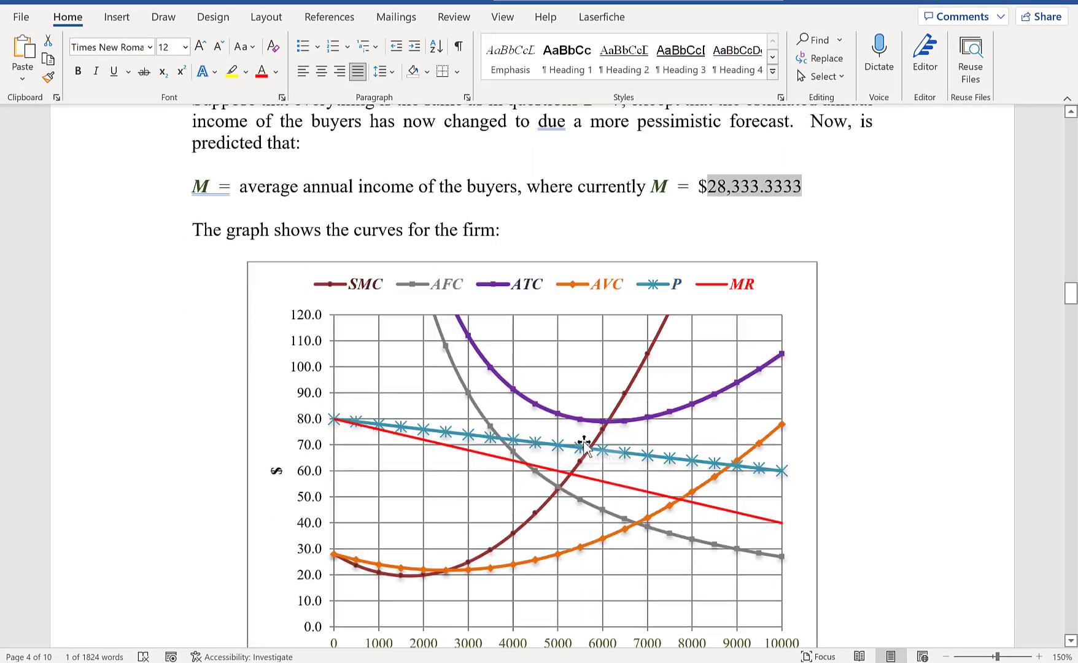
{"action": "scroll", "coordinate": [584, 446], "scroll_direction": "down", "scroll_amount": 3}
{"action": "left_click_drag", "start_coordinate": [339, 196], "coordinate": [461, 235]}
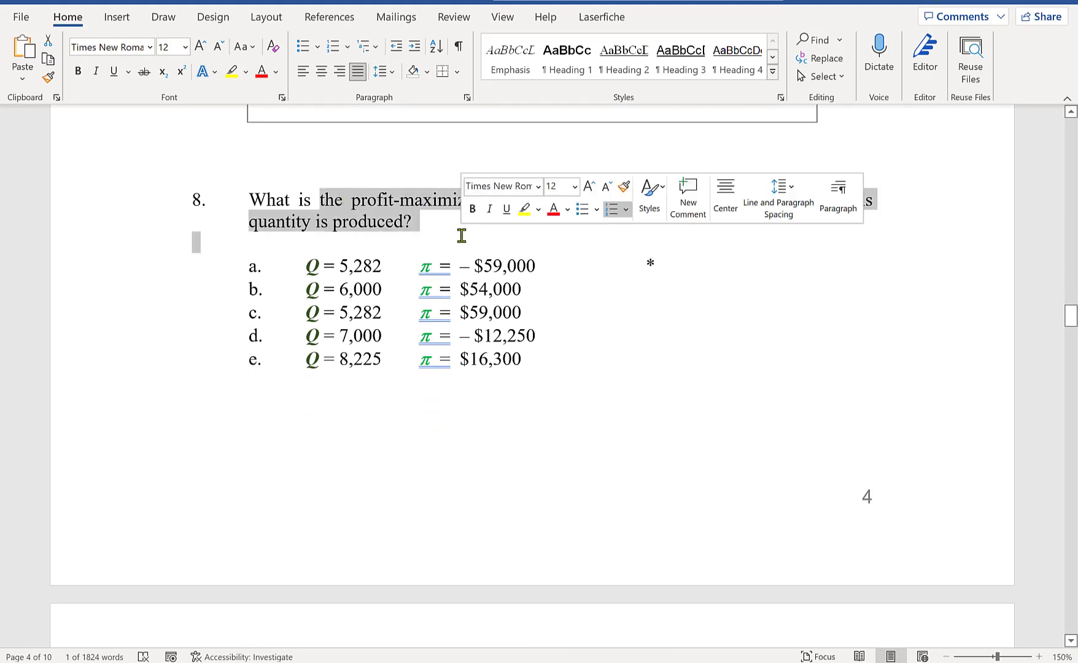
{"action": "left_click", "coordinate": [706, 265]}
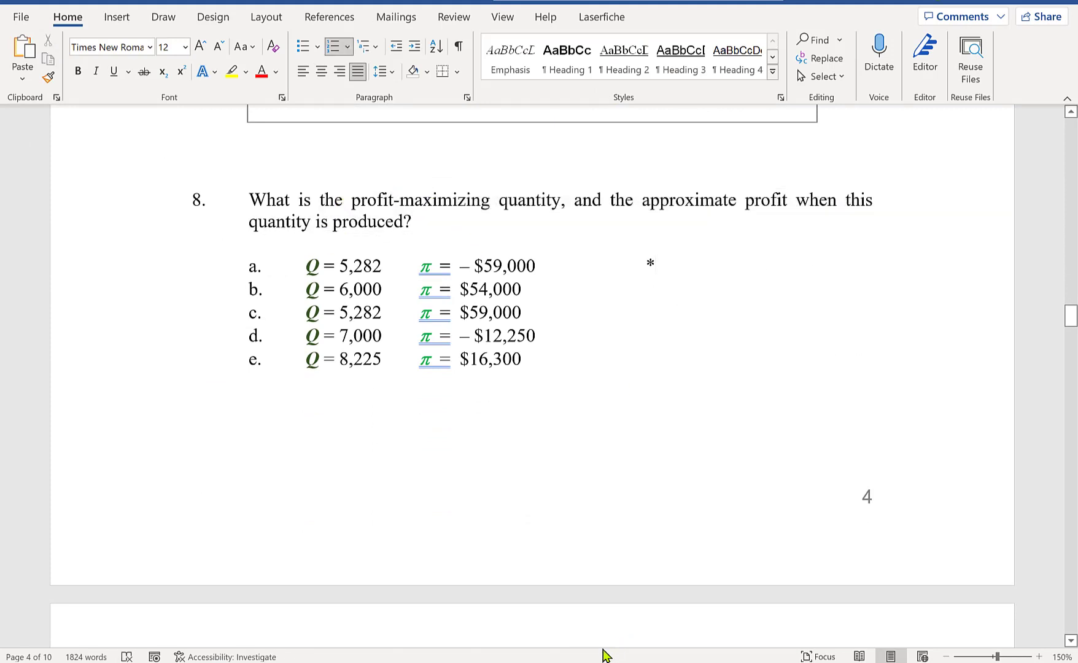
Check the parameters and cost table on the answer key workbook's Monopoly 2 sheet and return to Sheet1 of the working workbook
{"action": "mouse_move", "coordinate": [602, 656]}
{"action": "left_click", "coordinate": [595, 601]}
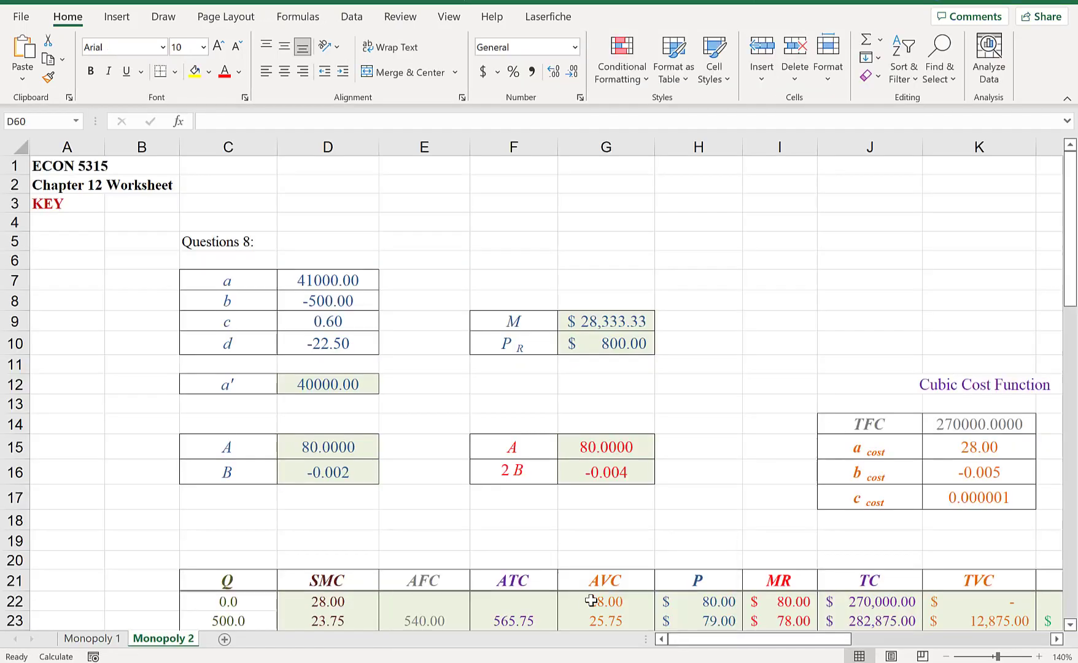
{"action": "scroll", "coordinate": [462, 424], "scroll_direction": "down", "scroll_amount": 2}
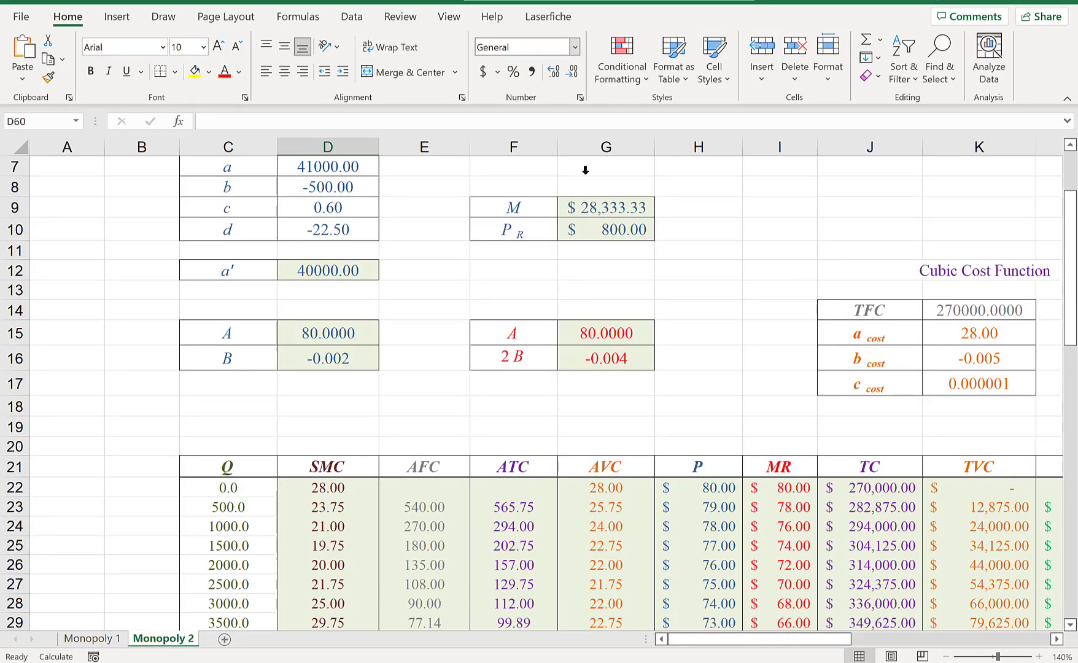
{"action": "mouse_move", "coordinate": [560, 661]}
{"action": "left_click", "coordinate": [463, 585]}
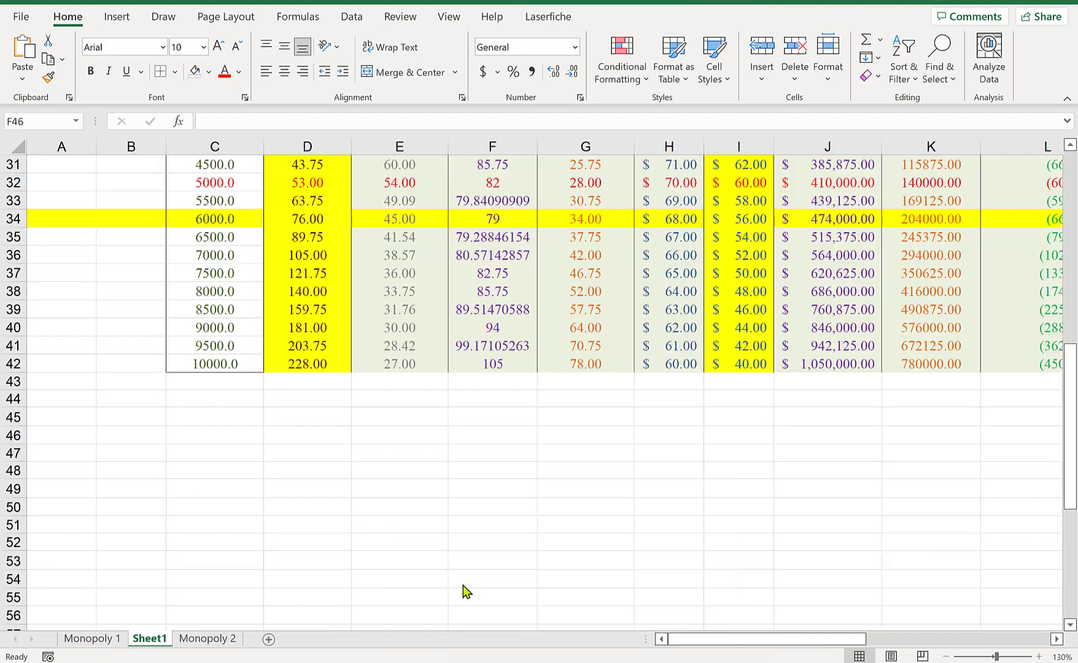
Copy the blank question 8 answer table, A53:L54, from the Monopoly 2 sheet and return to Sheet1
{"action": "left_click", "coordinate": [234, 641]}
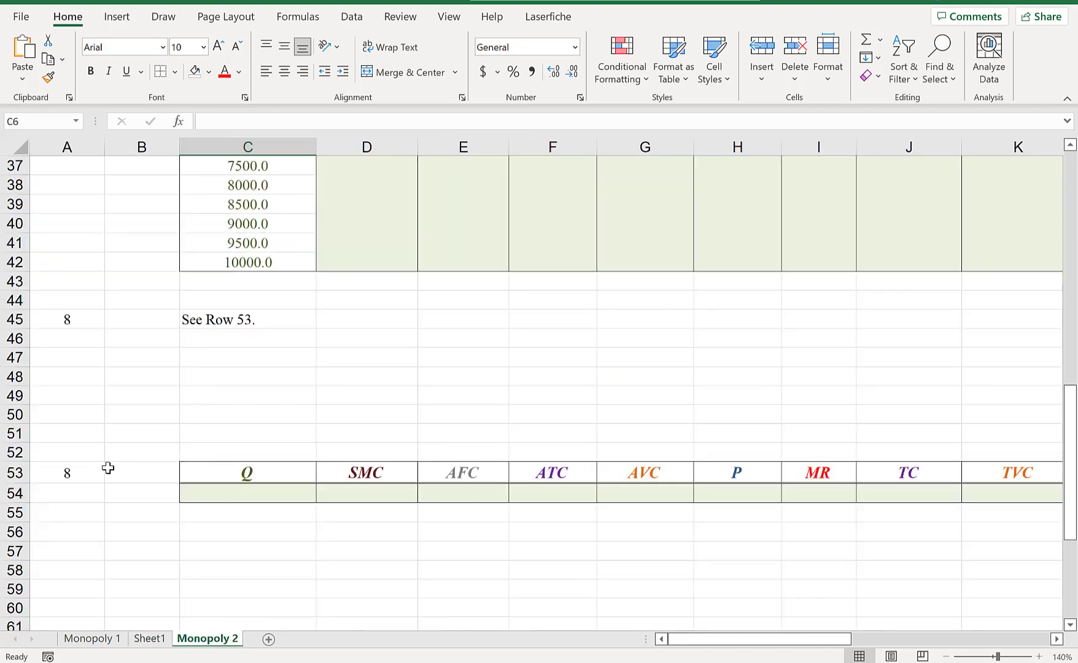
{"action": "left_click_drag", "start_coordinate": [108, 468], "coordinate": [765, 491]}
{"action": "key", "text": "ctrl+c"}
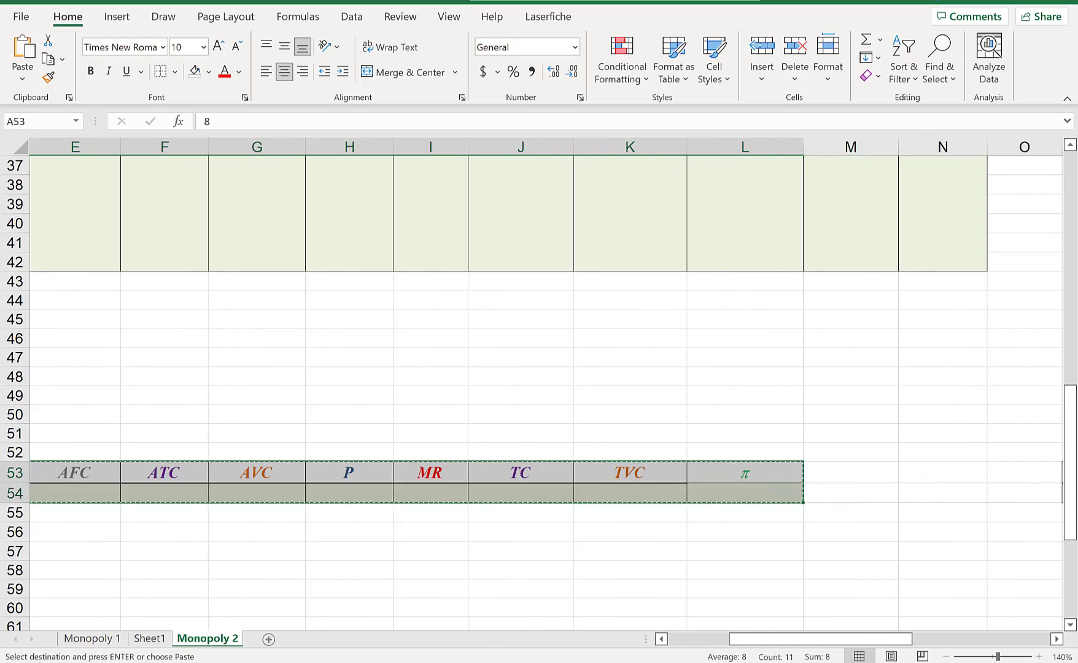
{"action": "left_click", "coordinate": [147, 638]}
{"action": "left_click", "coordinate": [187, 436]}
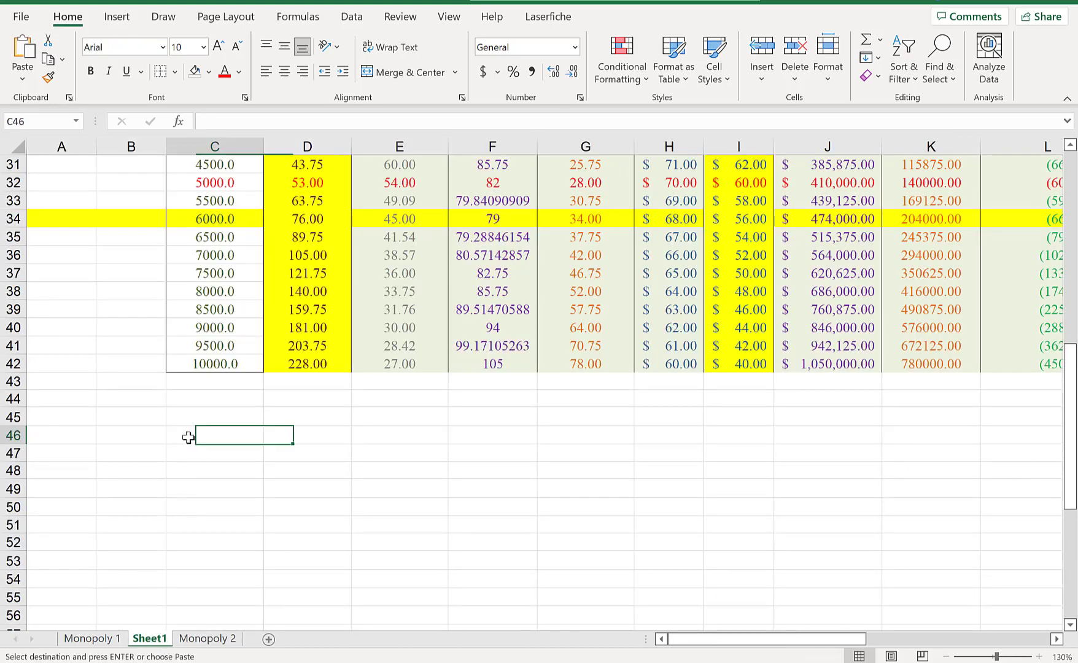
{"action": "key", "text": "ctrl+v"}
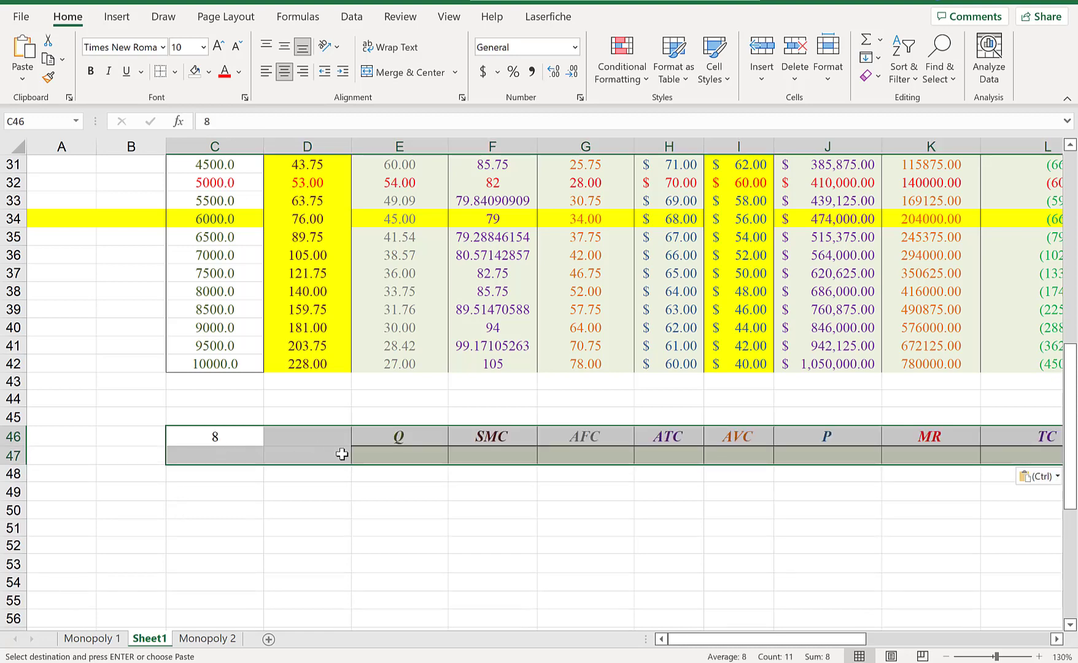
{"action": "key", "text": "ctrl+z"}
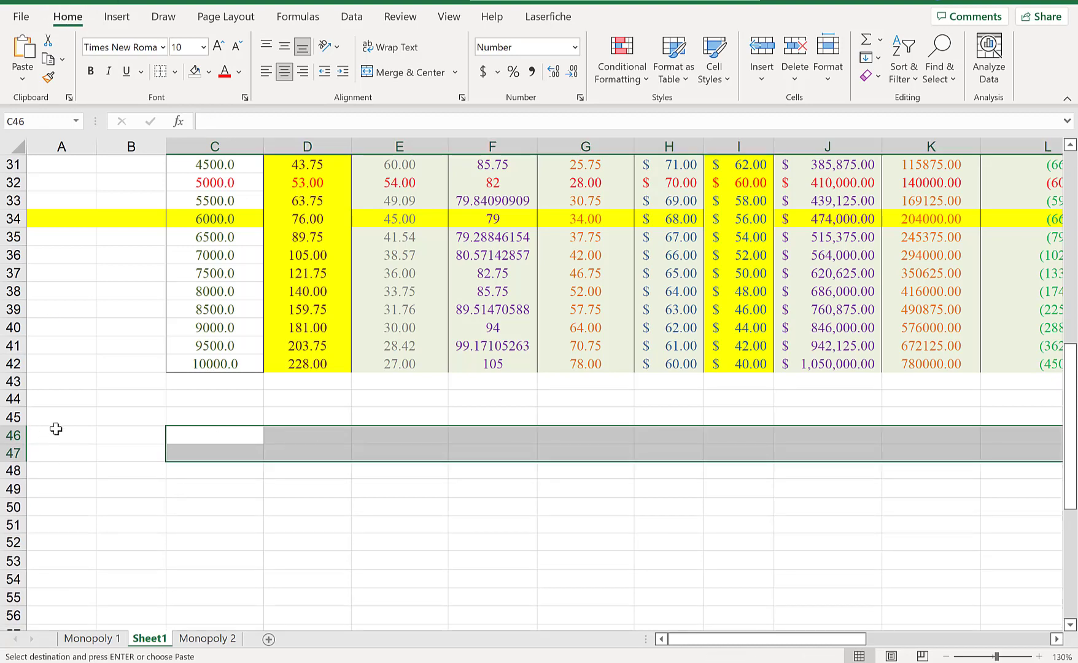
Paste the copied question 8 answer table into Sheet1 starting at cell A46
{"action": "left_click", "coordinate": [56, 435]}
{"action": "key", "text": "ctrl+v"}
{"action": "left_click_drag", "start_coordinate": [303, 418], "coordinate": [985, 485]}
{"action": "left_click", "coordinate": [967, 495]}
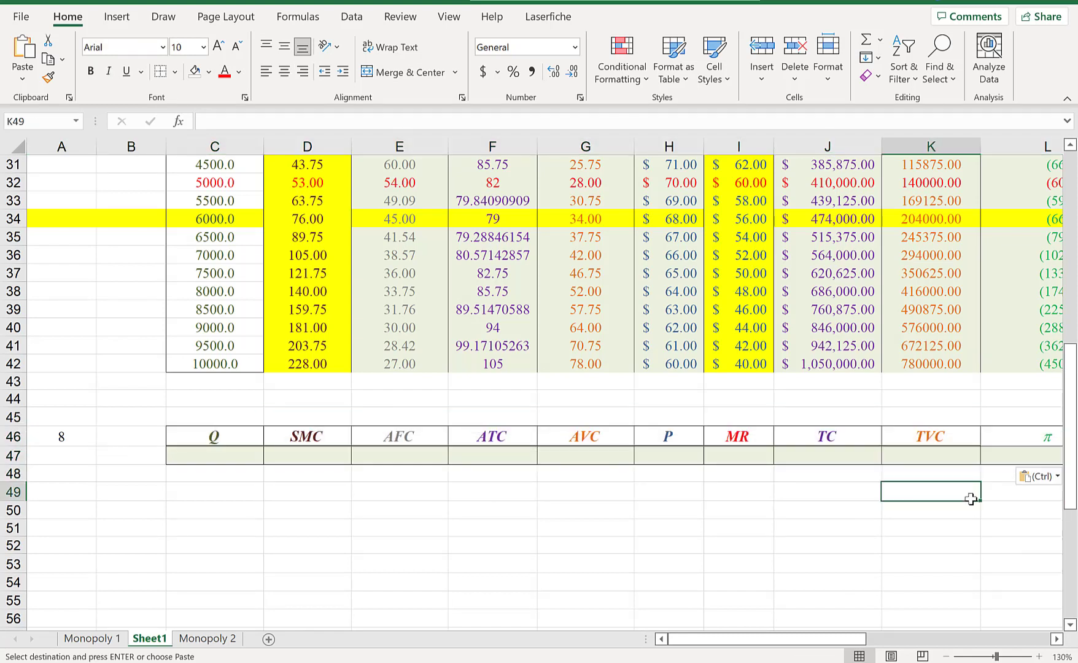
{"action": "left_click_drag", "start_coordinate": [307, 410], "coordinate": [955, 541]}
{"action": "left_click", "coordinate": [227, 454]}
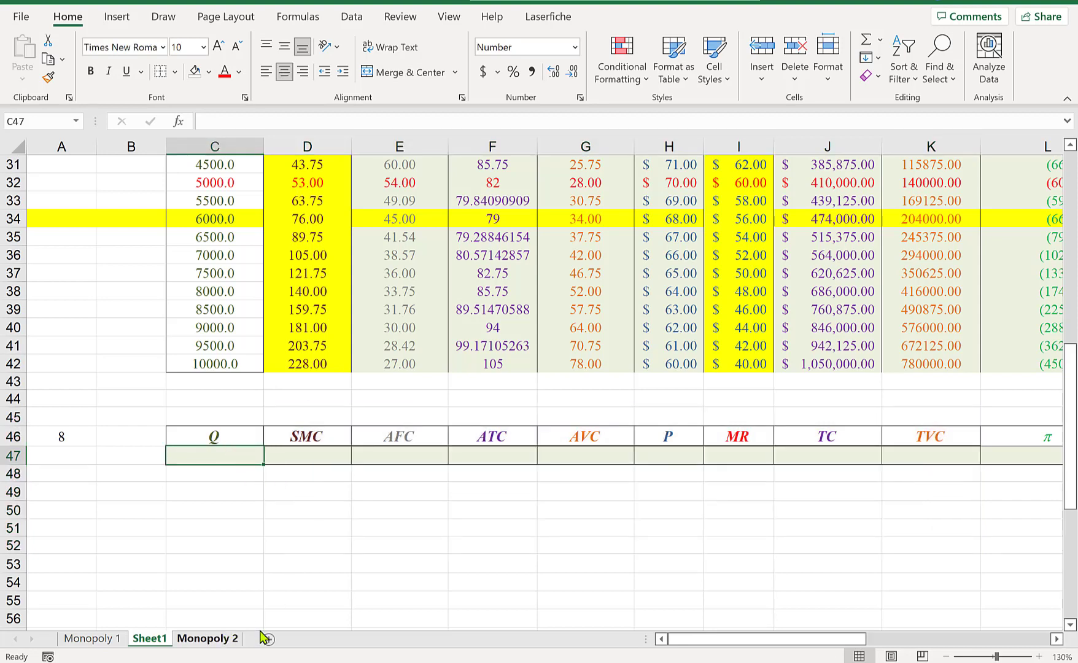
Switch to the answer key workbook and copy the full Q formula from cell C54 on its Monopoly 2 sheet
{"action": "left_click", "coordinate": [560, 661]}
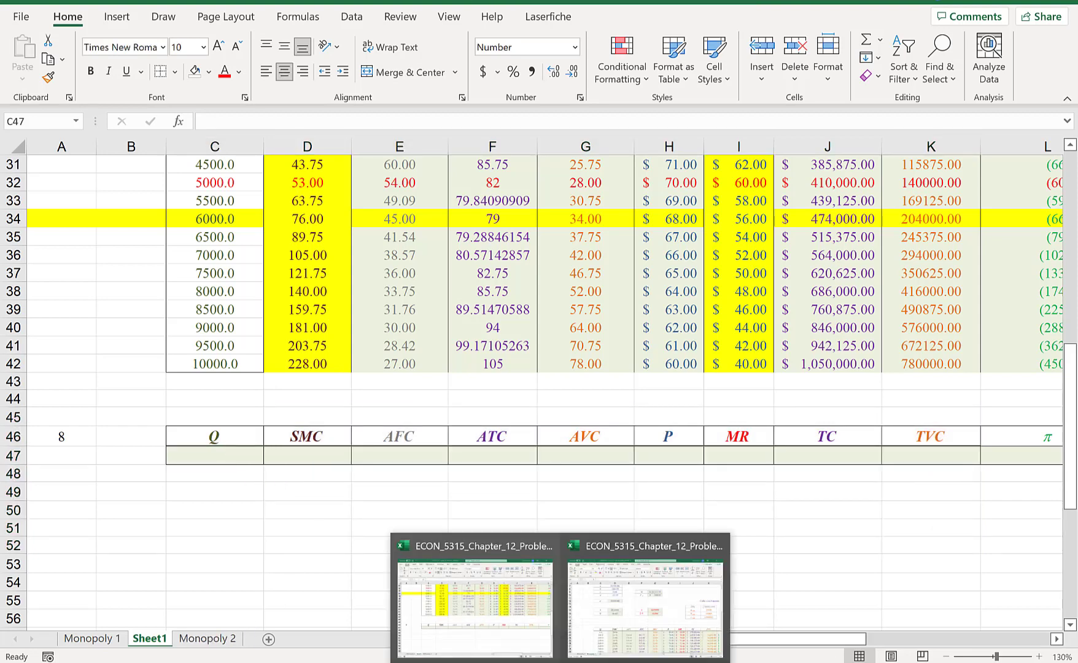
{"action": "left_click", "coordinate": [614, 638]}
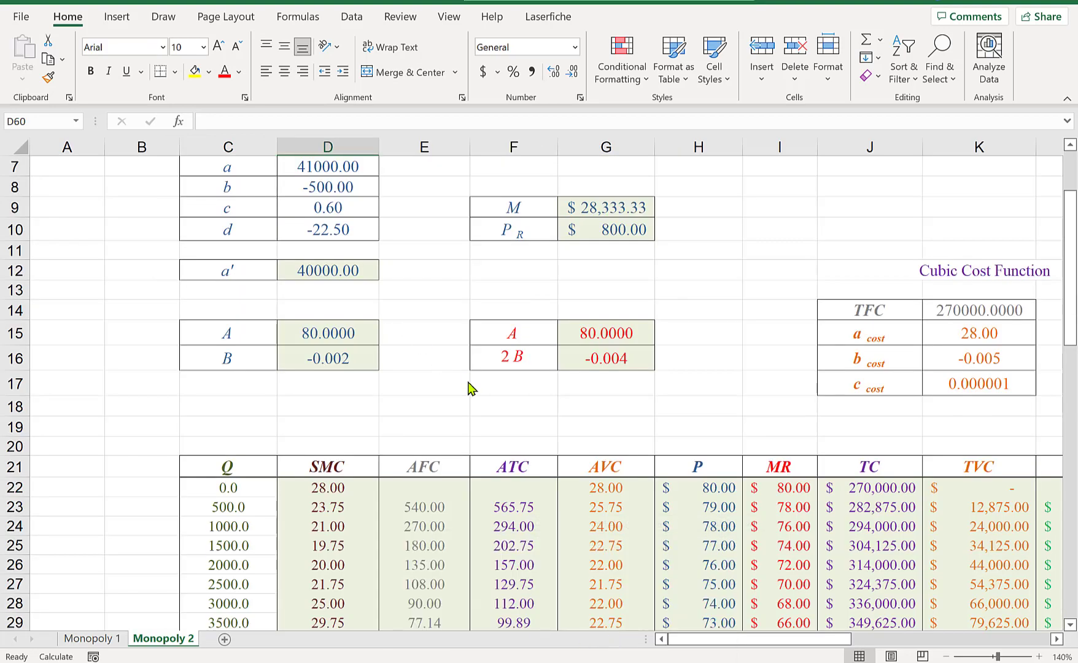
{"action": "scroll", "coordinate": [340, 516], "scroll_direction": "down", "scroll_amount": 11}
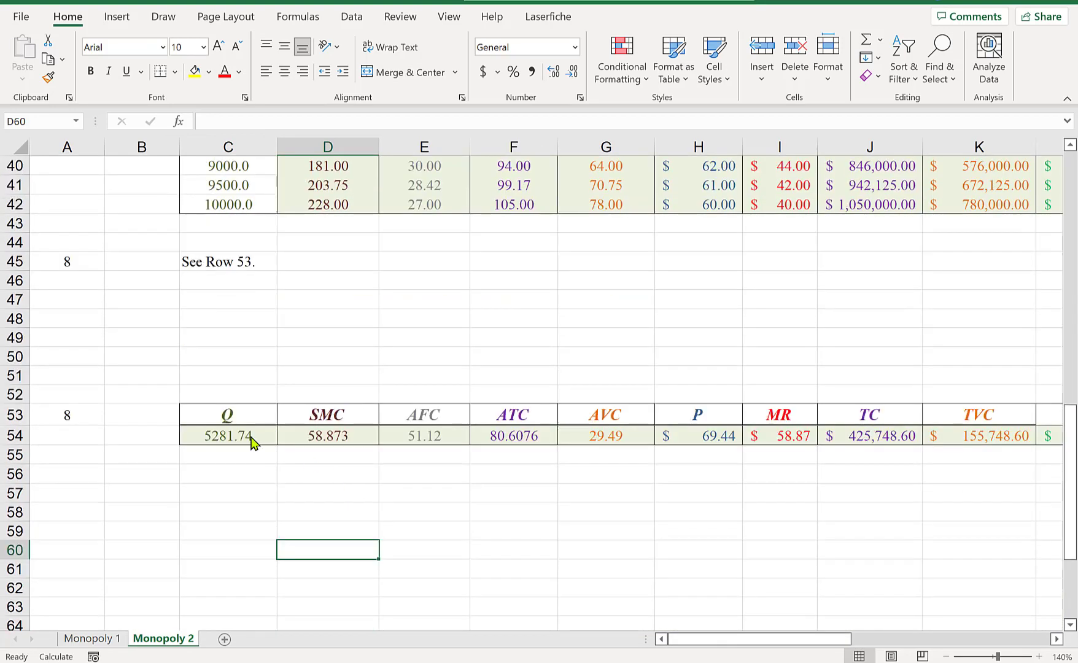
{"action": "left_click", "coordinate": [251, 437]}
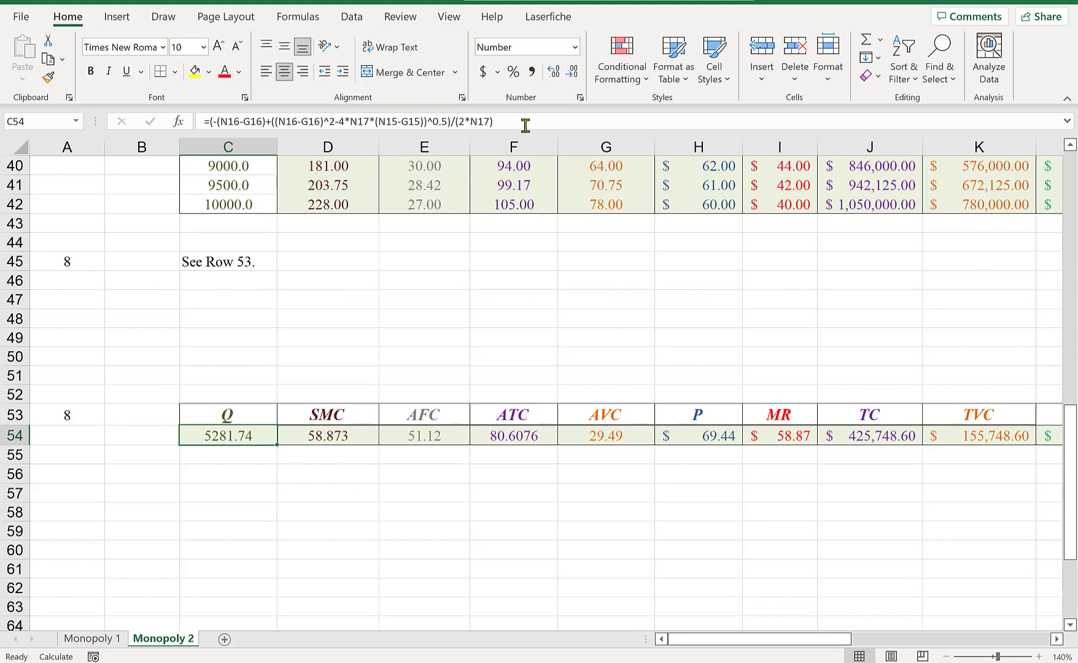
{"action": "left_click_drag", "start_coordinate": [525, 125], "coordinate": [151, 126]}
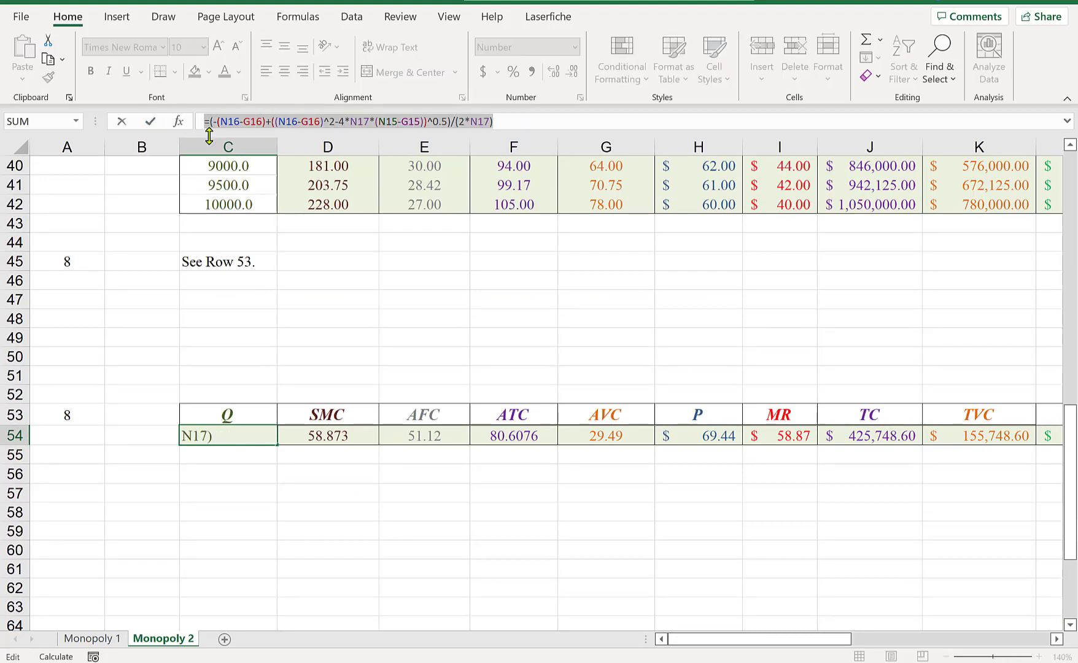
{"action": "key", "text": "ctrl+c"}
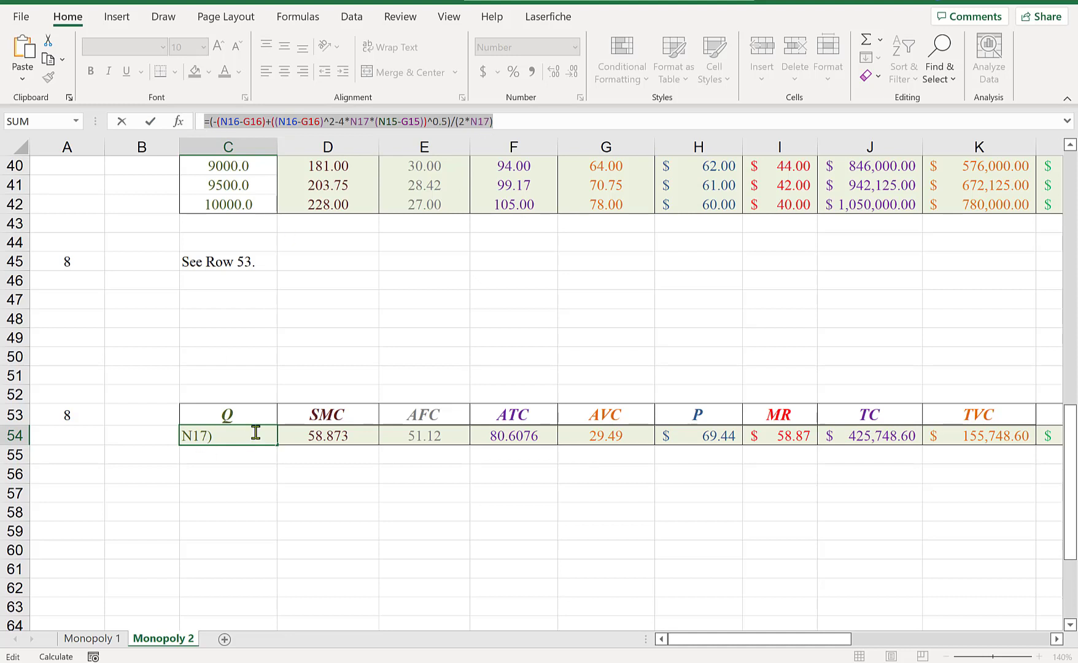
{"action": "key", "text": "Return"}
{"action": "left_click_drag", "start_coordinate": [252, 433], "coordinate": [601, 435]}
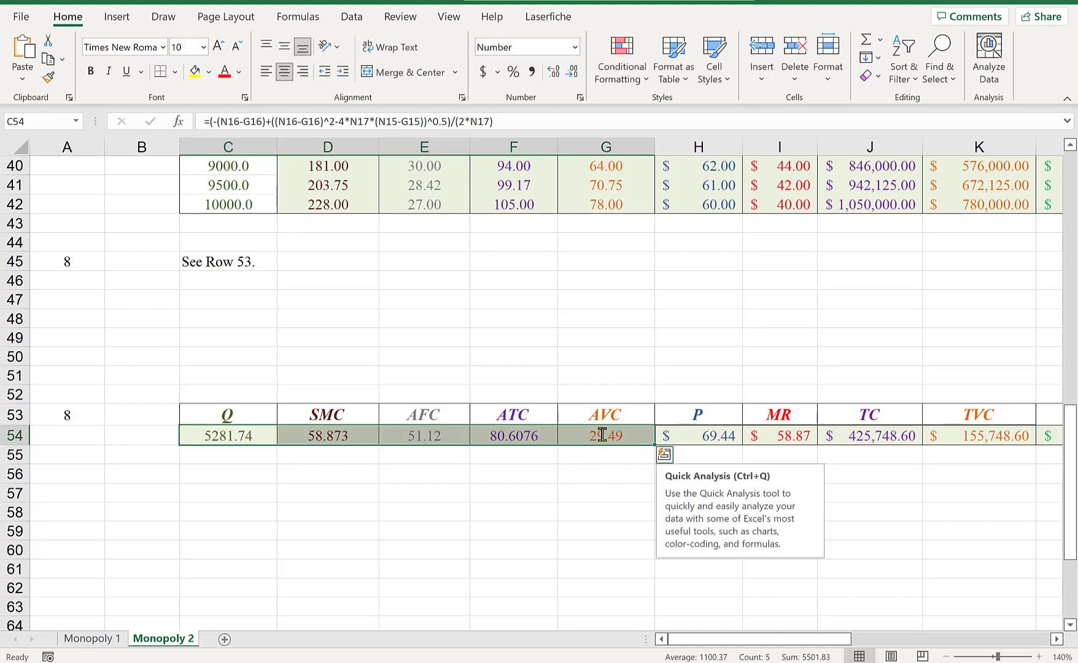
{"action": "left_click", "coordinate": [168, 434]}
{"action": "left_click", "coordinate": [200, 433]}
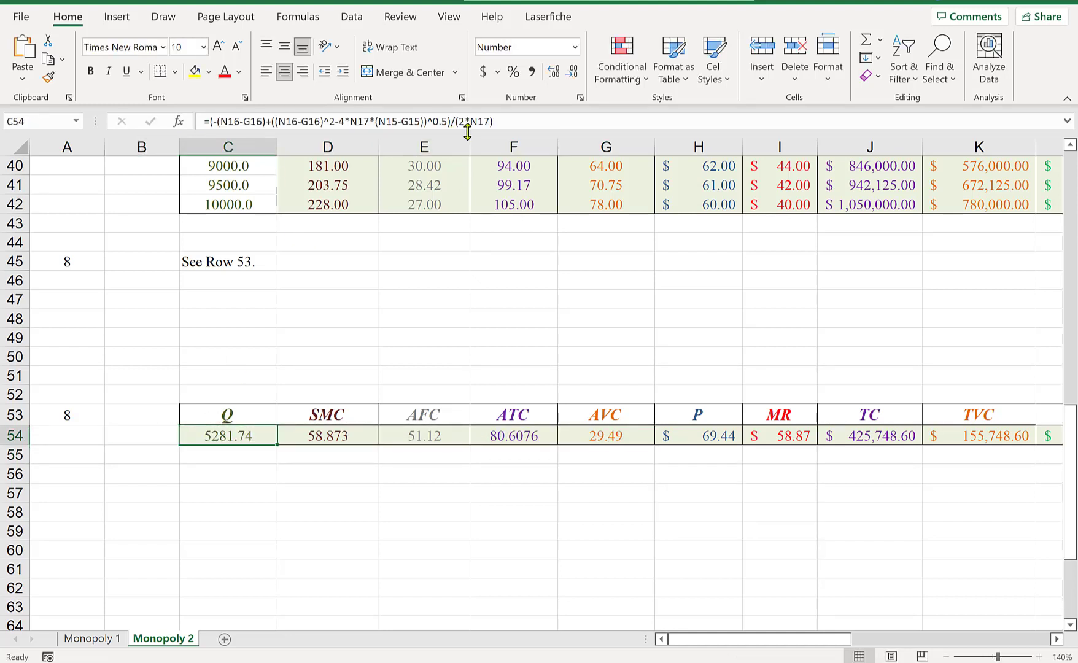
{"action": "left_click", "coordinate": [501, 120]}
{"action": "left_click_drag", "start_coordinate": [500, 120], "coordinate": [196, 121]}
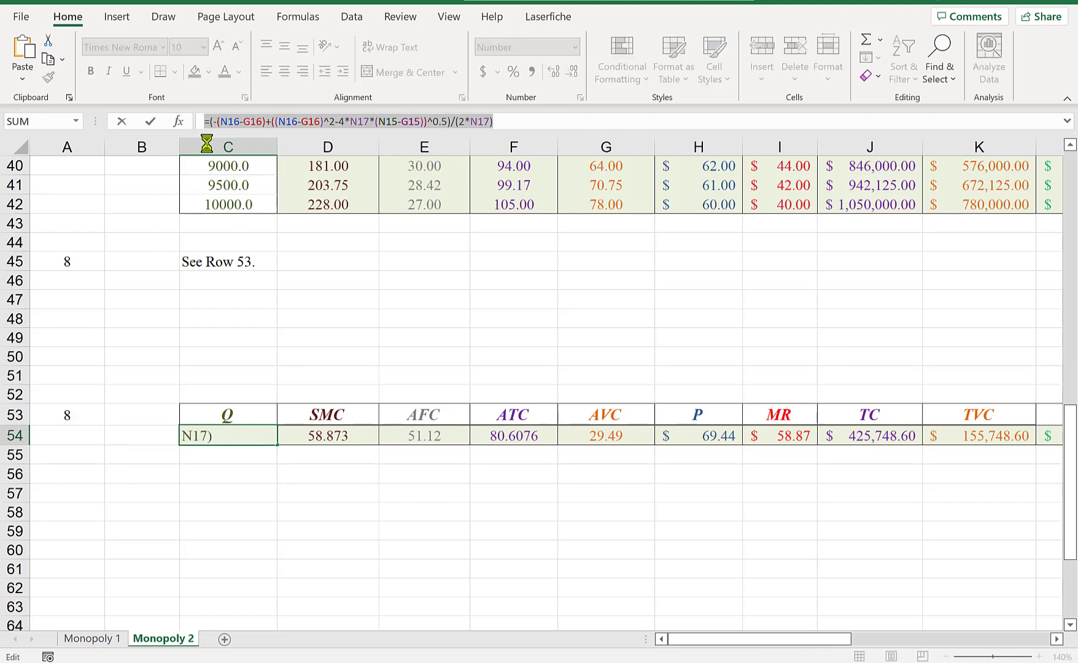
Paste the formula as text below question 8's answer choices in the Word document, and leave cell editing in the answer key workbook
{"action": "key", "text": "alt+Tab"}
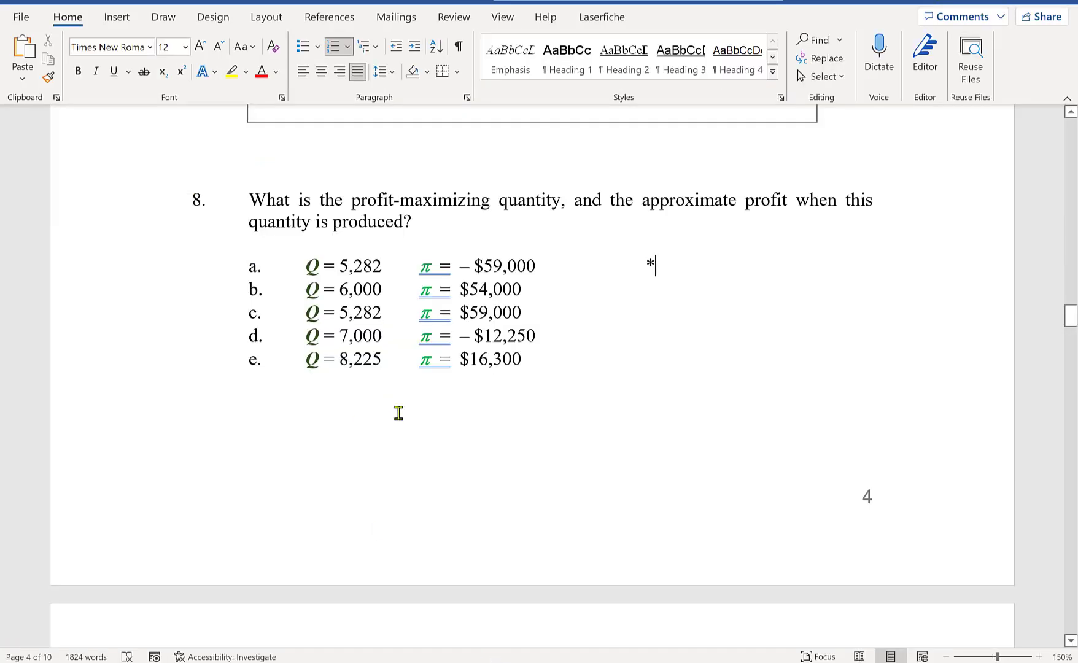
{"action": "left_click", "coordinate": [394, 418]}
{"action": "key", "text": "ctrl+v"}
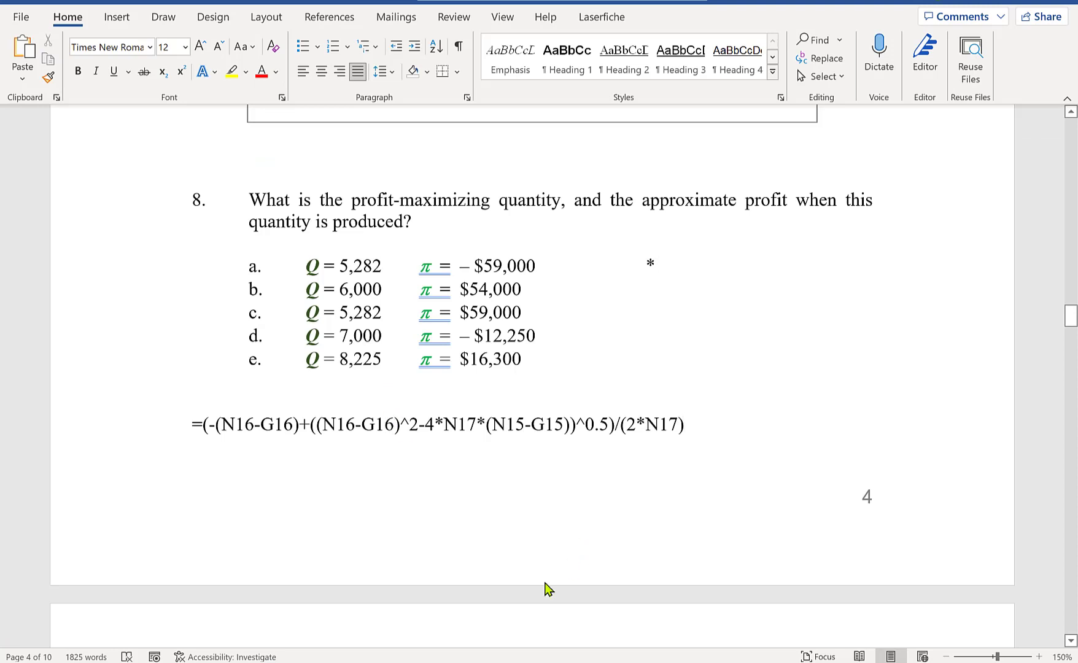
{"action": "mouse_move", "coordinate": [519, 660]}
{"action": "left_click", "coordinate": [620, 630]}
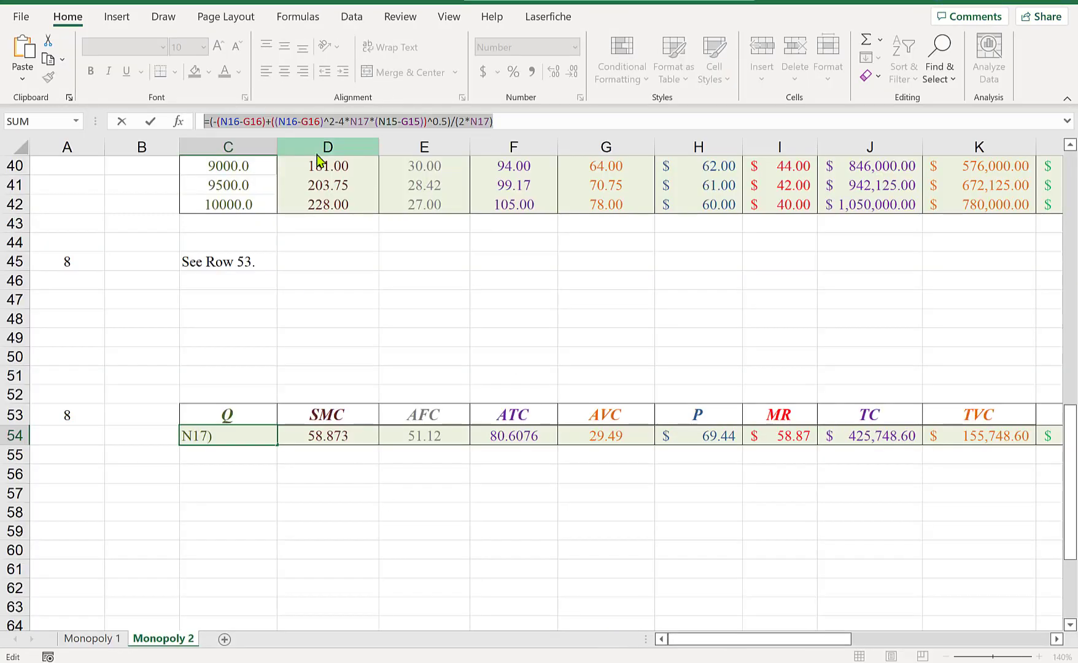
{"action": "key", "text": "Escape"}
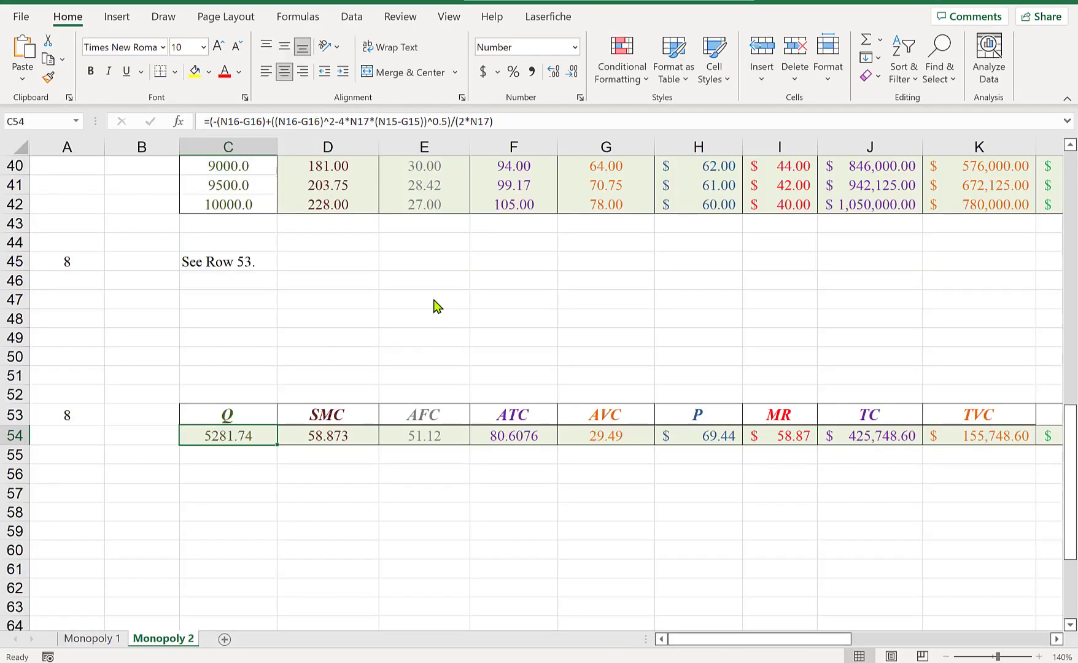
Copy the formula =(-(N16-G16)+((N16-G16)^2-4*N17*(N15-G15))^0.5)/(2*N17) from the Word document into cell C47 on the working workbook's Sheet1
{"action": "mouse_move", "coordinate": [557, 660]}
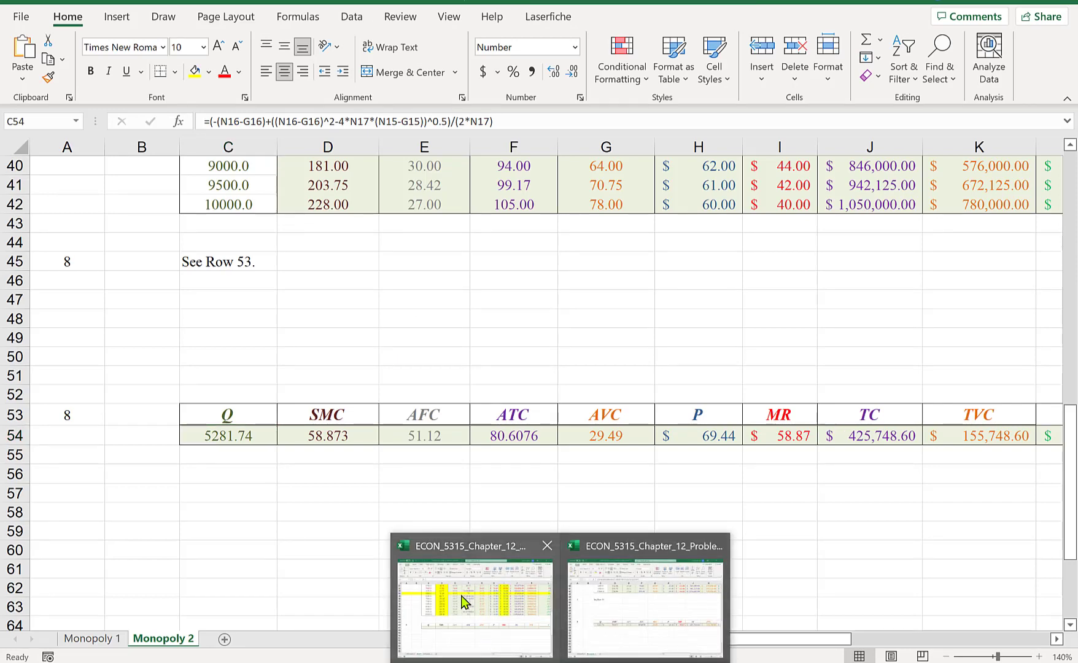
{"action": "left_click", "coordinate": [462, 581]}
{"action": "left_click", "coordinate": [525, 660]}
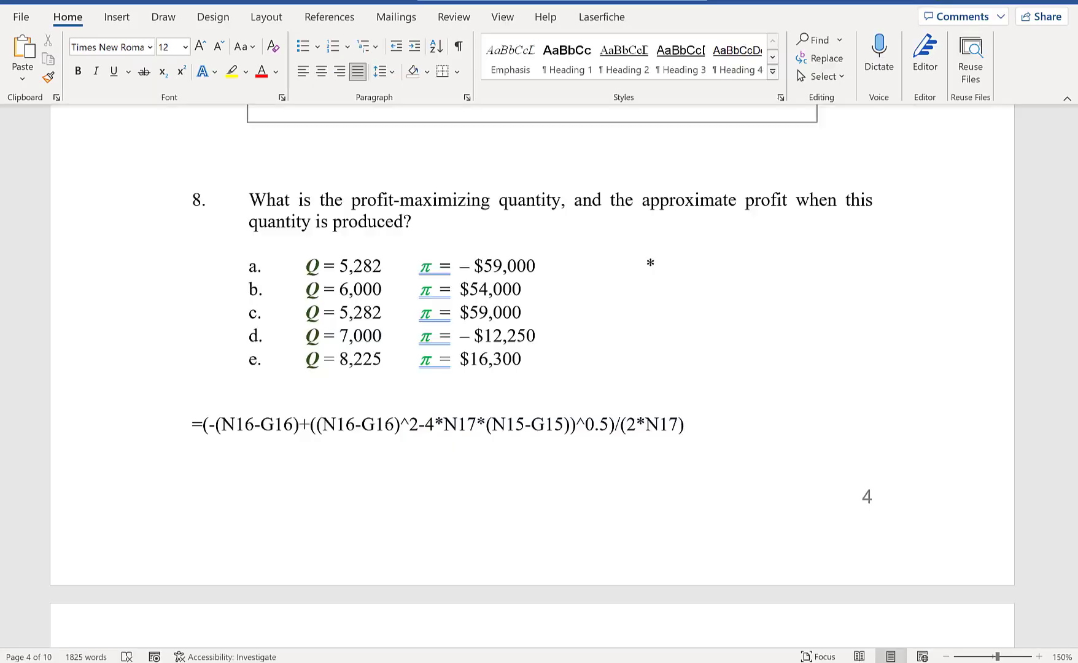
{"action": "left_click_drag", "start_coordinate": [529, 422], "coordinate": [158, 419]}
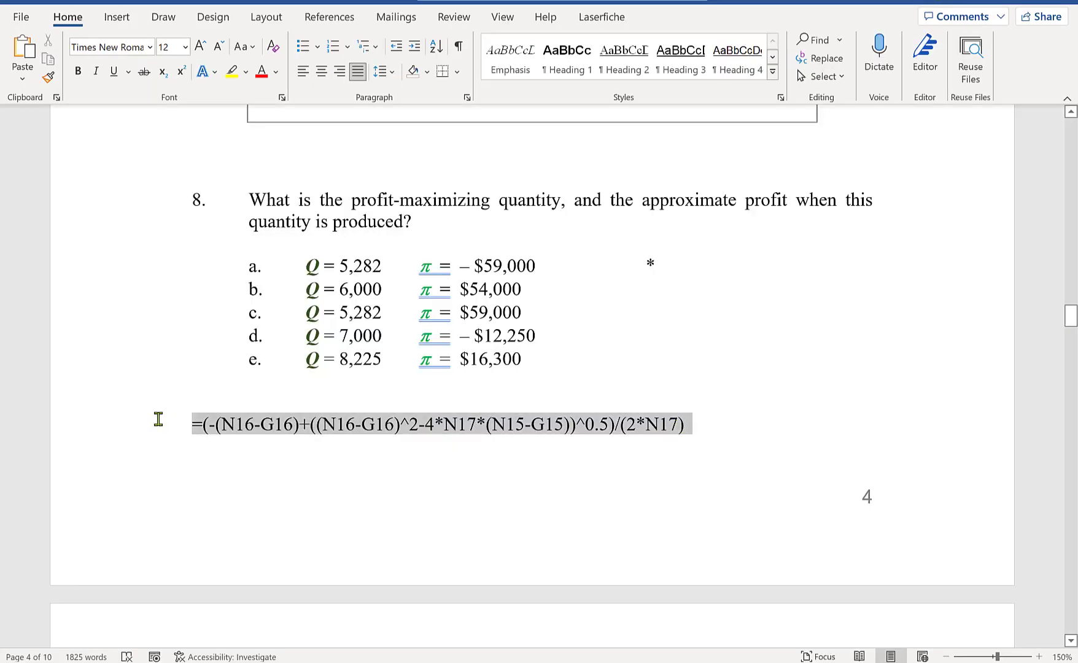
{"action": "left_click", "coordinate": [557, 661]}
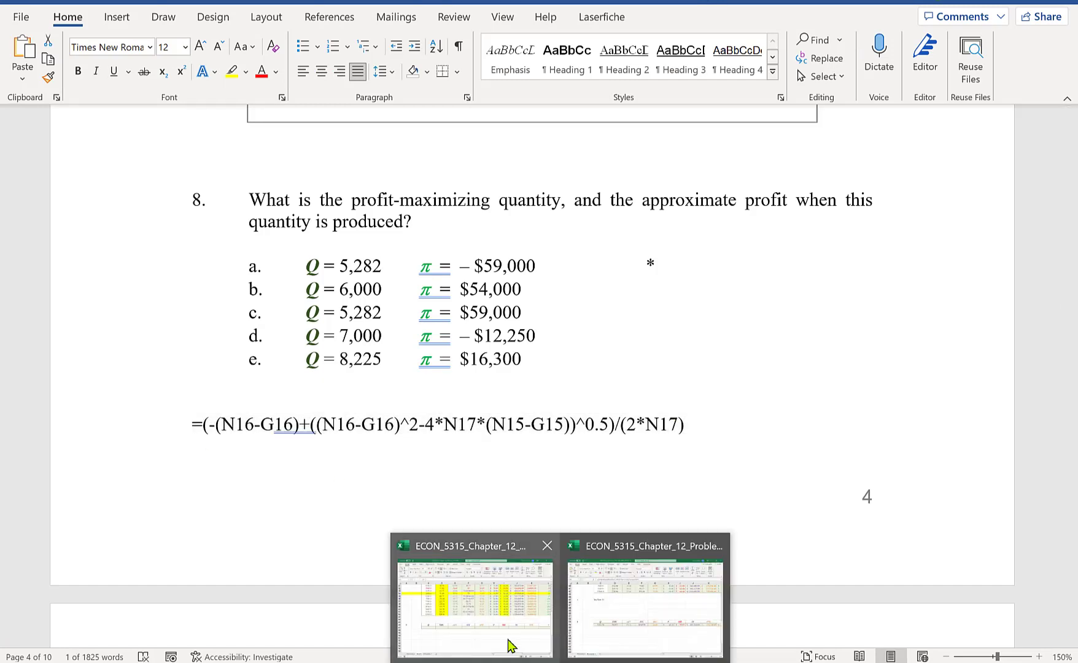
{"action": "left_click", "coordinate": [511, 629]}
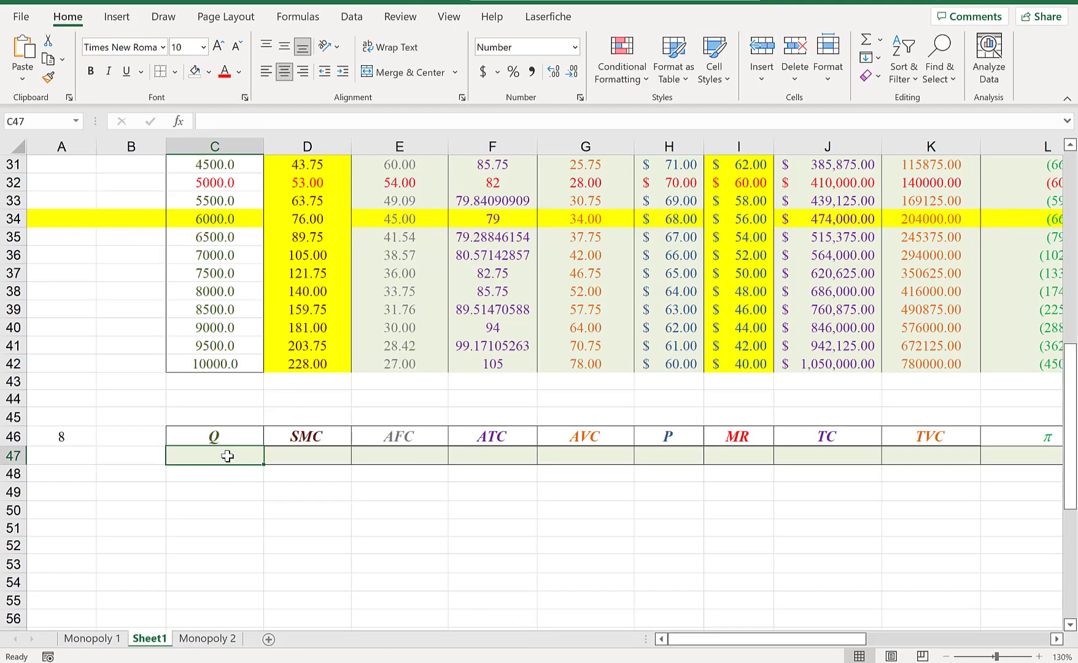
{"action": "key", "text": "ctrl+v"}
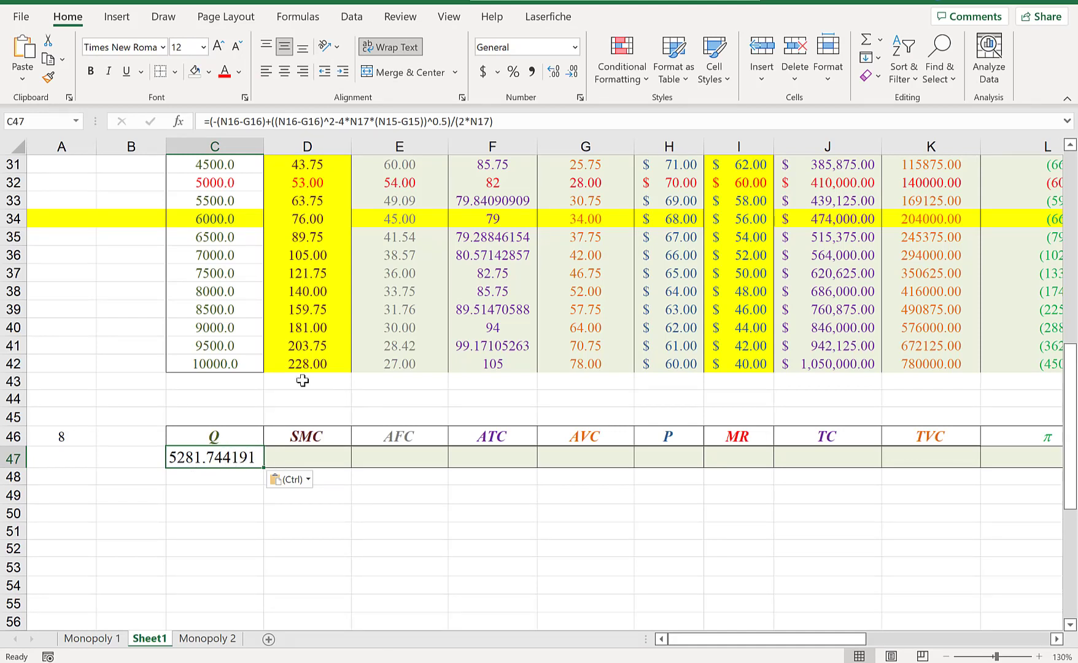
Copy the SMC through profit formulas from D42:L42 into the question 8 row starting at D47
{"action": "left_click", "coordinate": [316, 362]}
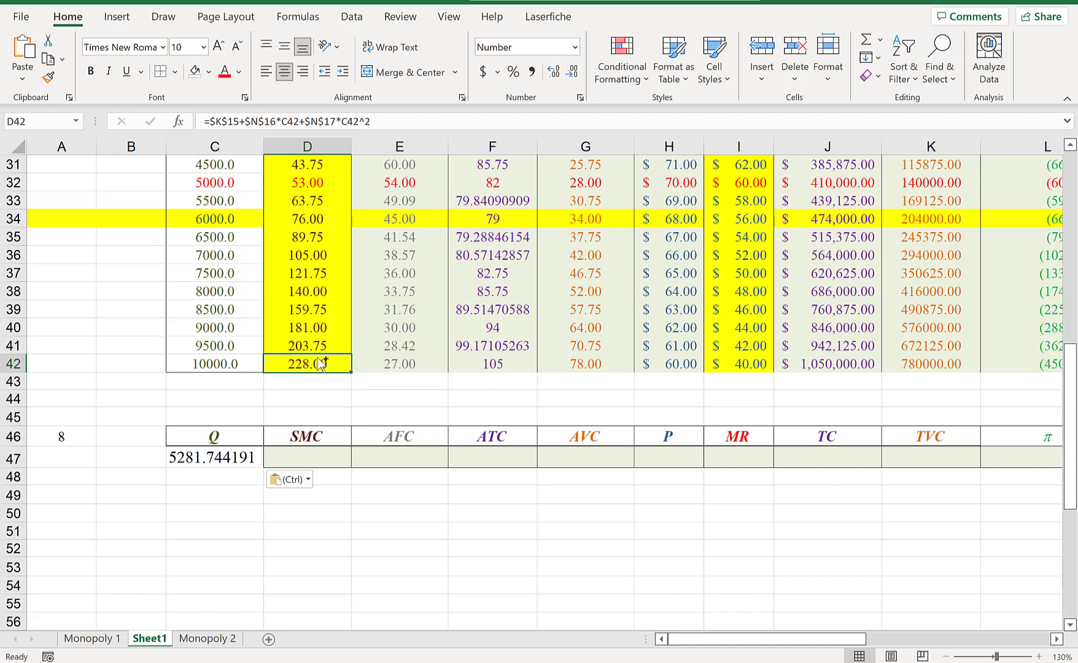
{"action": "key", "text": "ctrl"}
{"action": "key", "text": "ctrl"}
{"action": "left_click_drag", "start_coordinate": [330, 367], "coordinate": [764, 368]}
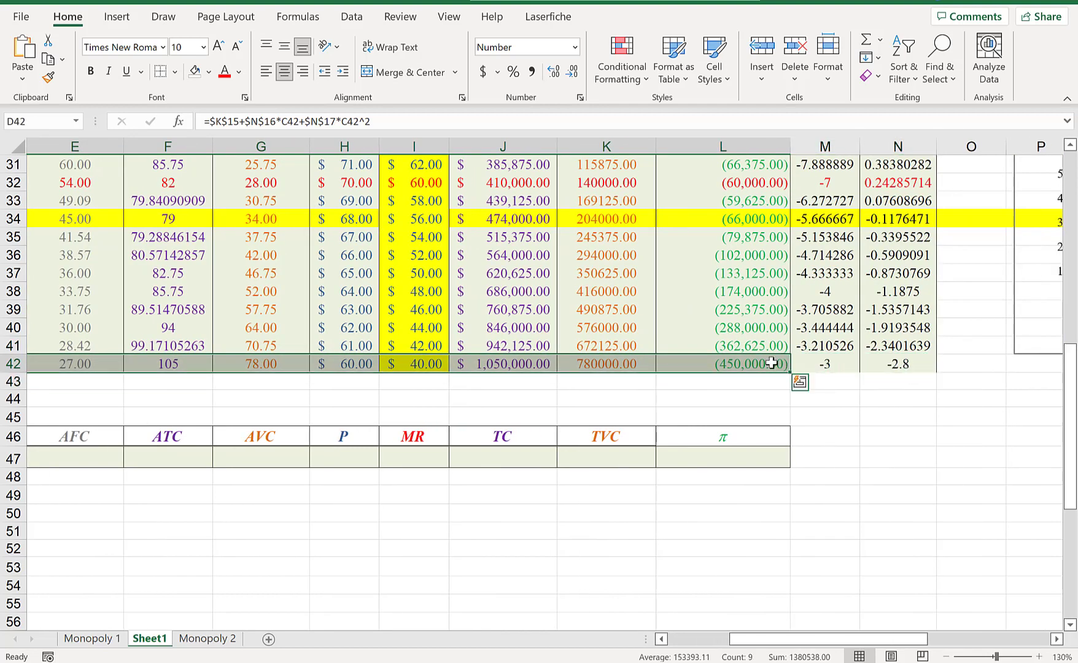
{"action": "key", "text": "ctrl+c"}
{"action": "left_click_drag", "start_coordinate": [828, 639], "coordinate": [767, 639]}
{"action": "left_click", "coordinate": [302, 457]}
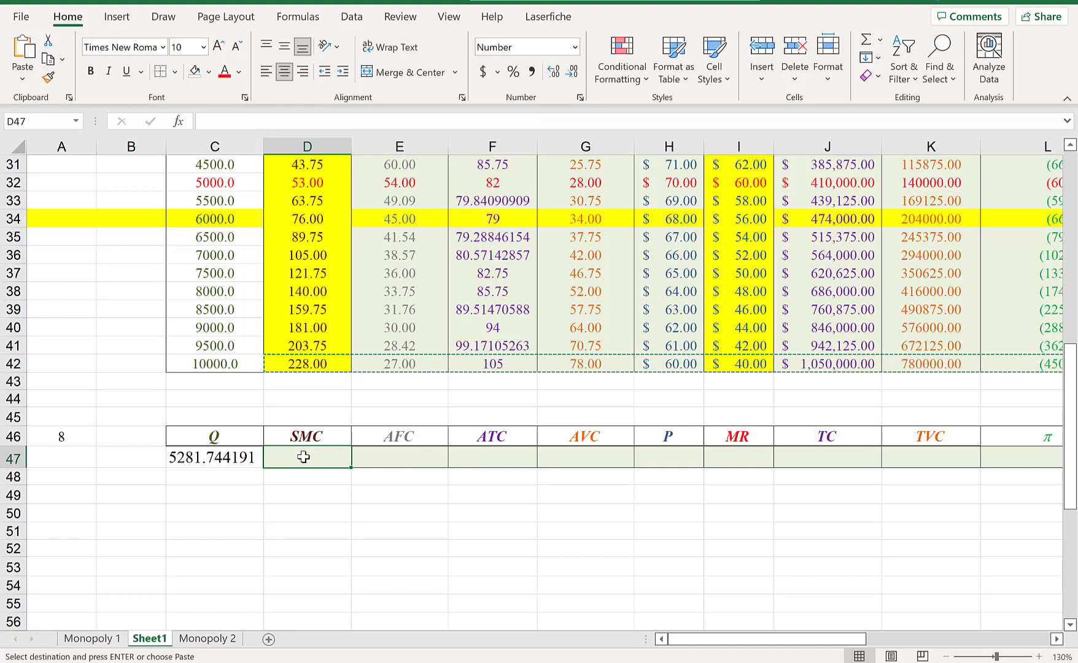
{"action": "key", "text": "ctrl+v"}
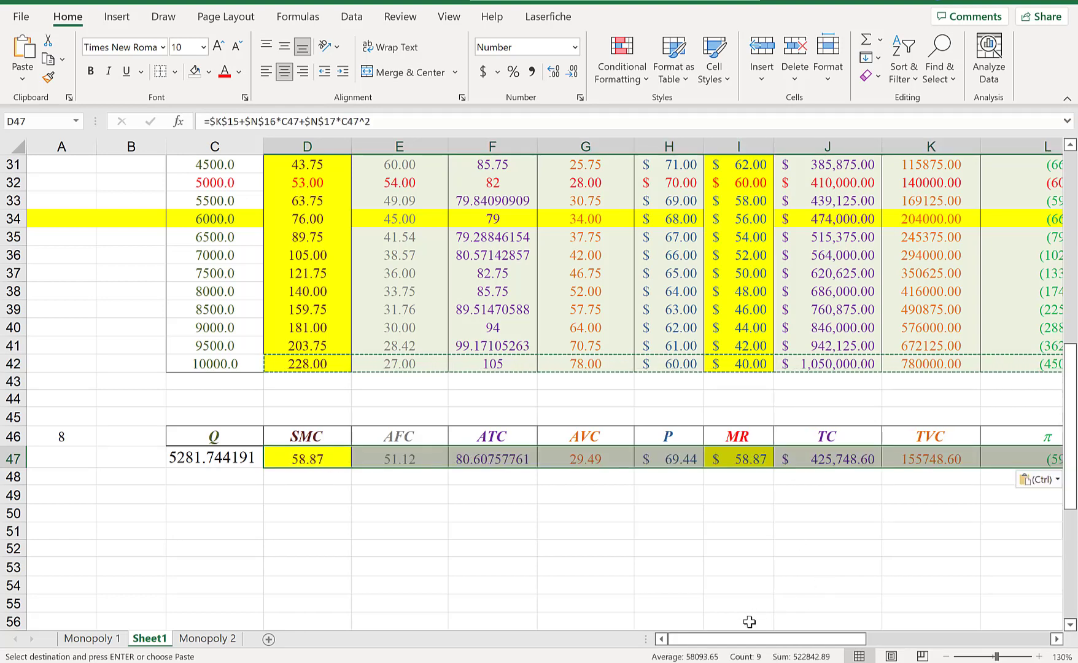
Check the quantity in C47, the income M in G9, and the profit in L47 for question 8
{"action": "left_click_drag", "start_coordinate": [739, 640], "coordinate": [662, 643]}
{"action": "left_click_drag", "start_coordinate": [182, 457], "coordinate": [196, 436]}
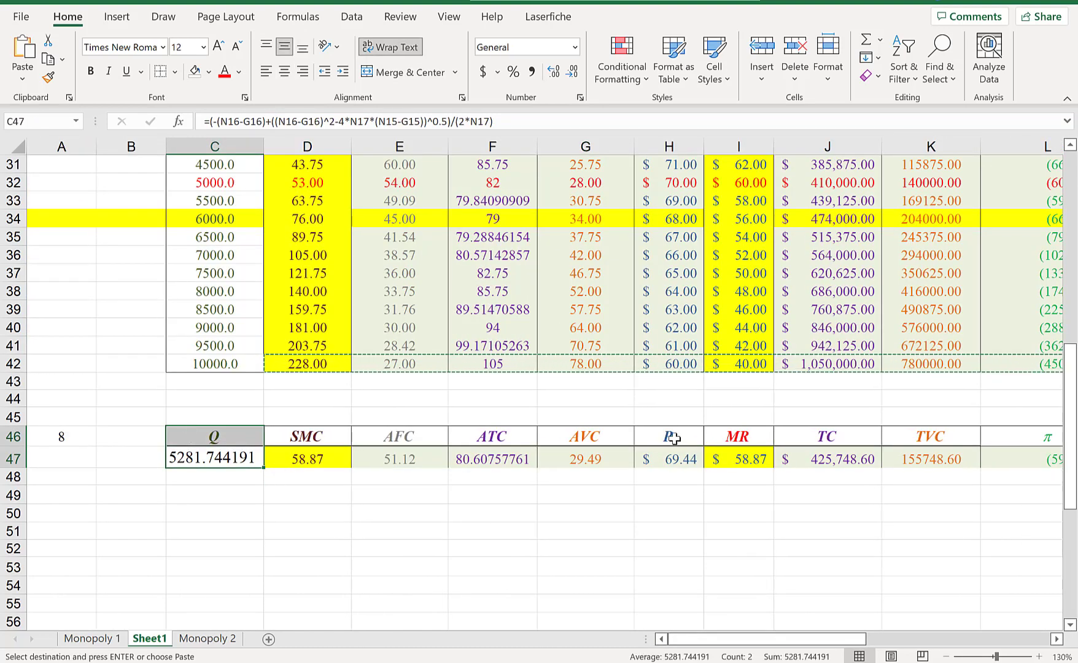
{"action": "scroll", "coordinate": [507, 387], "scroll_direction": "up", "scroll_amount": 9}
{"action": "left_click", "coordinate": [615, 248]}
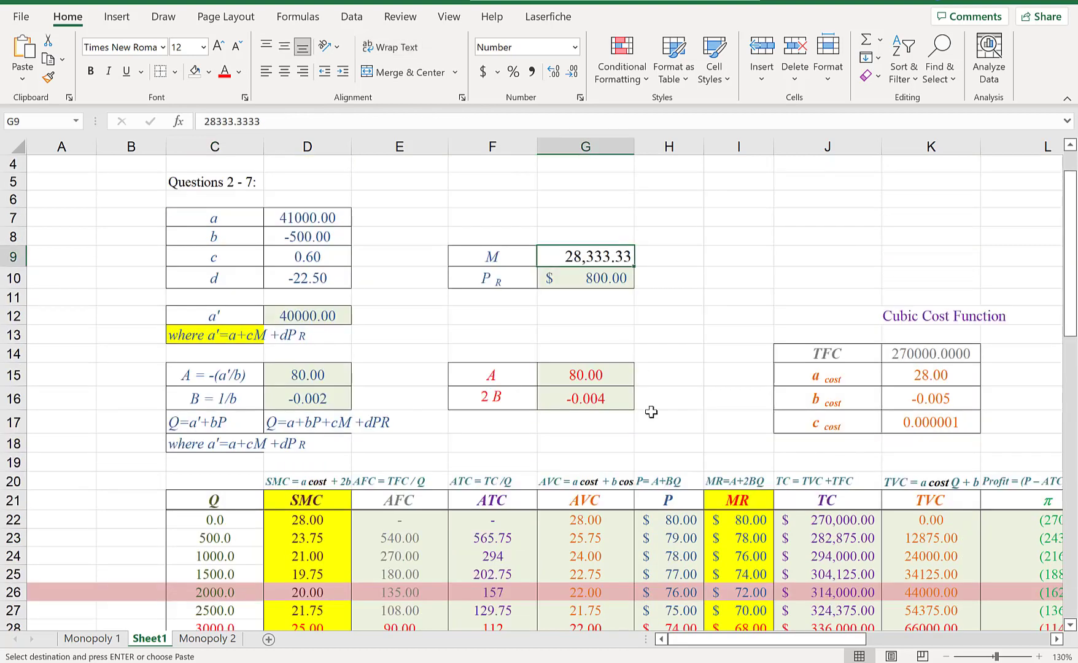
{"action": "scroll", "coordinate": [650, 411], "scroll_direction": "down", "scroll_amount": 8}
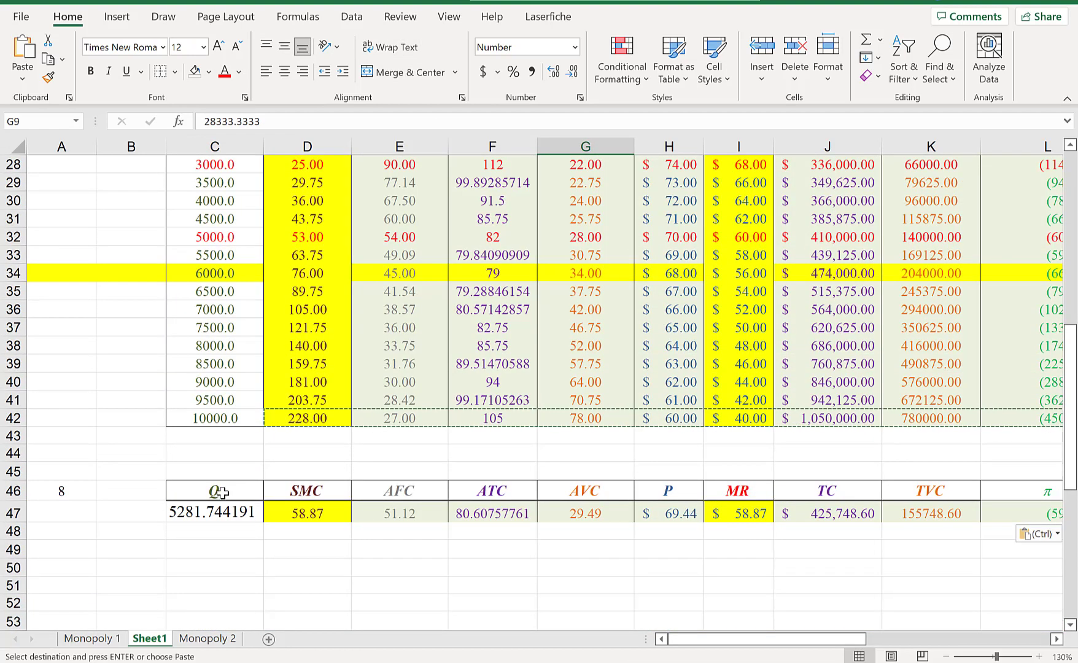
{"action": "left_click_drag", "start_coordinate": [222, 491], "coordinate": [222, 514]}
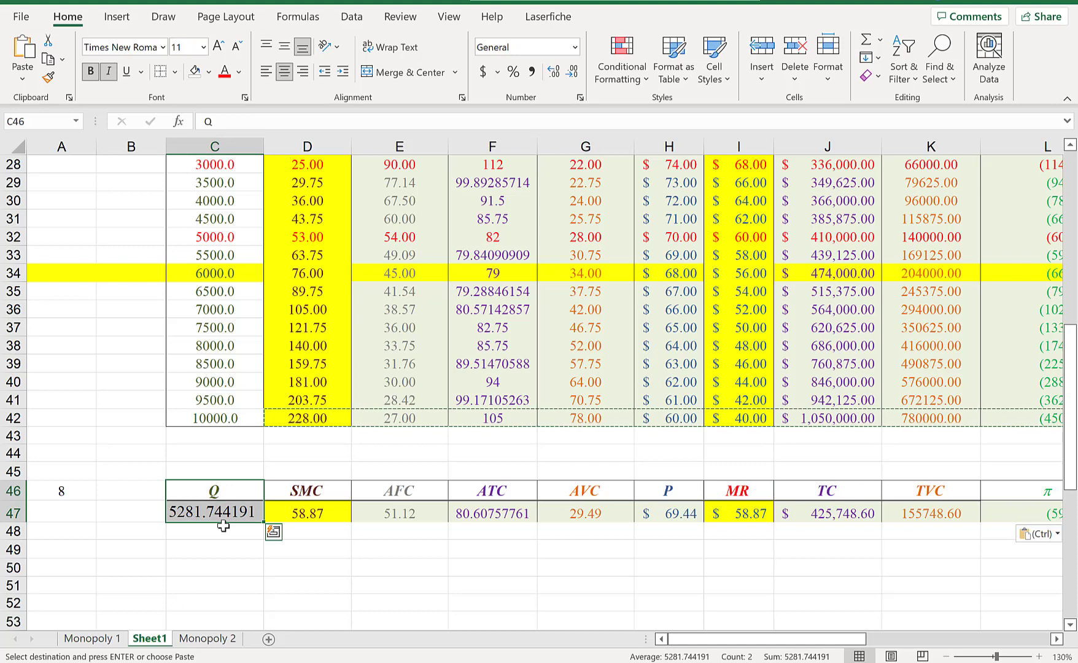
{"action": "left_click_drag", "start_coordinate": [698, 639], "coordinate": [745, 639]}
{"action": "left_click_drag", "start_coordinate": [844, 489], "coordinate": [840, 514]}
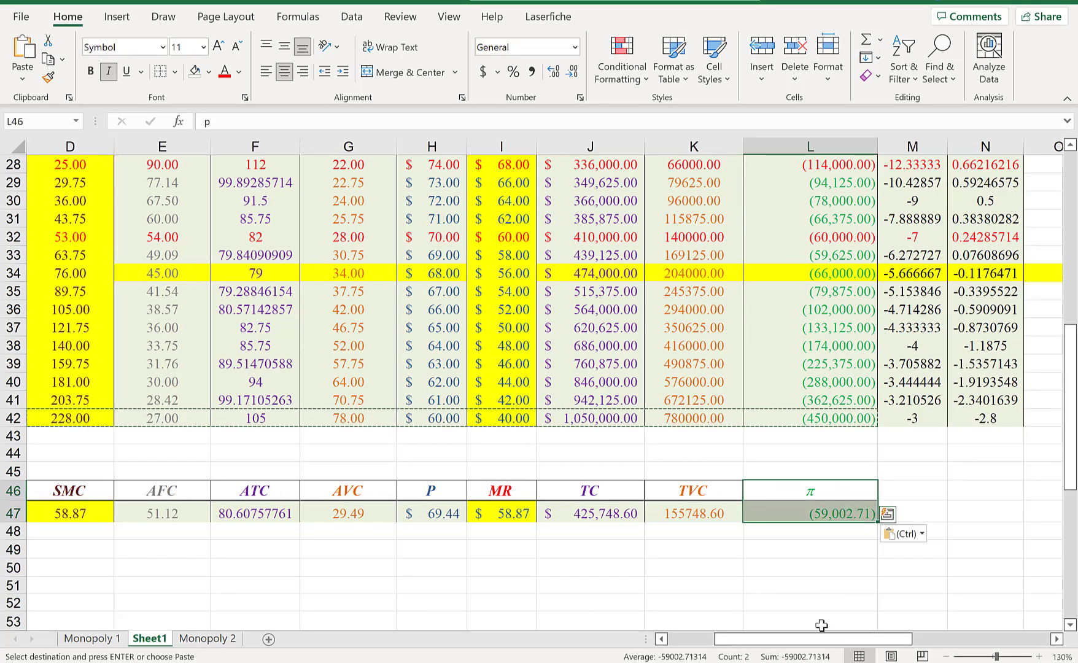
Switch to the Word document and compare the computed quantity and profit with question 8's answer choice a
{"action": "key", "text": "alt+Tab"}
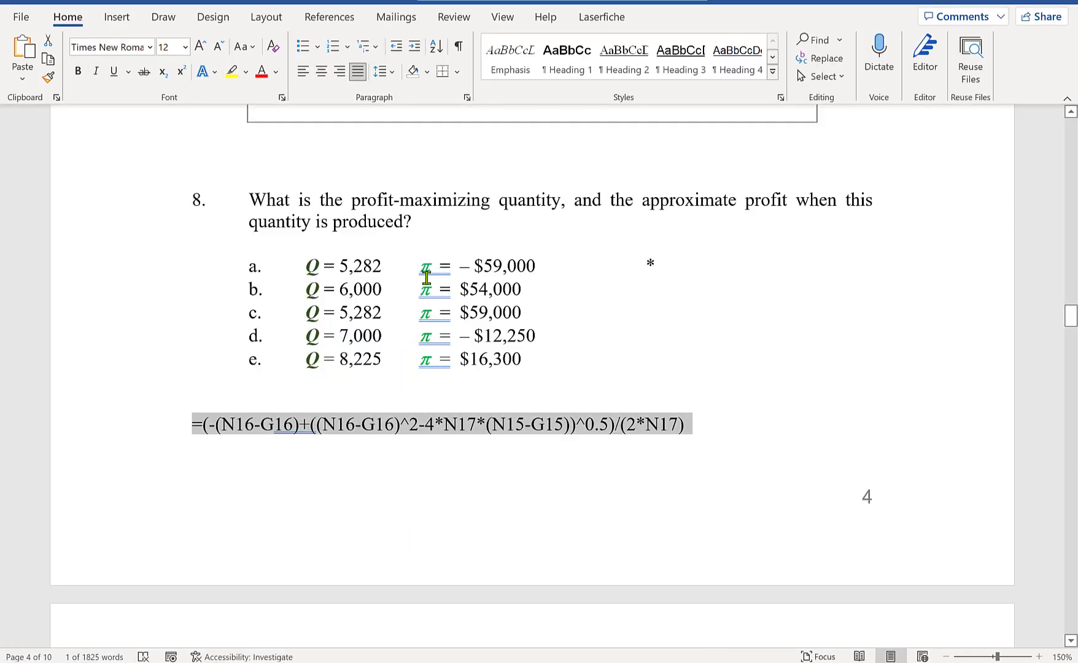
{"action": "left_click_drag", "start_coordinate": [534, 265], "coordinate": [205, 260]}
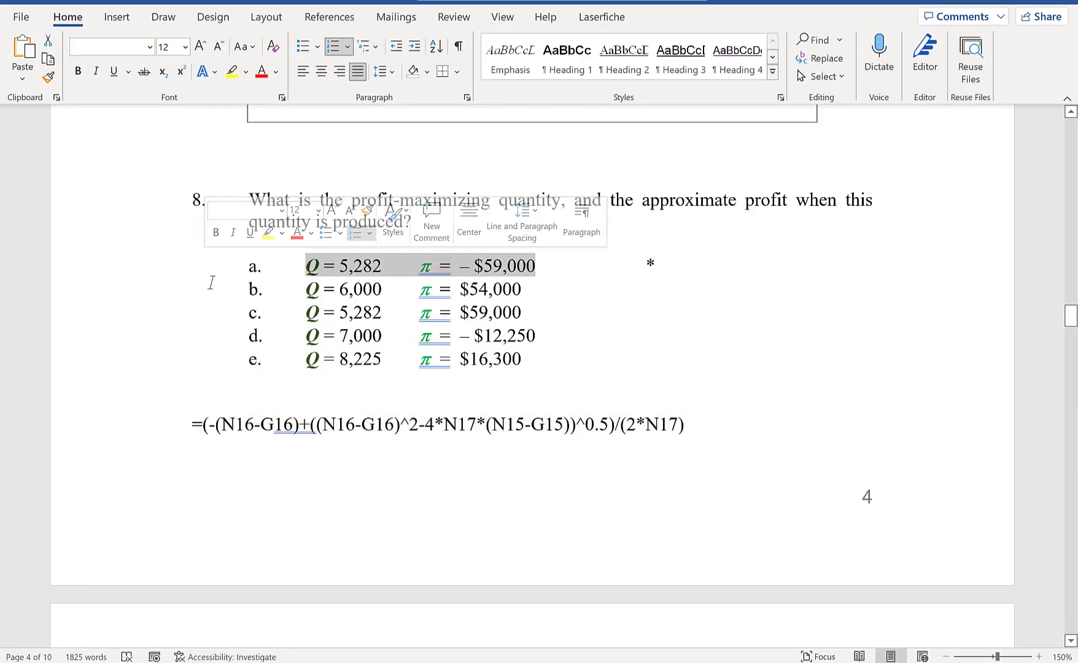
{"action": "scroll", "coordinate": [671, 382], "scroll_direction": "down", "scroll_amount": 3}
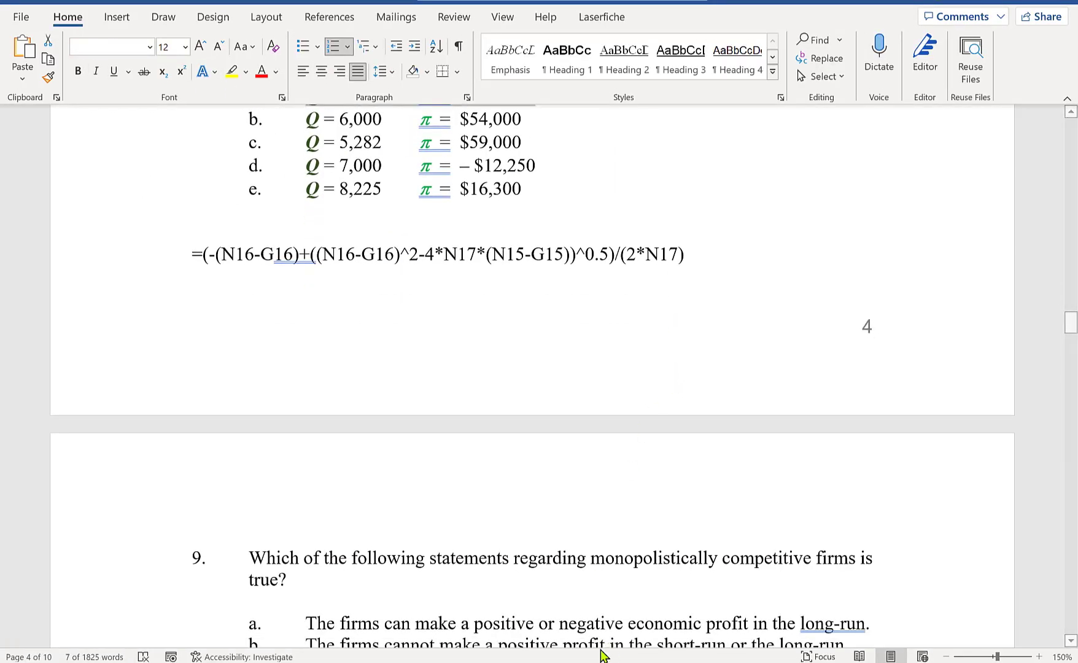
Return to the Excel workbook and examine Sheet1's Monopoly cost and revenue chart and its quantity, cost and price table
{"action": "mouse_move", "coordinate": [559, 660]}
{"action": "left_click", "coordinate": [522, 638]}
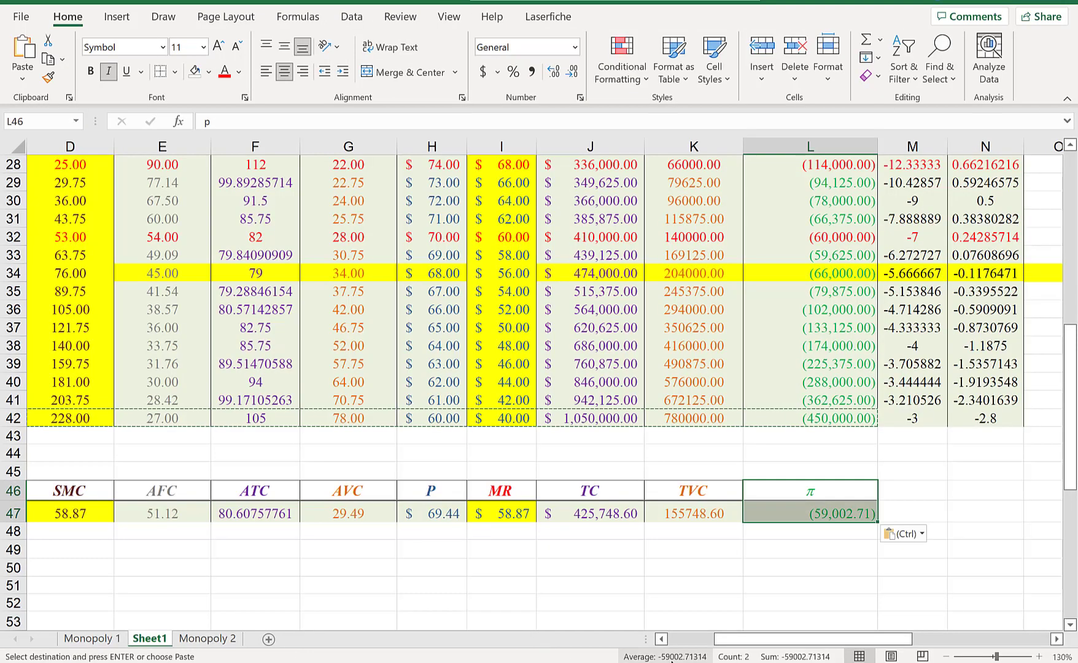
{"action": "scroll", "coordinate": [1002, 399], "scroll_direction": "up", "scroll_amount": 7}
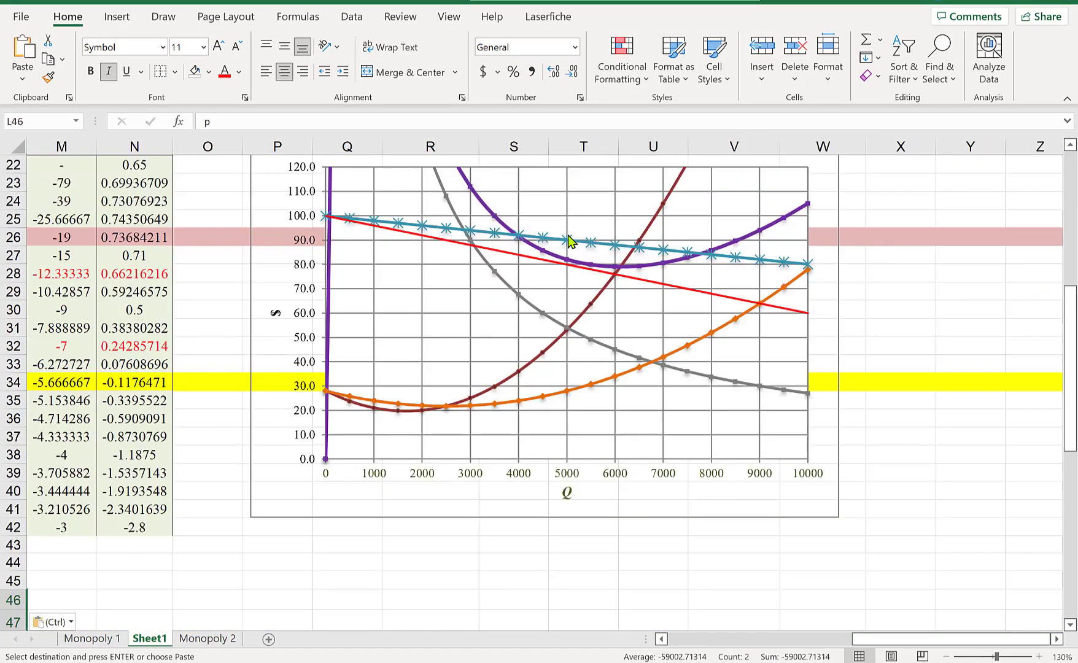
{"action": "scroll", "coordinate": [570, 240], "scroll_direction": "up", "scroll_amount": 1}
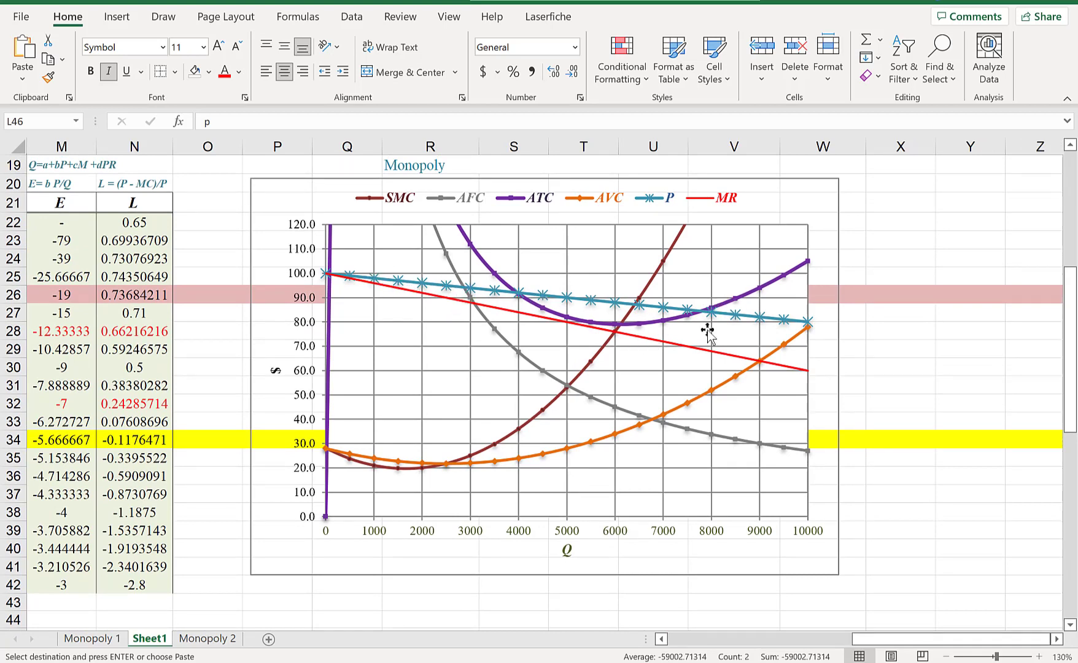
{"action": "left_click_drag", "start_coordinate": [859, 643], "coordinate": [667, 651]}
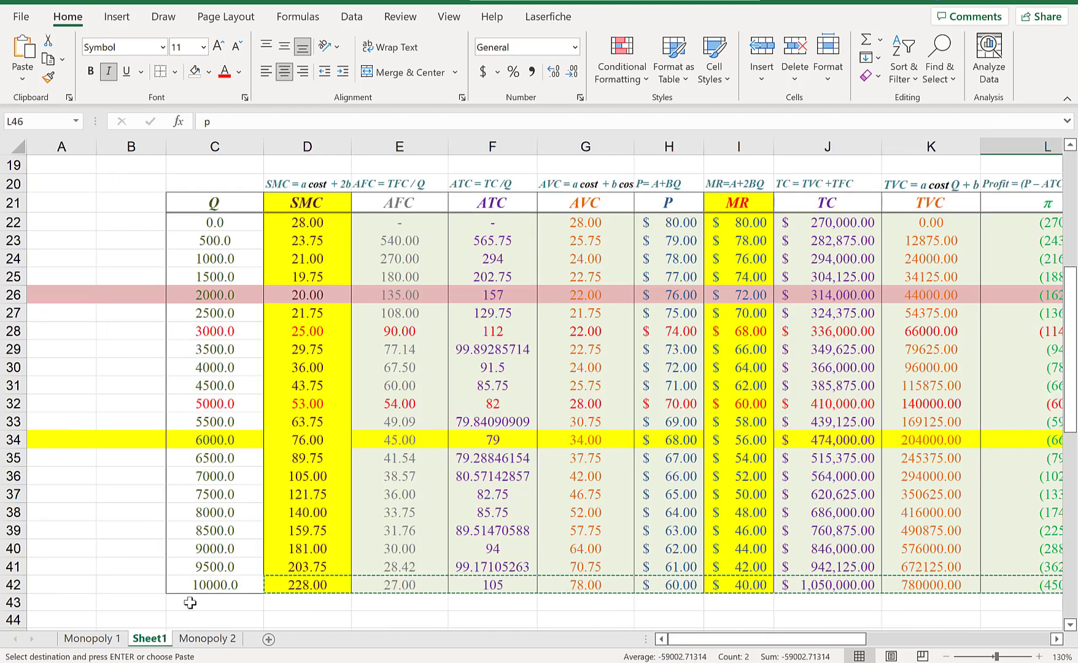
{"action": "scroll", "coordinate": [334, 478], "scroll_direction": "down", "scroll_amount": 2}
{"action": "scroll", "coordinate": [156, 485], "scroll_direction": "up", "scroll_amount": 4}
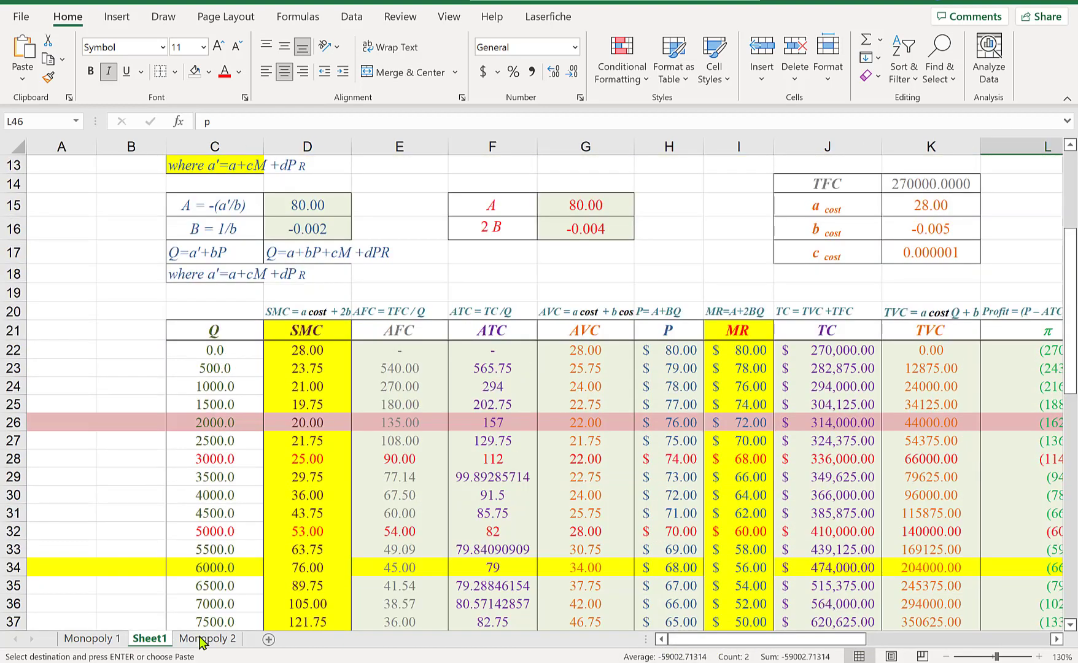
Go to the Monopoly 1 sheet, cancel the pending copy, and review the demand and marginal revenue parameters in C7:G16
{"action": "left_click", "coordinate": [118, 642]}
{"action": "left_click", "coordinate": [604, 351]}
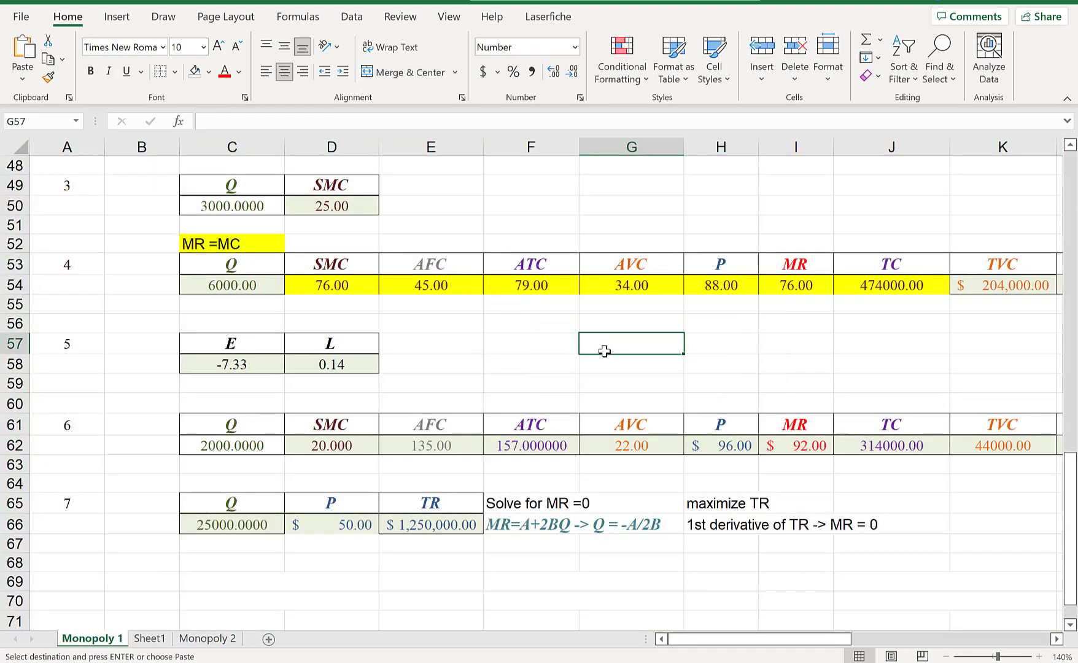
{"action": "scroll", "coordinate": [602, 351], "scroll_direction": "up", "scroll_amount": 16}
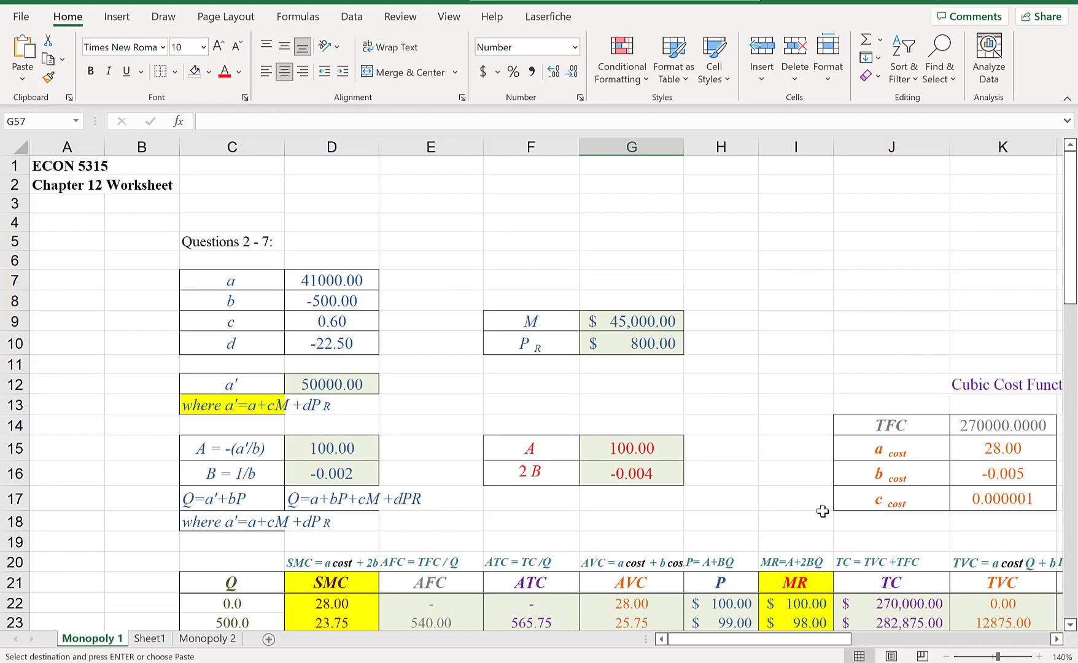
{"action": "key", "text": "Escape"}
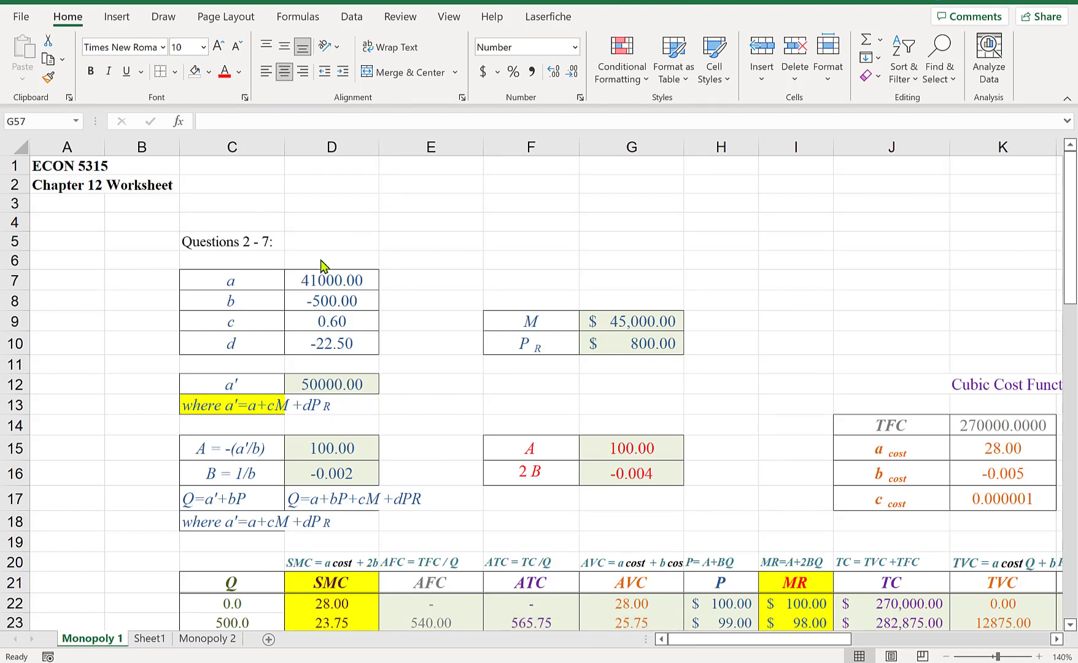
{"action": "left_click_drag", "start_coordinate": [202, 272], "coordinate": [673, 482]}
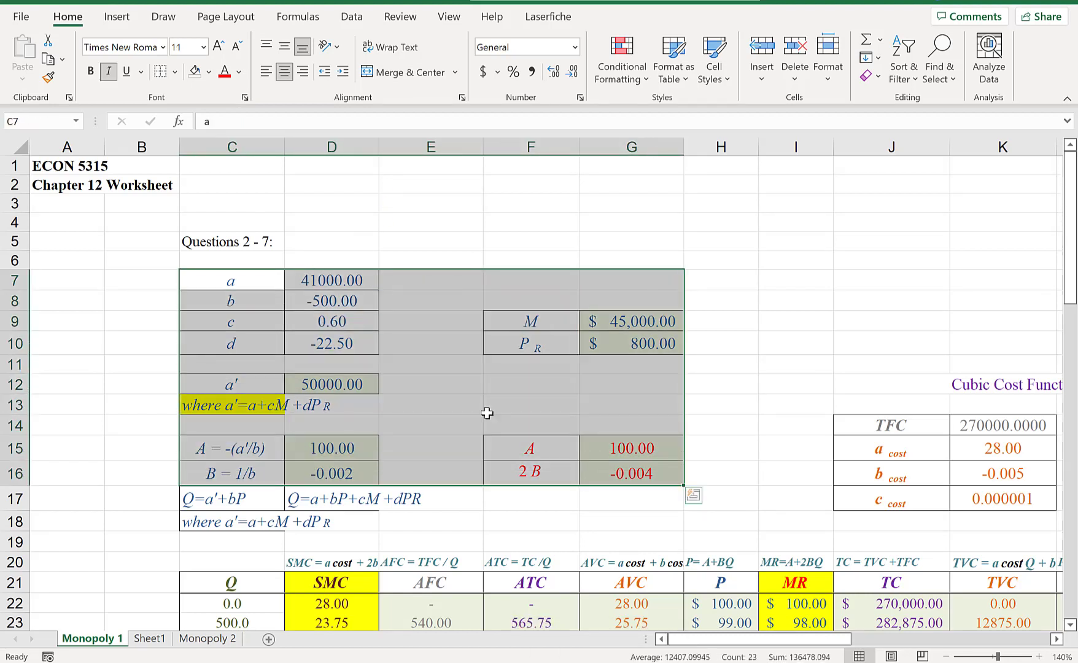
{"action": "left_click", "coordinate": [413, 165]}
{"action": "scroll", "coordinate": [667, 327], "scroll_direction": "down", "scroll_amount": 2}
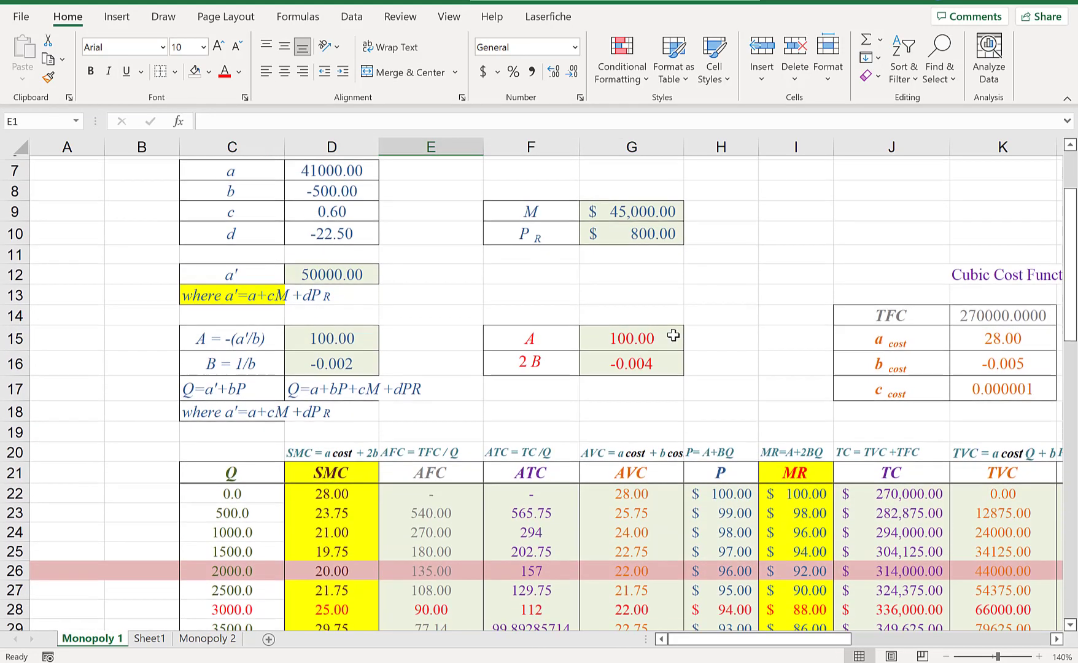